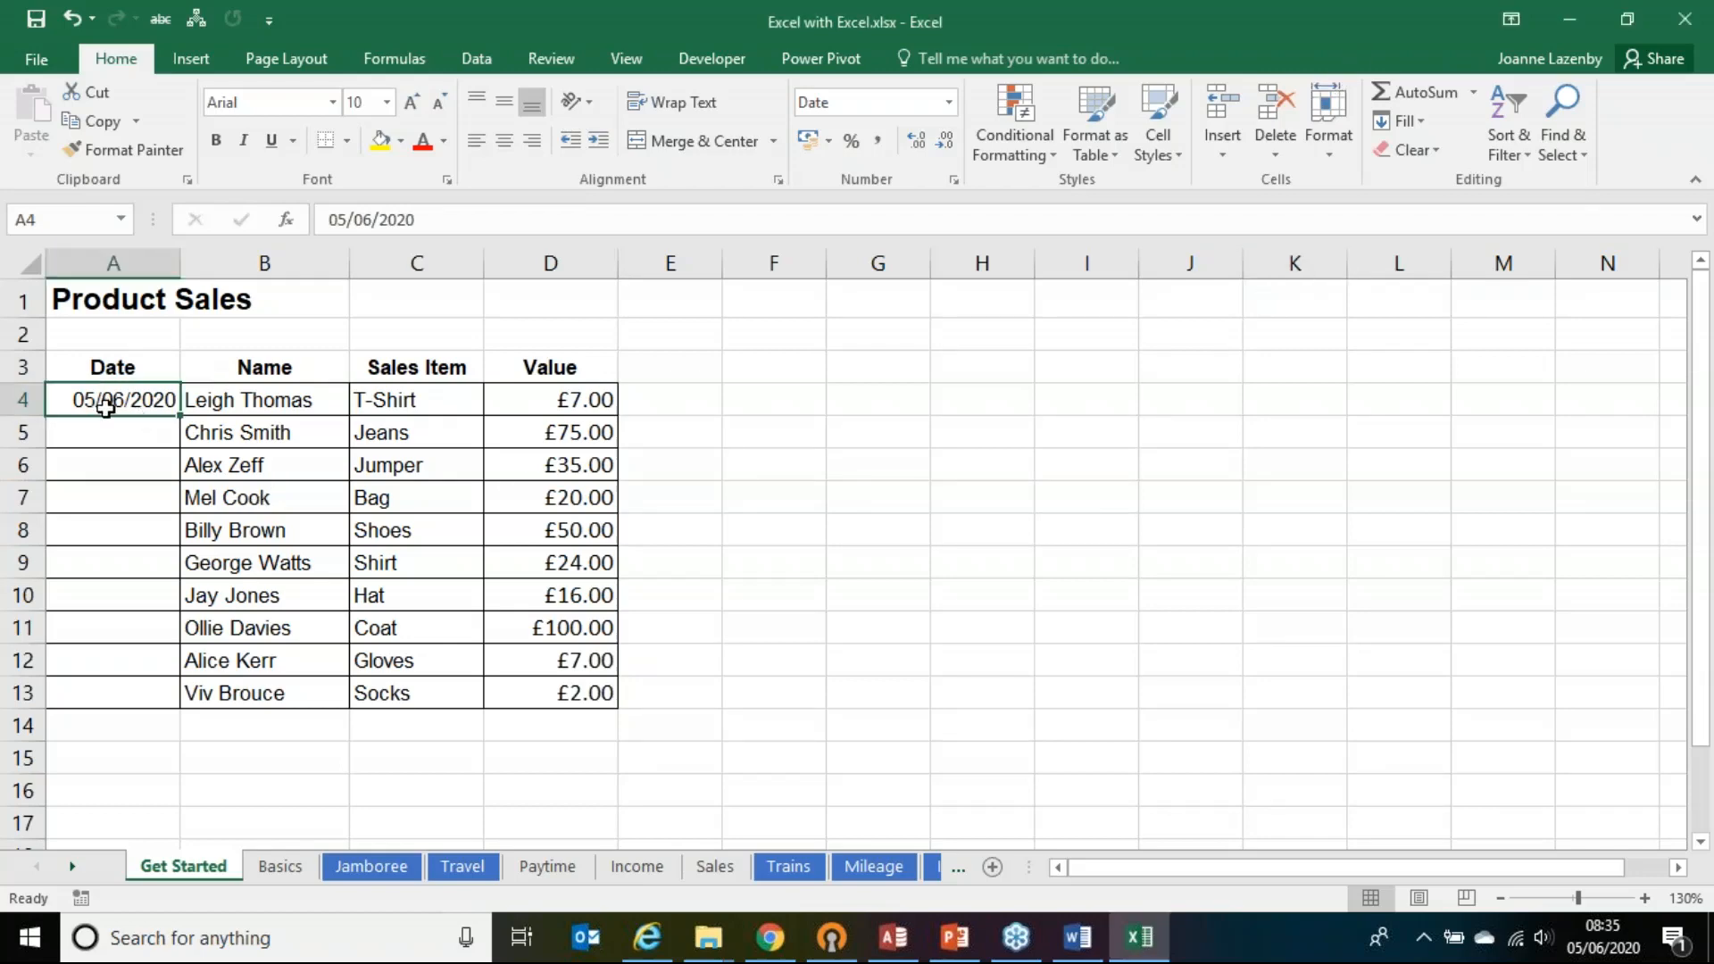
# Step: Clear the date in A4 and enter today's date, 05/06/2020, in its place
pyautogui.press('Delete')
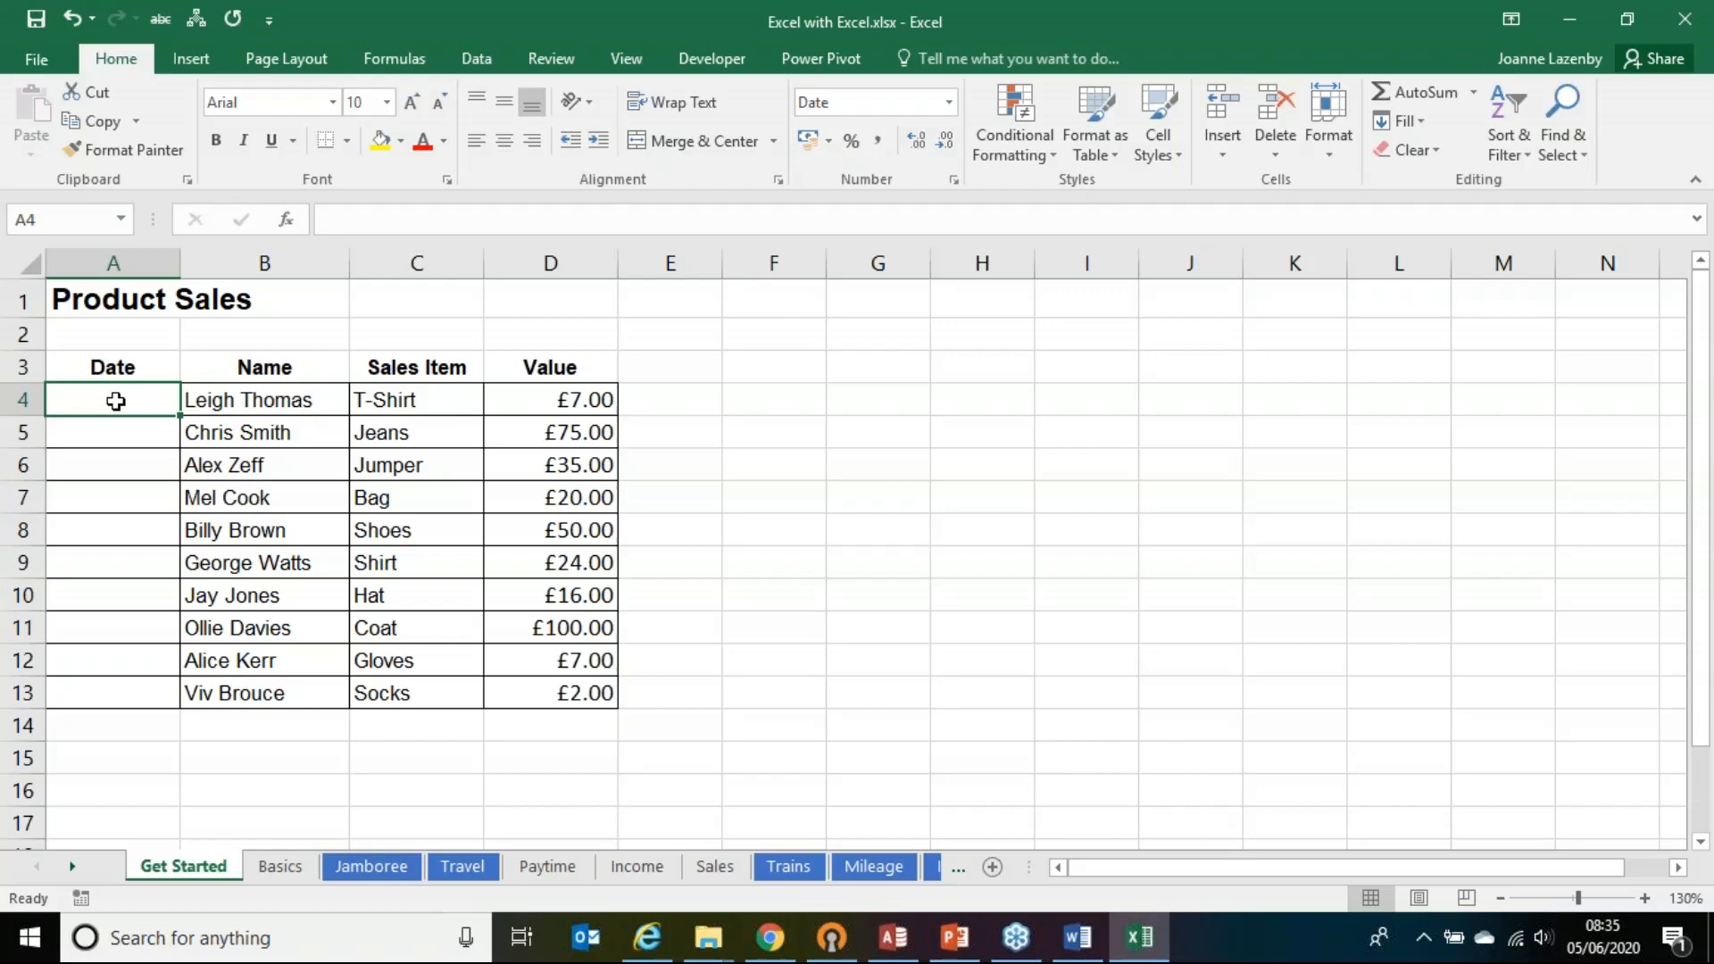
pyautogui.hotkey('ctrl', ';')
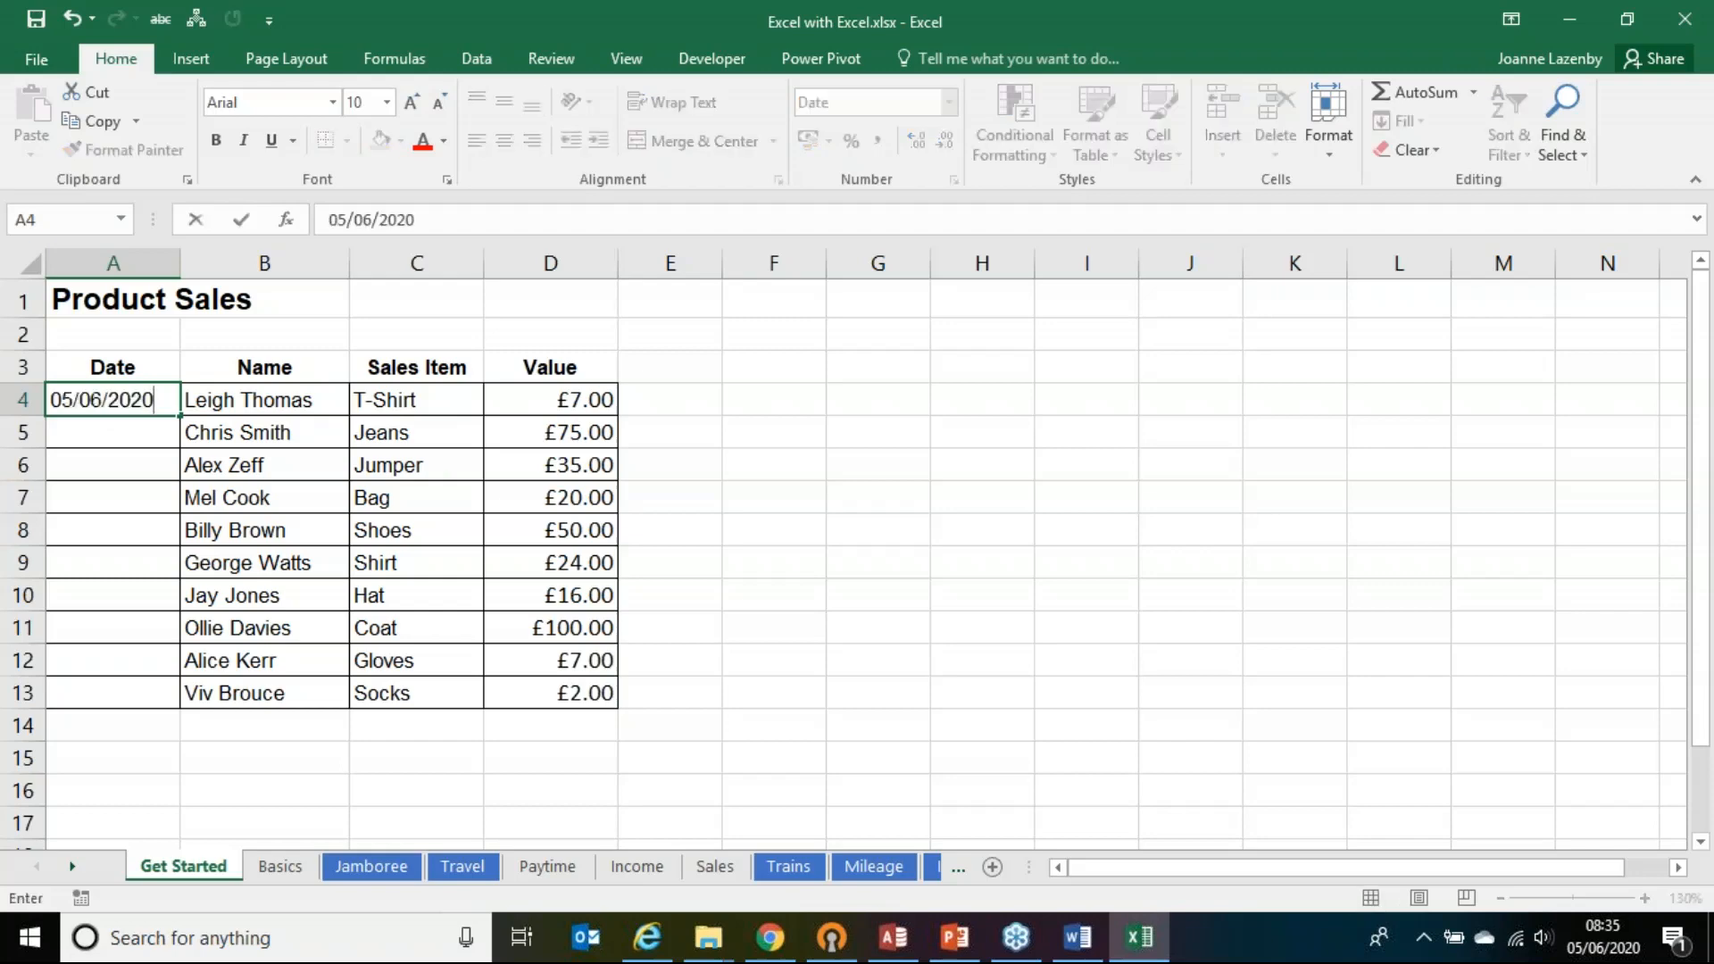
pyautogui.press('Return')
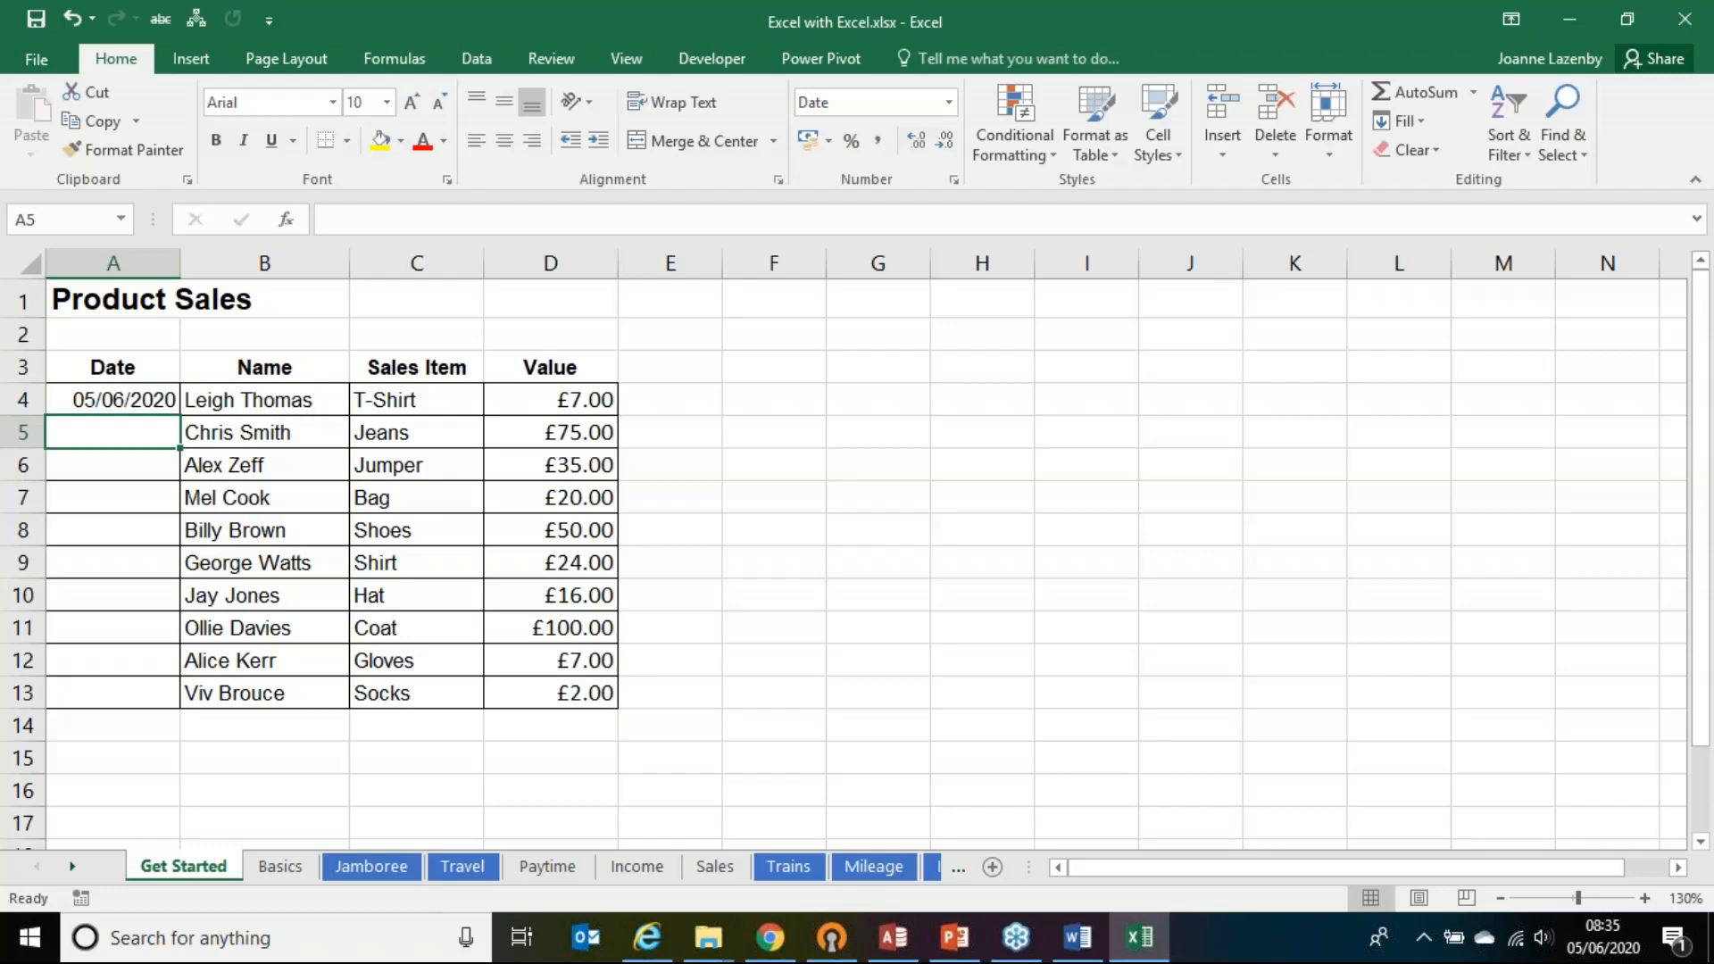
# Step: Fill the date from A4 down to A13 and set the fill to Copy Cells so every row has 05/06/2020
pyautogui.click(111, 392)
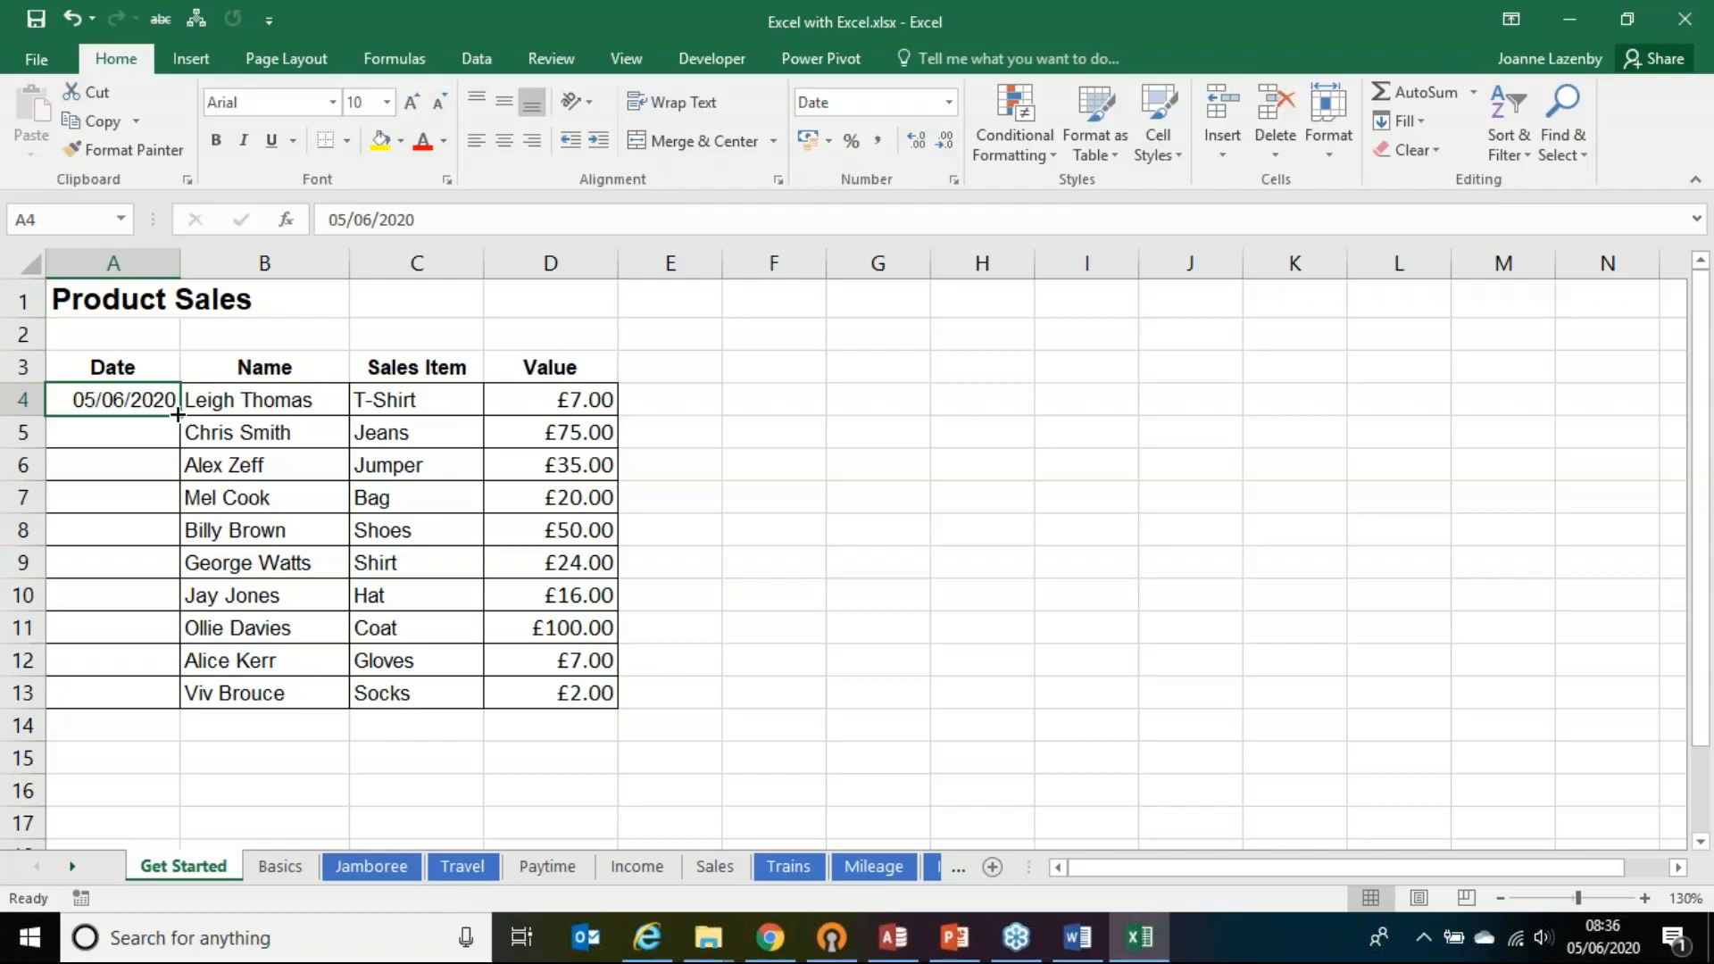
pyautogui.moveTo(178, 414); pyautogui.dragTo(157, 705)
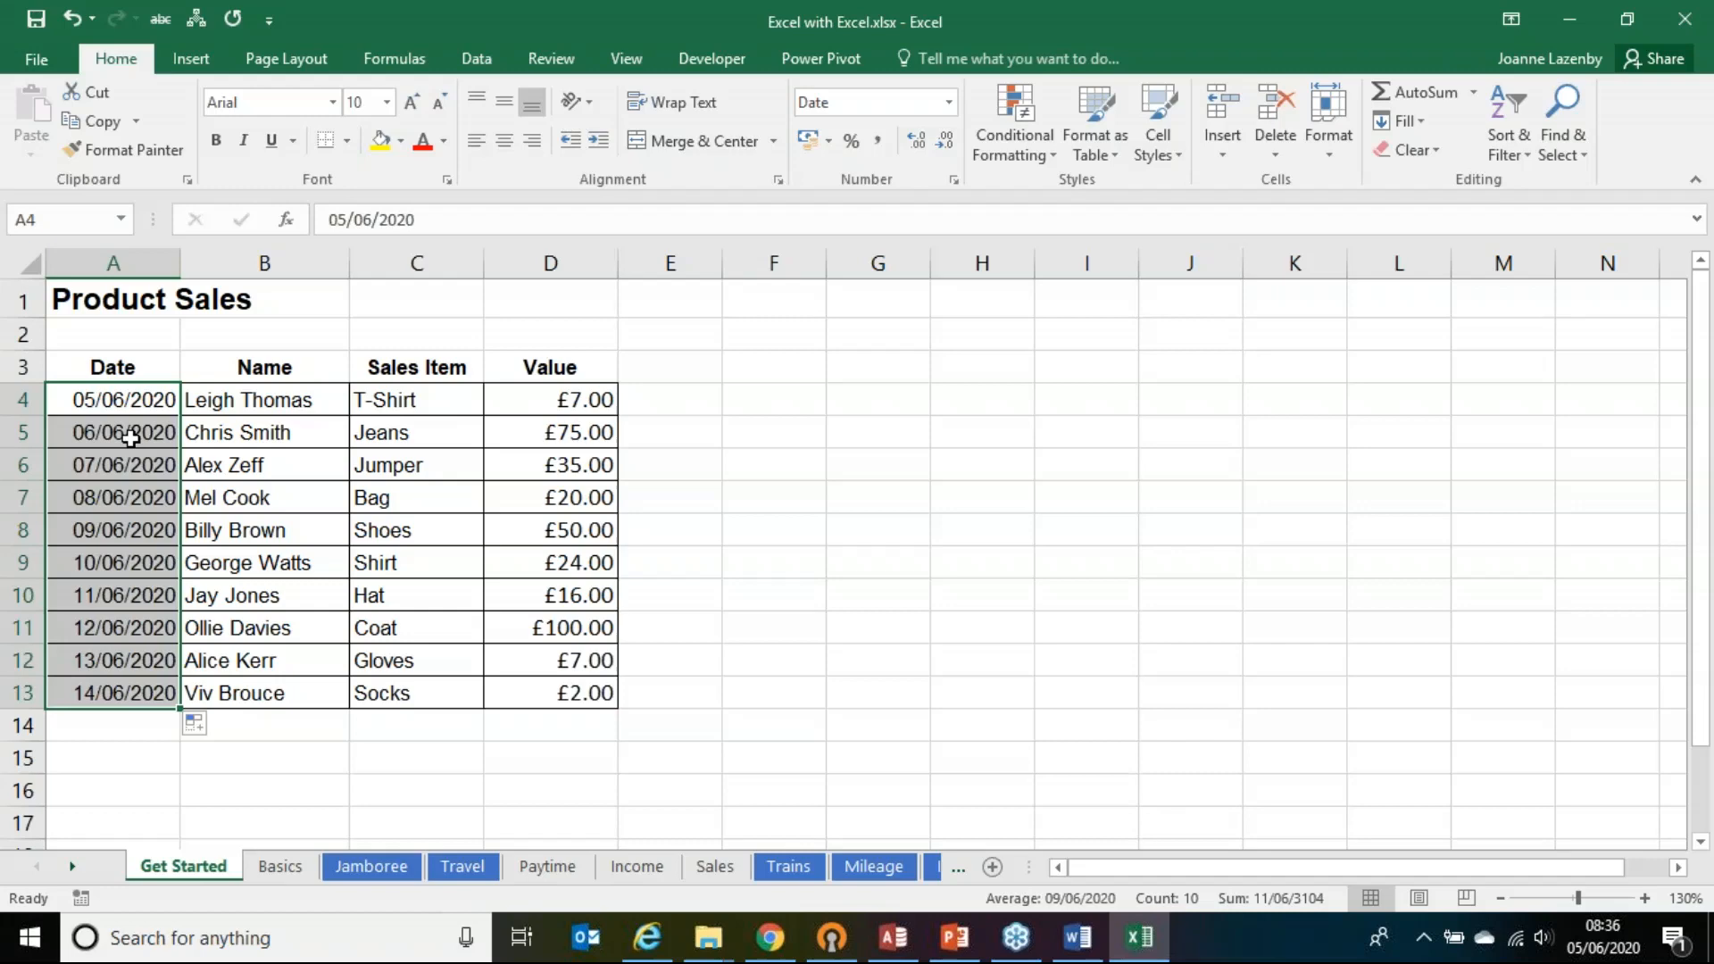
pyautogui.click(208, 725)
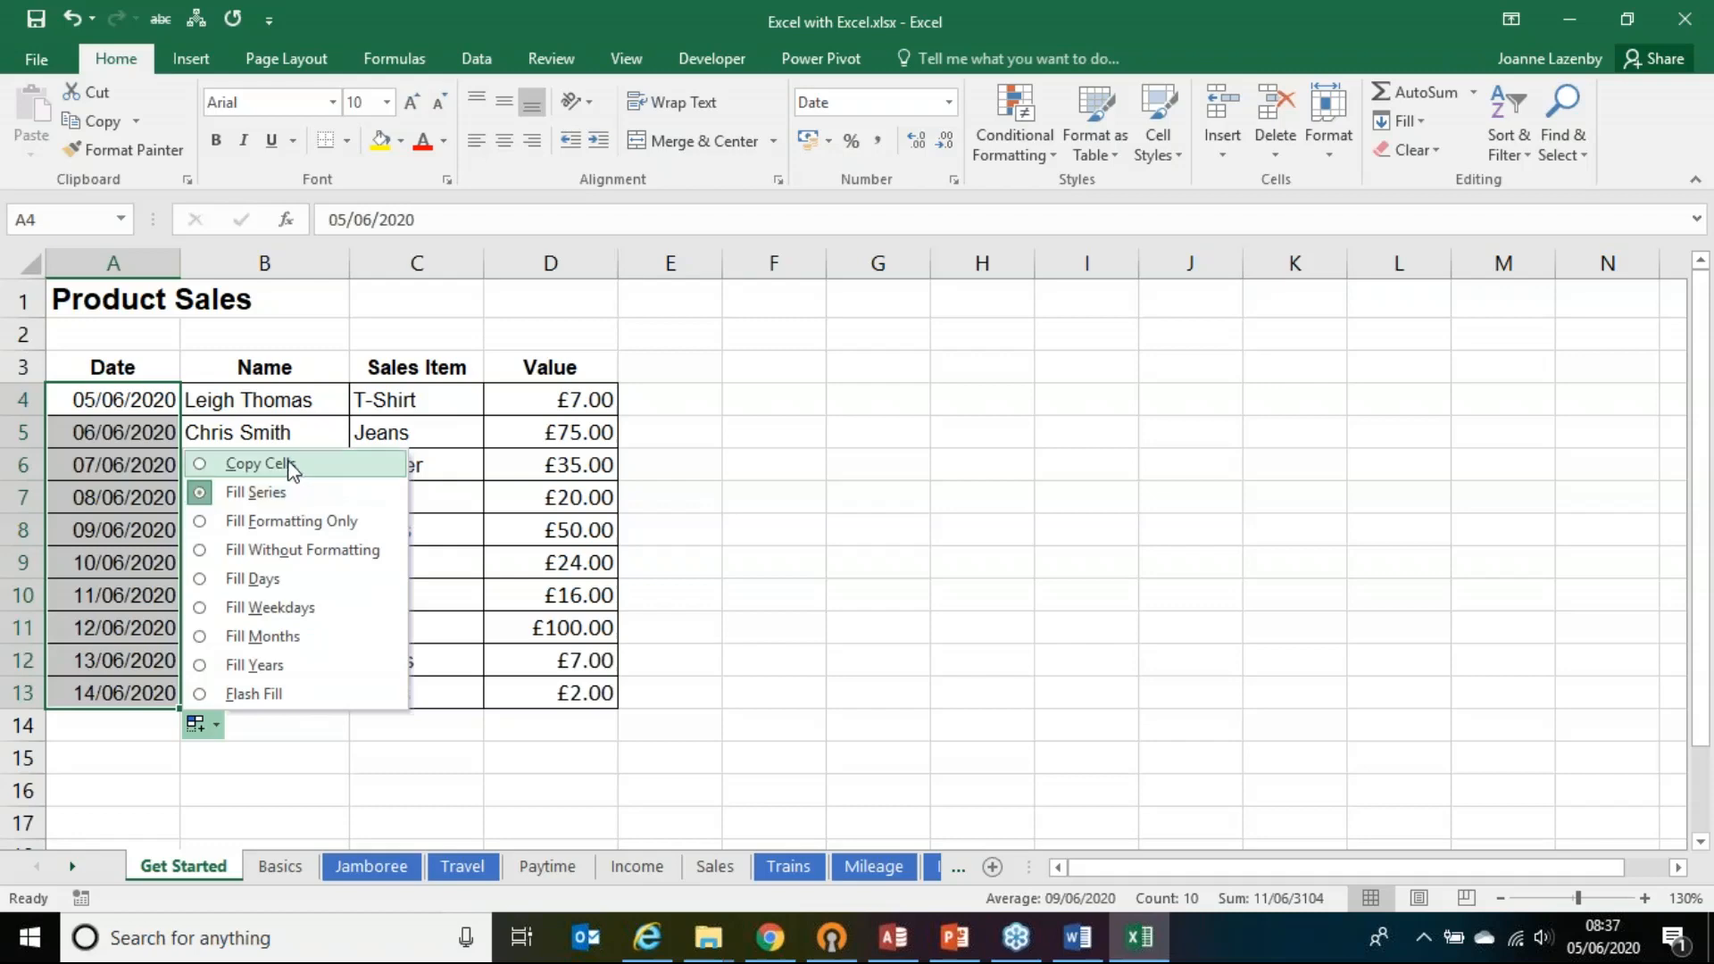
pyautogui.click(293, 463)
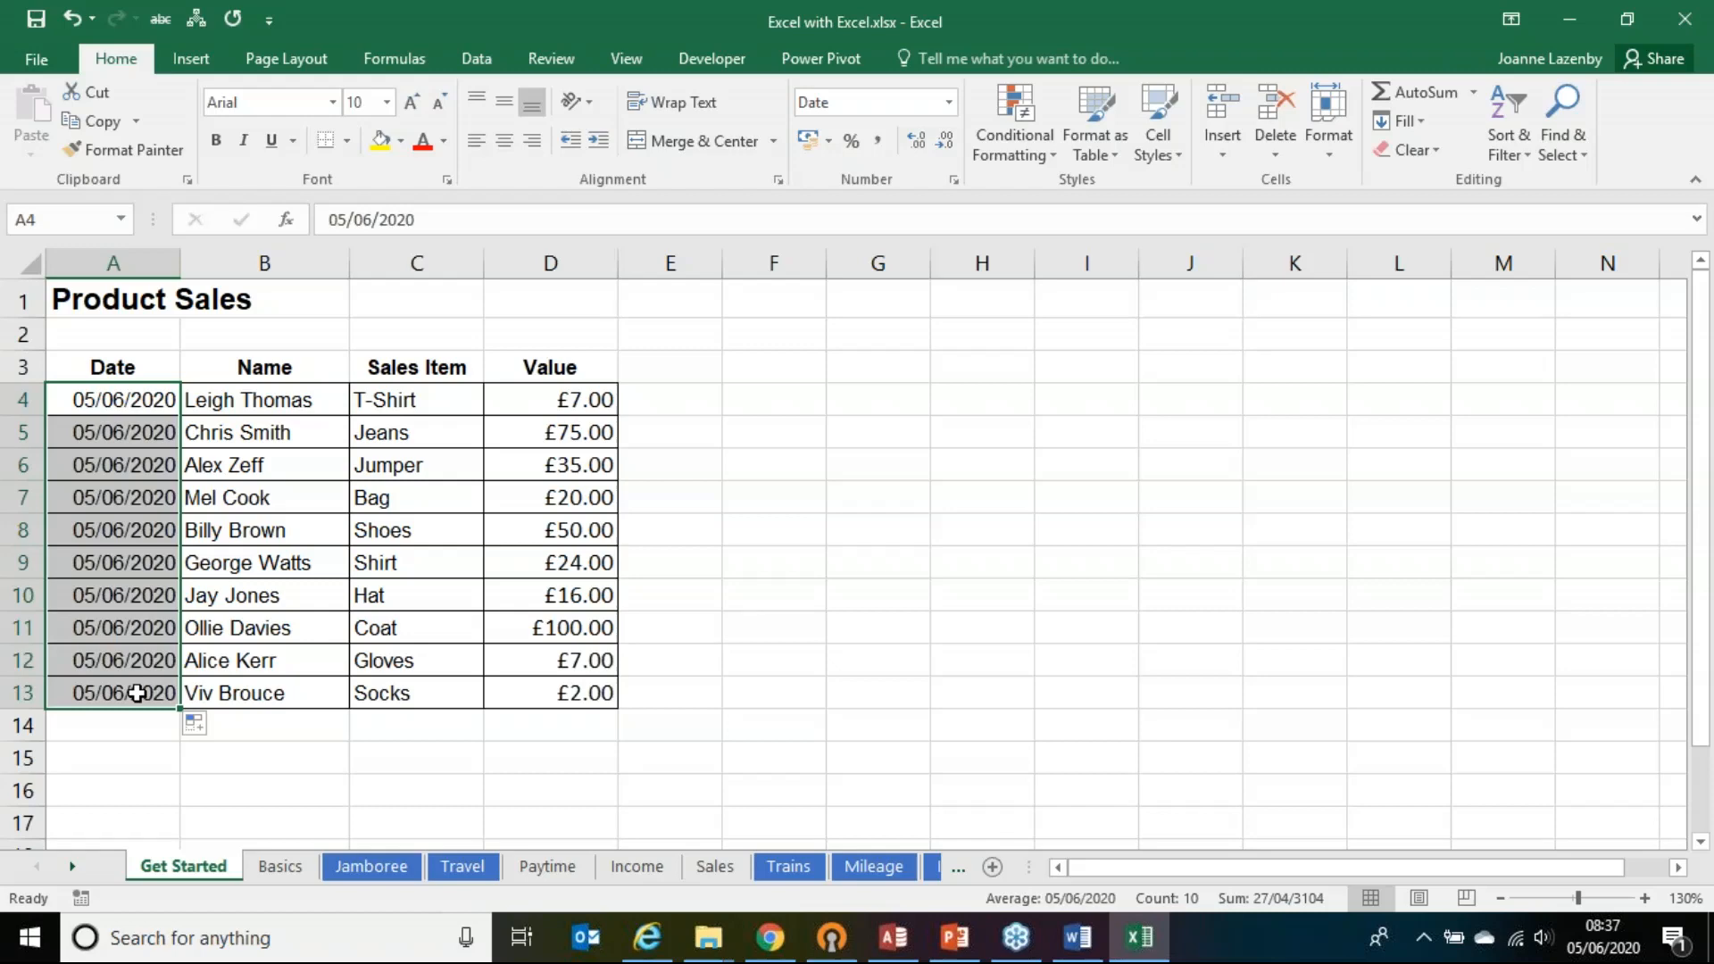
pyautogui.click(196, 726)
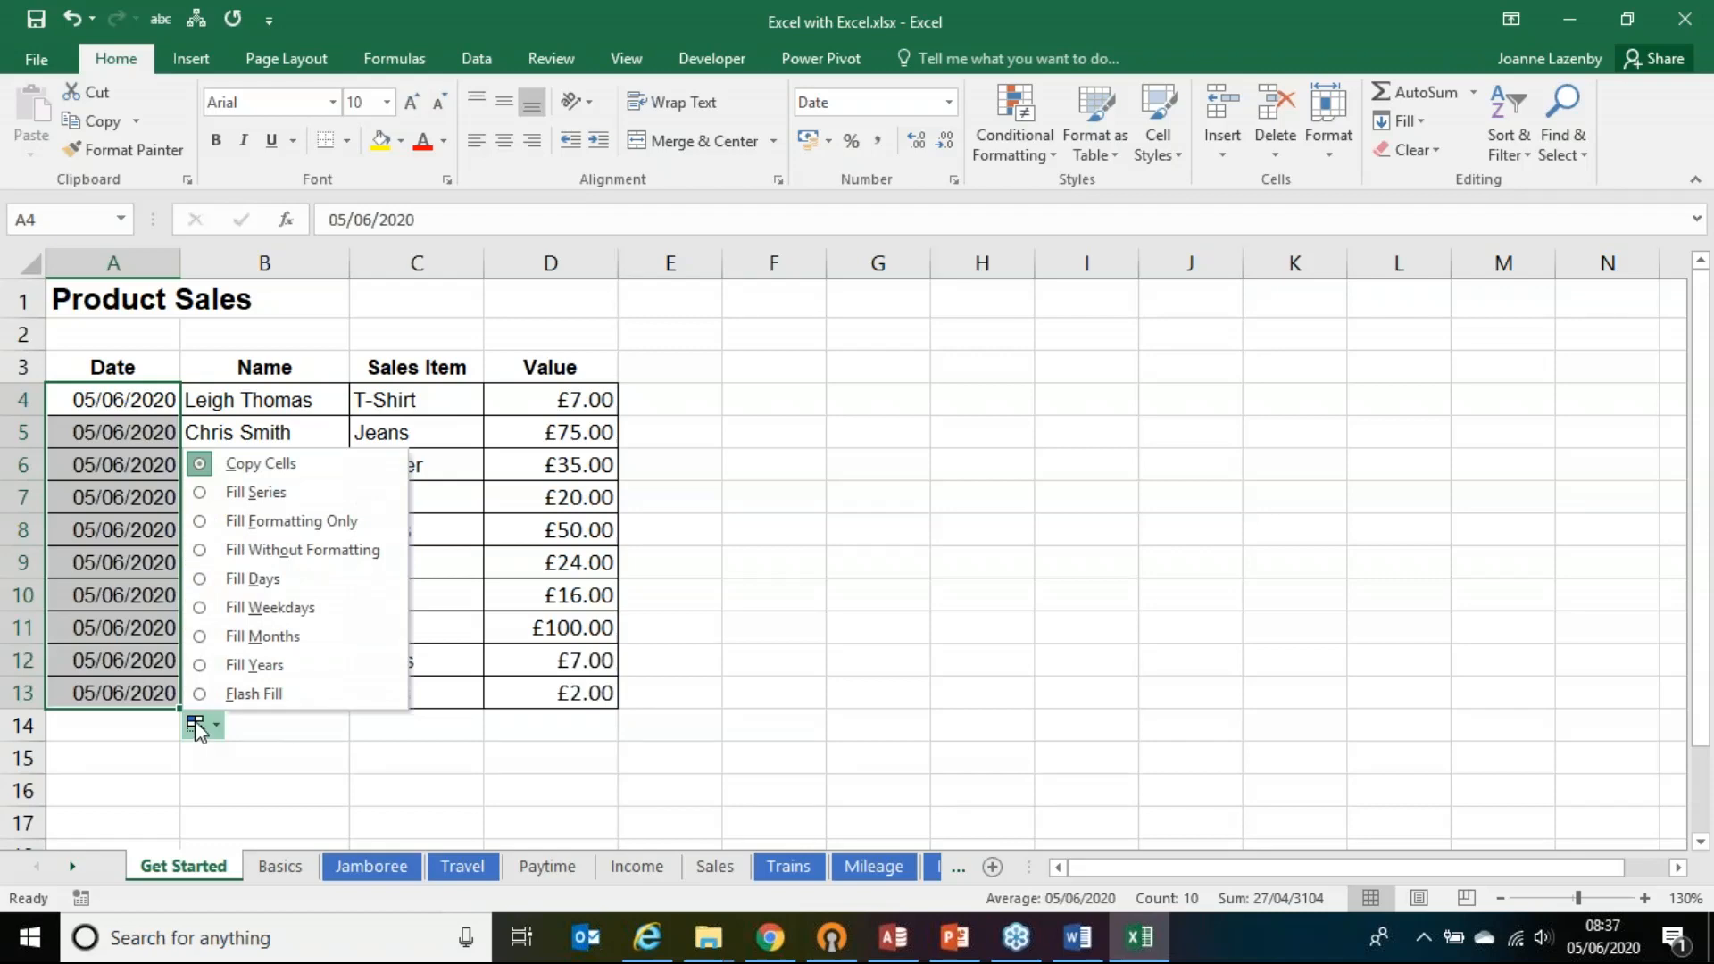
pyautogui.click(197, 726)
# Step: Switch to the slide show, advance from Objectives to the Shortcuts slide, and return to the Excel workbook
pyautogui.hotkey('alt', 'Tab')
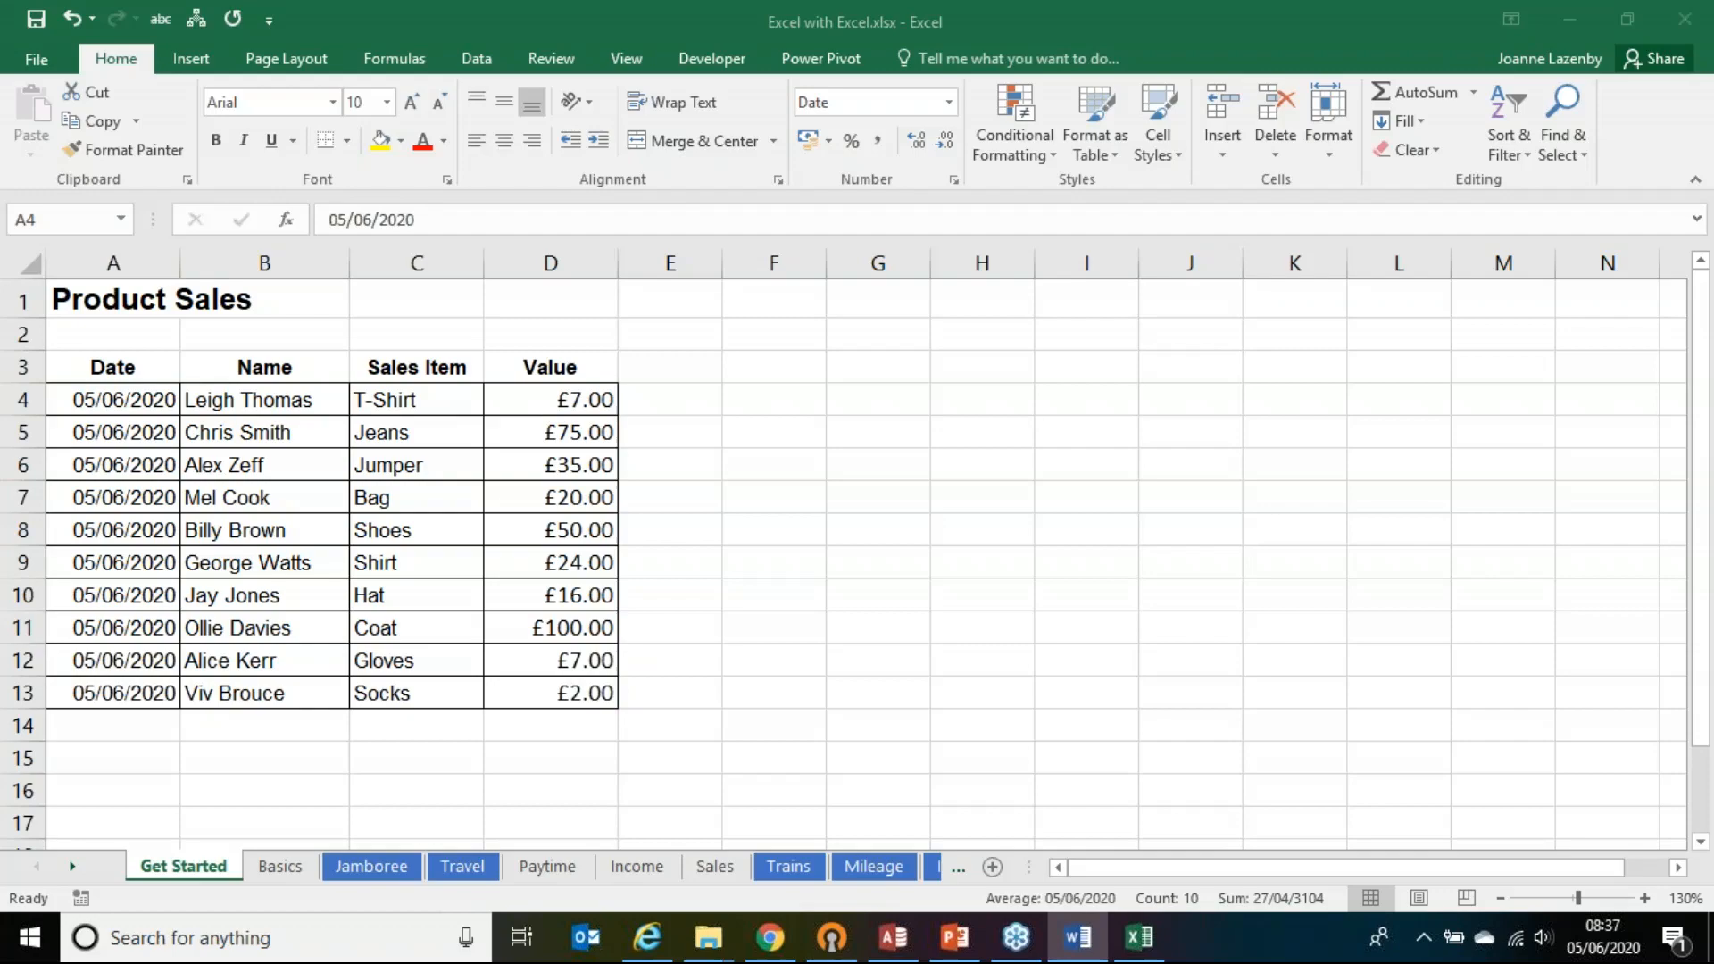
pyautogui.hotkey('alt', 'Tab')
pyautogui.hotkey('alt', 'Tab')
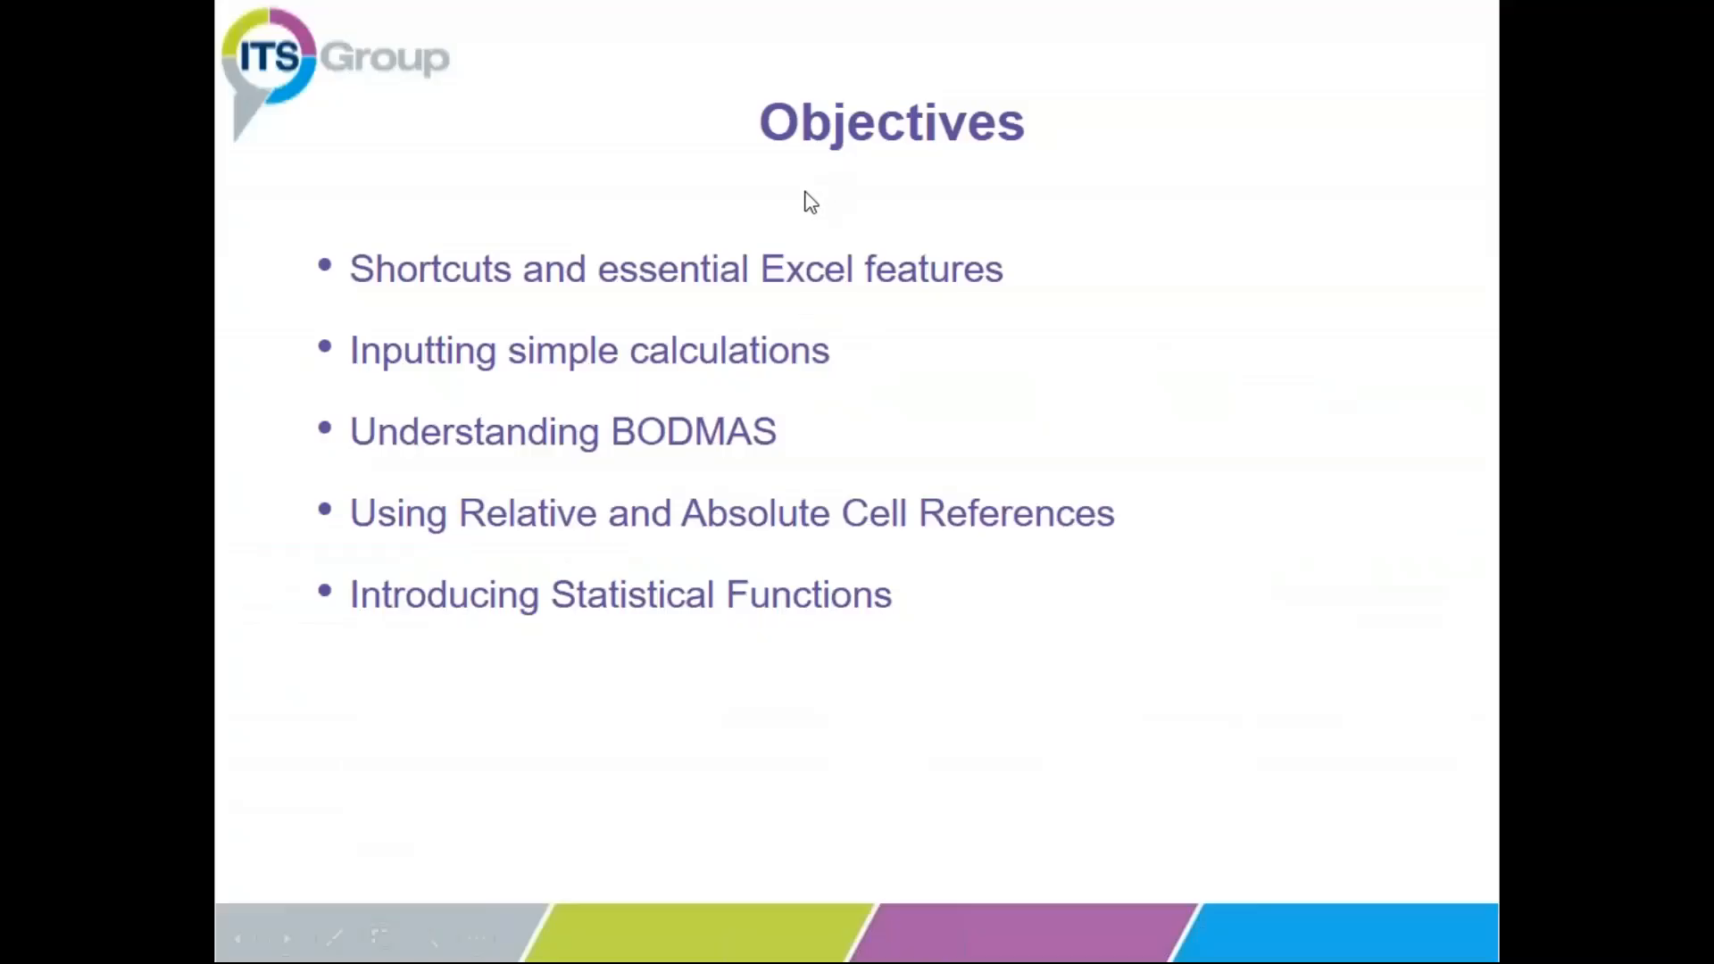
pyautogui.click(808, 202)
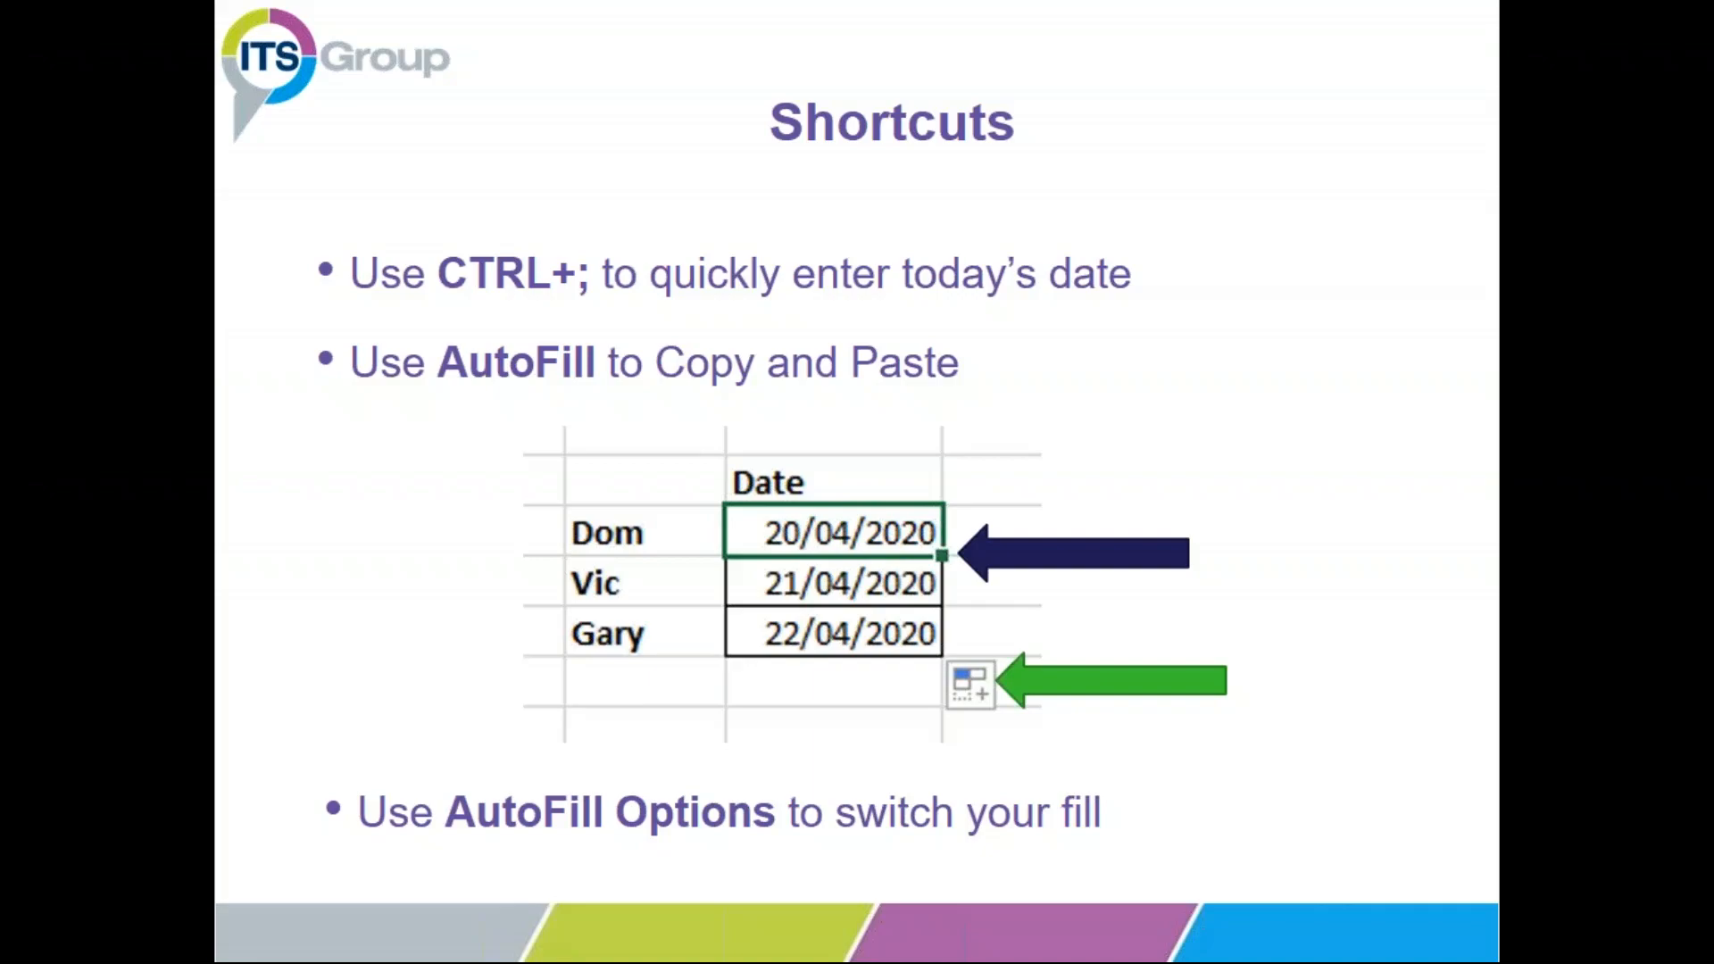
pyautogui.hotkey('alt', 'Tab')
pyautogui.hotkey('alt', 'Tab')
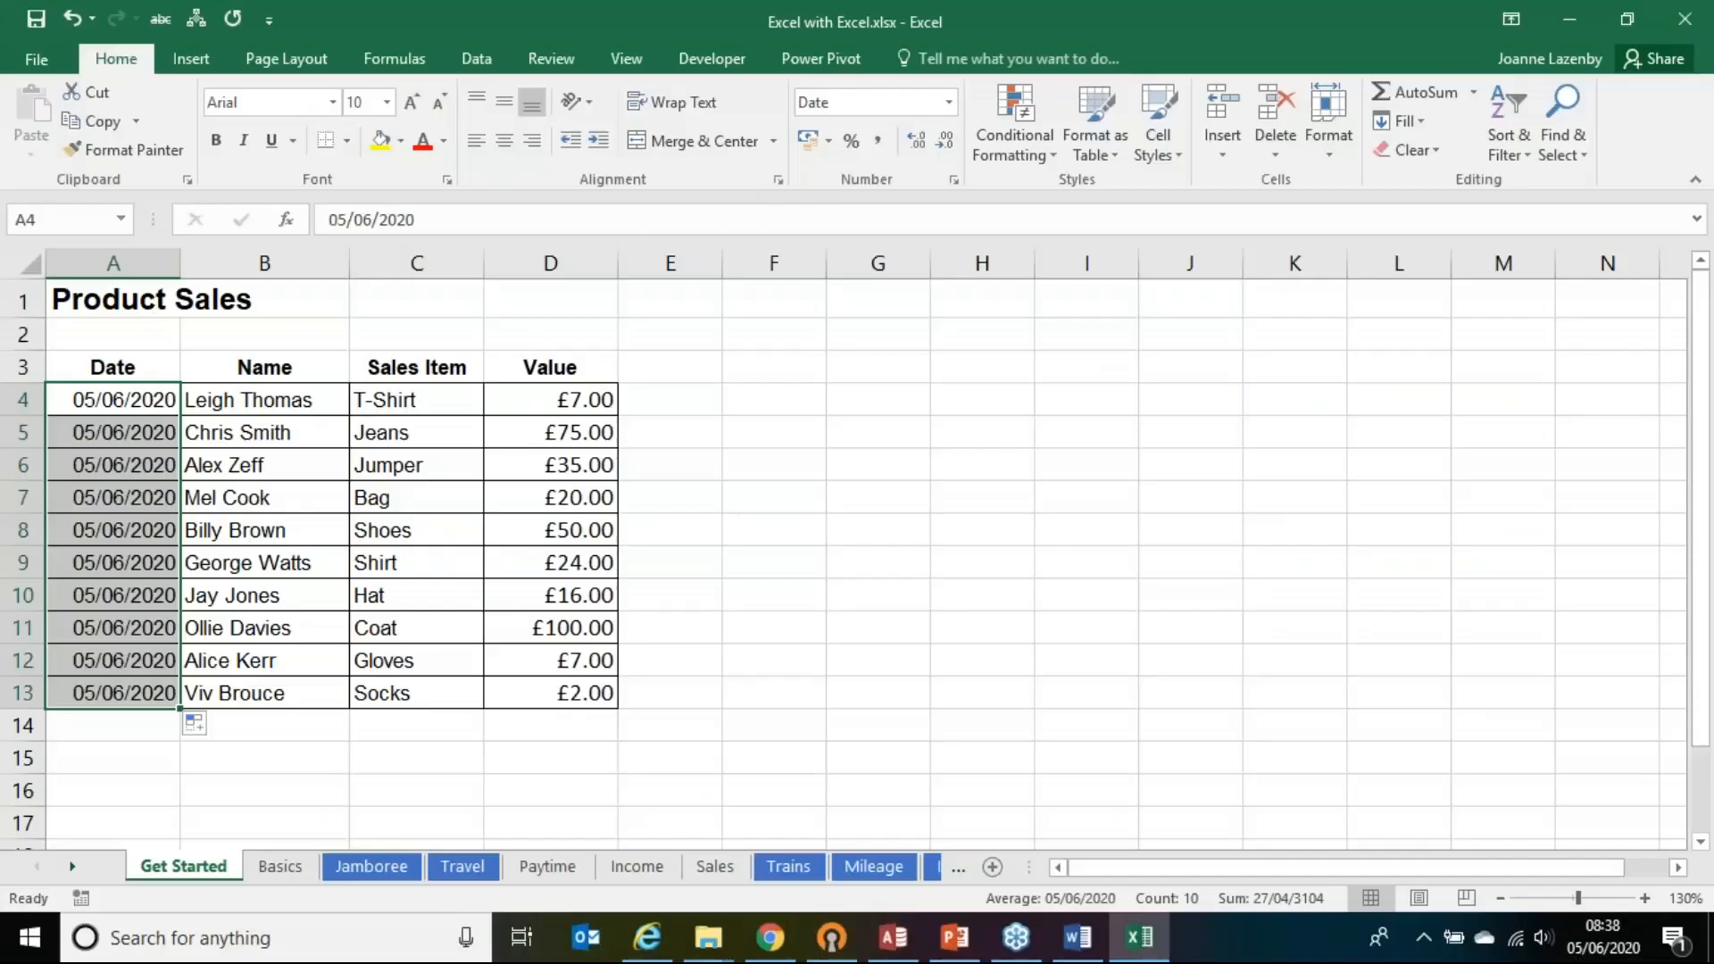
pyautogui.hotkey('alt', 'Tab')
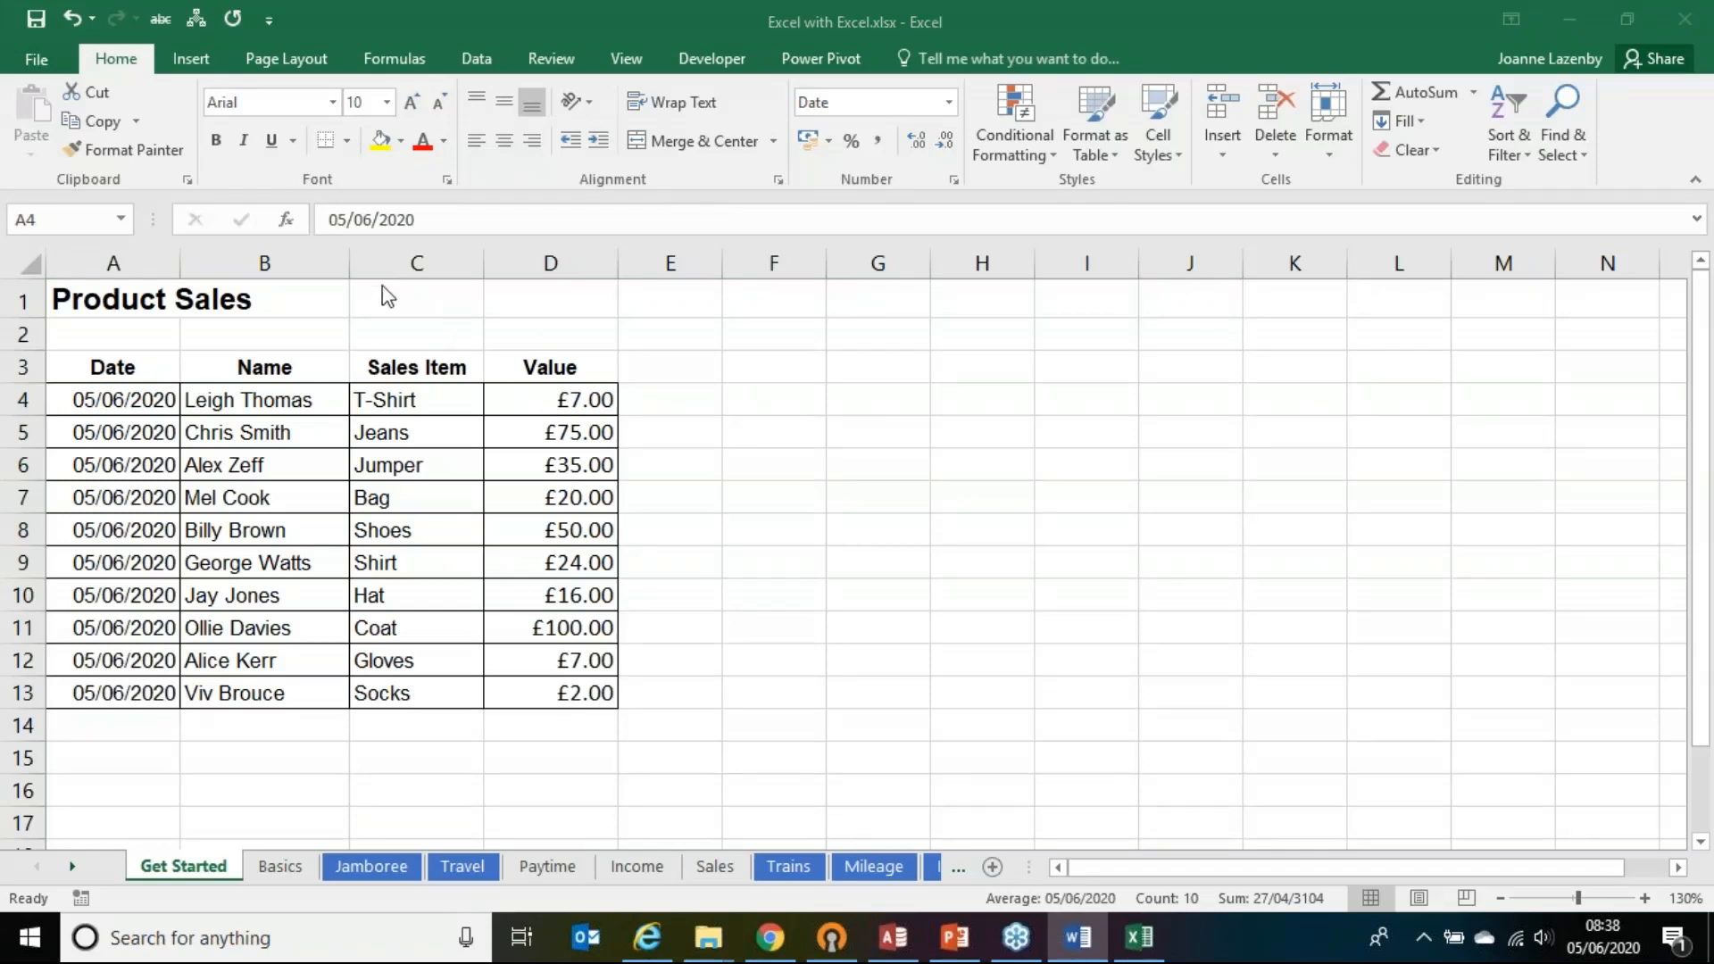
pyautogui.hotkey('alt', 'Tab')
pyautogui.click(266, 409)
pyautogui.click(265, 434)
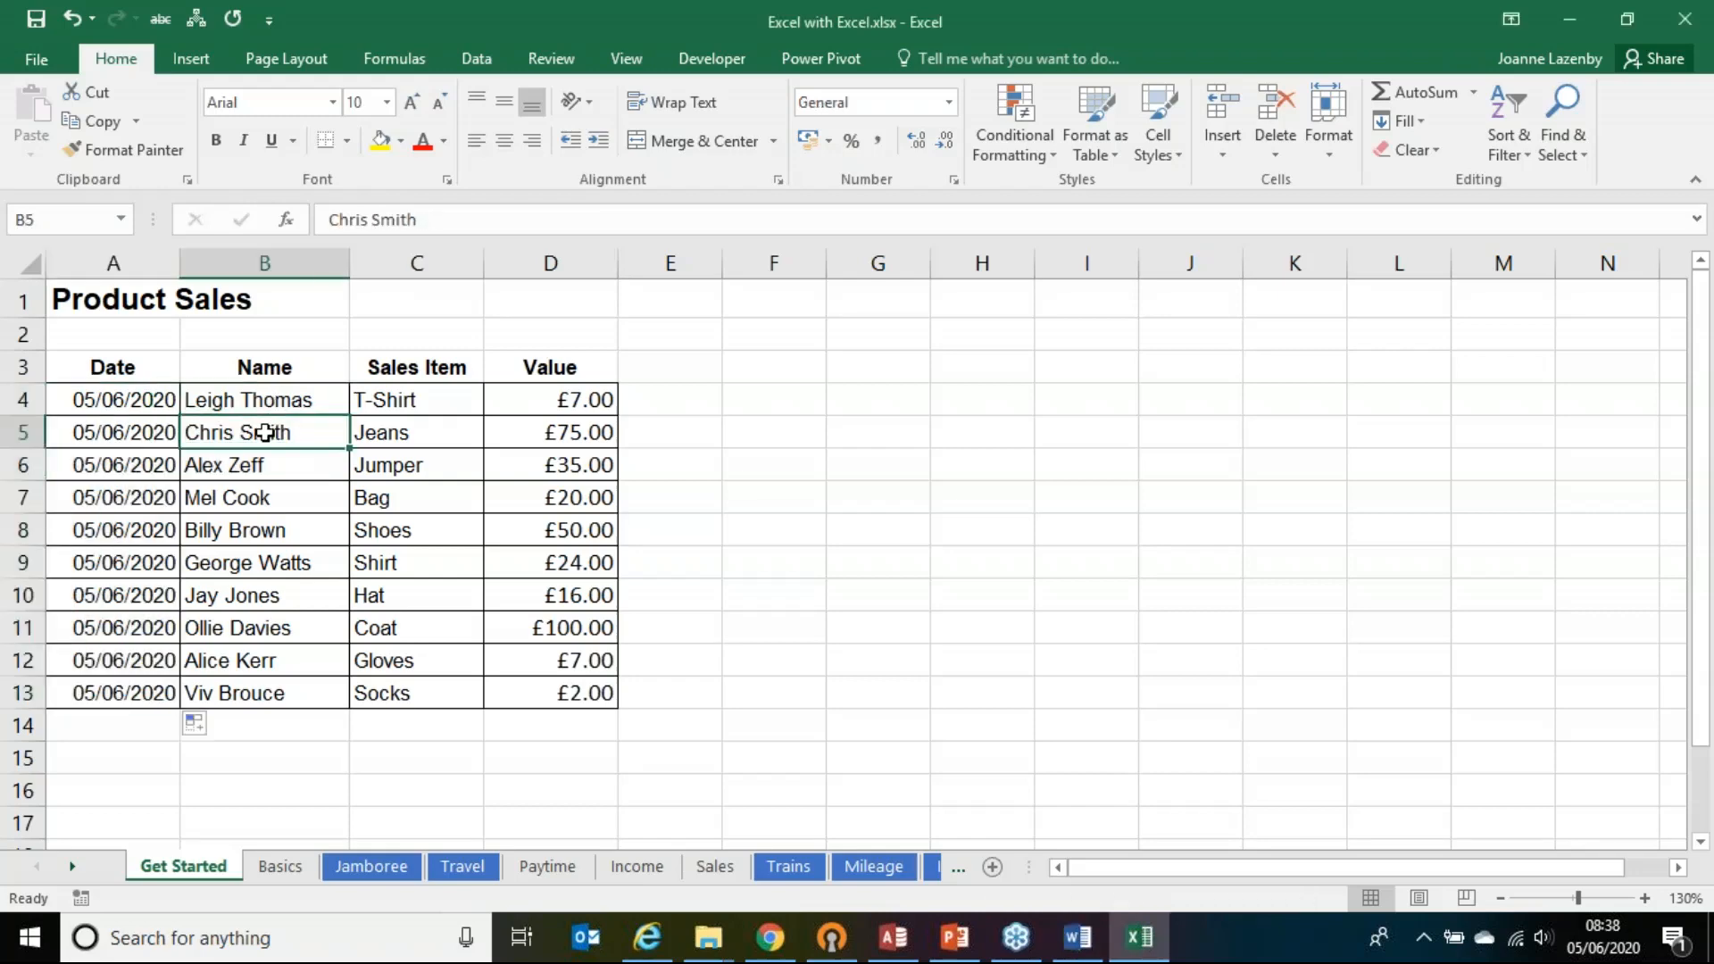
pyautogui.click(264, 466)
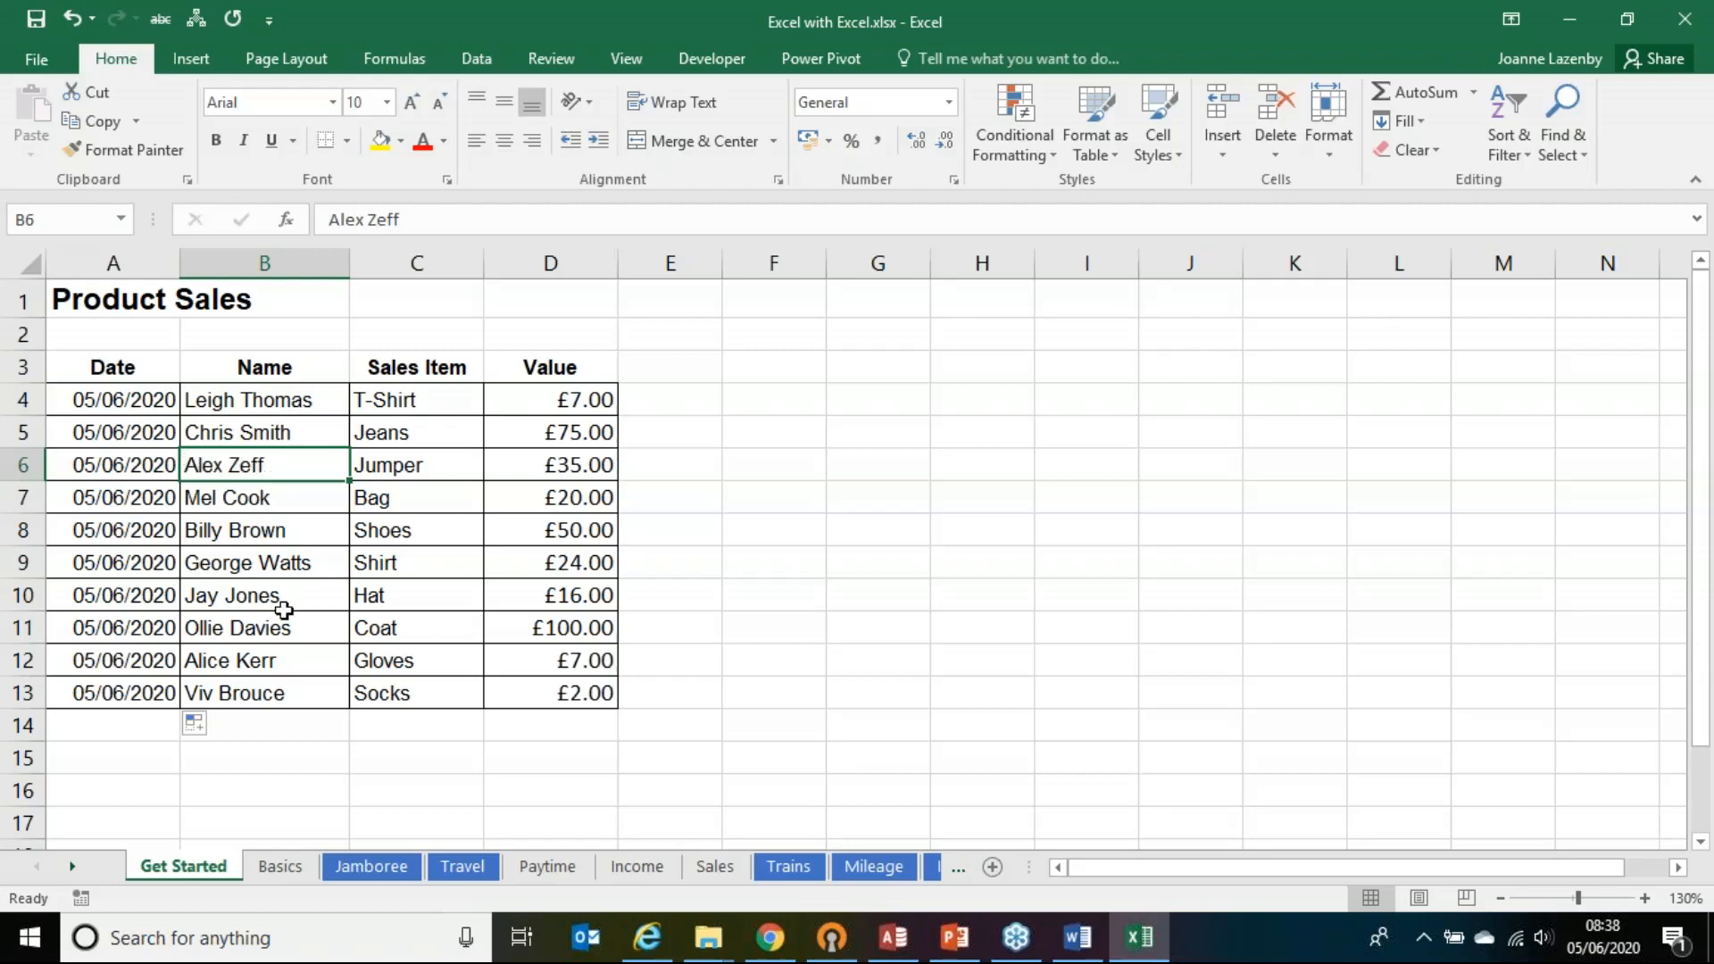
pyautogui.click(274, 661)
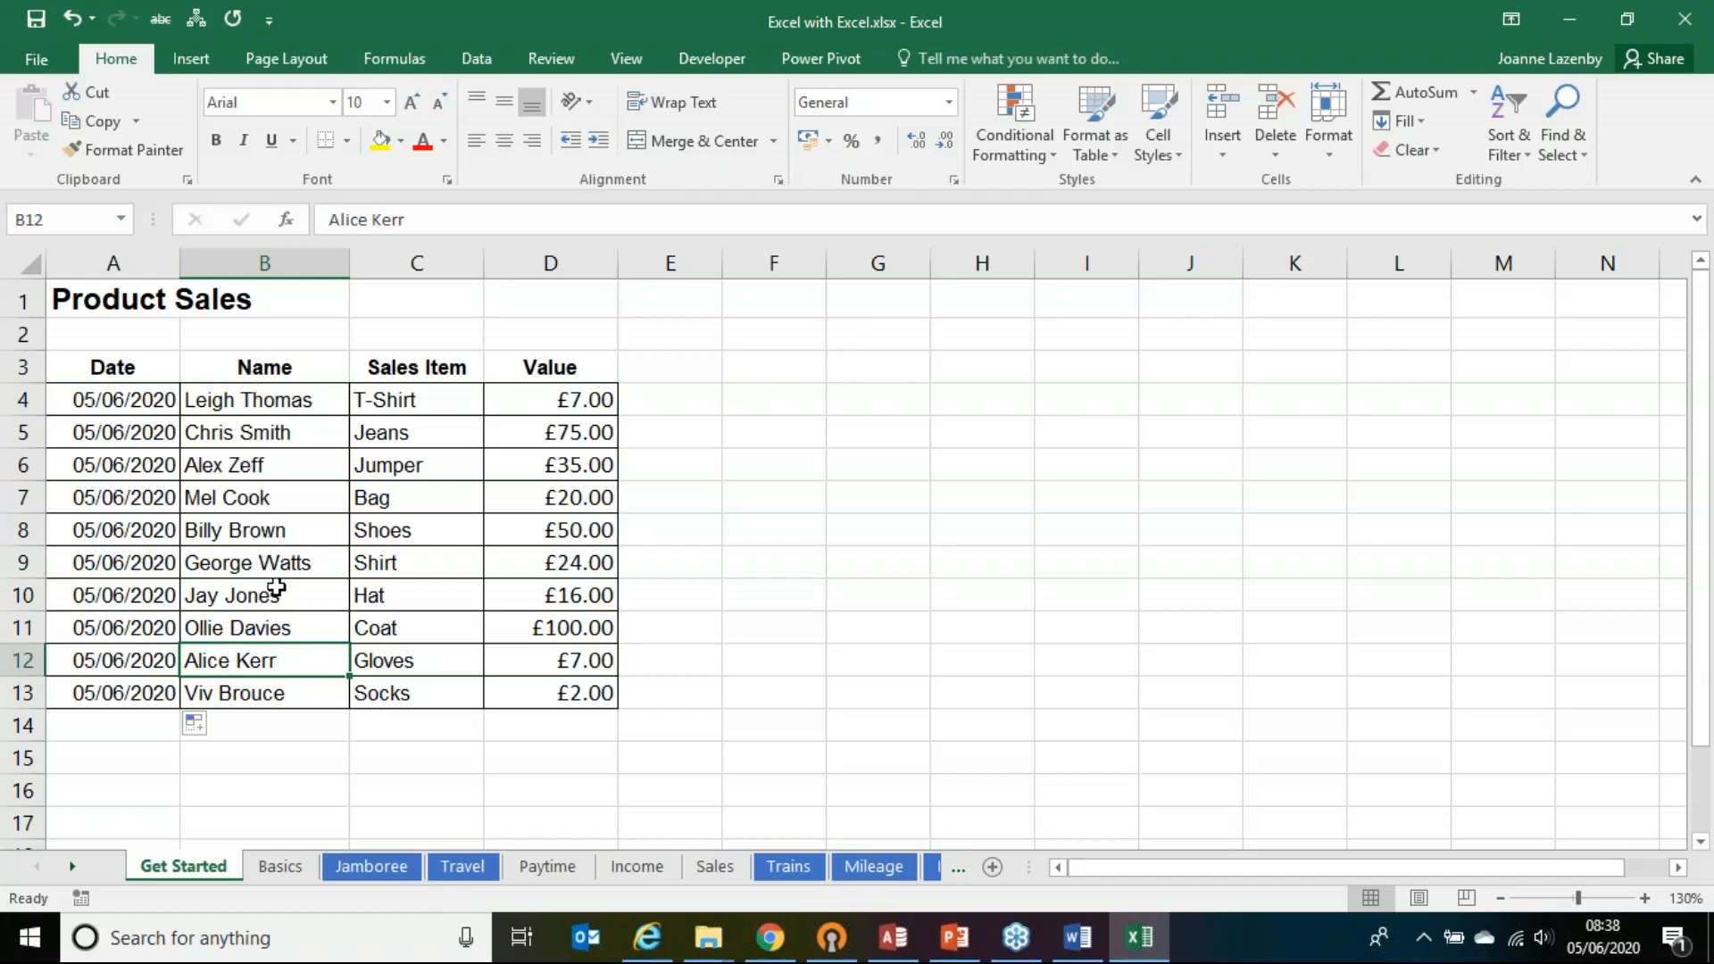
# Step: Insert a new column before Sales Item and give it the heading Surnames in C3
pyautogui.rightClick(419, 258)
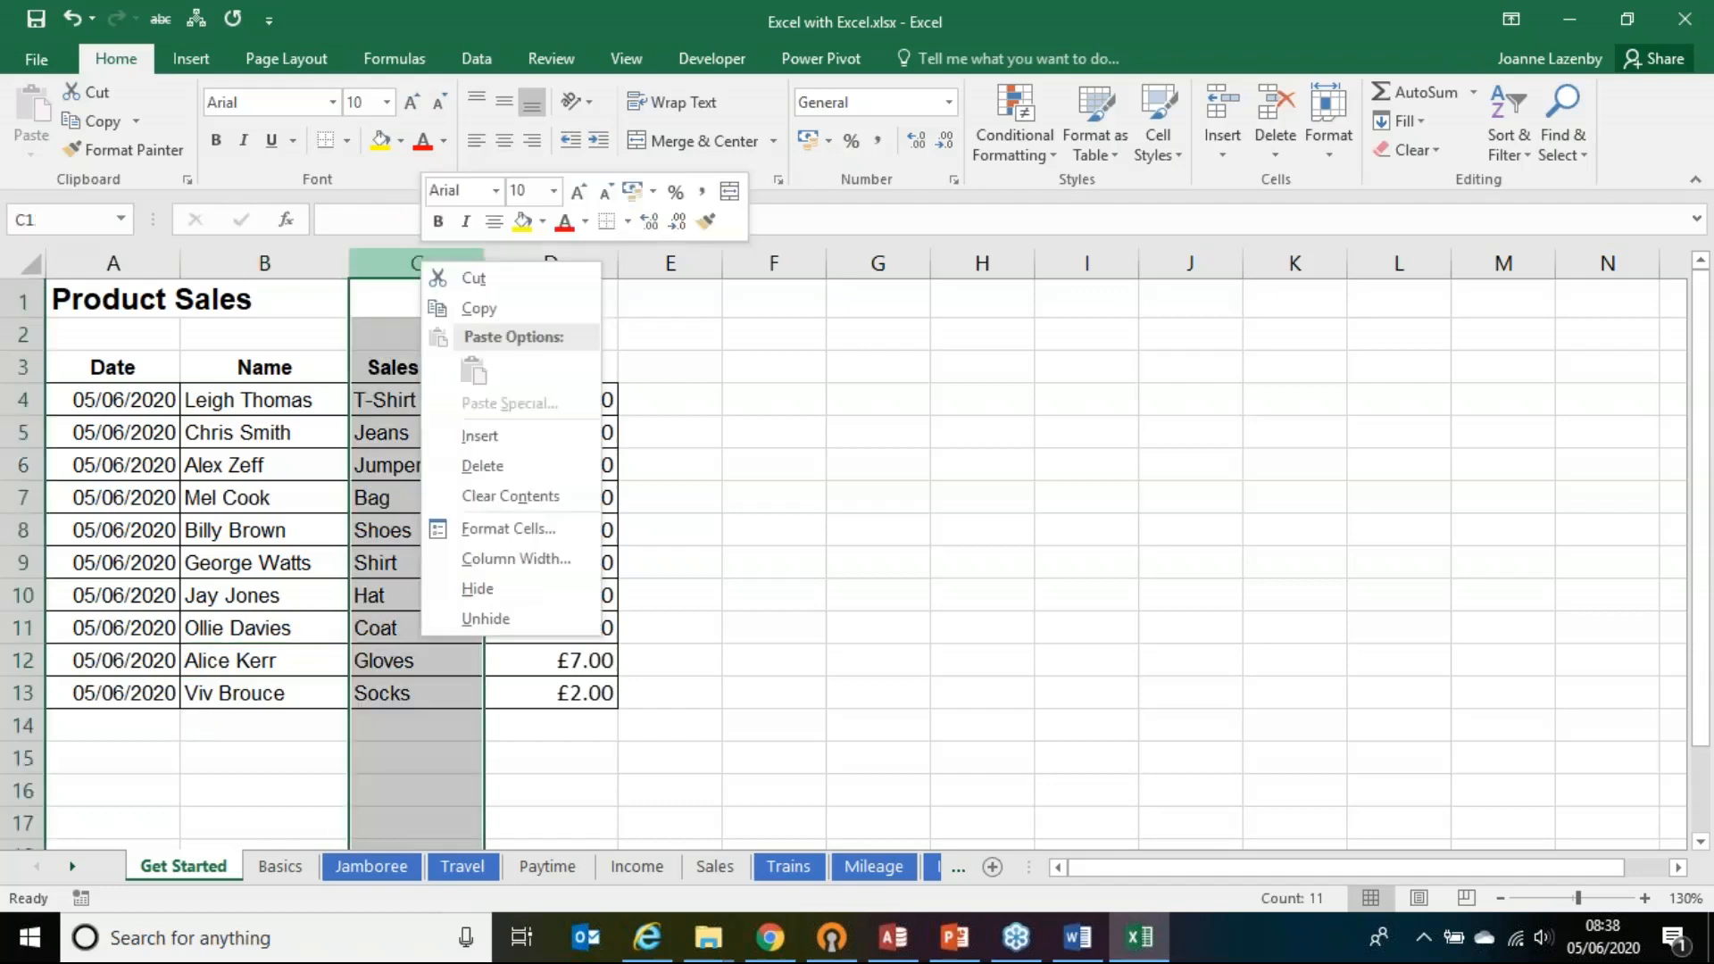
pyautogui.click(494, 437)
pyautogui.click(418, 374)
pyautogui.write('Surnames')
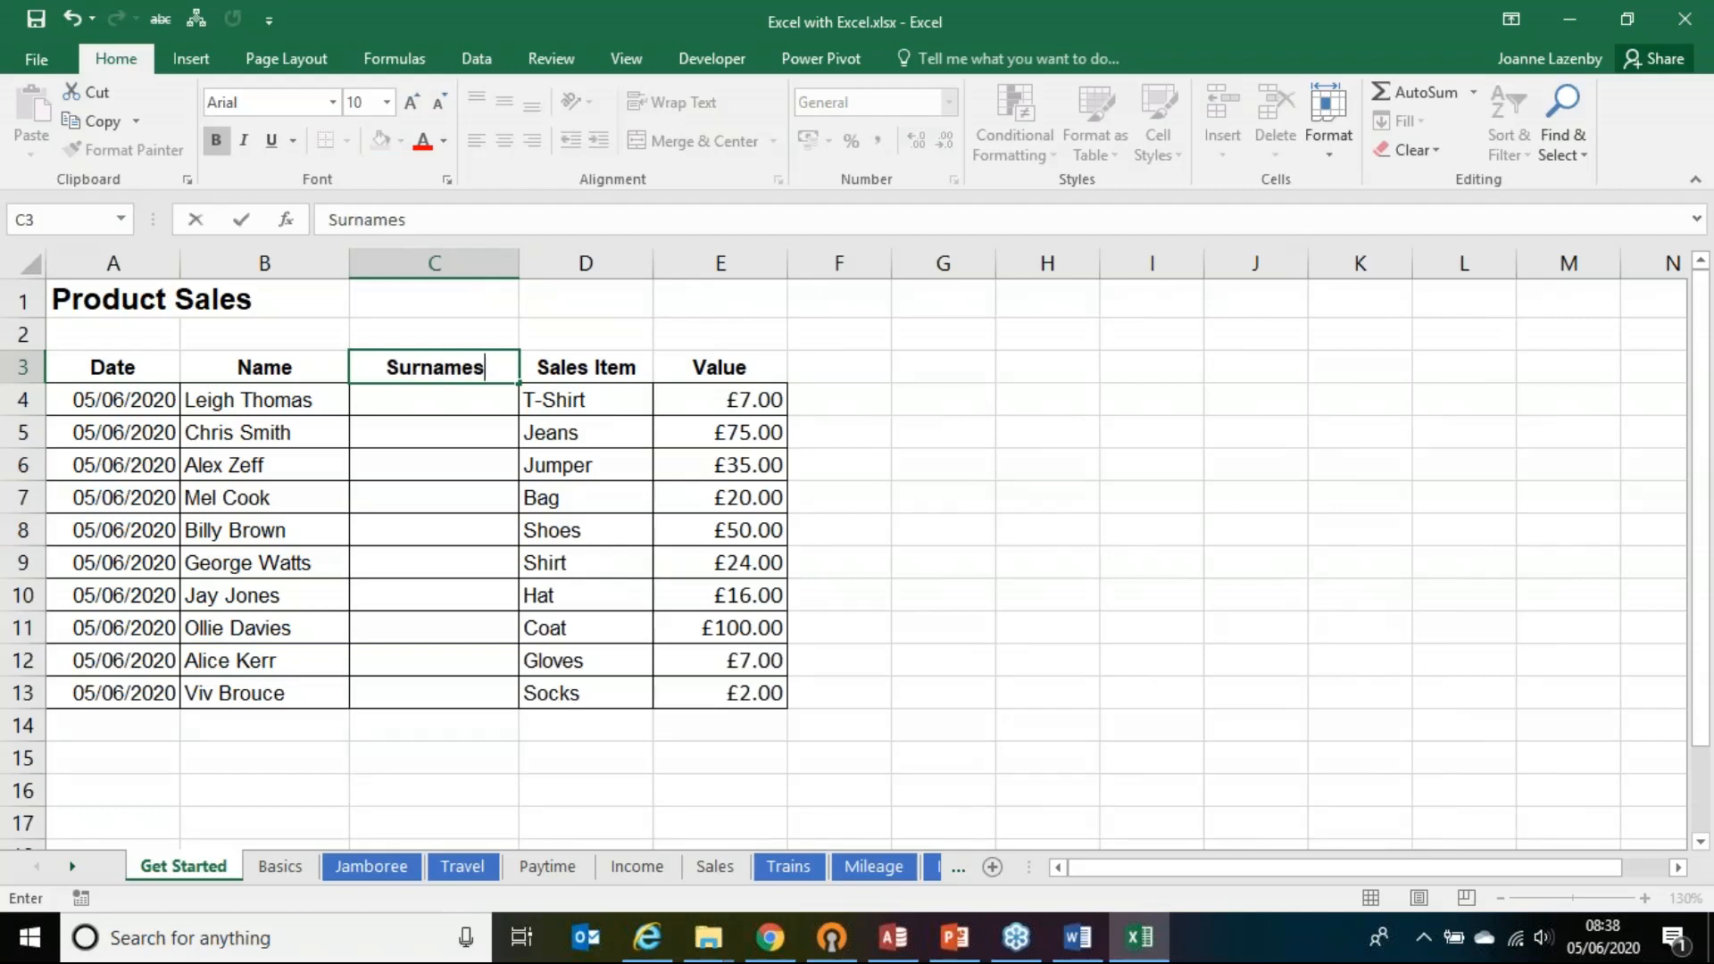
pyautogui.press('Return')
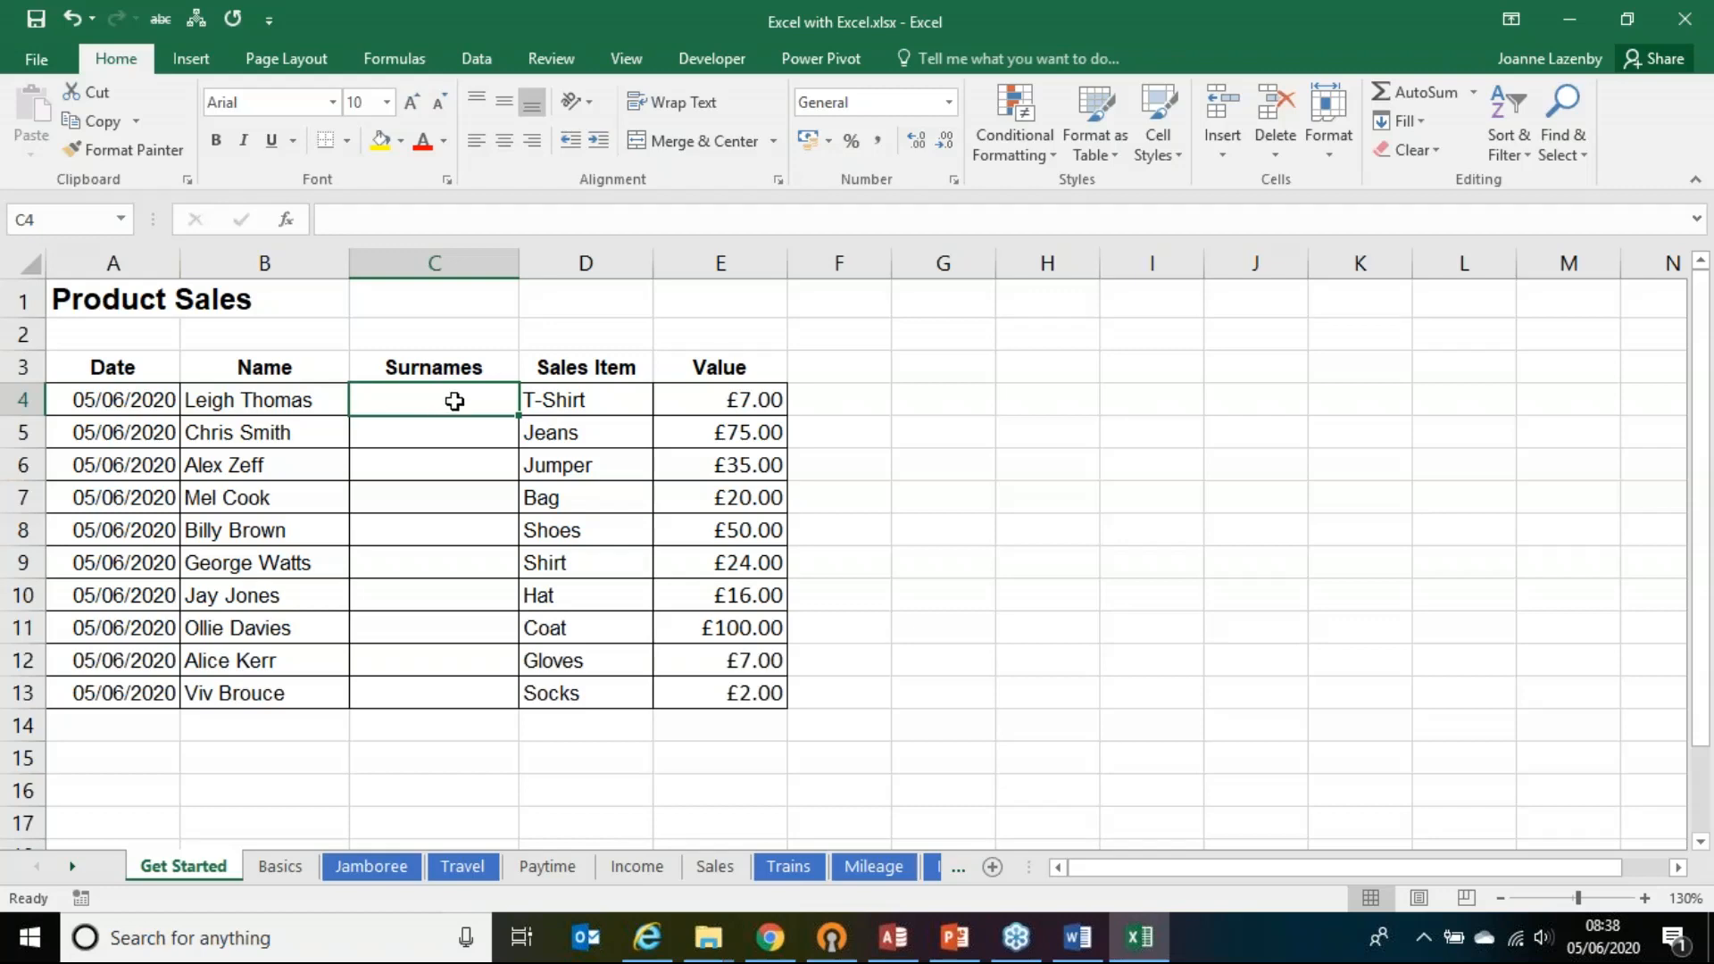
# Step: Enter the first person's surname in C4, fill it down to C13 and switch the fill option to Flash Fill
pyautogui.click(296, 398)
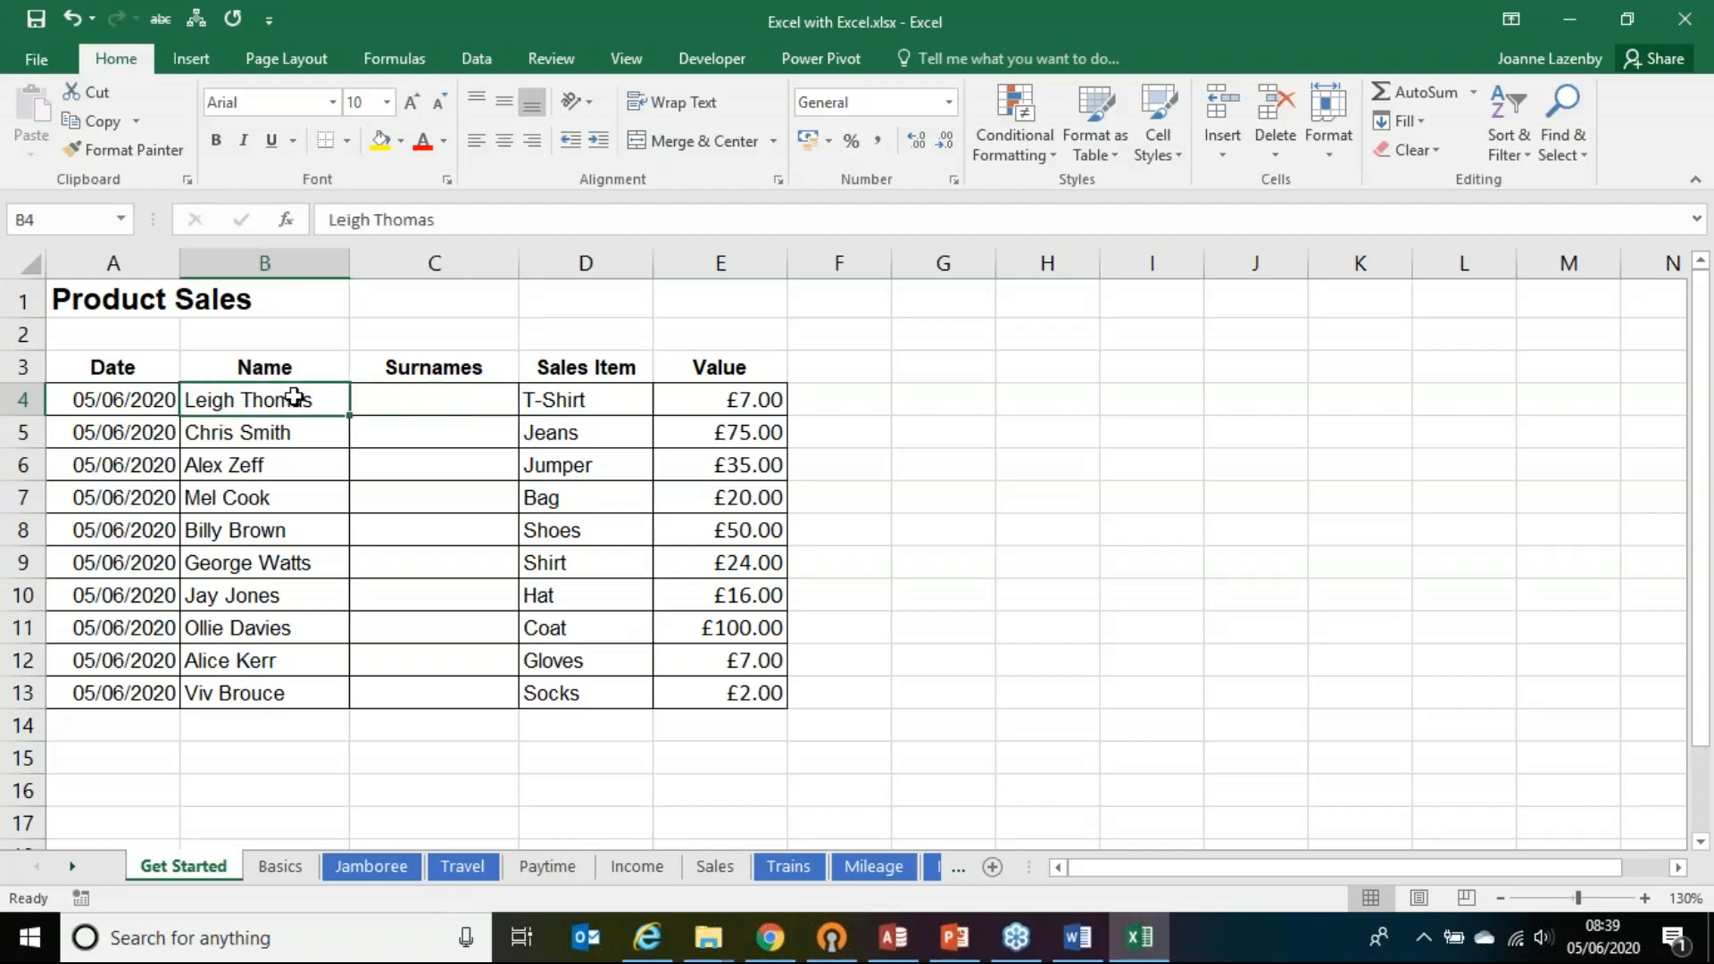
pyautogui.click(385, 394)
pyautogui.click(558, 394)
pyautogui.click(435, 396)
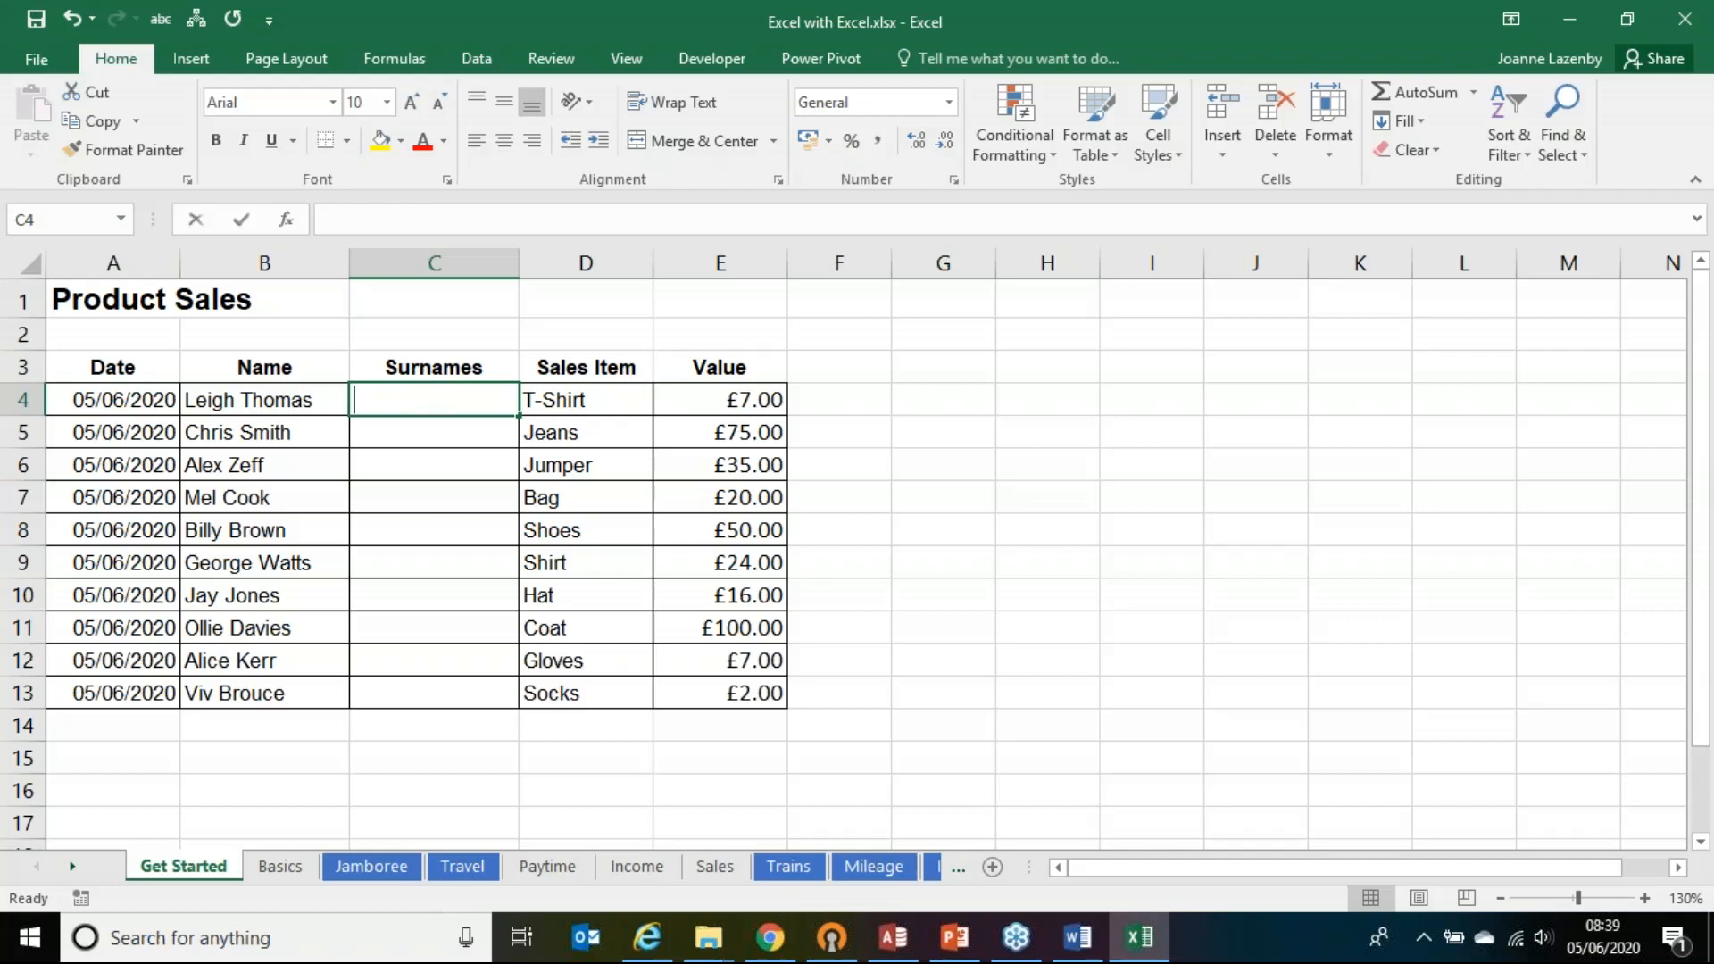
pyautogui.write('Thomas')
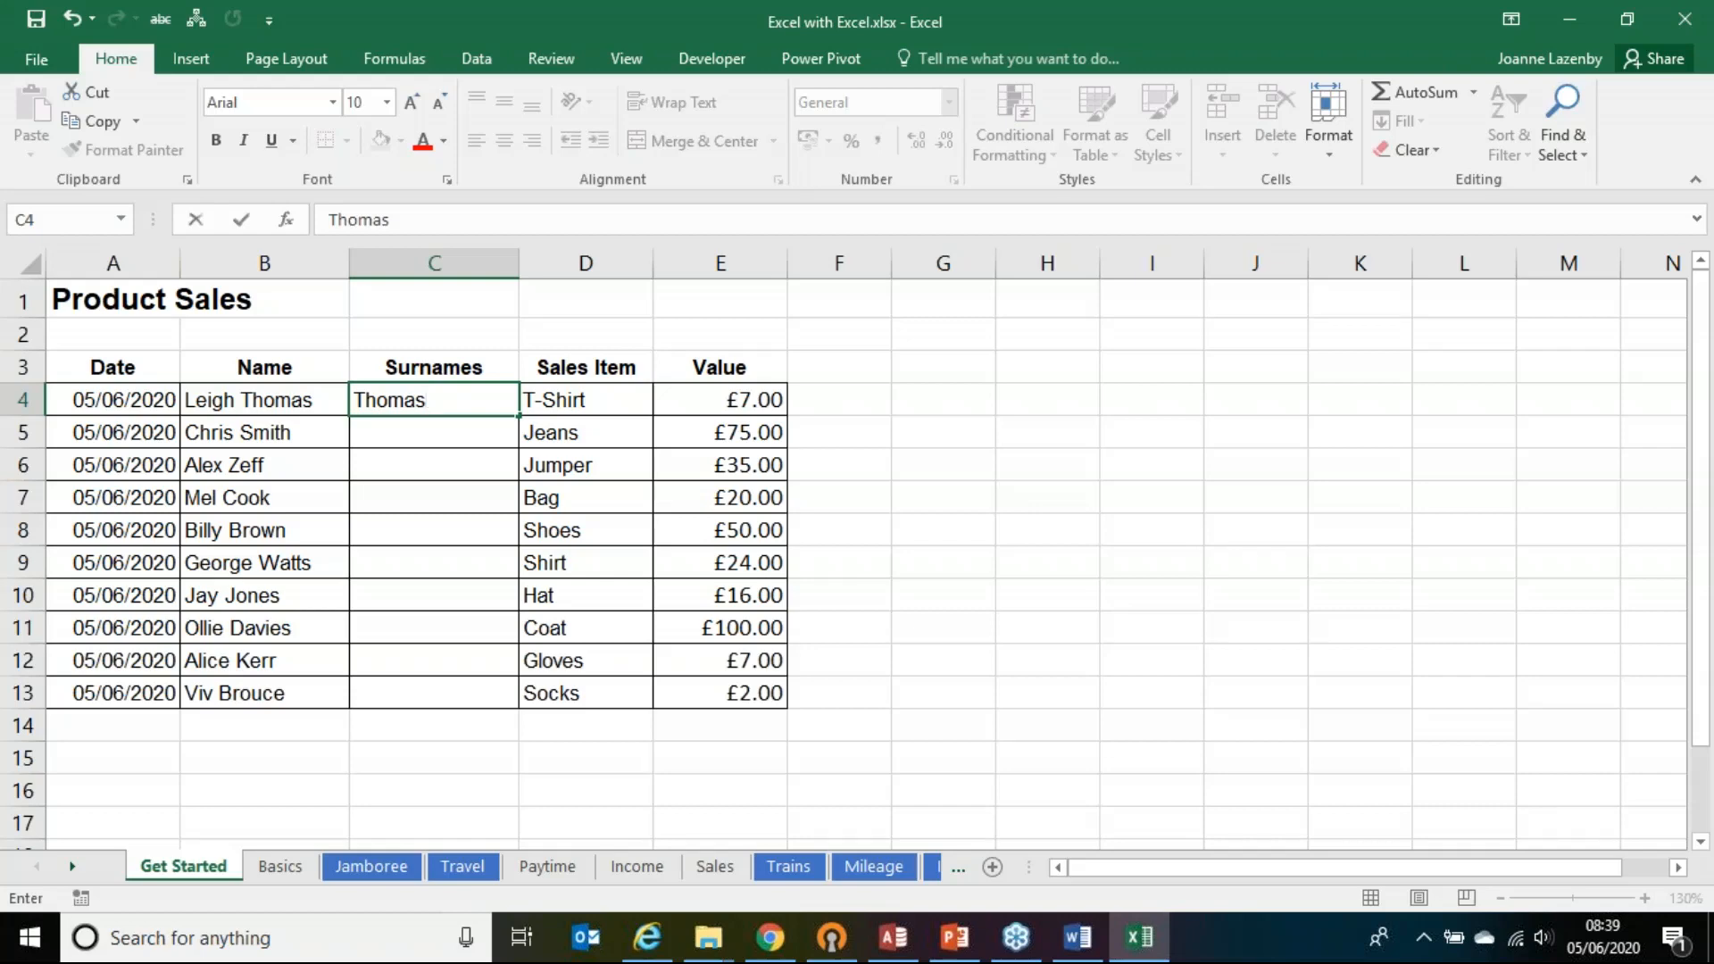
pyautogui.moveTo(520, 419); pyautogui.dragTo(508, 696)
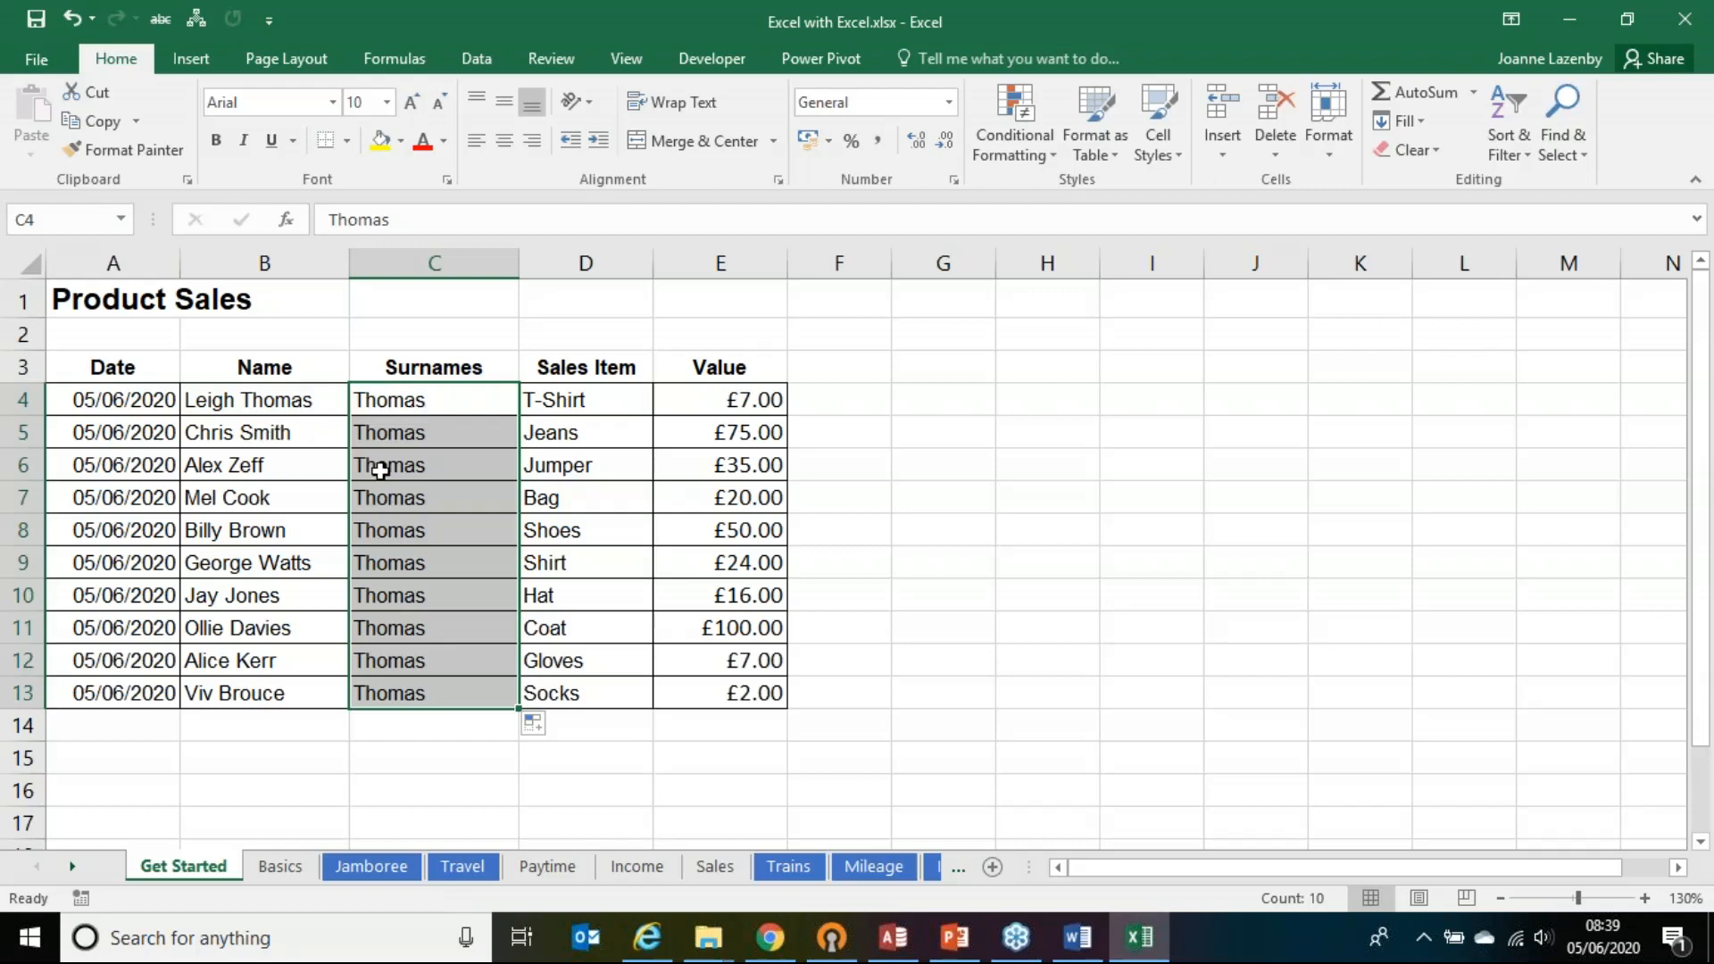
pyautogui.click(539, 724)
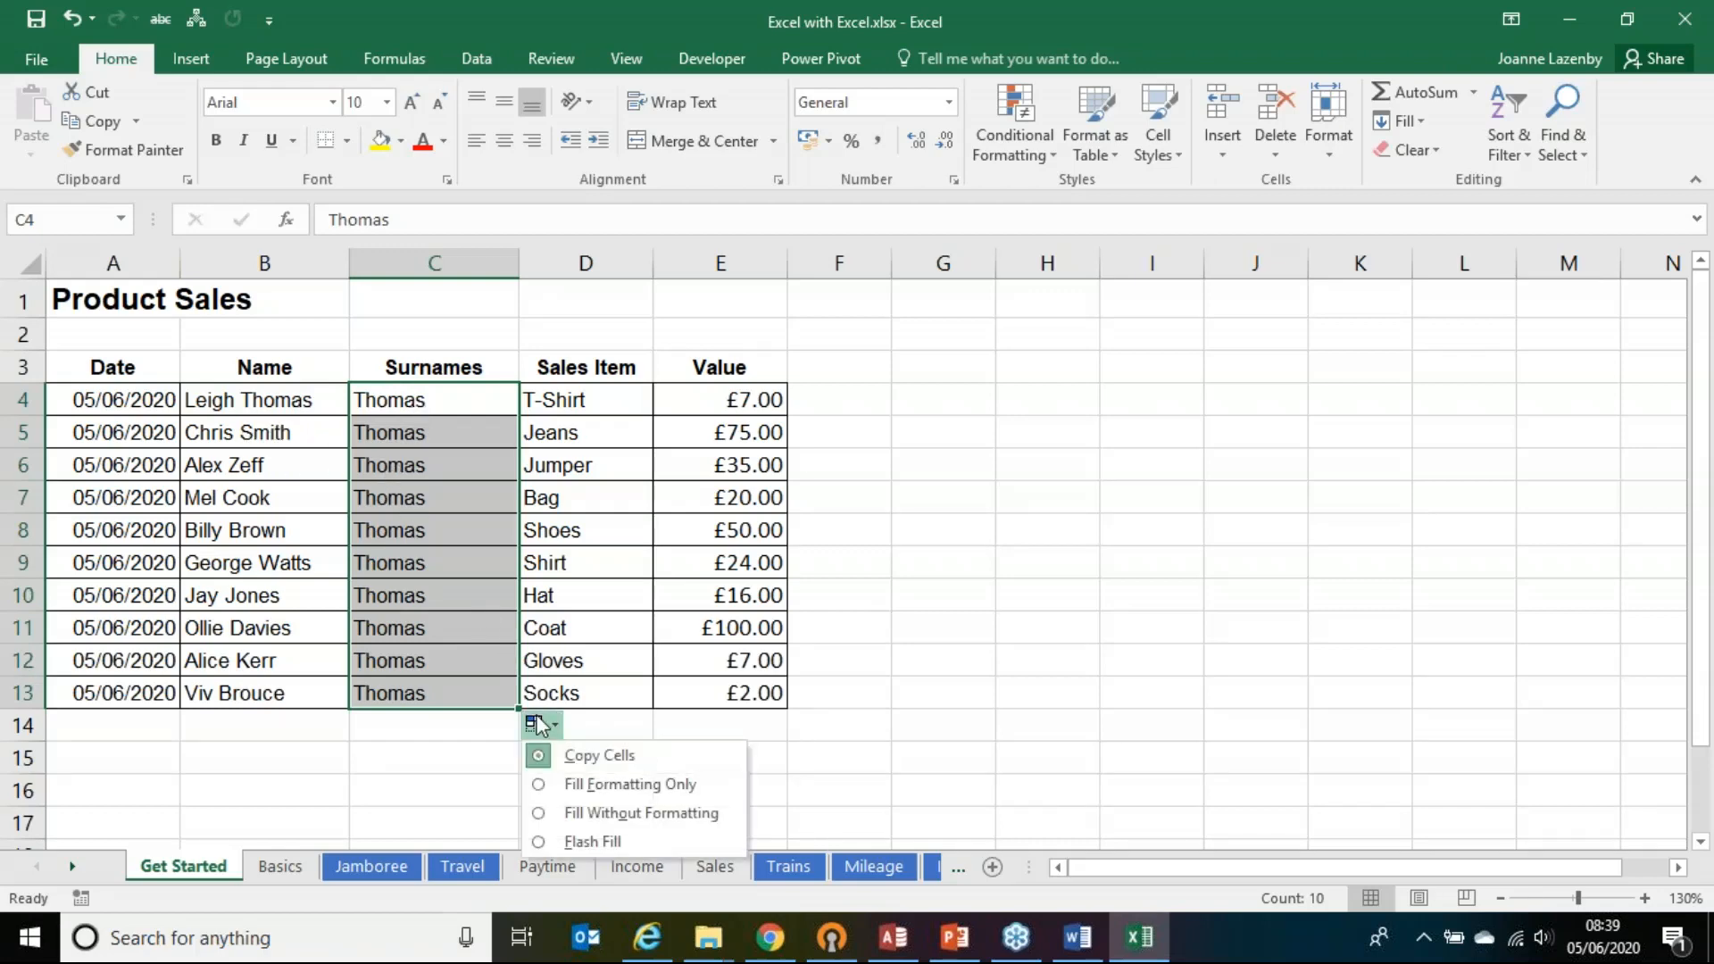
pyautogui.click(596, 839)
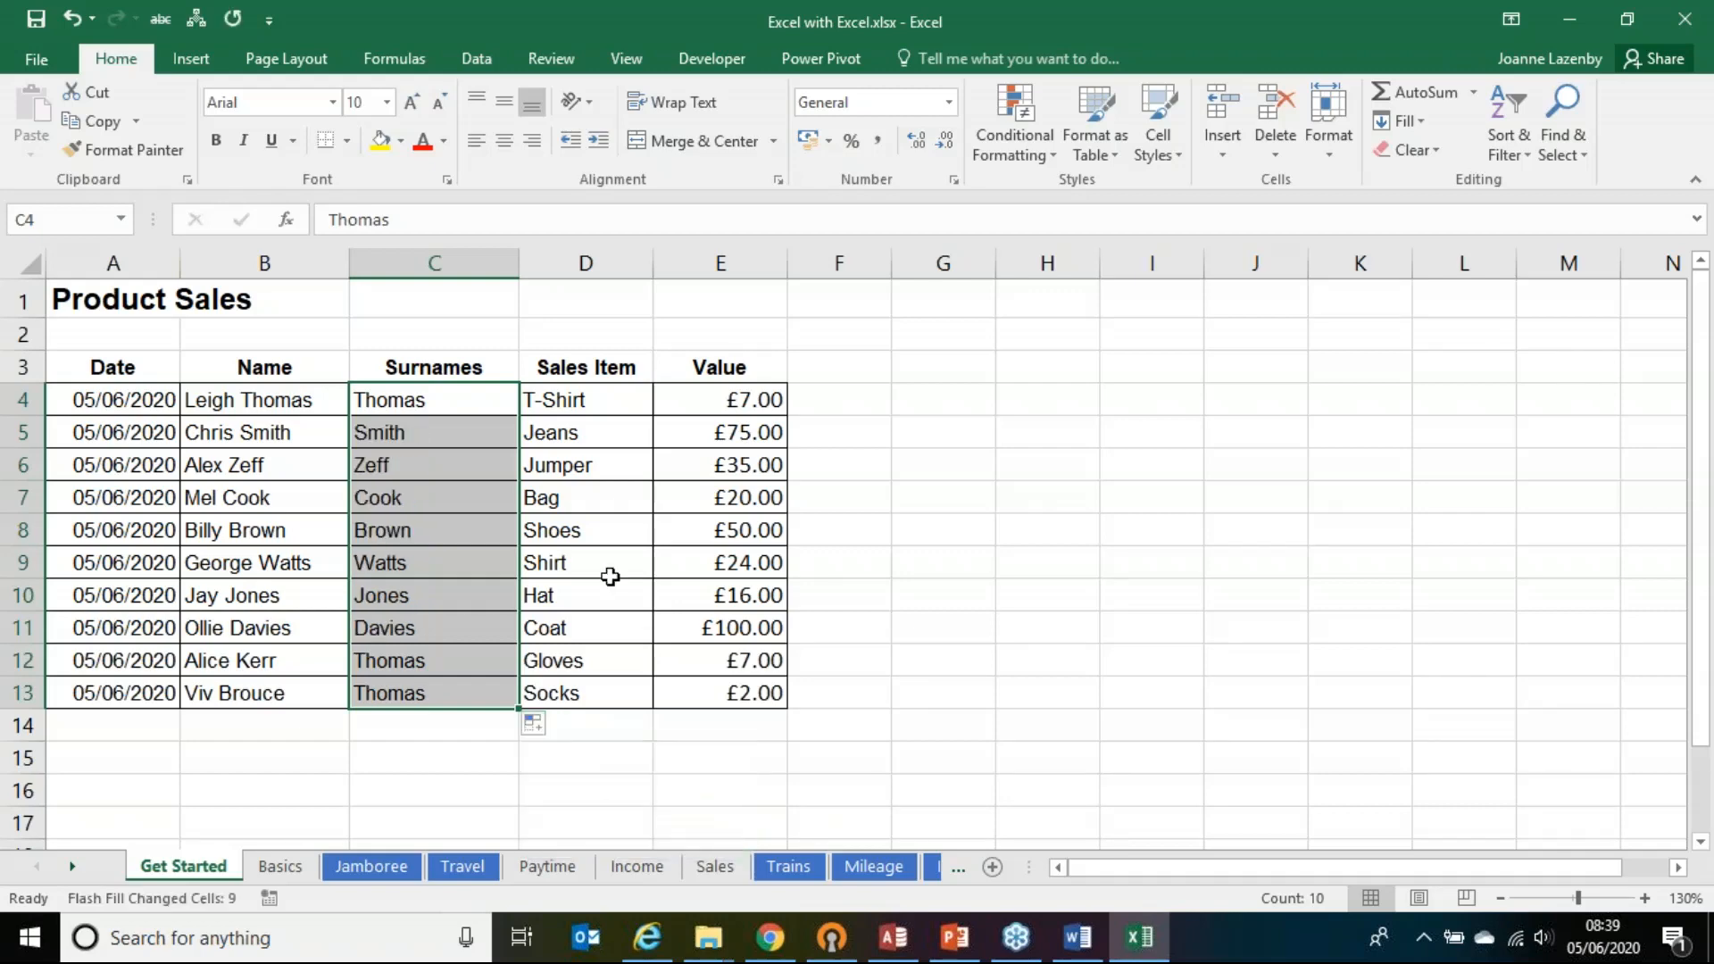
pyautogui.click(480, 401)
pyautogui.click(301, 399)
pyautogui.click(413, 400)
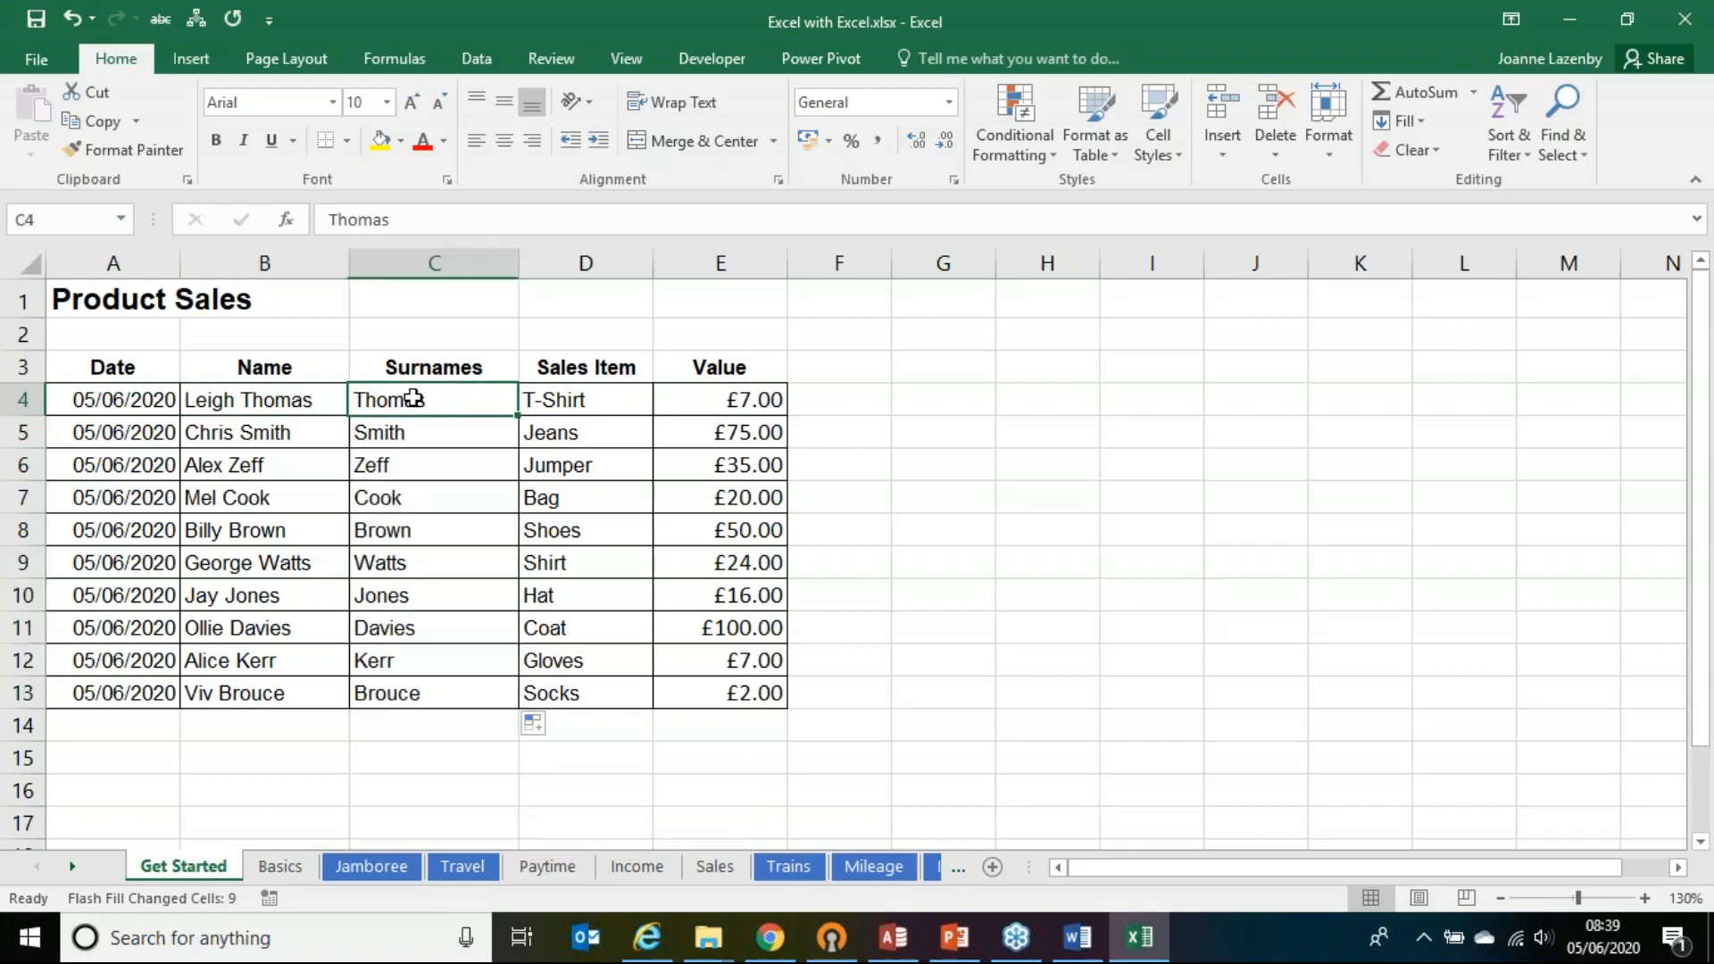
pyautogui.click(593, 399)
pyautogui.click(385, 397)
# Step: Clear the filled surnames from C4:C13
pyautogui.moveTo(401, 394); pyautogui.dragTo(447, 693)
pyautogui.click(534, 725)
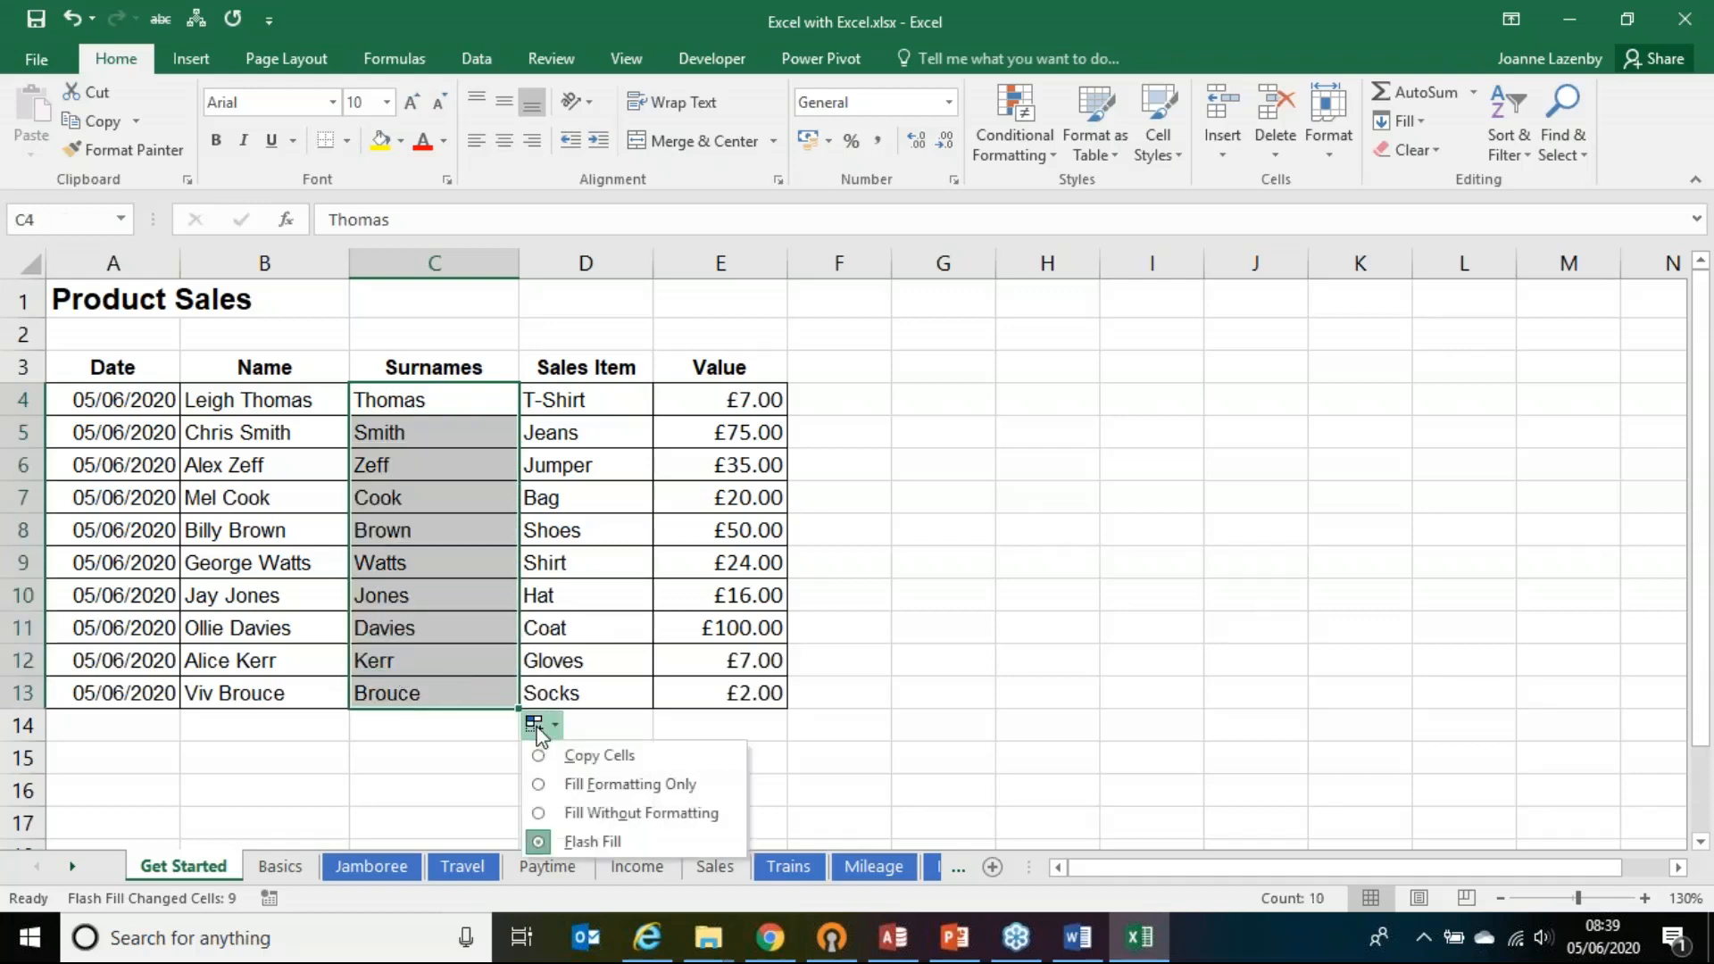
pyautogui.click(534, 725)
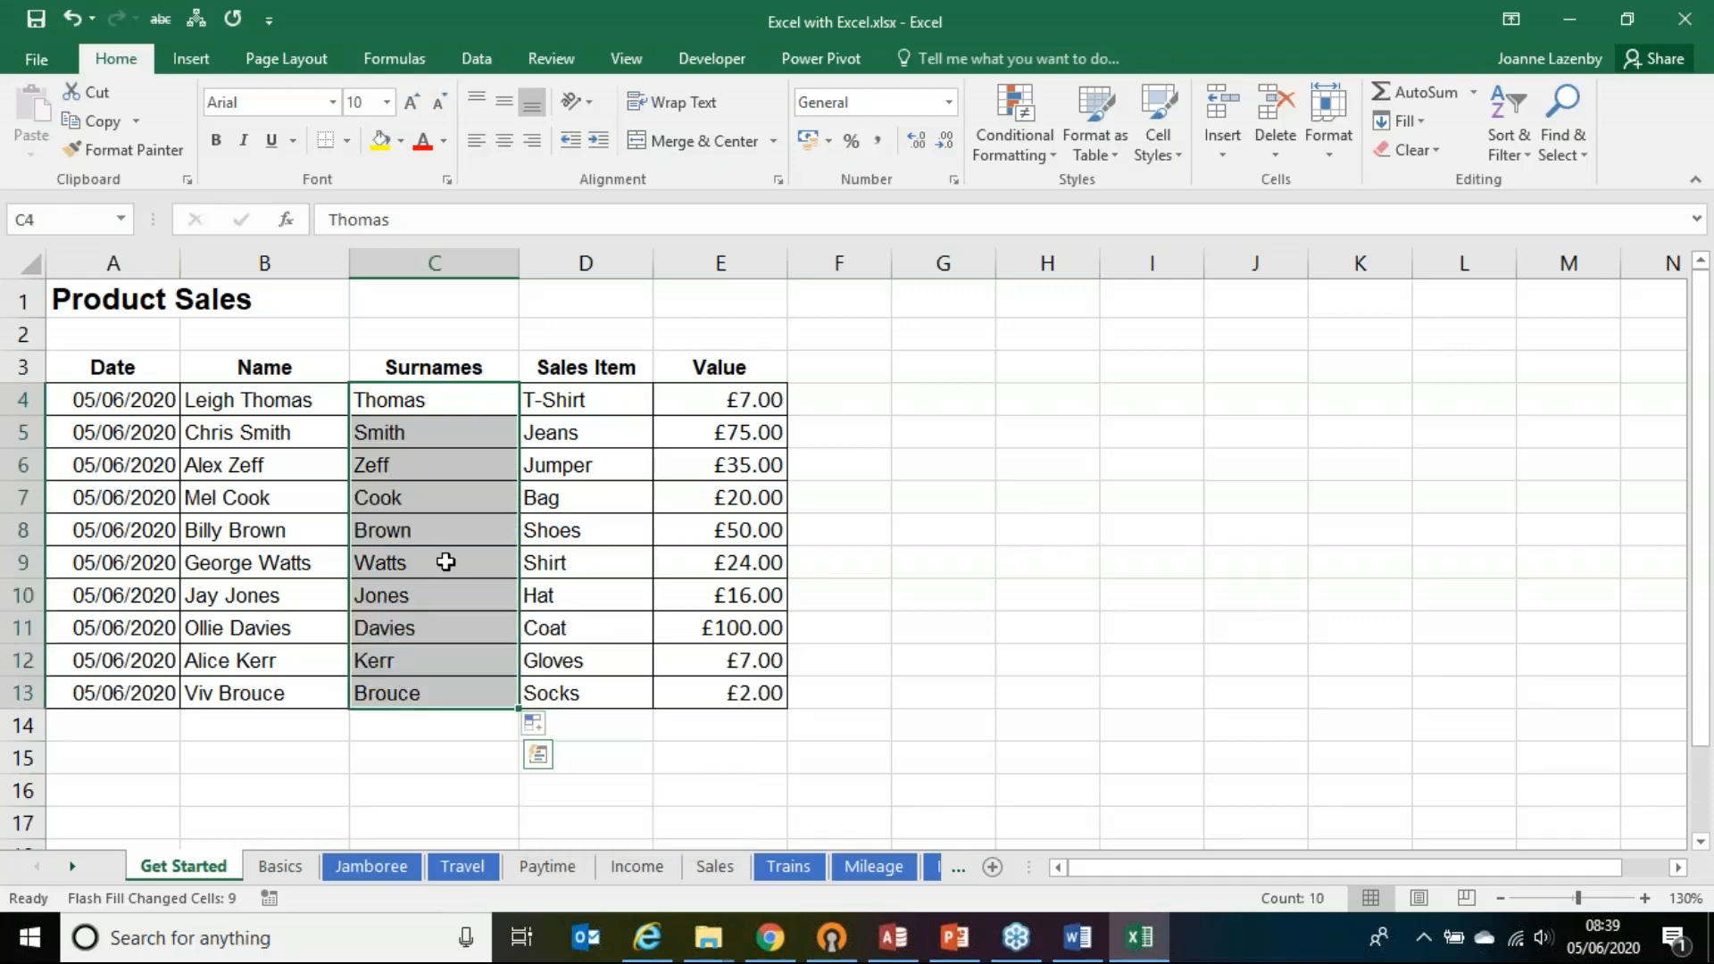
pyautogui.press('Delete')
# Step: Enter the first two people's surnames in C4 and C5 and accept the Flash Fill suggestions for the remaining rows
pyautogui.click(413, 402)
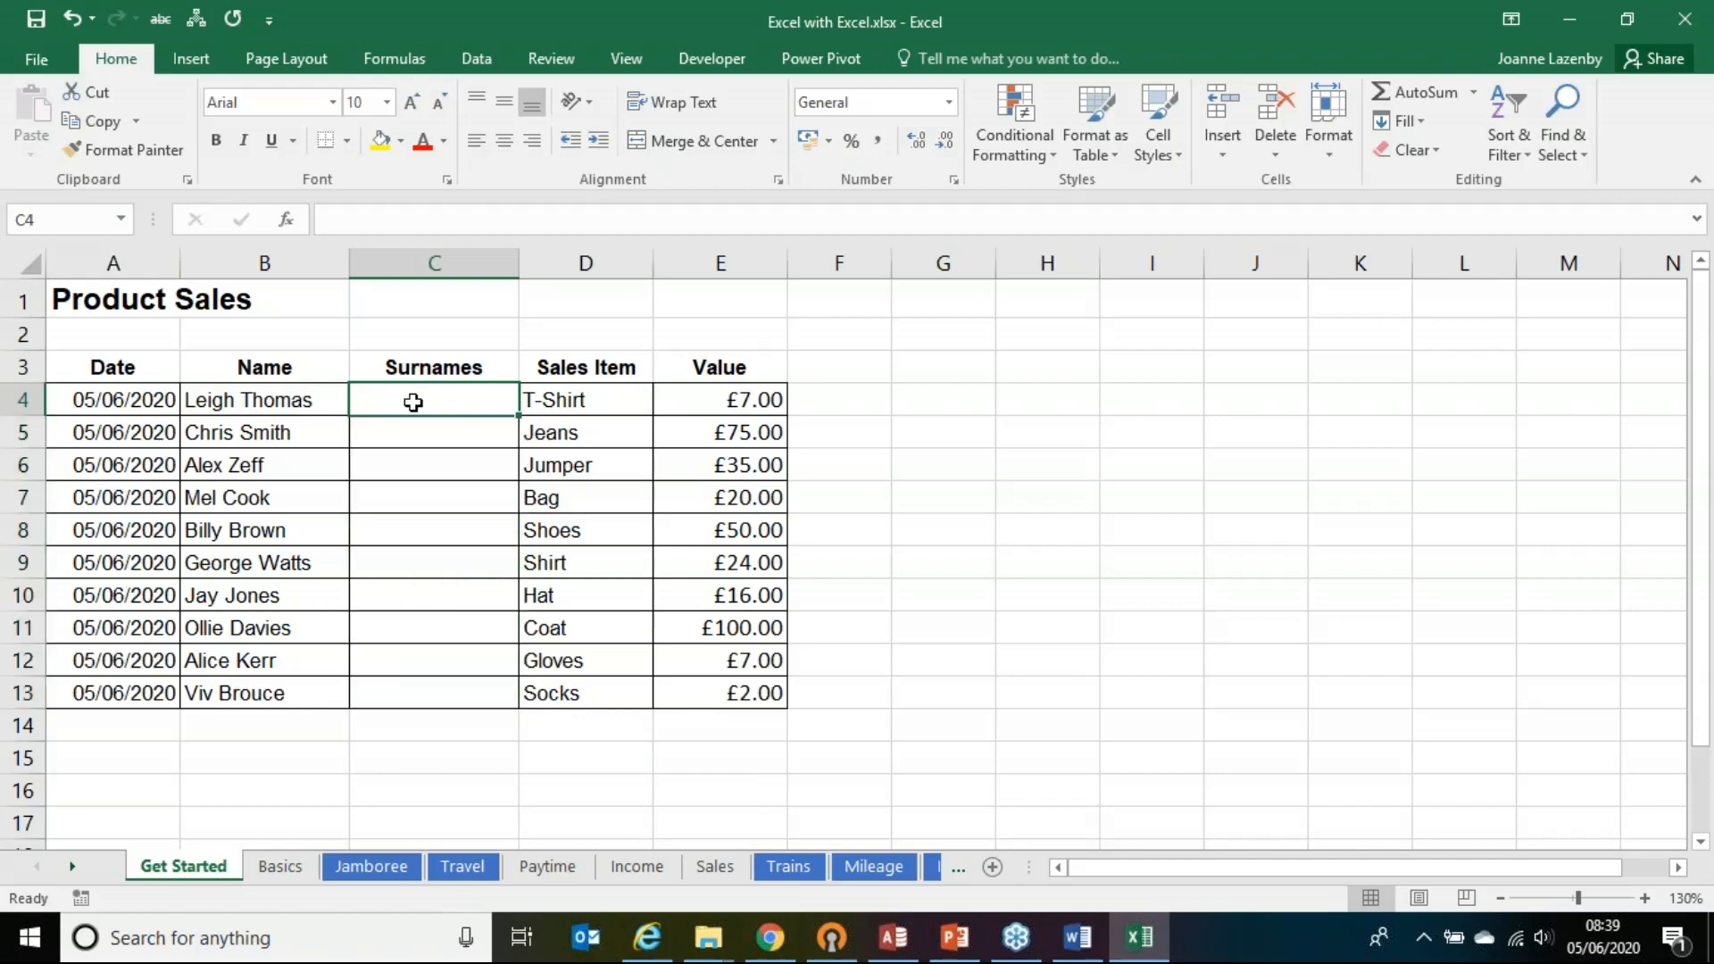
pyautogui.write('Thomas')
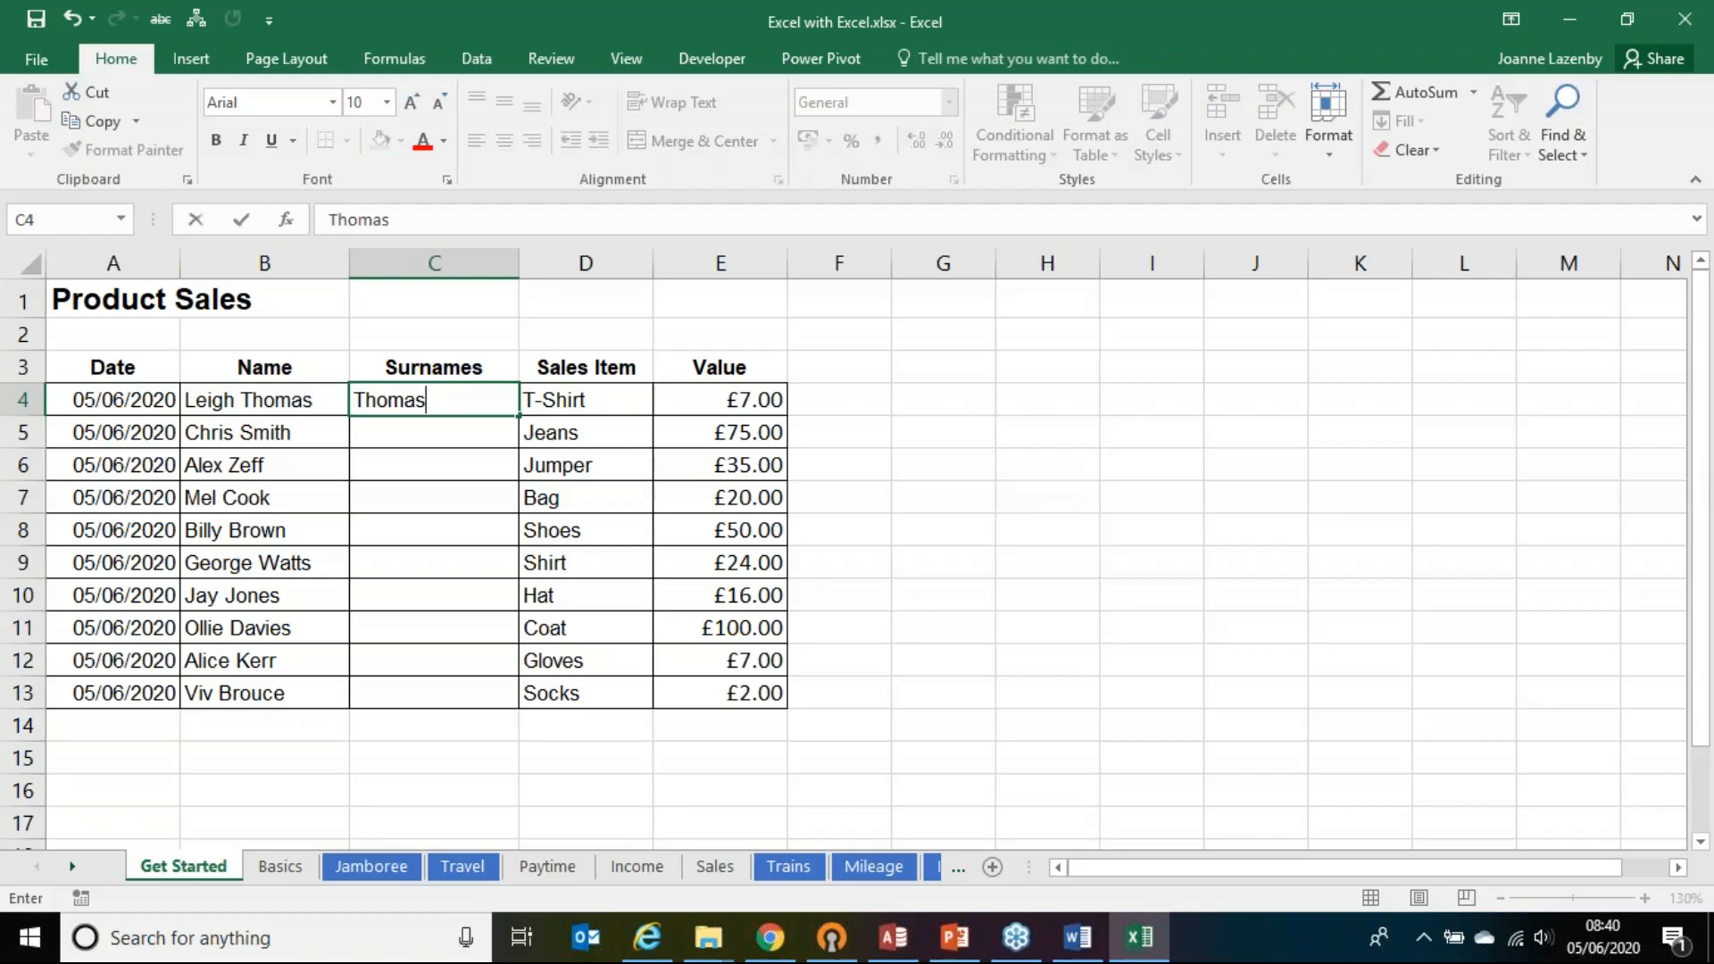
pyautogui.press('Return')
pyautogui.write('Smith')
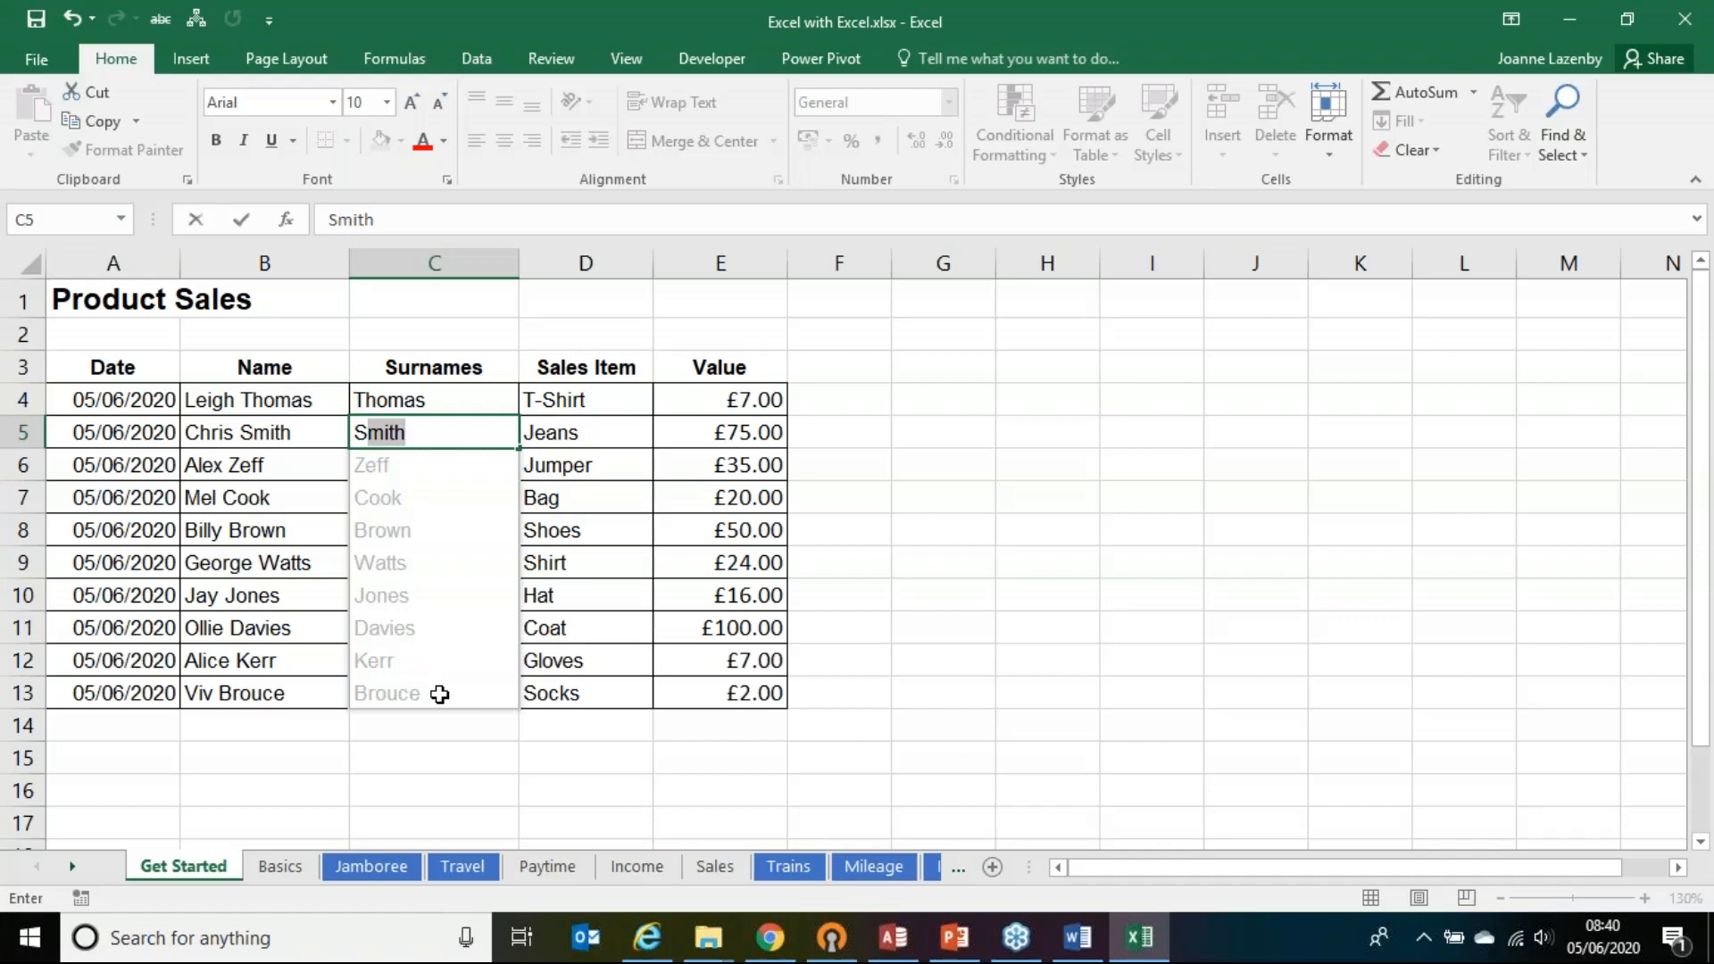
pyautogui.press('Return')
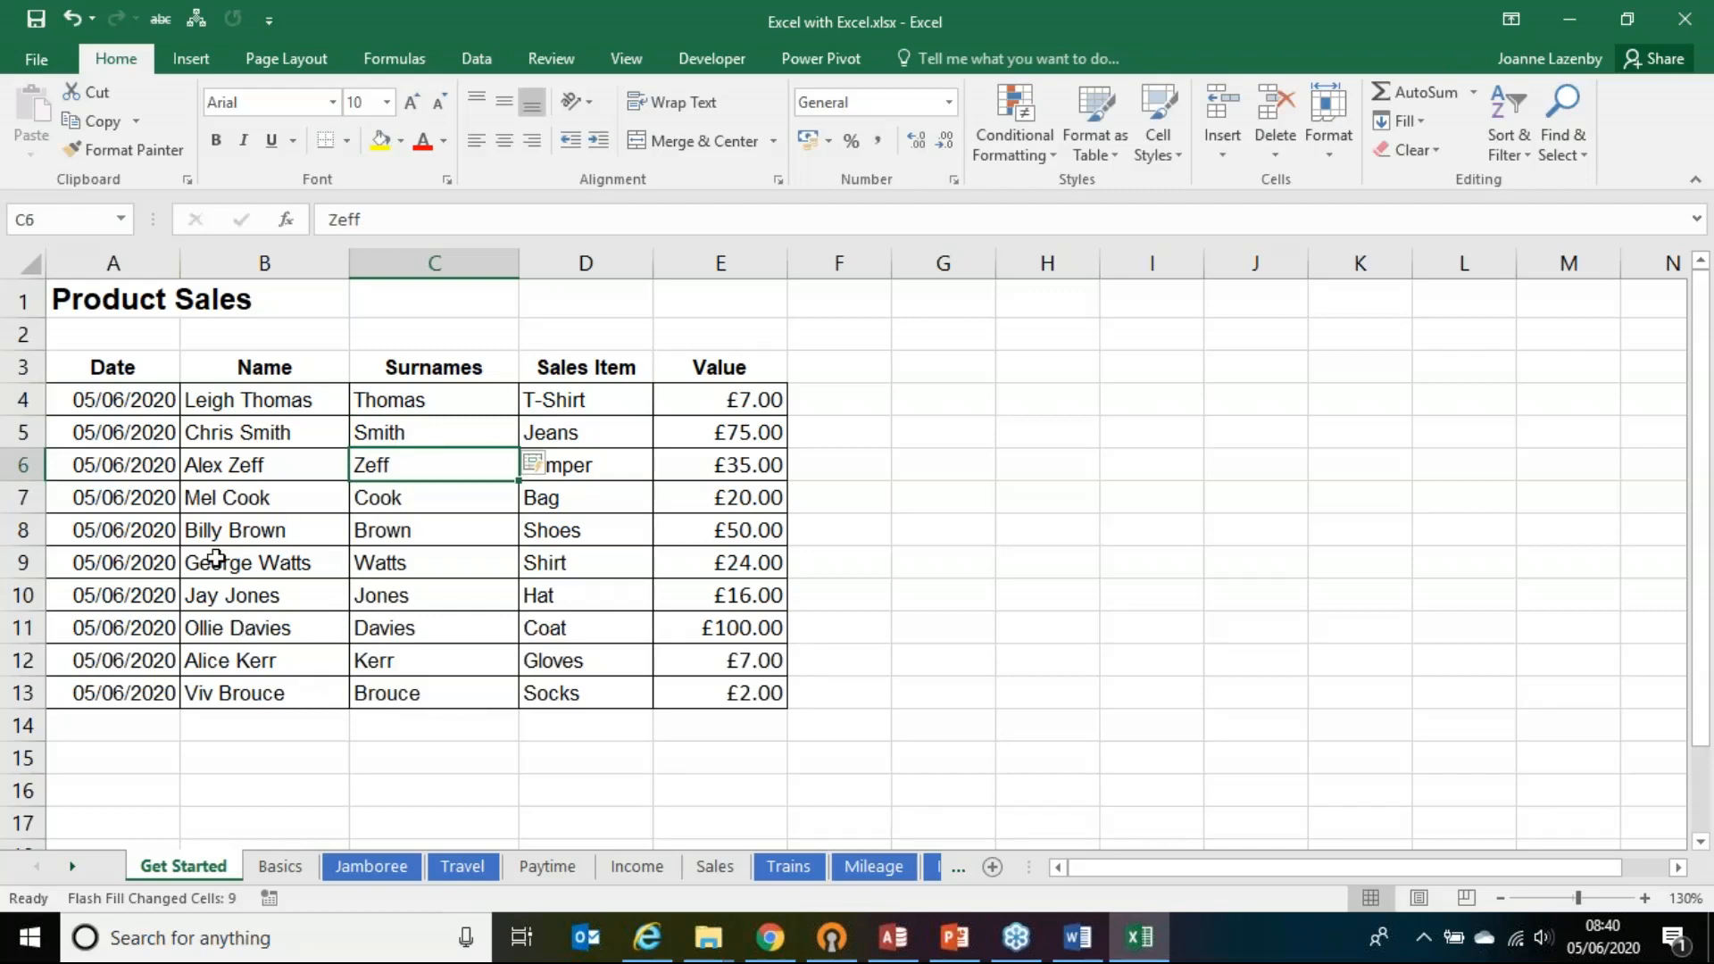
# Step: Apply data bars to the values in E4:E13 with Quick Analysis
pyautogui.hotkey('alt', 'Tab')
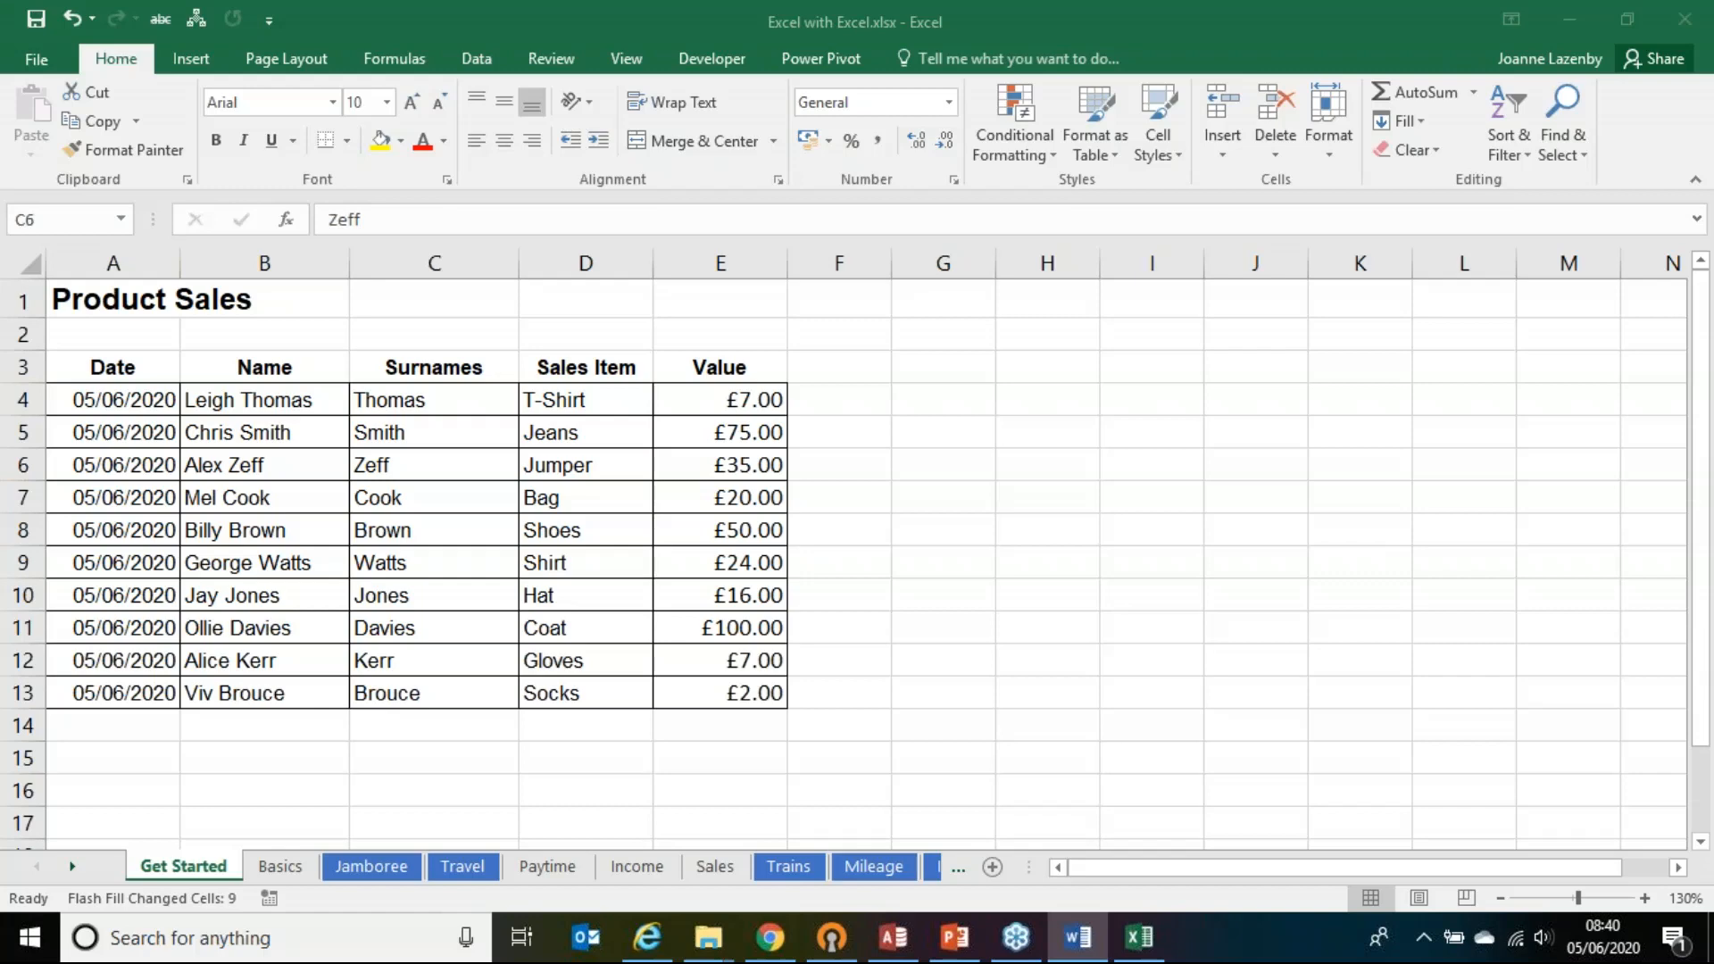
pyautogui.click(712, 415)
pyautogui.moveTo(712, 417); pyautogui.dragTo(720, 684)
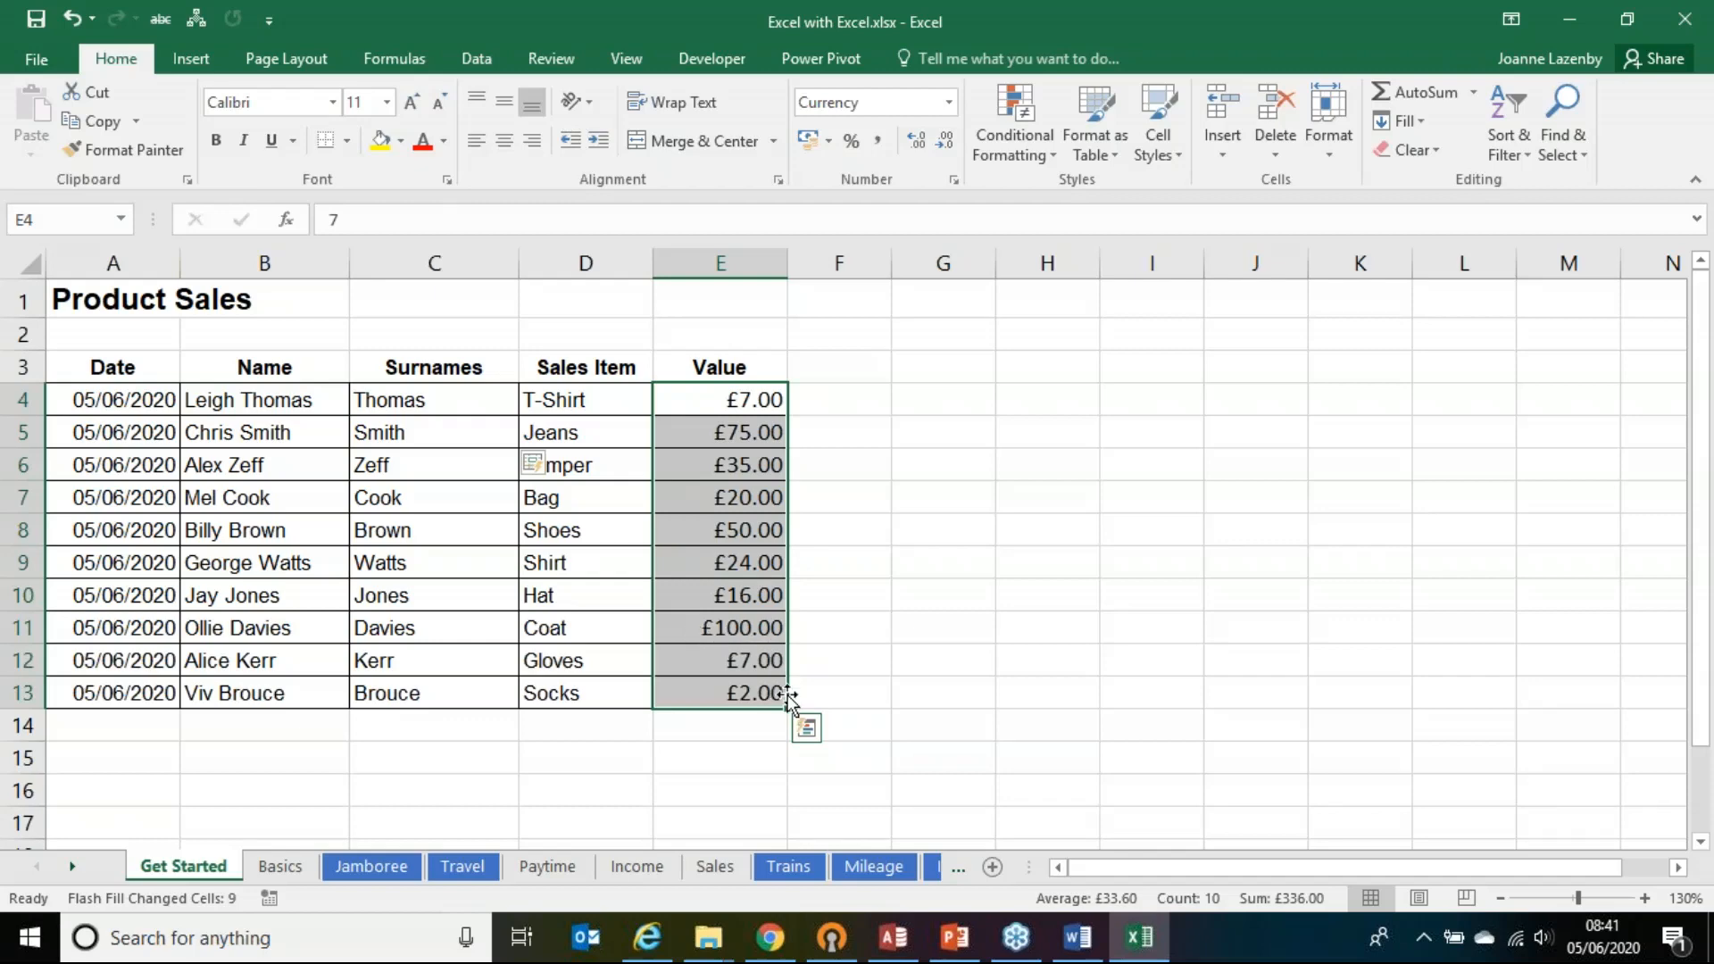
pyautogui.click(805, 729)
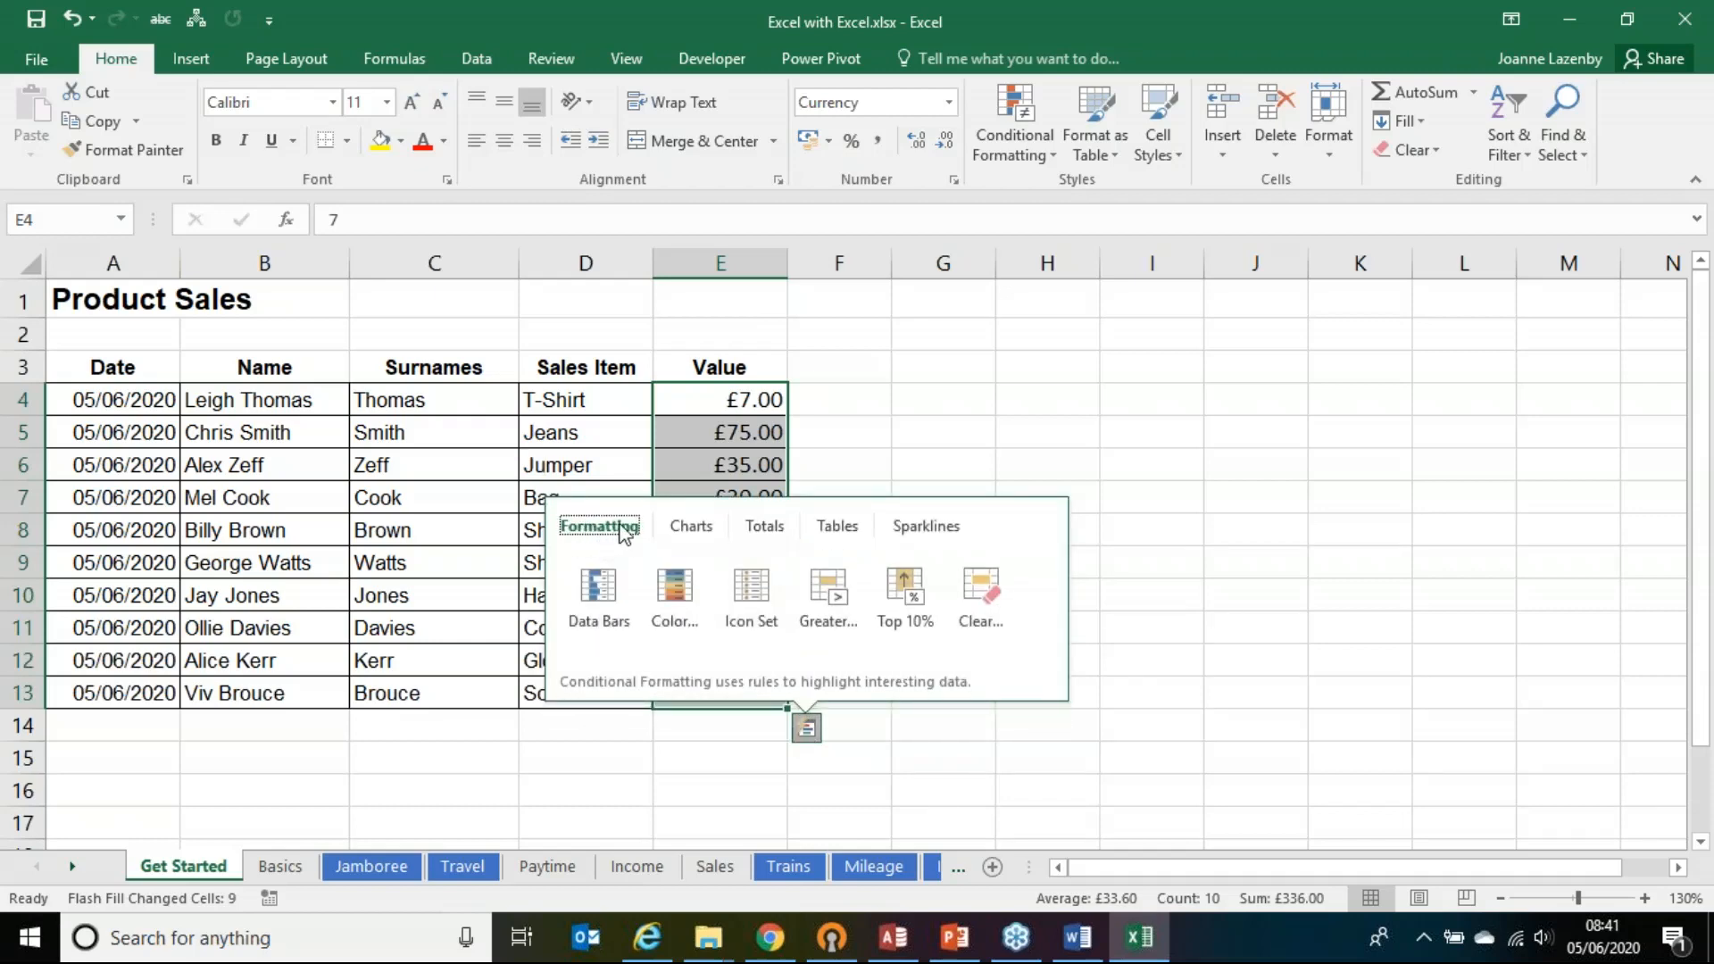
pyautogui.click(600, 597)
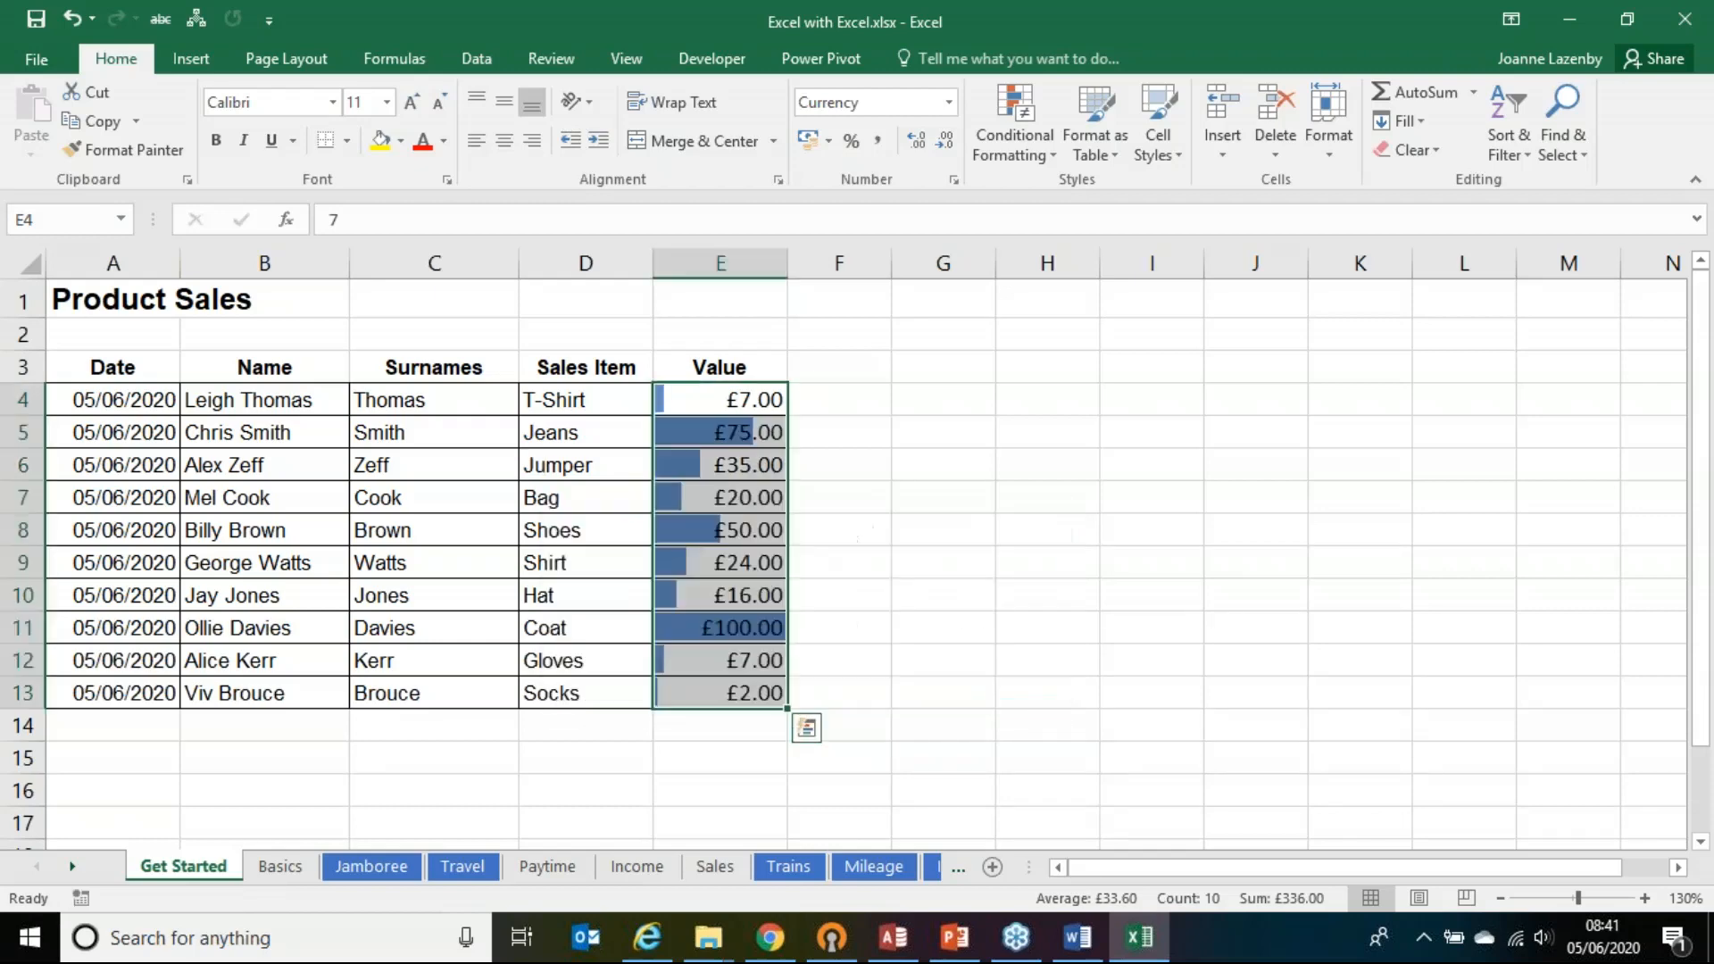
# Step: Set the Socks value in E13 to 60
pyautogui.click(731, 465)
pyautogui.click(725, 622)
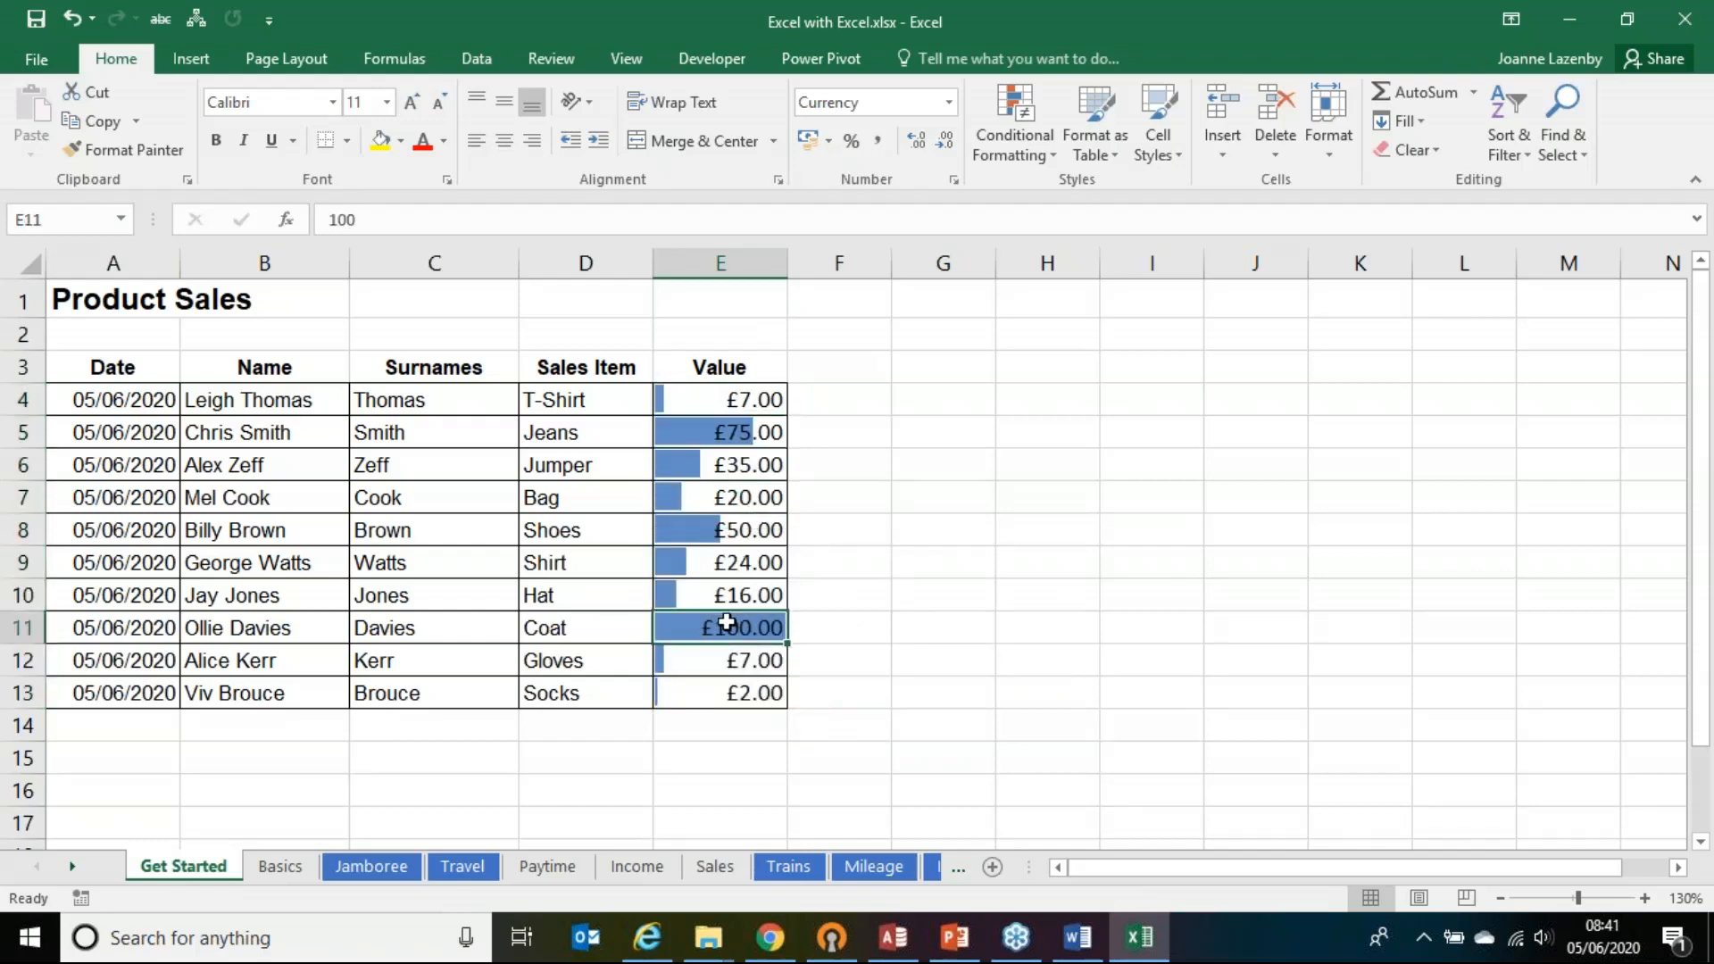
pyautogui.click(715, 688)
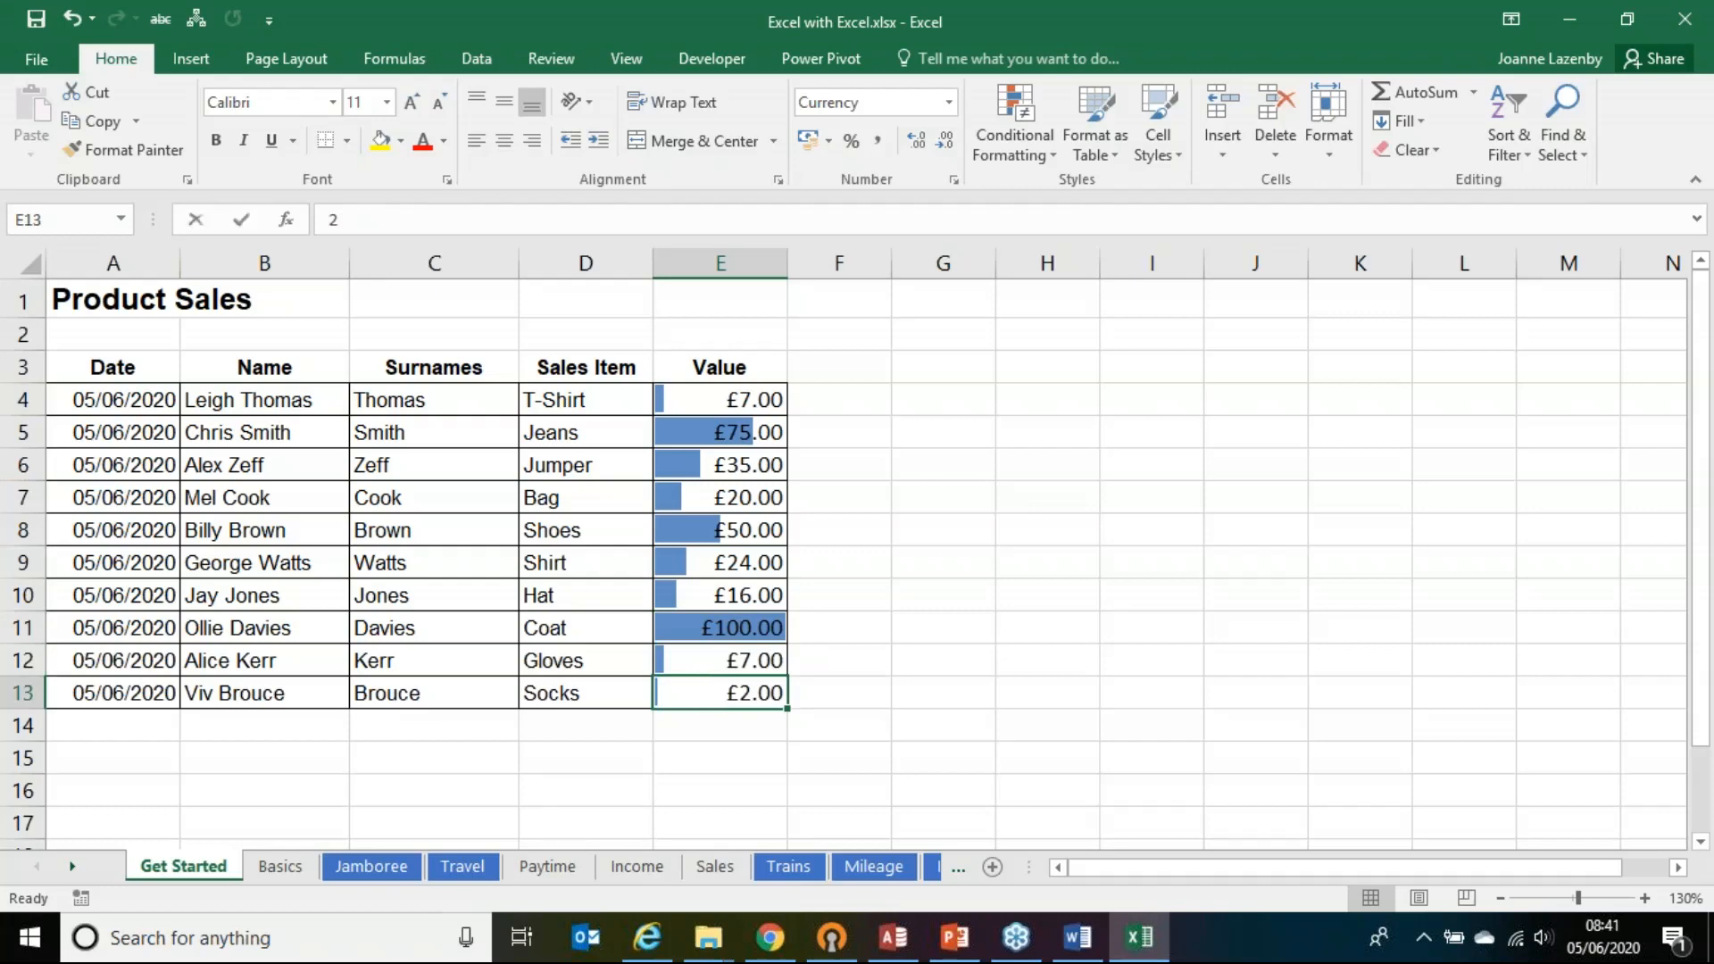
pyautogui.write('60')
pyautogui.press('Return')
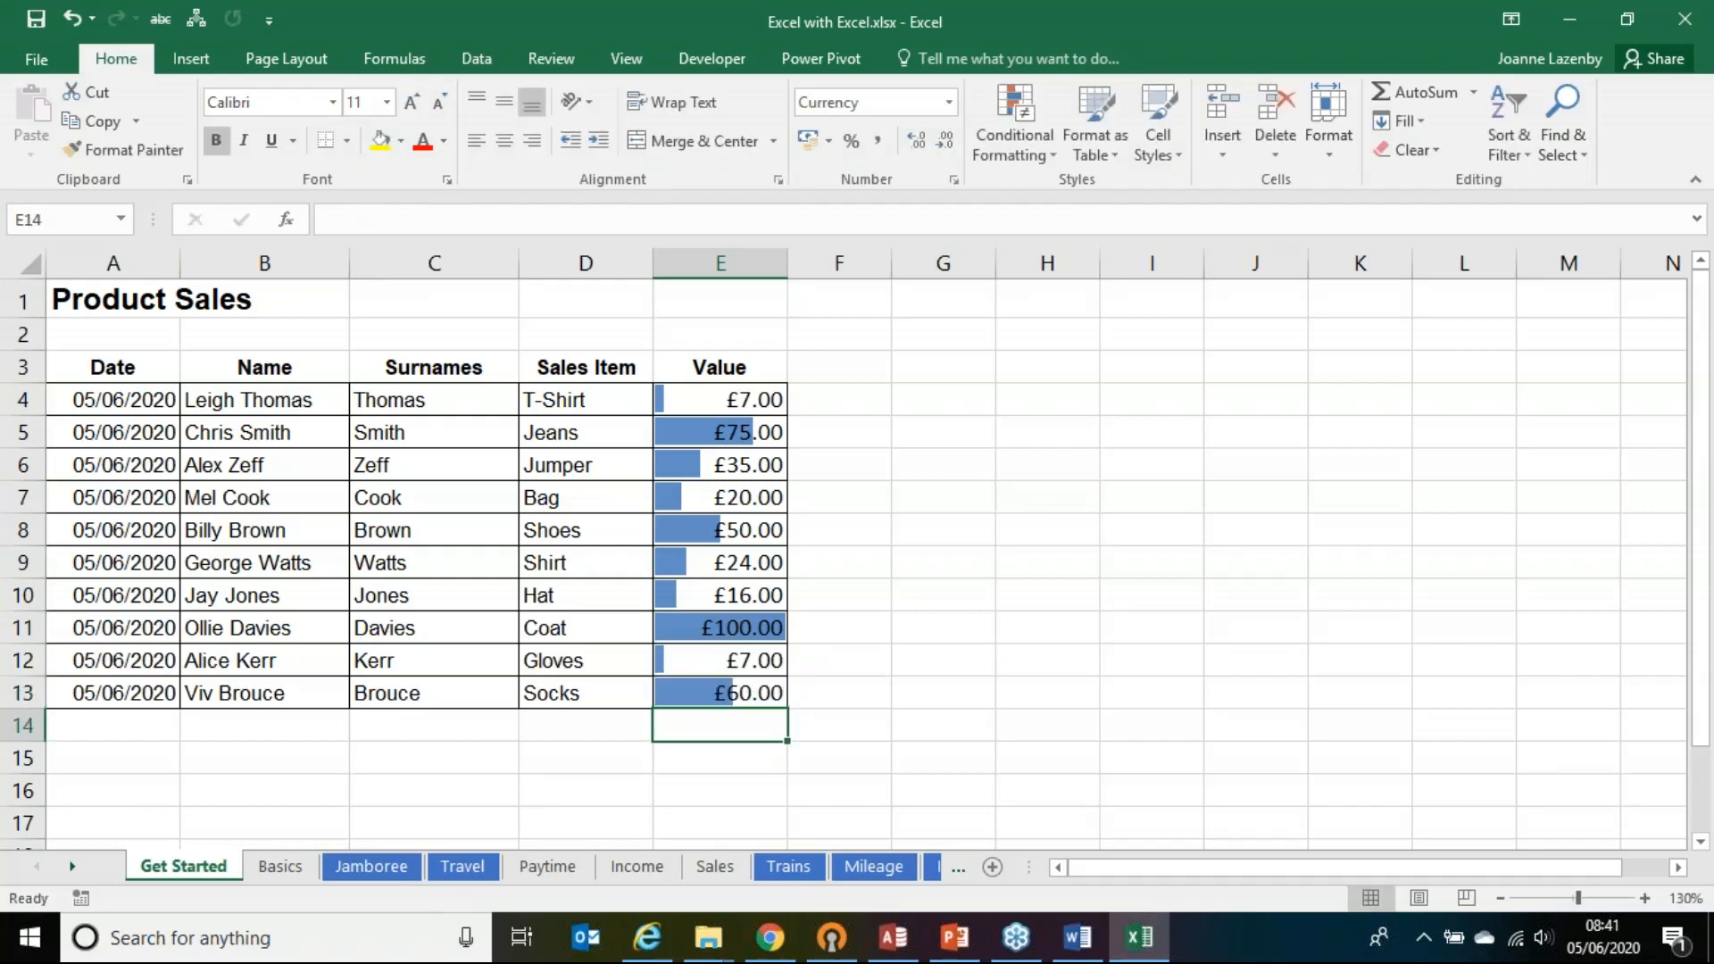
pyautogui.click(725, 690)
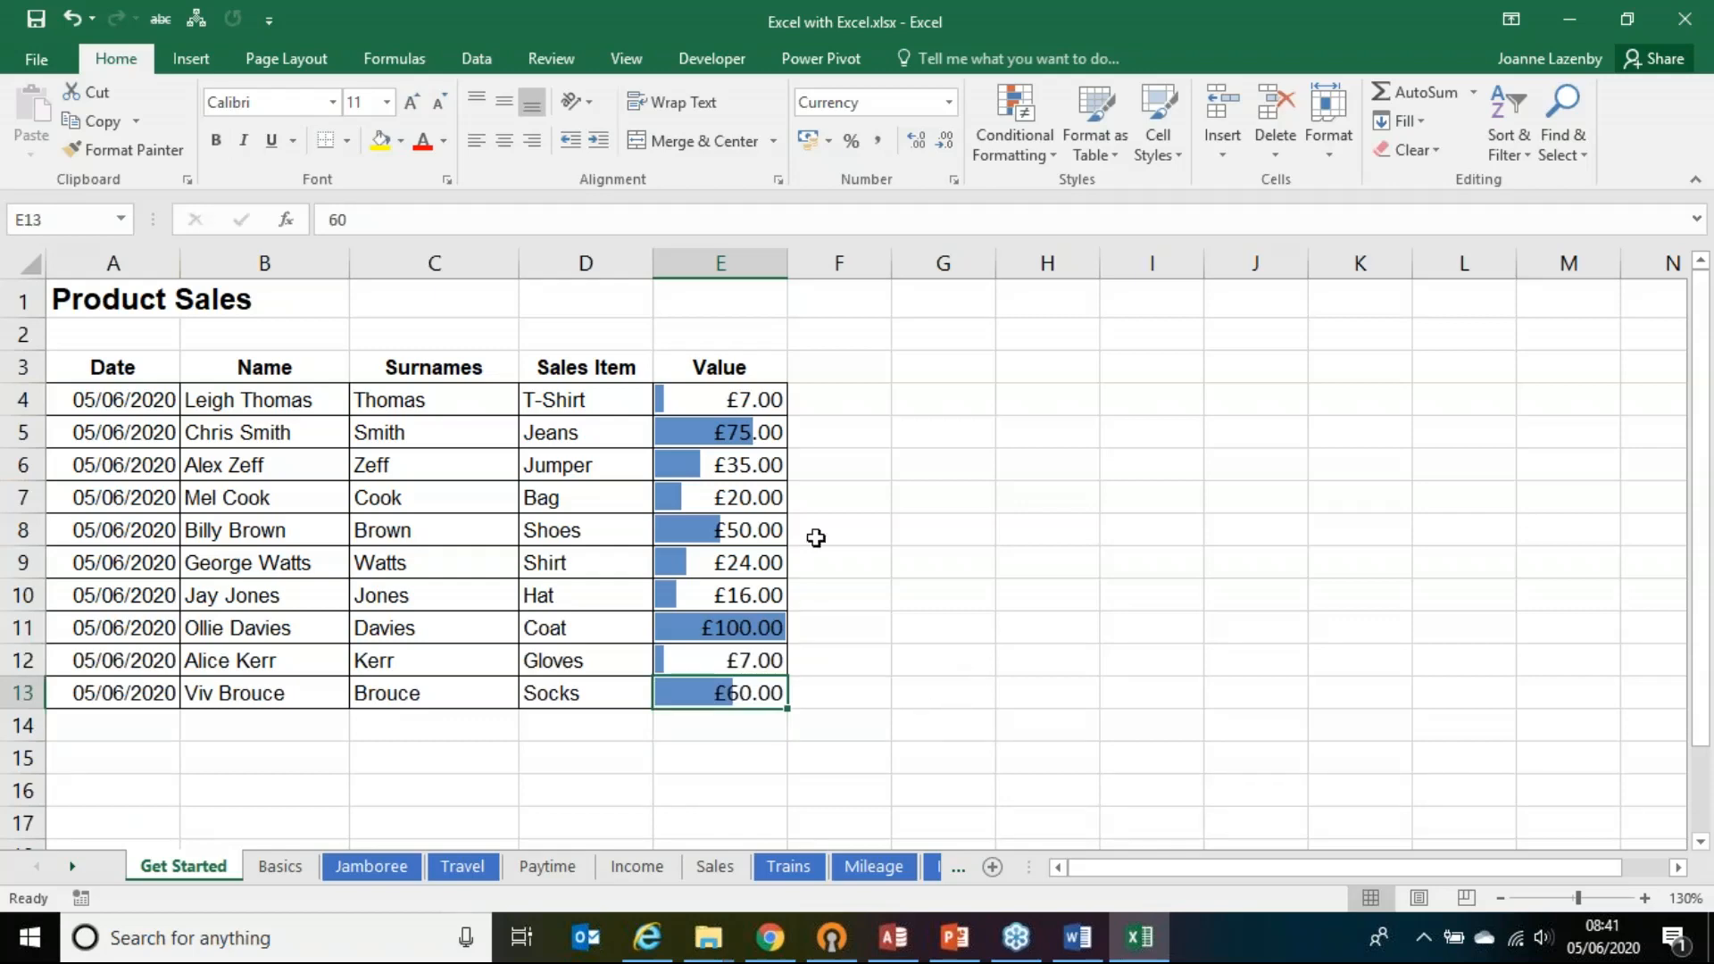
# Step: Add an Average total for E4:E13 beneath the Value column with Quick Analysis and select cell E14
pyautogui.moveTo(725, 399); pyautogui.dragTo(715, 689)
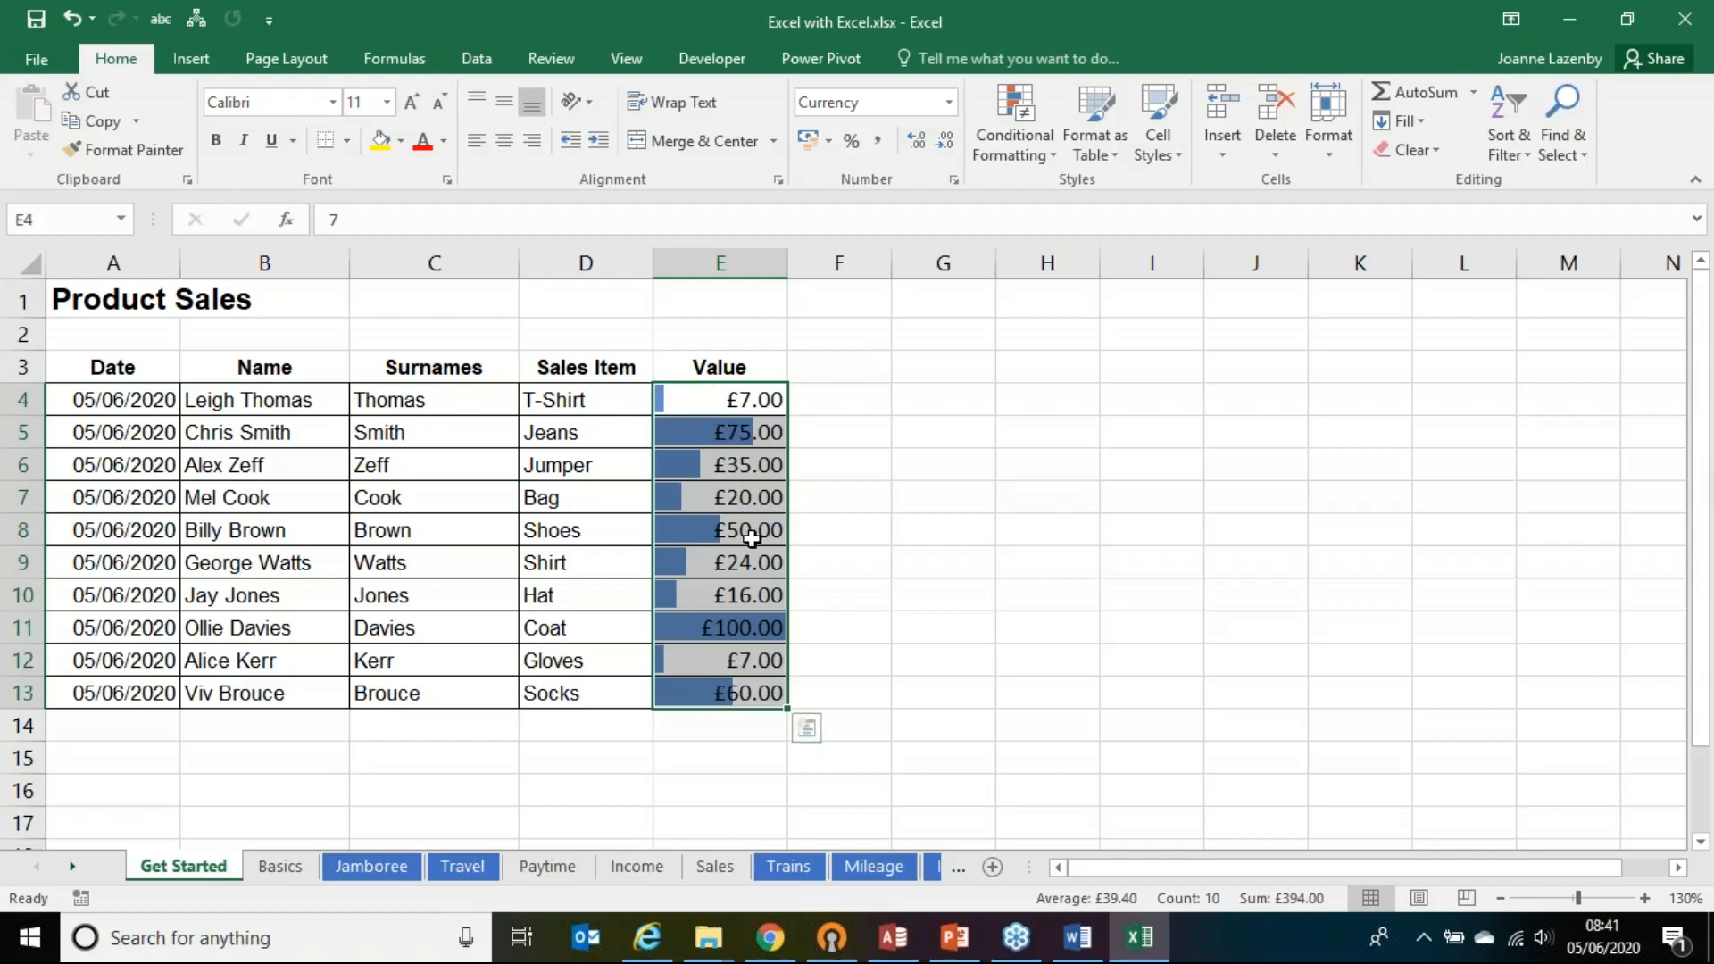
pyautogui.click(807, 730)
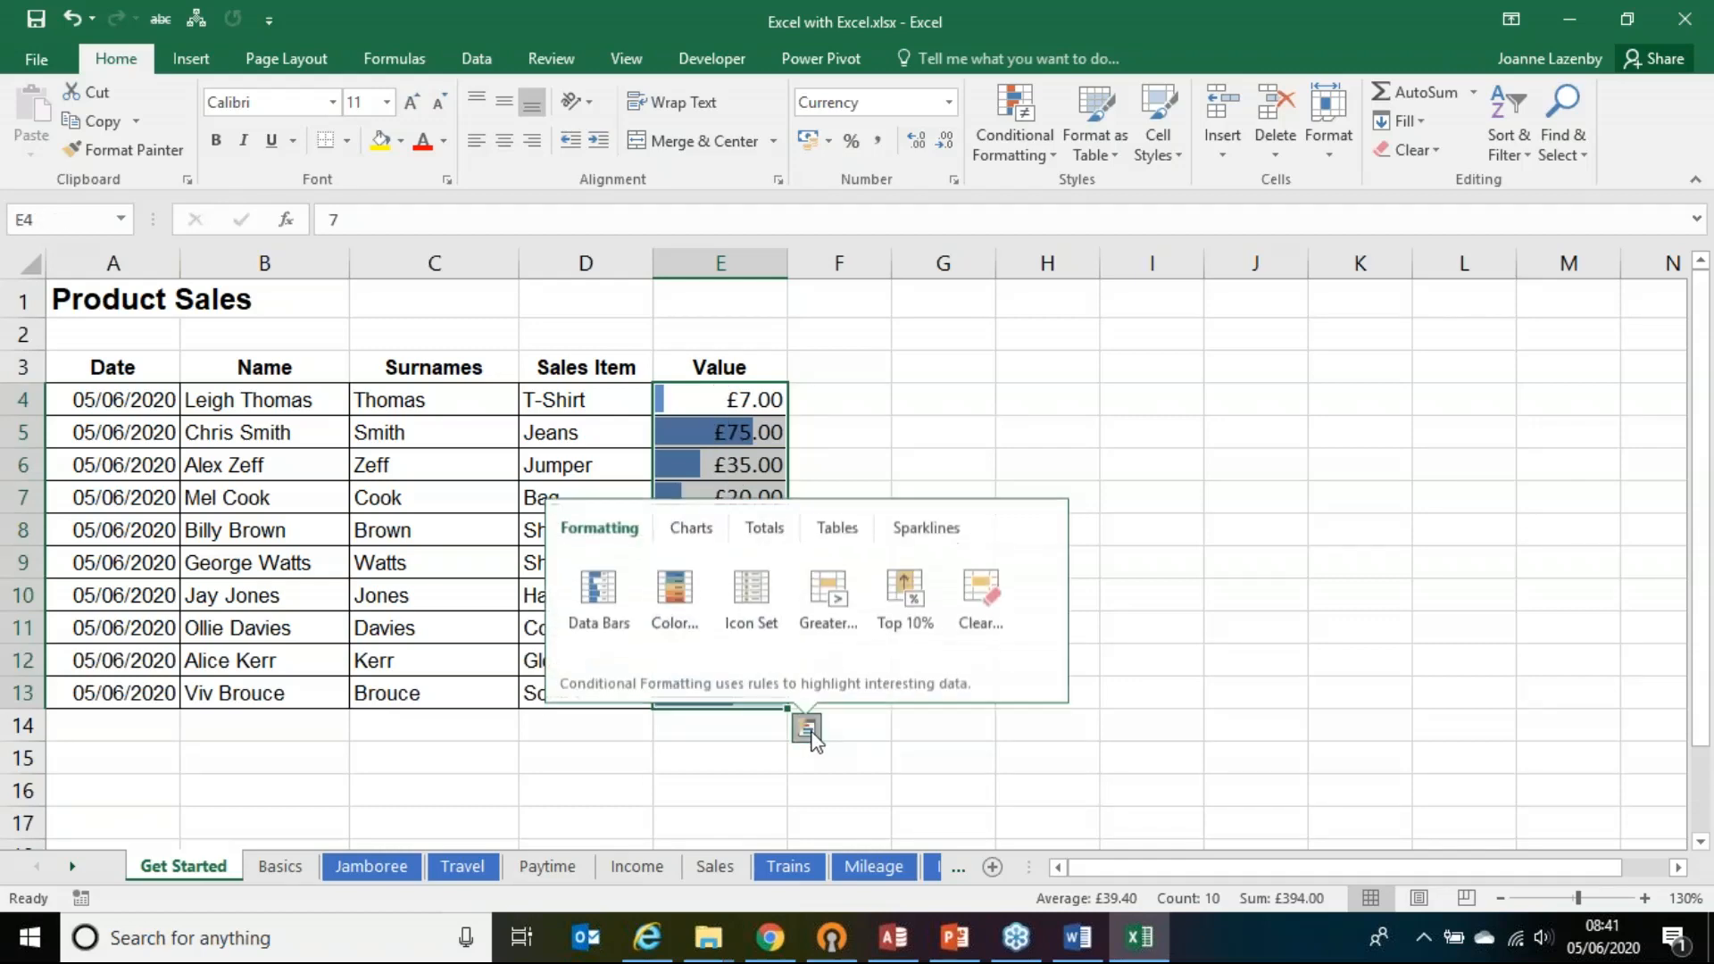
pyautogui.click(770, 528)
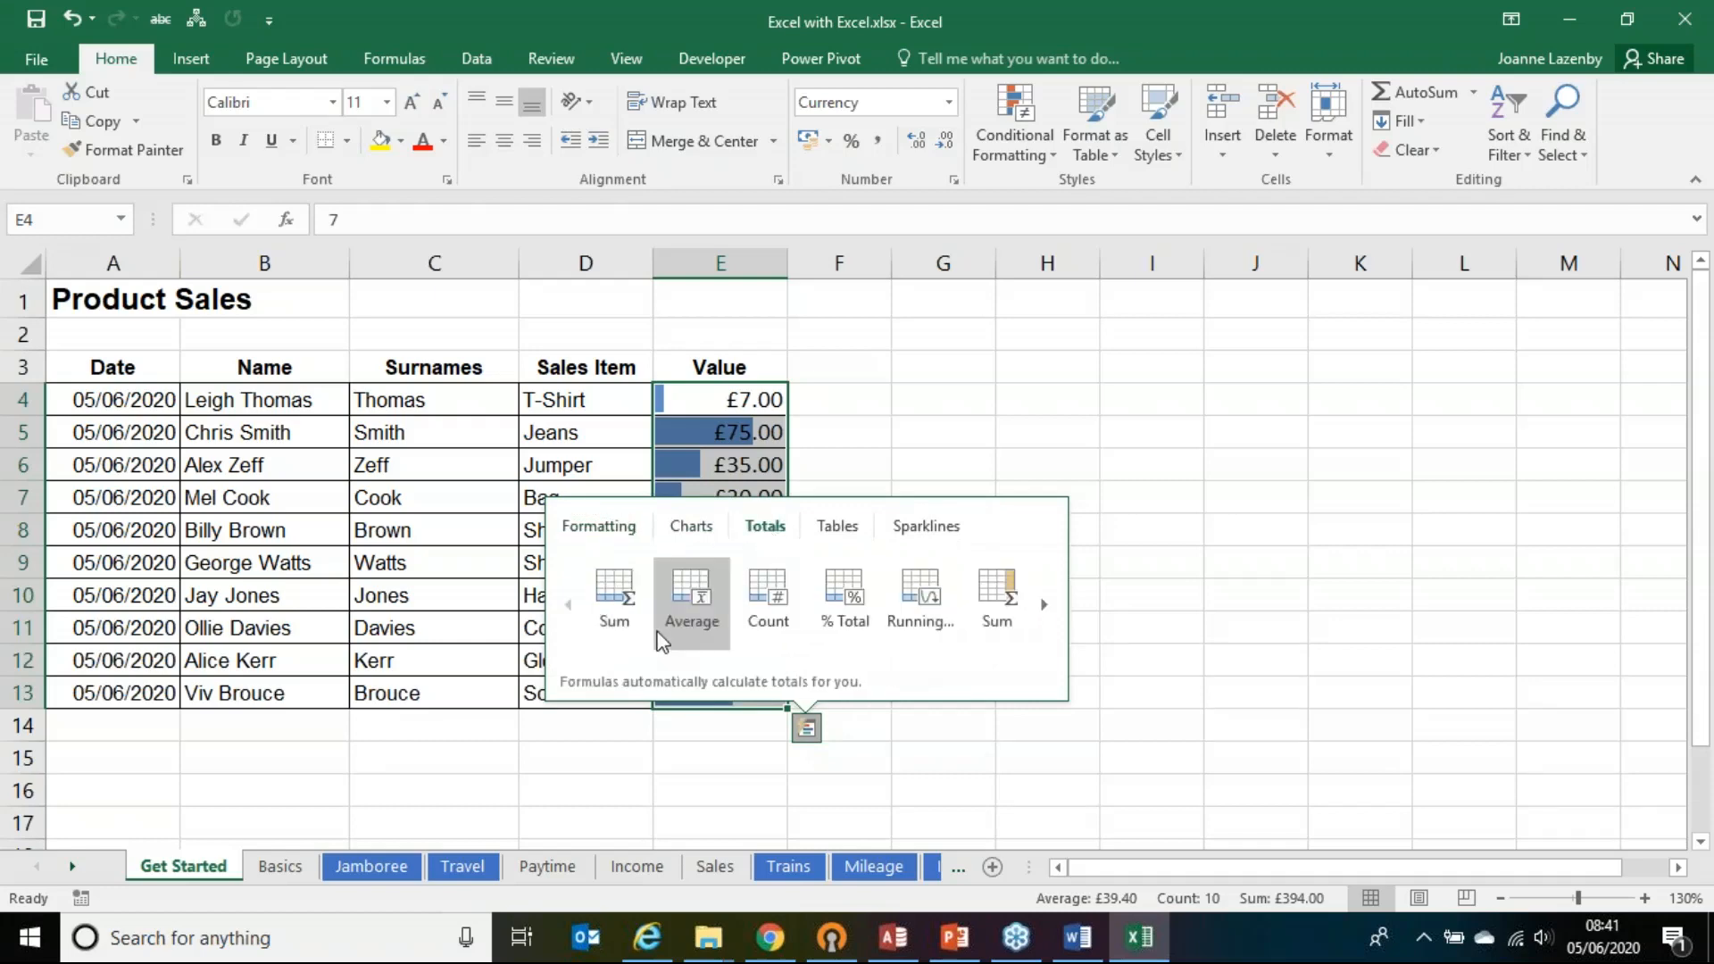
pyautogui.click(695, 596)
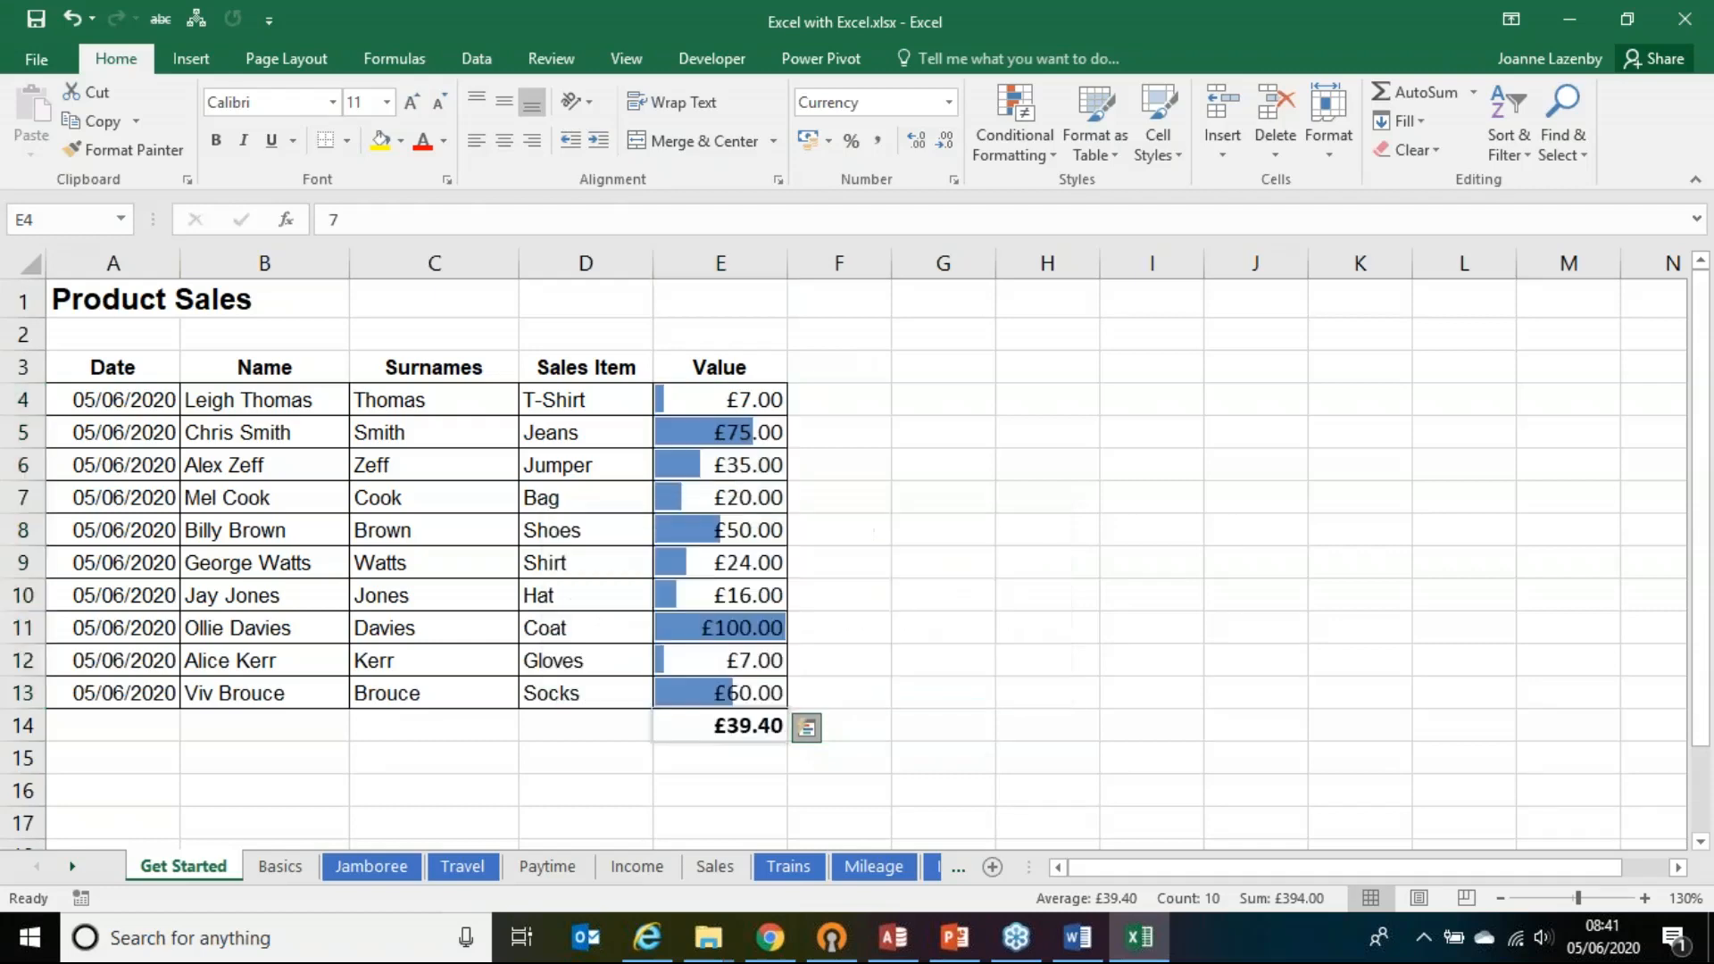
pyautogui.click(696, 725)
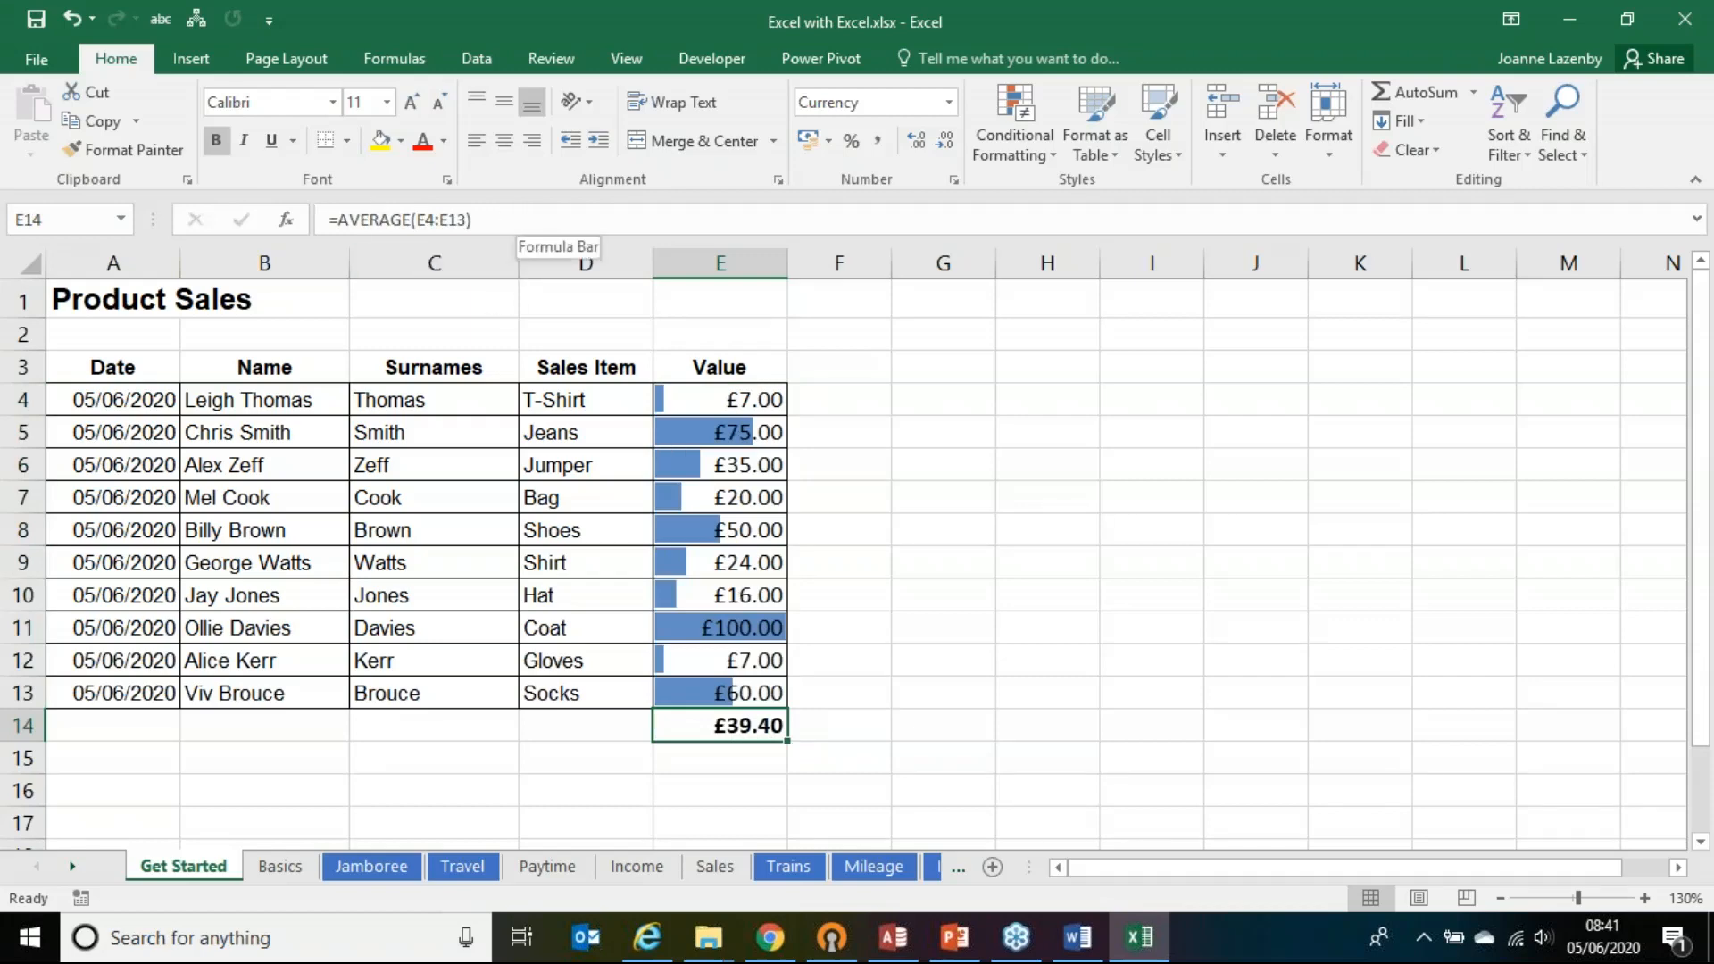
# Step: Insert a pie chart of the Sales Item and Value data in D3:E13 with Quick Analysis, beside the table
pyautogui.moveTo(585, 366); pyautogui.dragTo(727, 693)
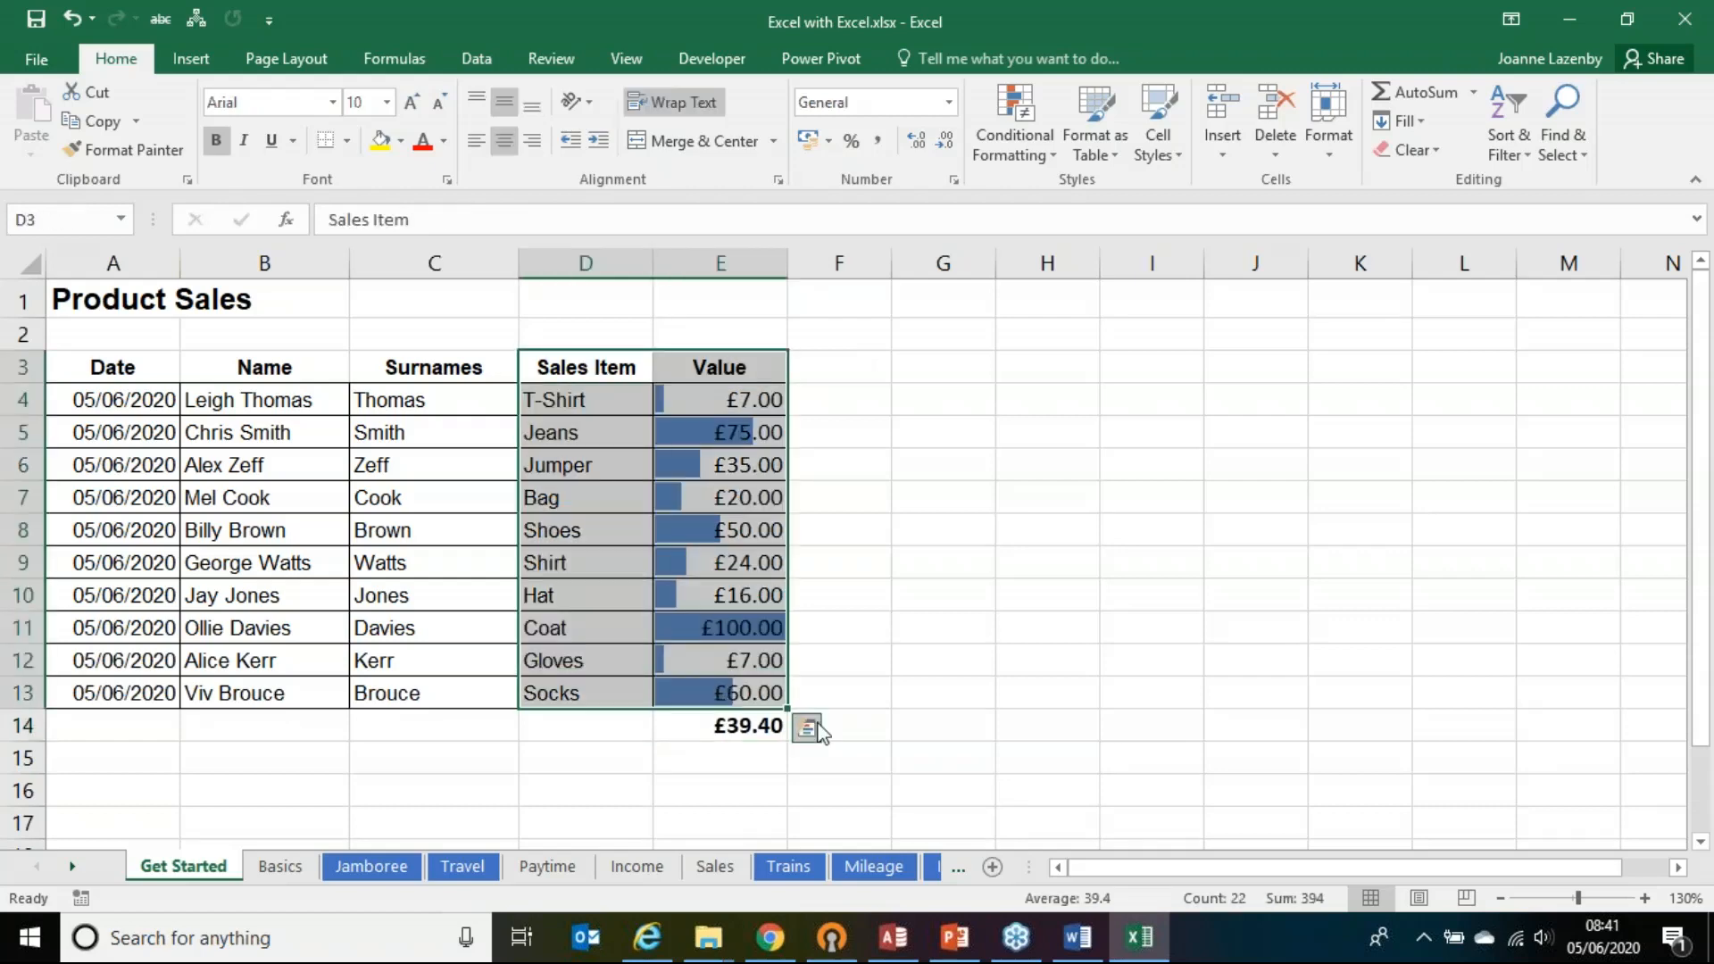
pyautogui.click(807, 728)
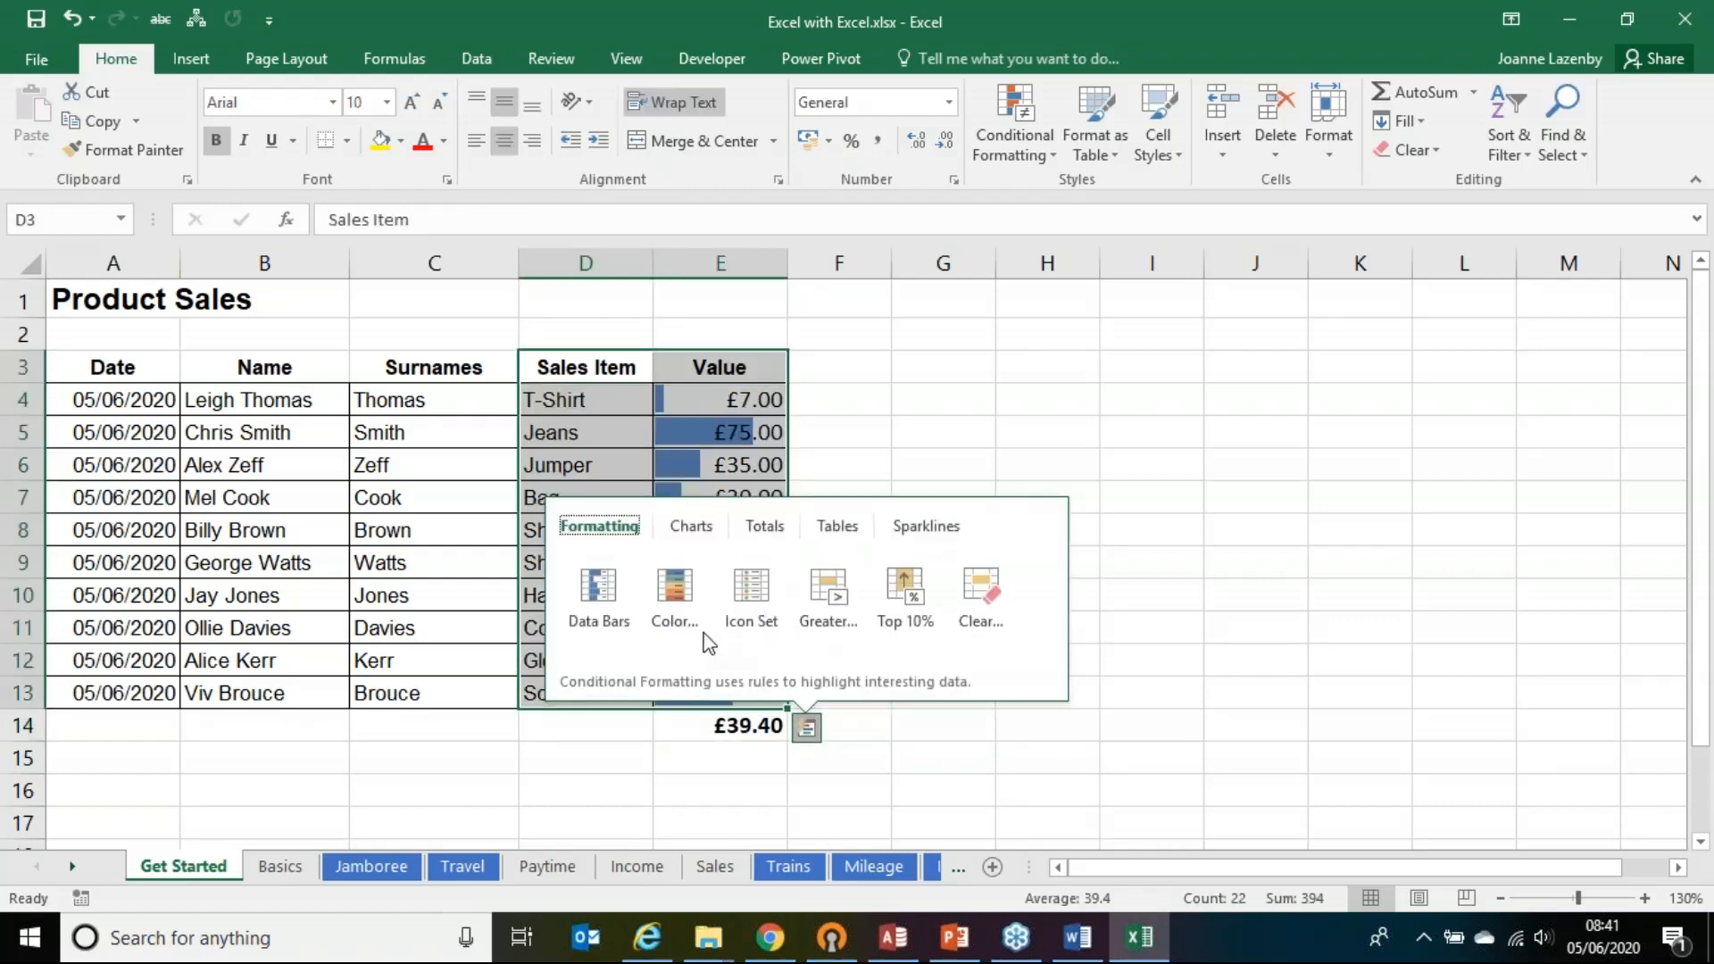
pyautogui.click(699, 530)
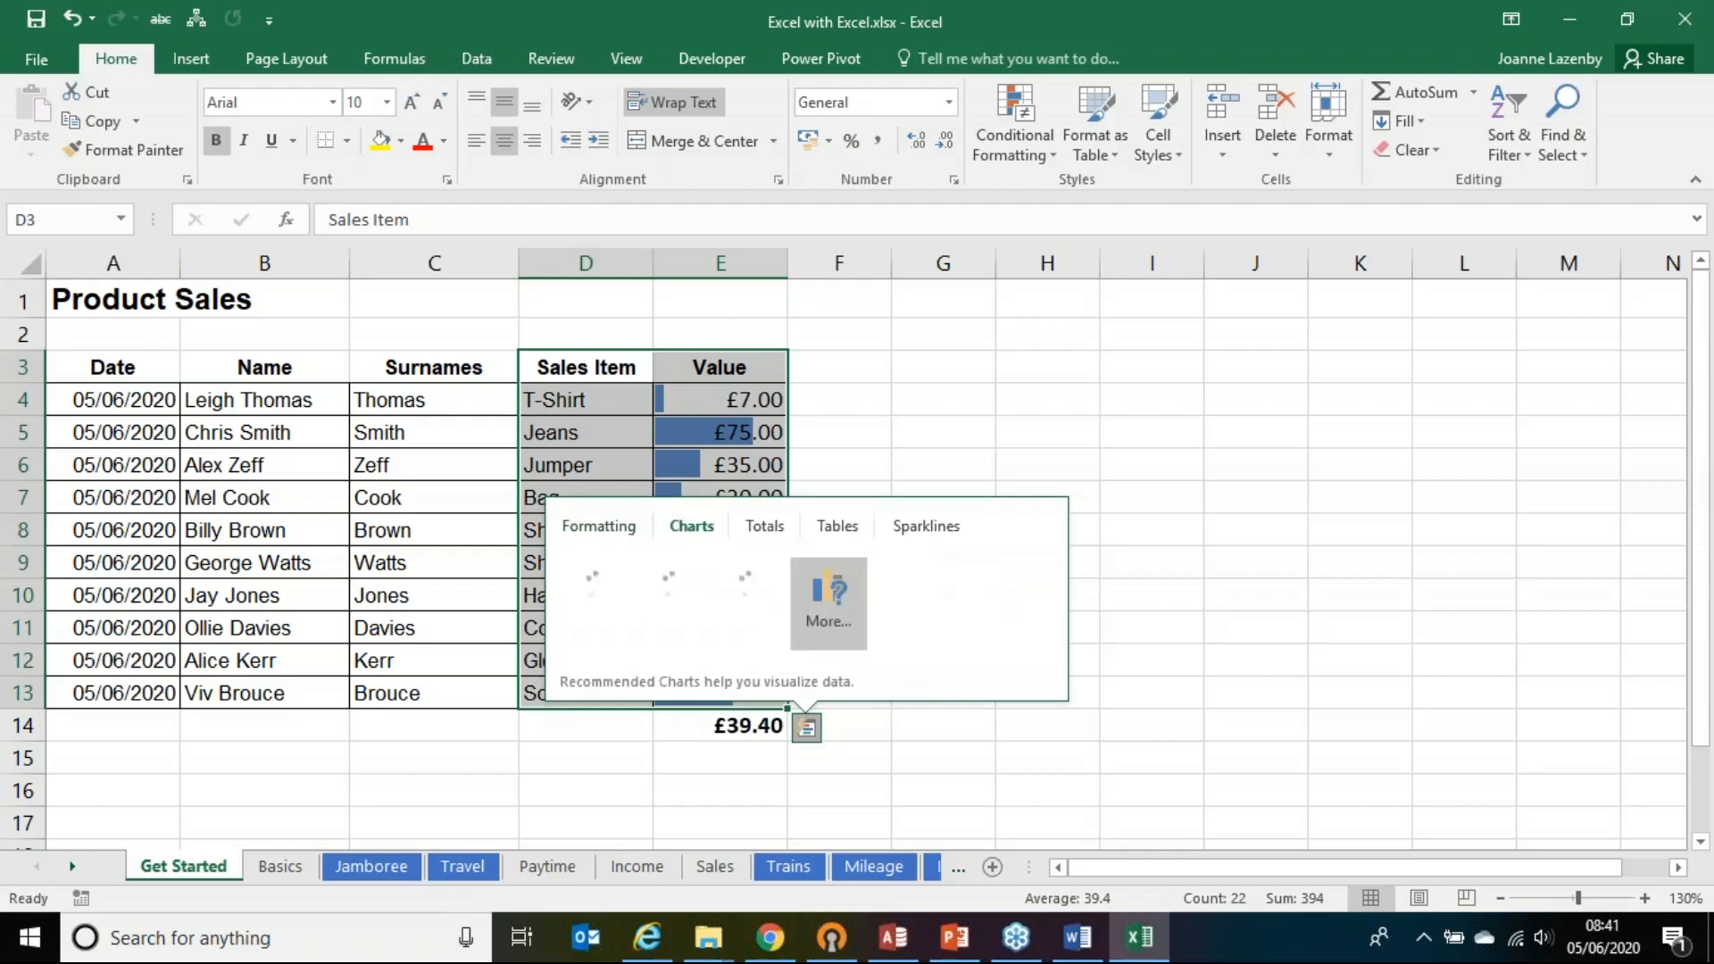
pyautogui.click(753, 594)
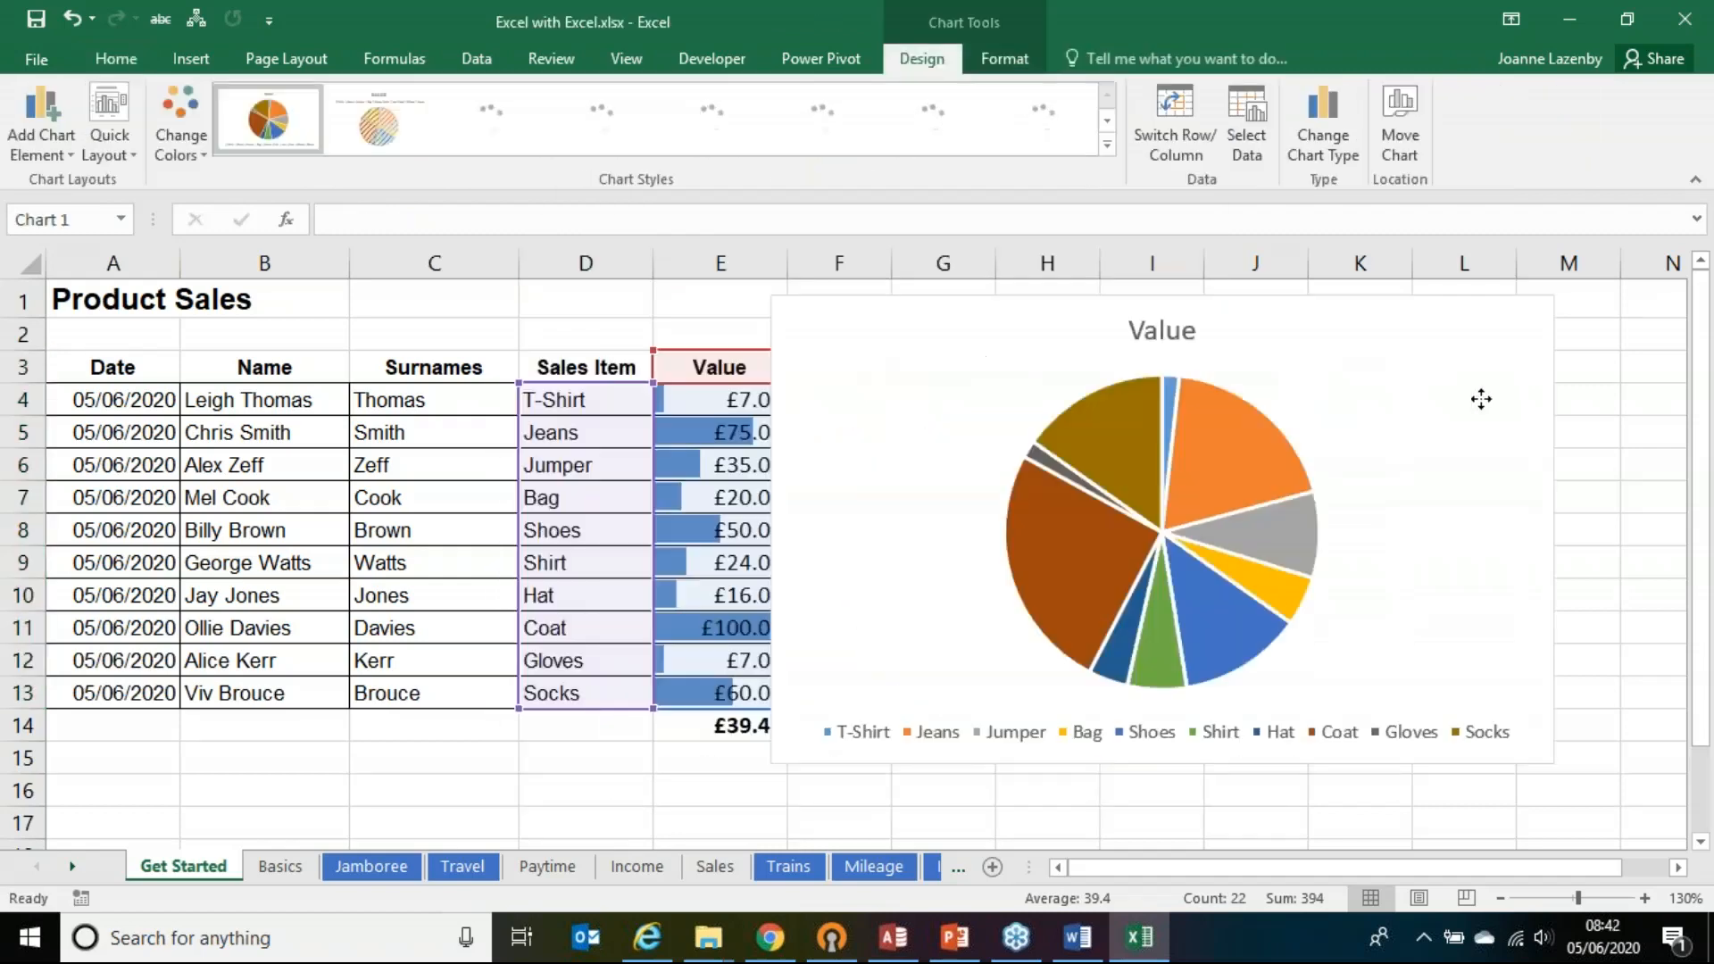
pyautogui.click(430, 570)
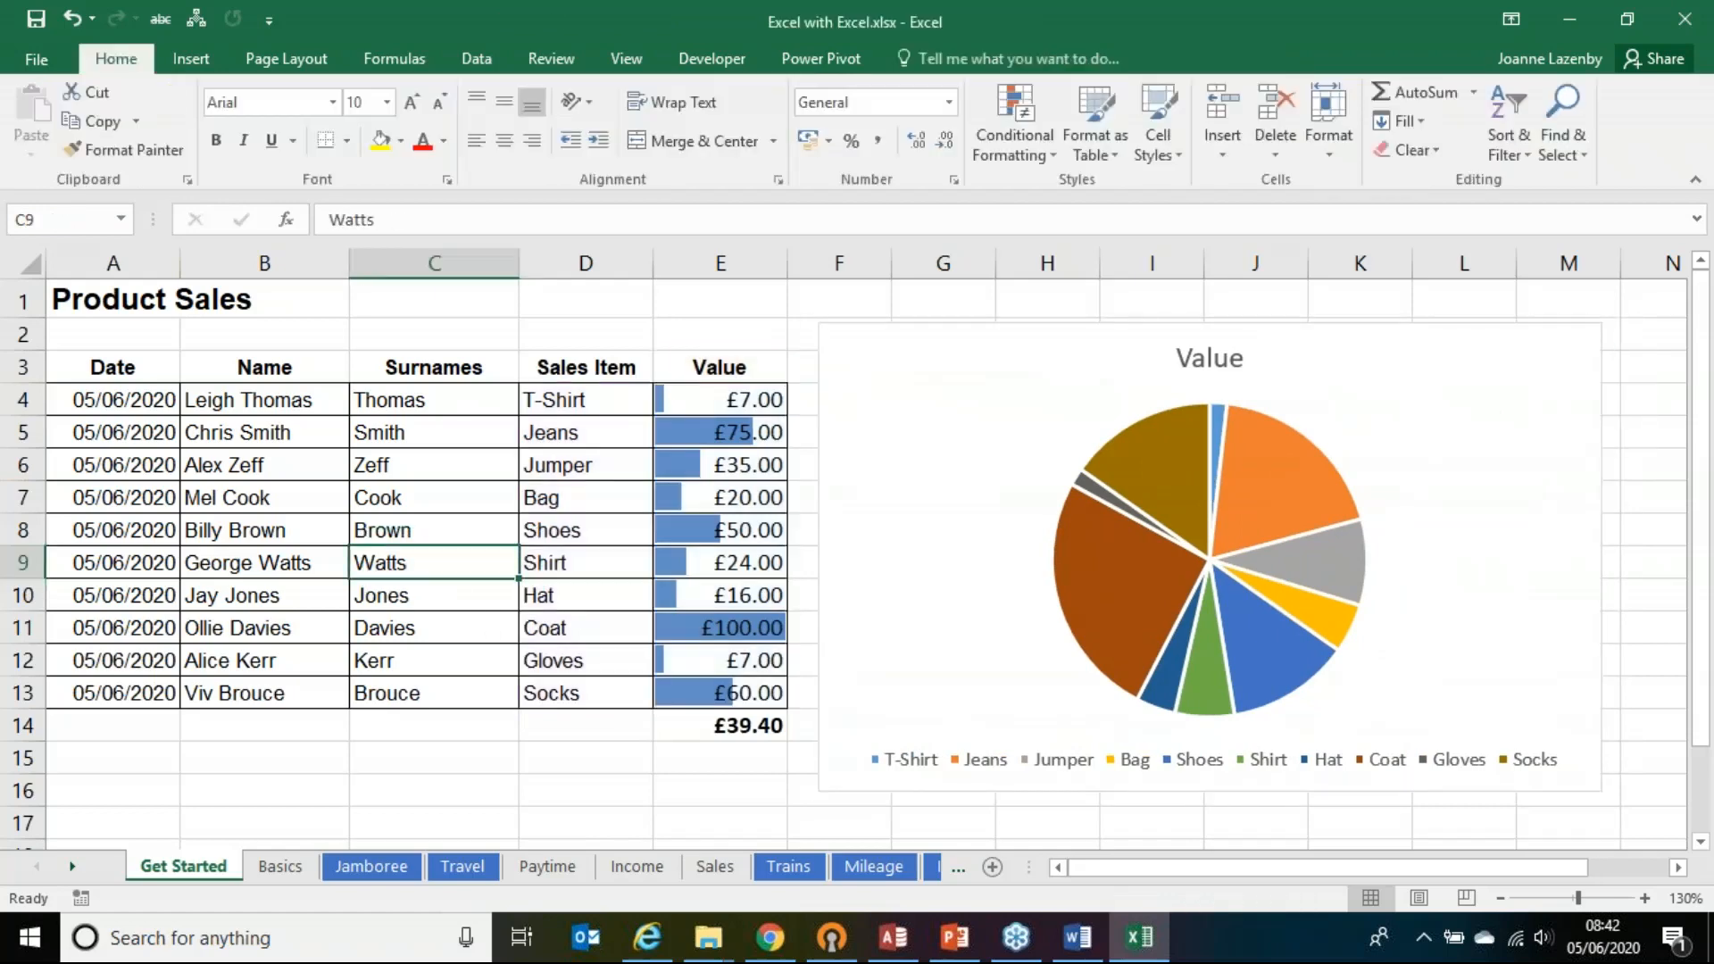
# Step: Switch to the PowerPoint slide show, advance to the Flash Fill shortcut slide and return to the Excel workbook
pyautogui.hotkey('alt', 'Tab')
pyautogui.hotkey('alt', 'Tab')
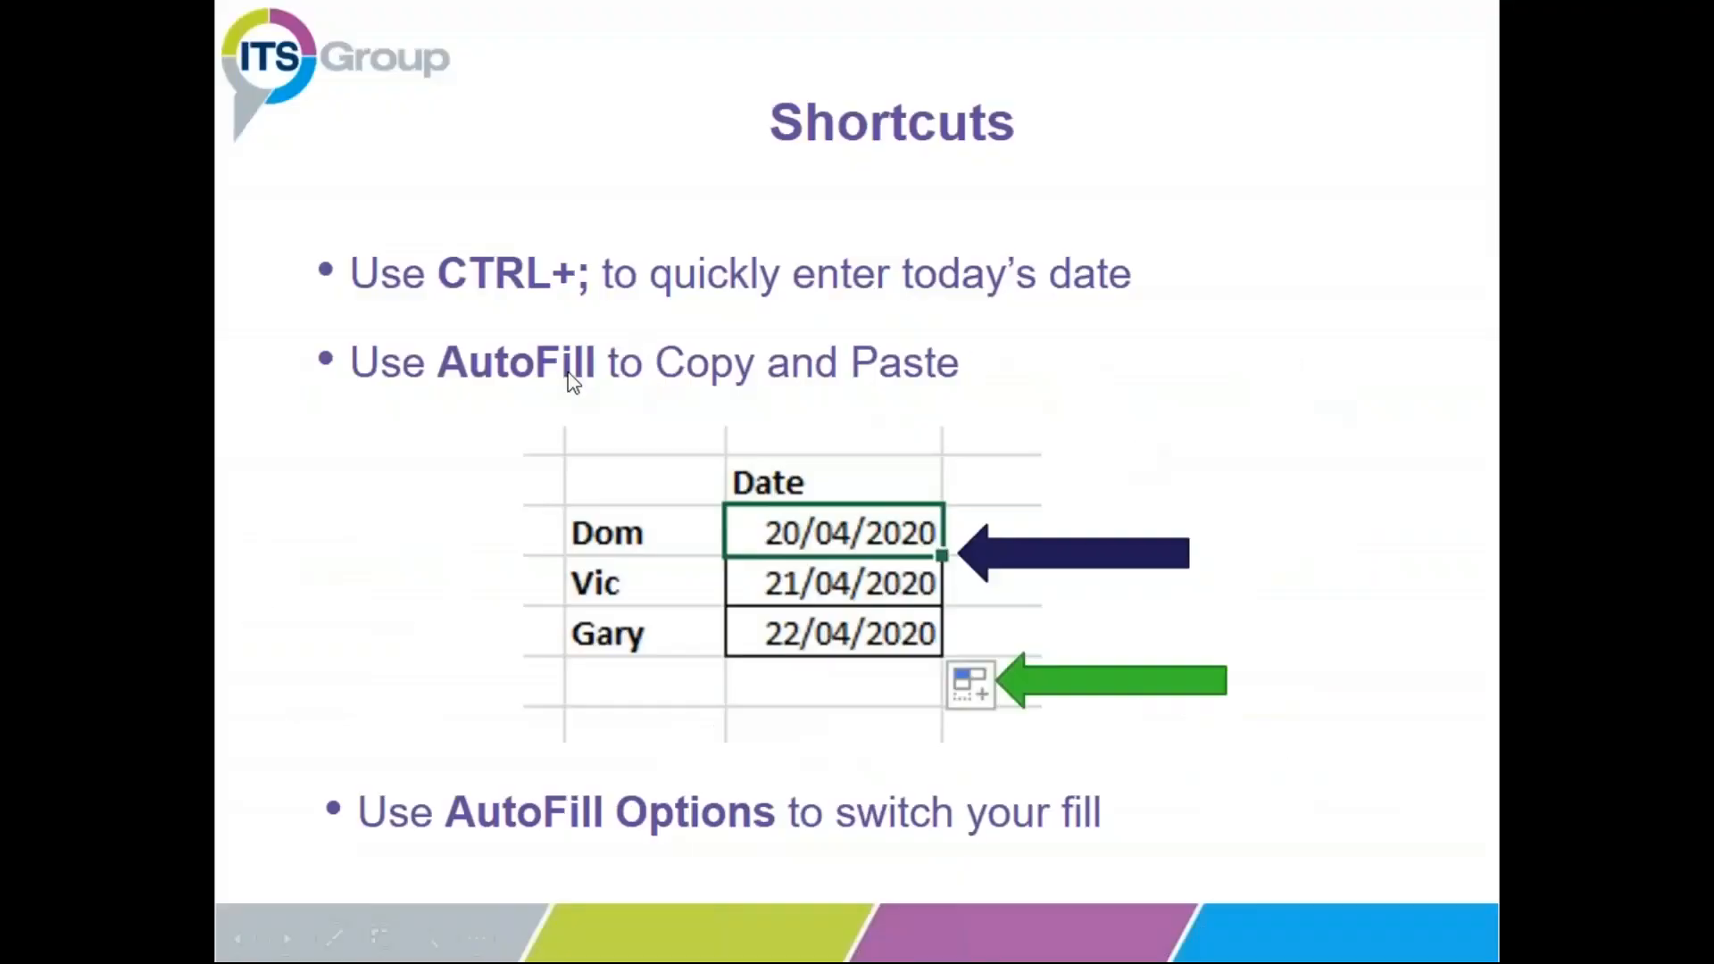
pyautogui.click(726, 408)
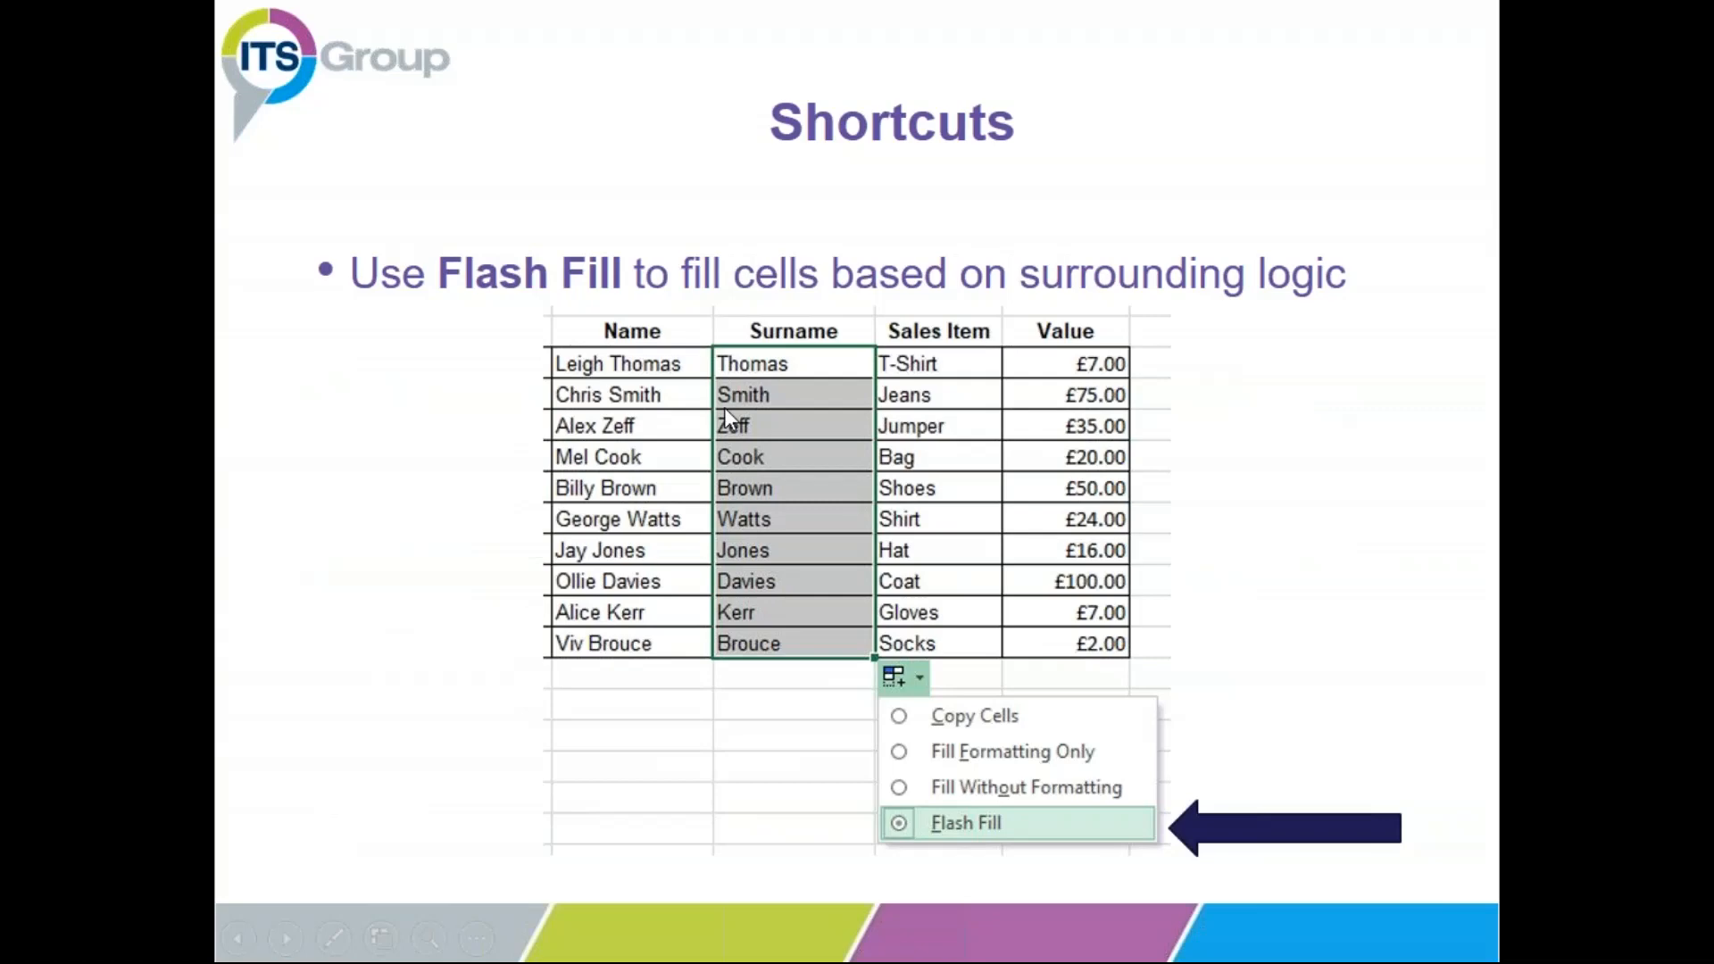
pyautogui.hotkey('alt', 'Tab')
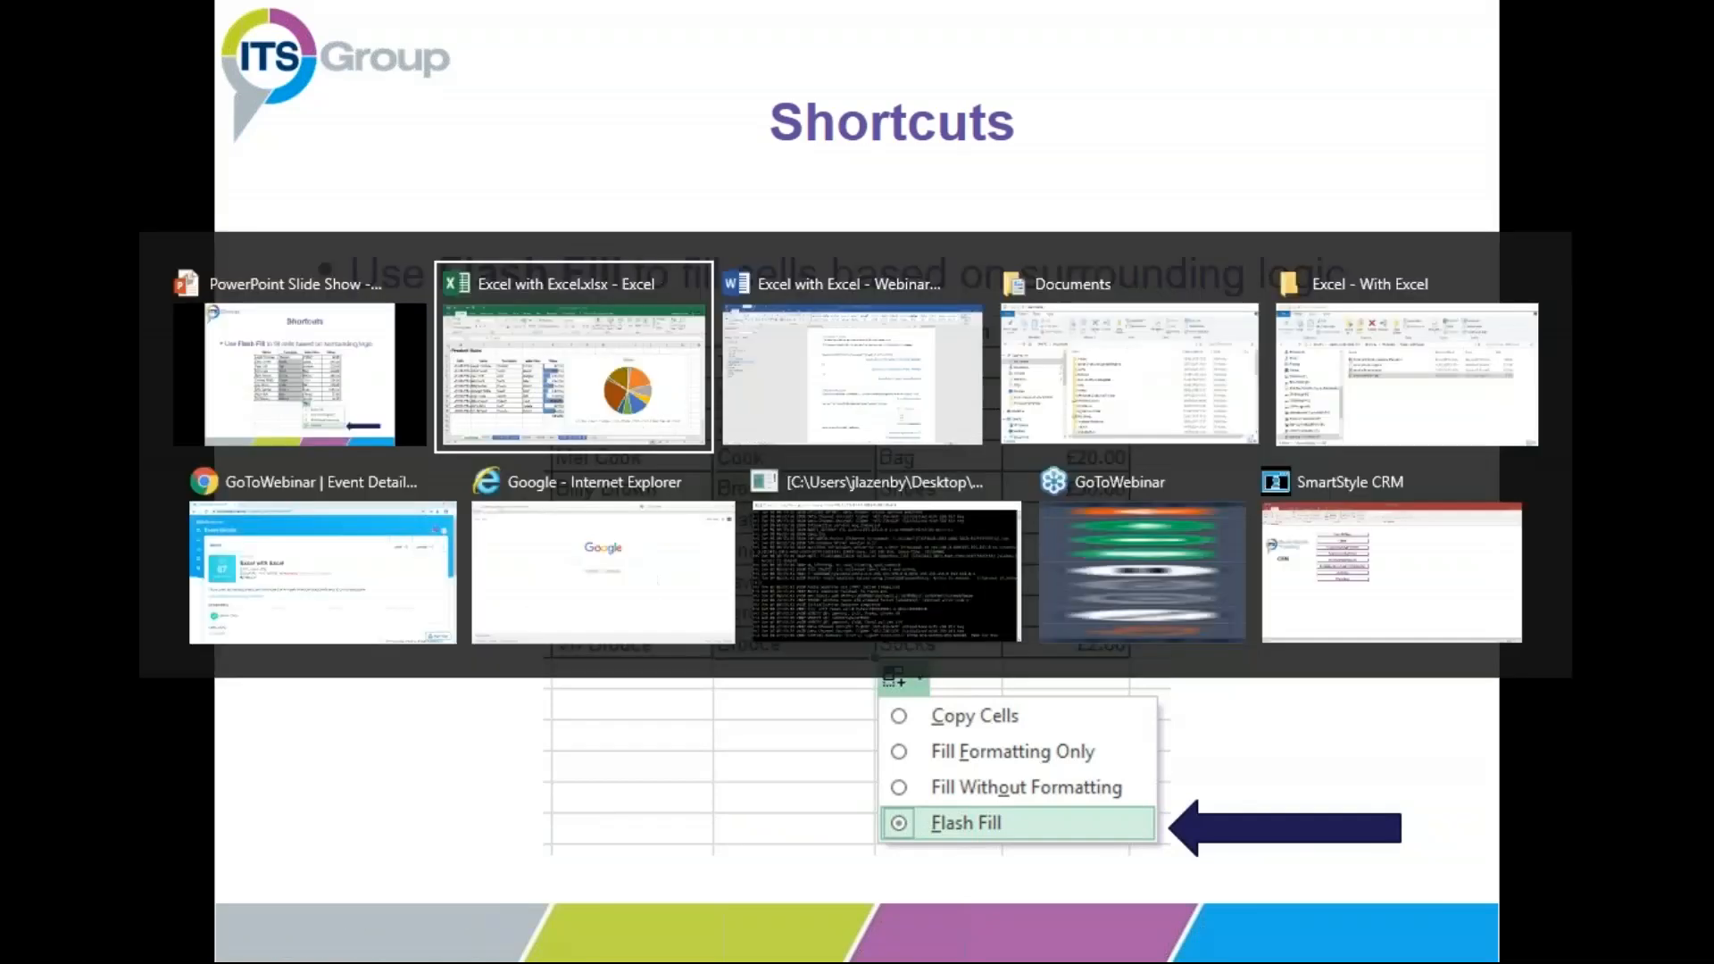
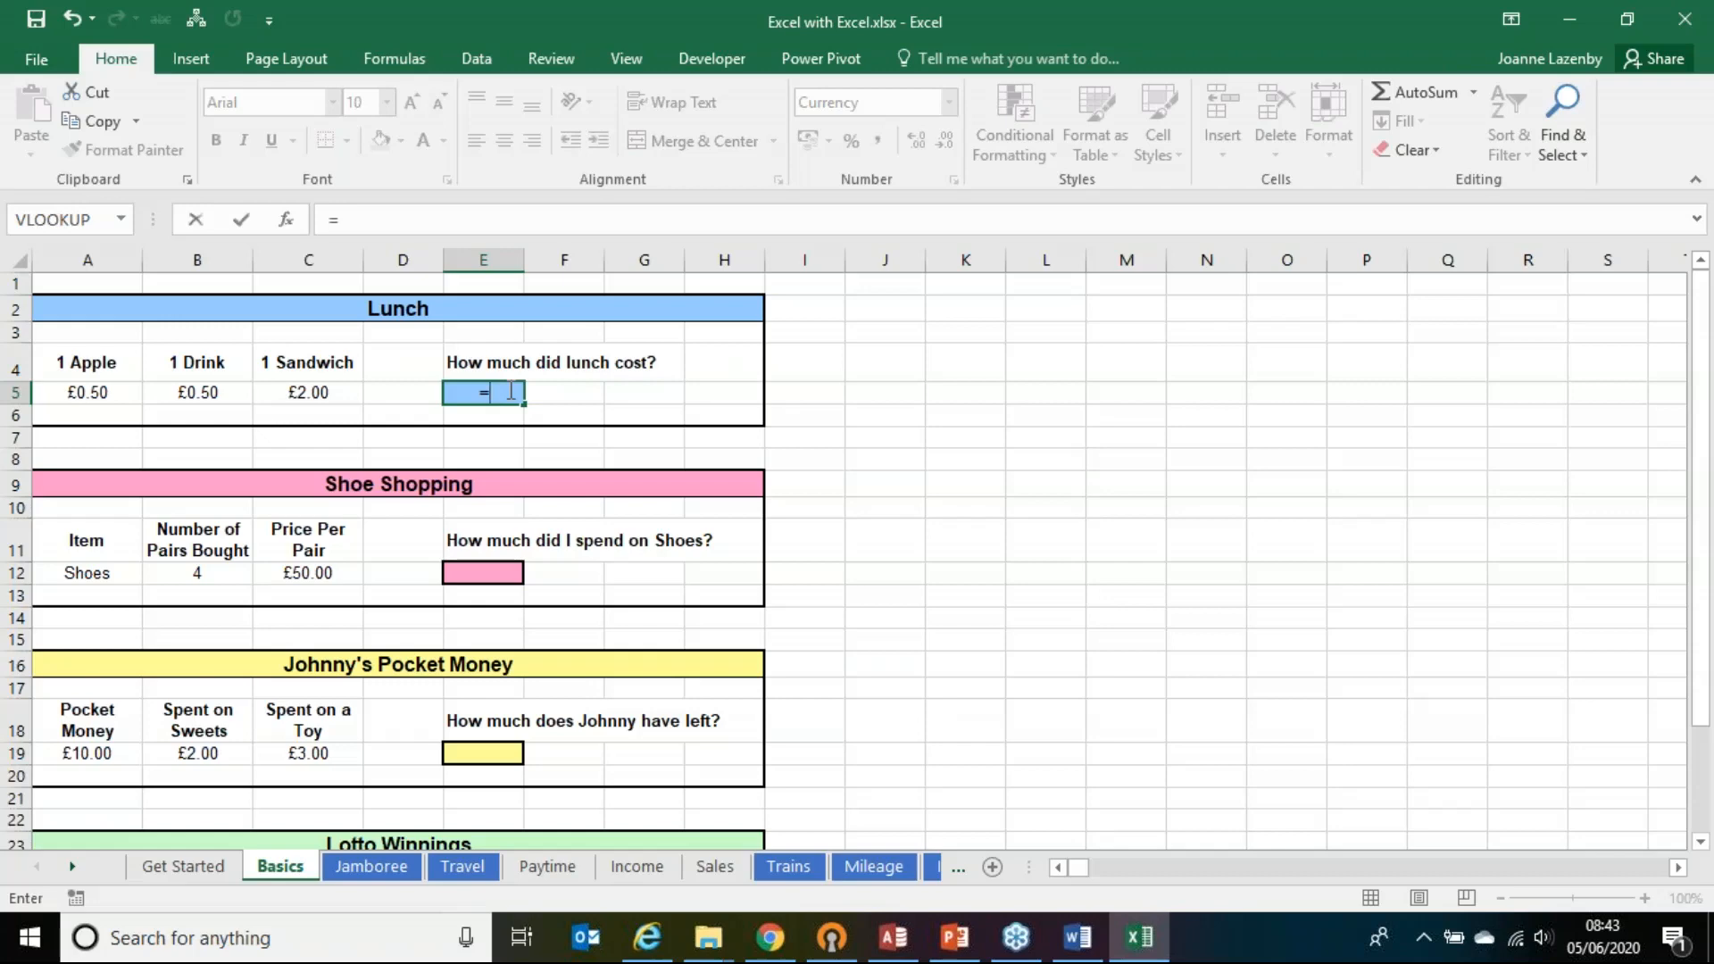
# Step: Enter the lunch cost formula =.5+.5+2 in E5 of the Basics sheet and inspect it without changing it
pyautogui.write('.5+.5+2')
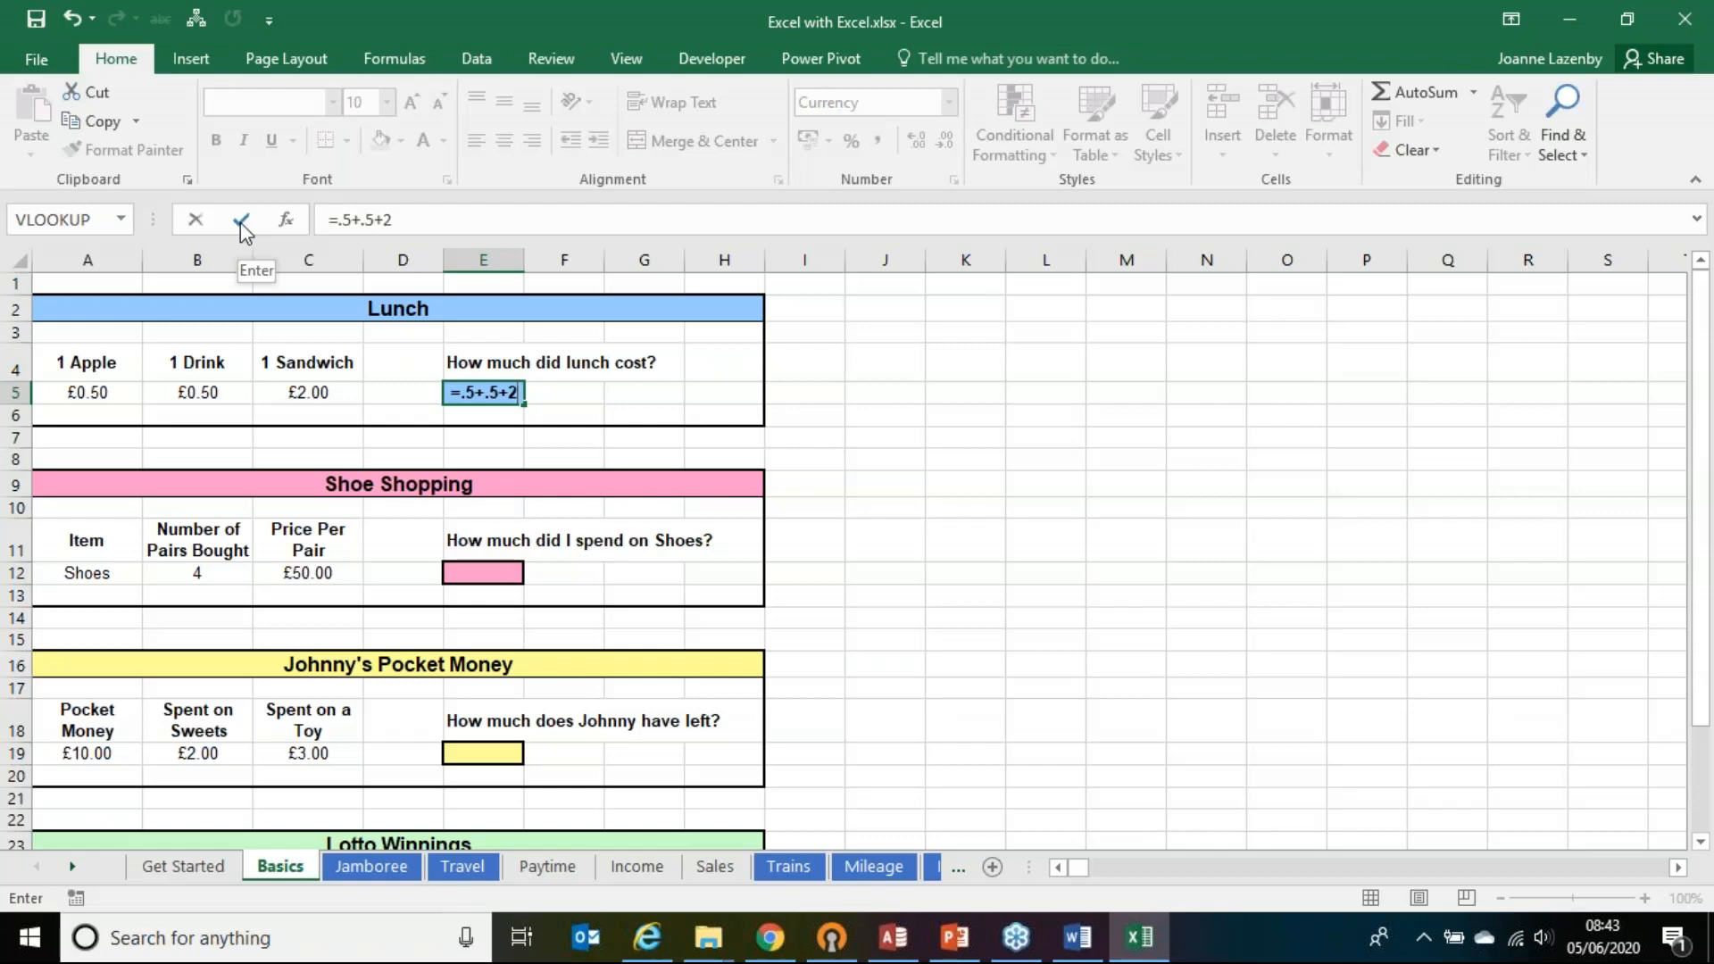
pyautogui.press('Return')
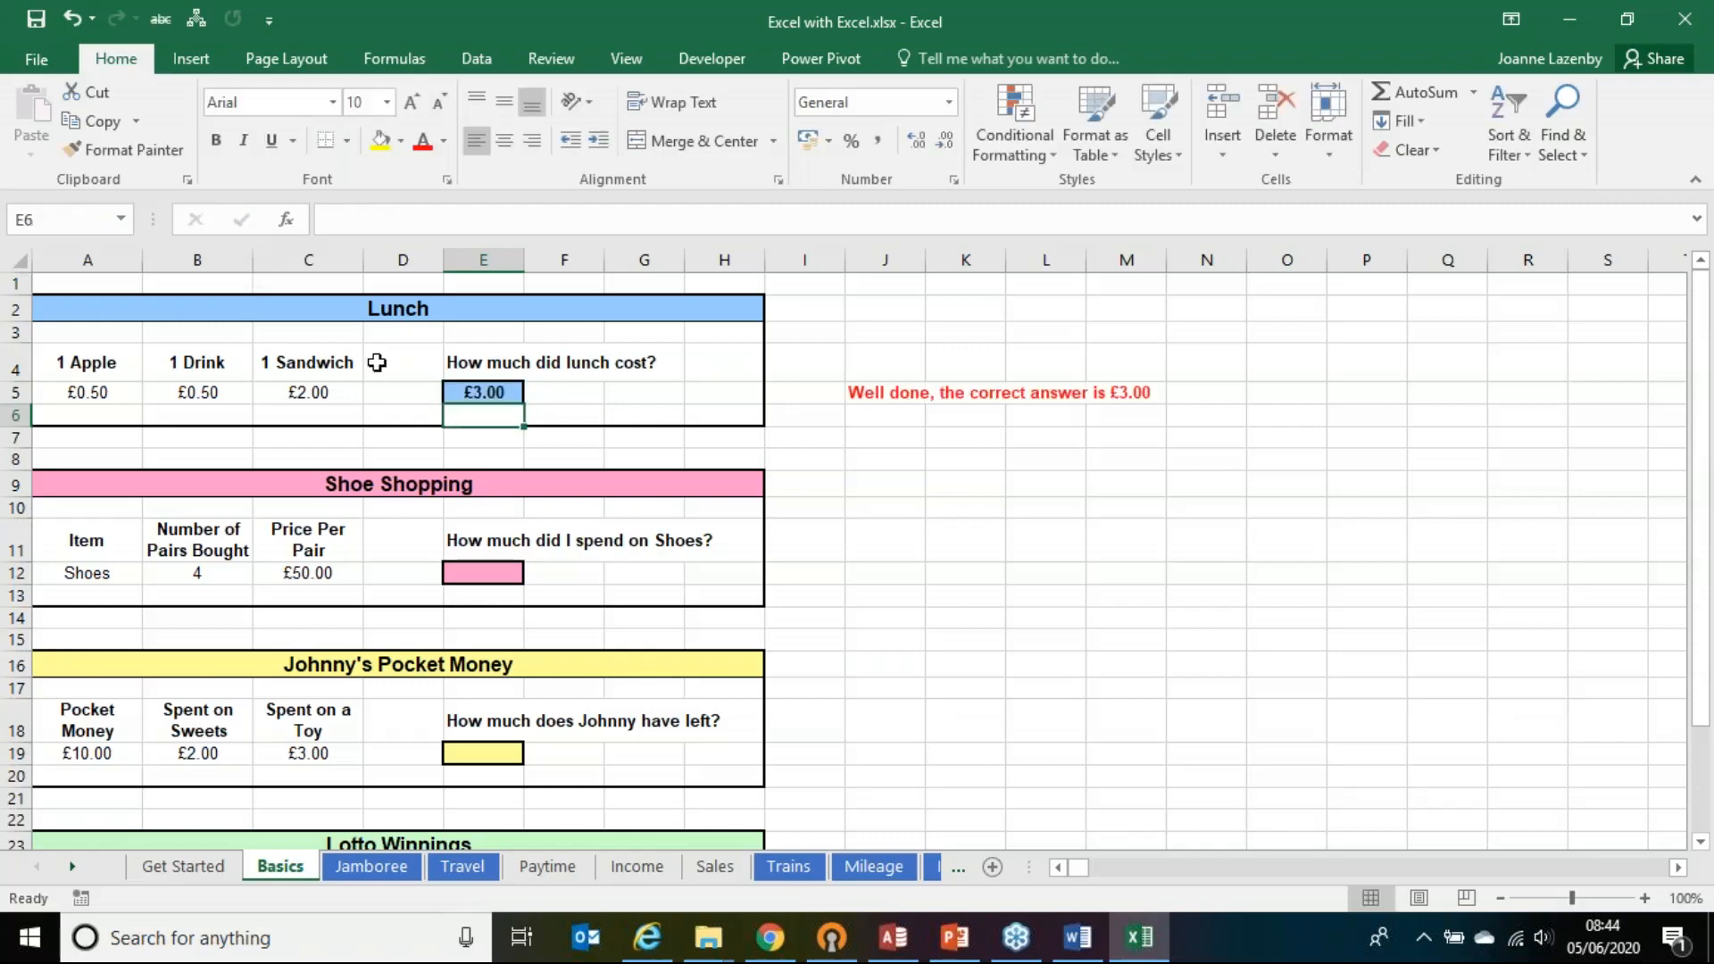
pyautogui.click(500, 392)
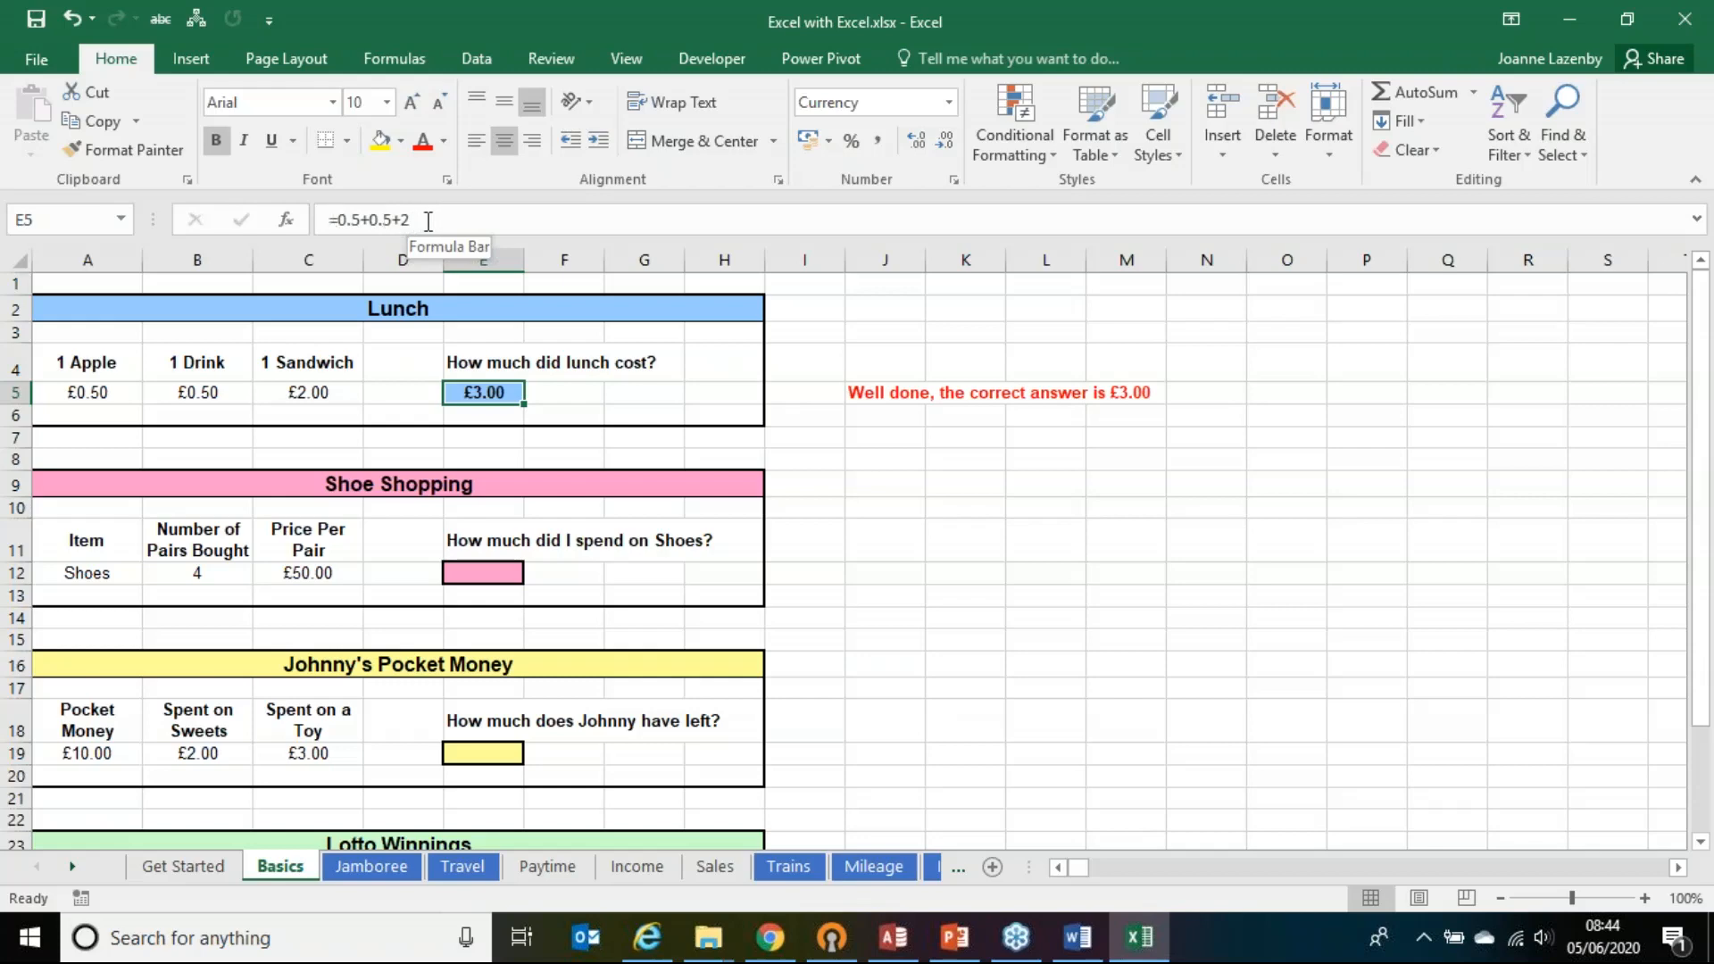
pyautogui.doubleClick(511, 390)
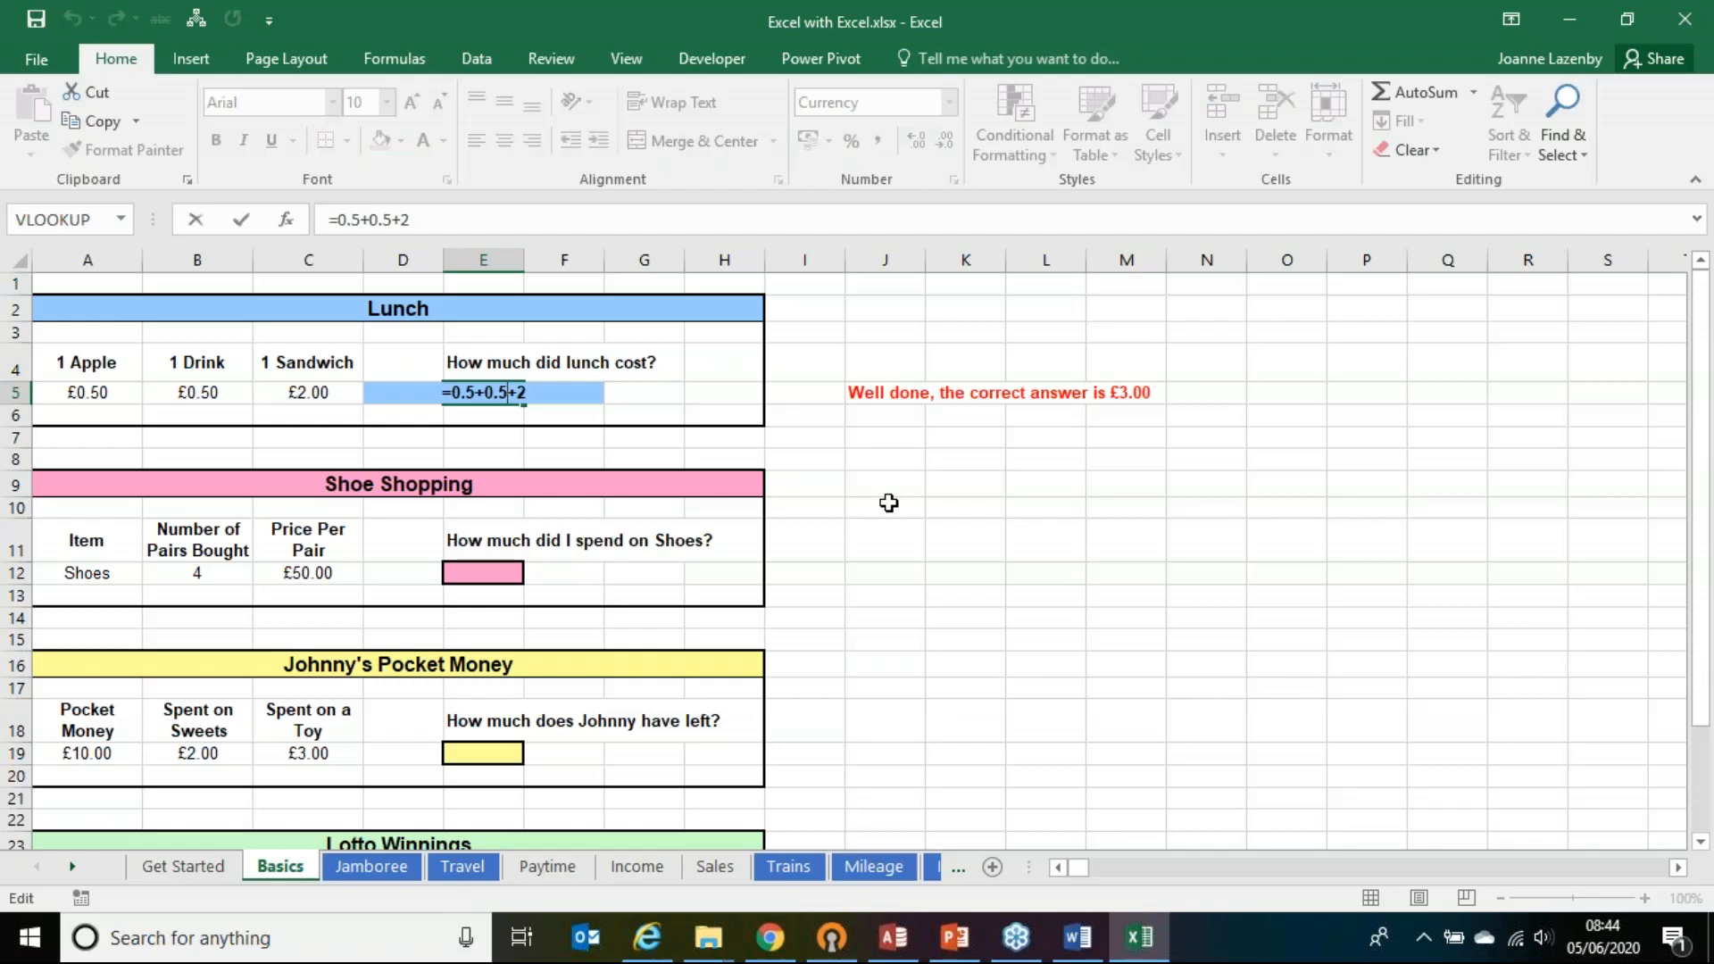
pyautogui.press('Escape')
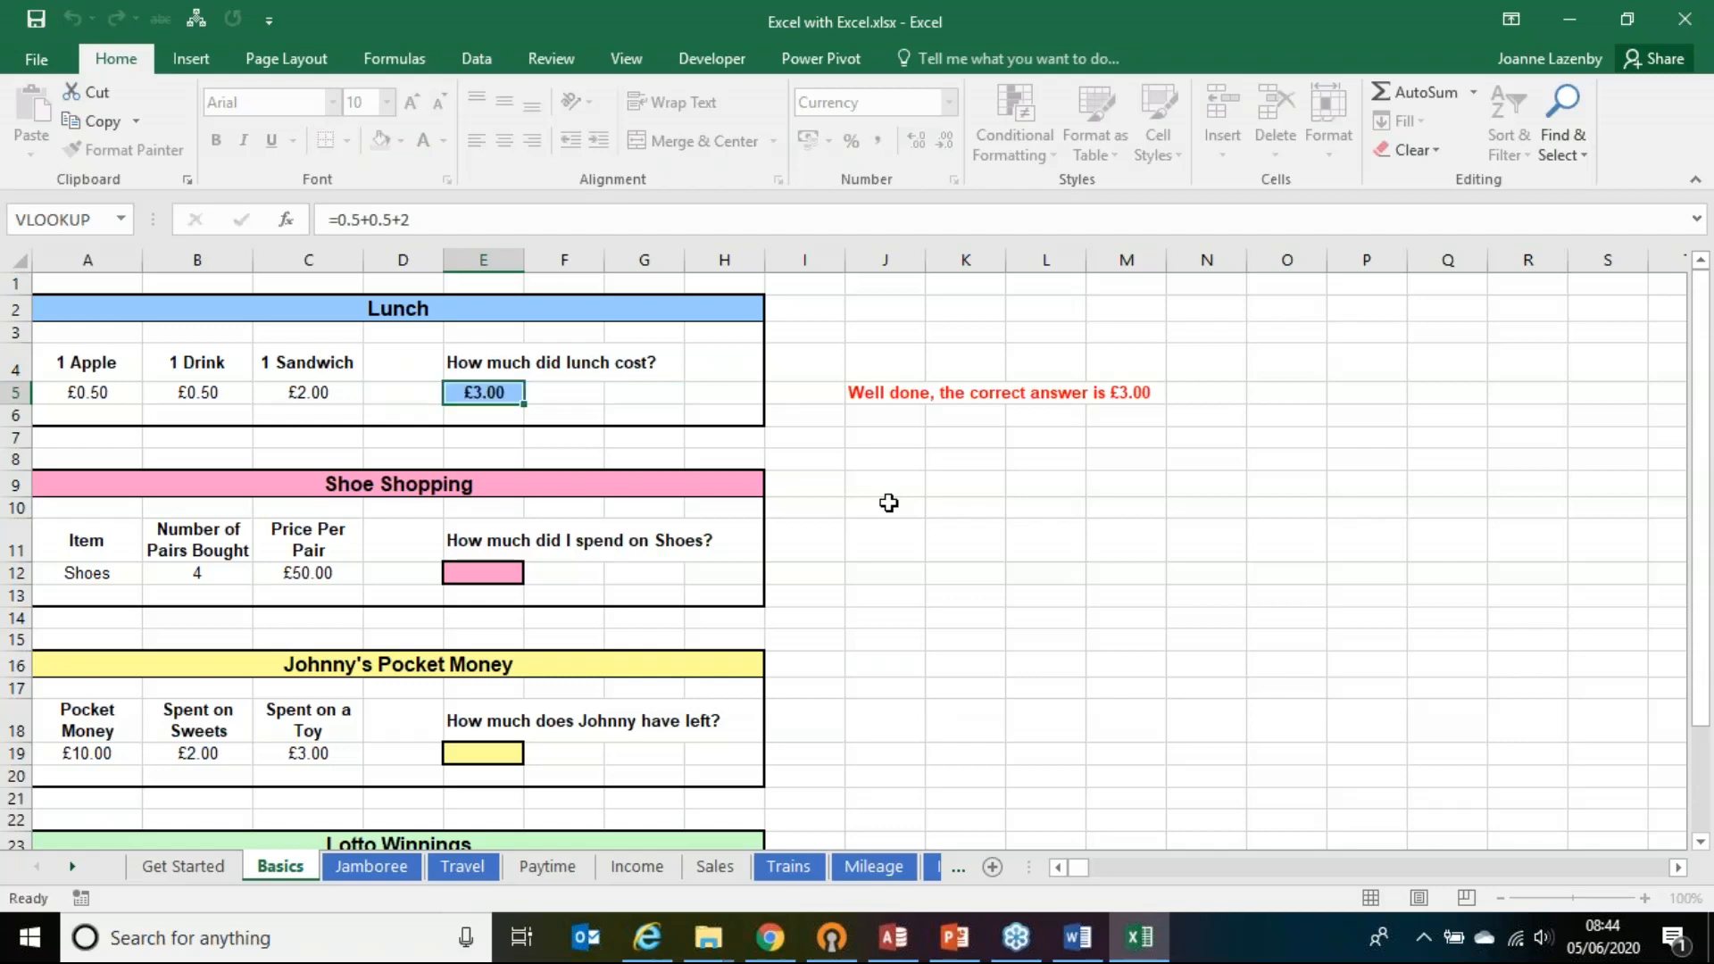
# Step: Enter the value 2 in cells K8, L8, M9 and M10
pyautogui.click(987, 466)
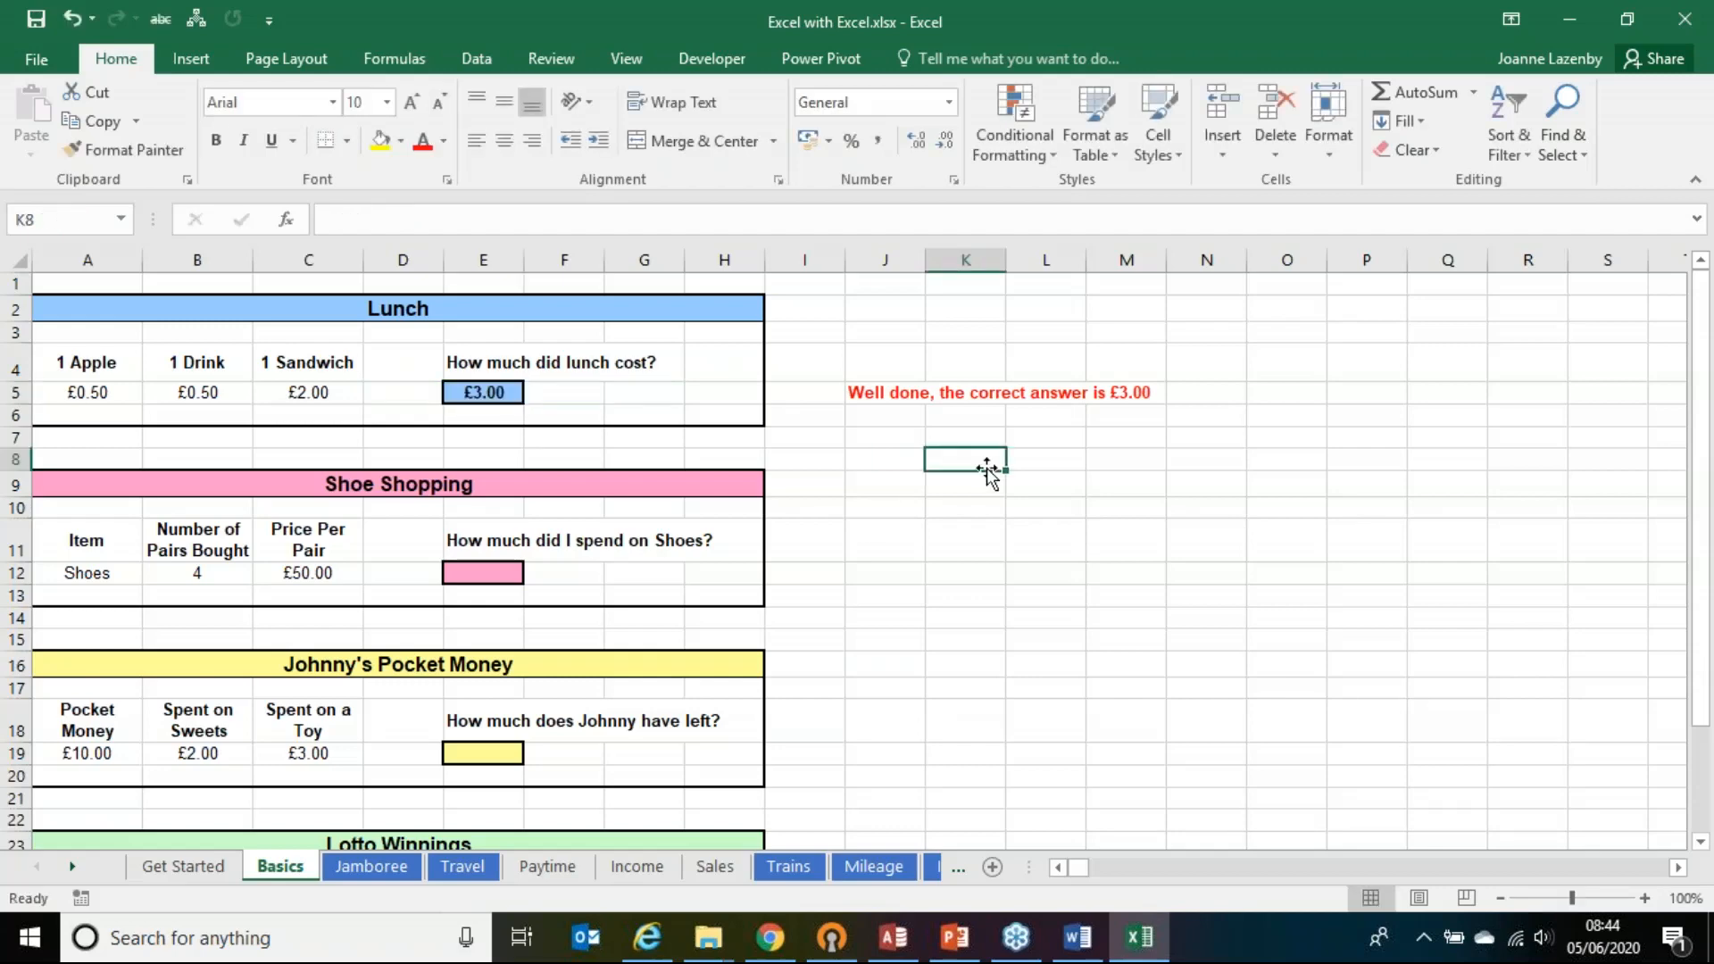
pyautogui.write('2')
pyautogui.press('Tab')
pyautogui.write('2')
pyautogui.press('Tab')
pyautogui.press('Down')
pyautogui.write('2')
pyautogui.press('Return')
pyautogui.write('2')
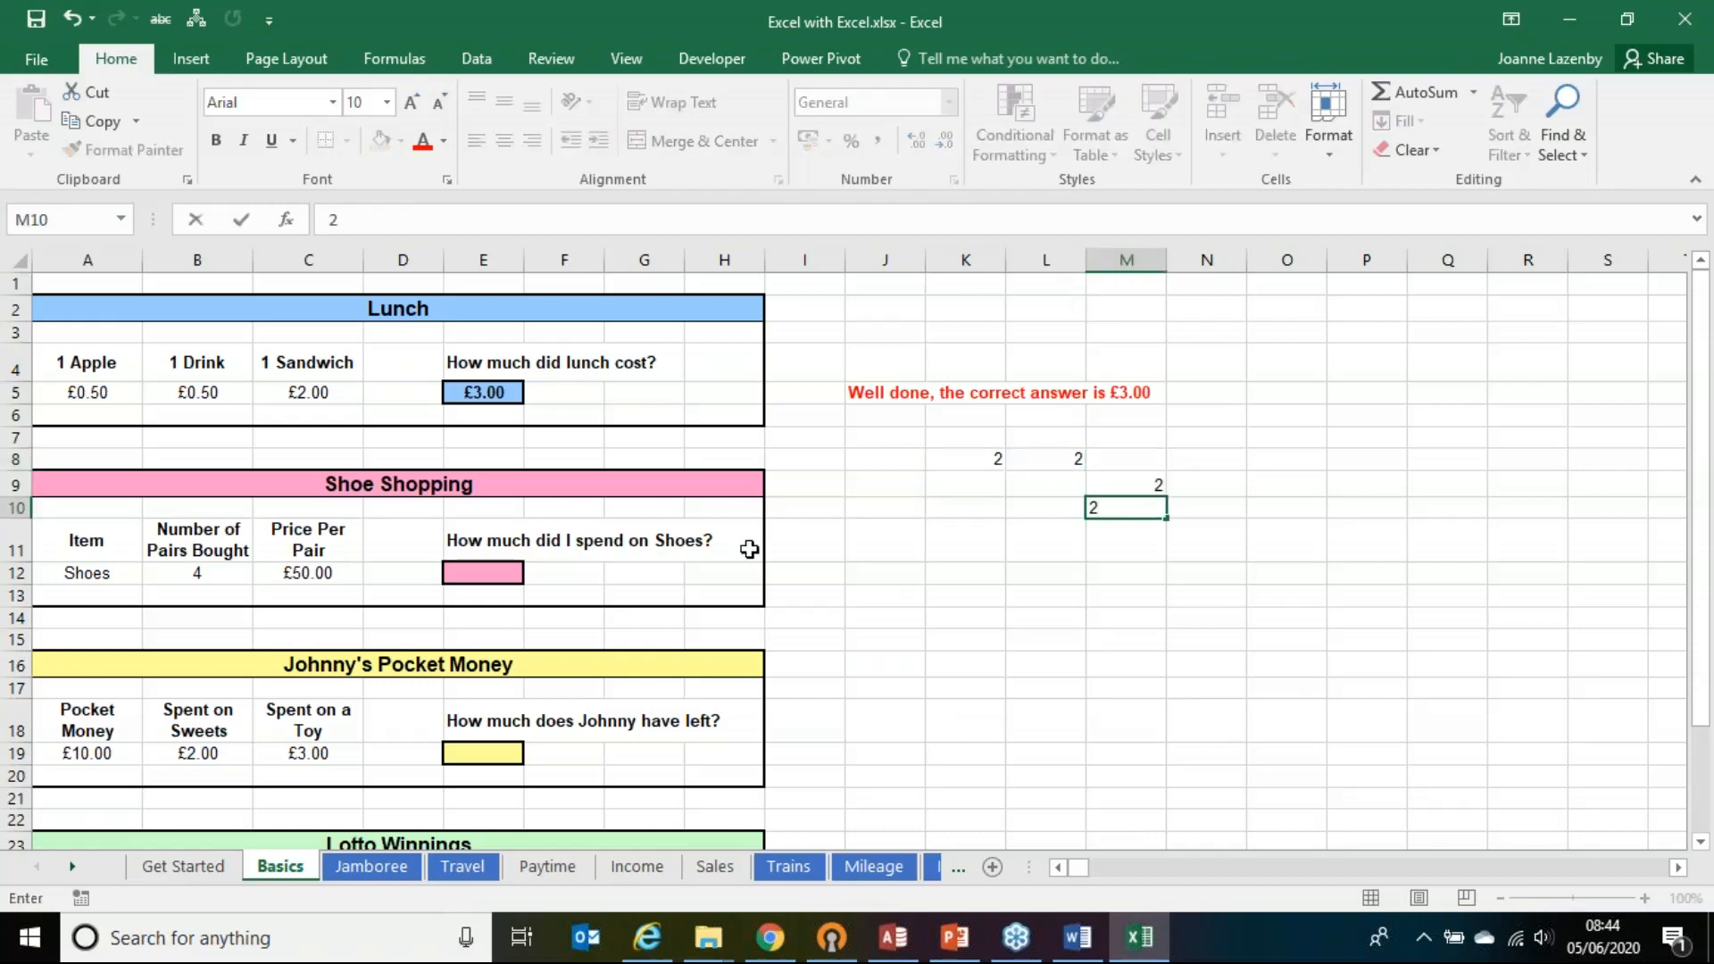
# Step: Inspect the lunch cost formula in E5 and commit it unaltered with that cell kept selected
pyautogui.click(500, 392)
pyautogui.doubleClick(504, 392)
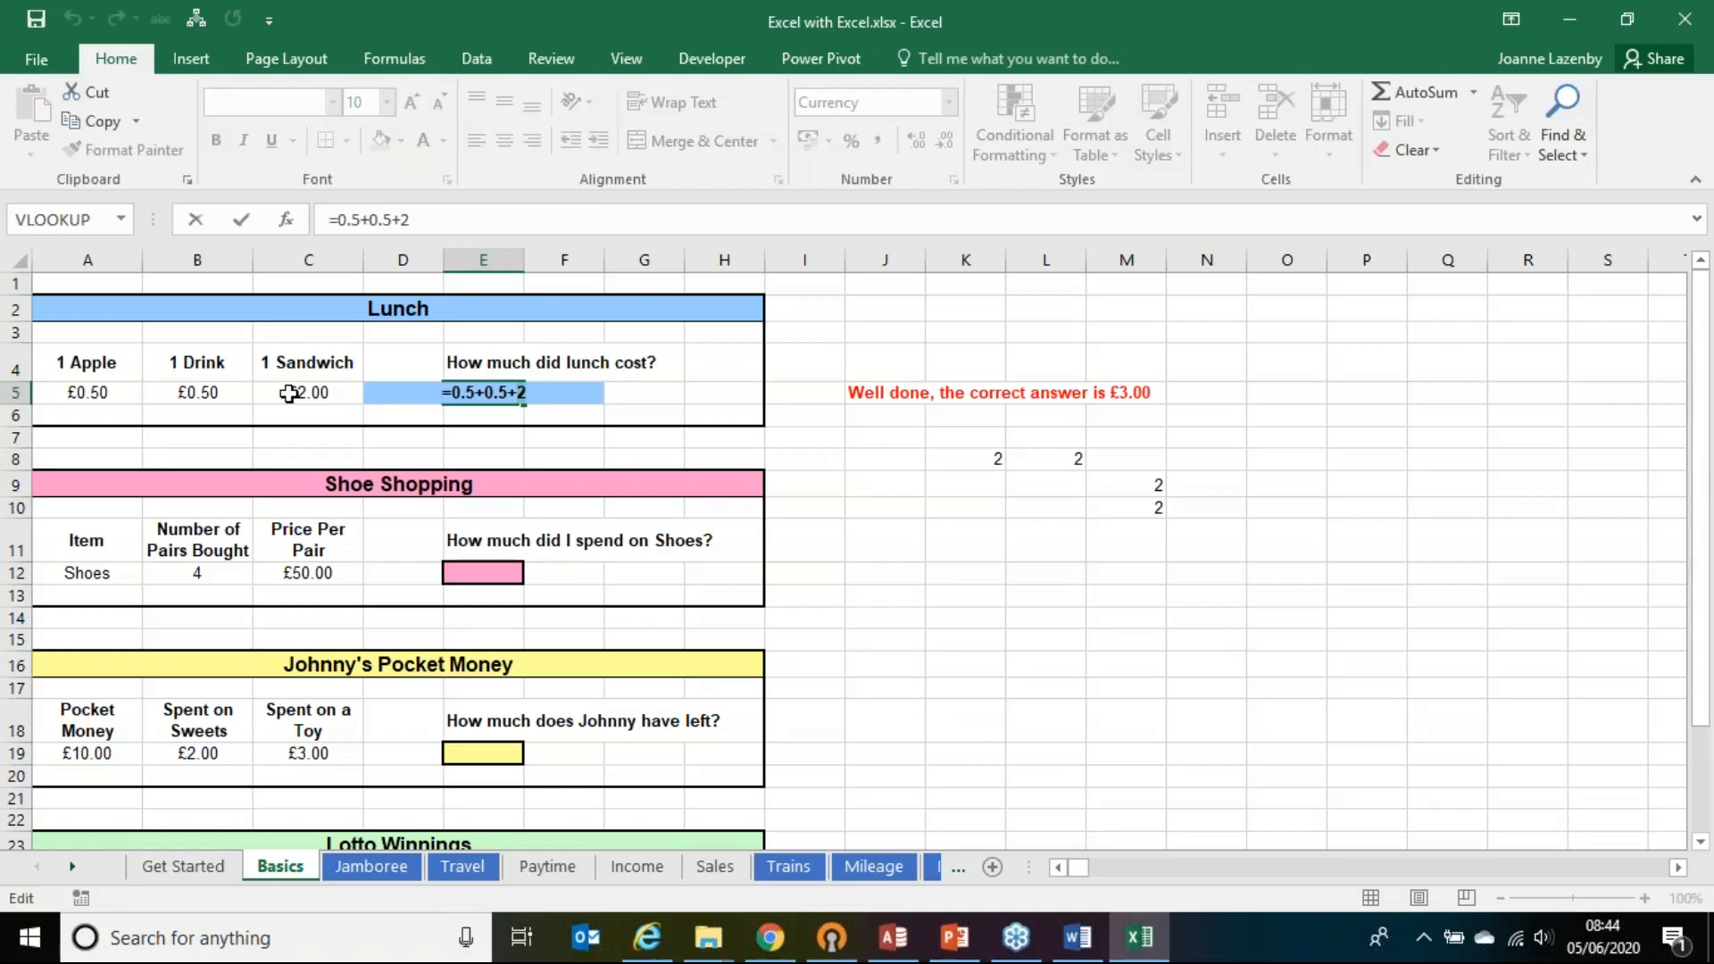
pyautogui.hotkey('ctrl', 'Return')
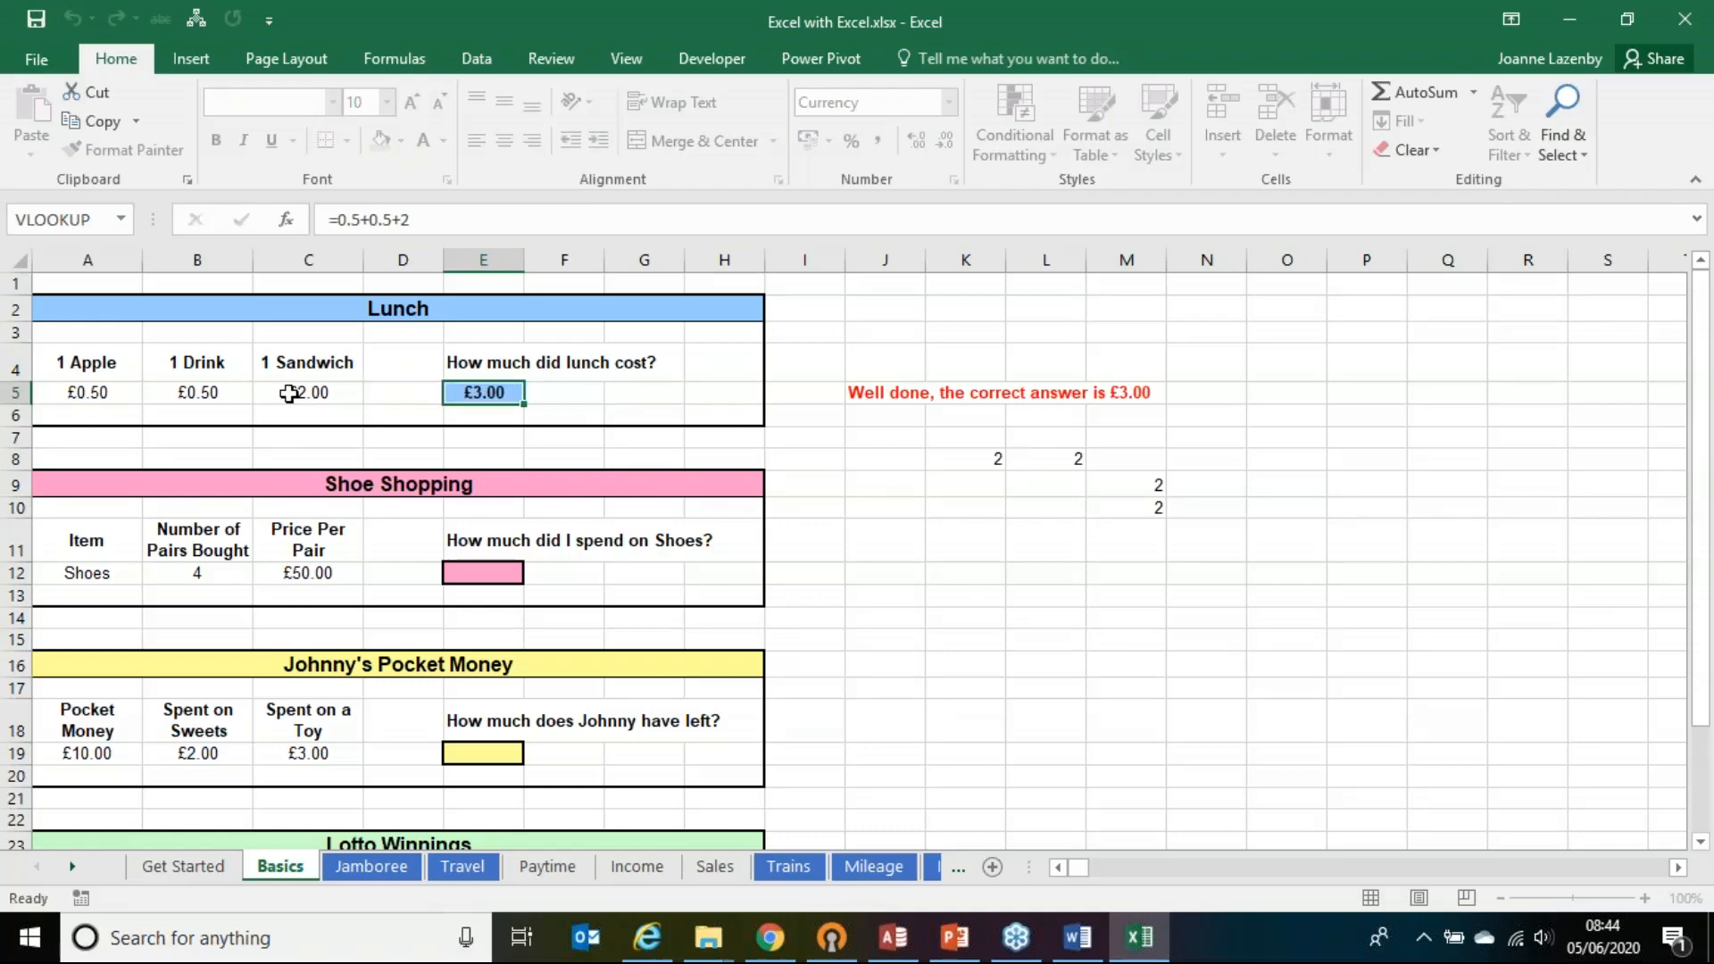
# Step: Set the sandwich price in C5 to 3
pyautogui.click(294, 393)
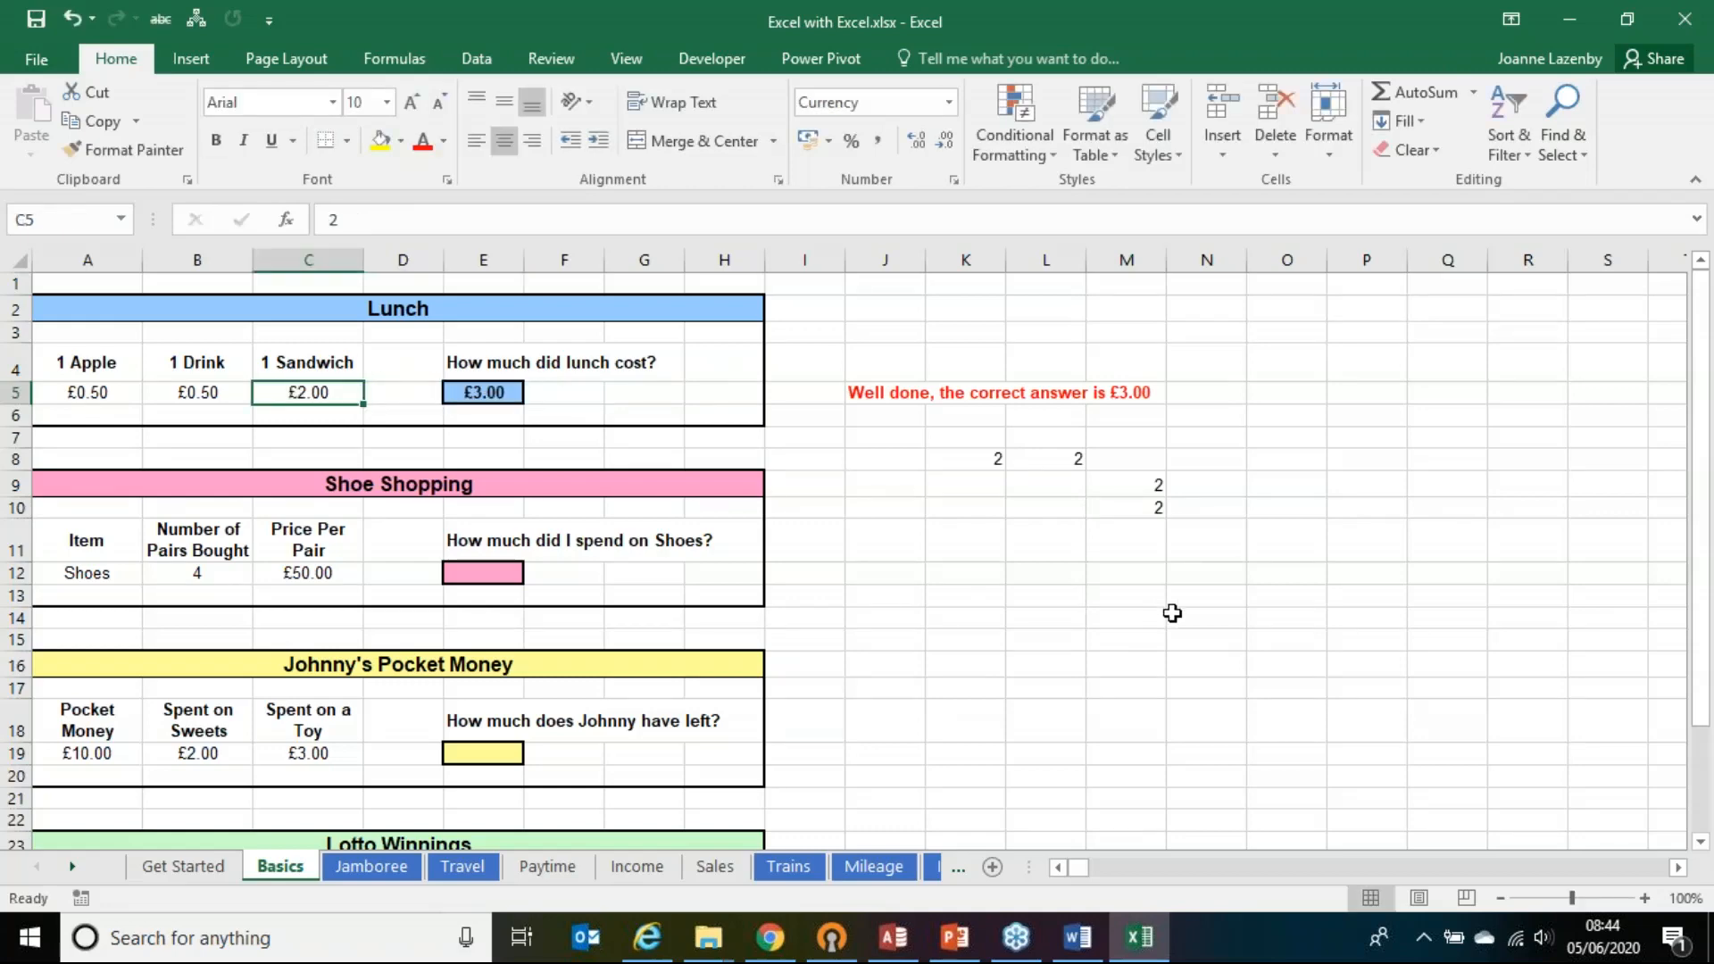
pyautogui.write('3')
pyautogui.press('Return')
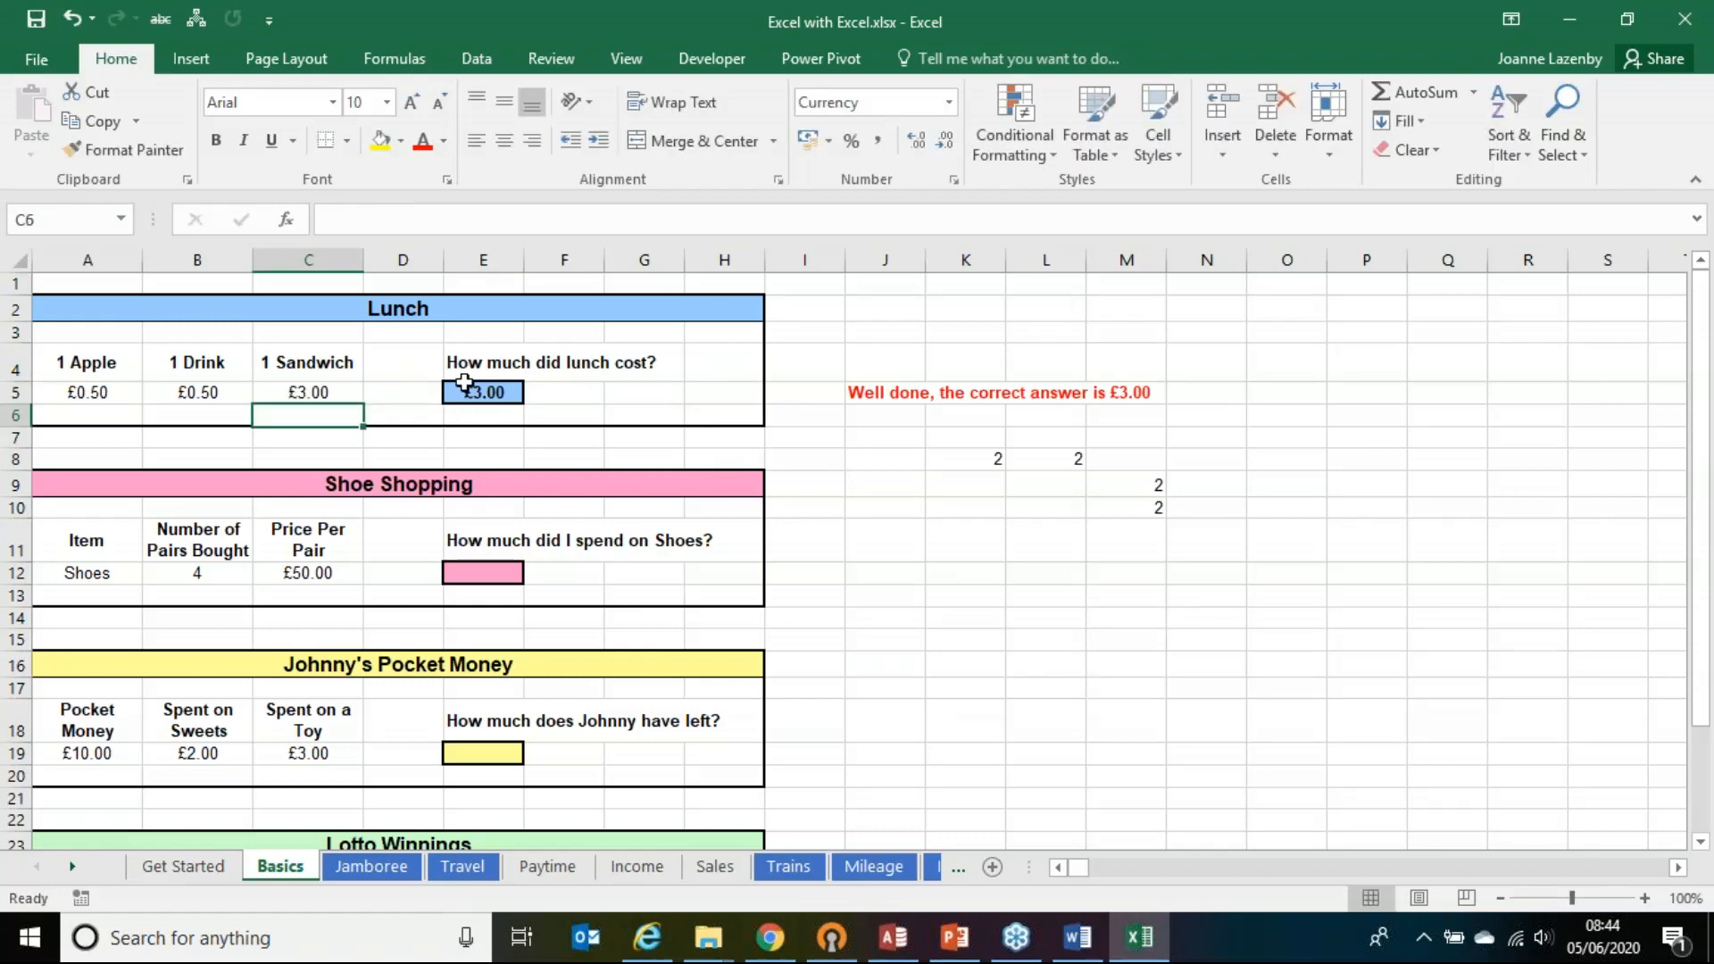
# Step: Change the lunch cost formula in E5 to =0.5+0.5+3
pyautogui.click(498, 397)
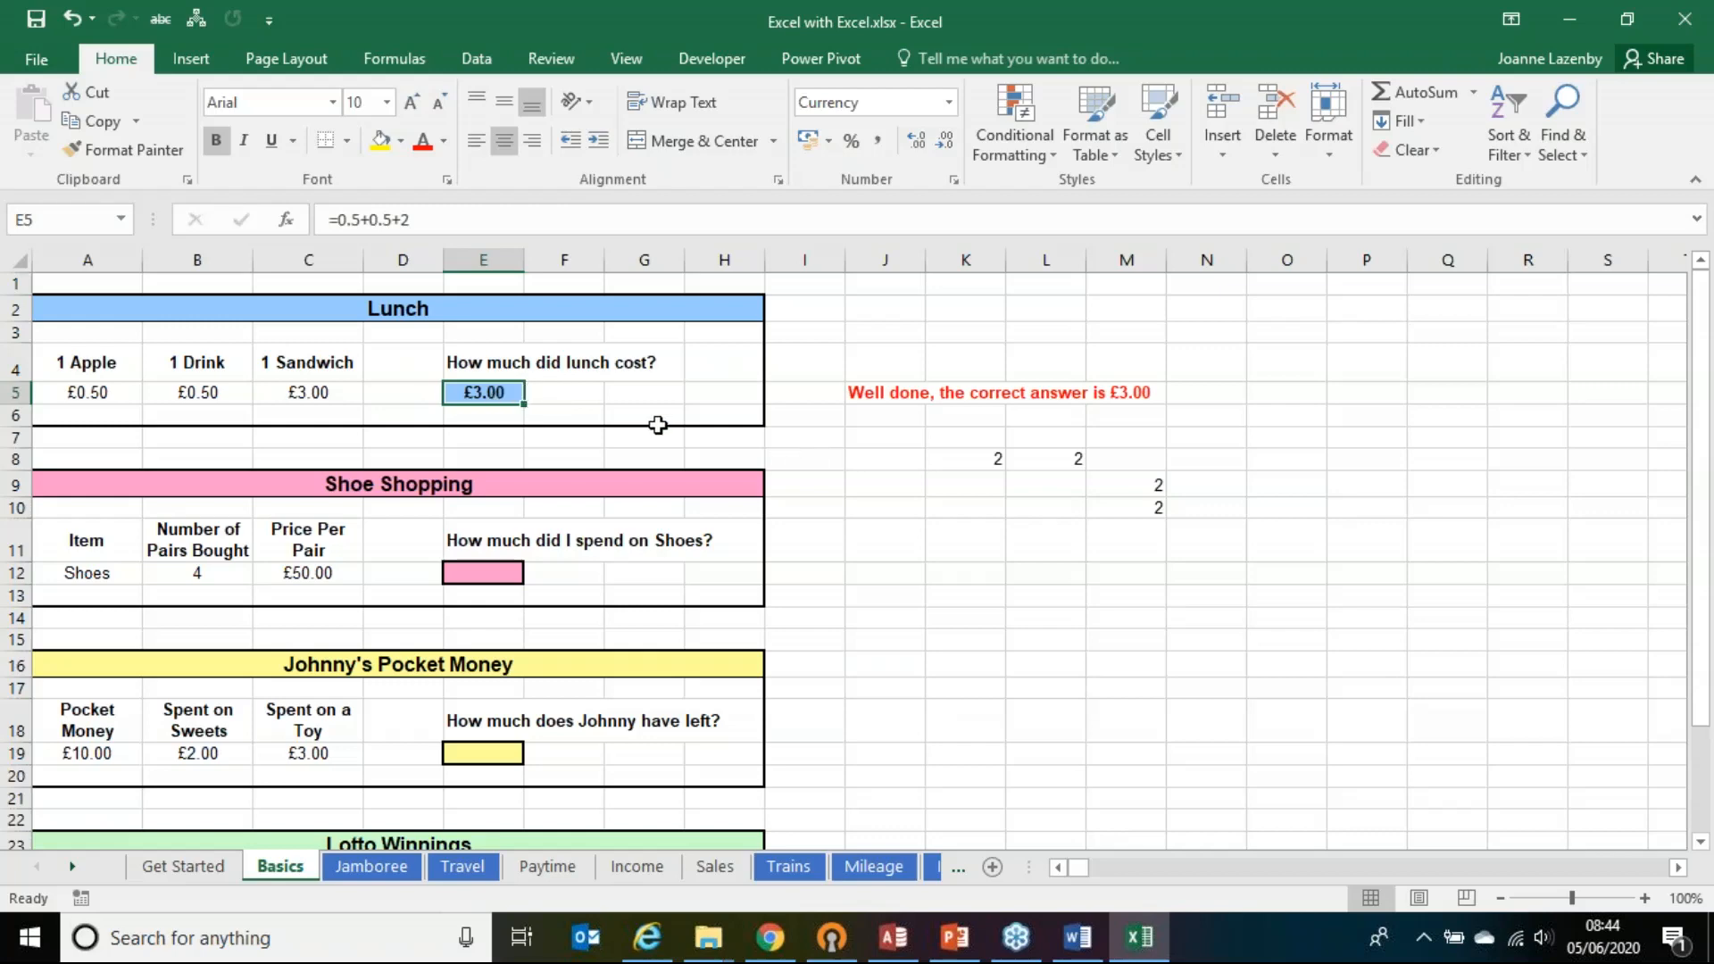
pyautogui.doubleClick(487, 396)
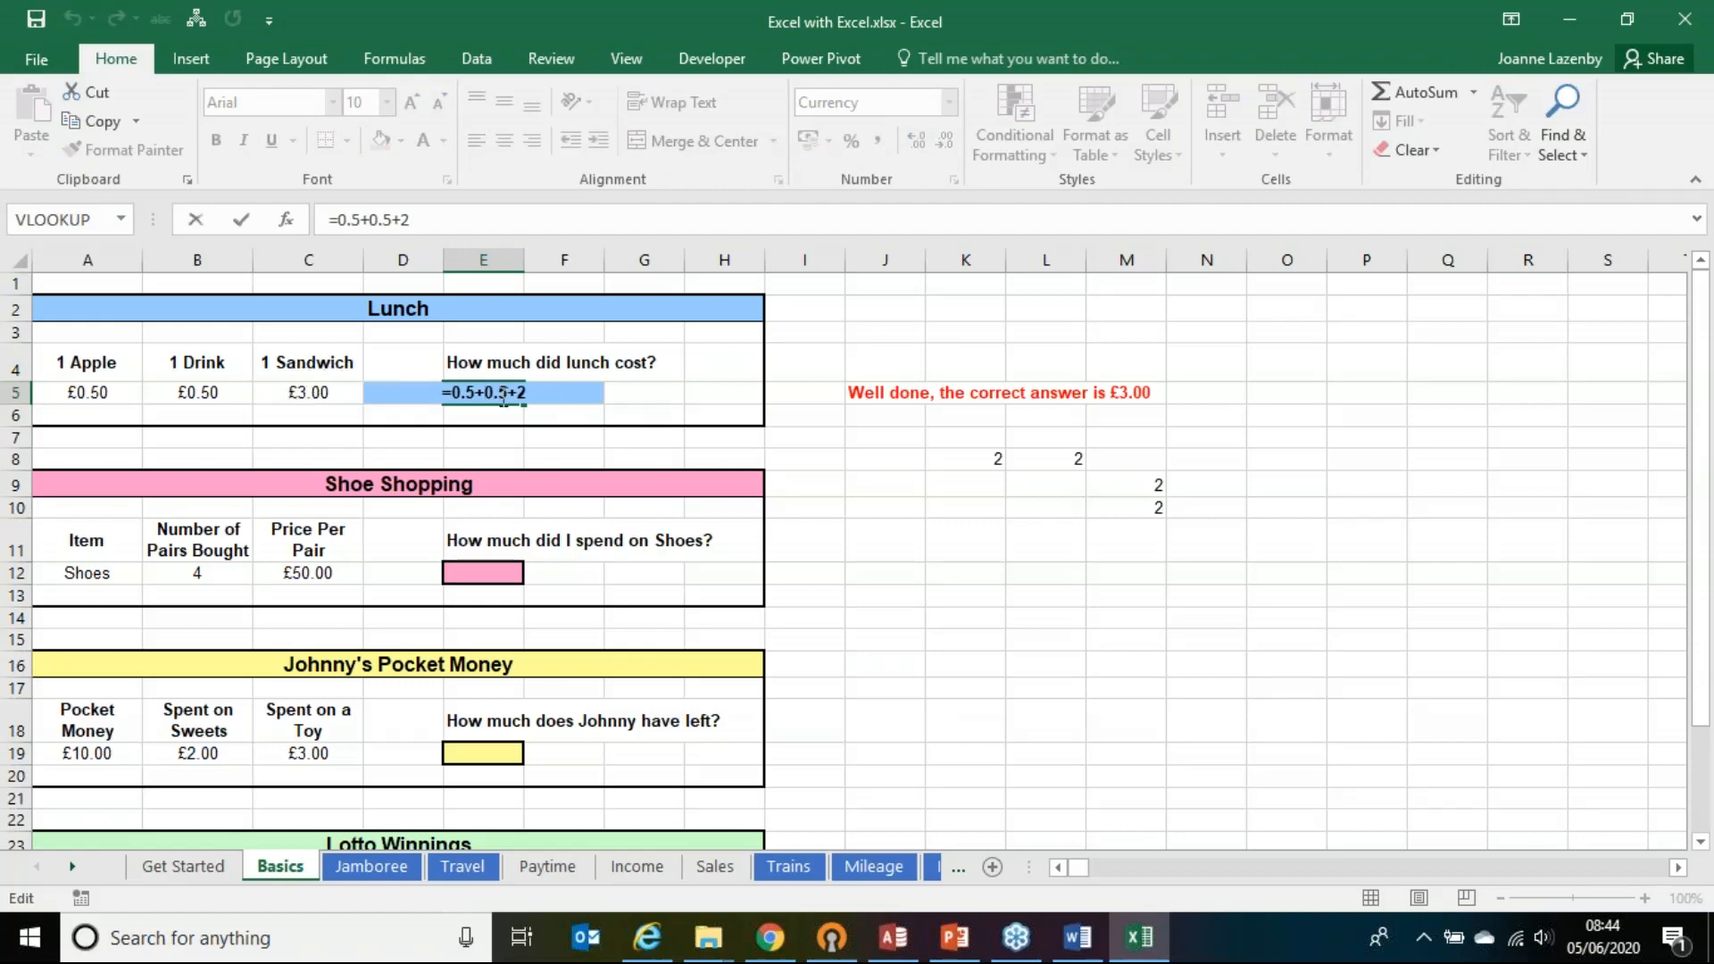
pyautogui.click(546, 401)
pyautogui.press('BackSpace')
pyautogui.write('3')
pyautogui.press('Return')
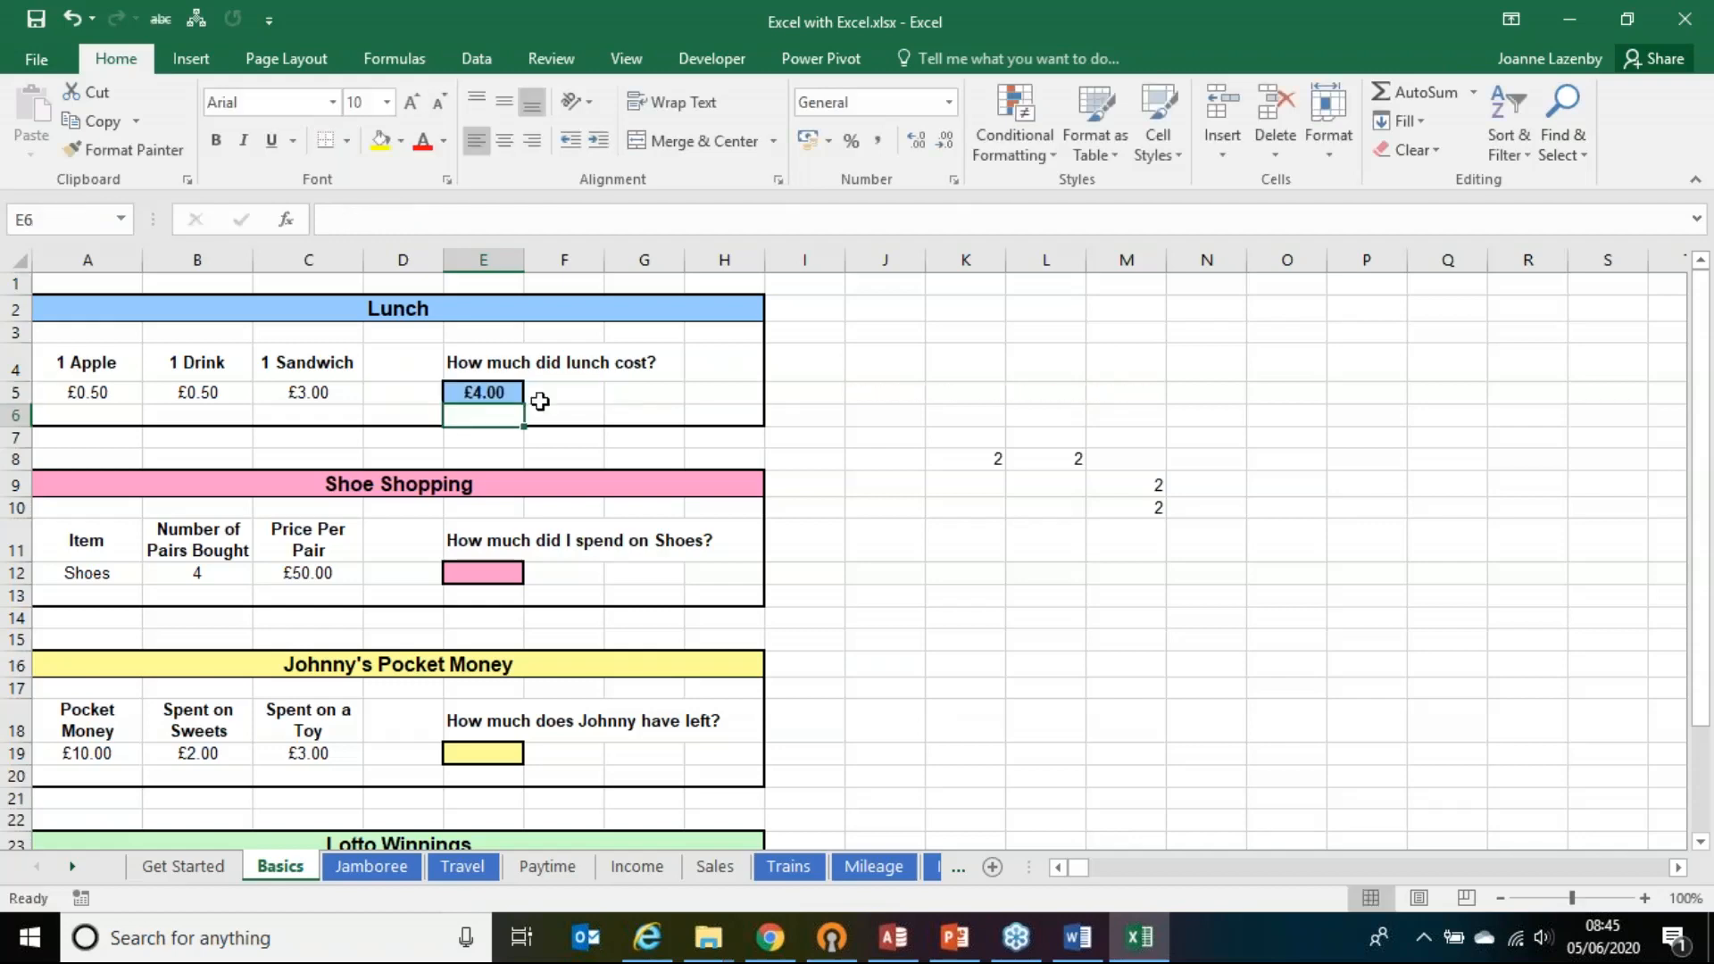
# Step: Enter the shoe spending formula =B12*C12 in E12 and inspect it without changing it
pyautogui.click(489, 579)
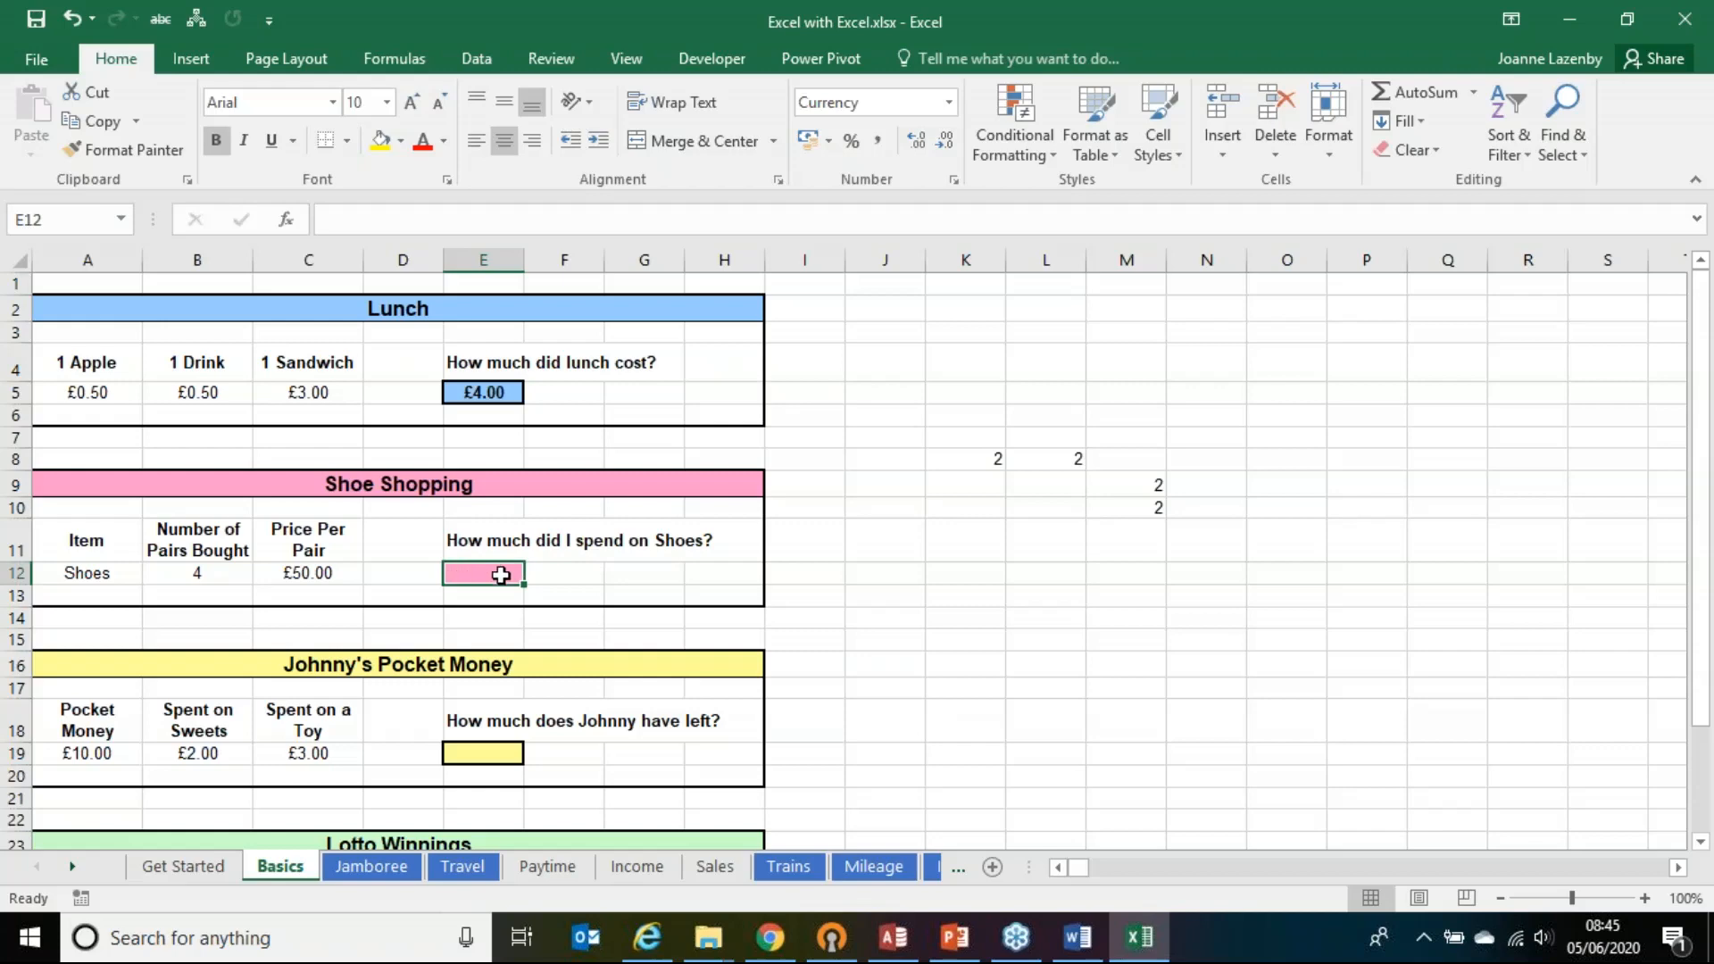
pyautogui.write('=')
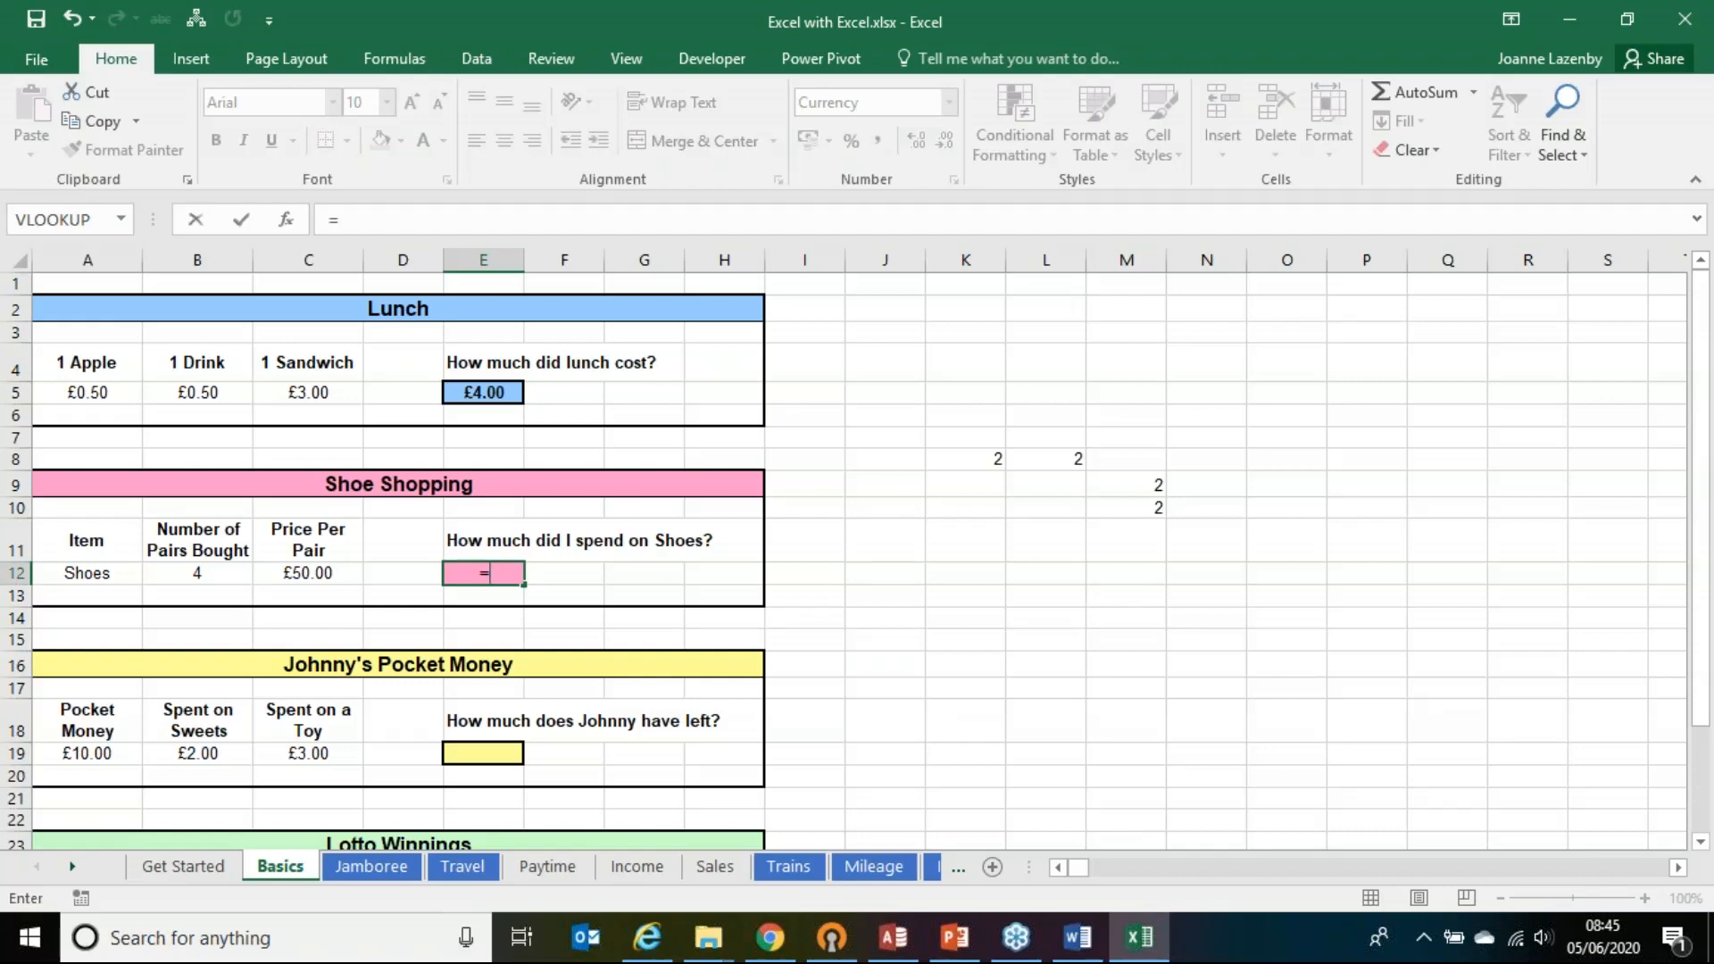
pyautogui.write('B12')
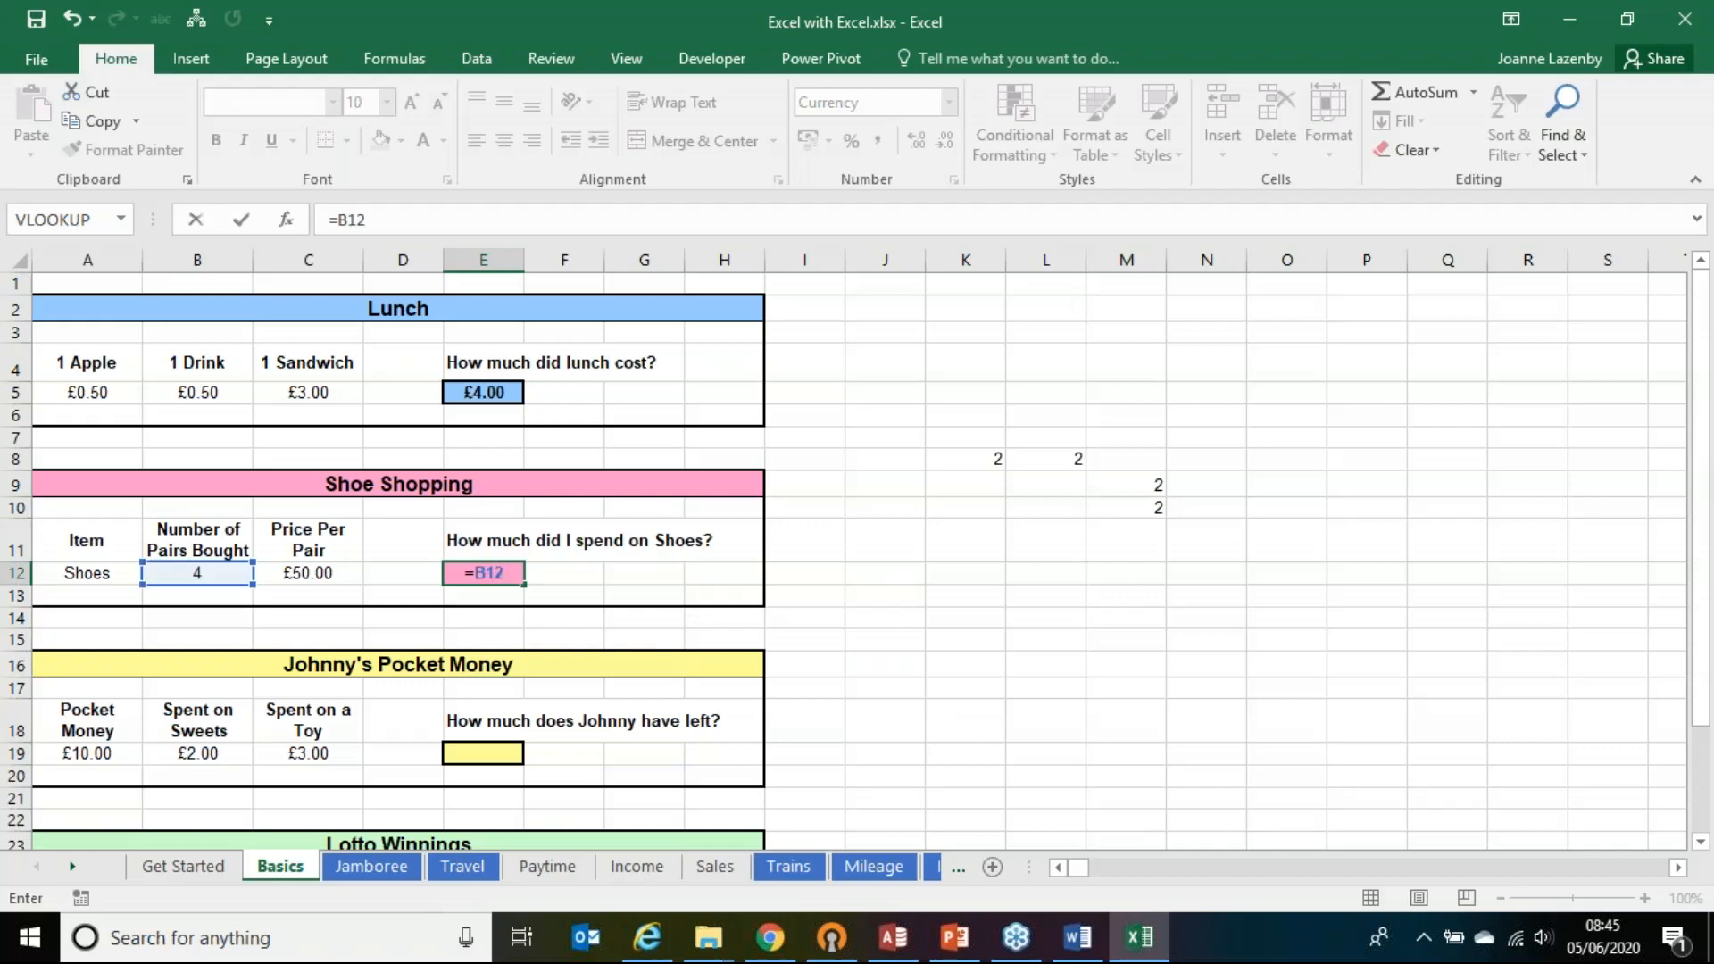
pyautogui.write('*C12')
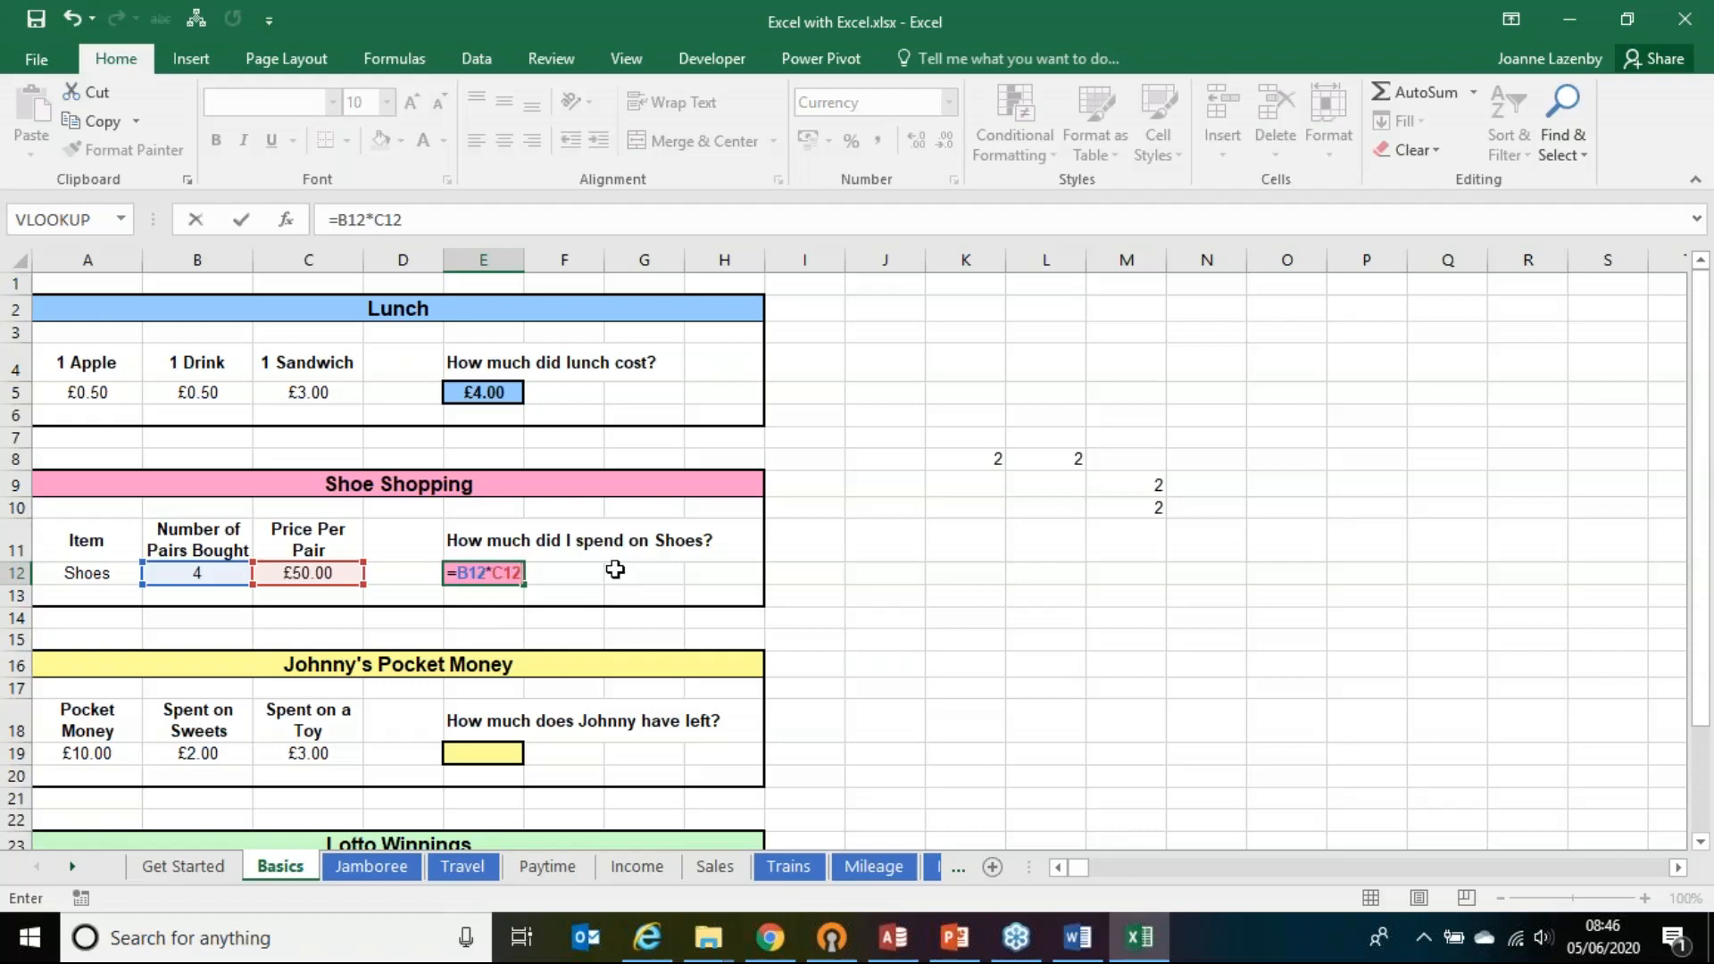
pyautogui.press('Return')
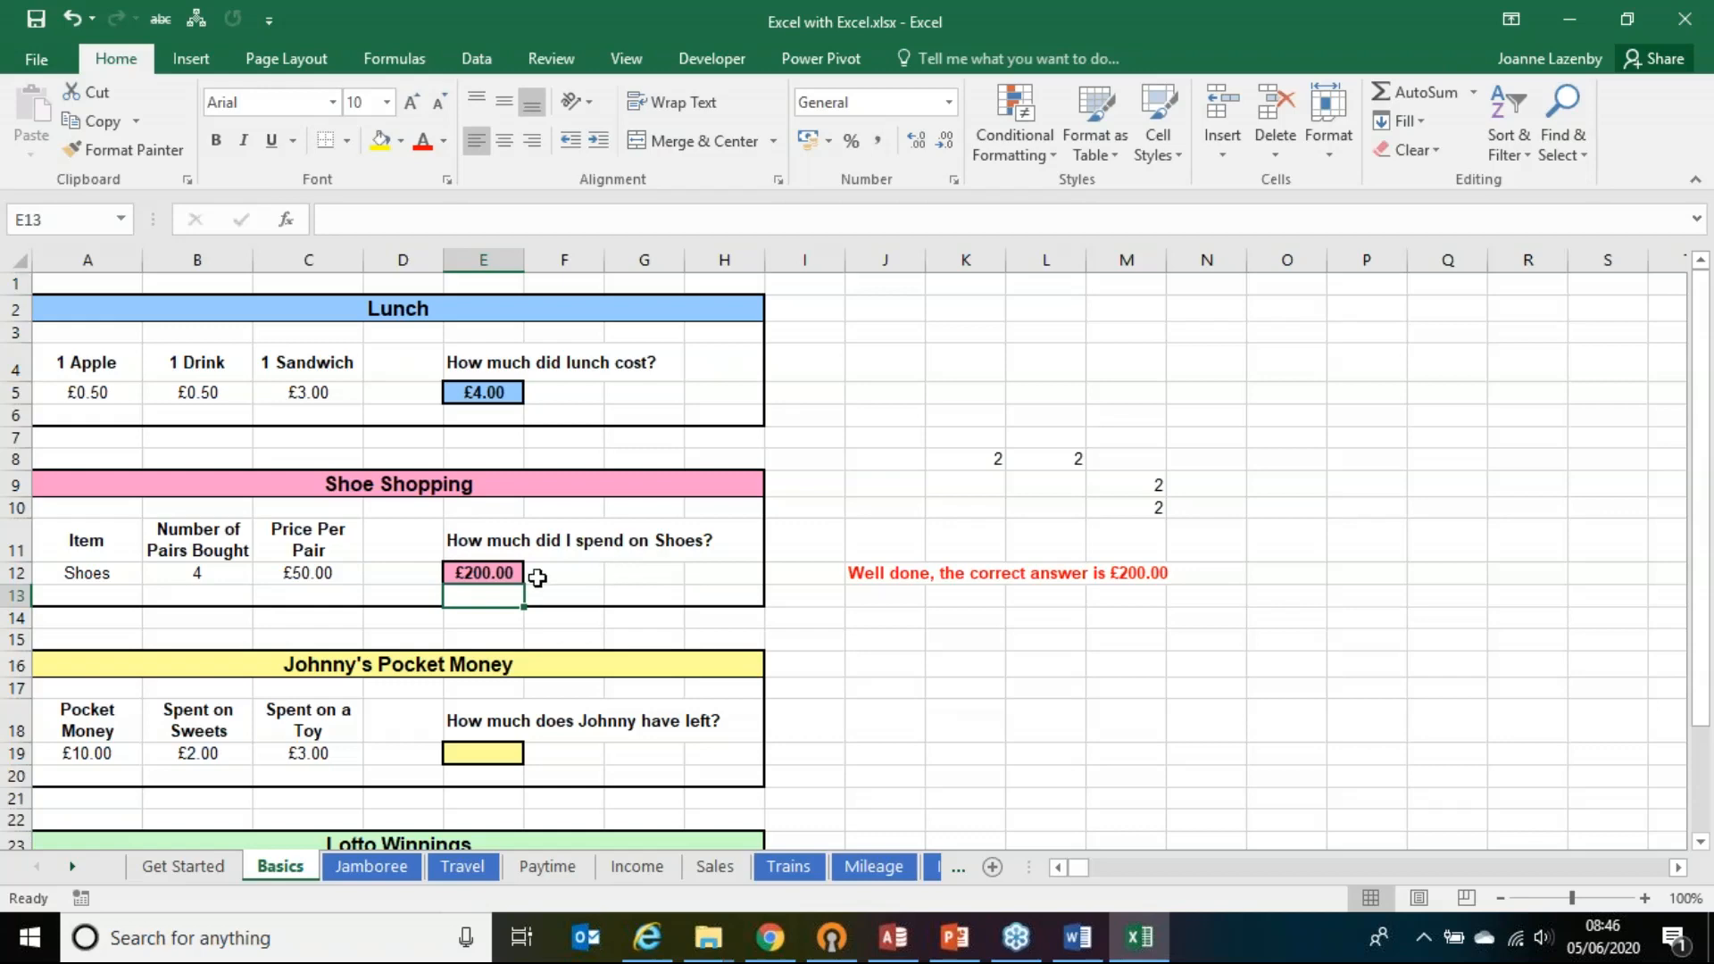
pyautogui.doubleClick(486, 574)
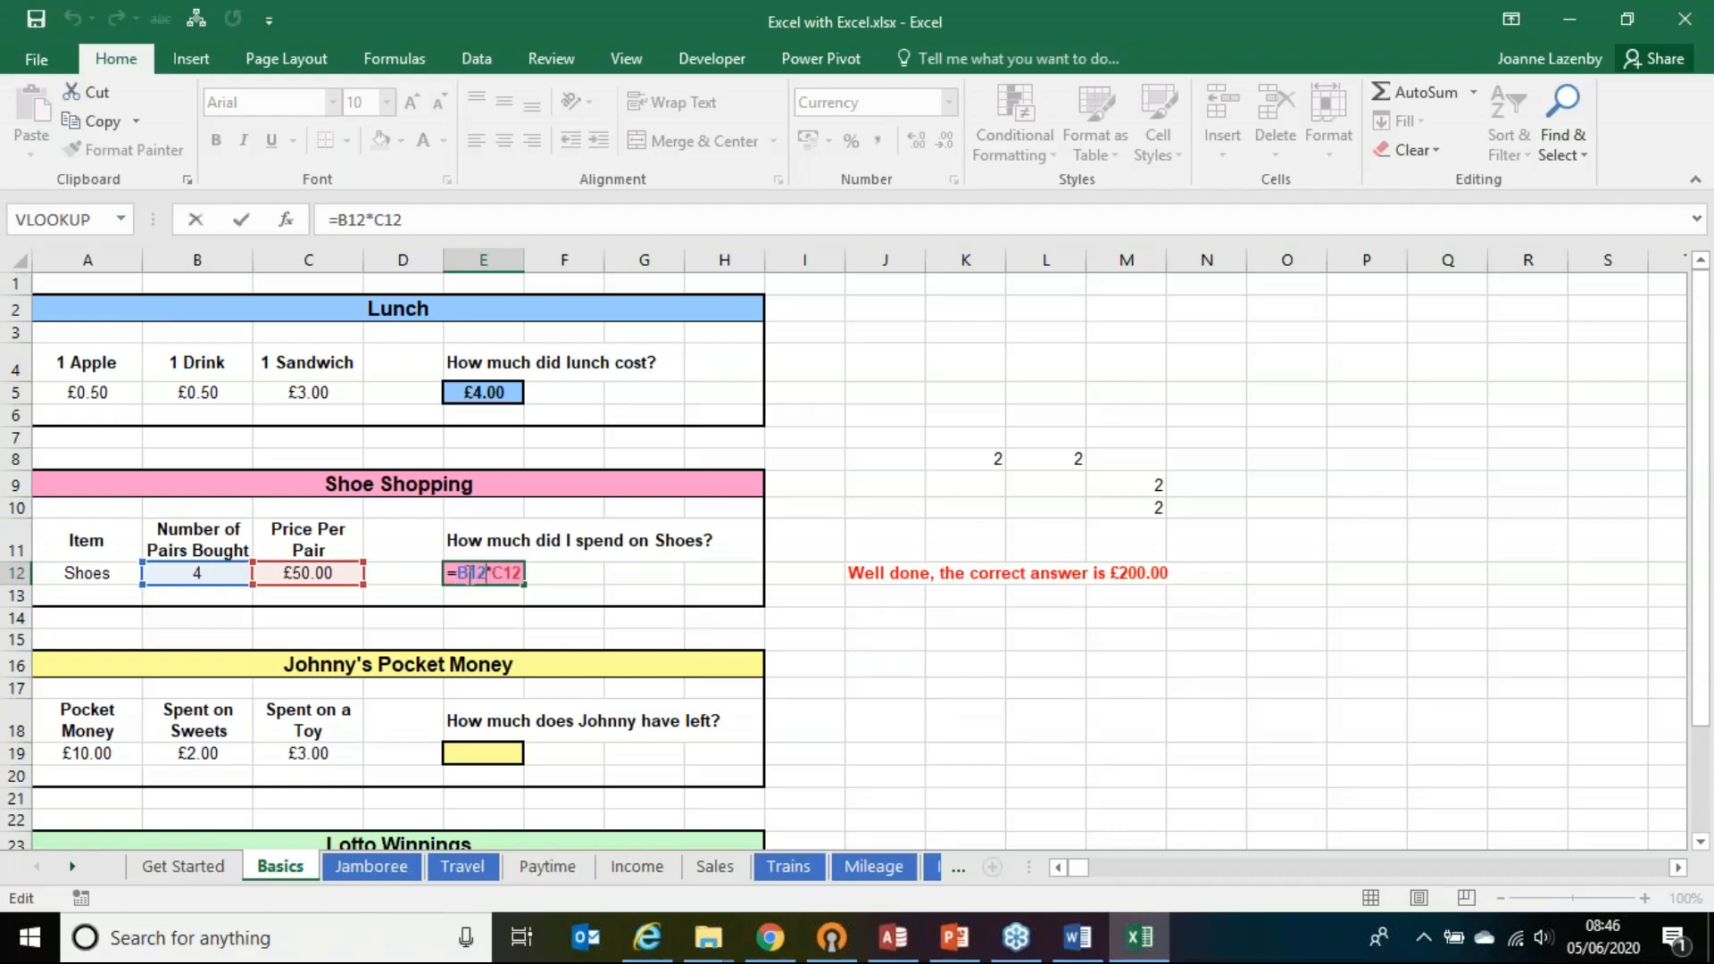
pyautogui.press('Return')
# Step: Set the number of pairs bought in B12 to 5 and the price per pair in C12 to 40
pyautogui.click(202, 572)
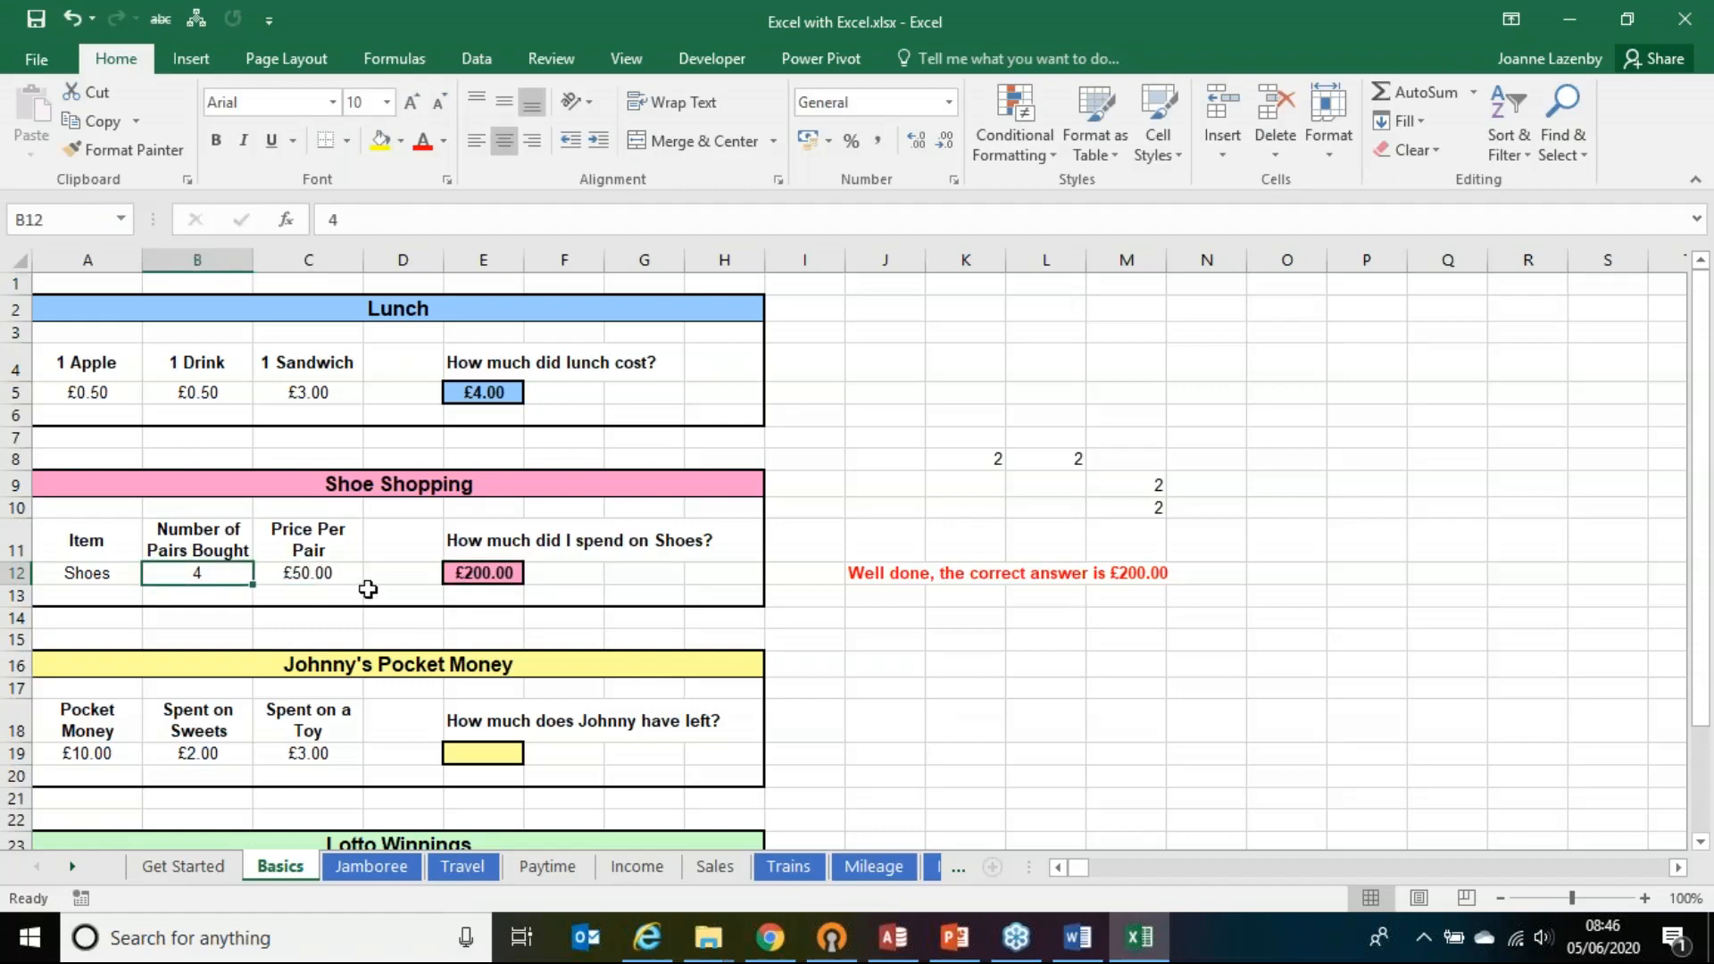
pyautogui.write('5')
pyautogui.press('Return')
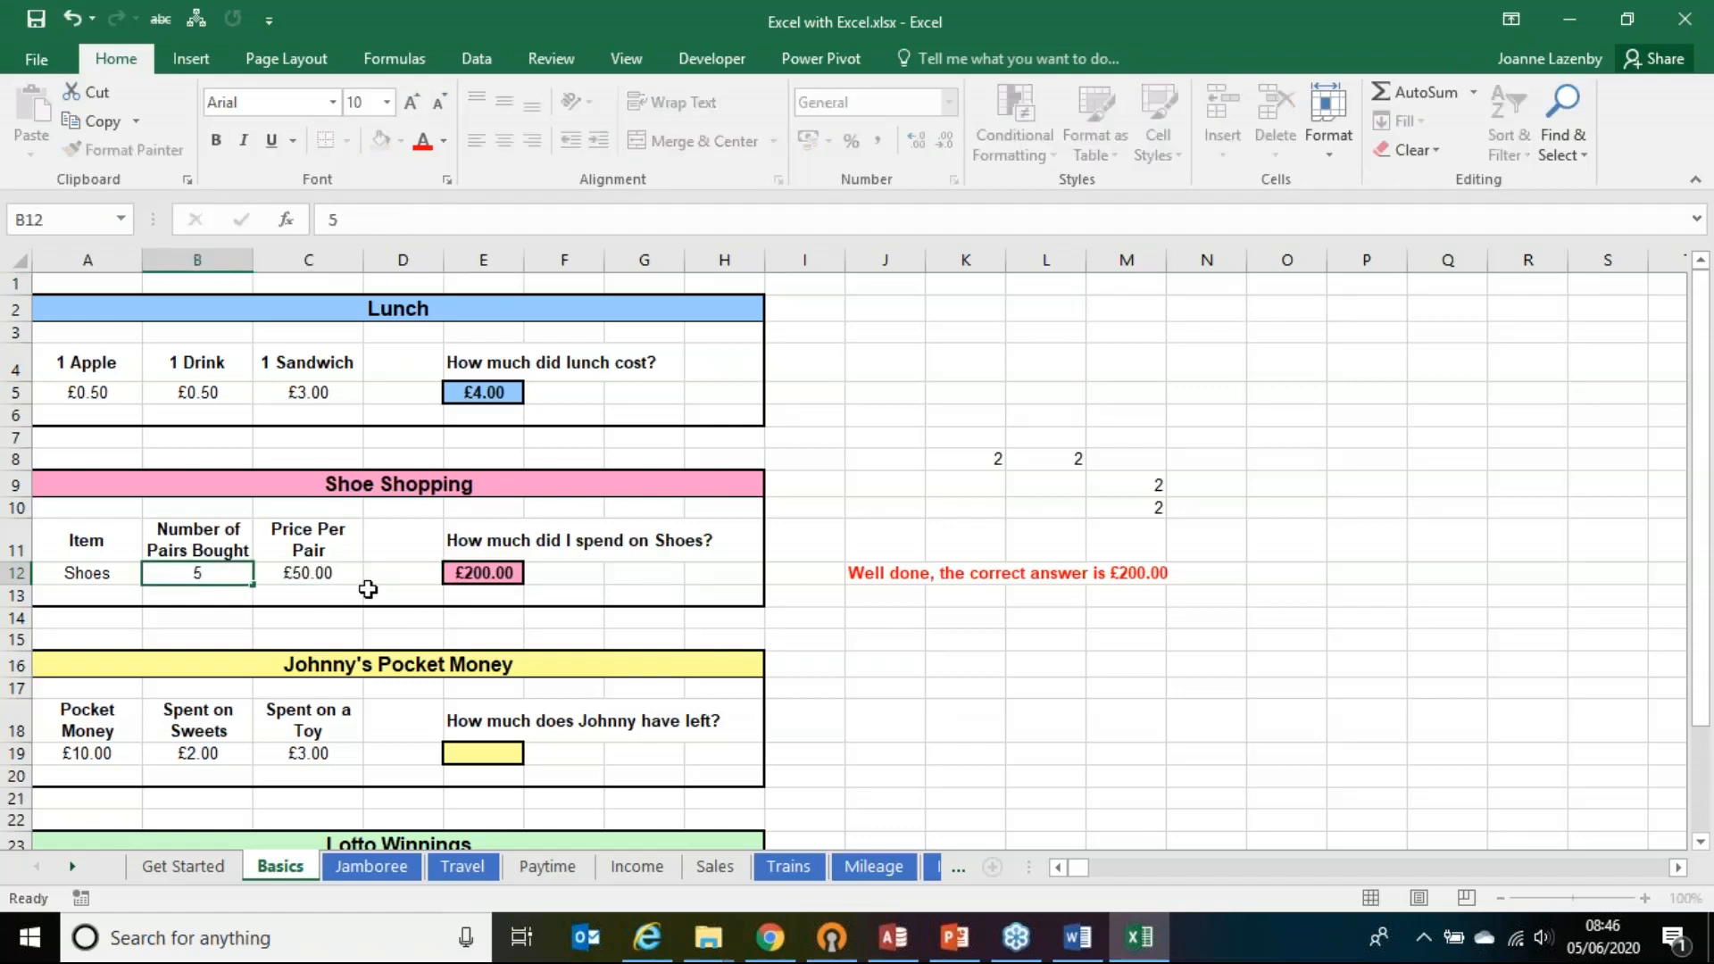
pyautogui.click(344, 574)
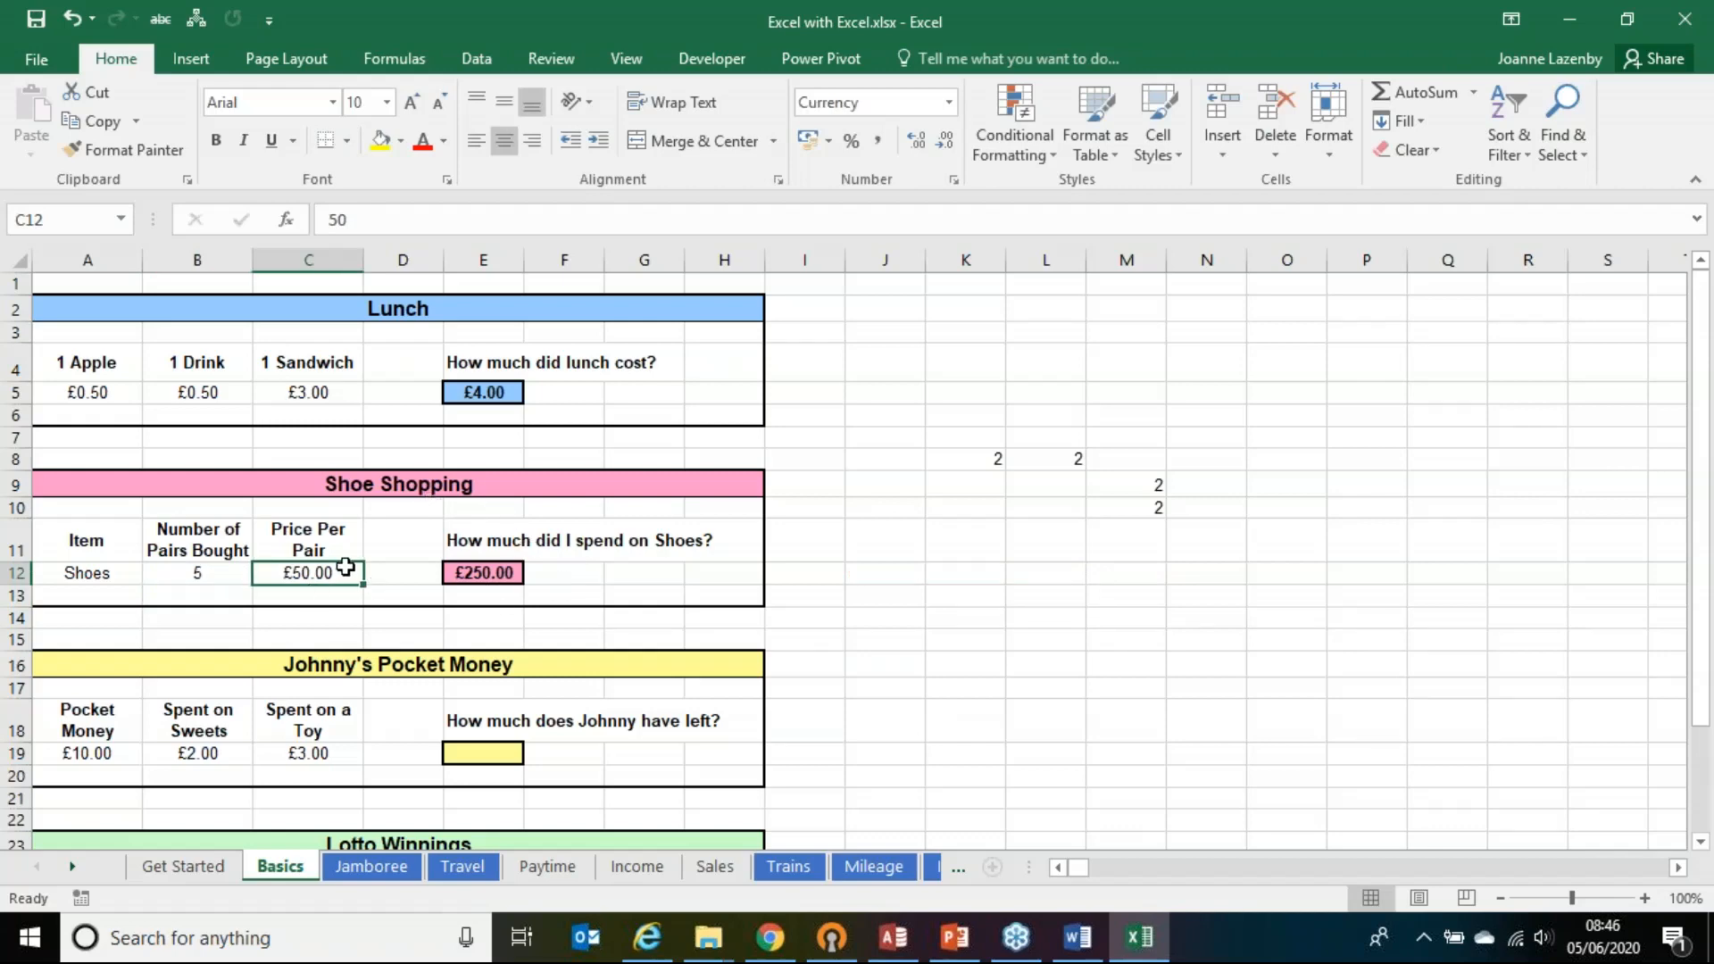
pyautogui.write('40')
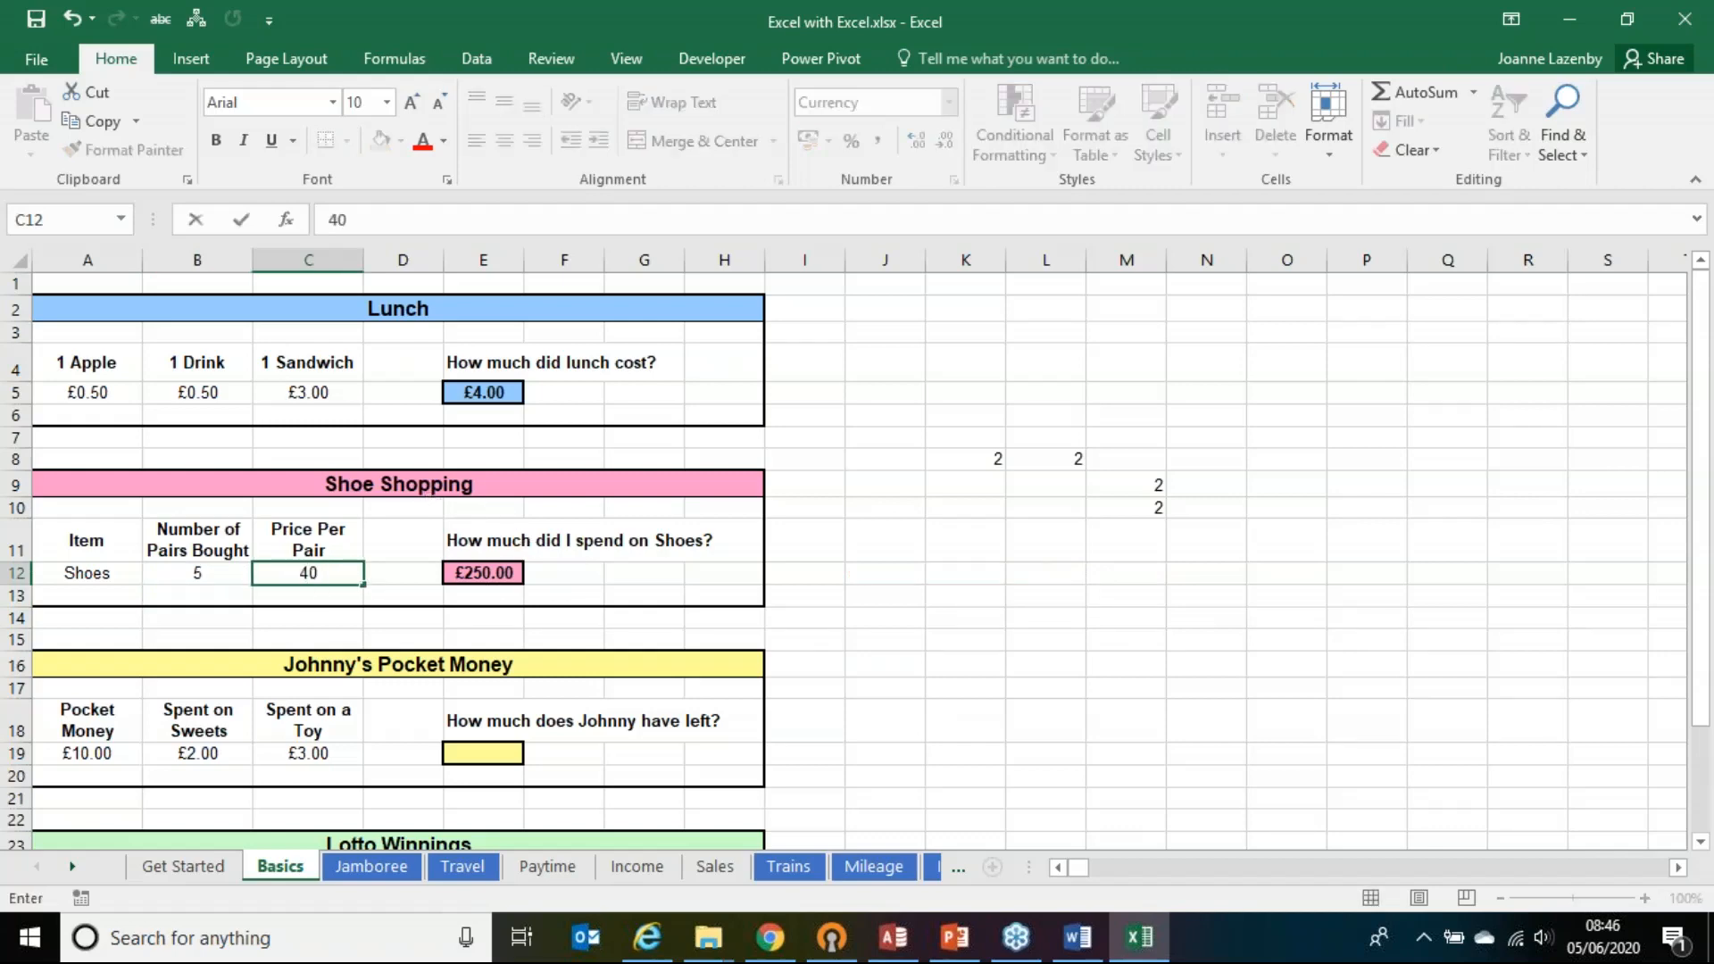
pyautogui.press('Return')
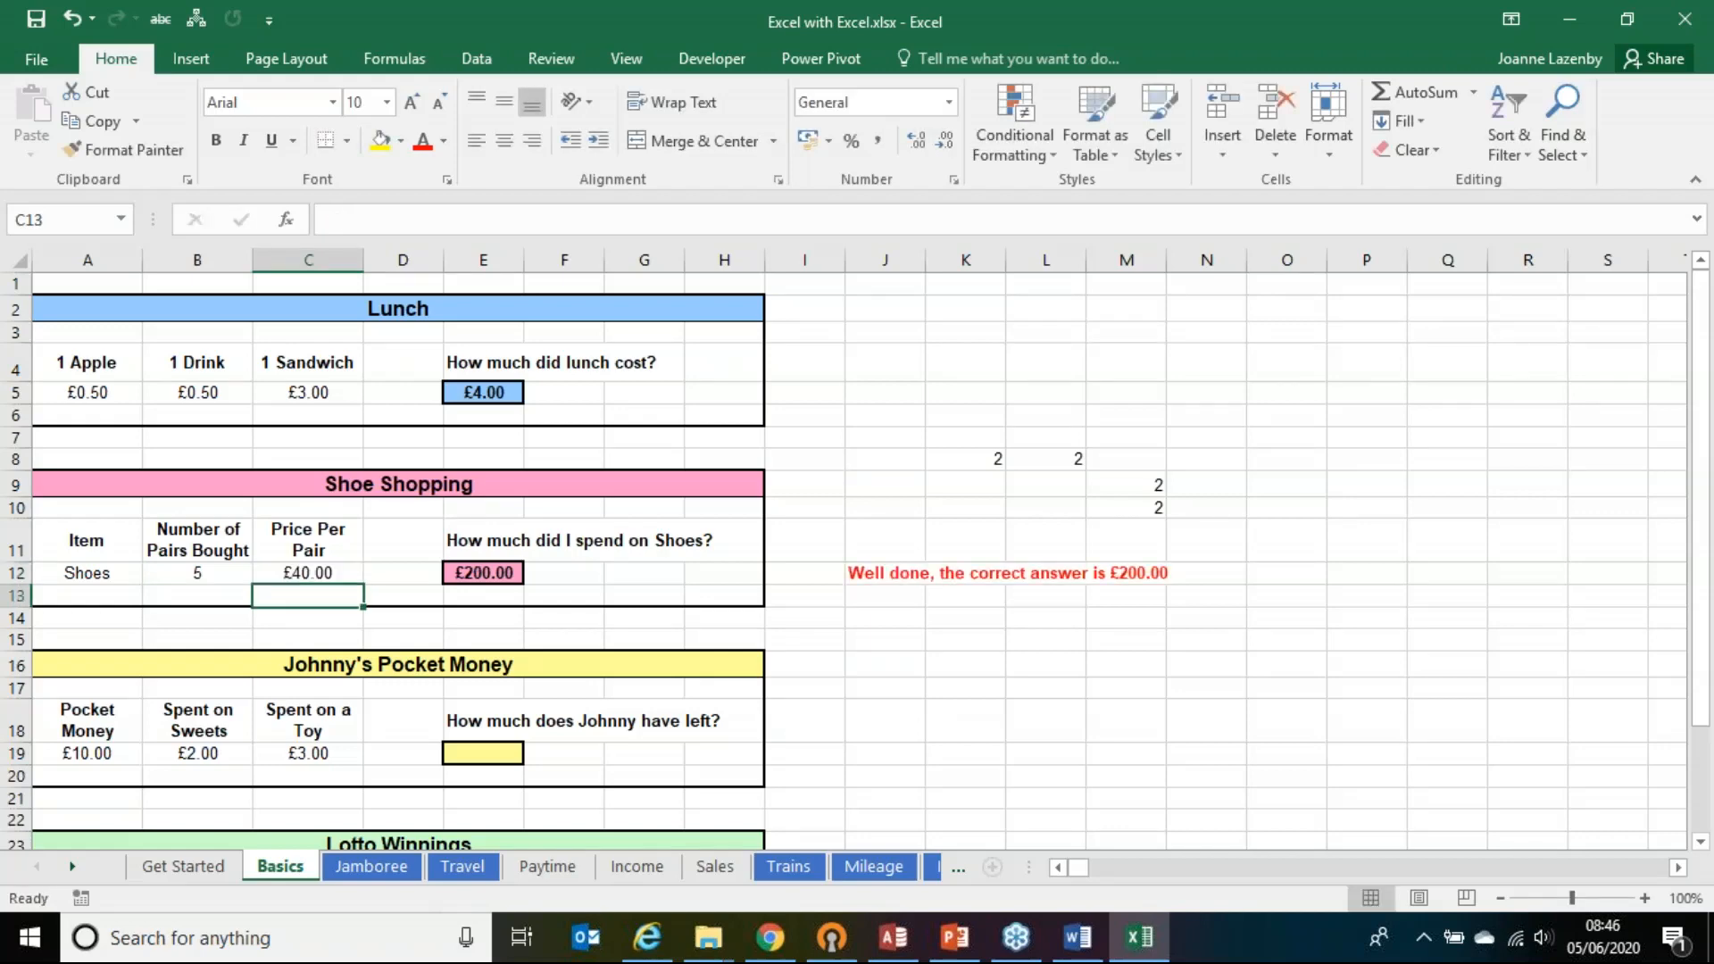
# Step: Enter the remaining pocket money formula =A19-B19-C19 in E19 by picking the referenced cells, and check it in that cell
pyautogui.scroll(-4, 459, 566)
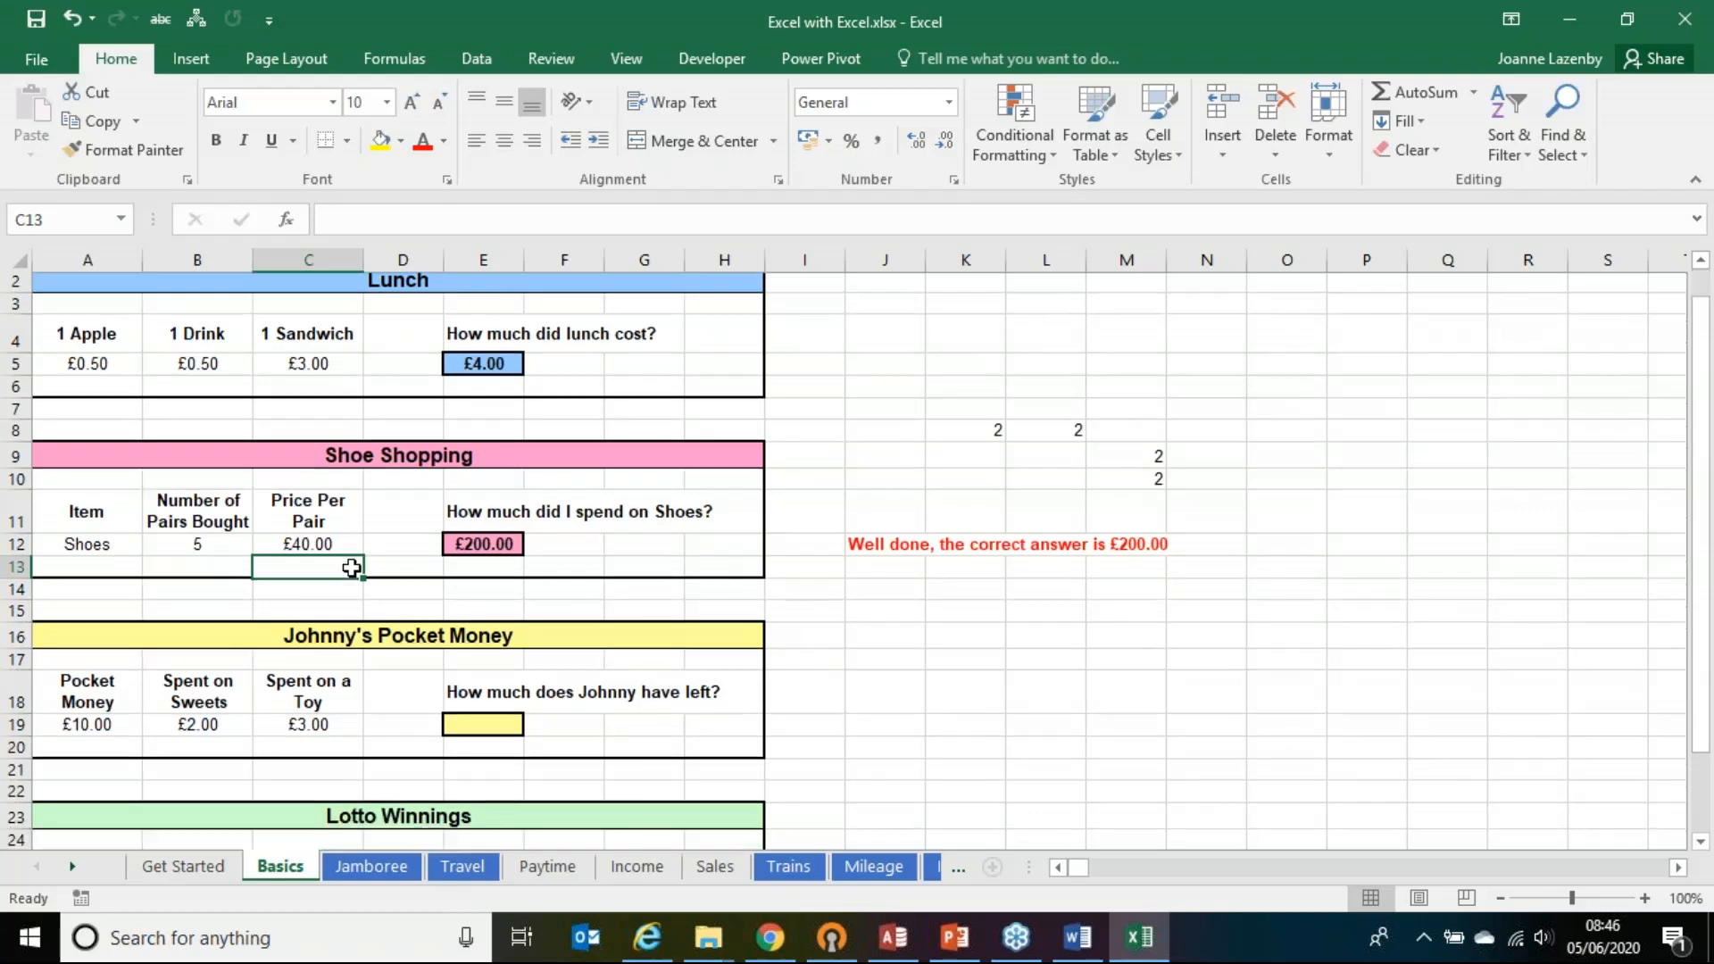
pyautogui.click(476, 442)
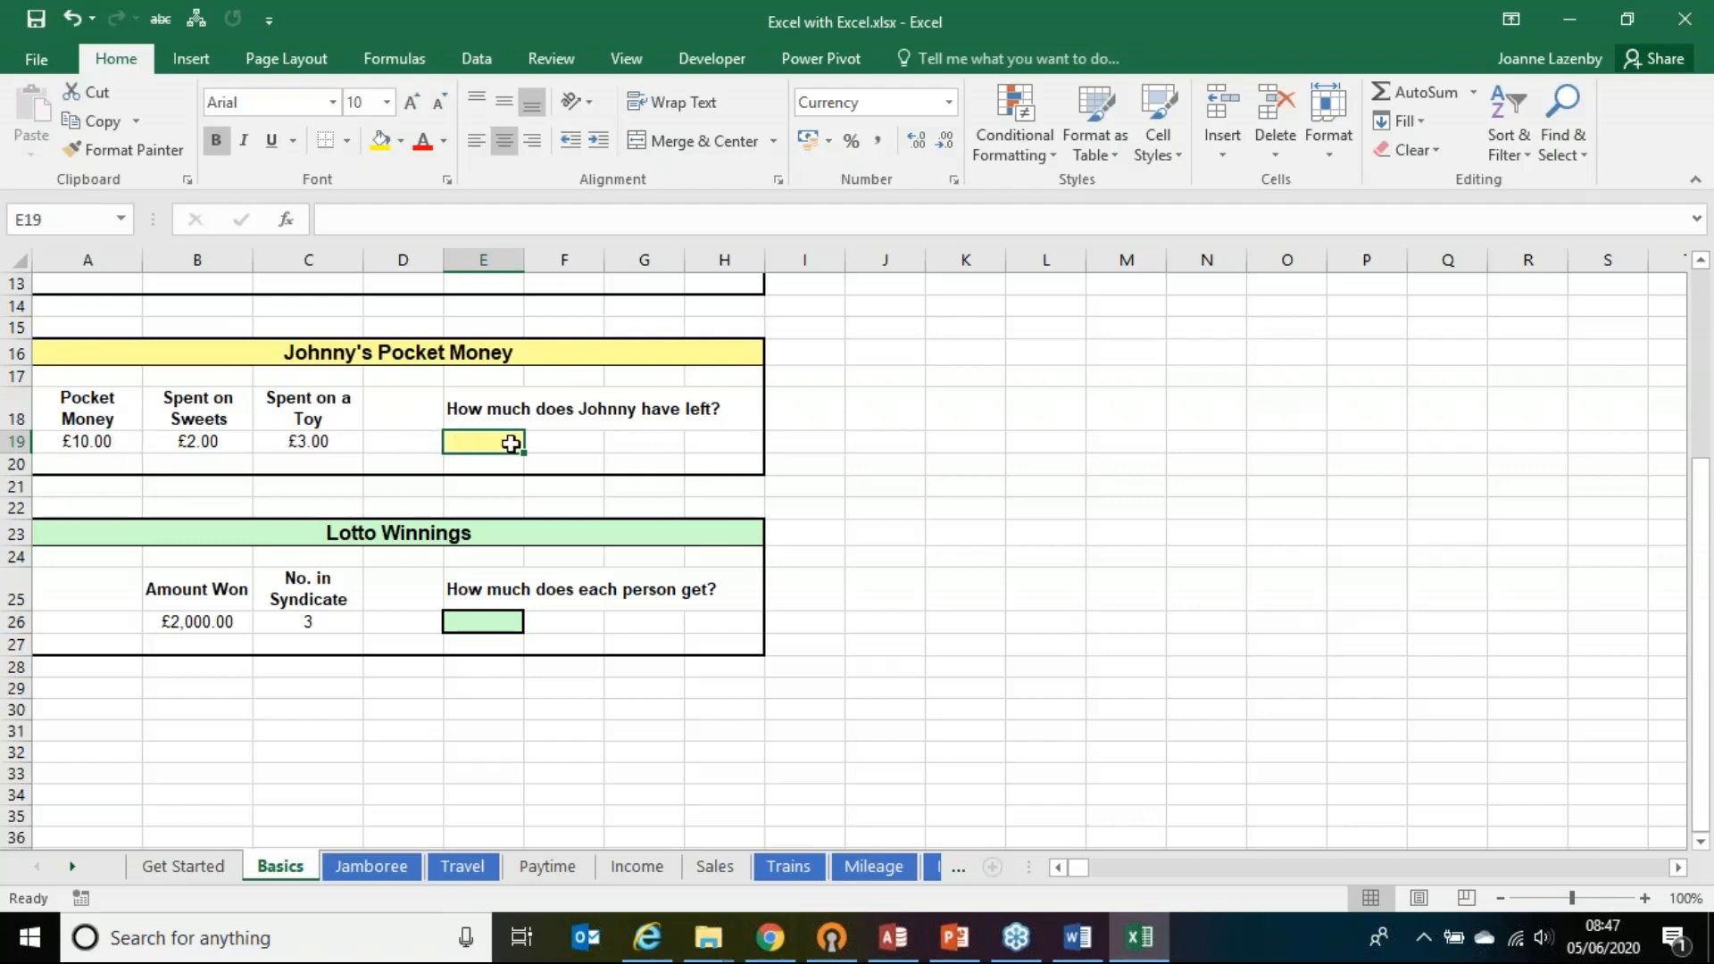
pyautogui.write('=')
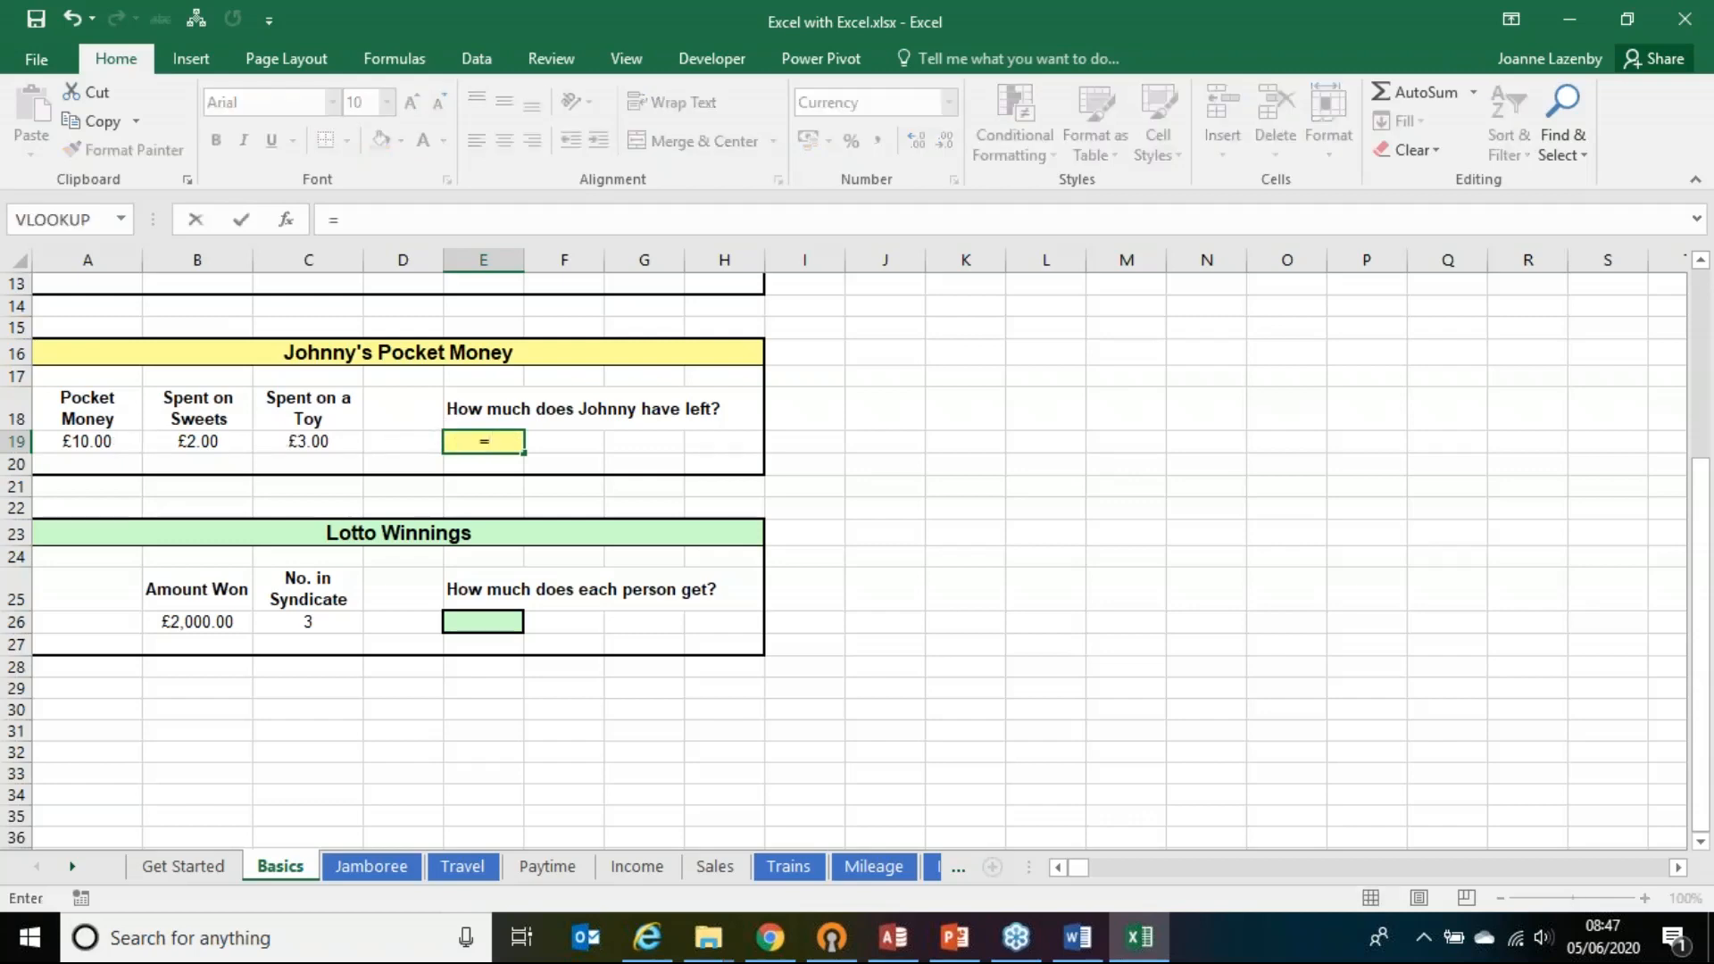
pyautogui.click(120, 441)
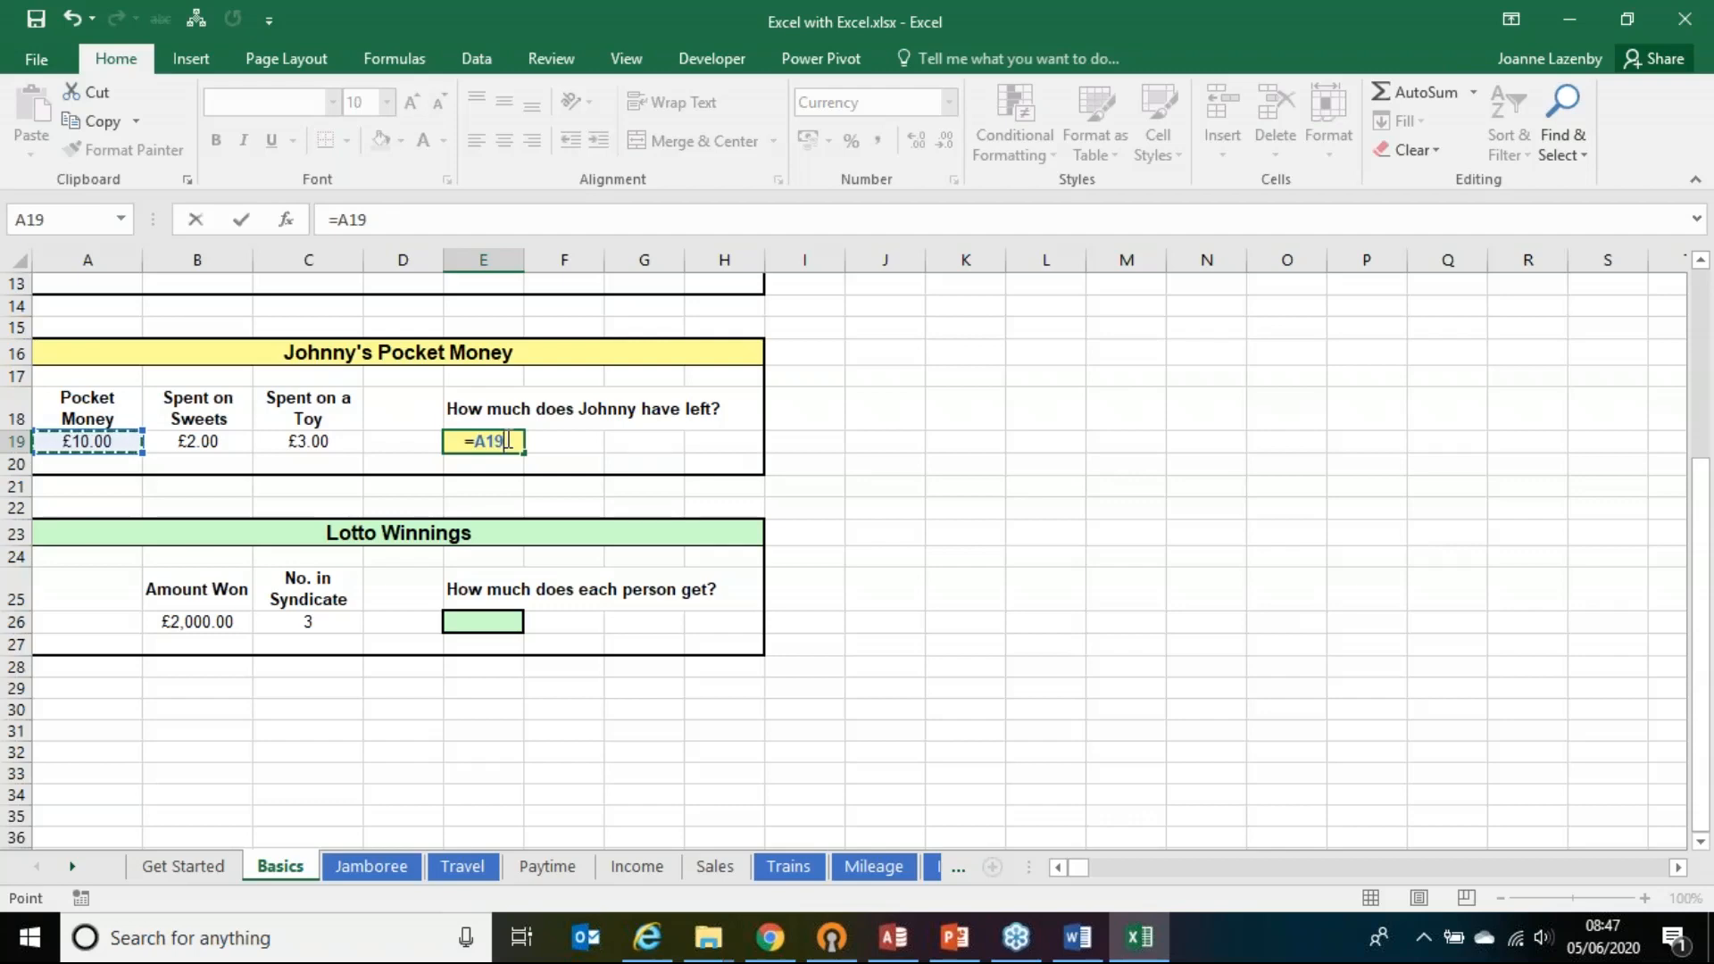
pyautogui.write('-')
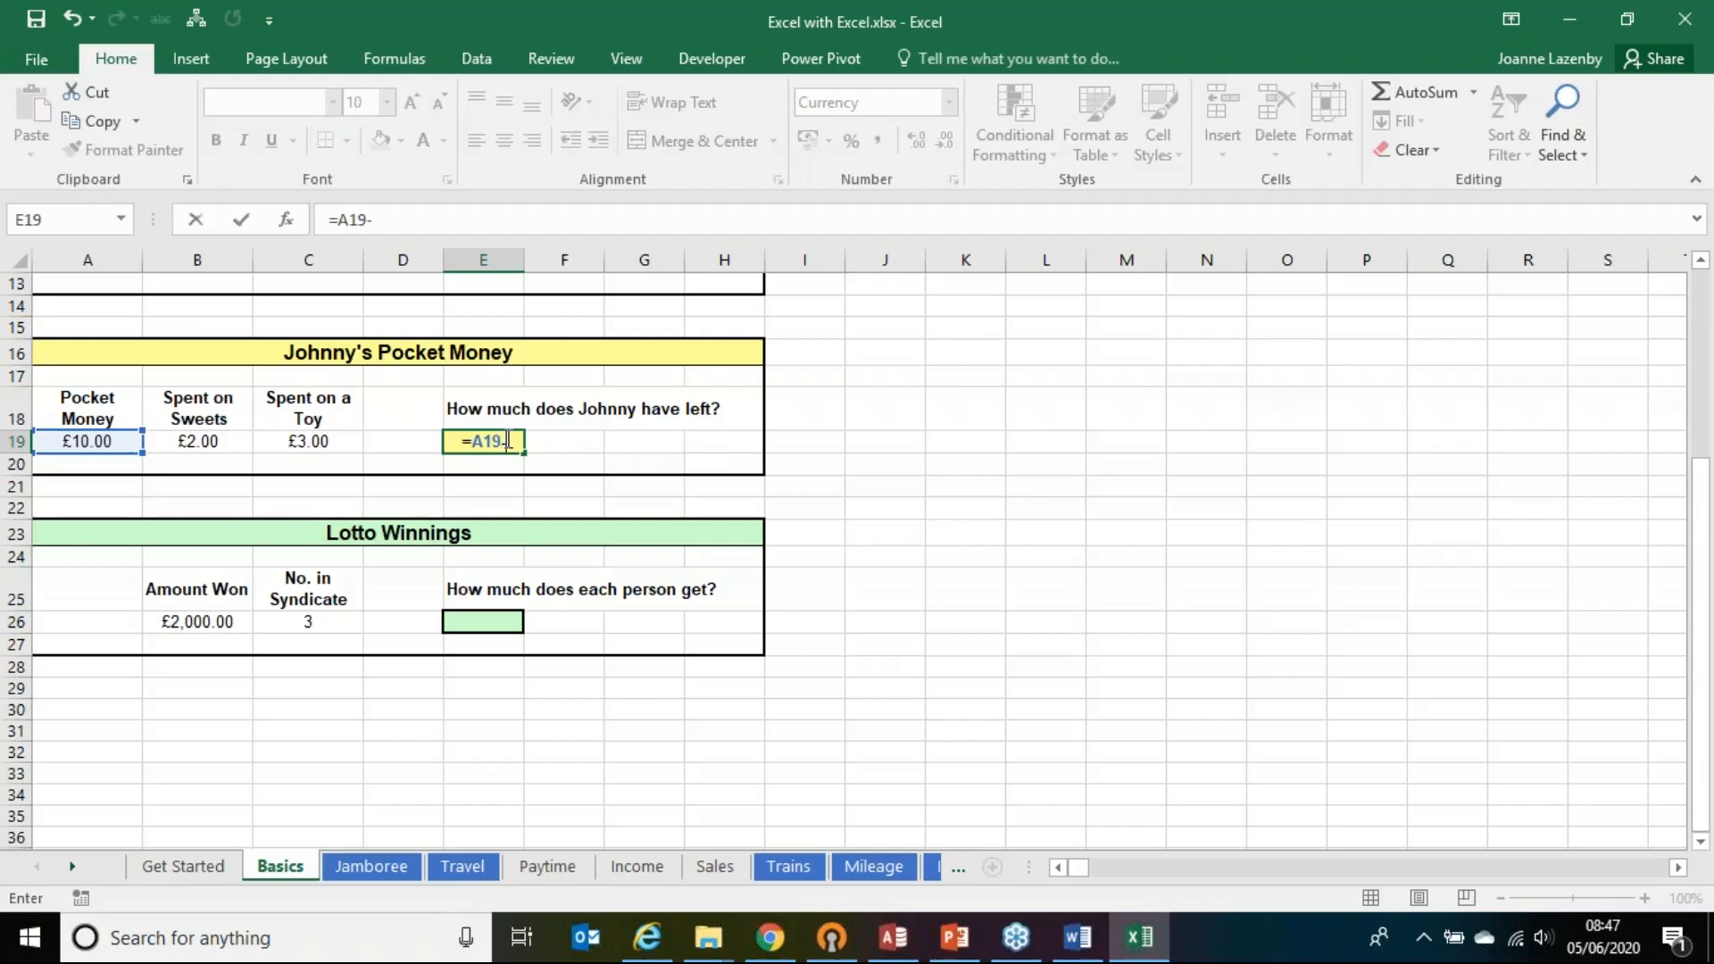
pyautogui.click(178, 438)
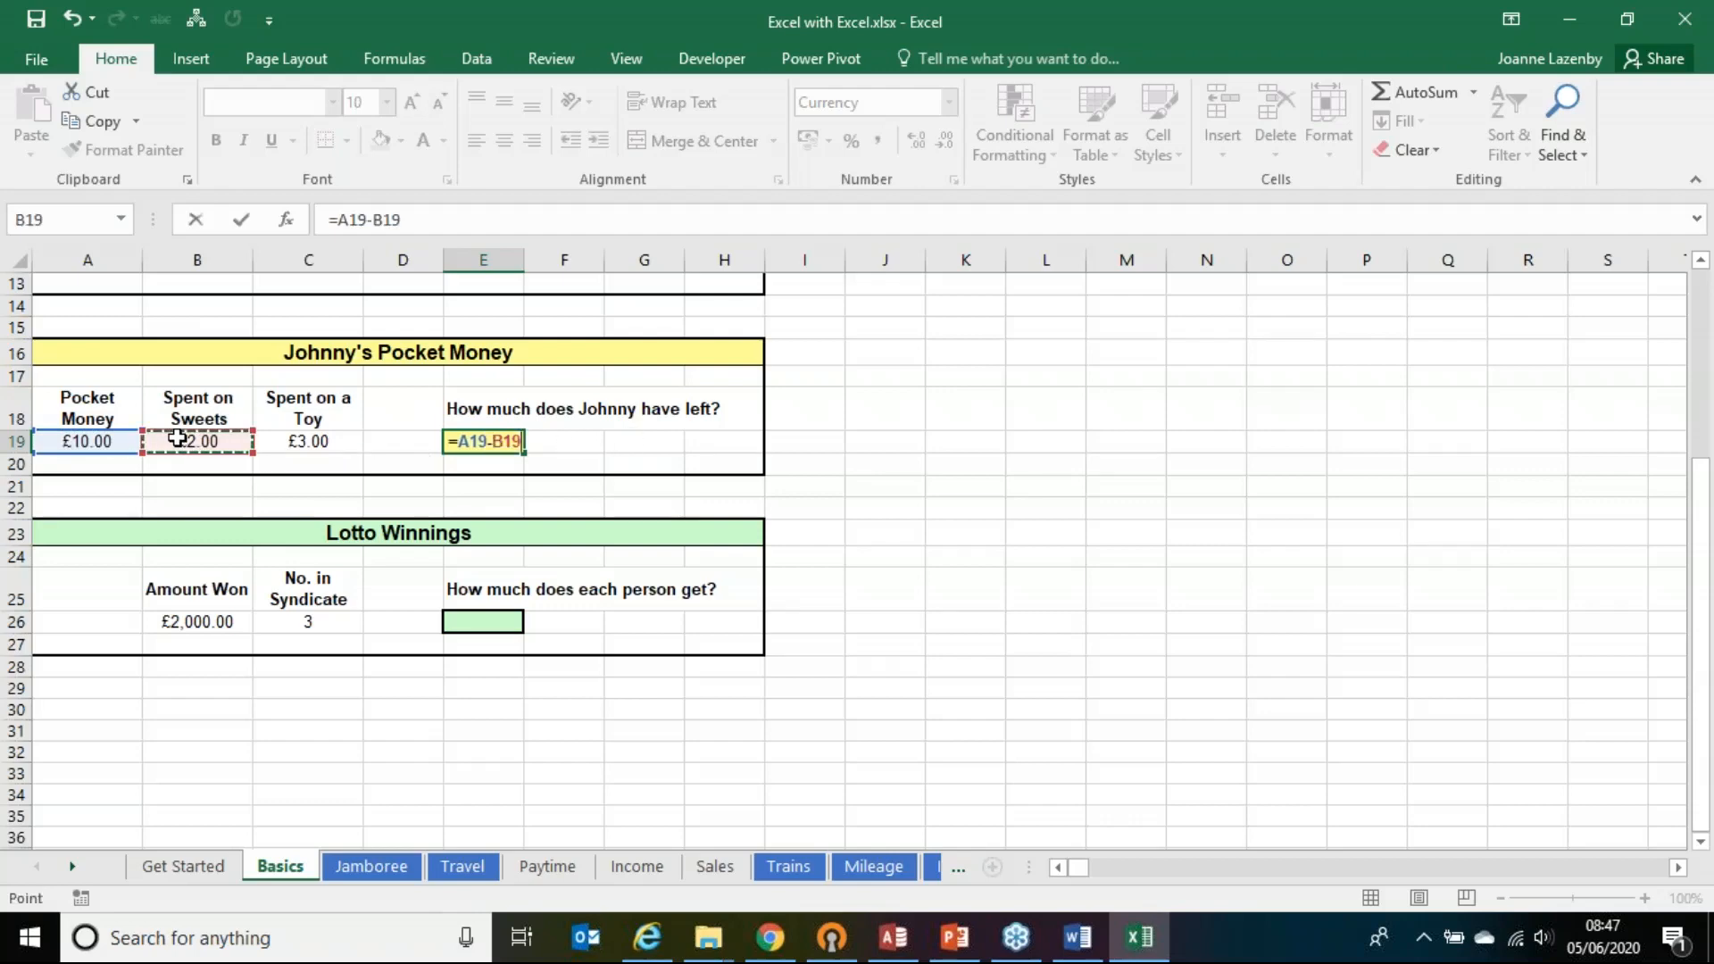
pyautogui.write('-')
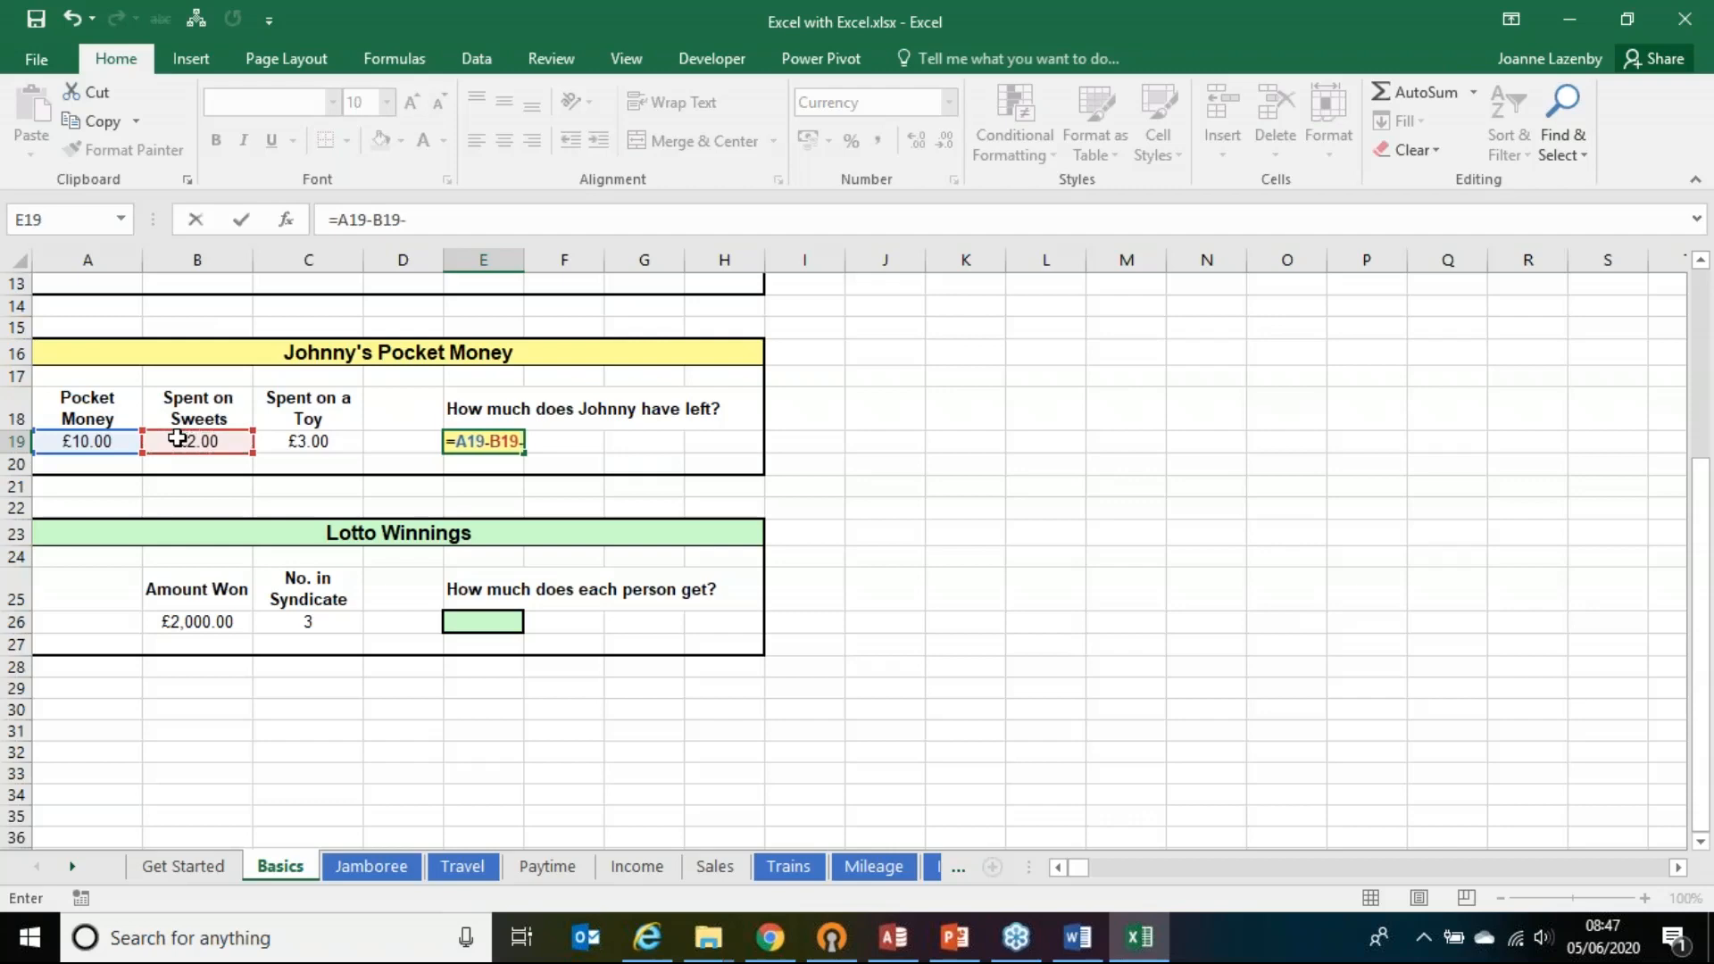
pyautogui.click(289, 439)
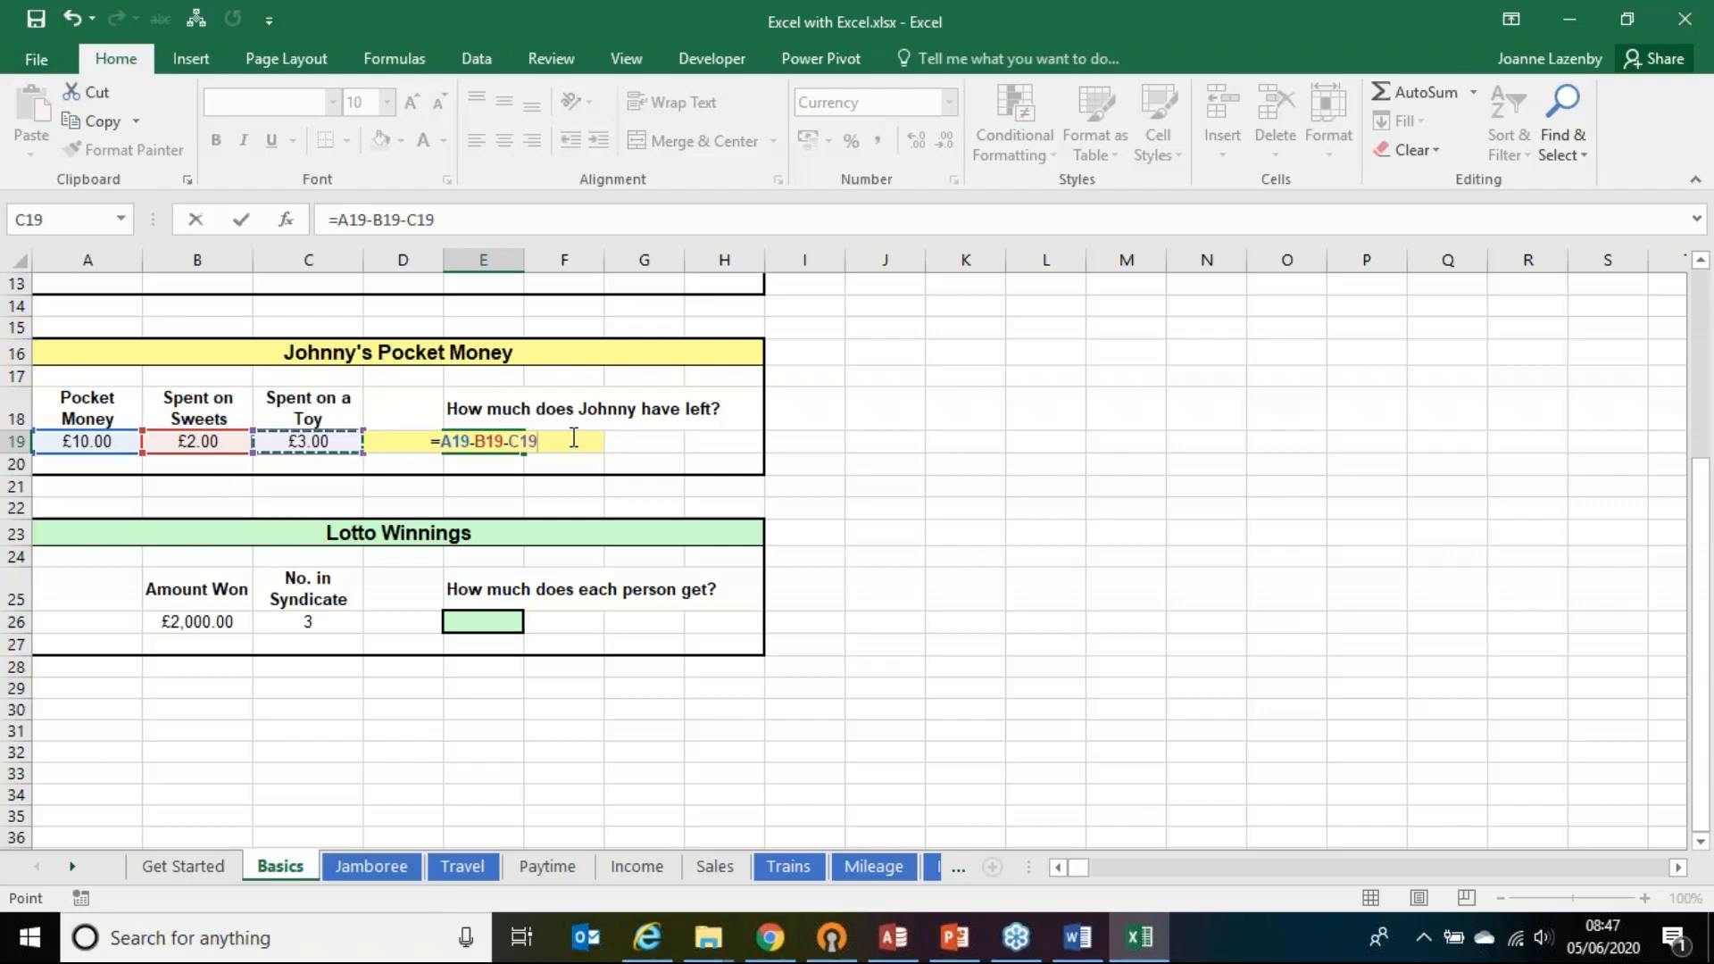
pyautogui.press('Return')
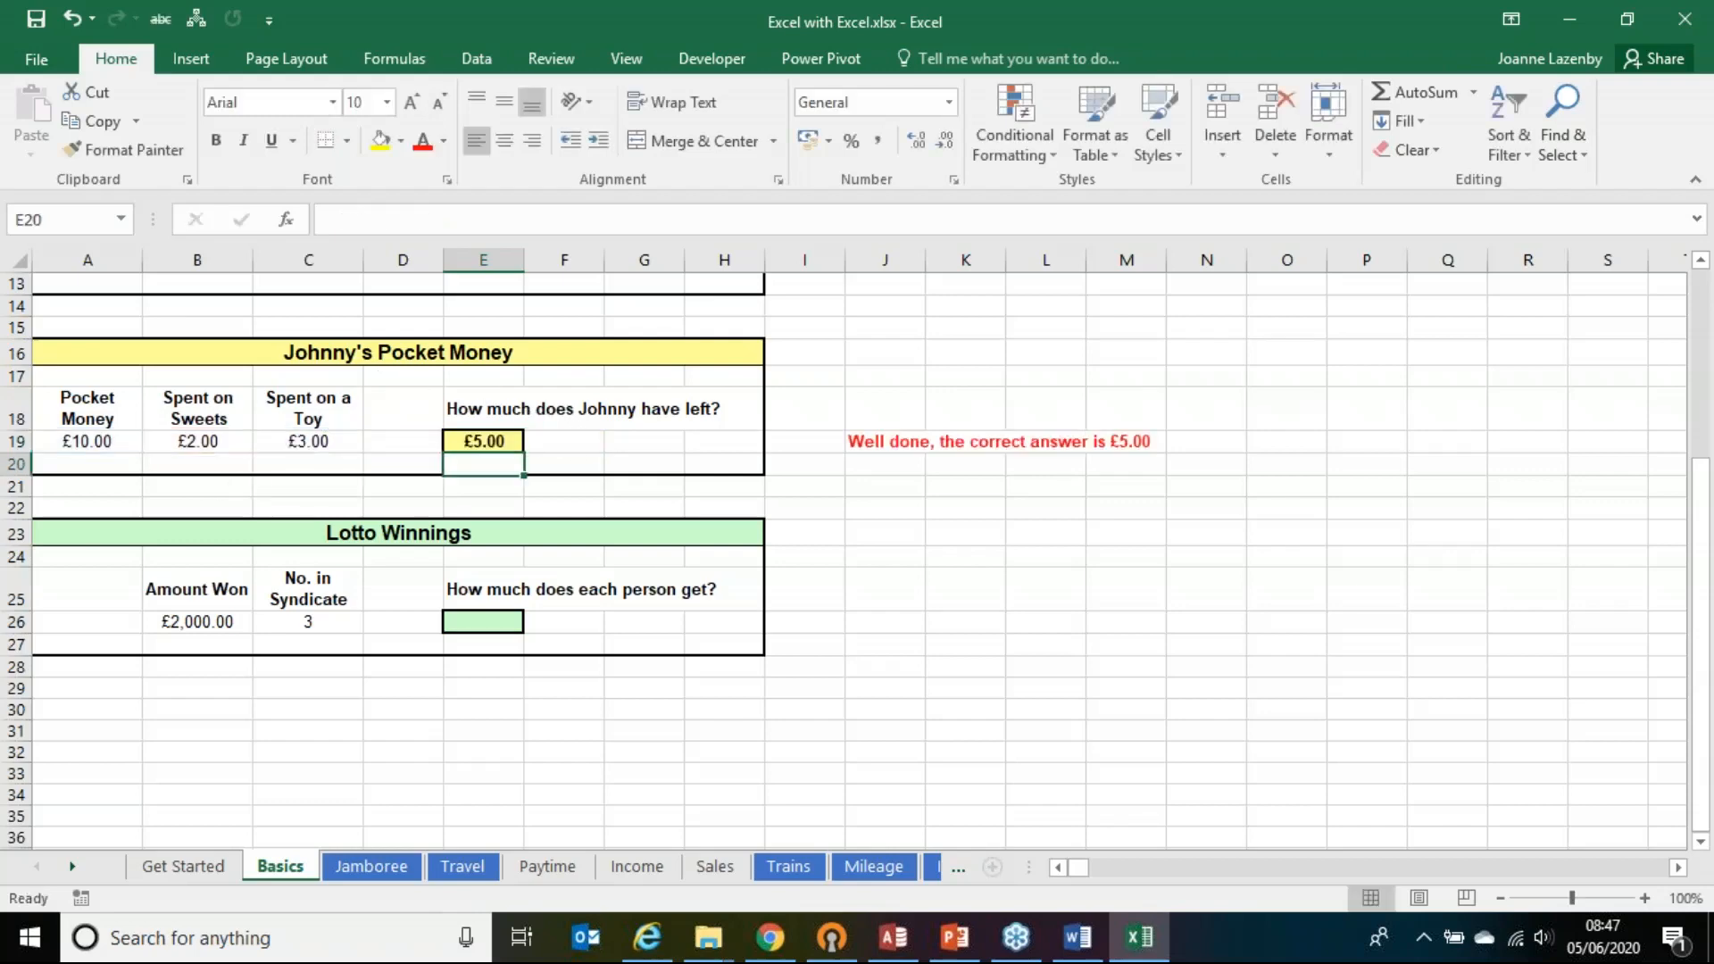
pyautogui.click(490, 446)
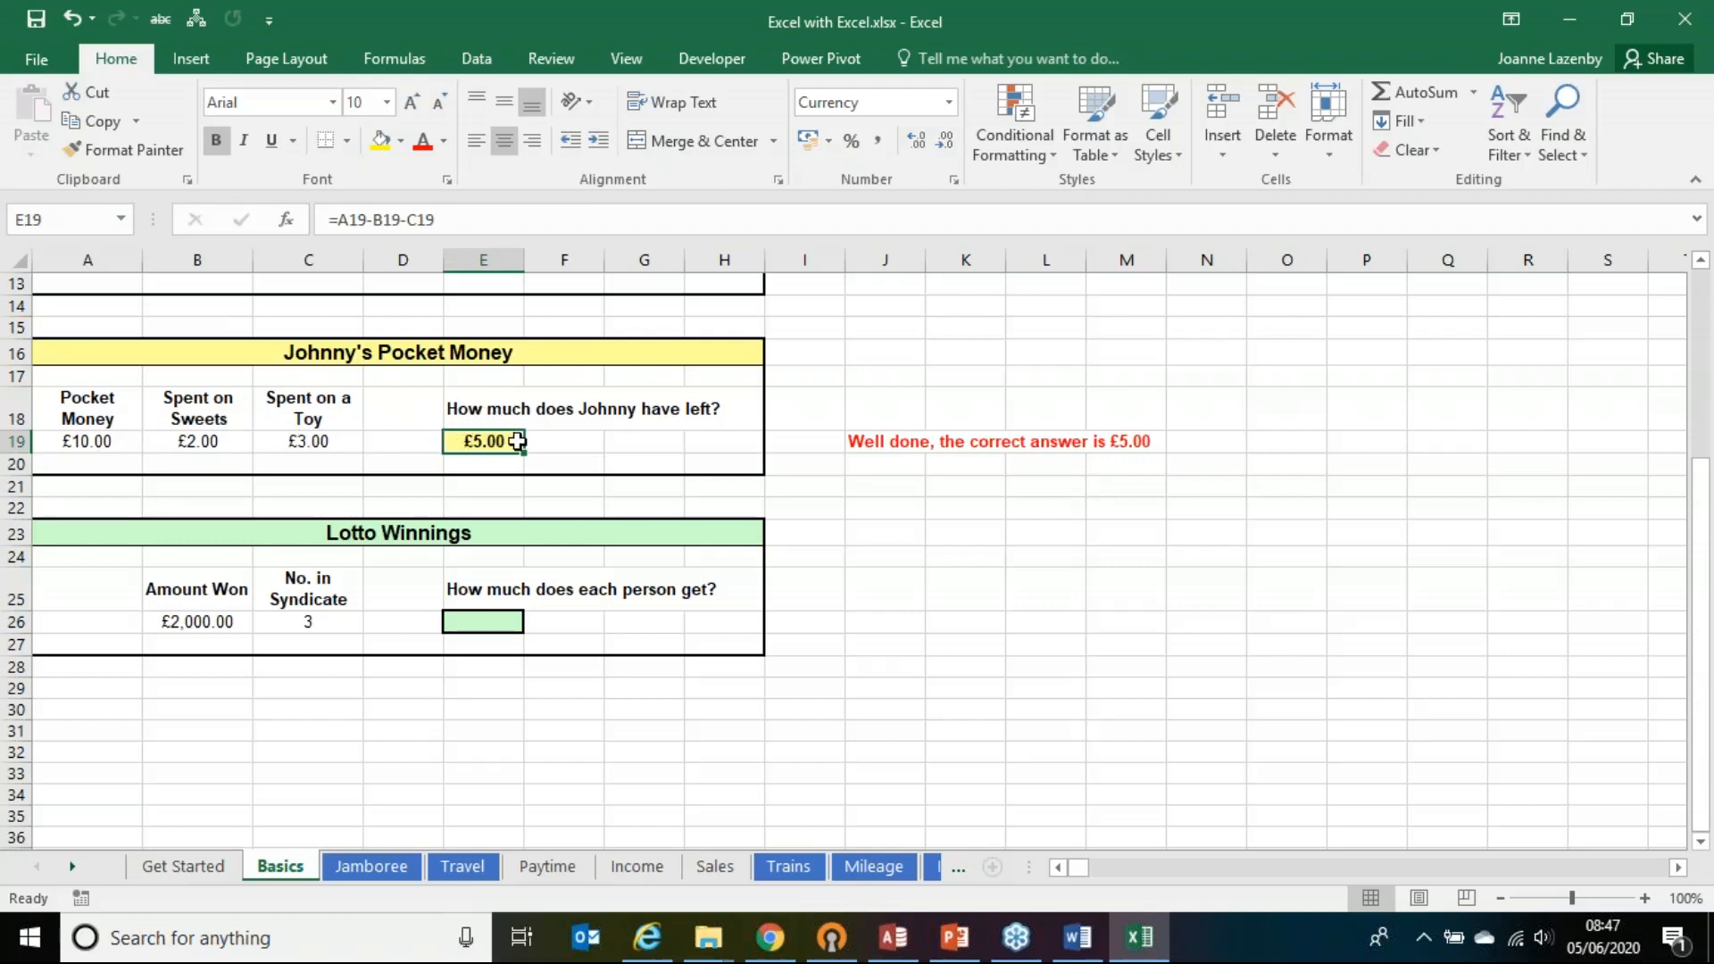
# Step: Enter the lotto share formula =B26/C26 in E26, stepping through the cells to pick both references
pyautogui.click(486, 622)
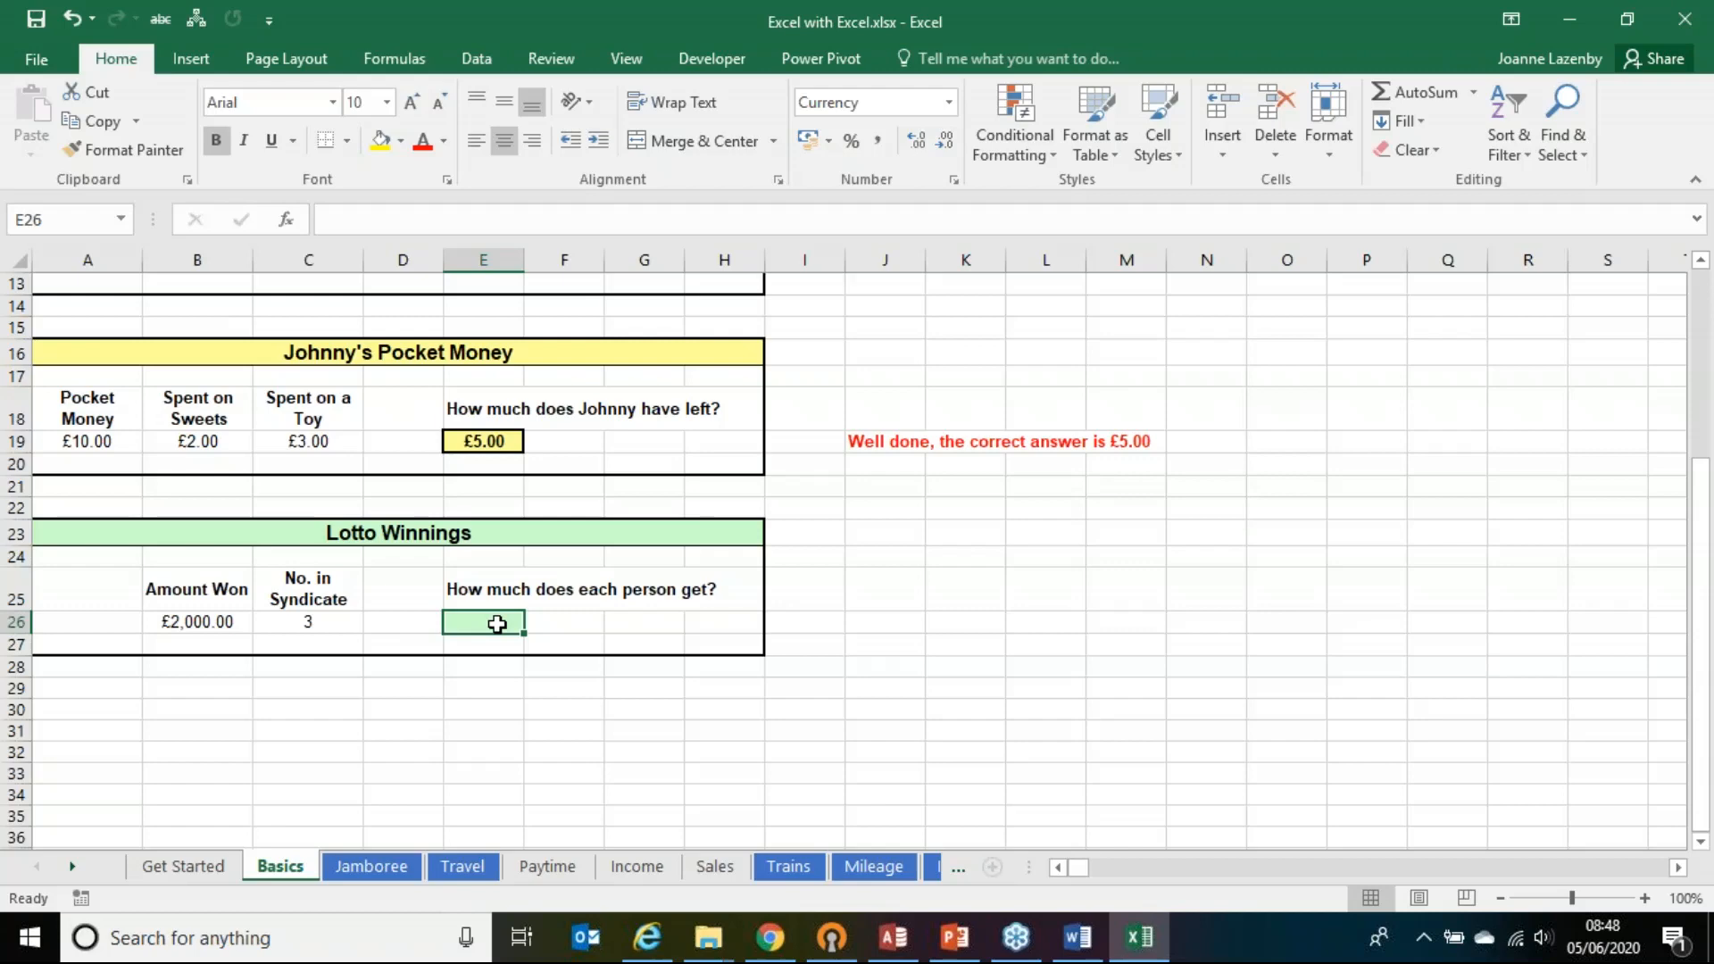
pyautogui.write('=')
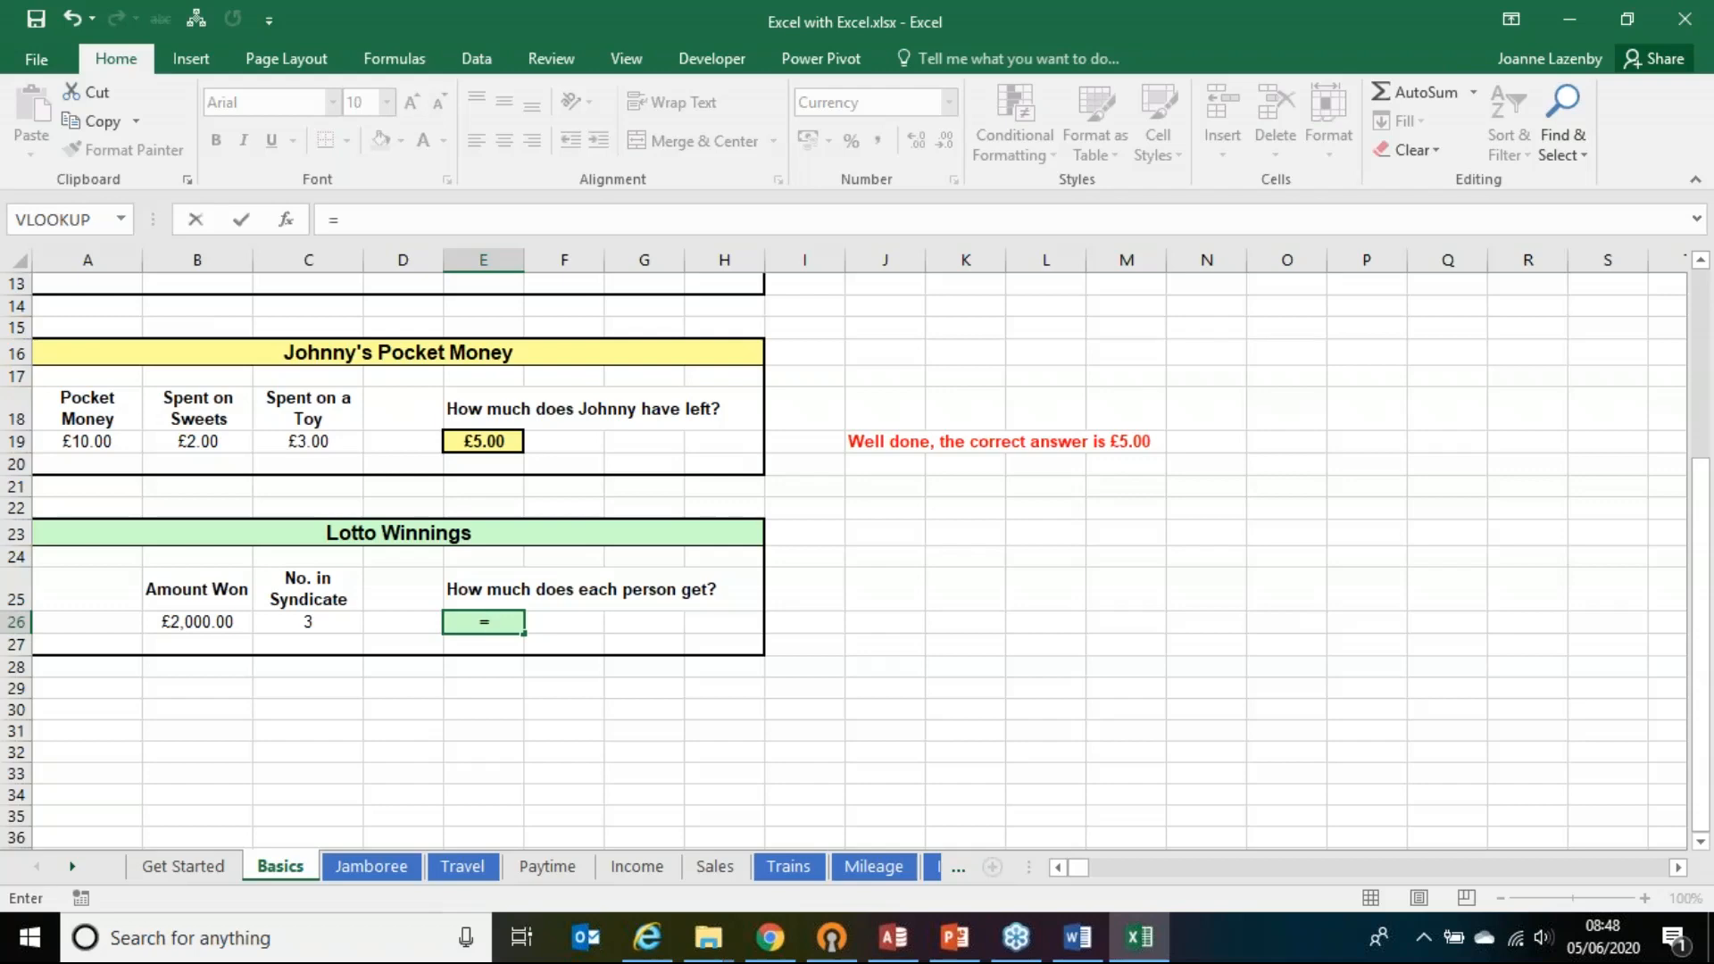
pyautogui.press('Right')
pyautogui.press('Up')
pyautogui.press('Right')
pyautogui.press('Up')
pyautogui.press('Left')
pyautogui.press('Left')
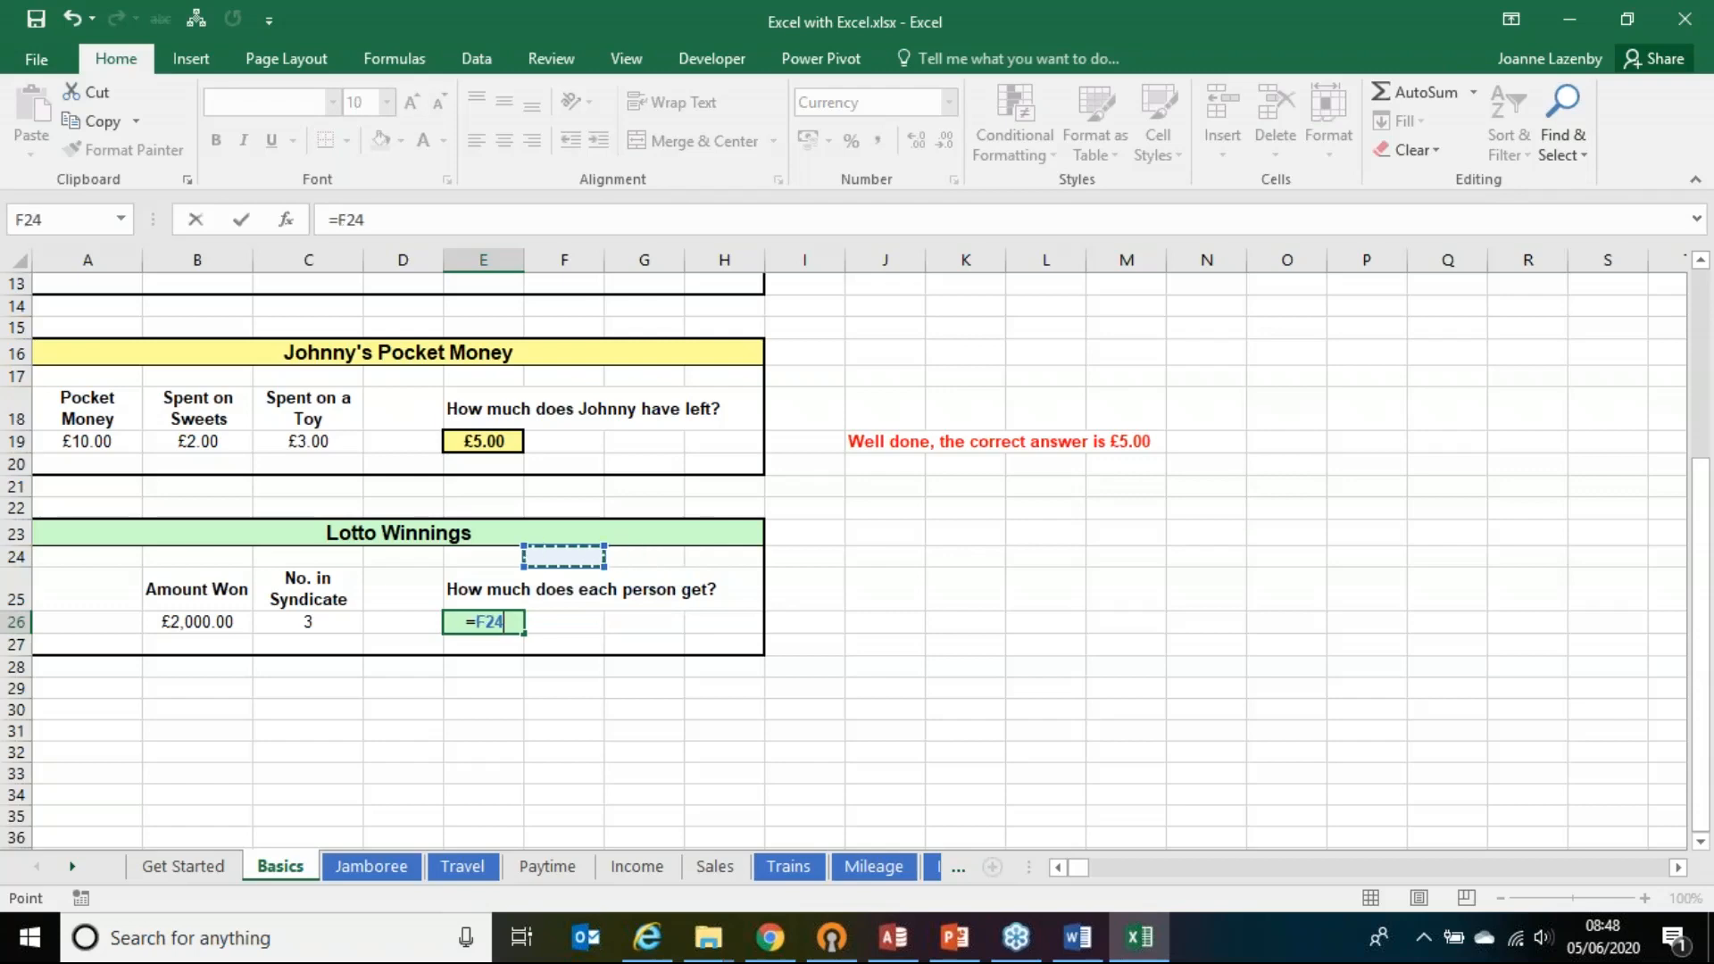
pyautogui.press('Left')
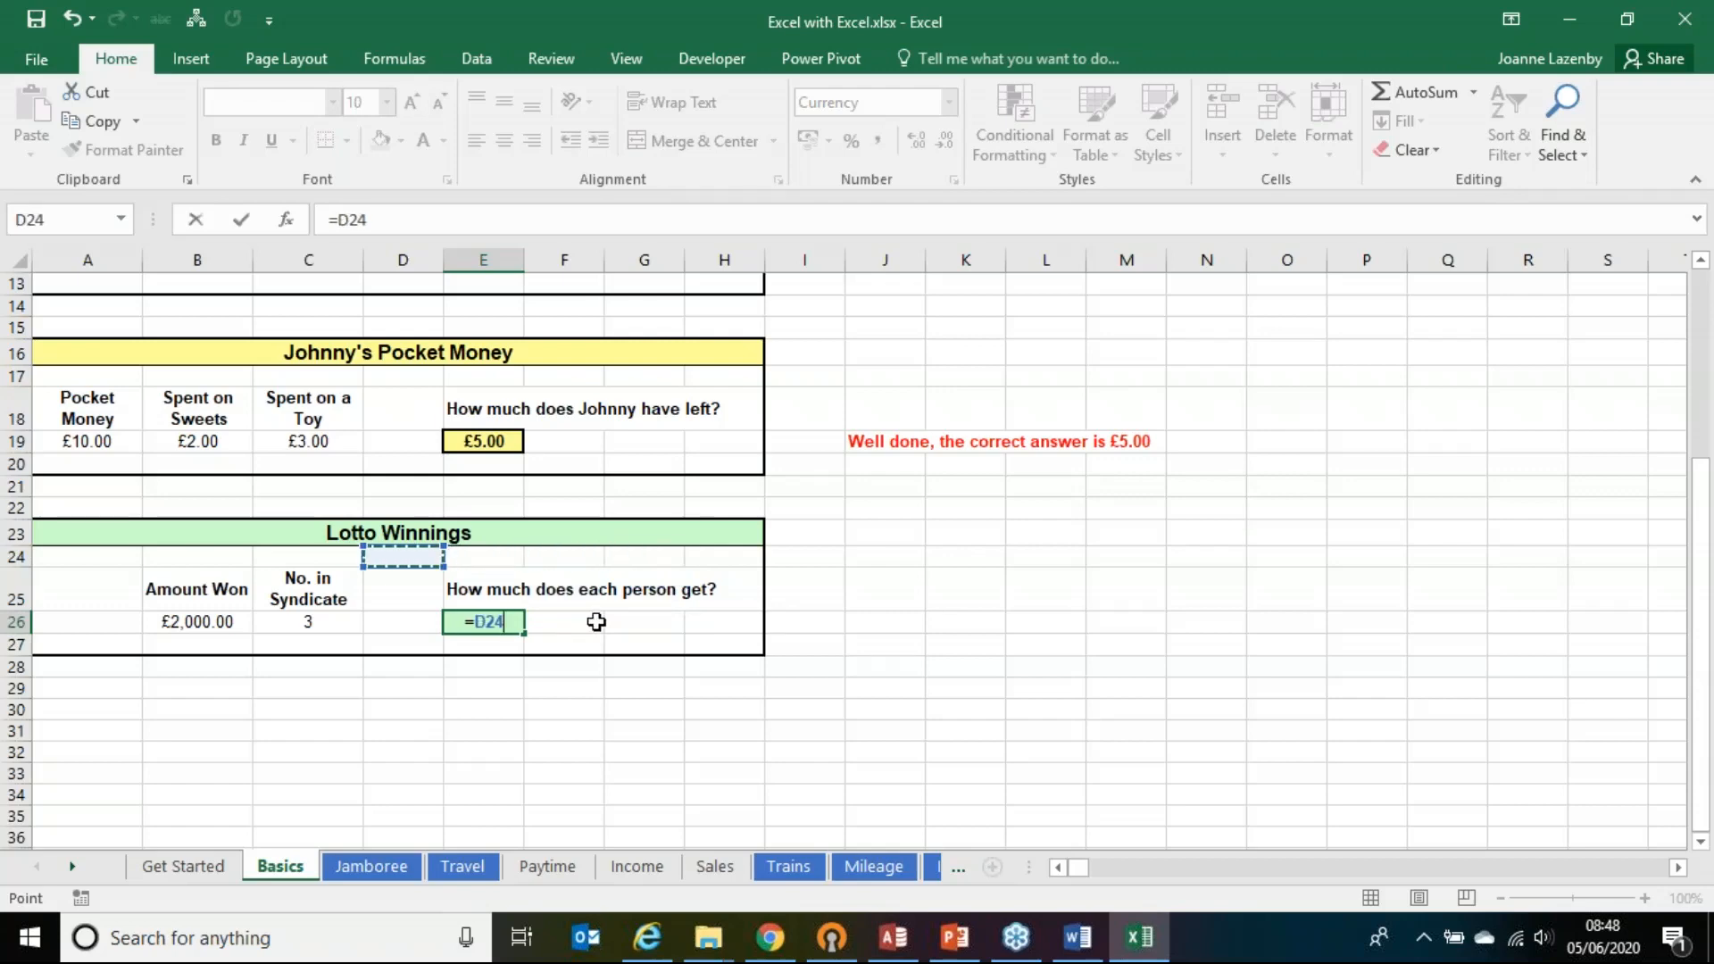
pyautogui.press('Left')
pyautogui.press('Down')
pyautogui.press('Down')
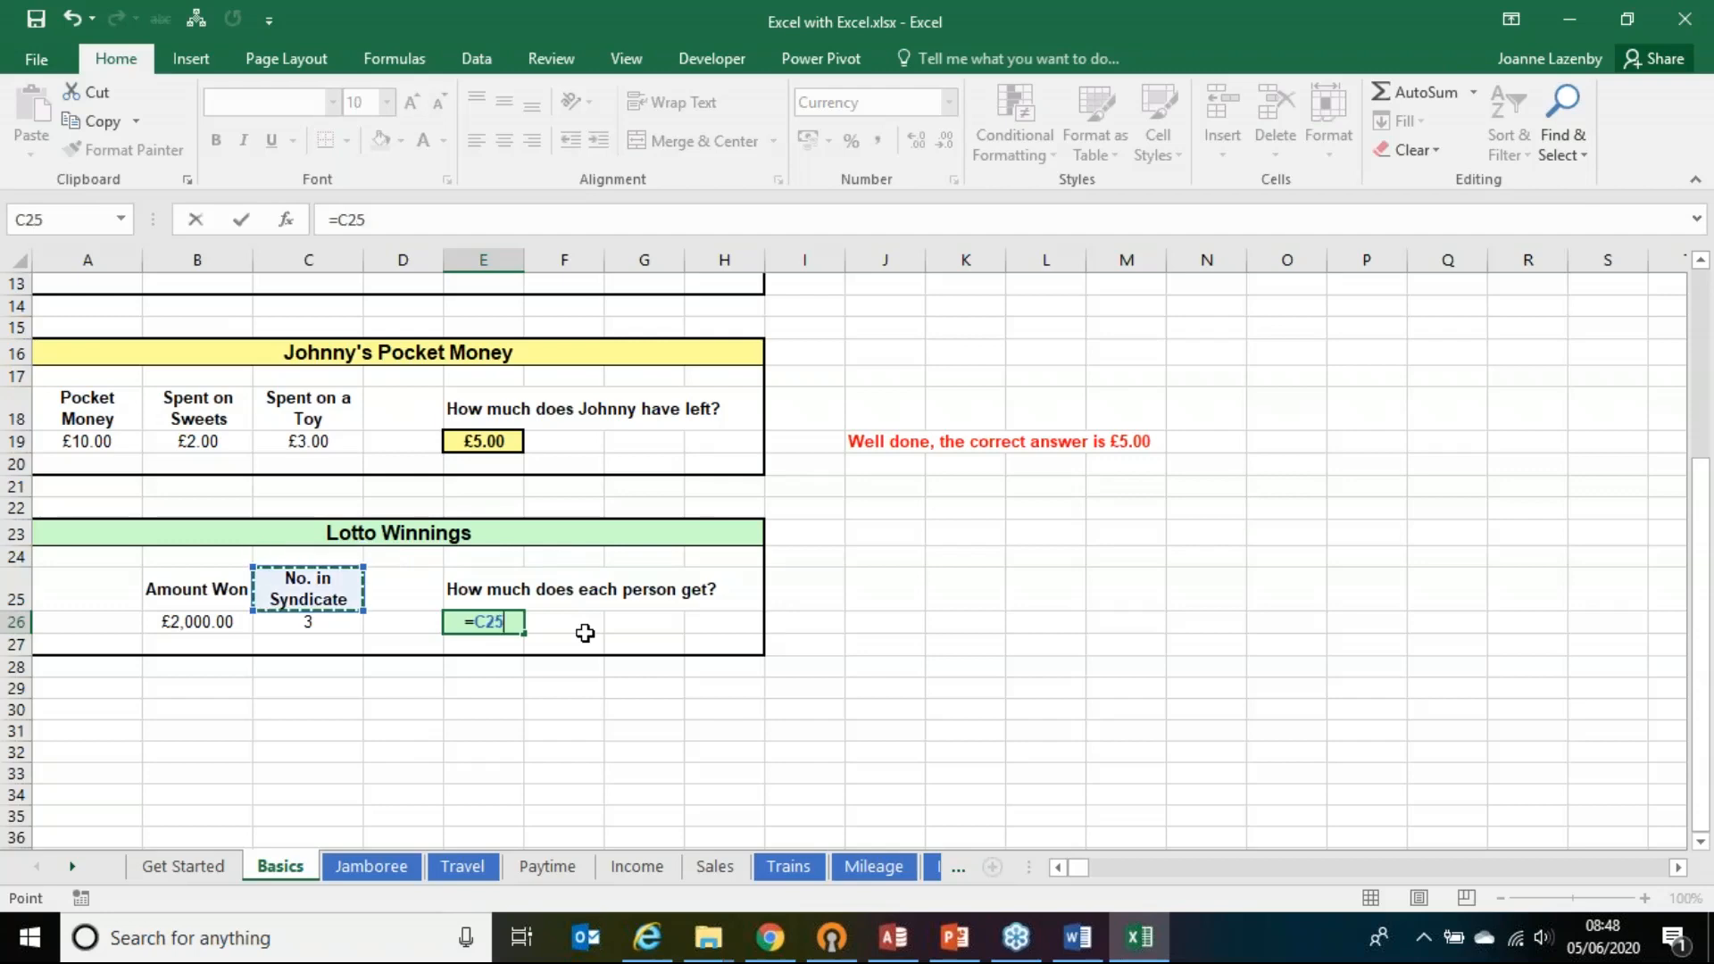
pyautogui.press('Left')
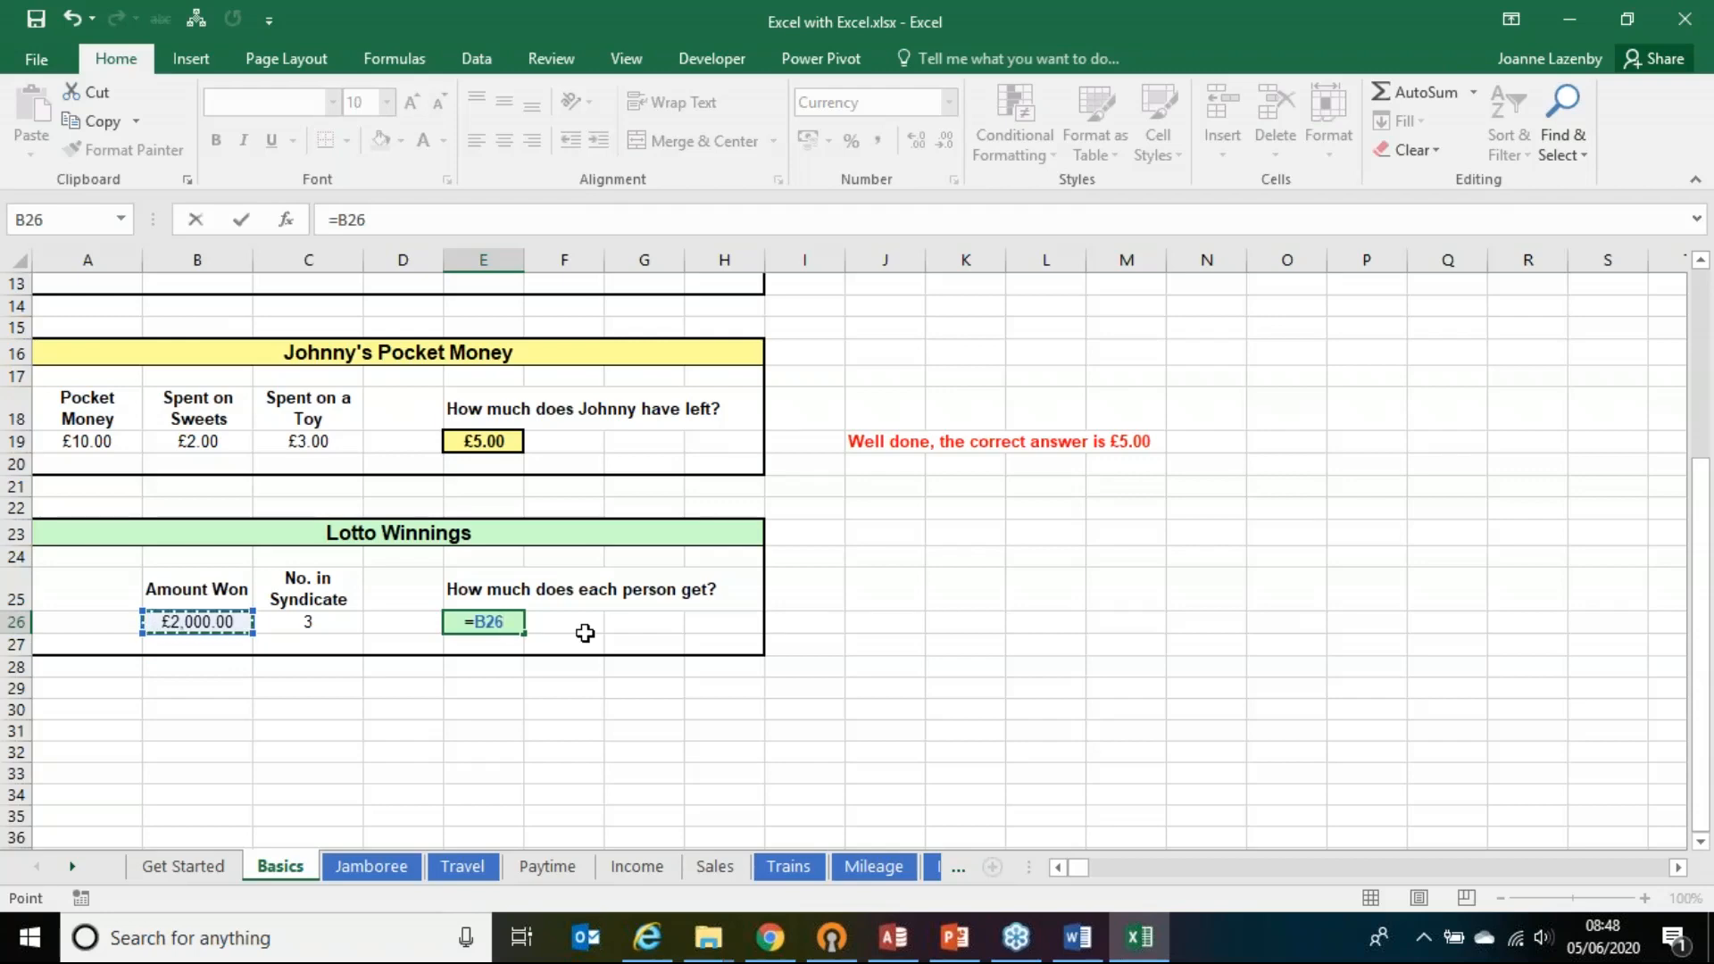
pyautogui.write('/')
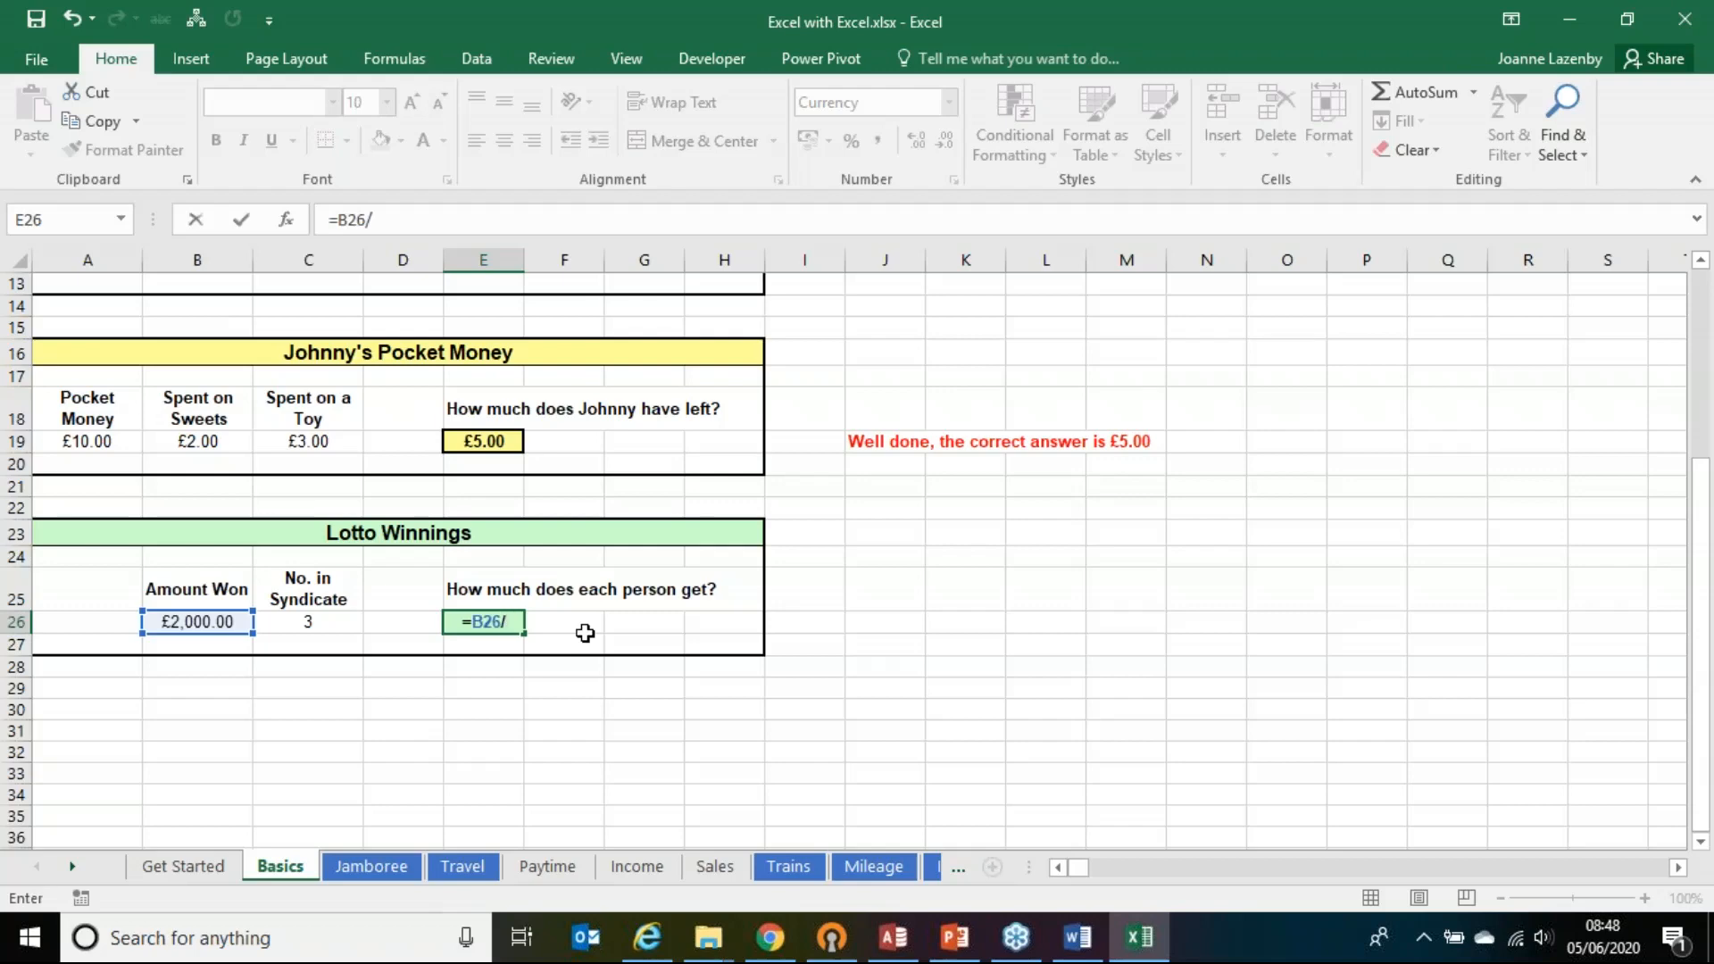
pyautogui.click(572, 591)
pyautogui.press('Left')
pyautogui.press('Left')
pyautogui.press('Down')
pyautogui.press('Down')
pyautogui.press('Down')
pyautogui.press('Left')
pyautogui.press('Up')
pyautogui.press('Up')
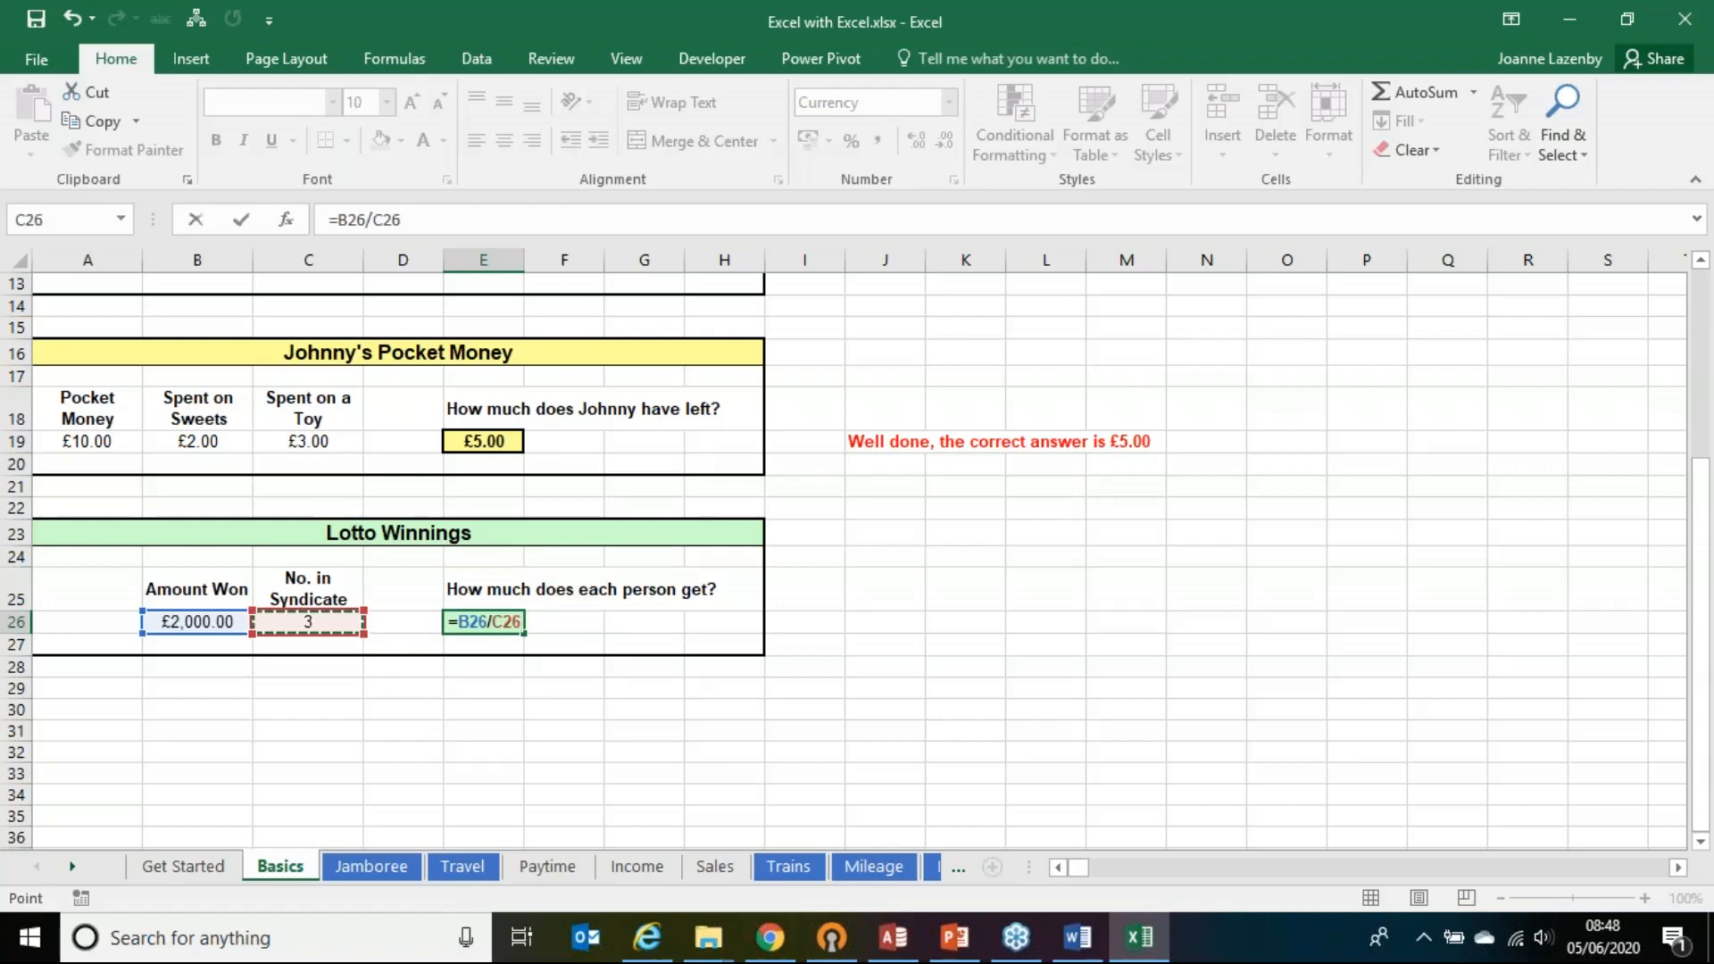
pyautogui.press('Return')
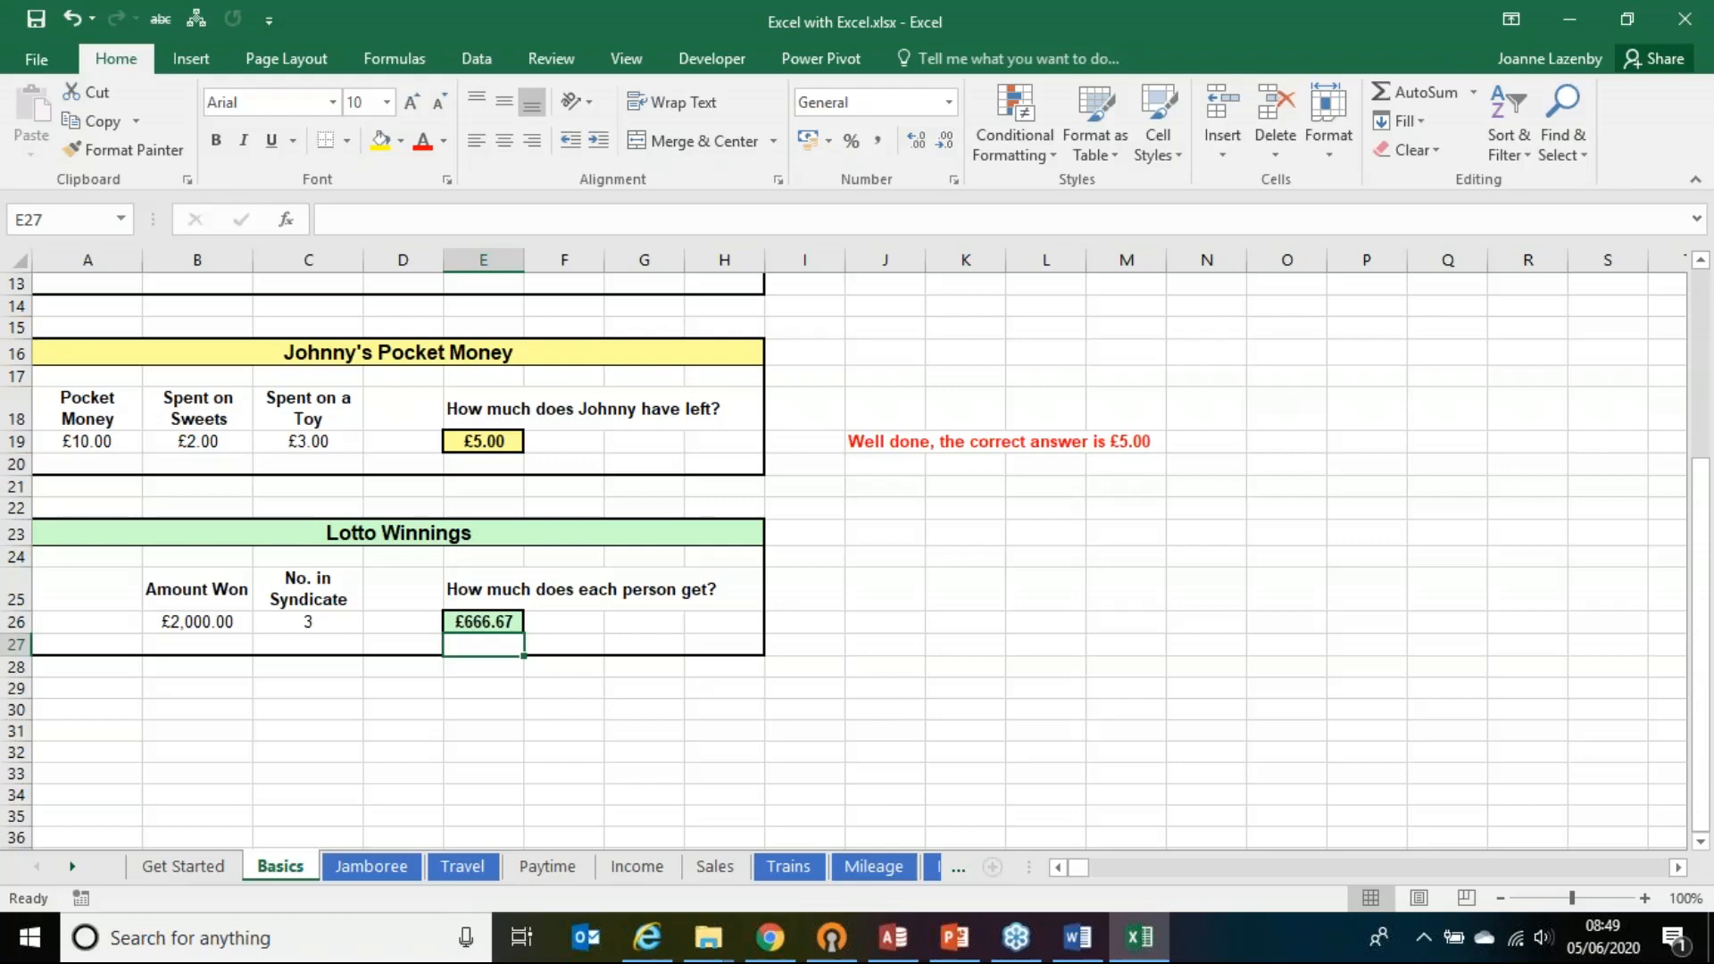
# Step: Open the Jamboree sheet of the workbook
pyautogui.hotkey('alt', 'Tab')
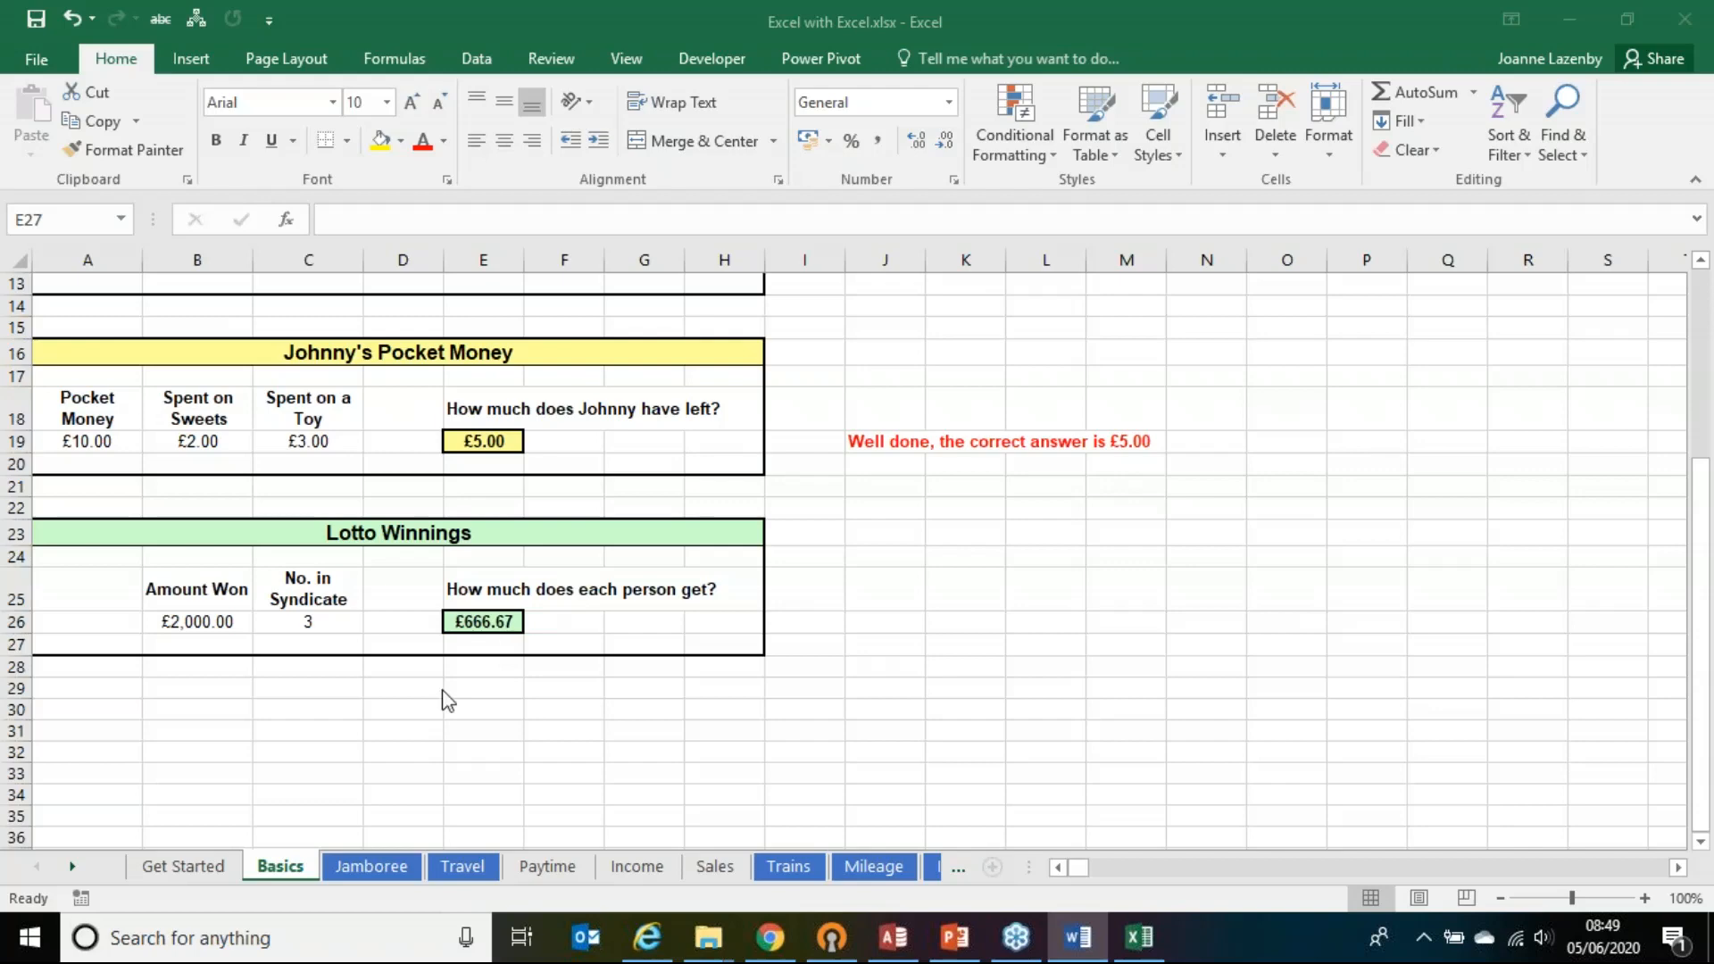
pyautogui.click(362, 870)
pyautogui.click(362, 870)
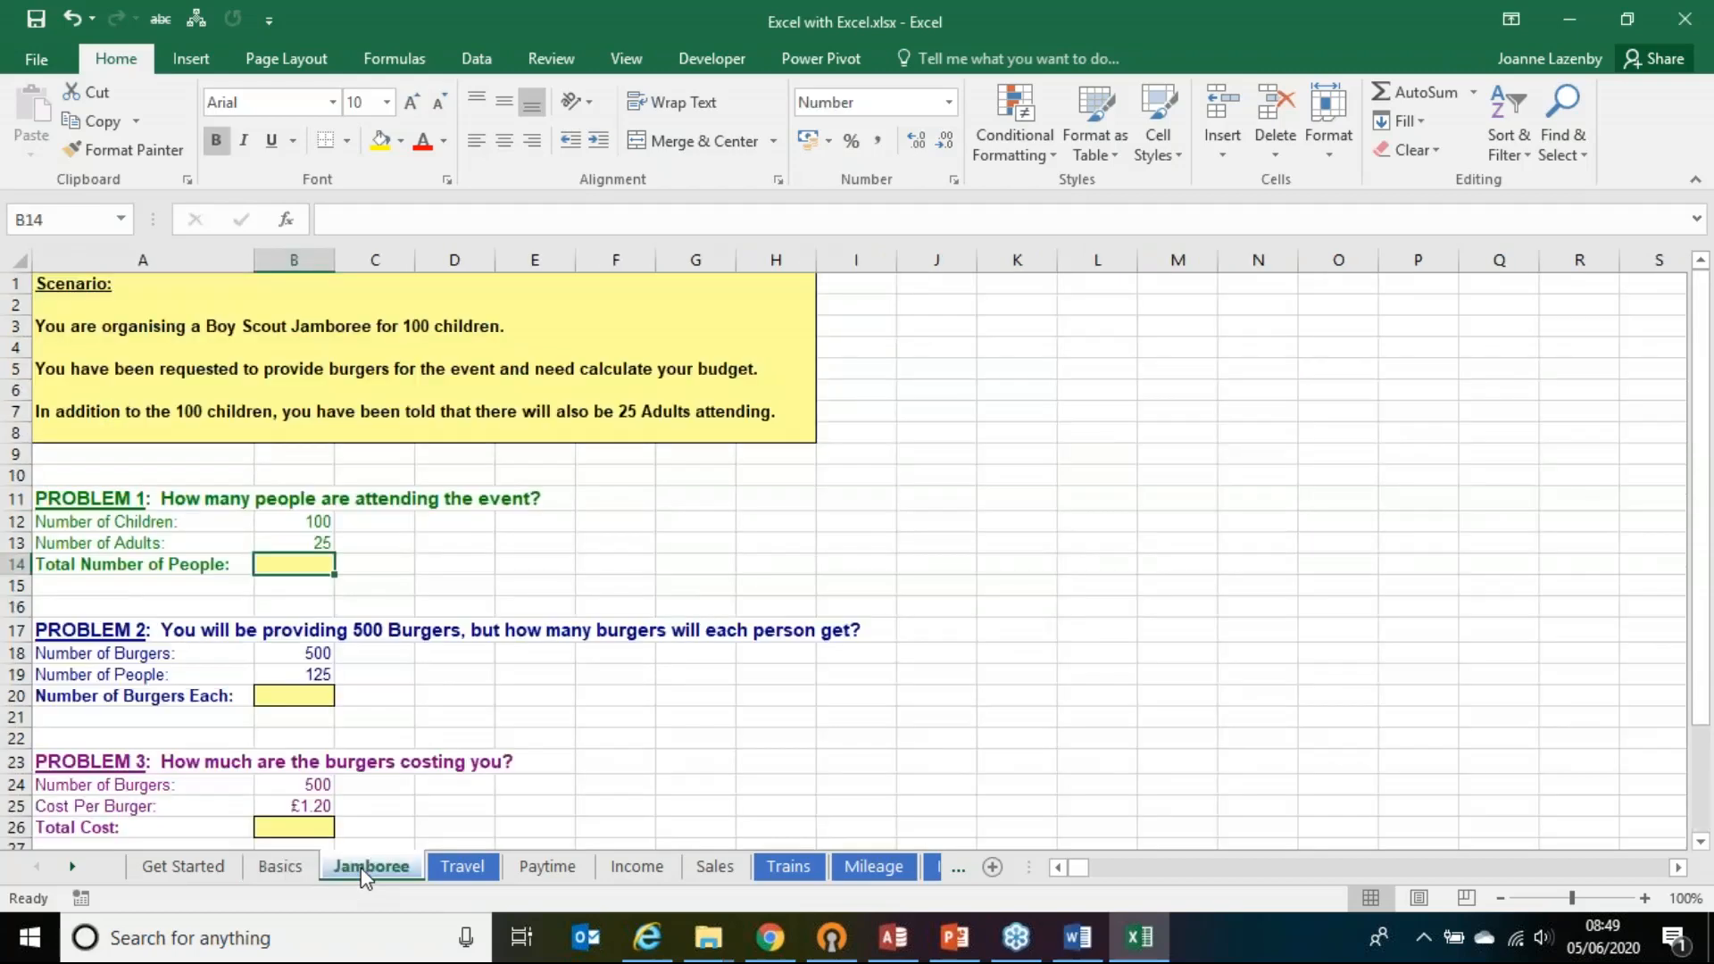
# Step: View the Travel sheet, and open the Paytime sheet with its Playtime table at a larger zoom
pyautogui.click(461, 867)
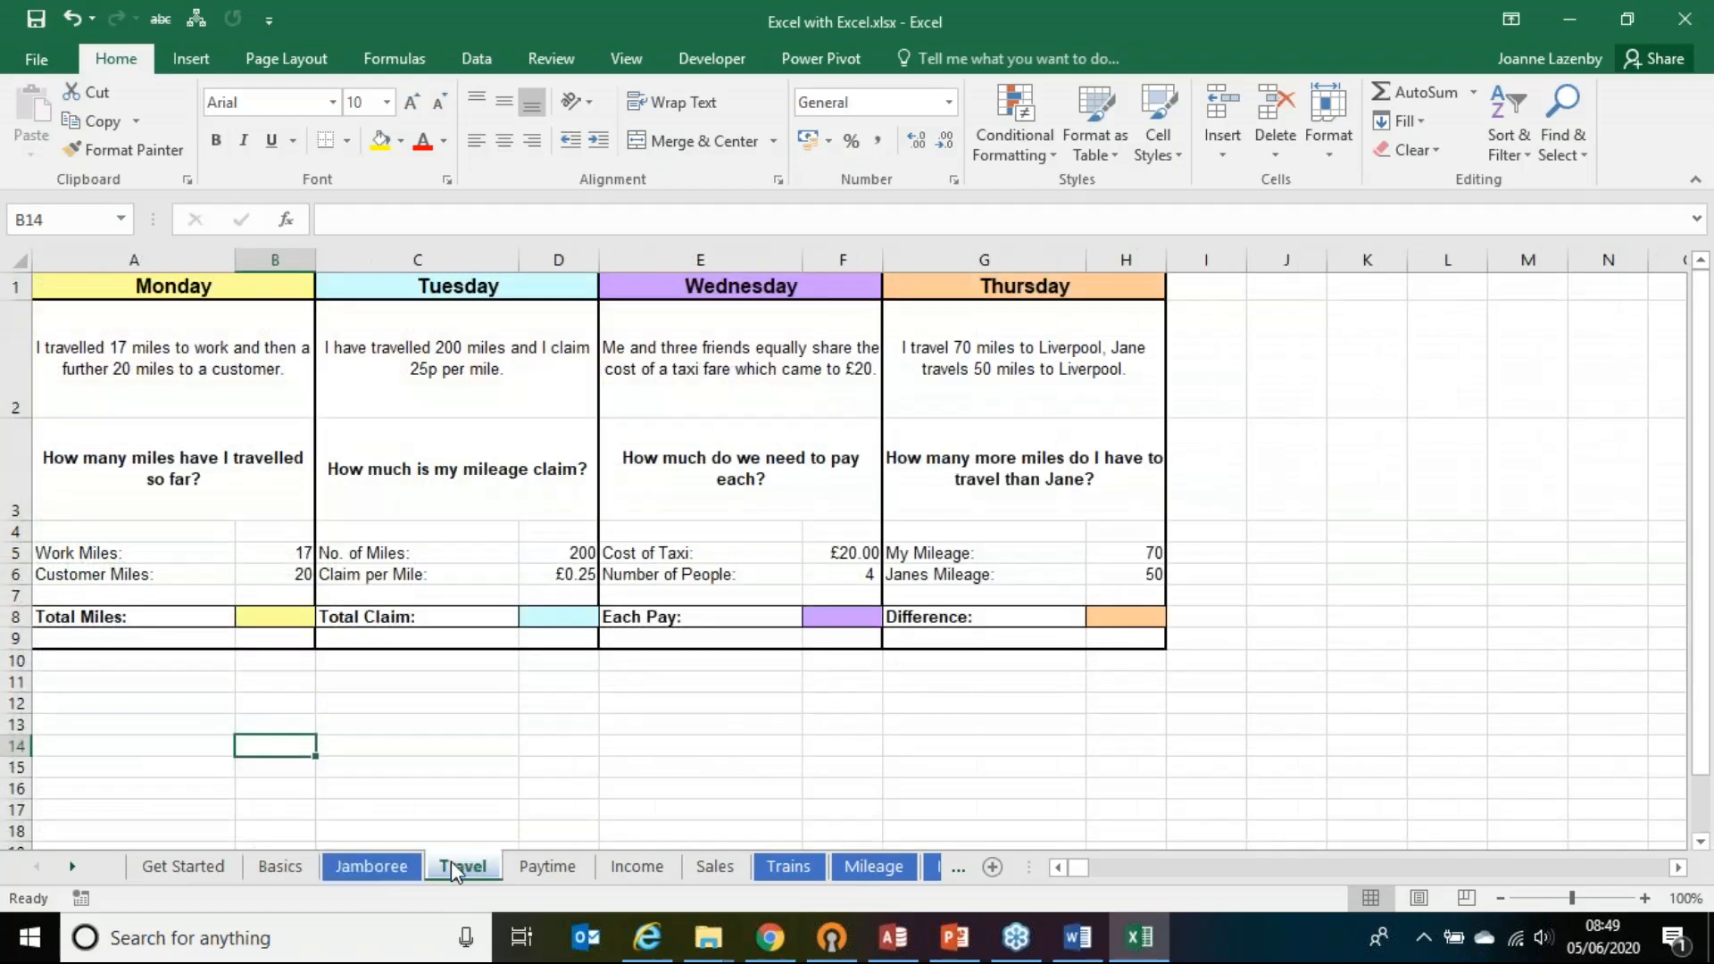
pyautogui.click(566, 875)
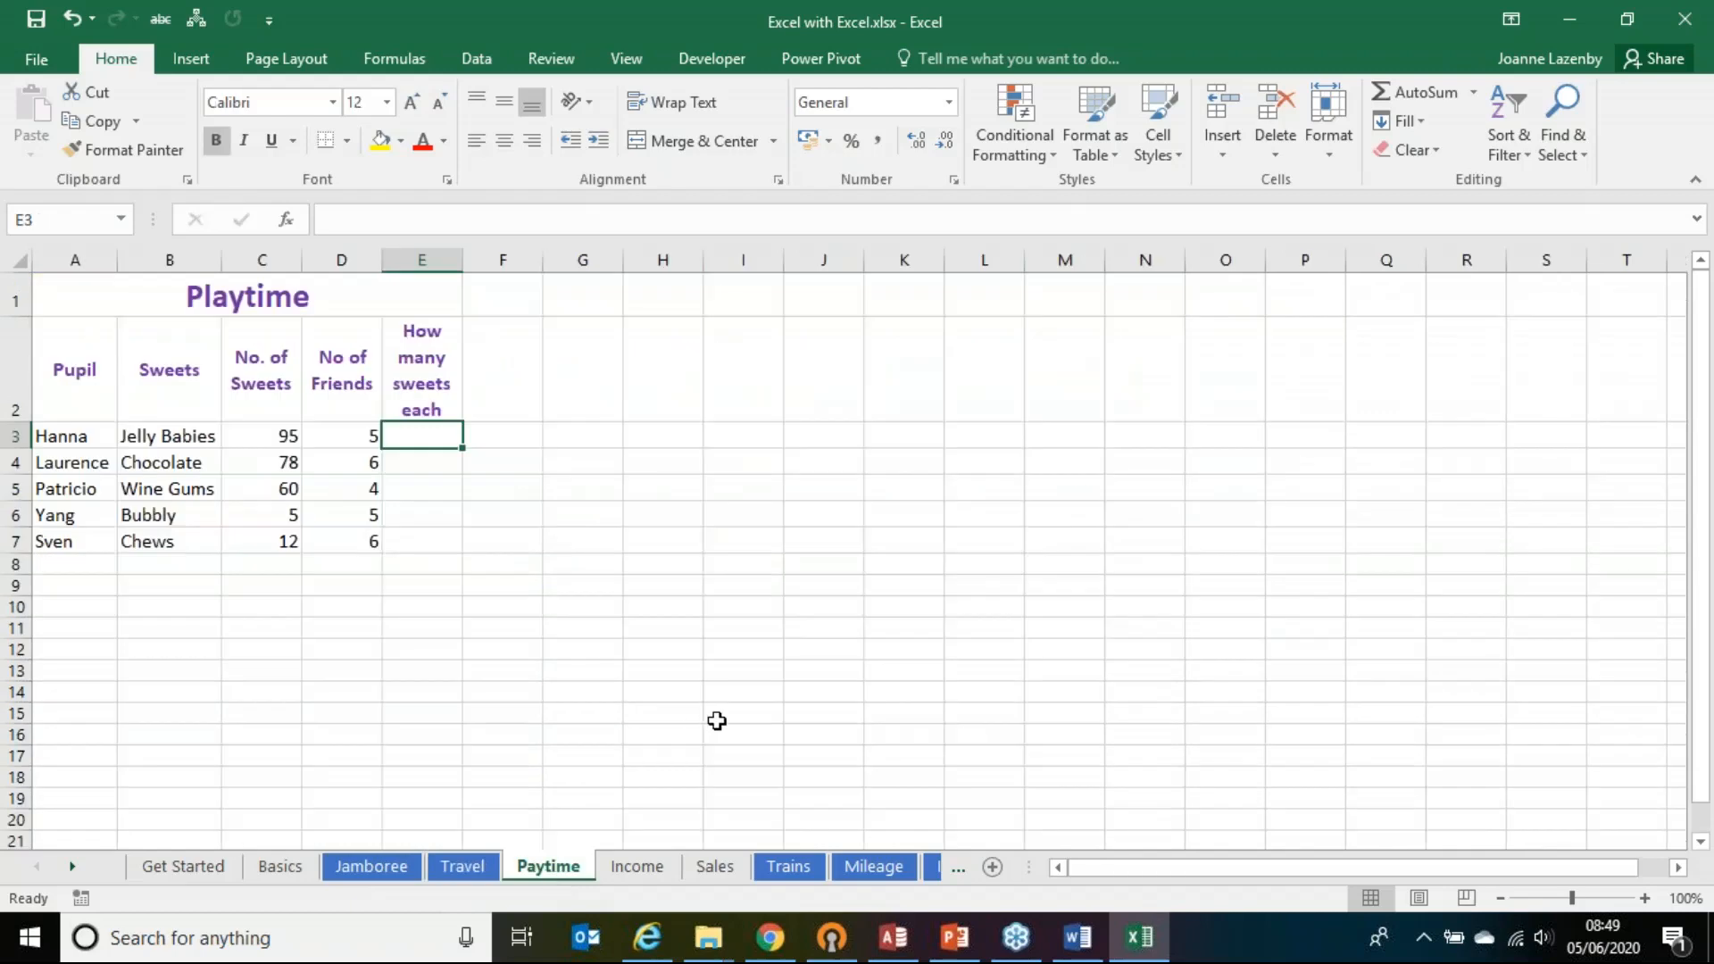
pyautogui.scroll(2, 717, 720)
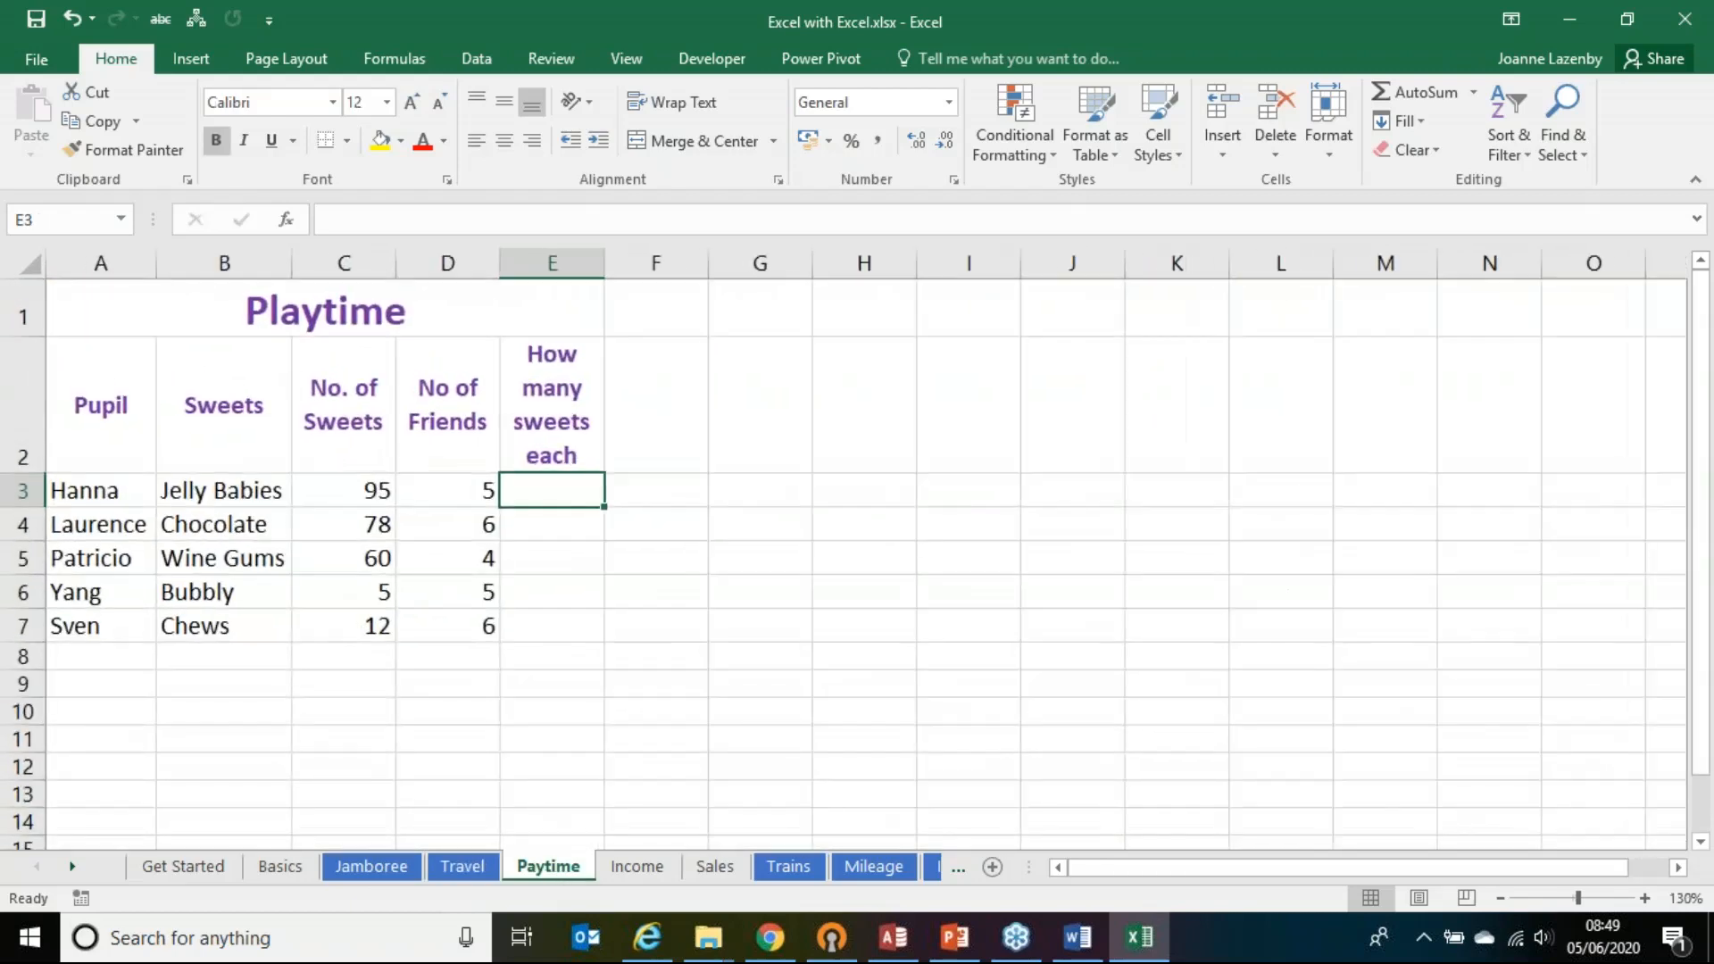
pyautogui.scroll(1, 716, 721)
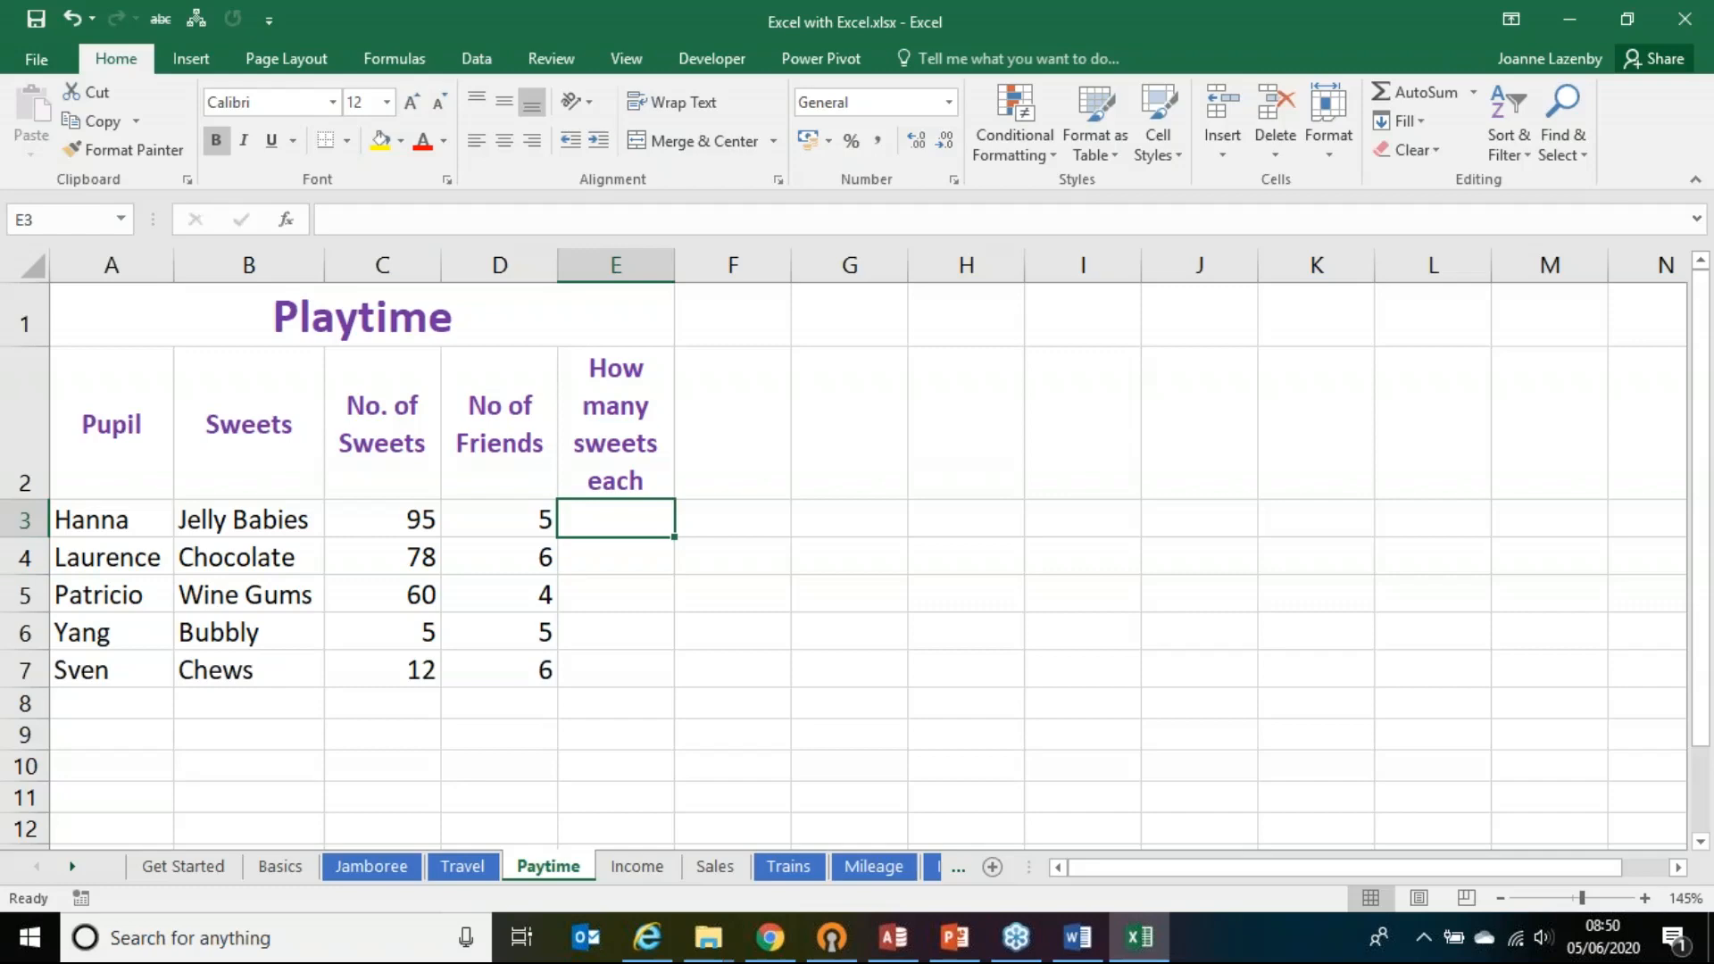
# Step: Examine how the sweets and friends counts in rows 3 and 4 relate to the sweets-each column
pyautogui.moveTo(616, 517); pyautogui.dragTo(620, 658)
pyautogui.click(600, 527)
pyautogui.click(421, 522)
pyautogui.click(508, 521)
pyautogui.click(641, 524)
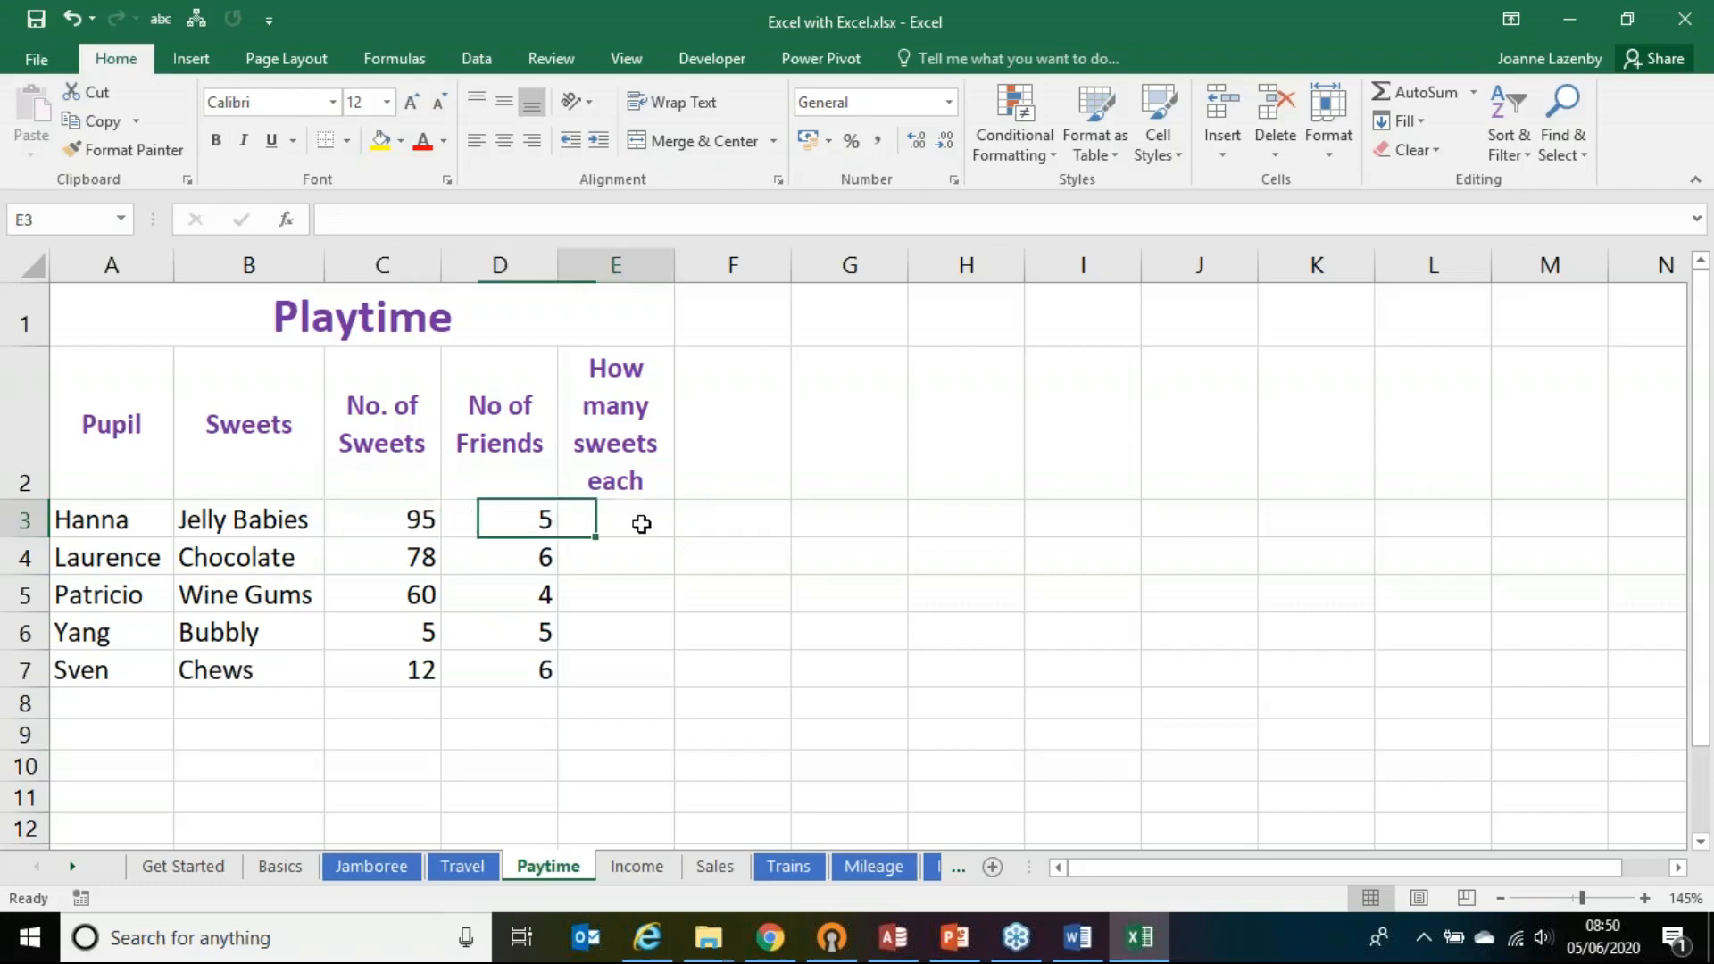
pyautogui.click(399, 522)
pyautogui.click(531, 521)
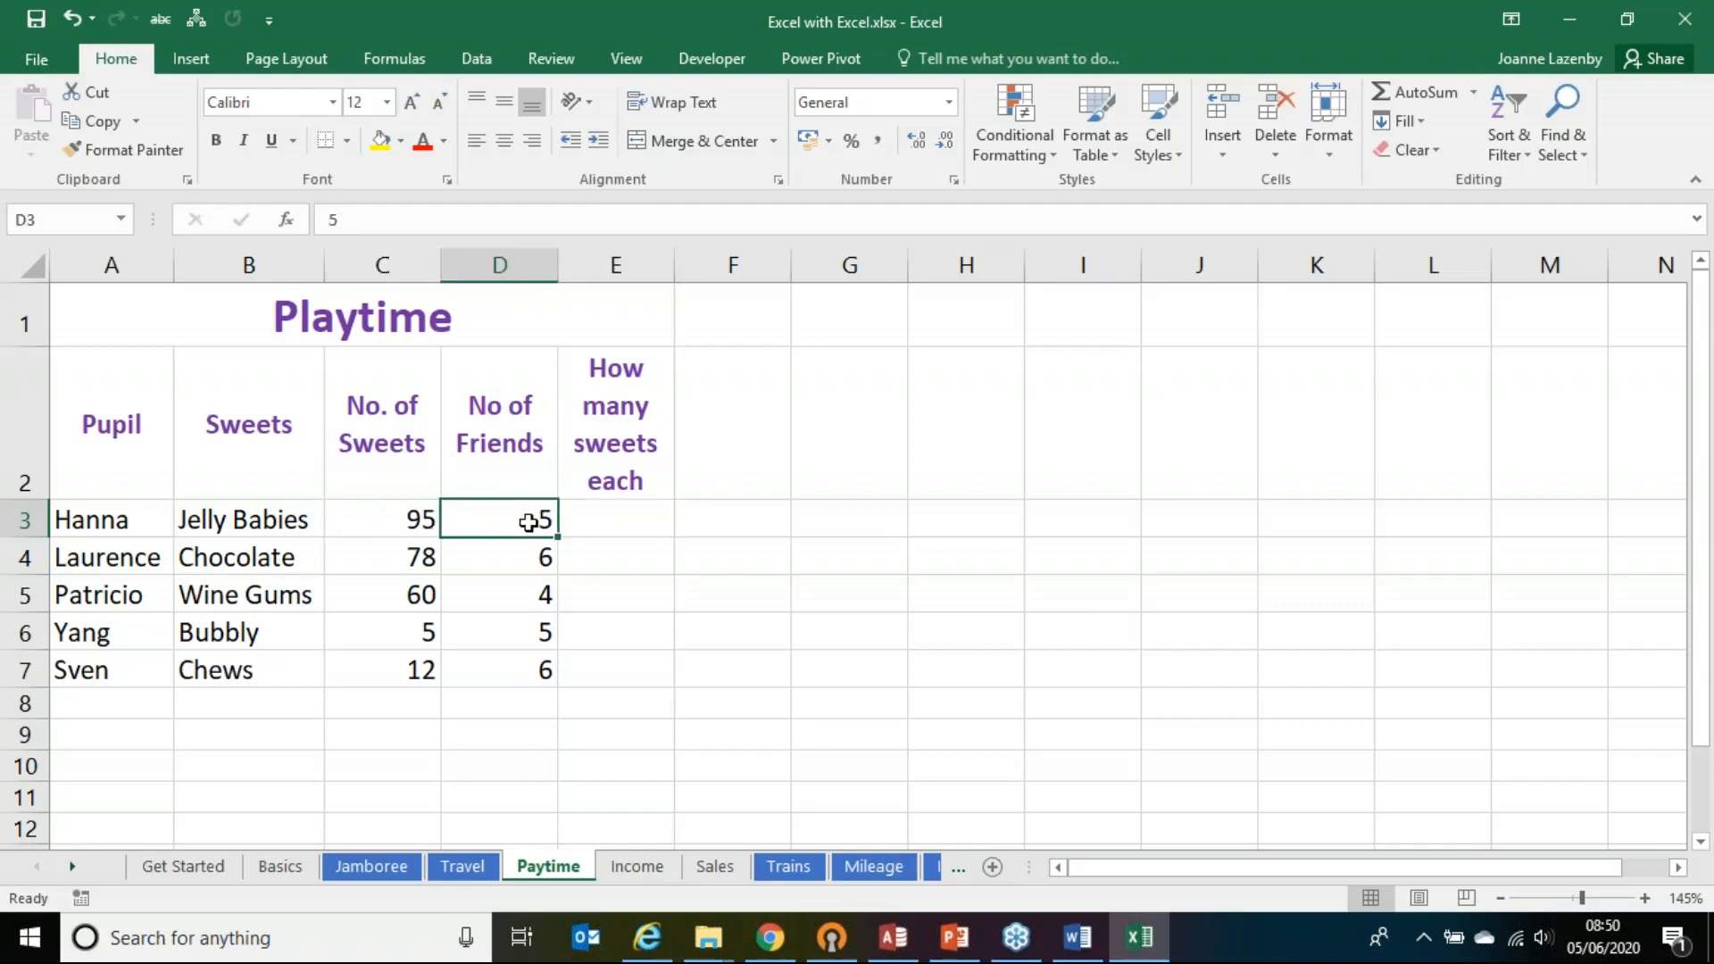
pyautogui.click(619, 522)
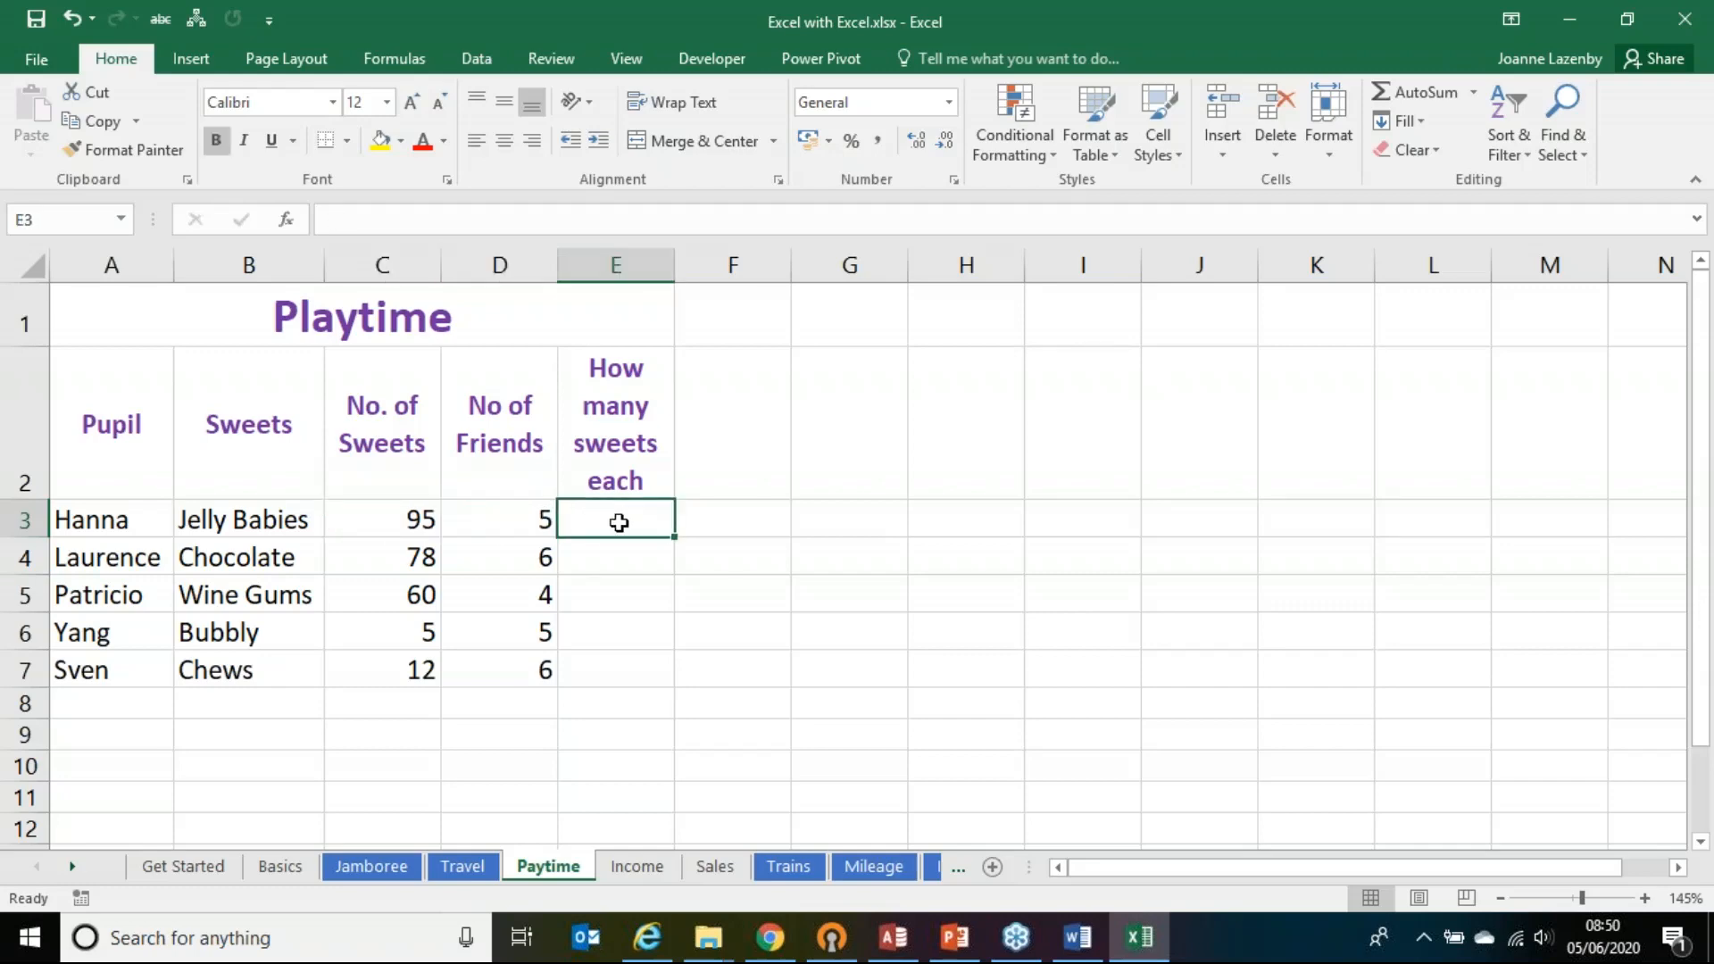
pyautogui.click(617, 546)
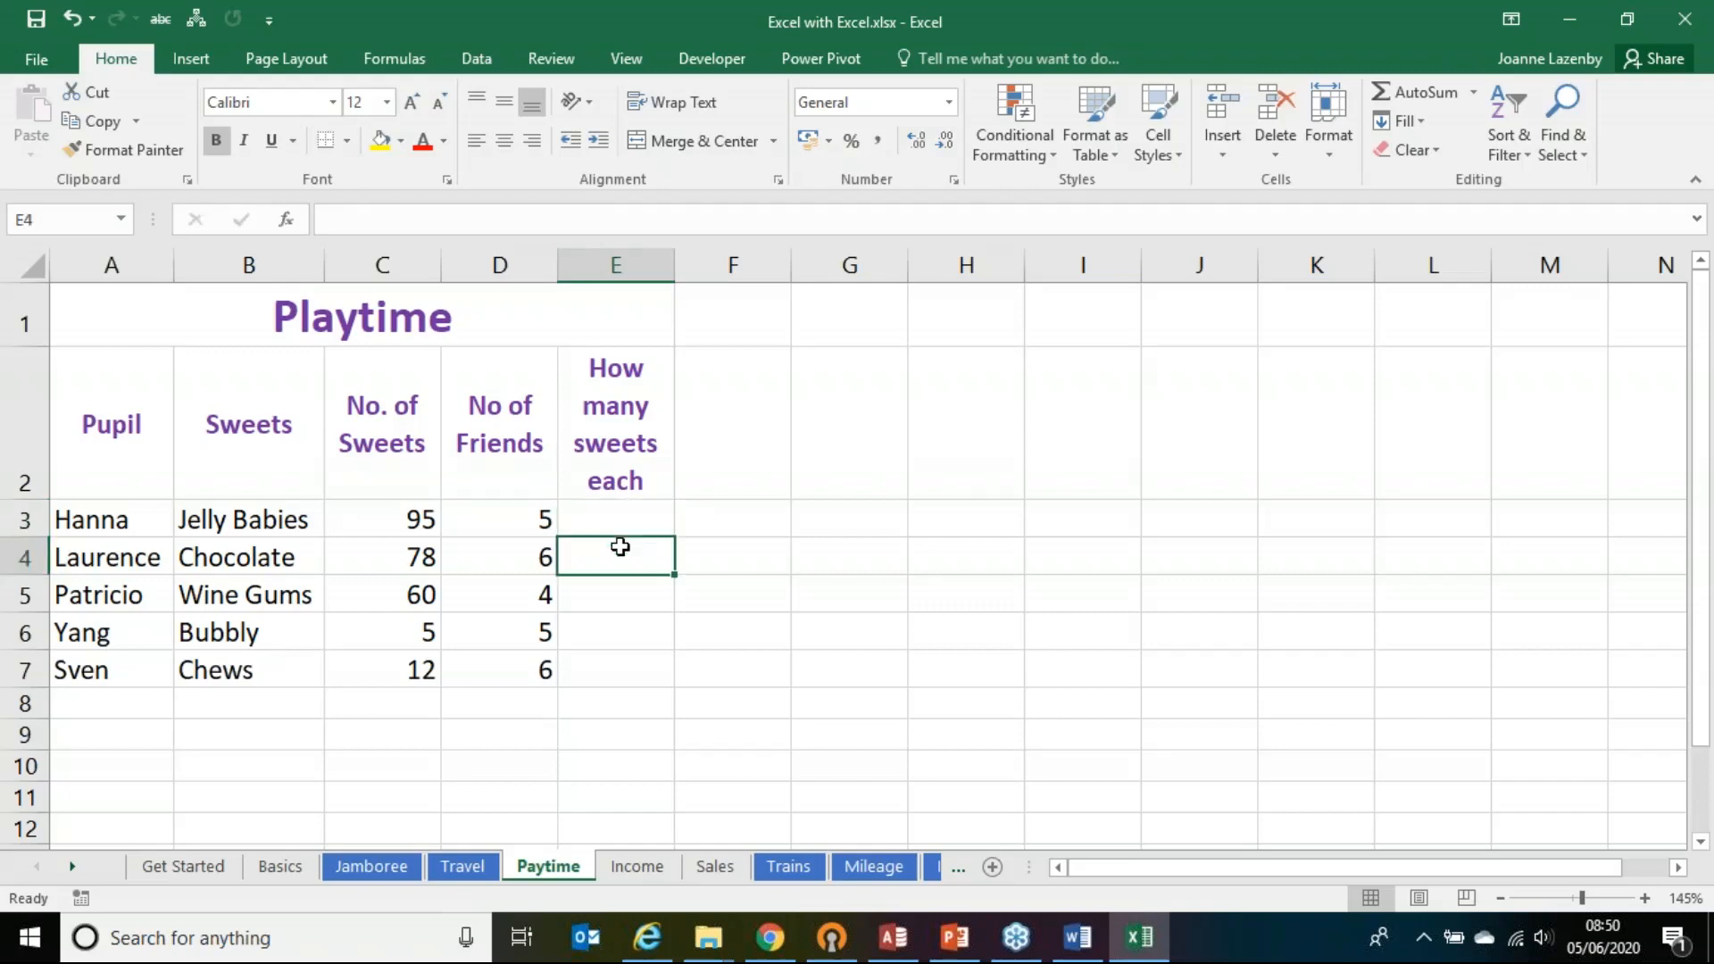
pyautogui.click(373, 560)
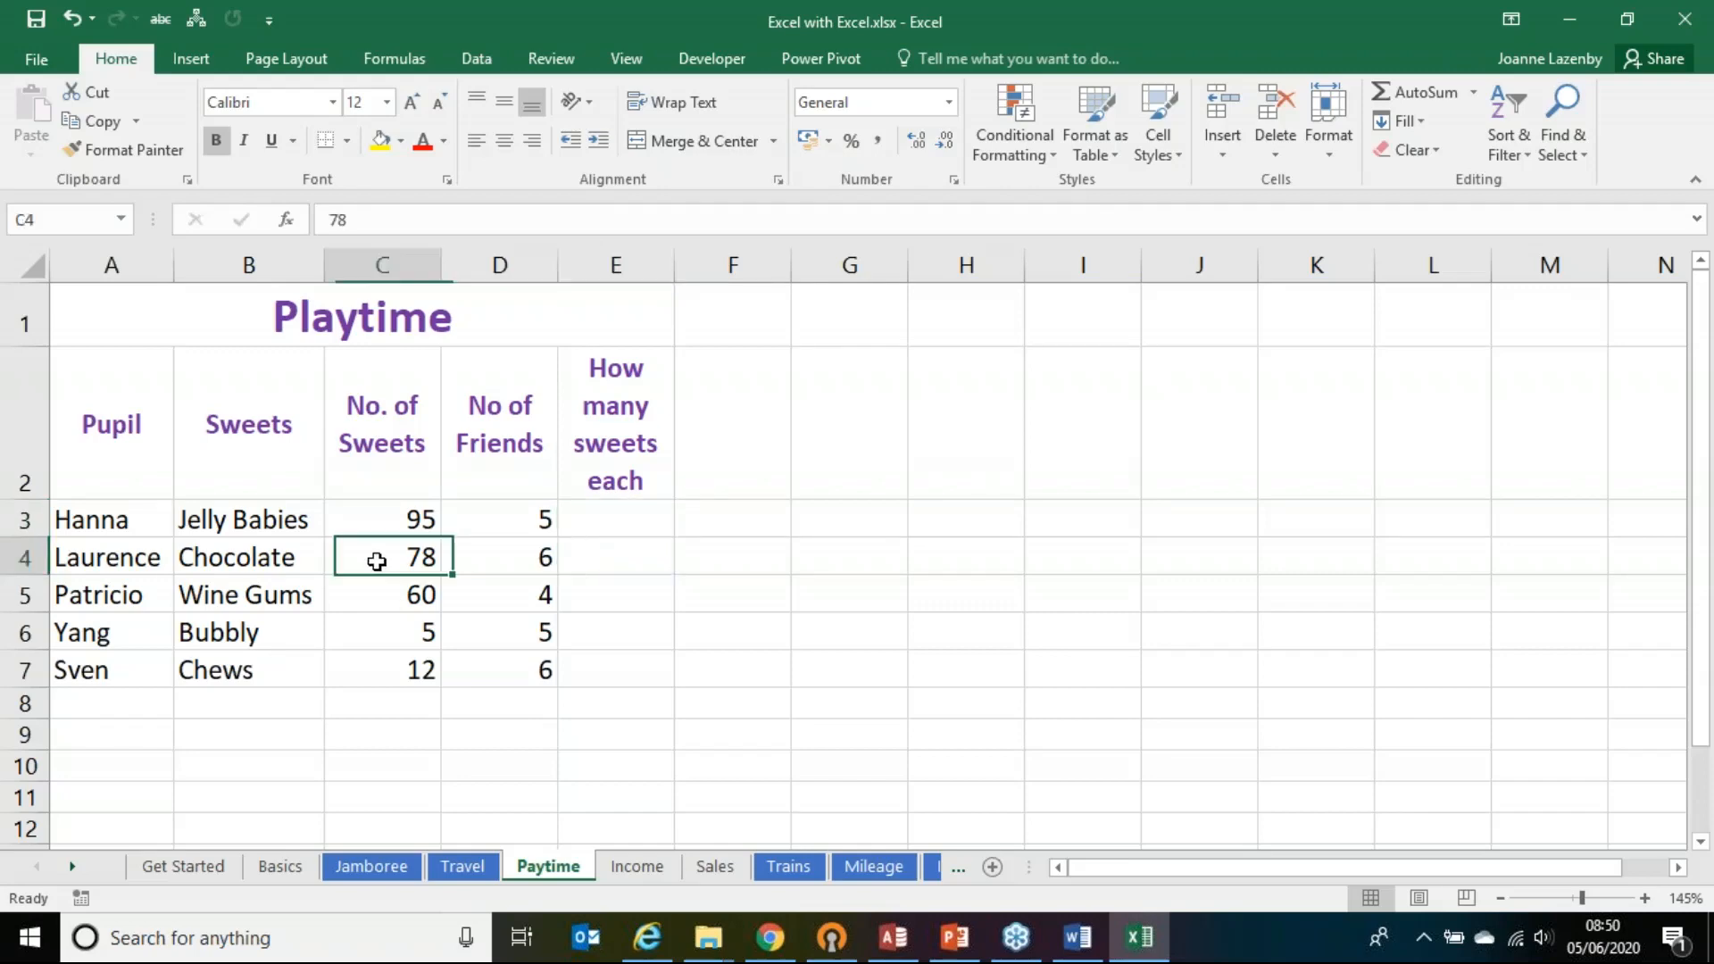
pyautogui.click(502, 559)
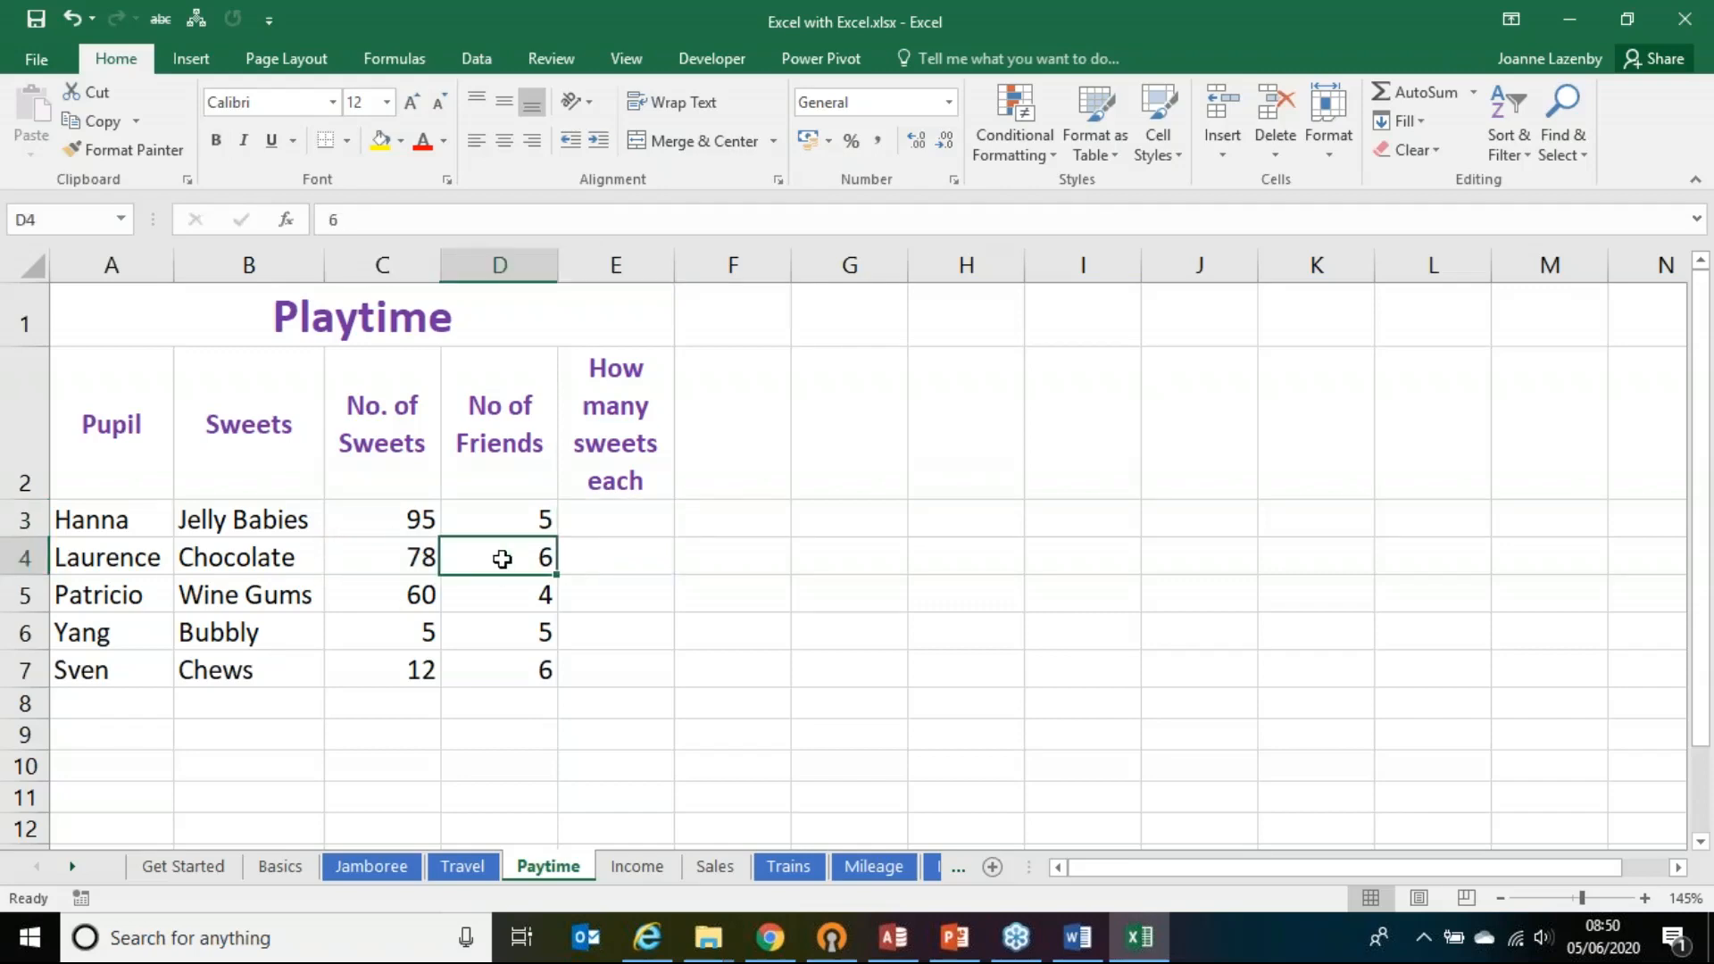
pyautogui.click(628, 562)
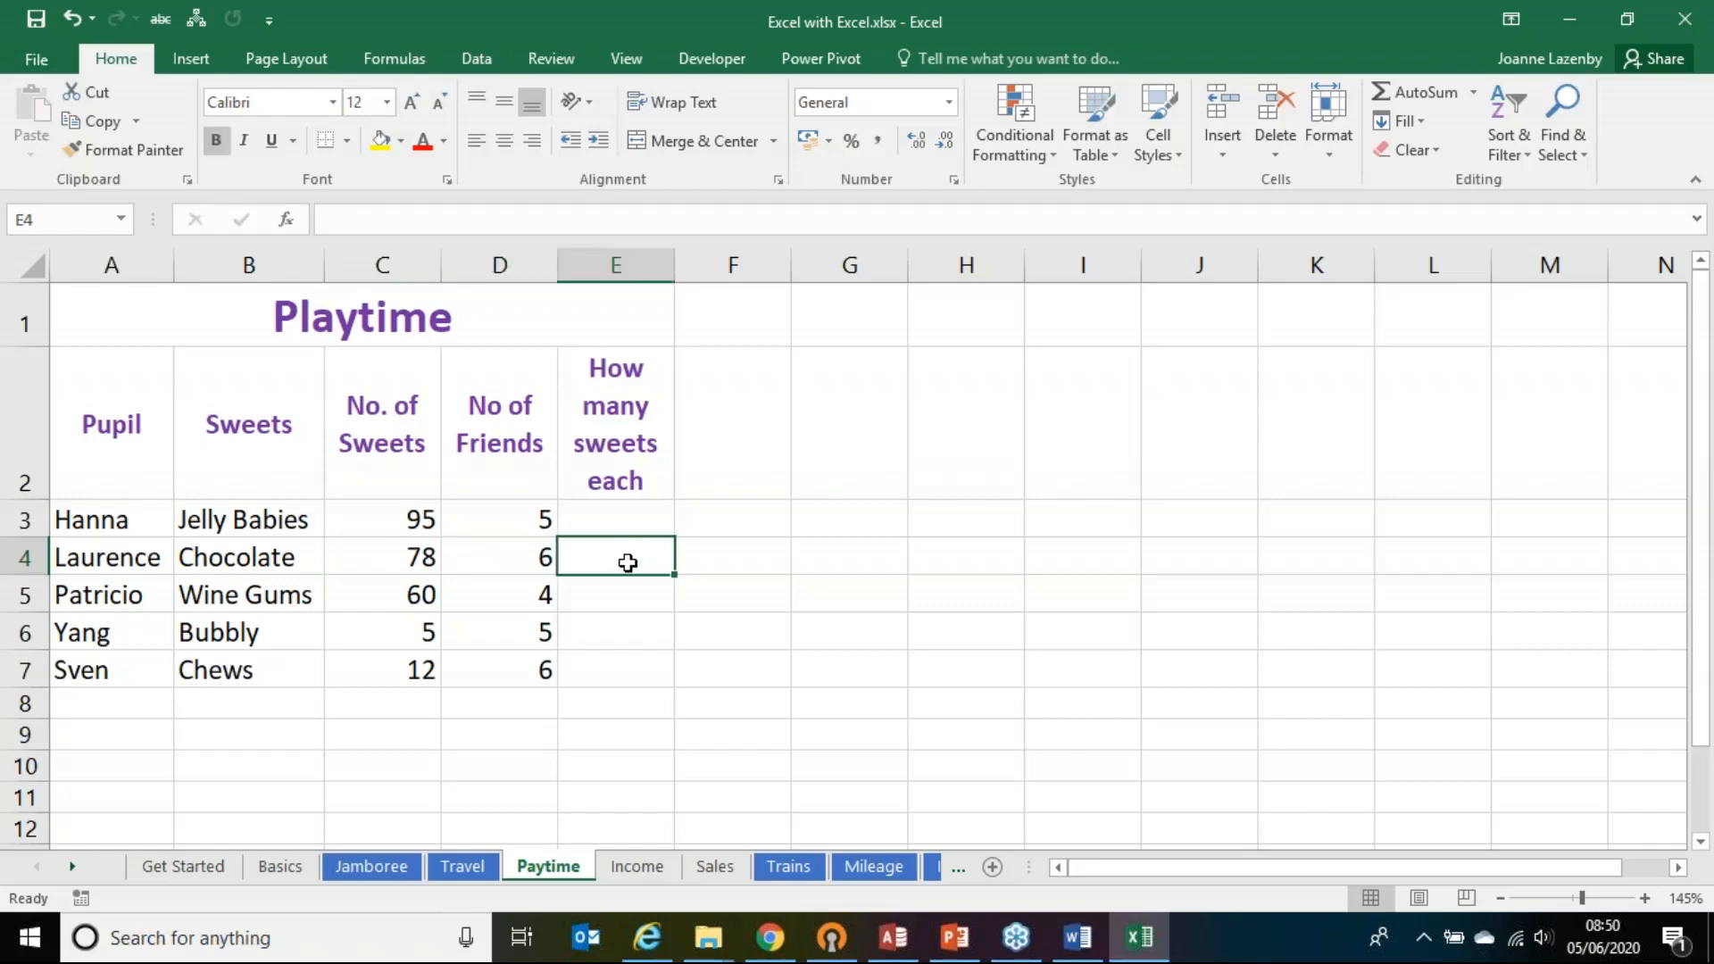
# Step: Enter the sweets-each formula =C3/D3 in E3 by picking the referenced cells, and fill it down to E7
pyautogui.press('Up')
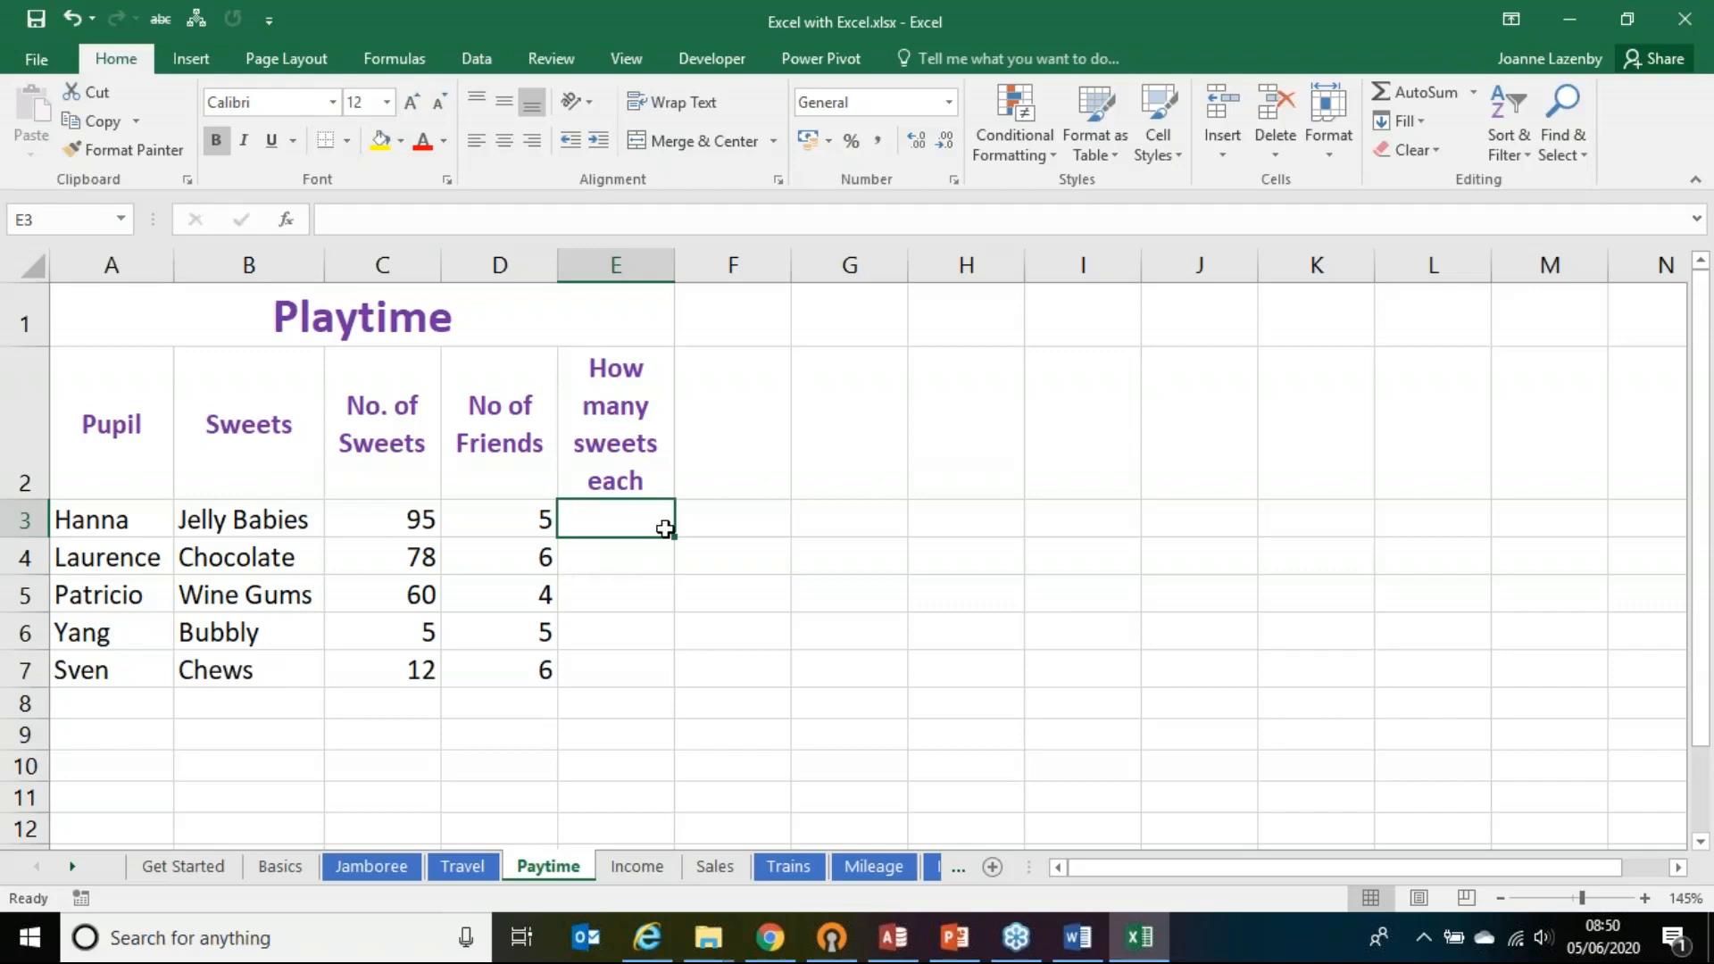
pyautogui.write('=')
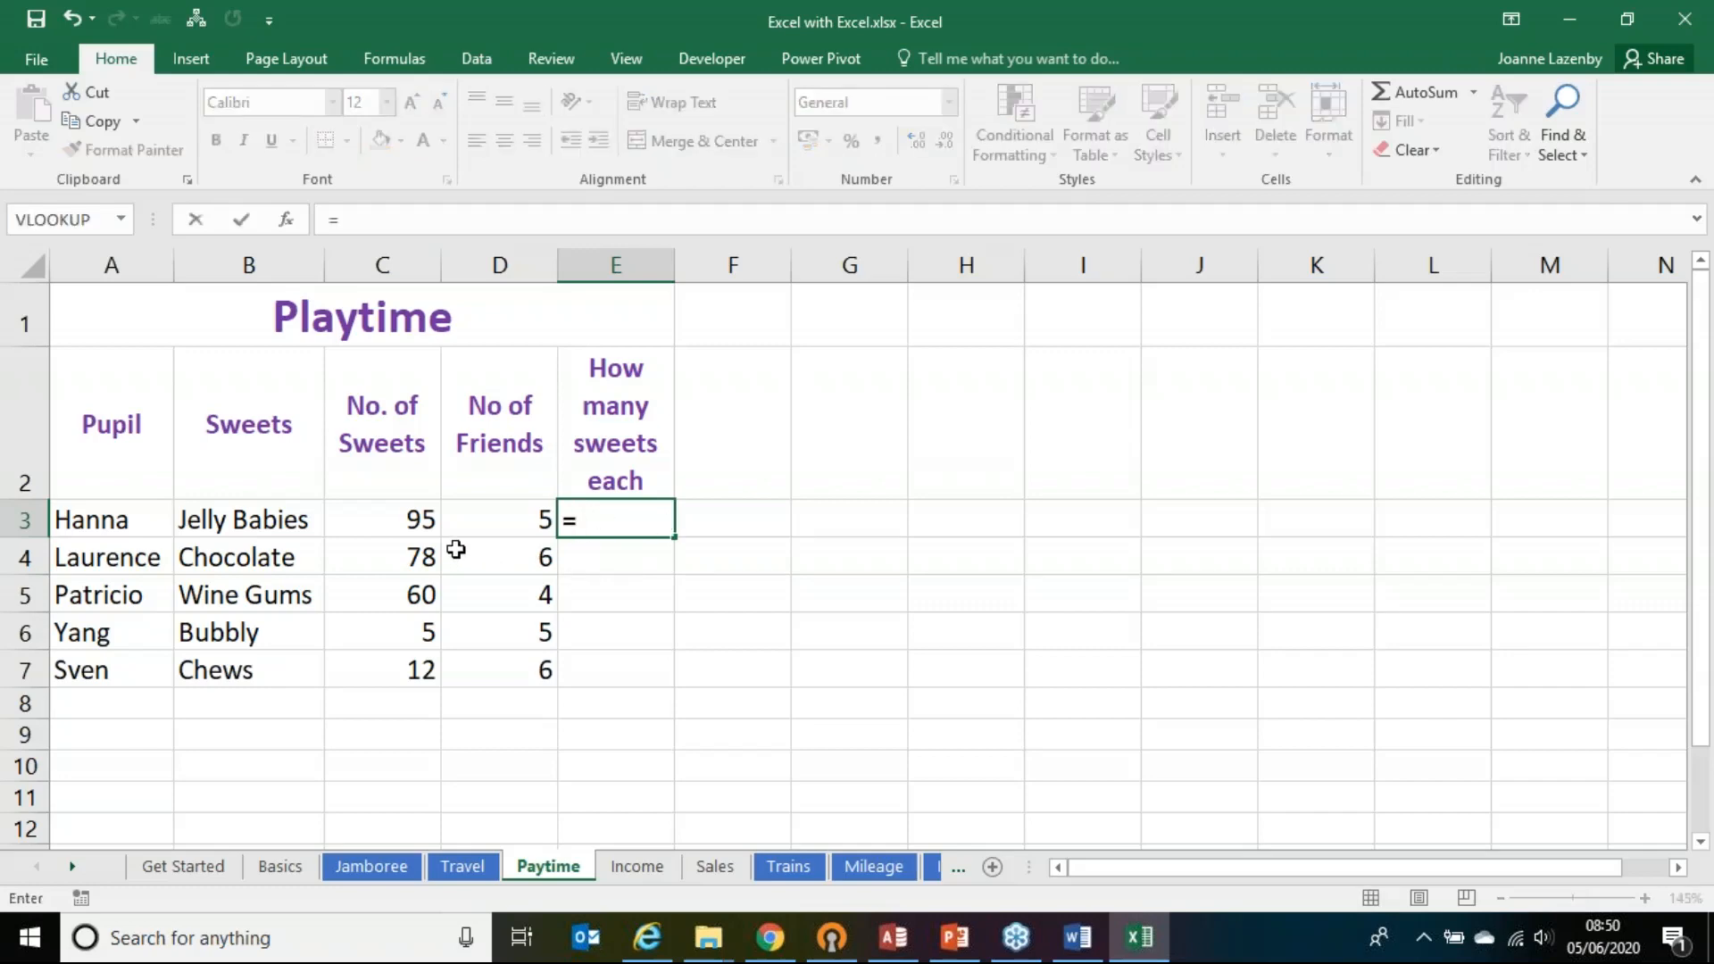
pyautogui.click(405, 520)
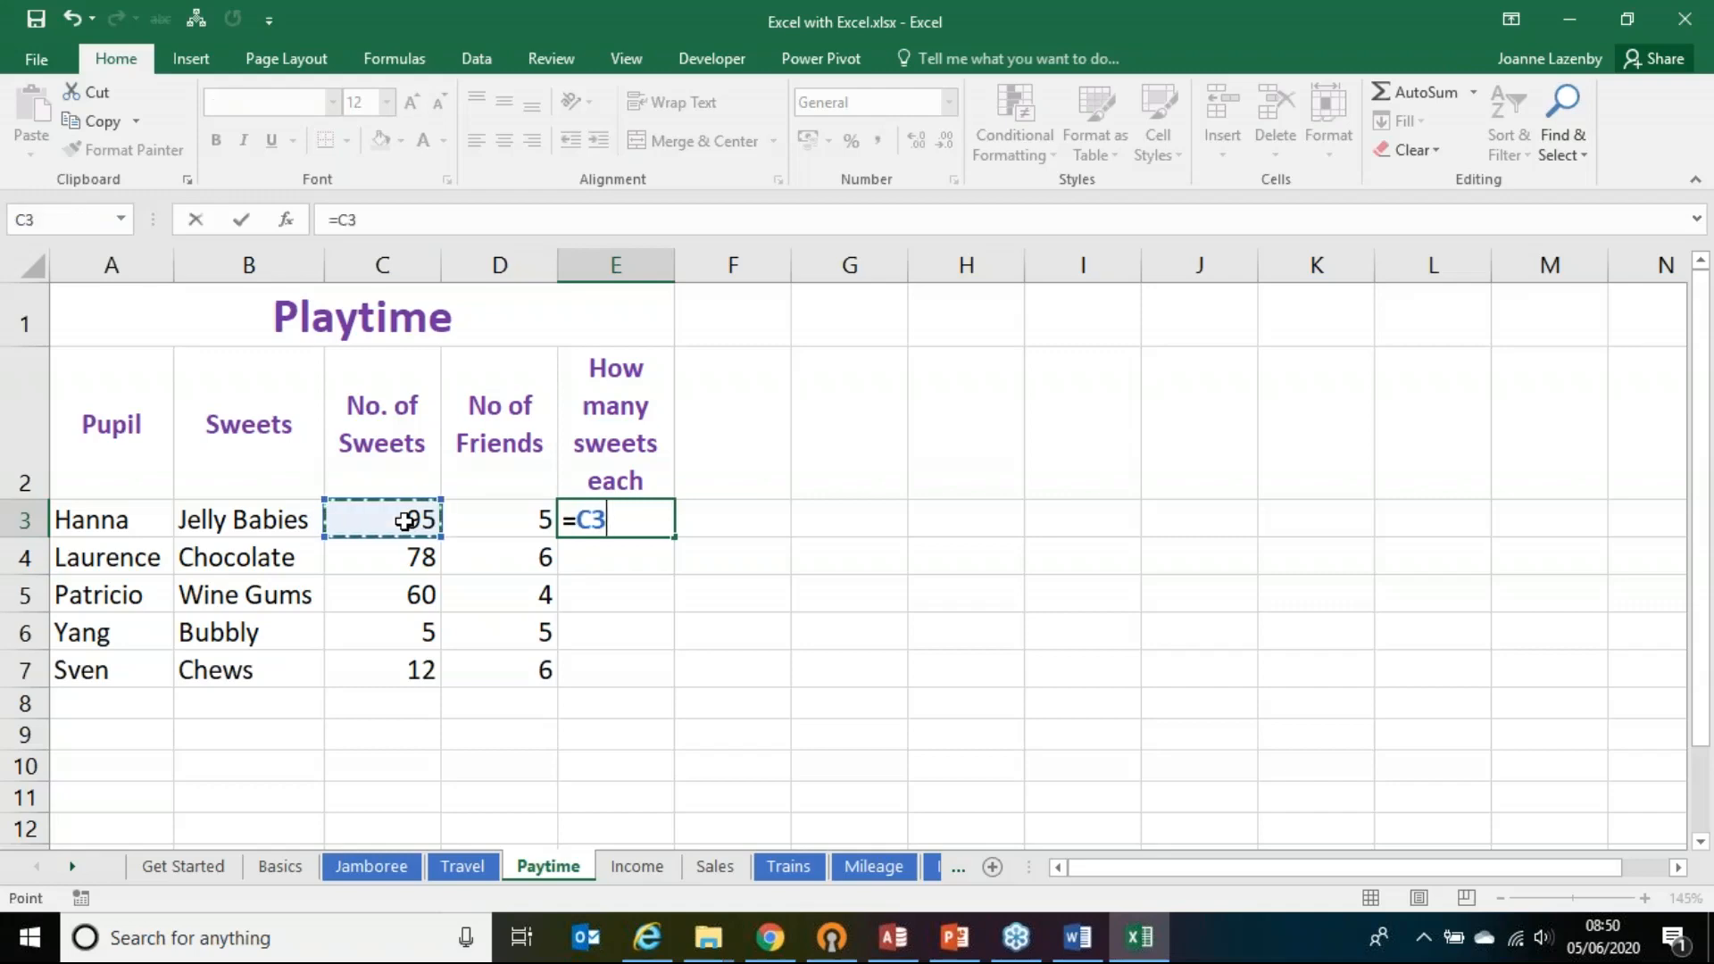
pyautogui.write('/')
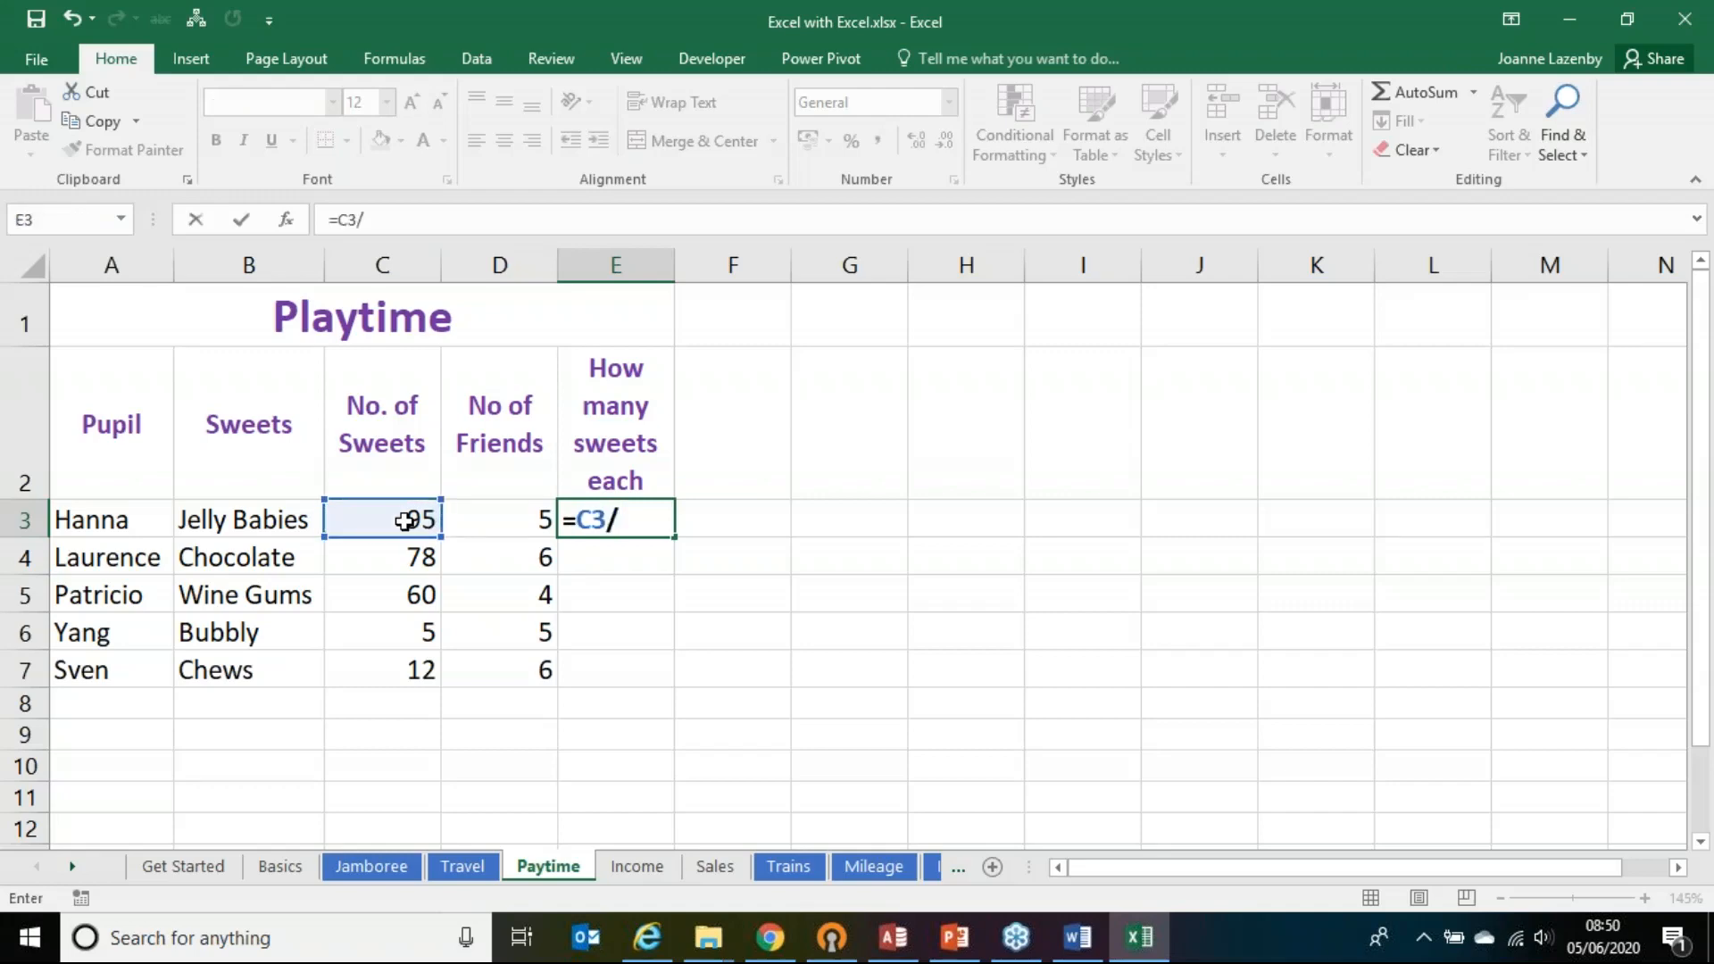
pyautogui.click(470, 516)
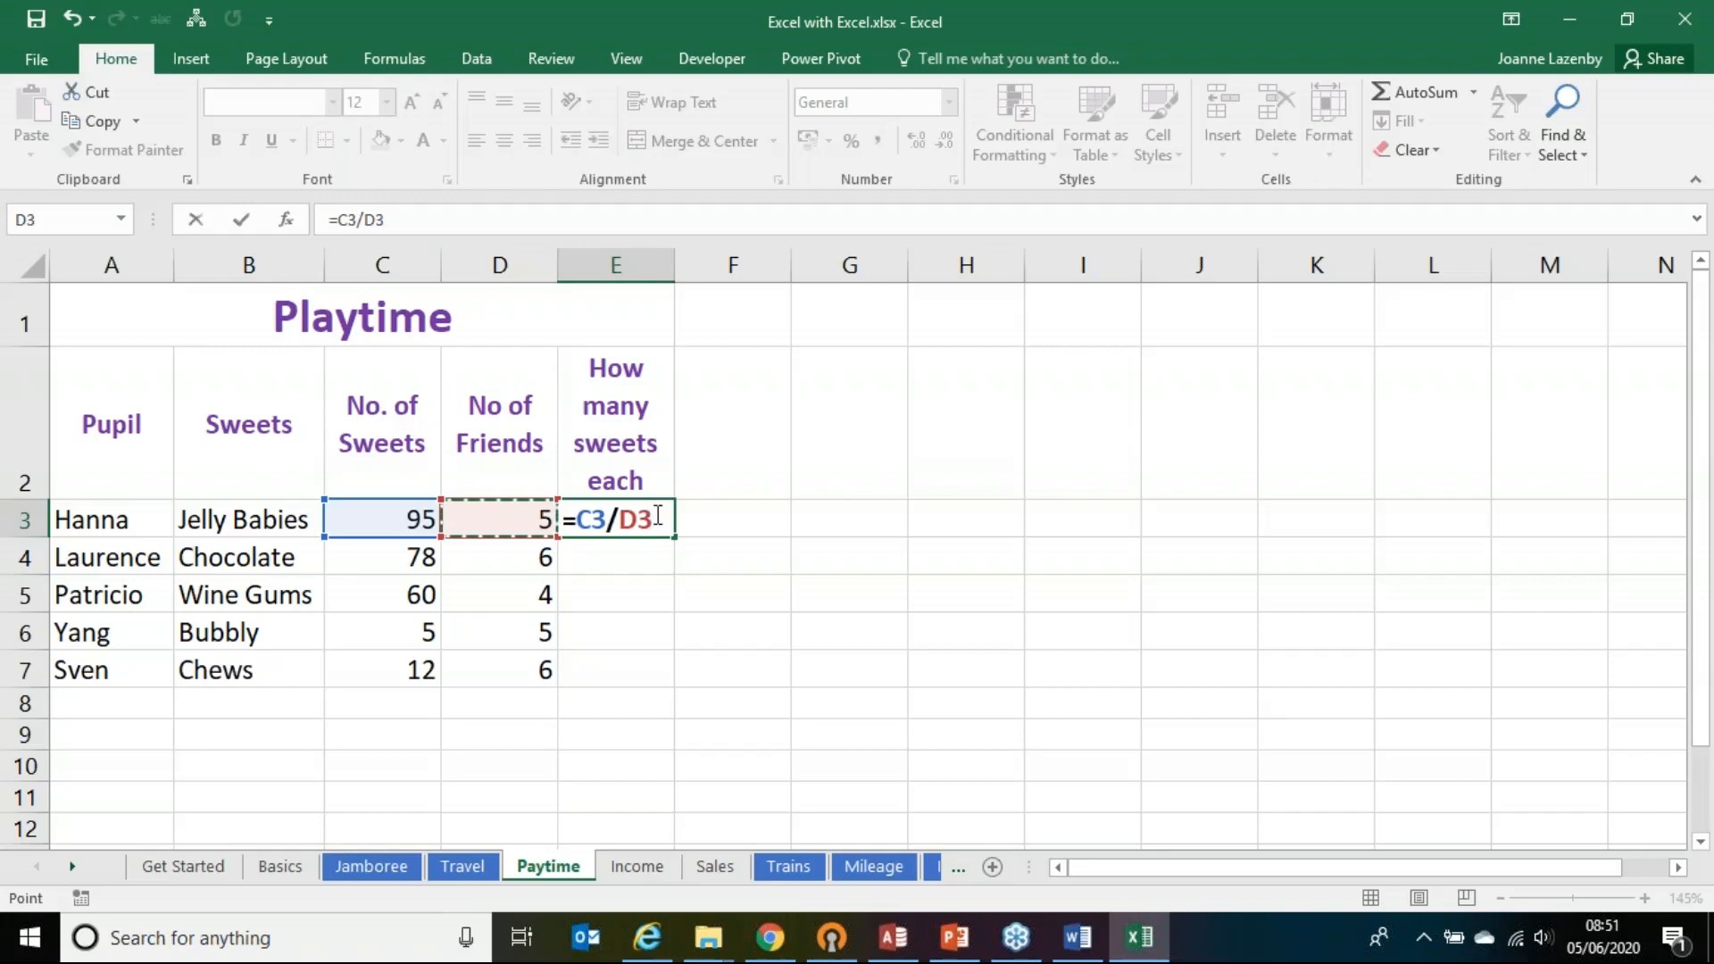
pyautogui.press('Return')
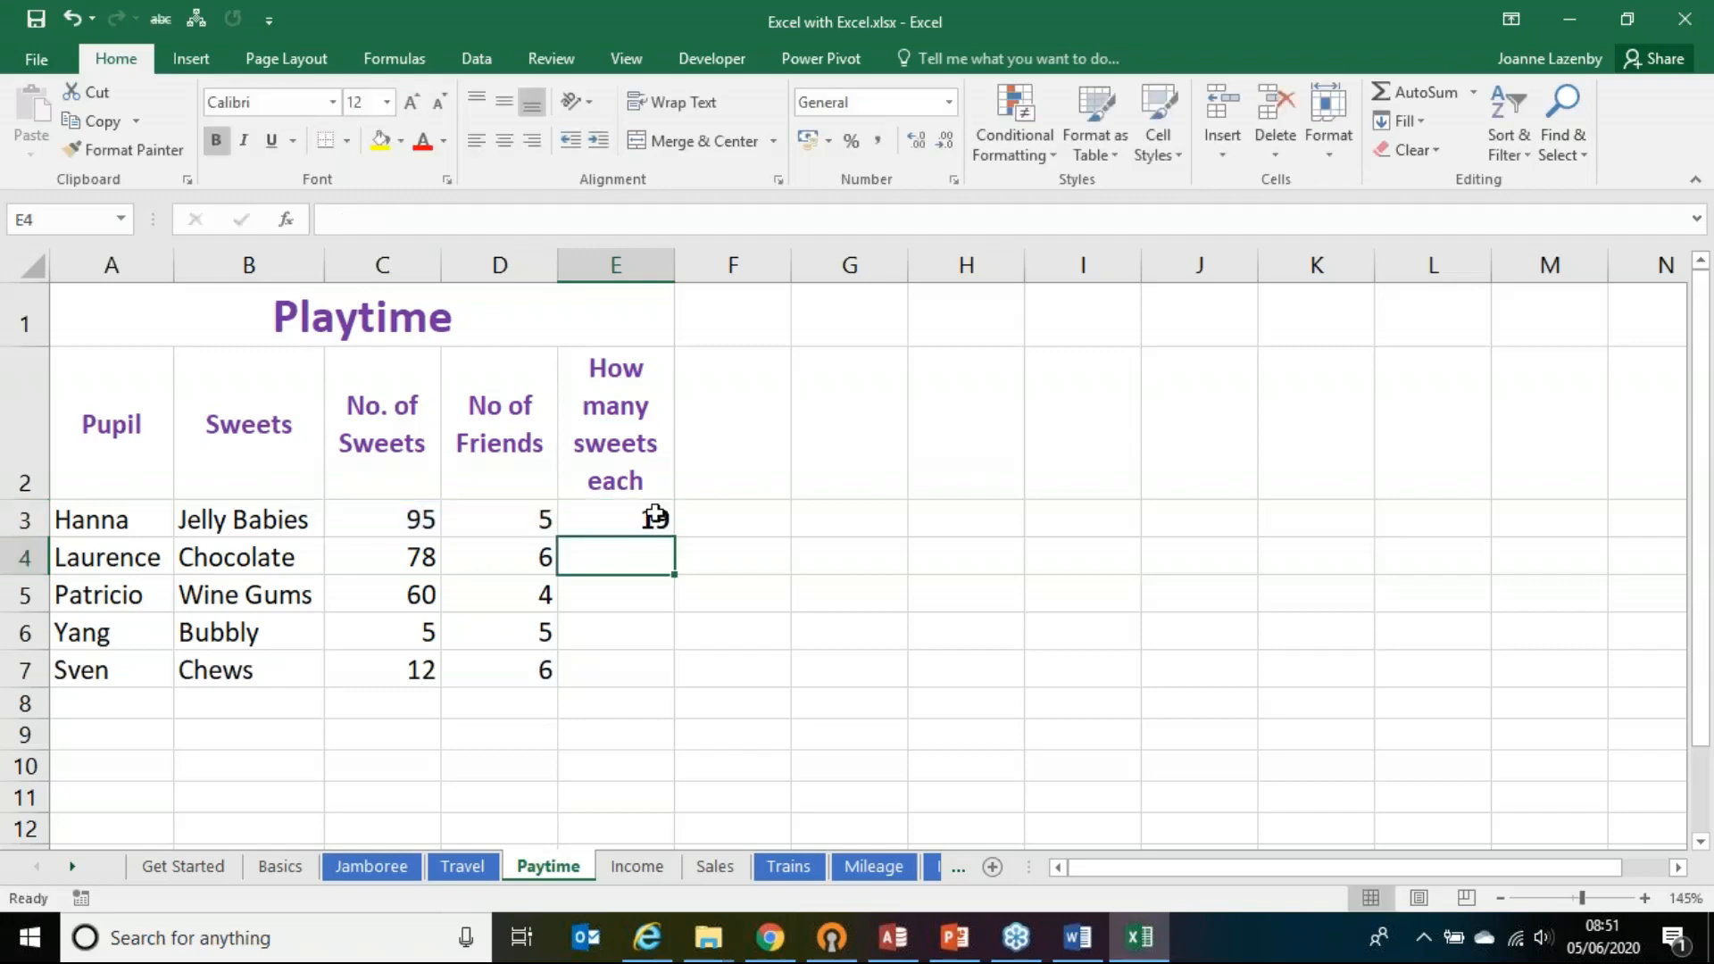
pyautogui.click(592, 513)
pyautogui.moveTo(676, 543); pyautogui.dragTo(662, 685)
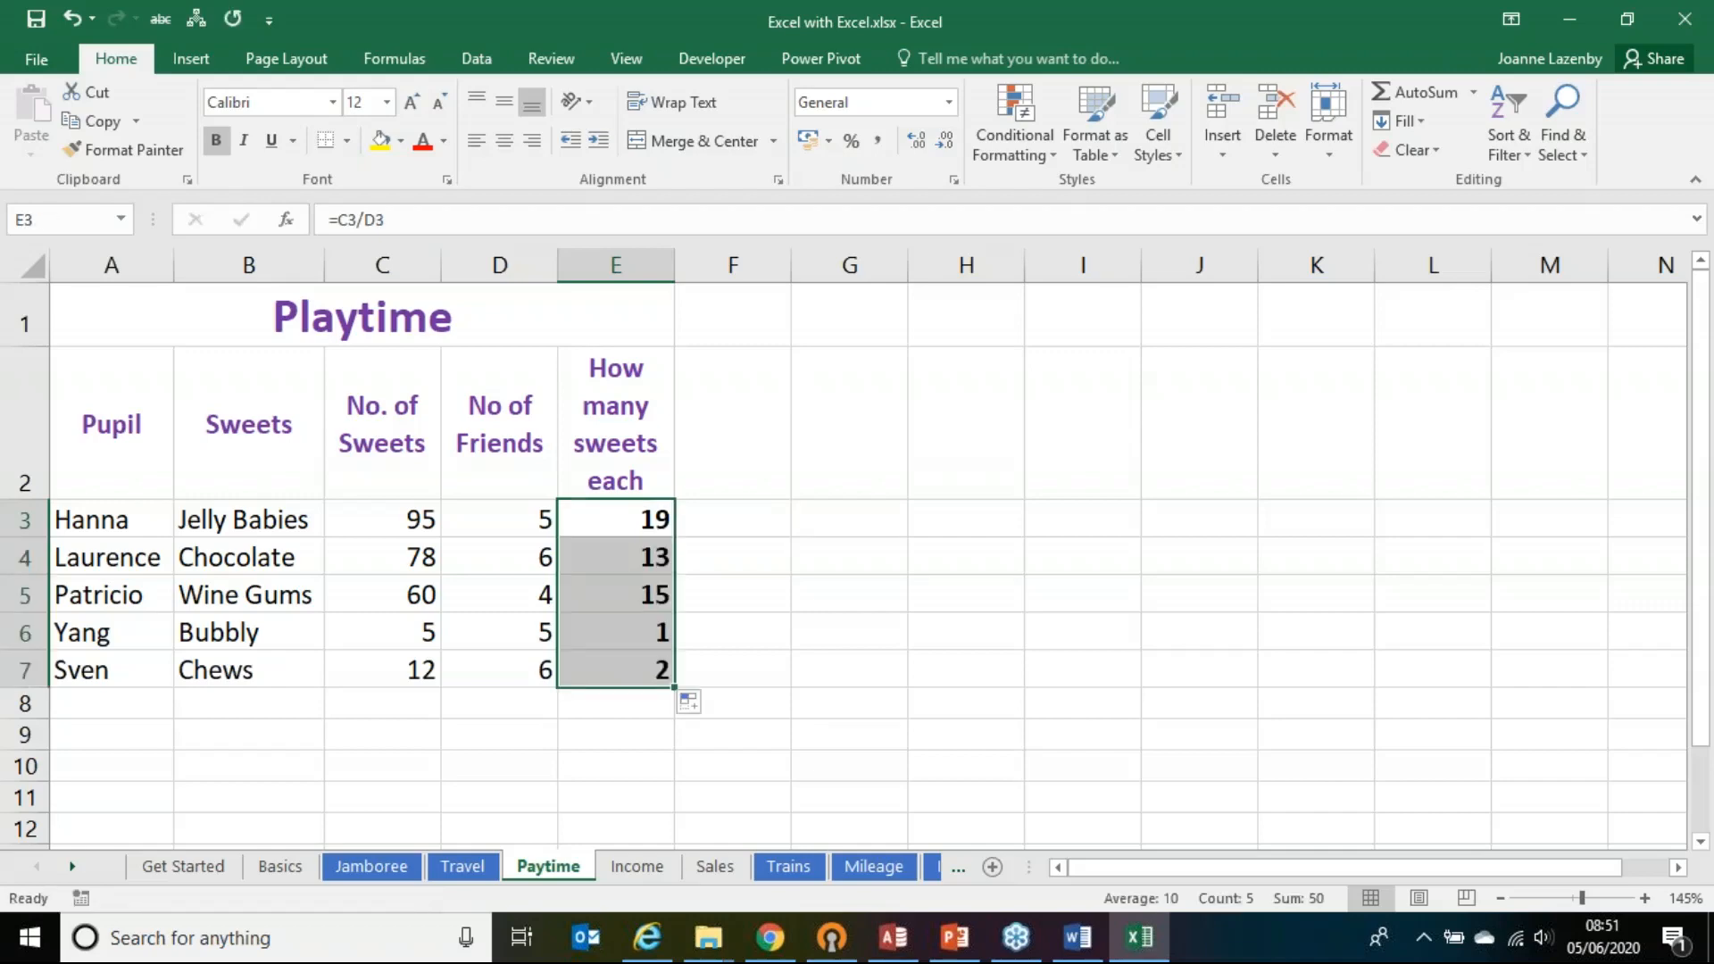
# Step: Inspect the copied formulas in E4 through E7 to see which row's cells each one references
pyautogui.click(576, 559)
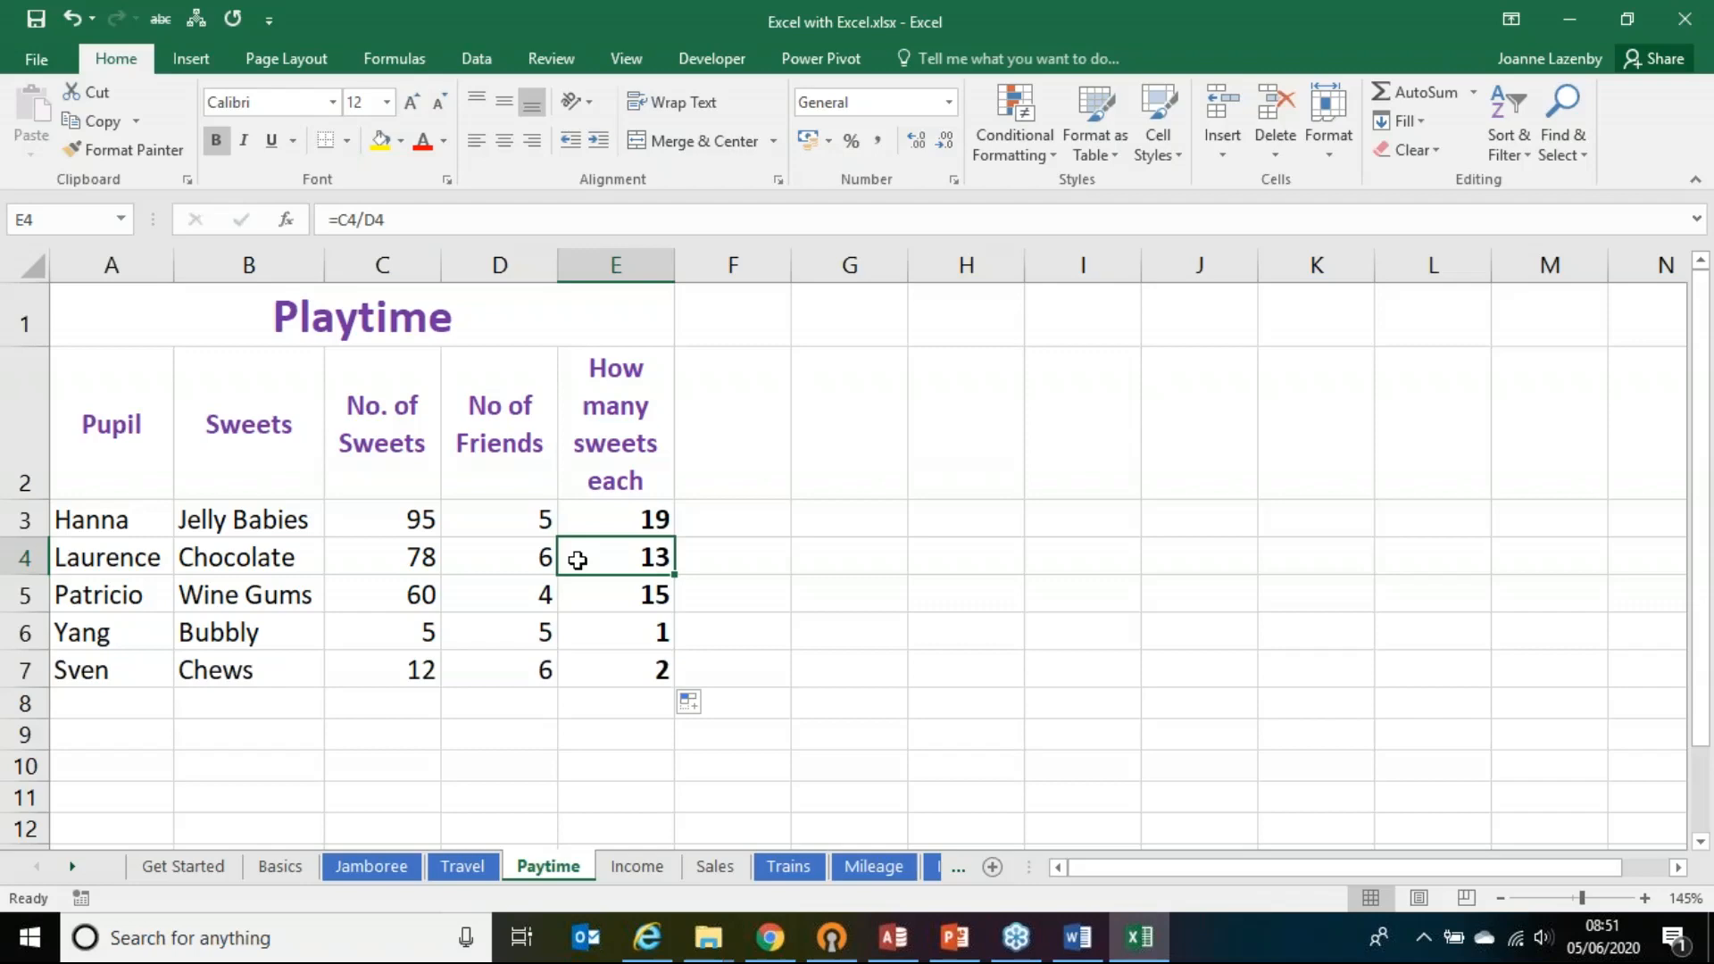
pyautogui.doubleClick(577, 560)
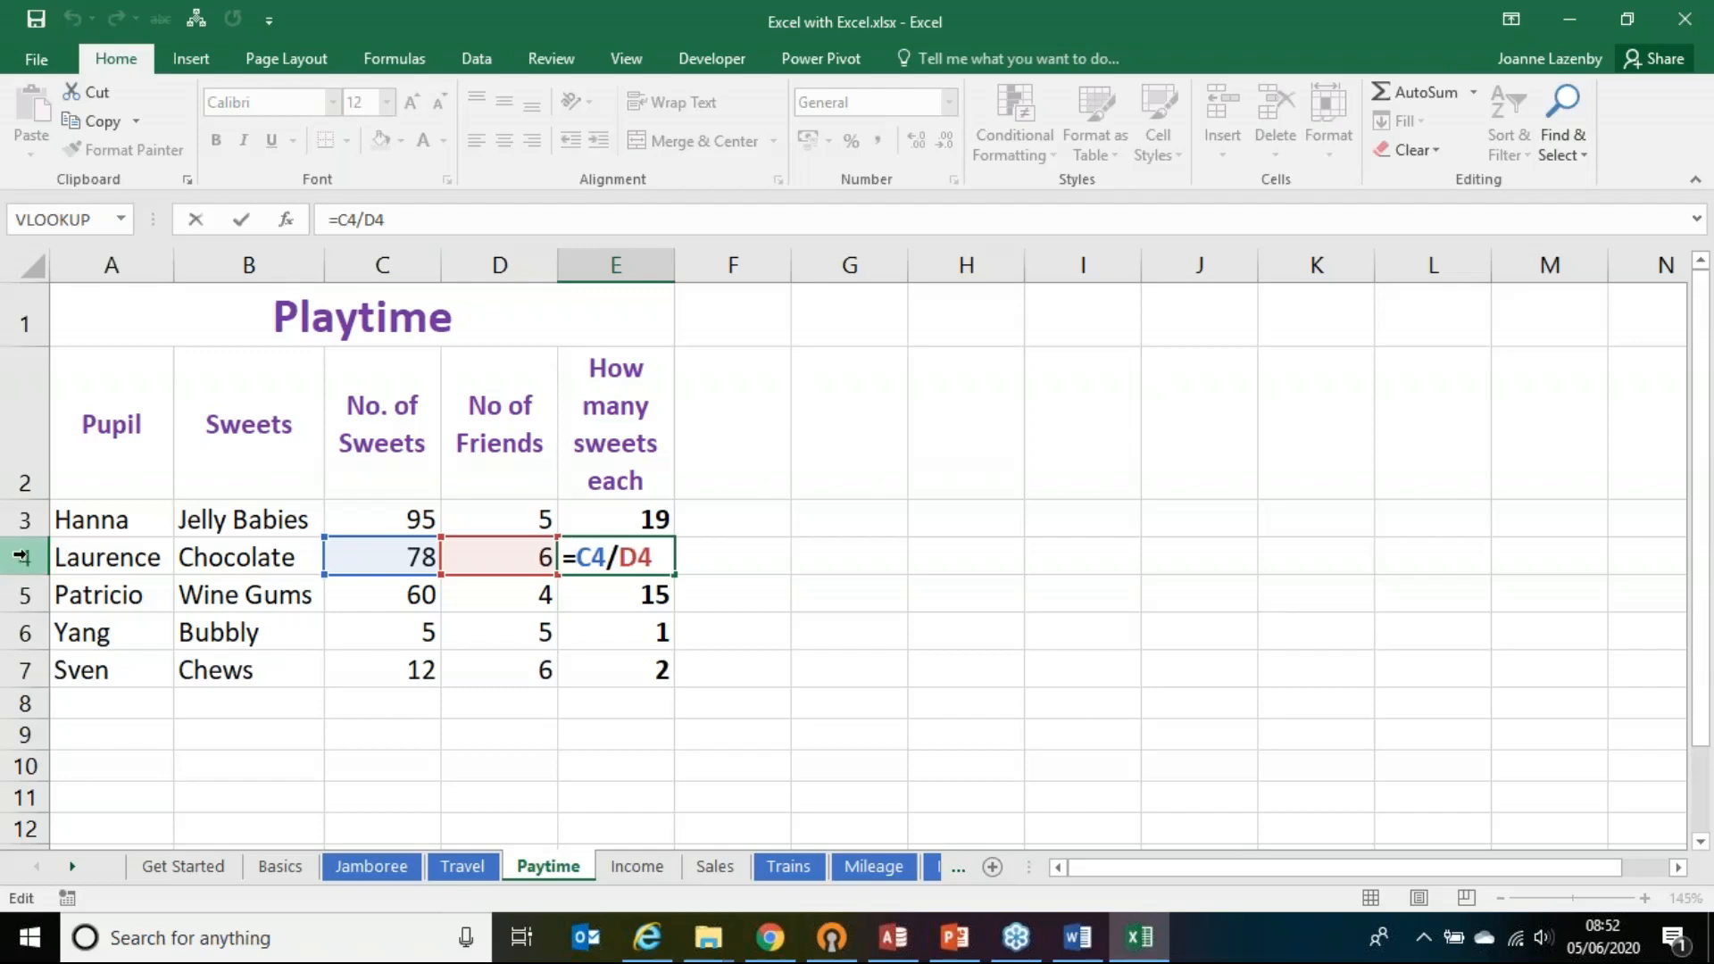
pyautogui.hotkey('ctrl', 'Return')
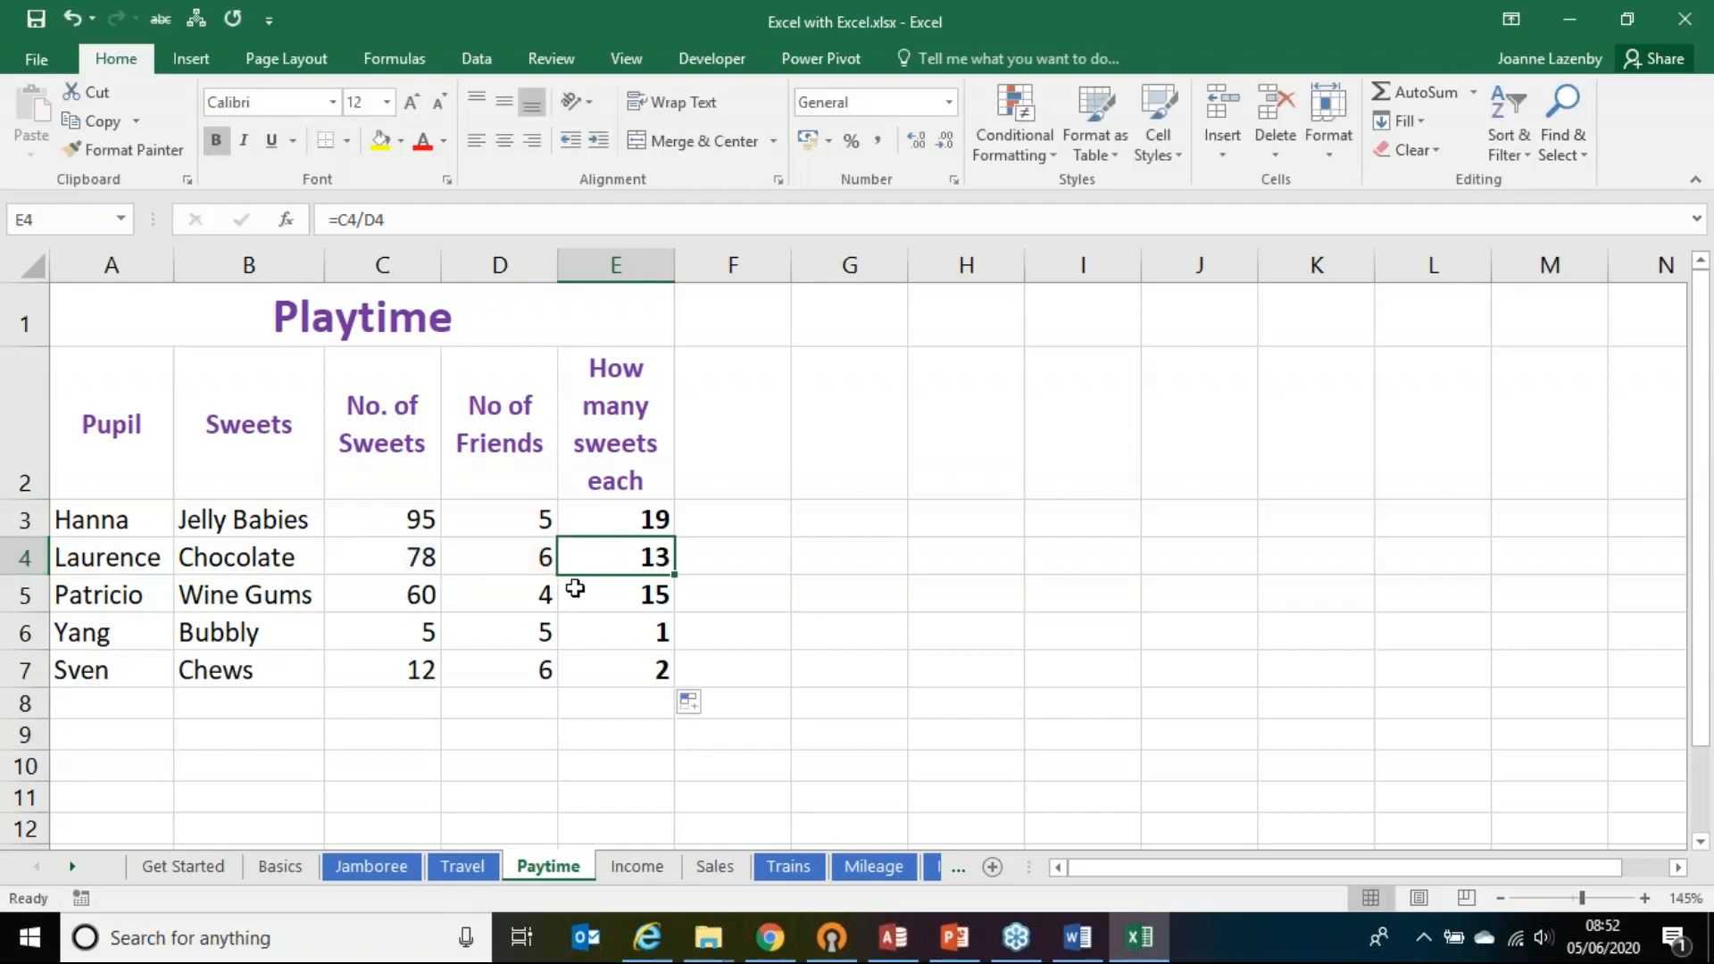
pyautogui.doubleClick(575, 589)
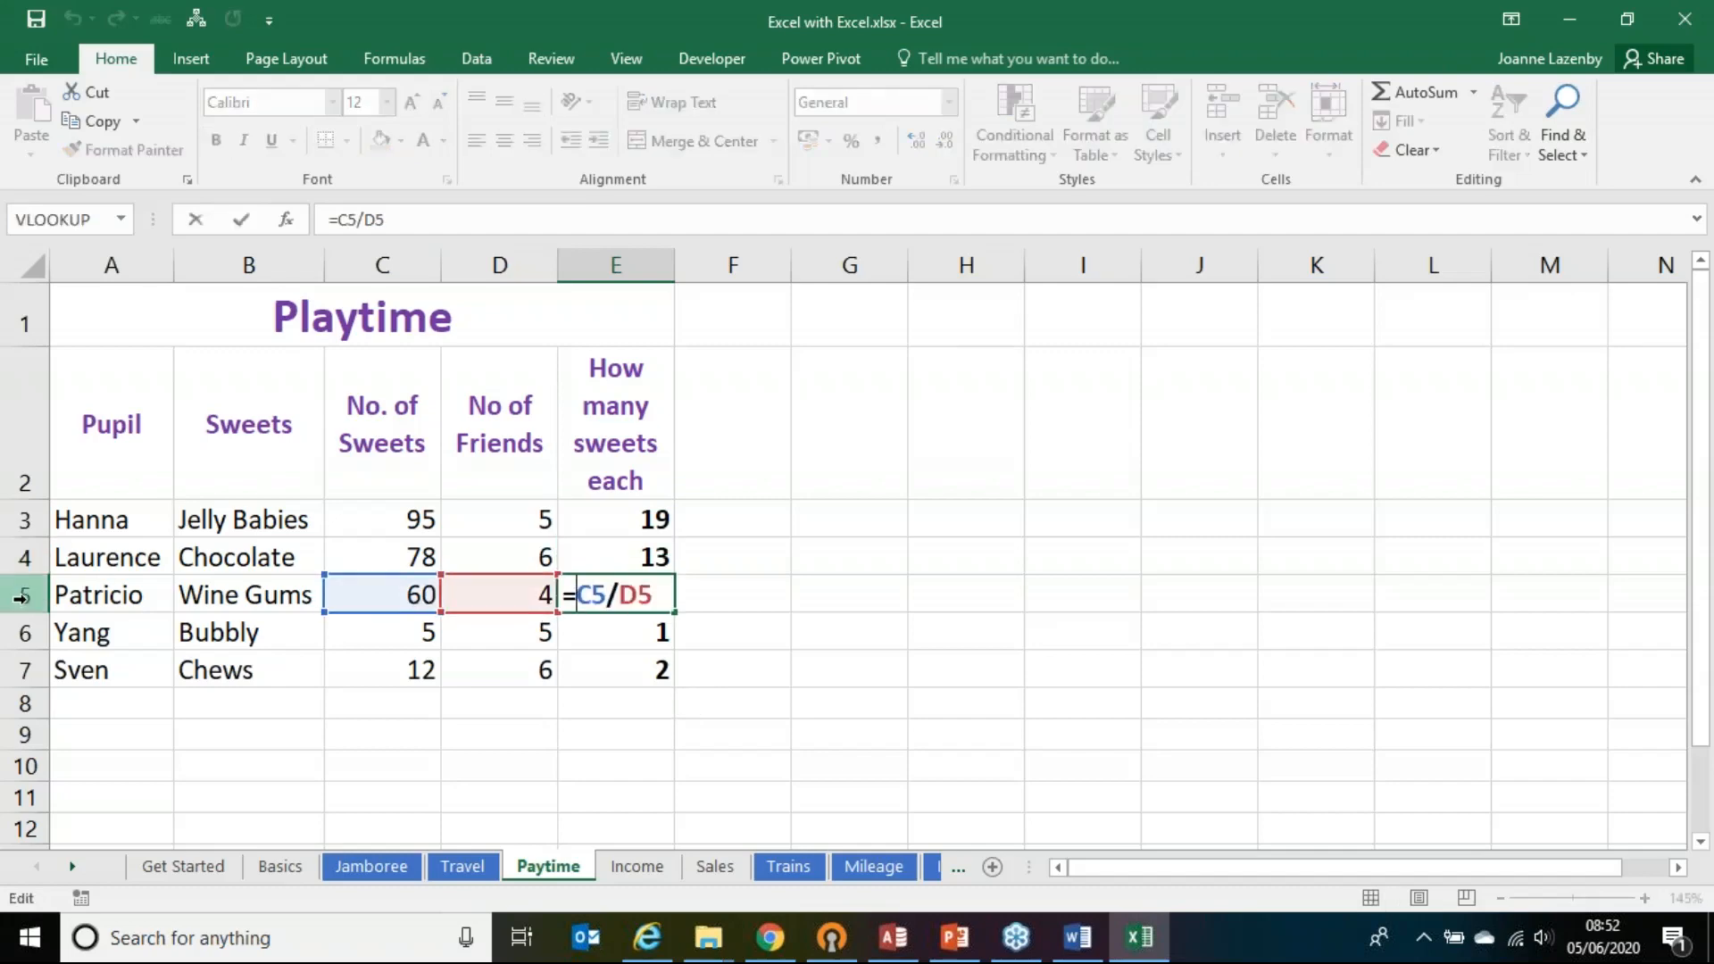
pyautogui.click(579, 631)
pyautogui.doubleClick(579, 631)
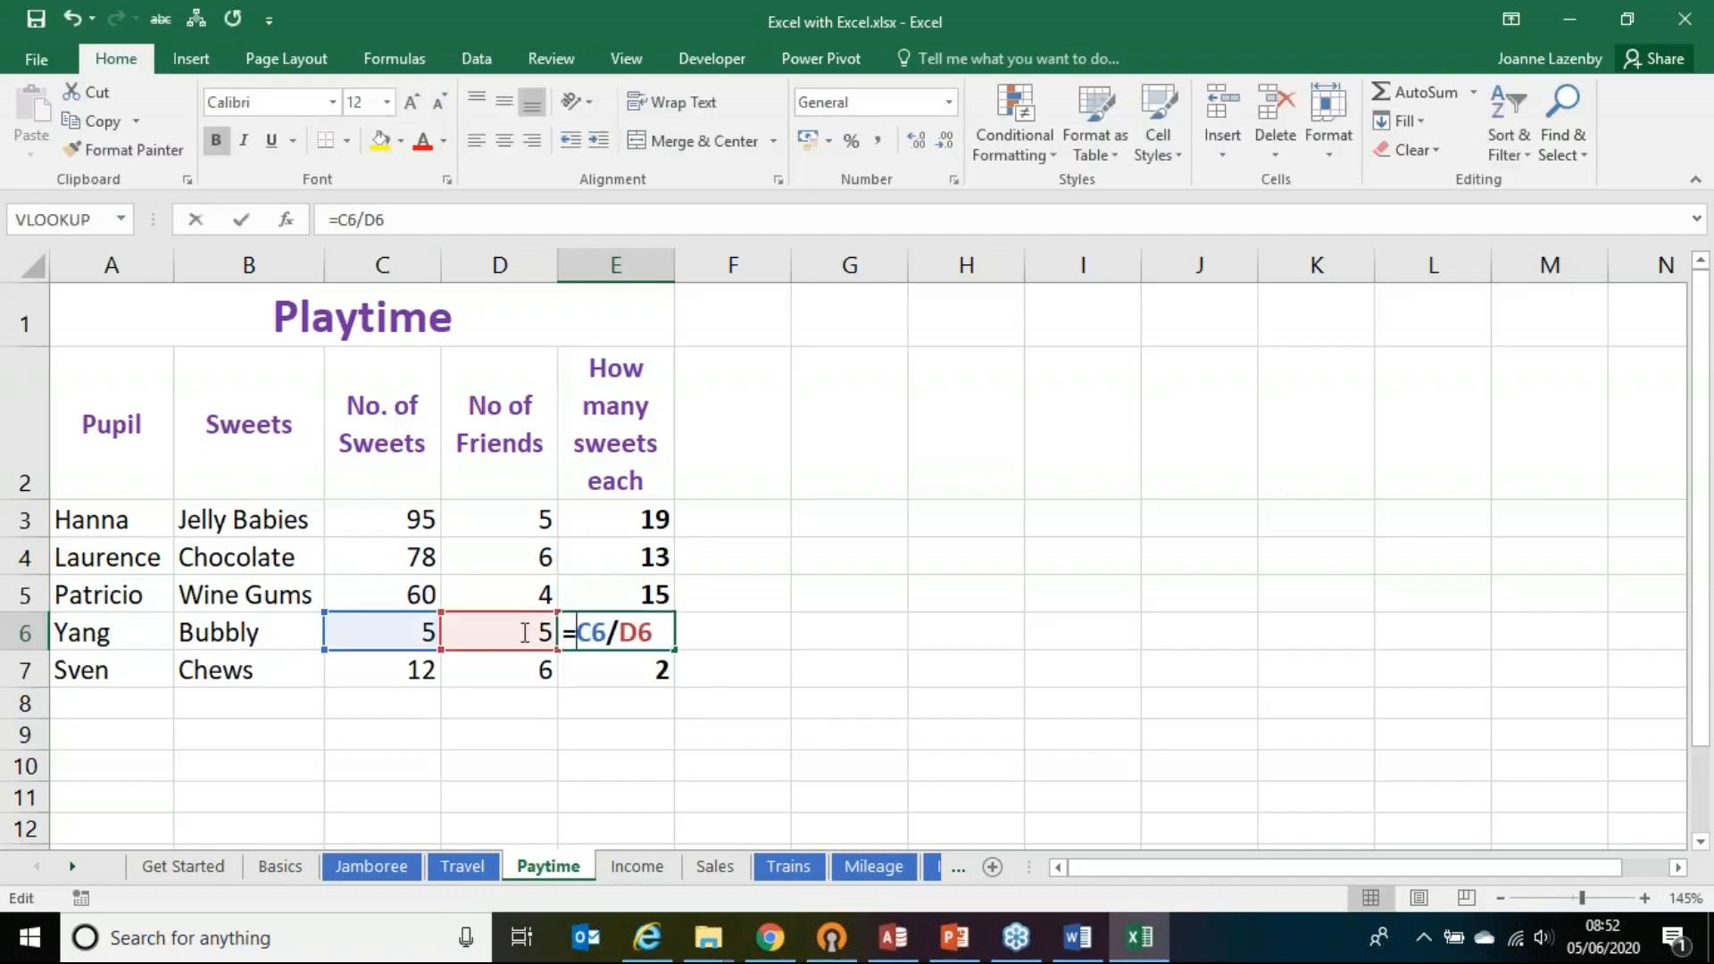
pyautogui.hotkey('ctrl', 'Return')
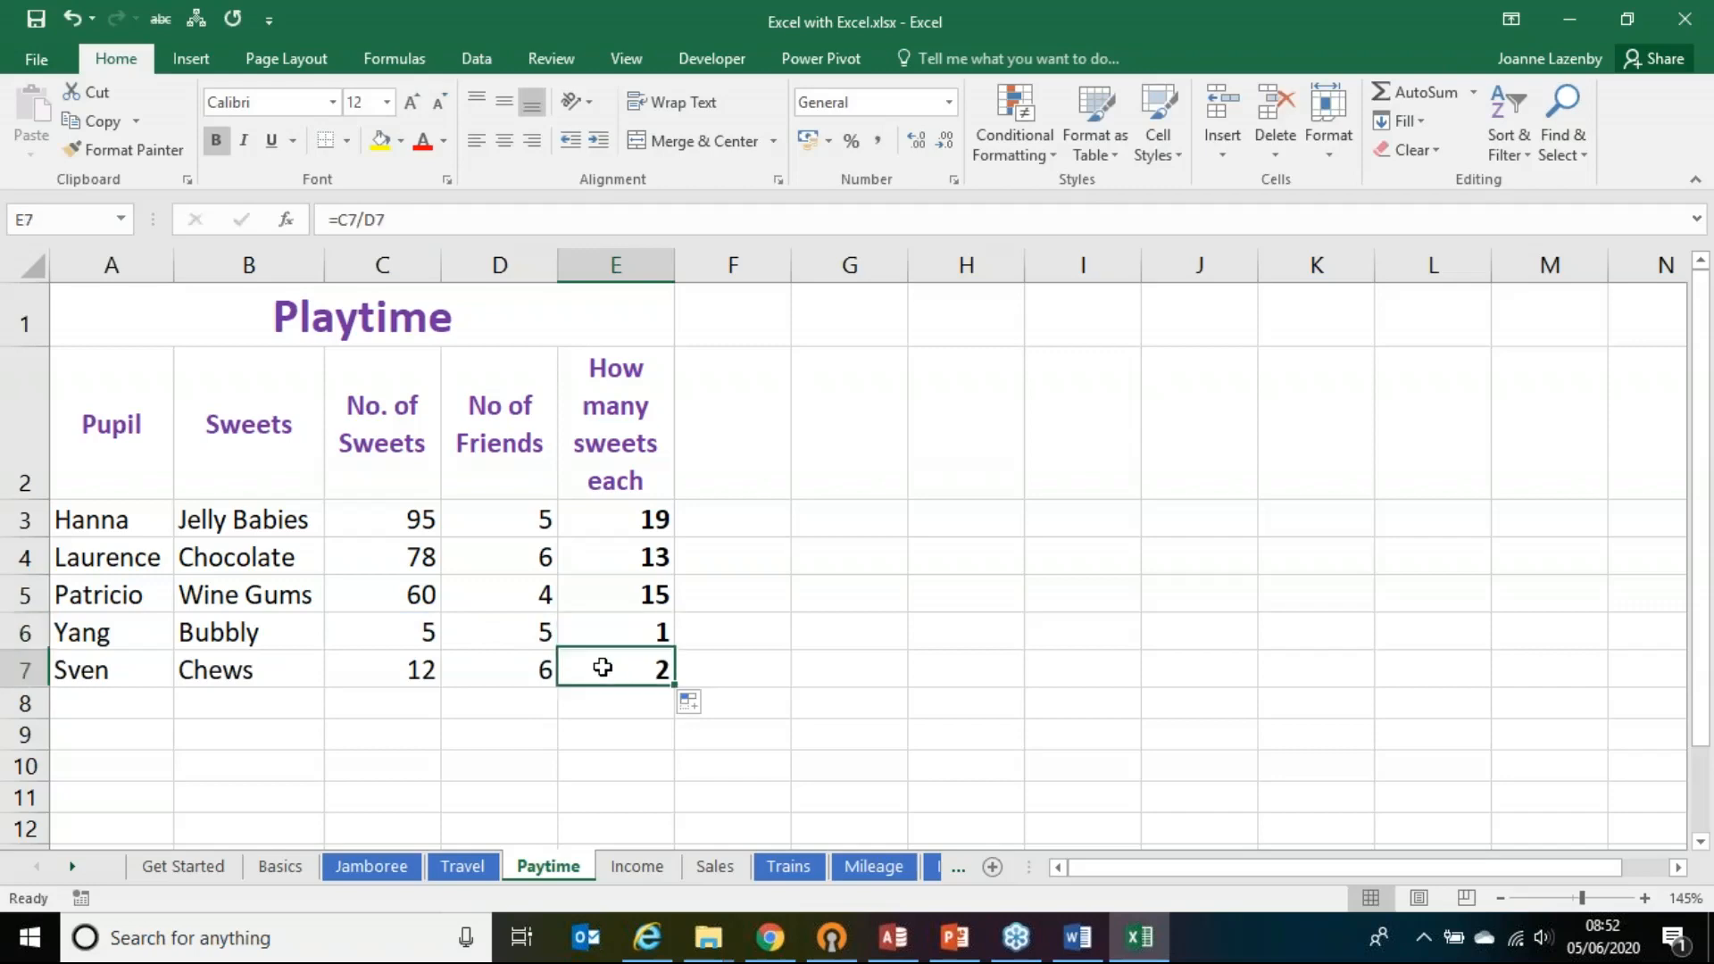
pyautogui.doubleClick(601, 663)
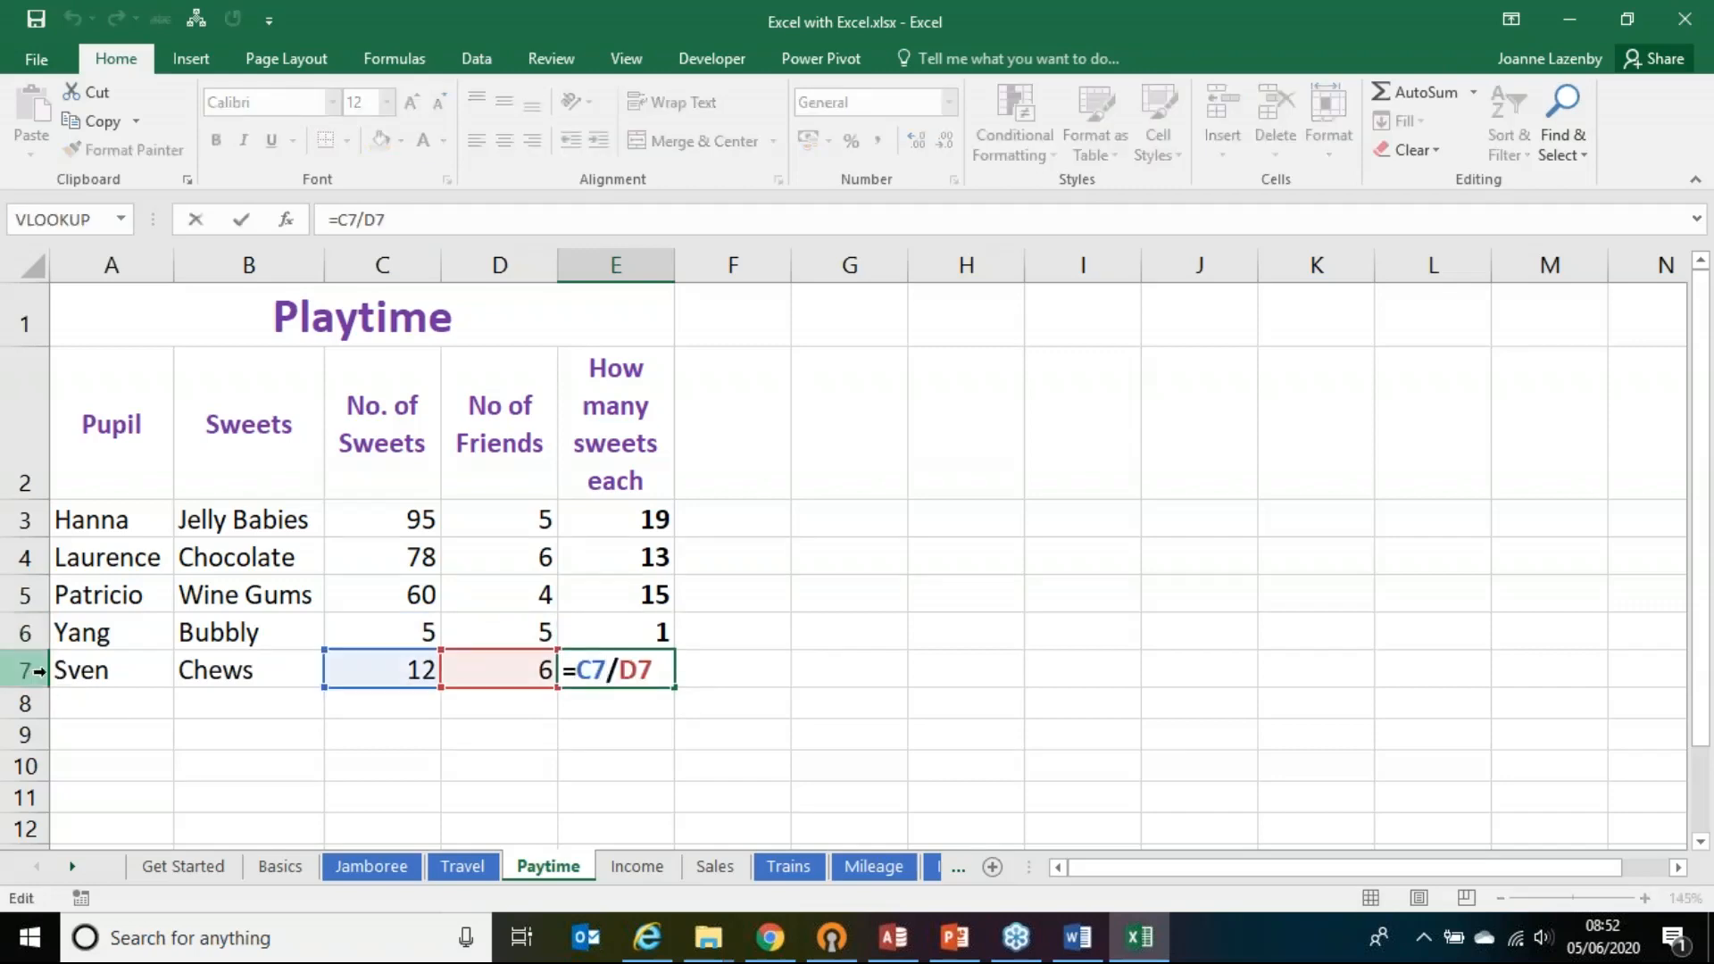
pyautogui.hotkey('ctrl', 'Return')
pyautogui.click(622, 511)
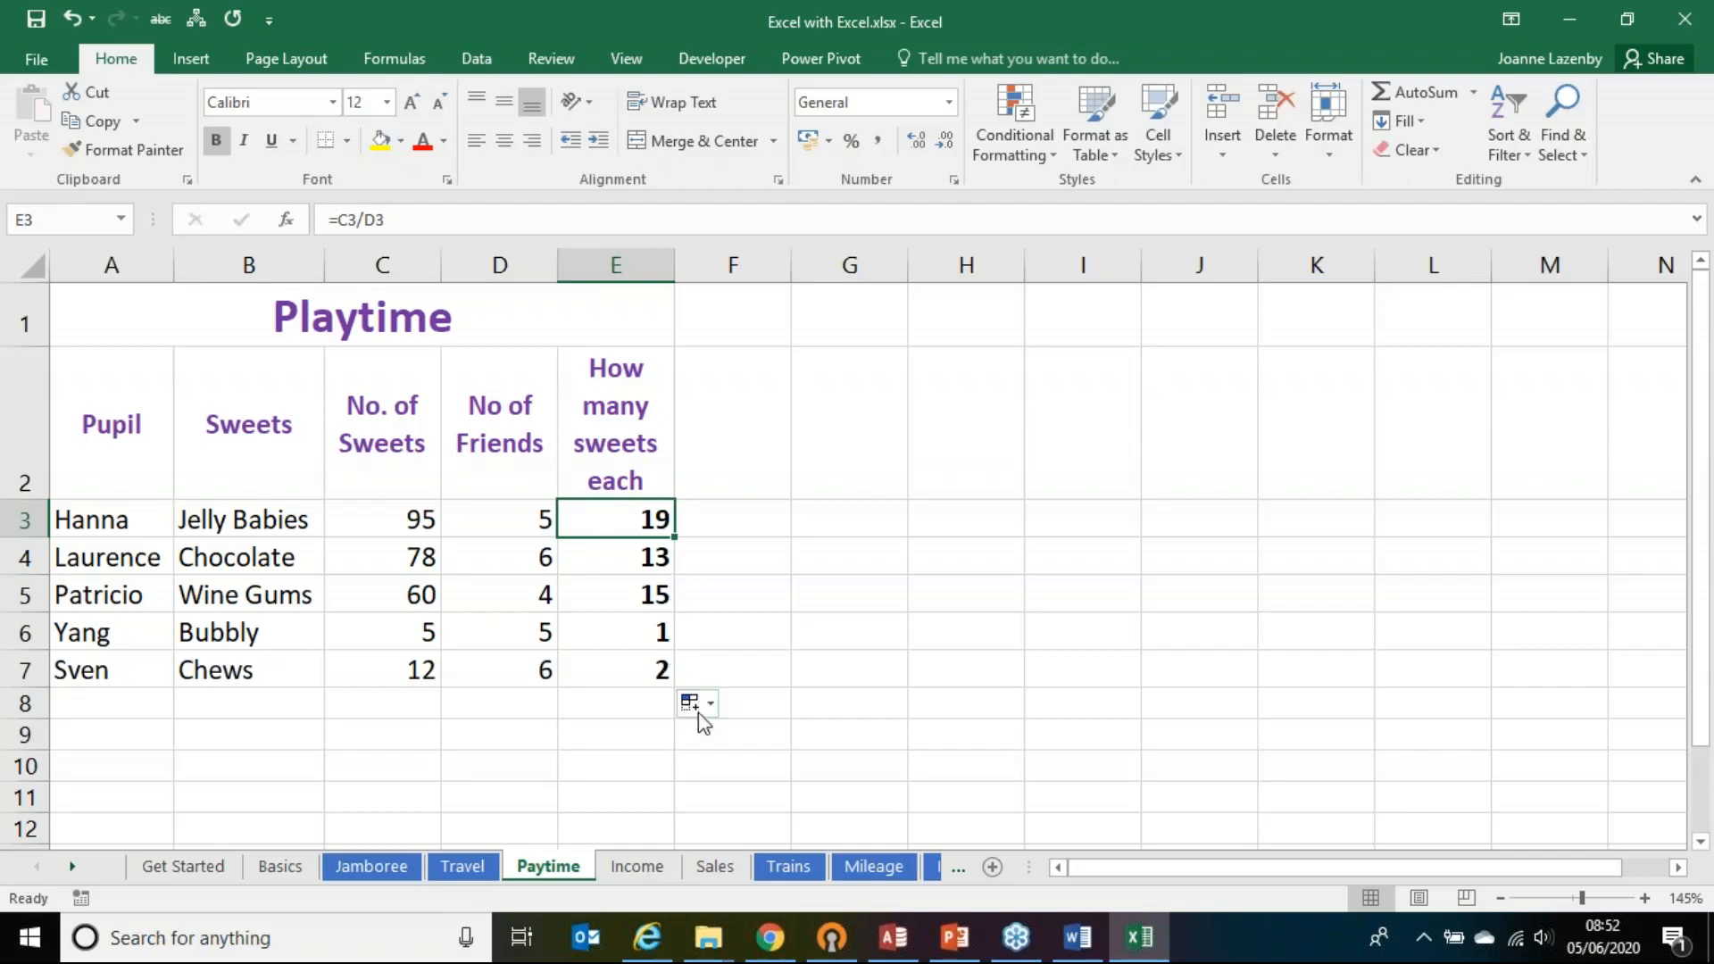
# Step: Open the Income sheet and step through January's monthly income and expense figures in B3 to B9
pyautogui.click(639, 866)
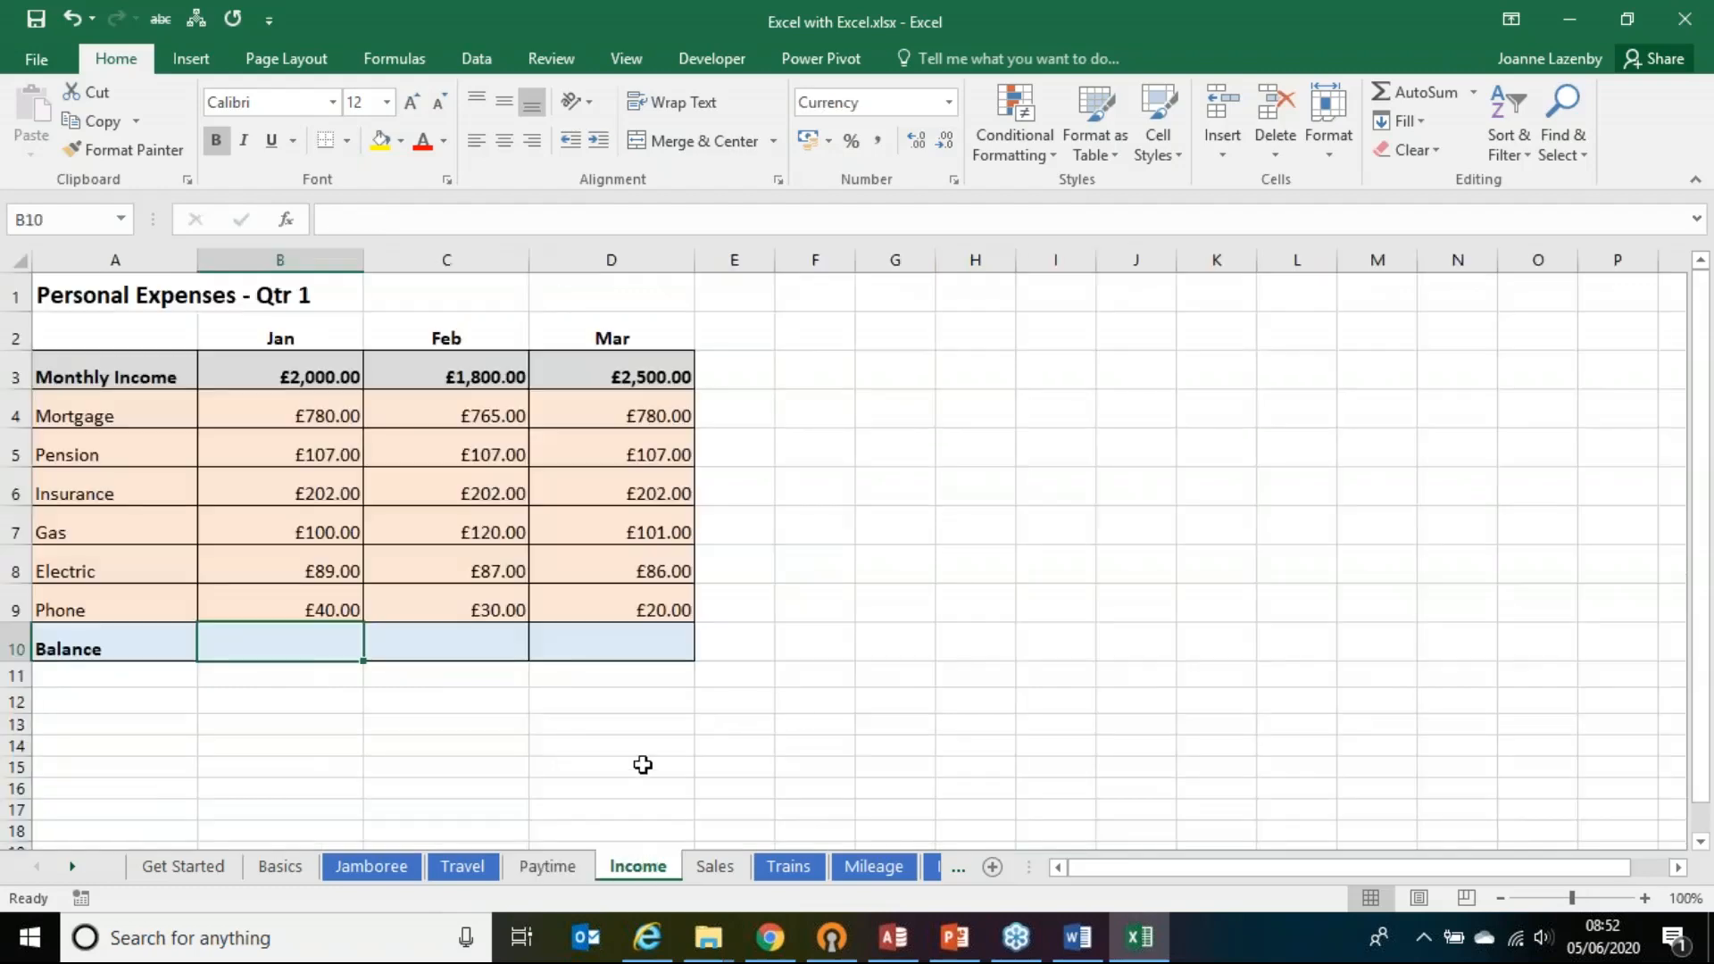
pyautogui.keyDown('ctrl'); pyautogui.scroll(1, 857, 707); pyautogui.keyUp('ctrl')
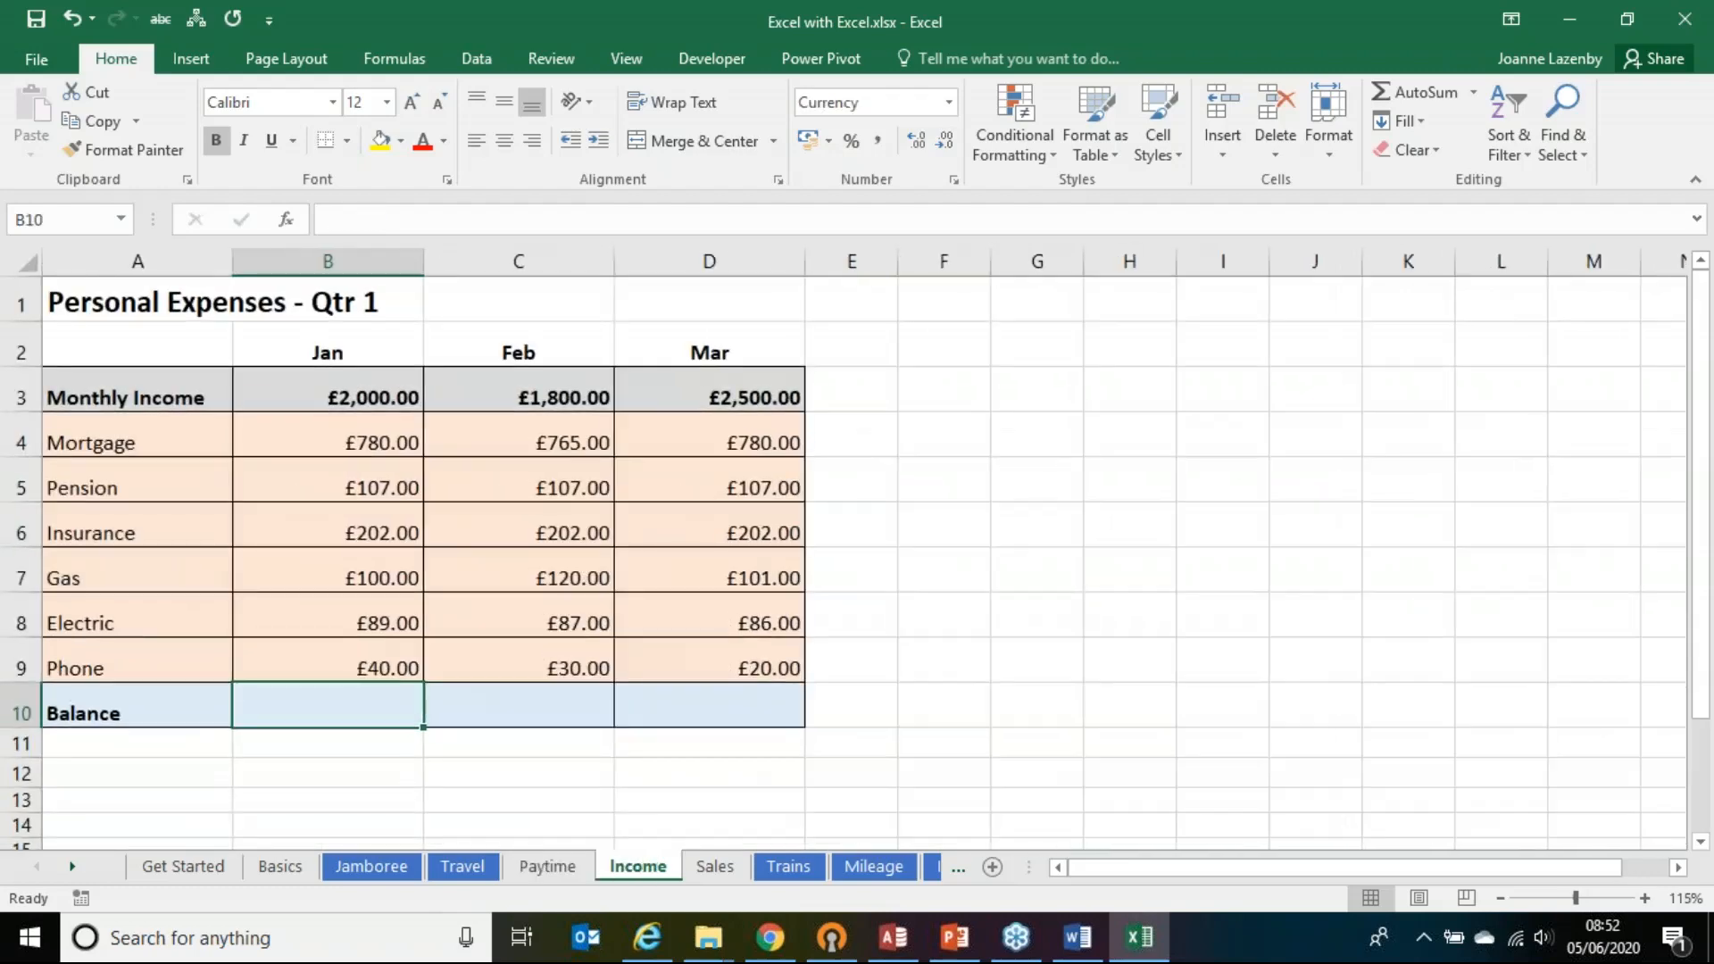
pyautogui.click(288, 397)
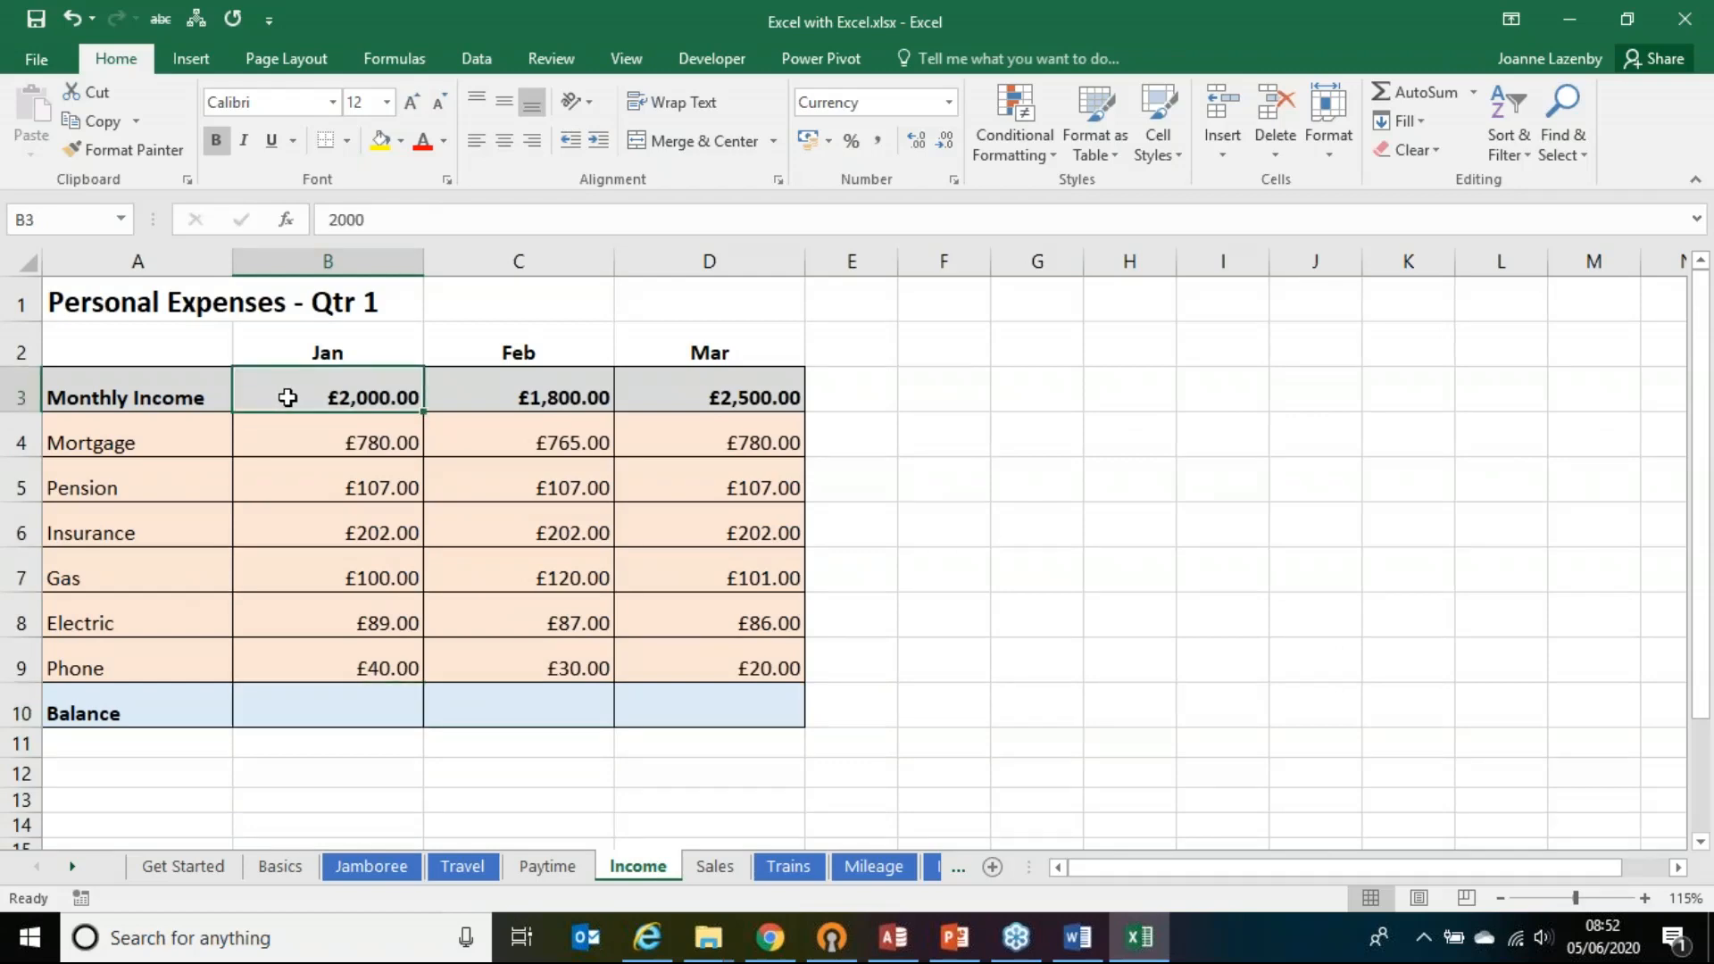
pyautogui.click(276, 444)
pyautogui.click(291, 482)
pyautogui.click(295, 523)
pyautogui.click(297, 572)
pyautogui.click(291, 618)
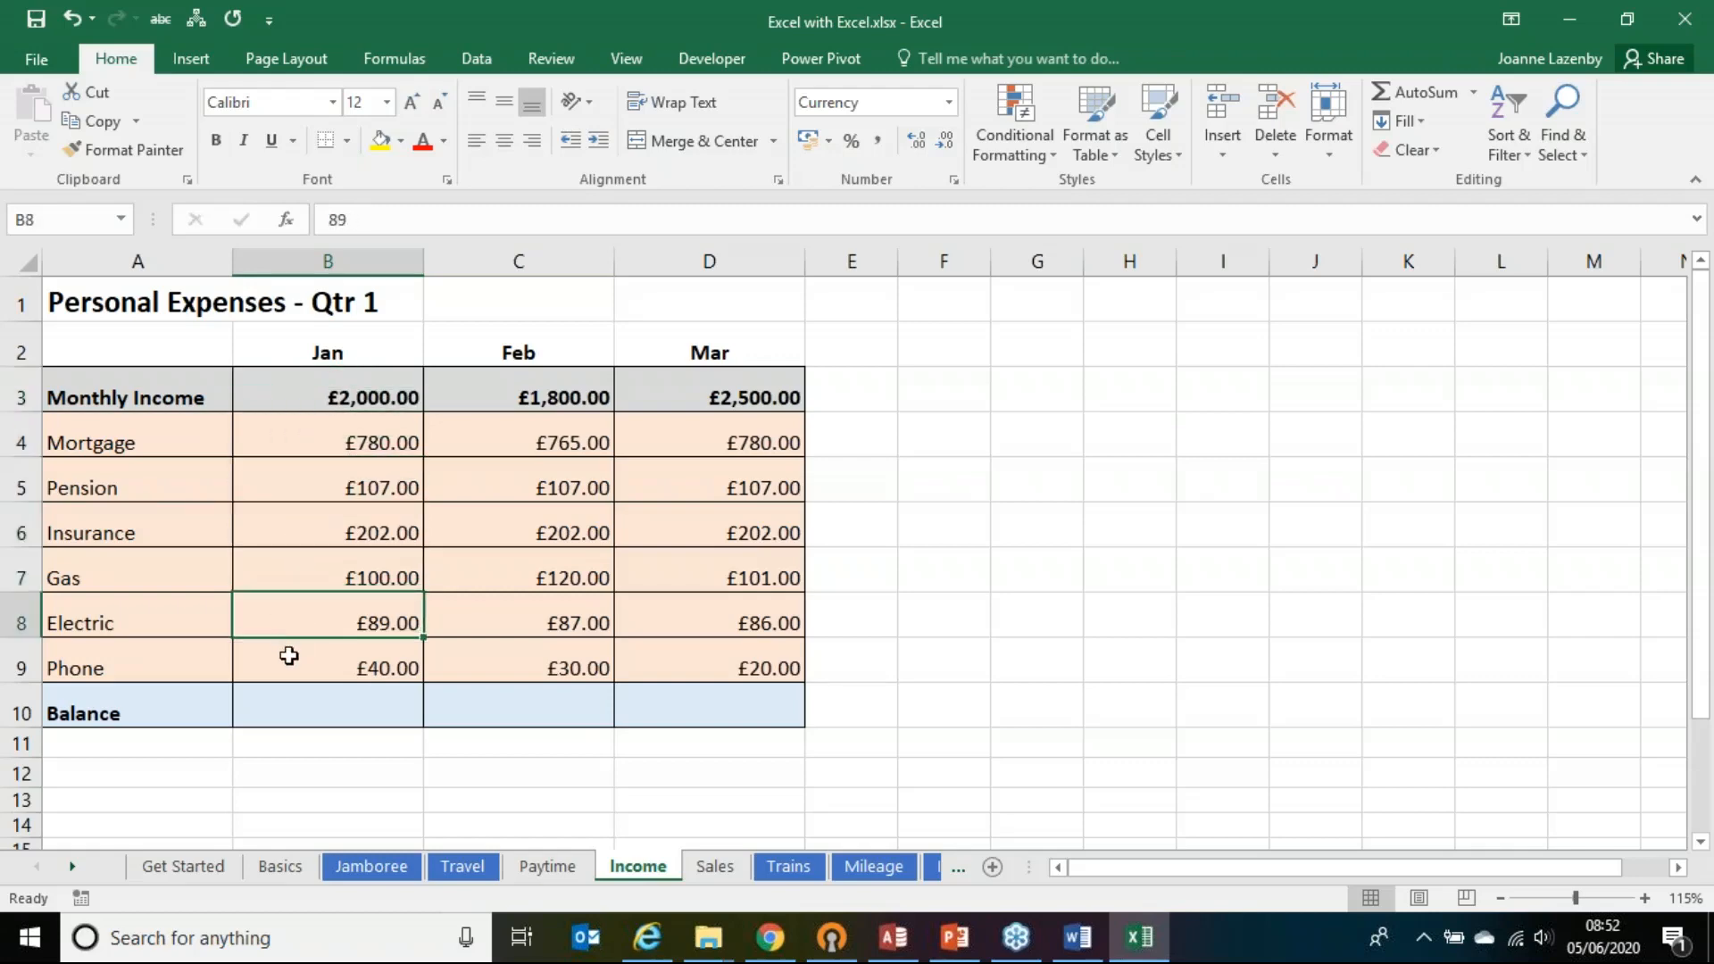
pyautogui.click(295, 665)
# Step: Enter the January balance formula =B3-B4-B5-B6-B7-B8-B9 in B10 by picking the income and expense cells
pyautogui.click(302, 706)
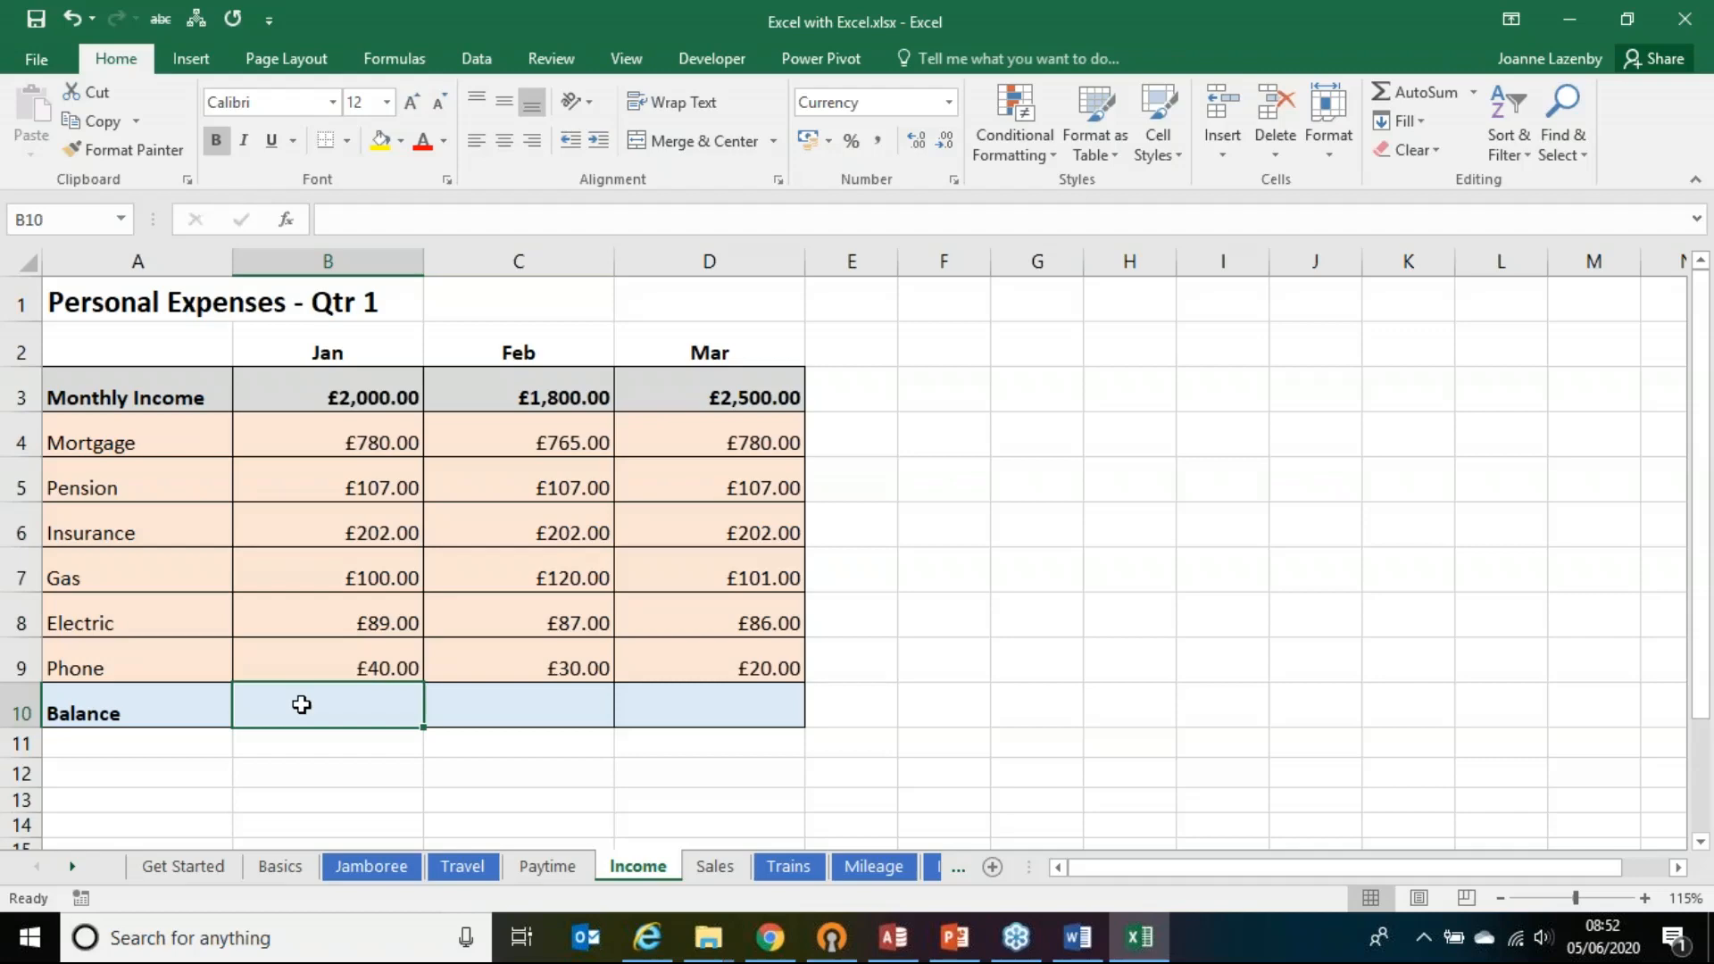
pyautogui.write('=')
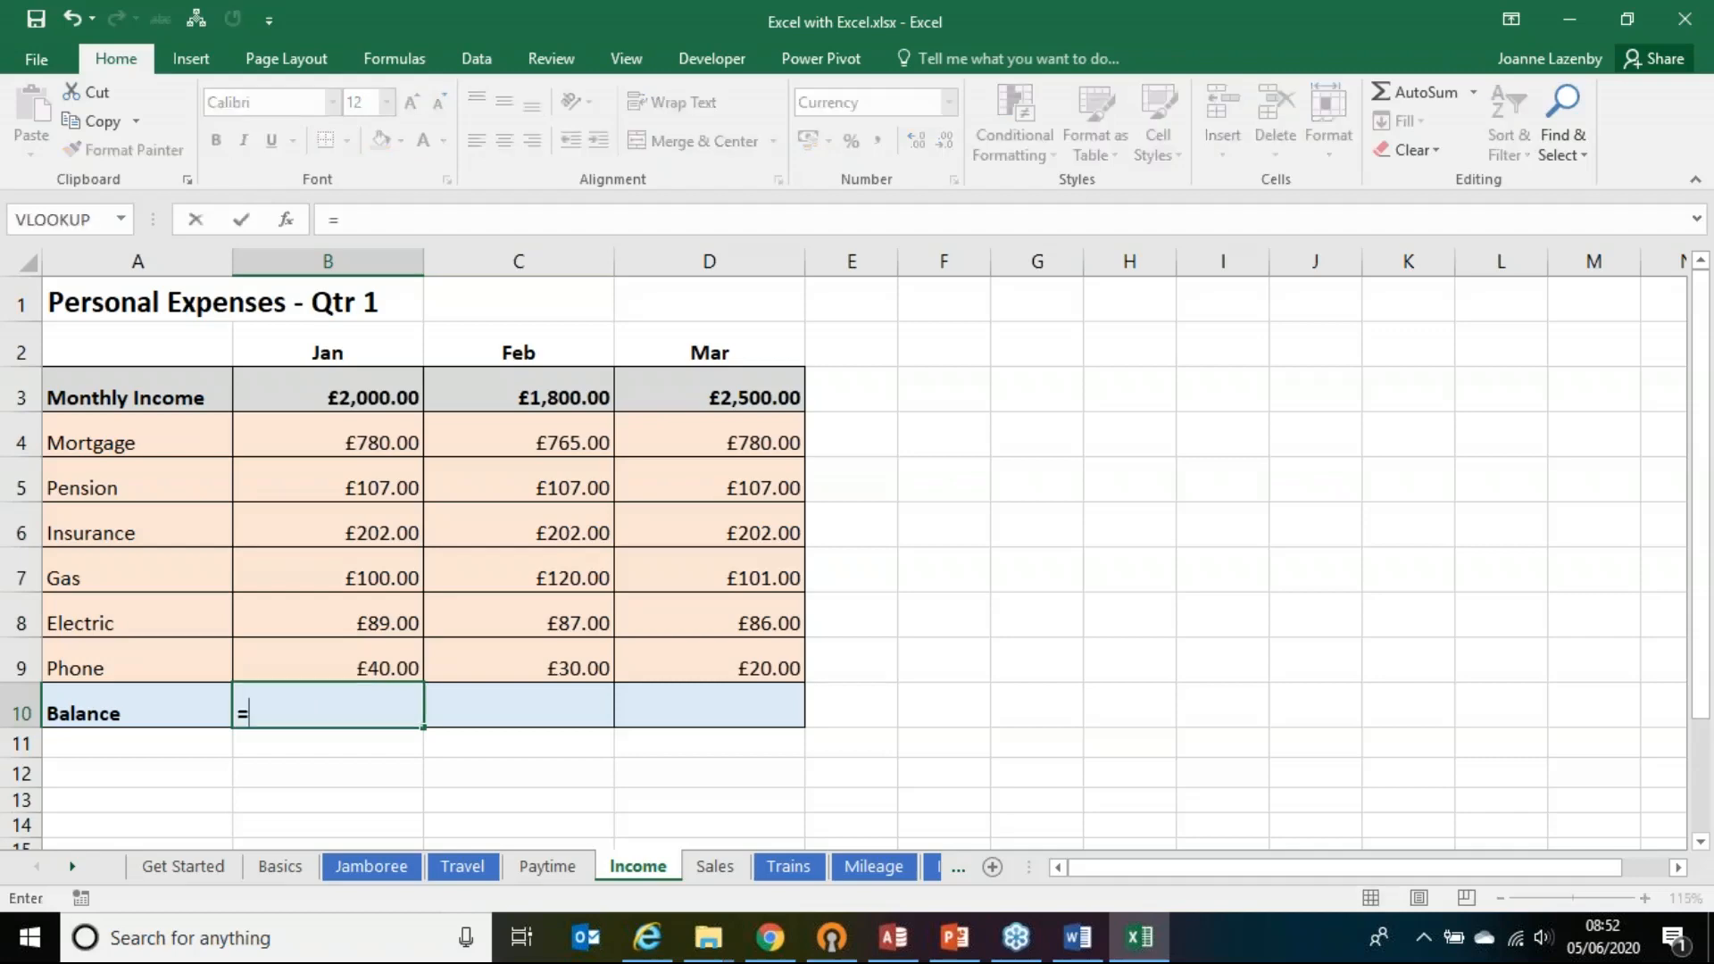
pyautogui.click(286, 393)
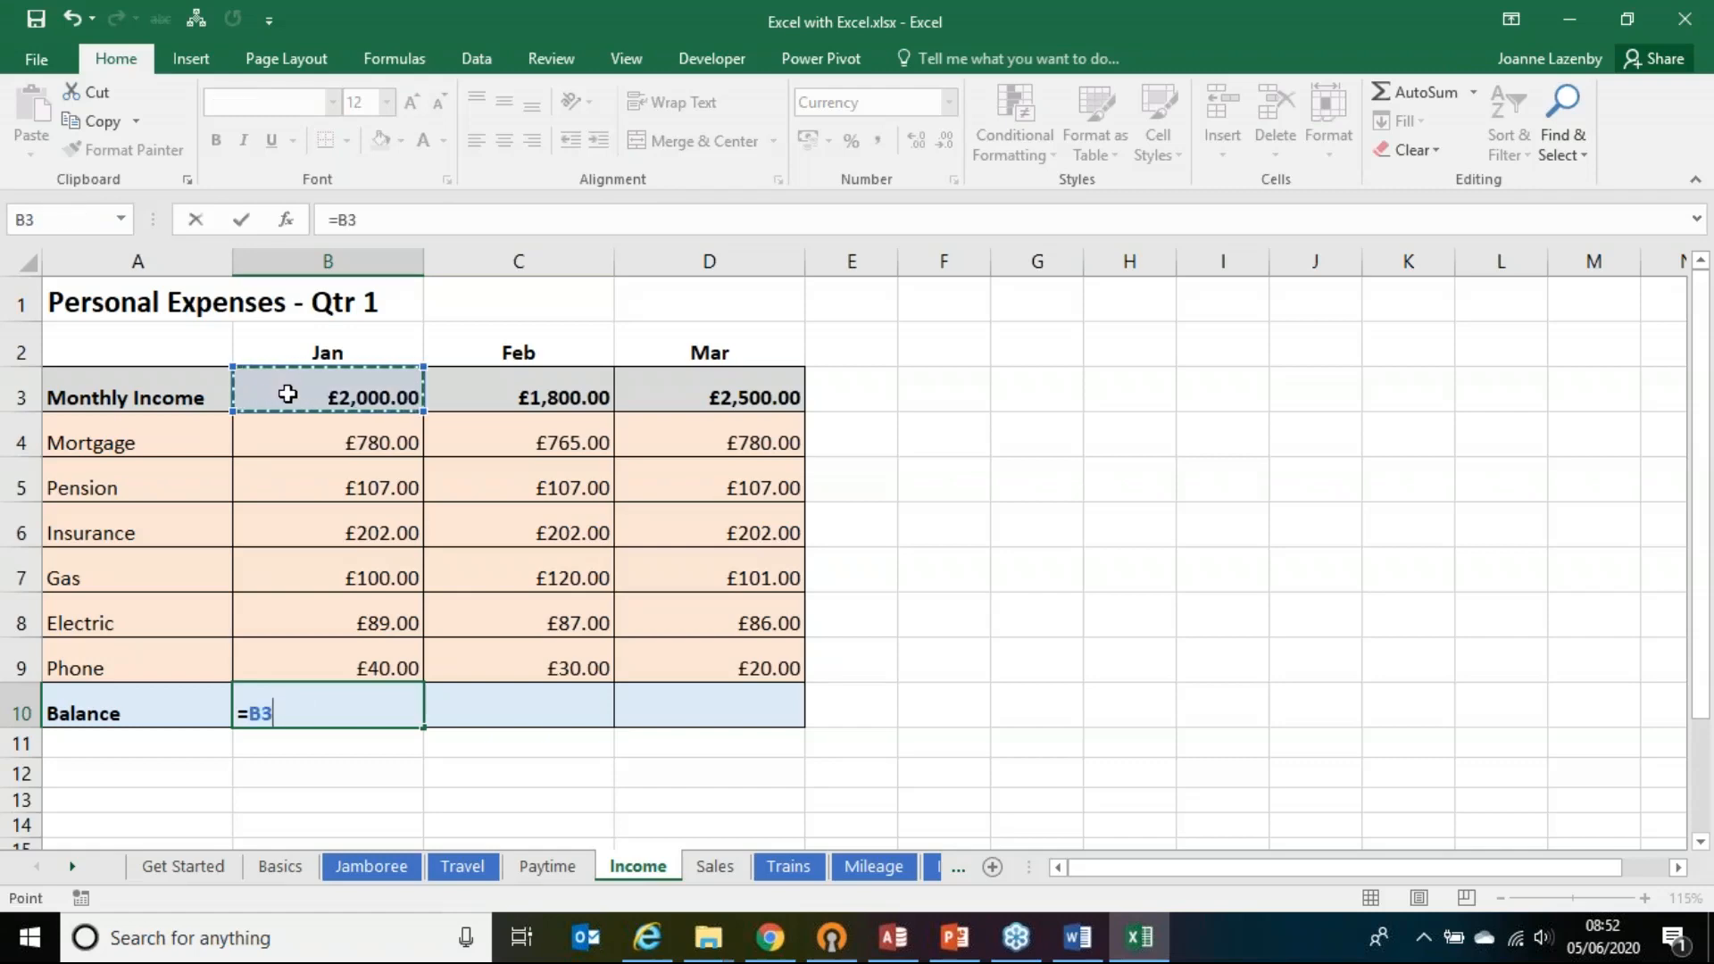
pyautogui.write('-')
pyautogui.click(293, 433)
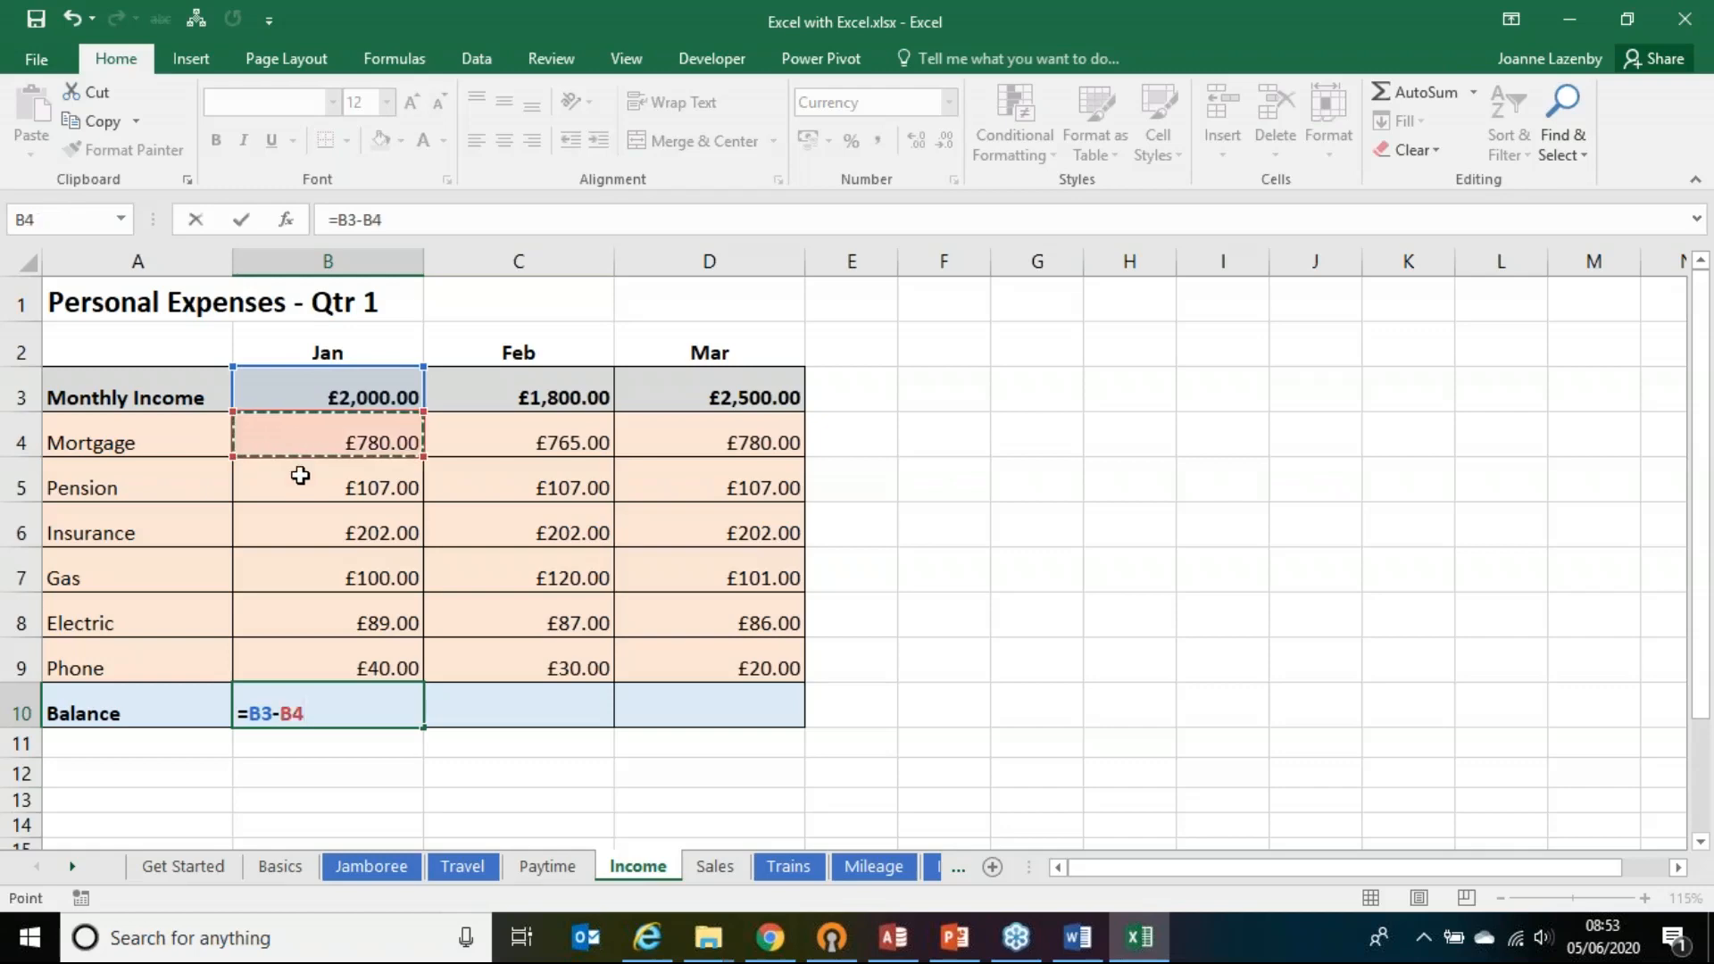
pyautogui.write('-')
pyautogui.click(300, 478)
pyautogui.write('-')
pyautogui.click(302, 521)
pyautogui.write('-')
pyautogui.click(295, 566)
pyautogui.write('-')
pyautogui.click(299, 616)
pyautogui.write('-')
pyautogui.click(295, 661)
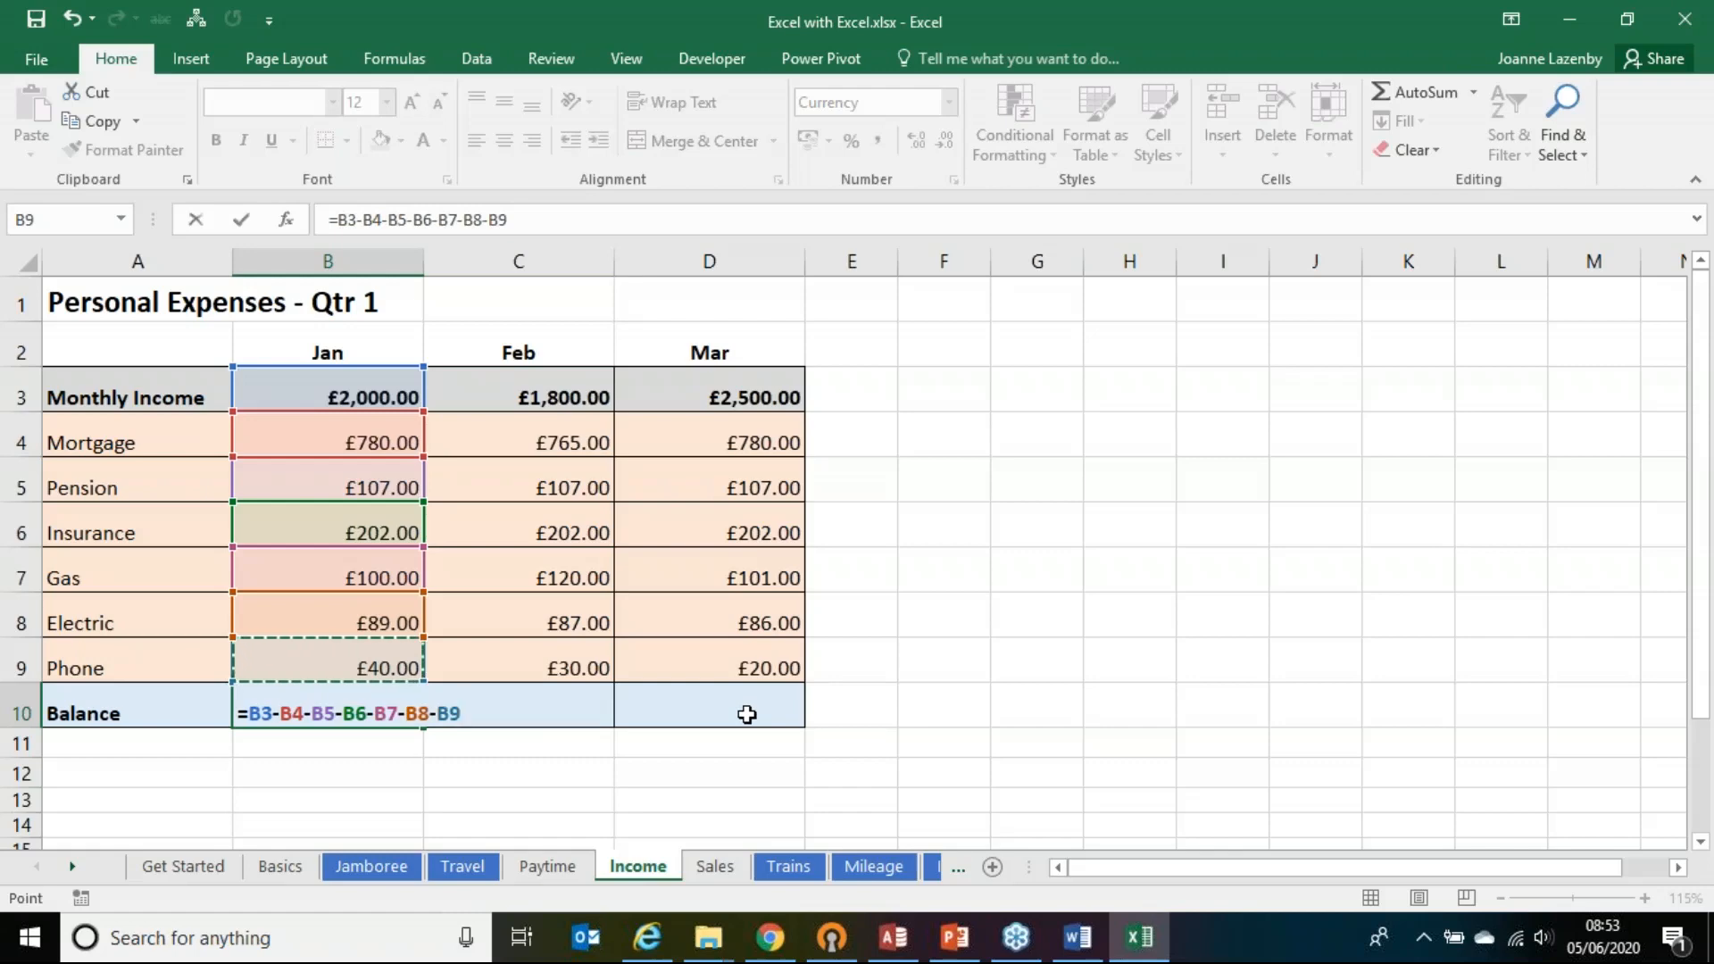
pyautogui.press('Return')
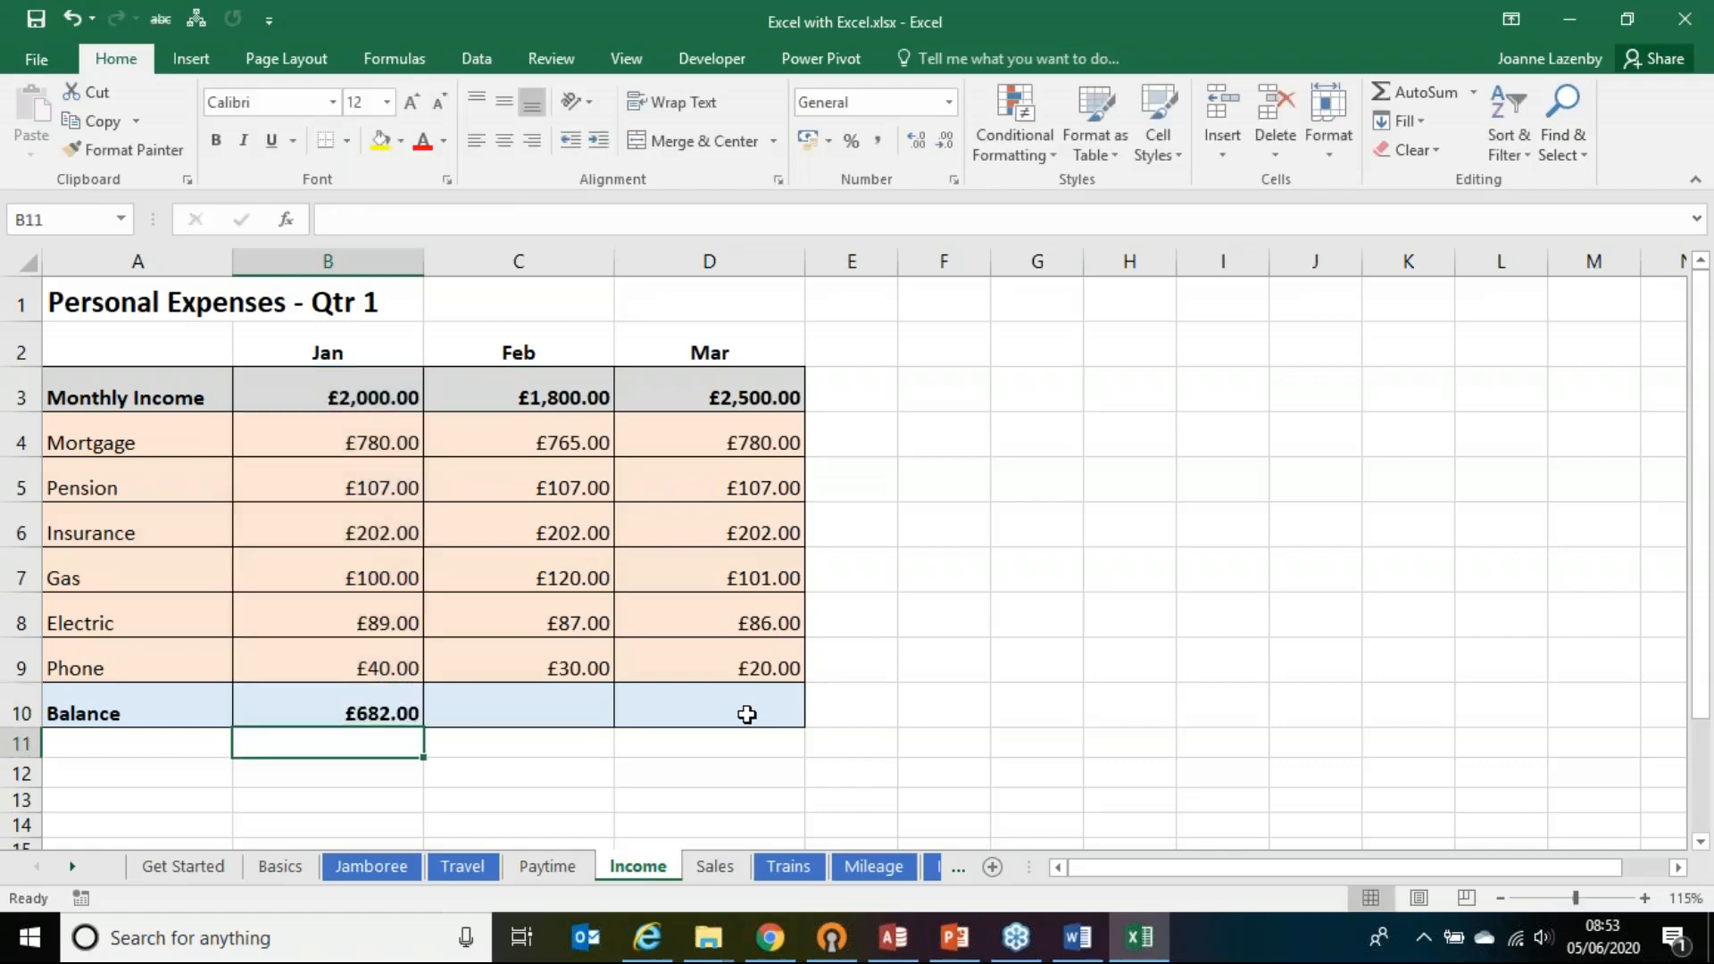
# Step: Fill the January balance formula across to the February and March columns, C10 and D10
pyautogui.click(346, 707)
pyautogui.moveTo(425, 732); pyautogui.dragTo(751, 726)
pyautogui.click(651, 771)
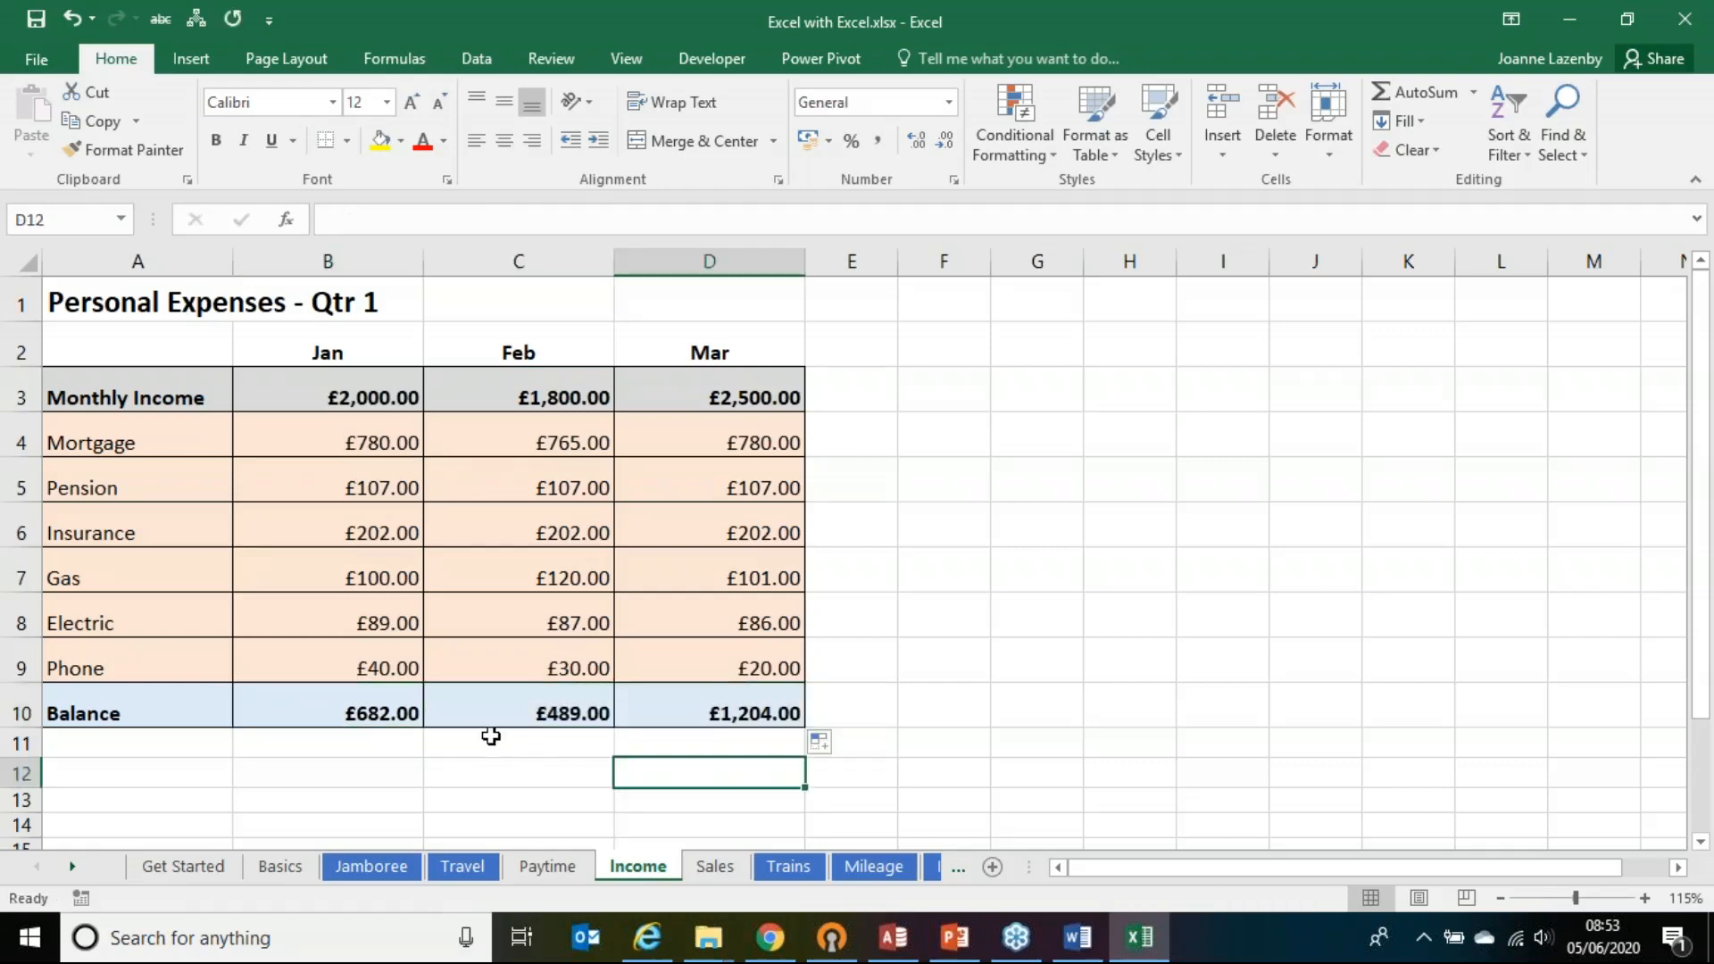
# Step: Inspect the copied balance formulas in C10 and D10 to see which column's cells each one references
pyautogui.doubleClick(451, 706)
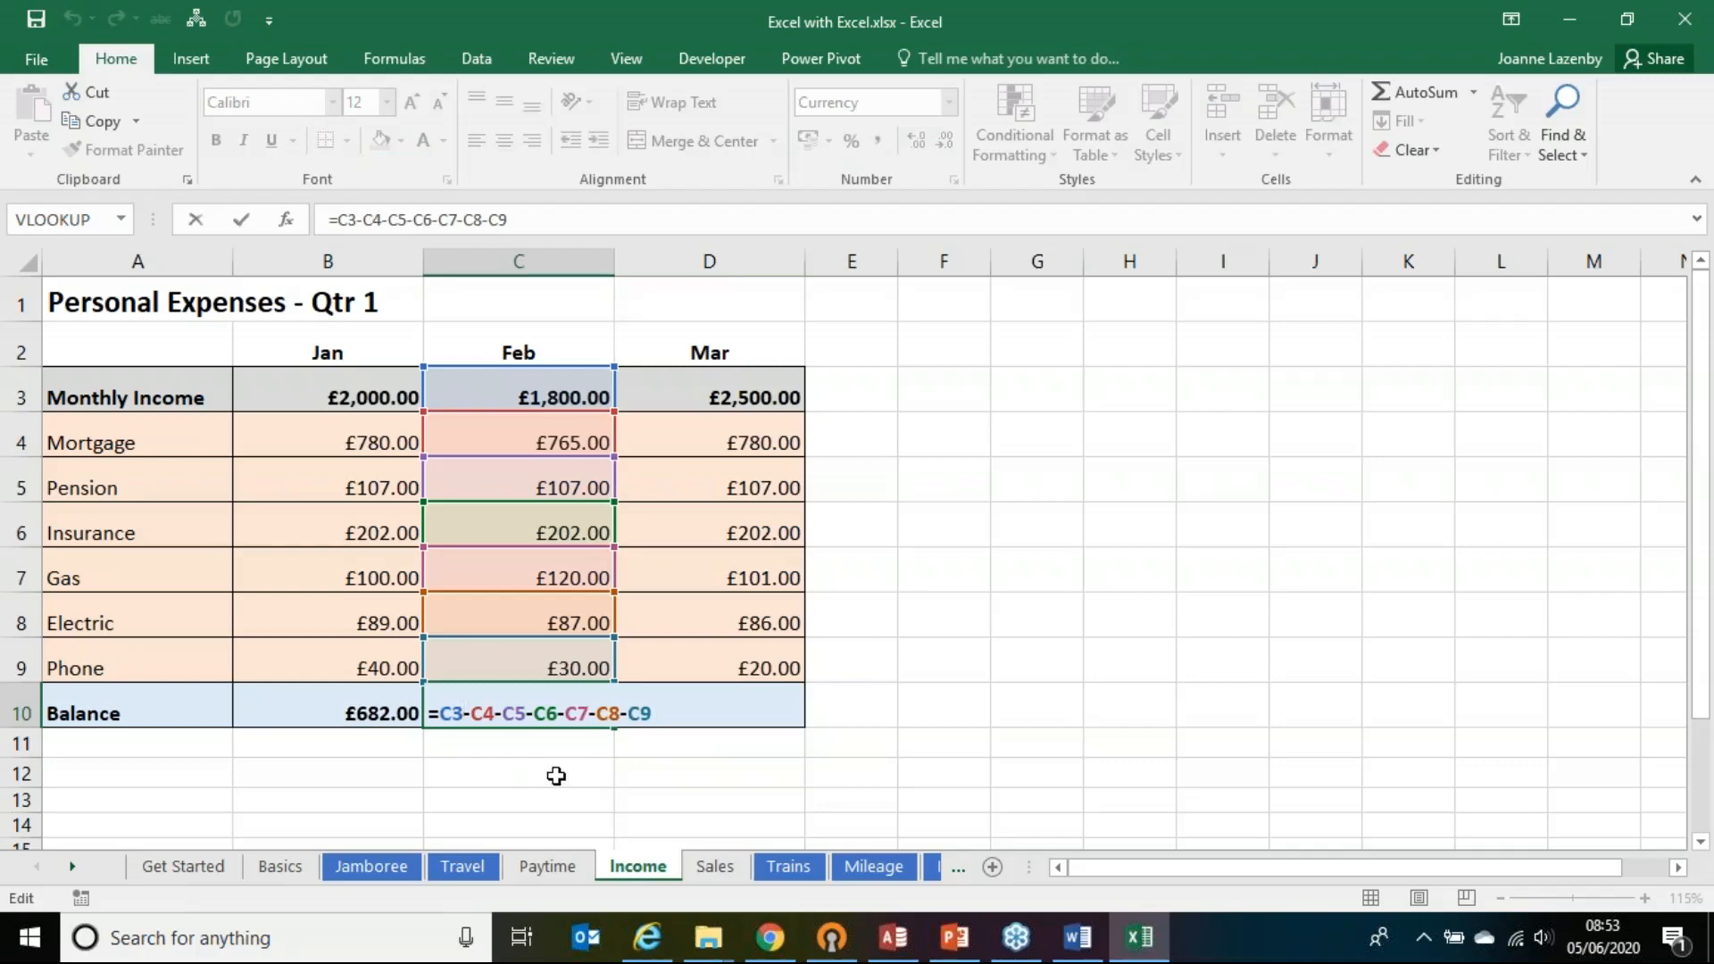
pyautogui.press('Tab')
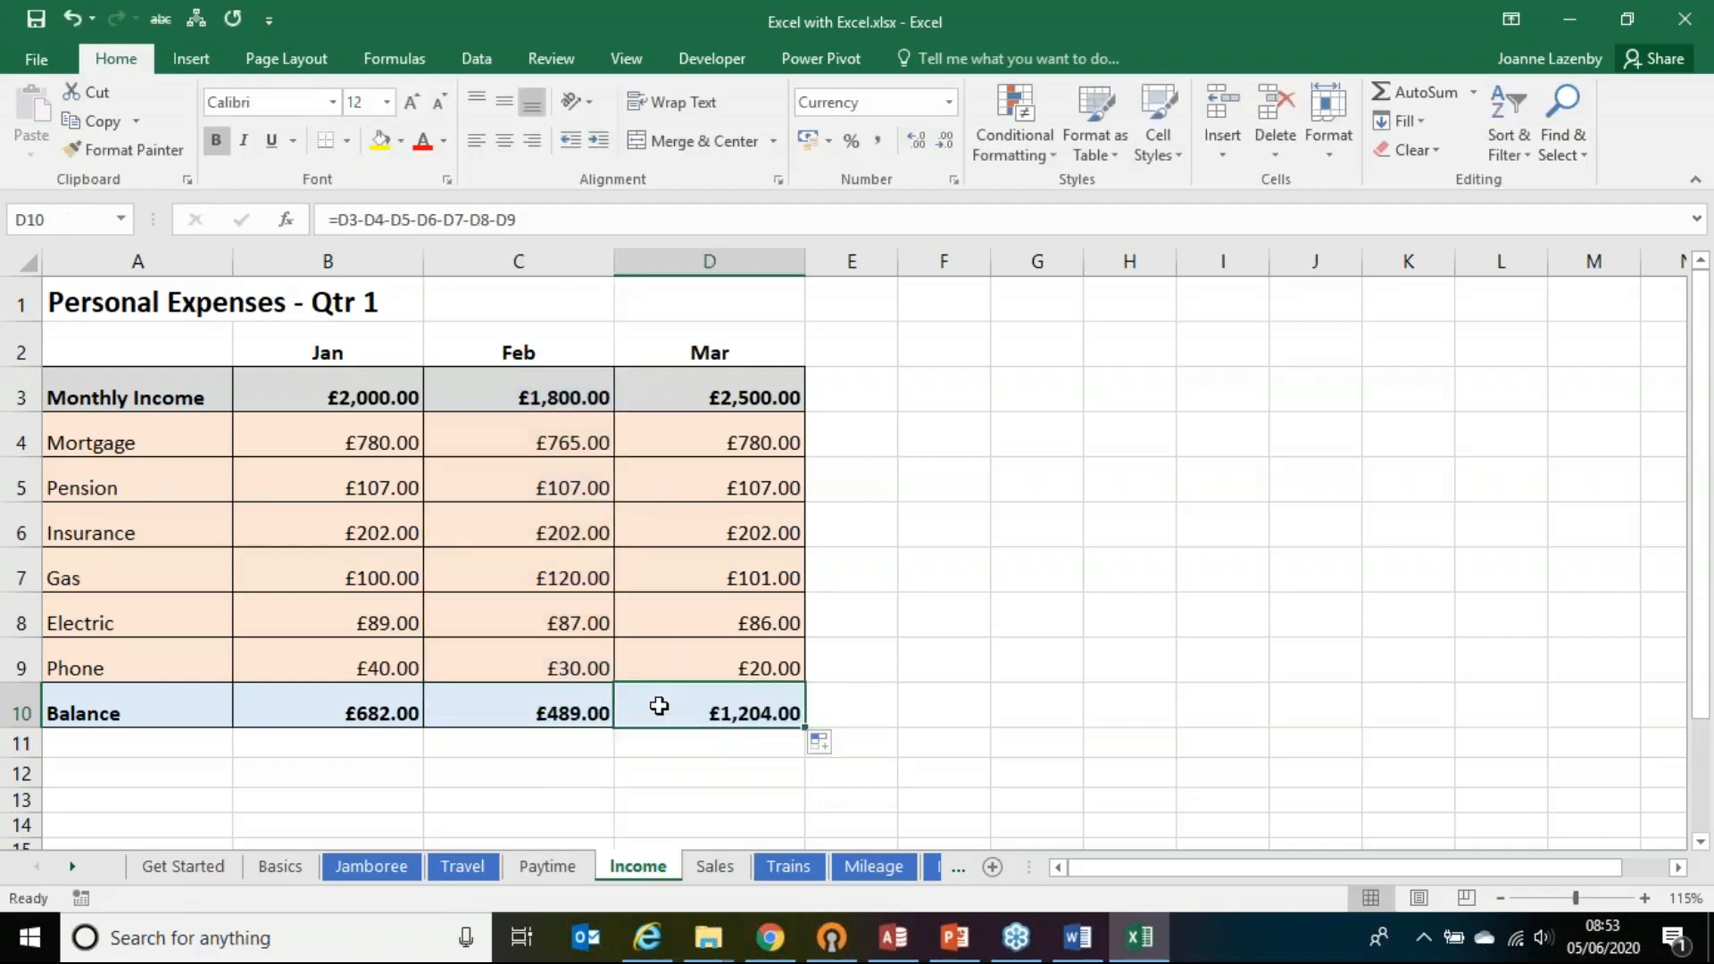
pyautogui.doubleClick(659, 706)
pyautogui.press('Escape')
pyautogui.hotkey('alt', 'Tab')
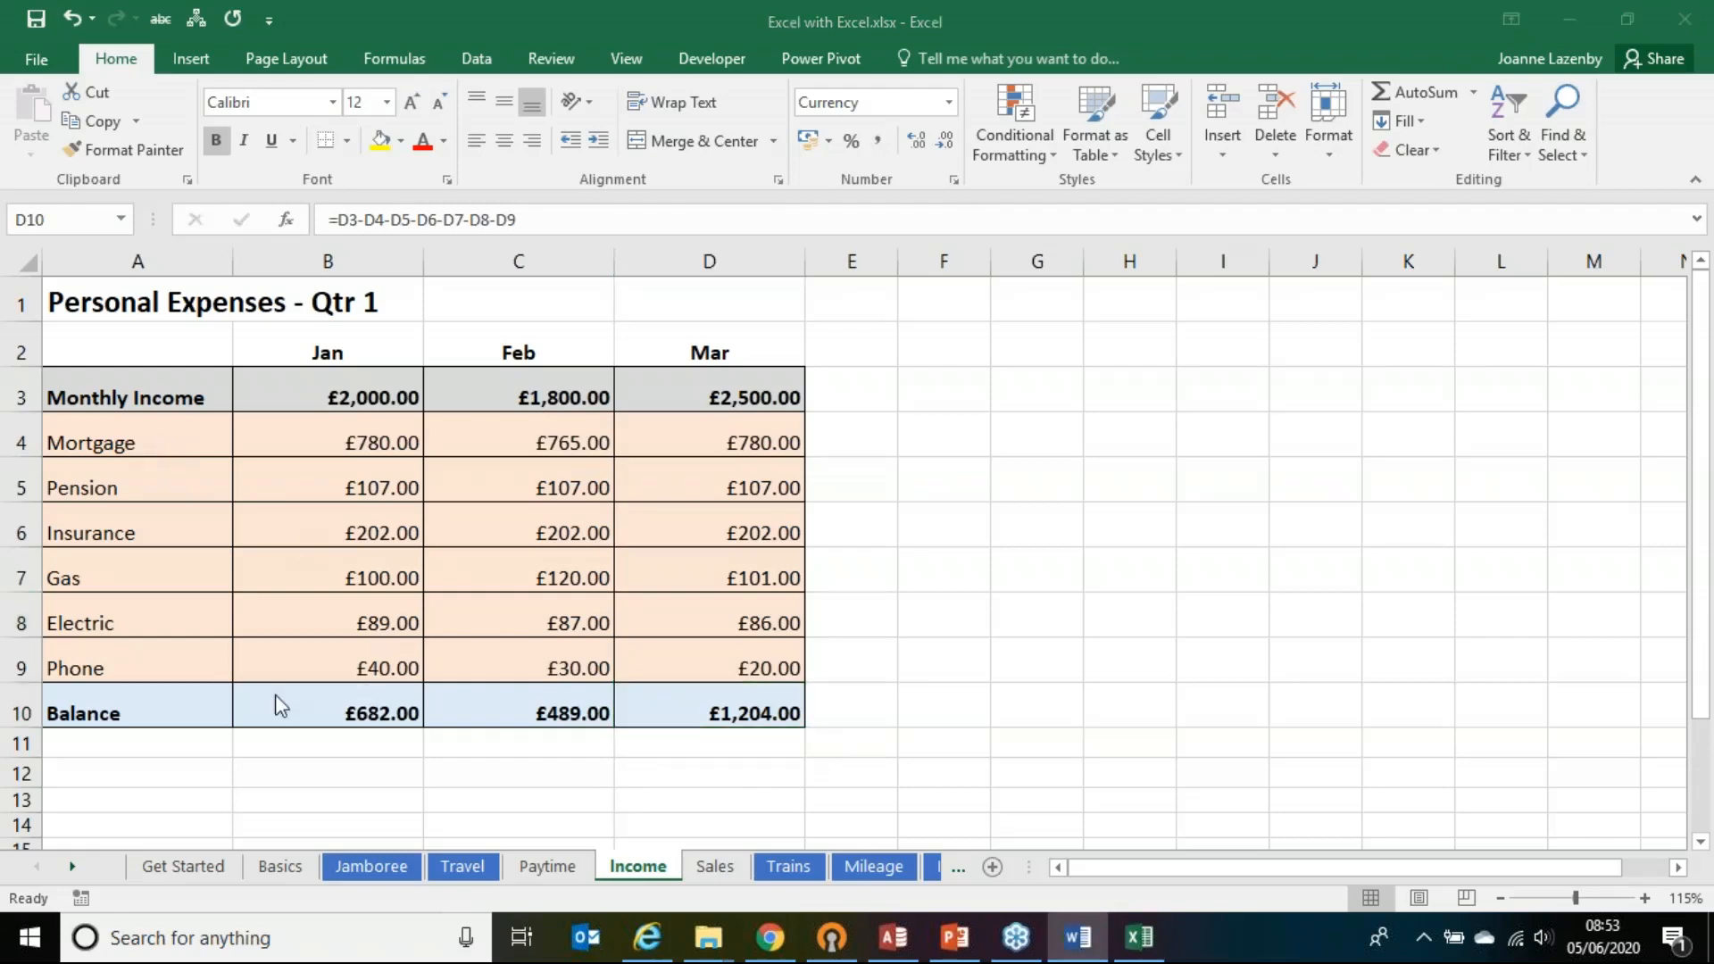
pyautogui.hotkey('alt', 'Tab')
pyautogui.doubleClick(748, 717)
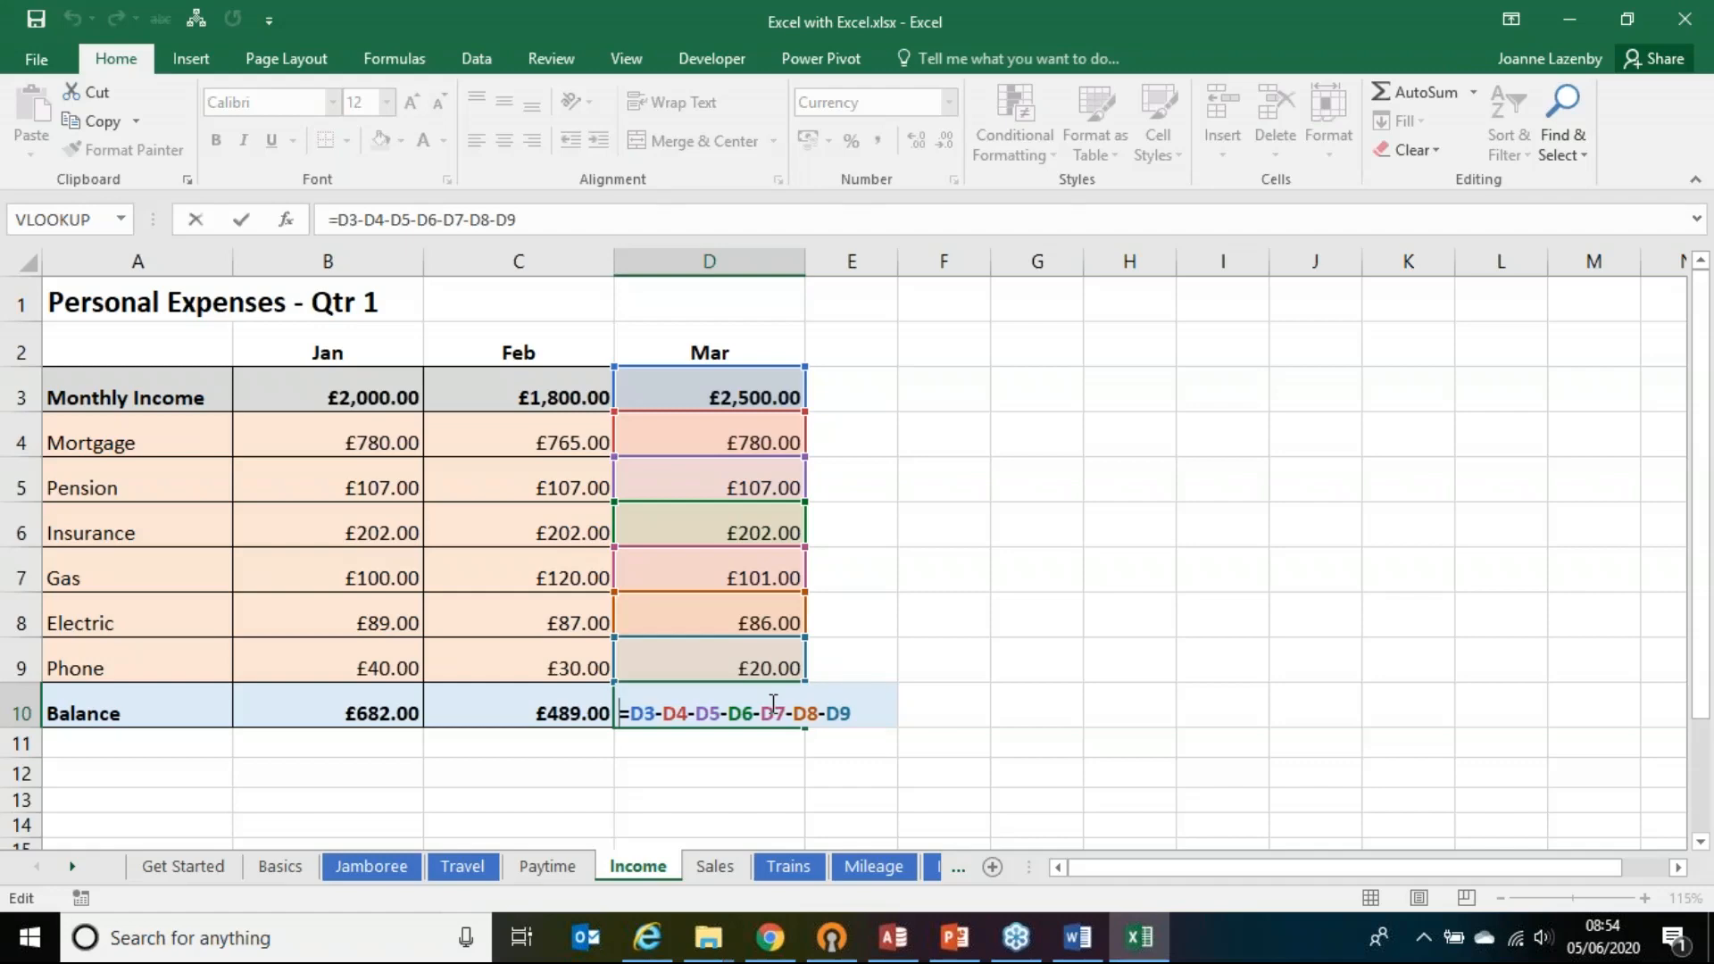
pyautogui.hotkey('ctrl', 'Return')
# Step: Open the Sales sheet and examine row 4's item, unit price, discount and quantity alongside the empty Sub Total column
pyautogui.click(715, 866)
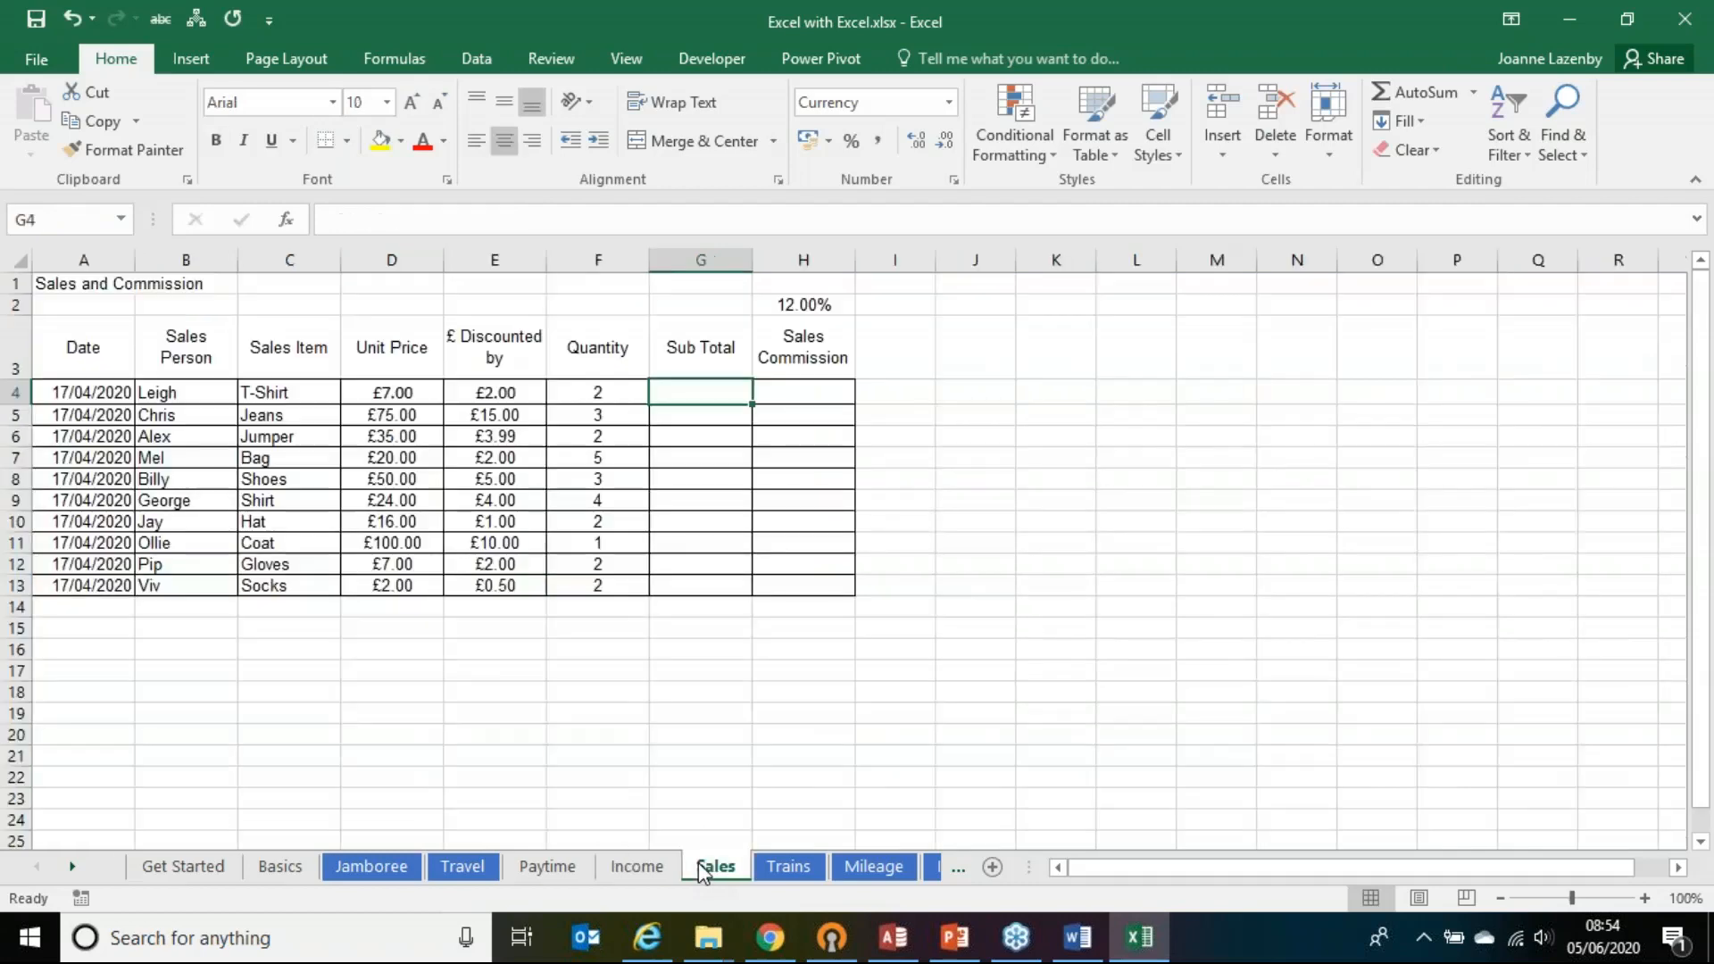
pyautogui.scroll(2, 784, 670)
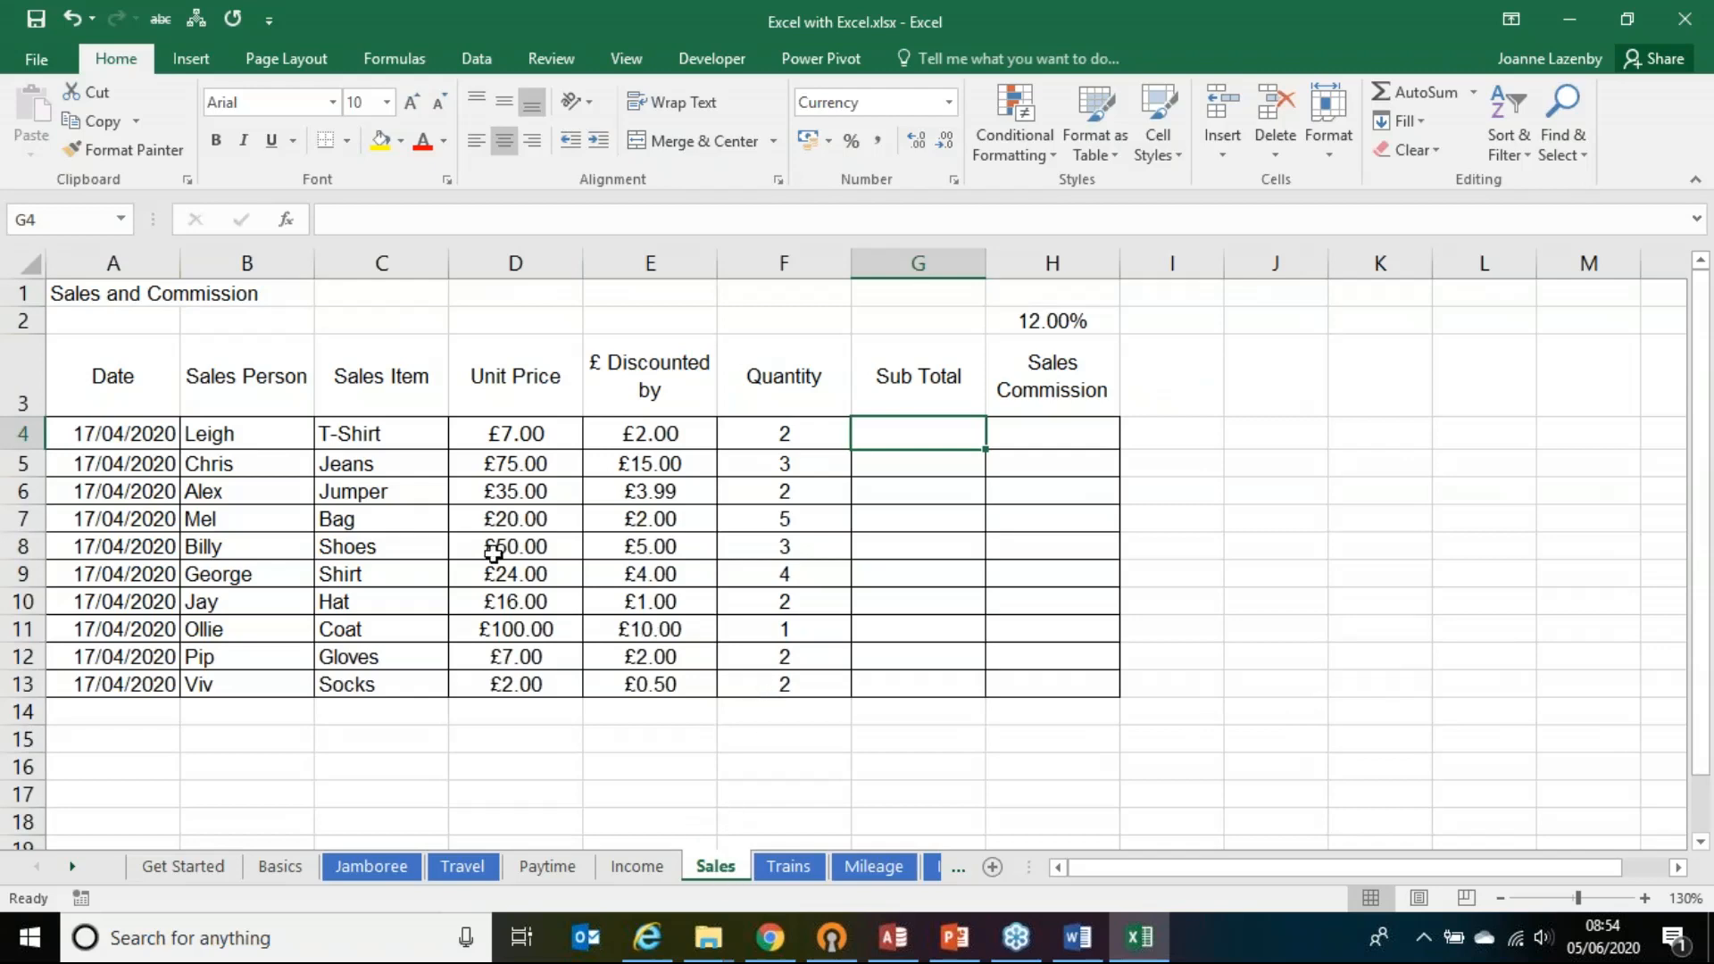
pyautogui.click(225, 432)
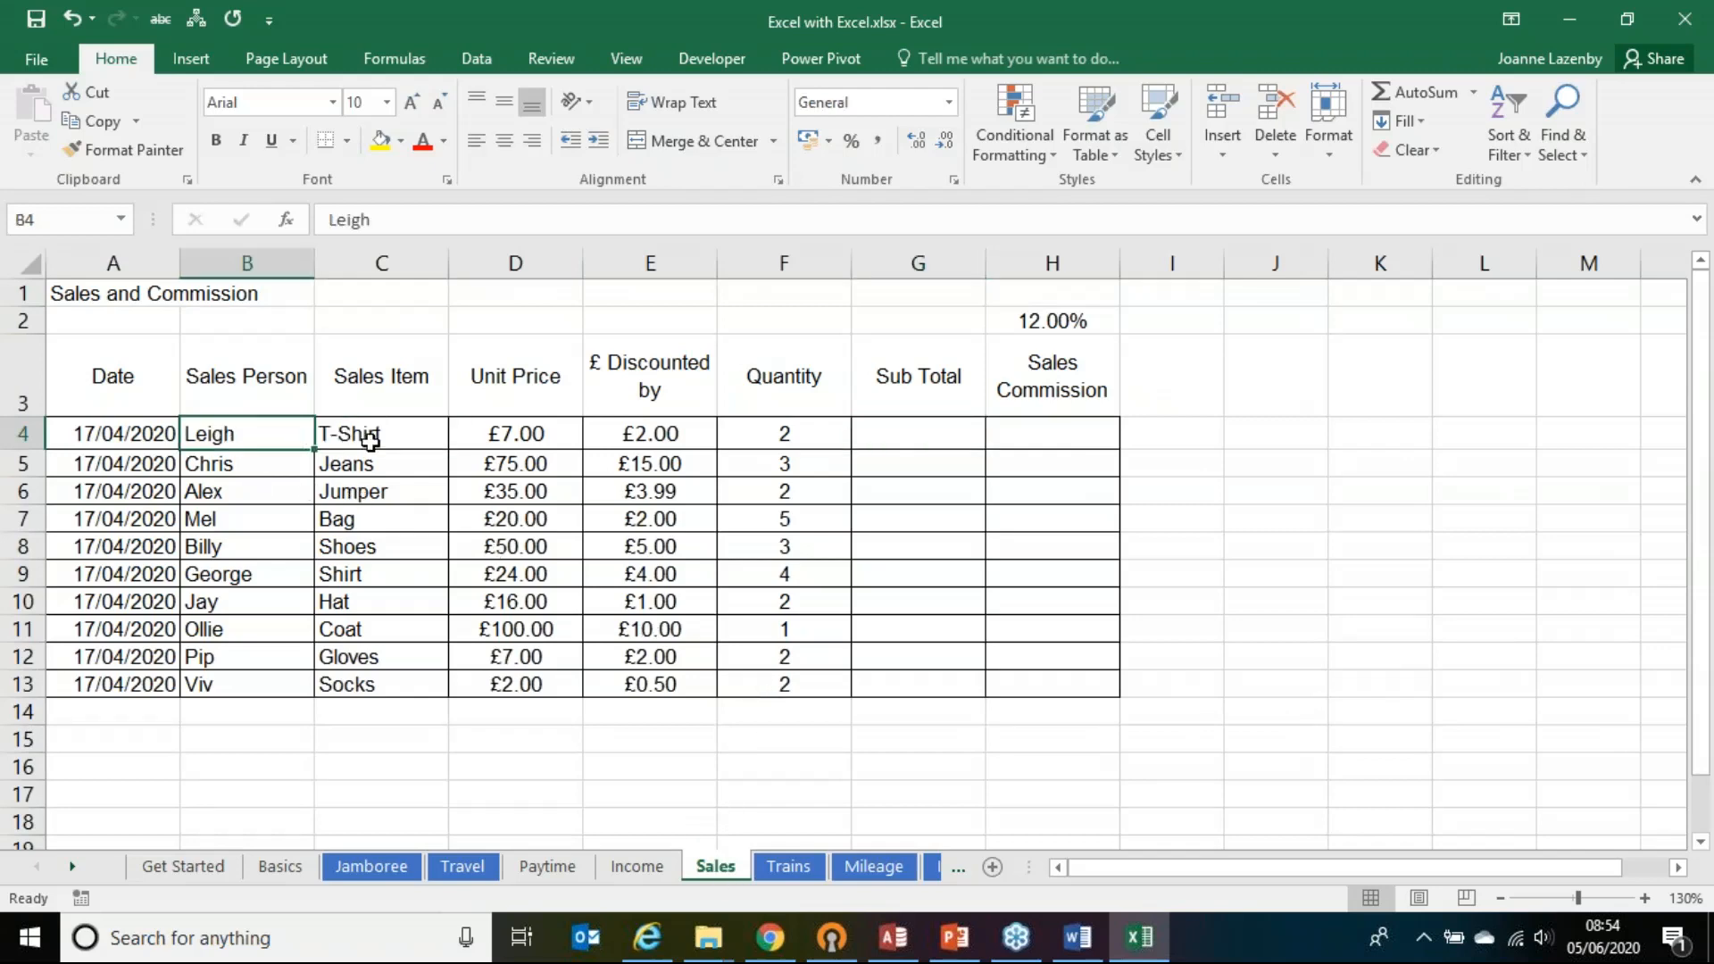
pyautogui.click(370, 440)
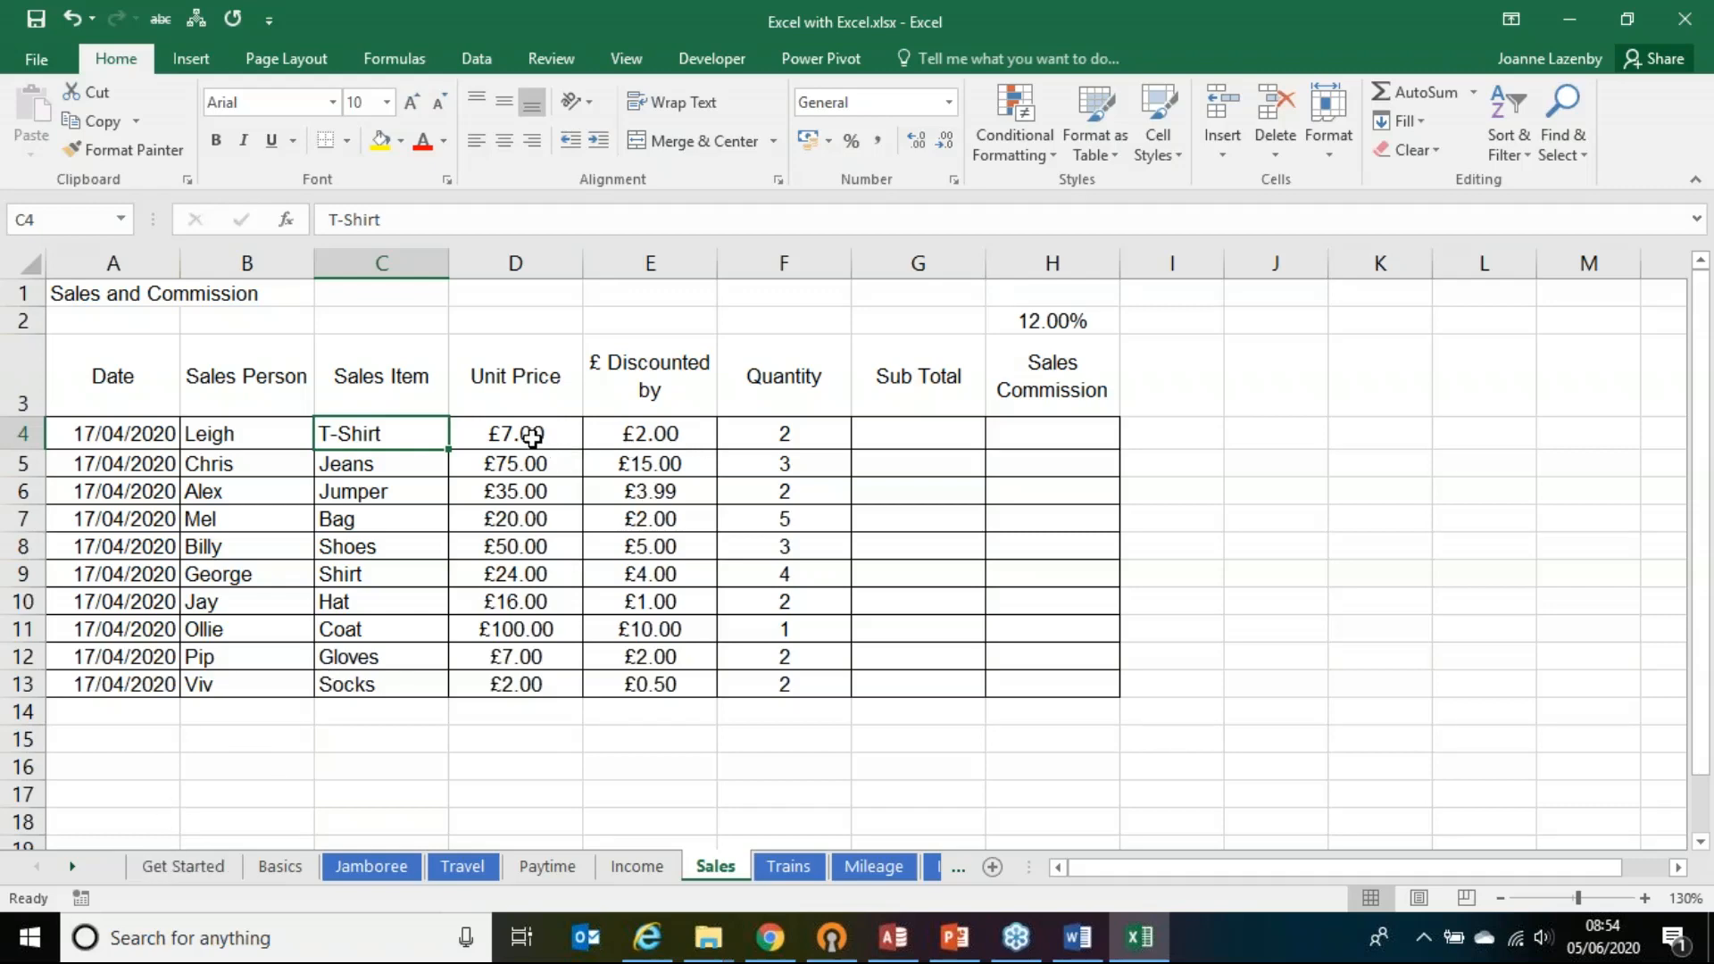
pyautogui.moveTo(929, 437); pyautogui.dragTo(936, 678)
pyautogui.click(910, 435)
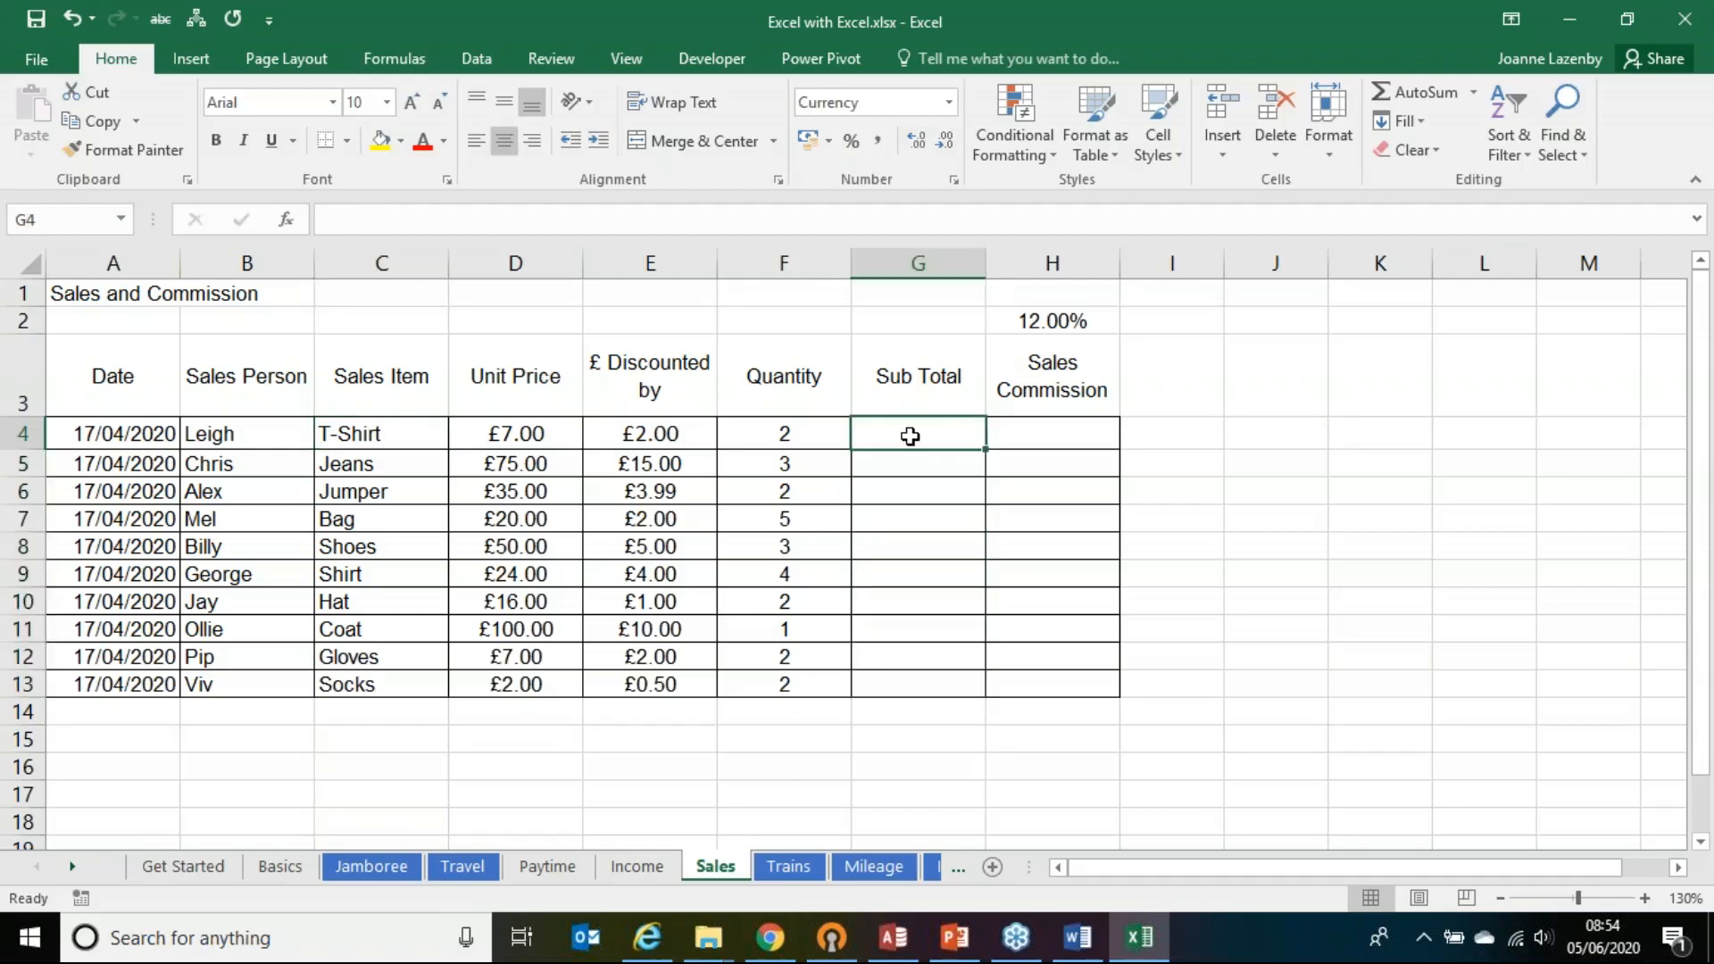
pyautogui.click(460, 437)
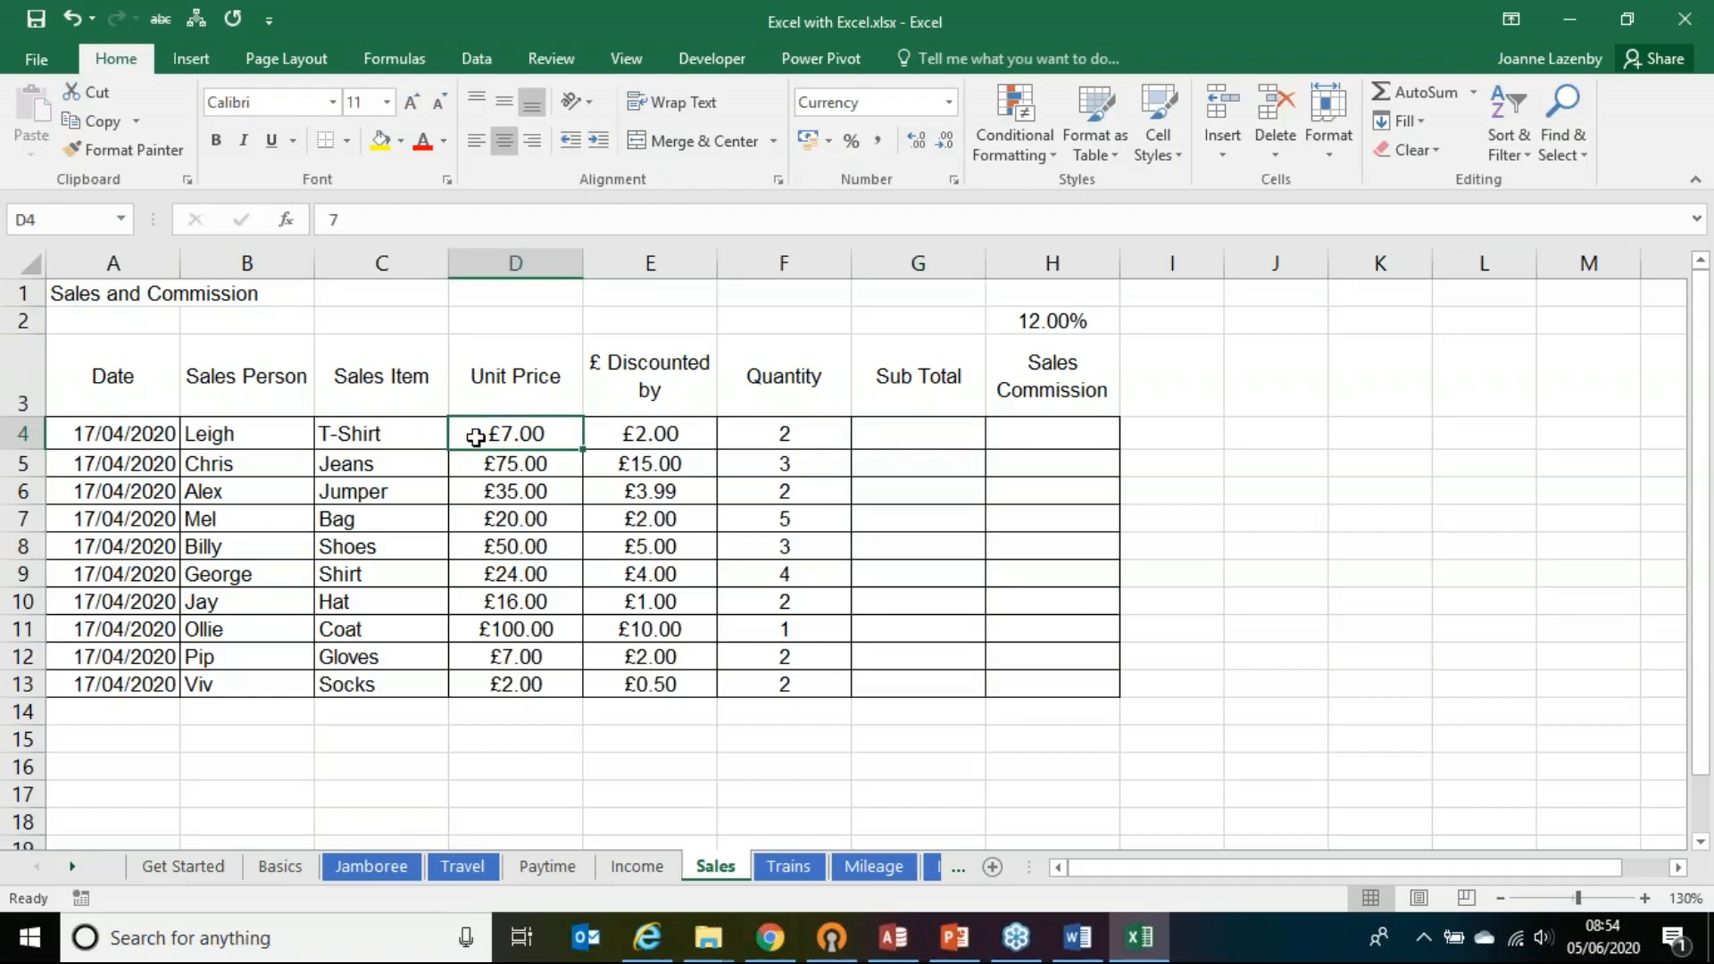
pyautogui.click(599, 436)
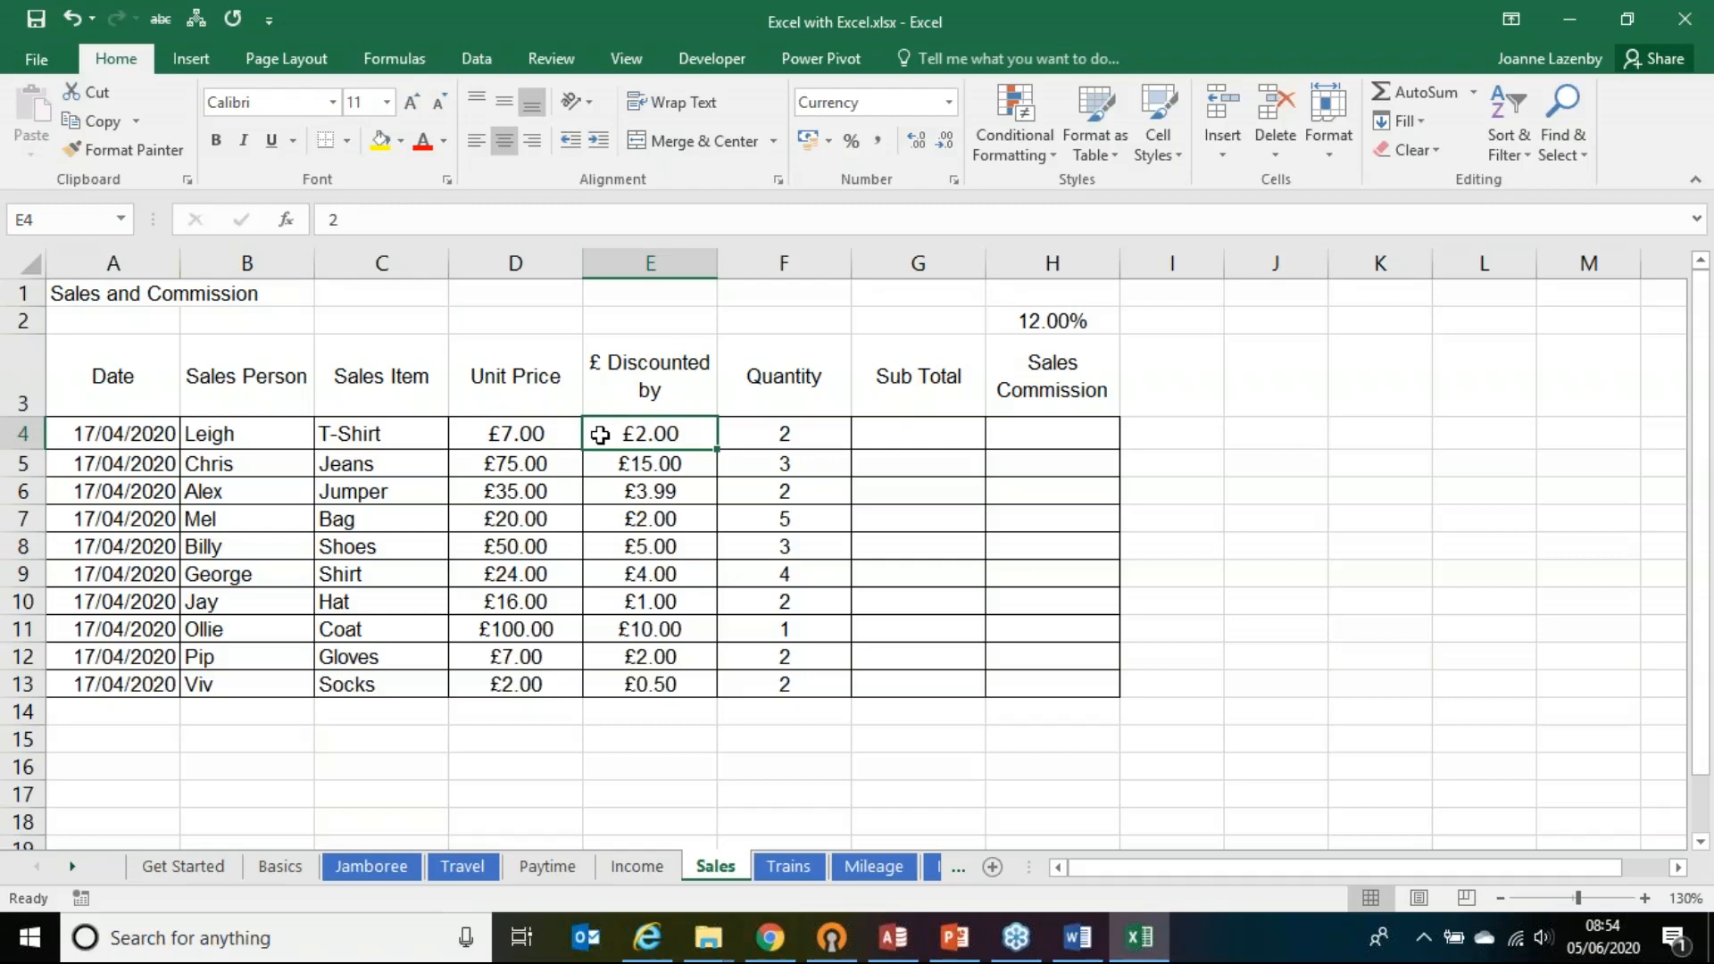
pyautogui.click(764, 436)
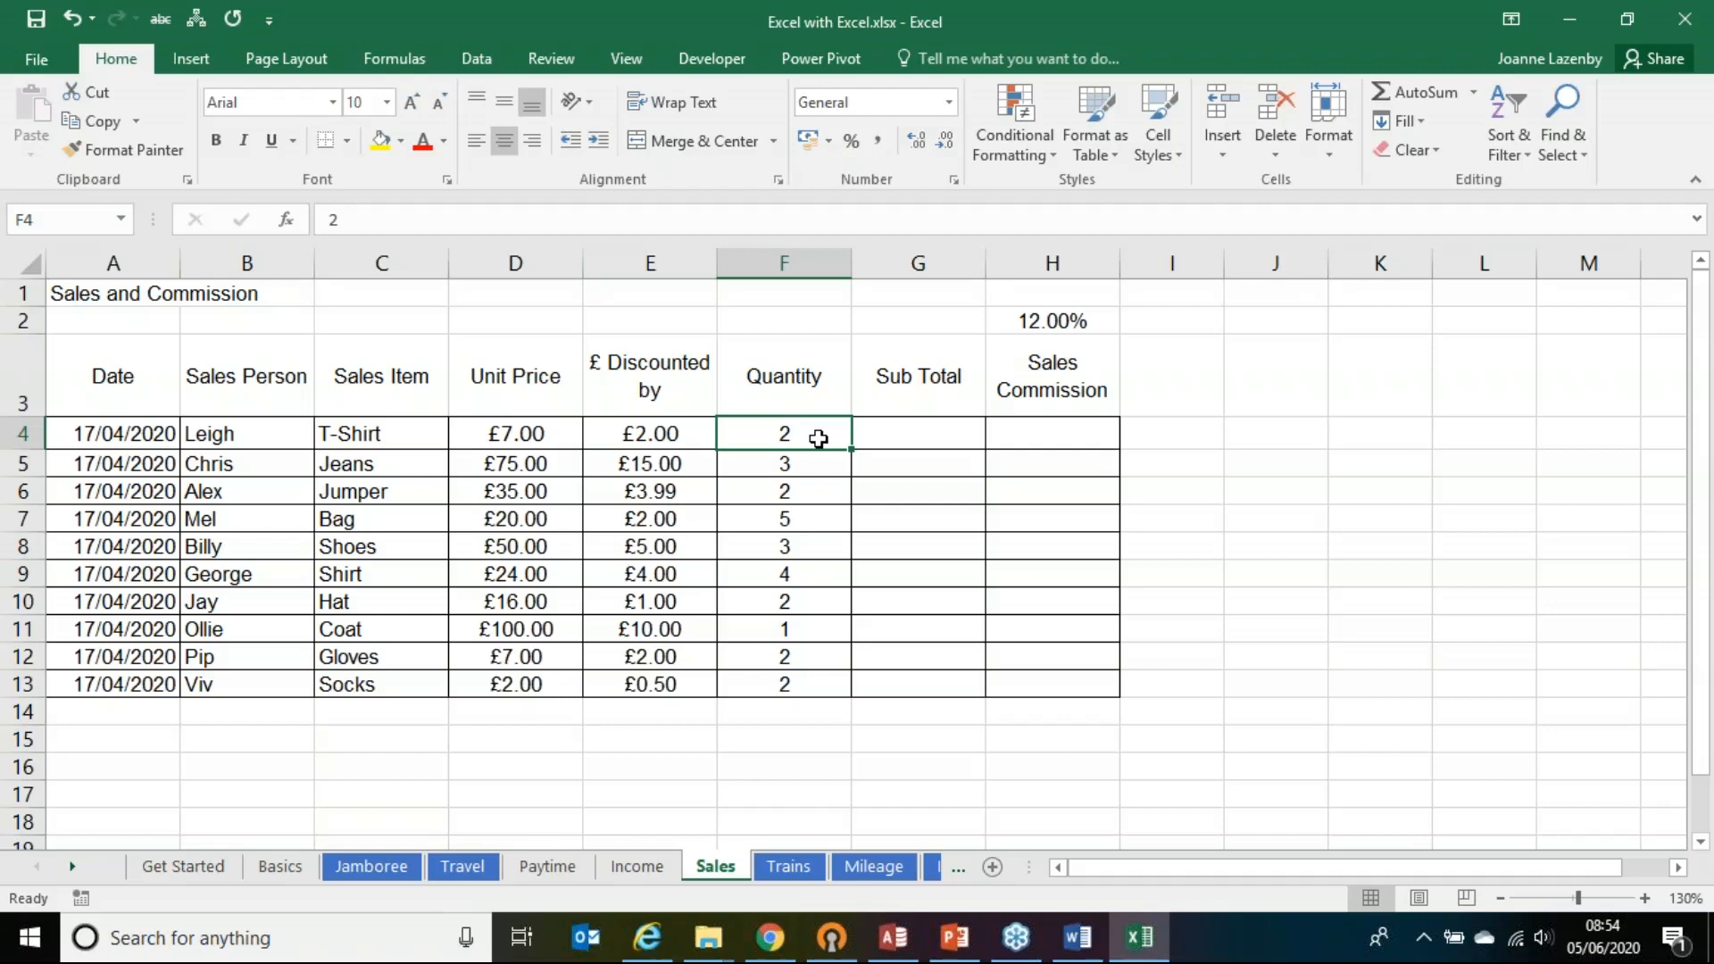
# Step: Enter the subtotal formula =D4-E4*F4 in G4 by picking the unit price, discount and quantity cells
pyautogui.click(908, 429)
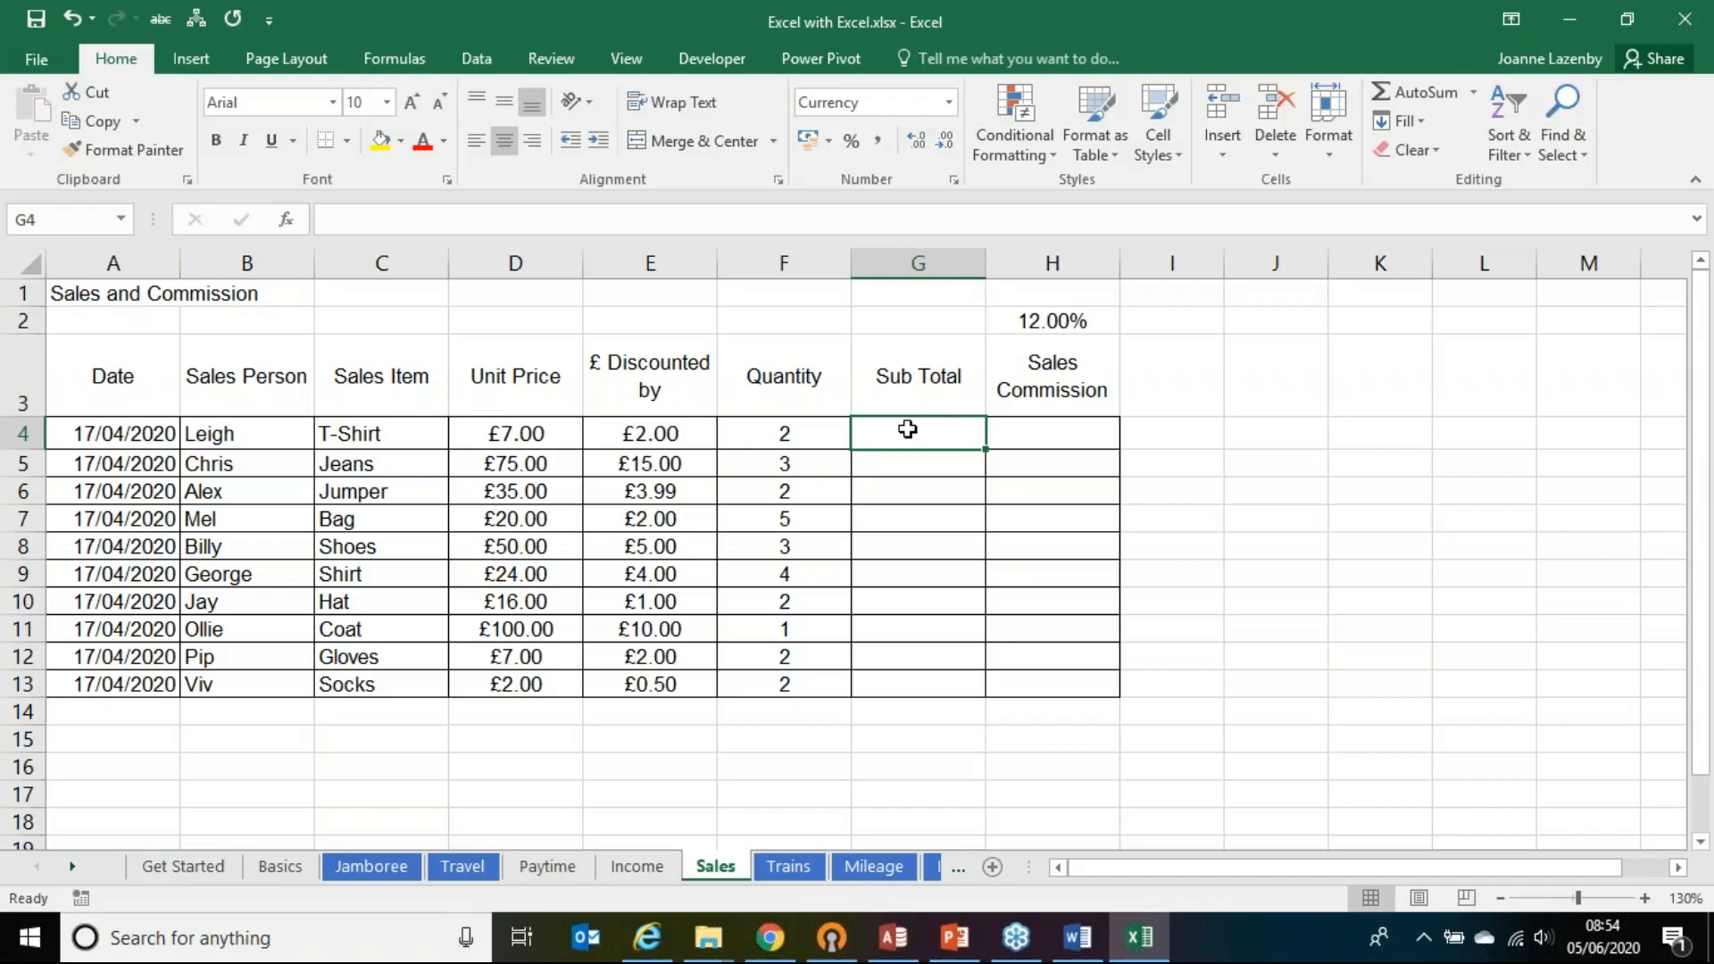
pyautogui.write('=')
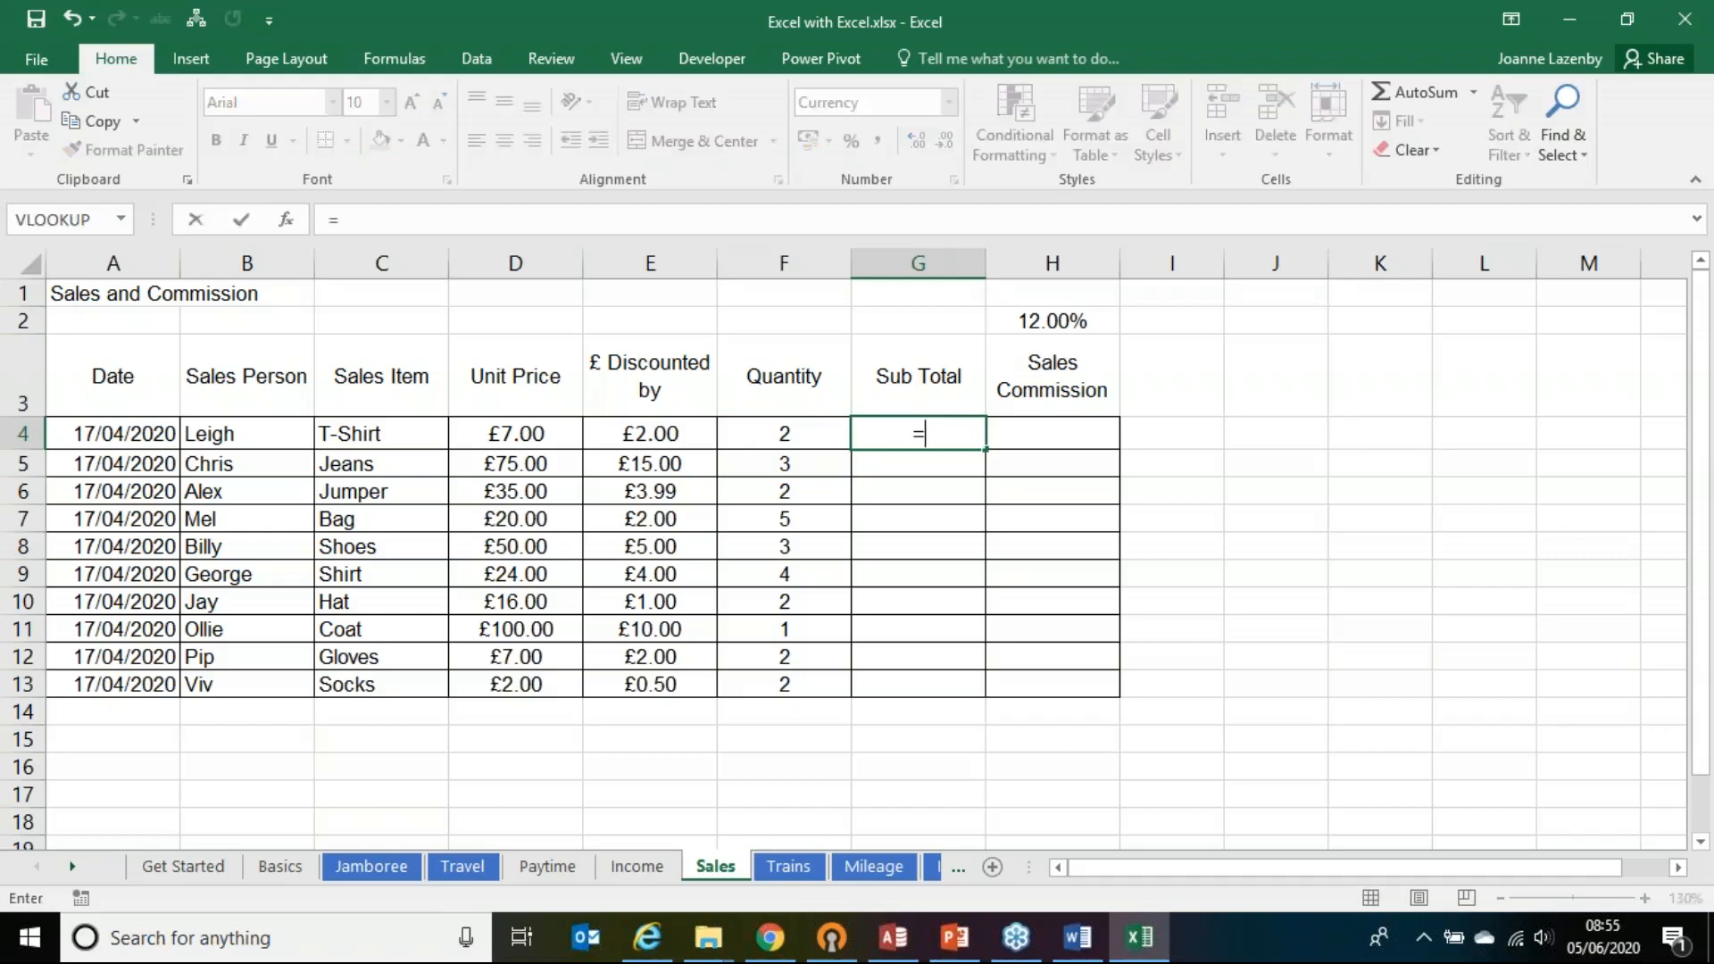
pyautogui.click(463, 433)
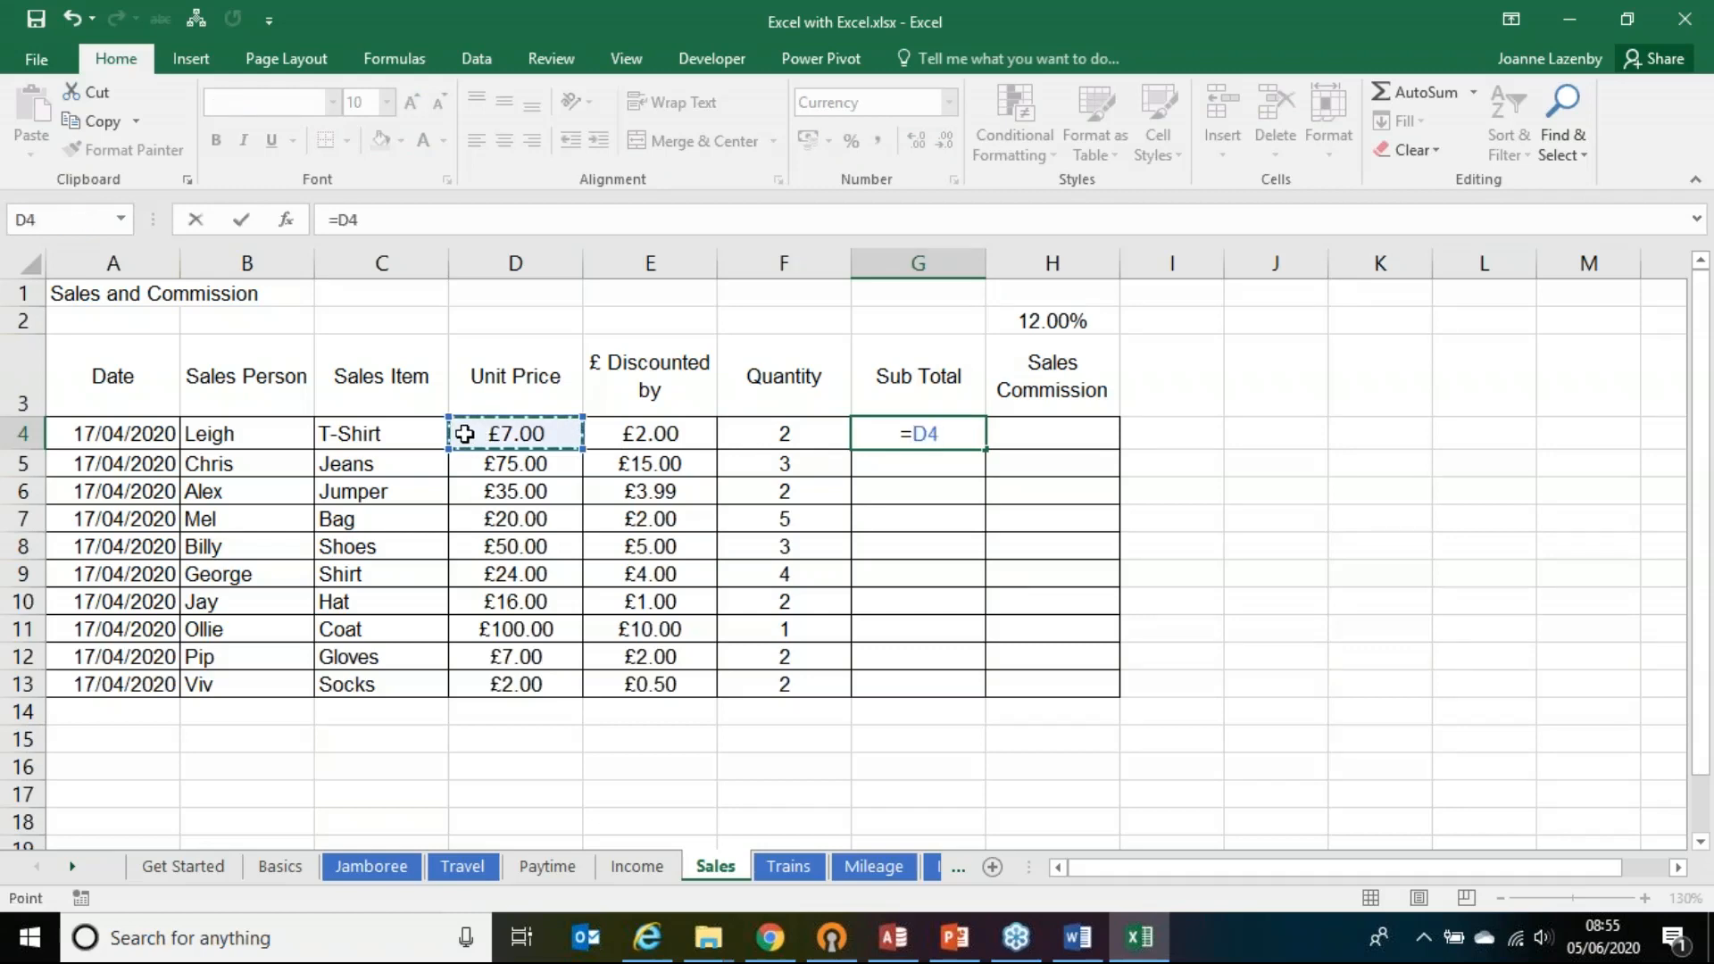
pyautogui.write('-')
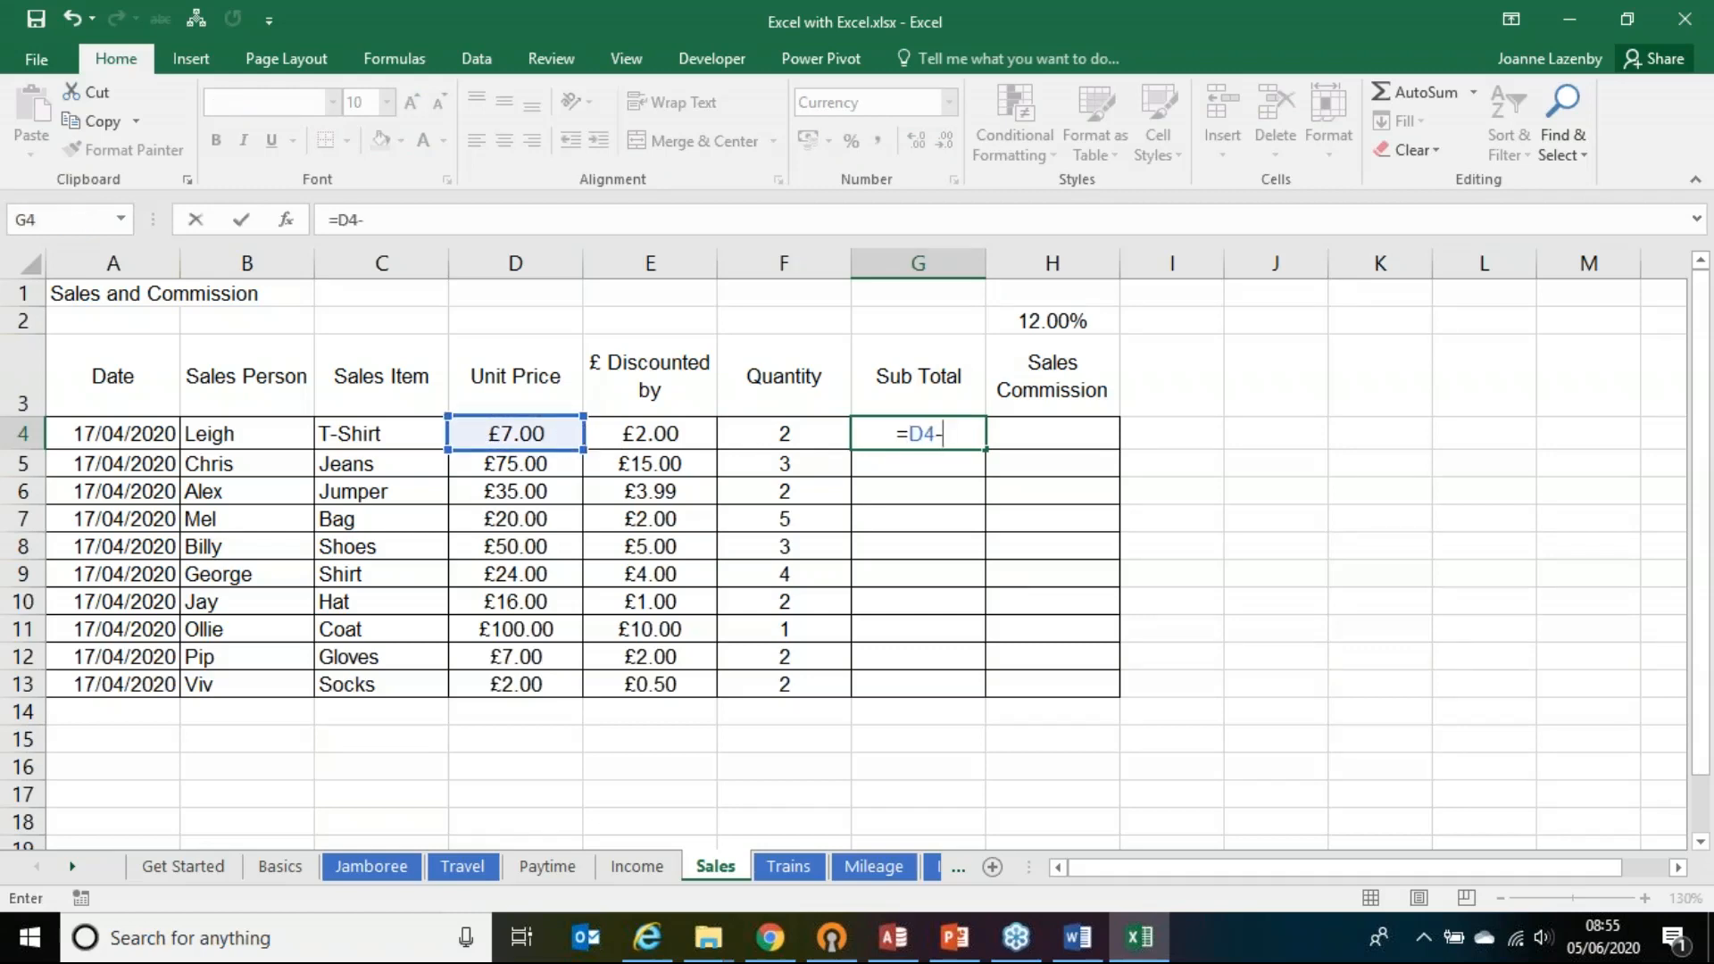
pyautogui.click(598, 431)
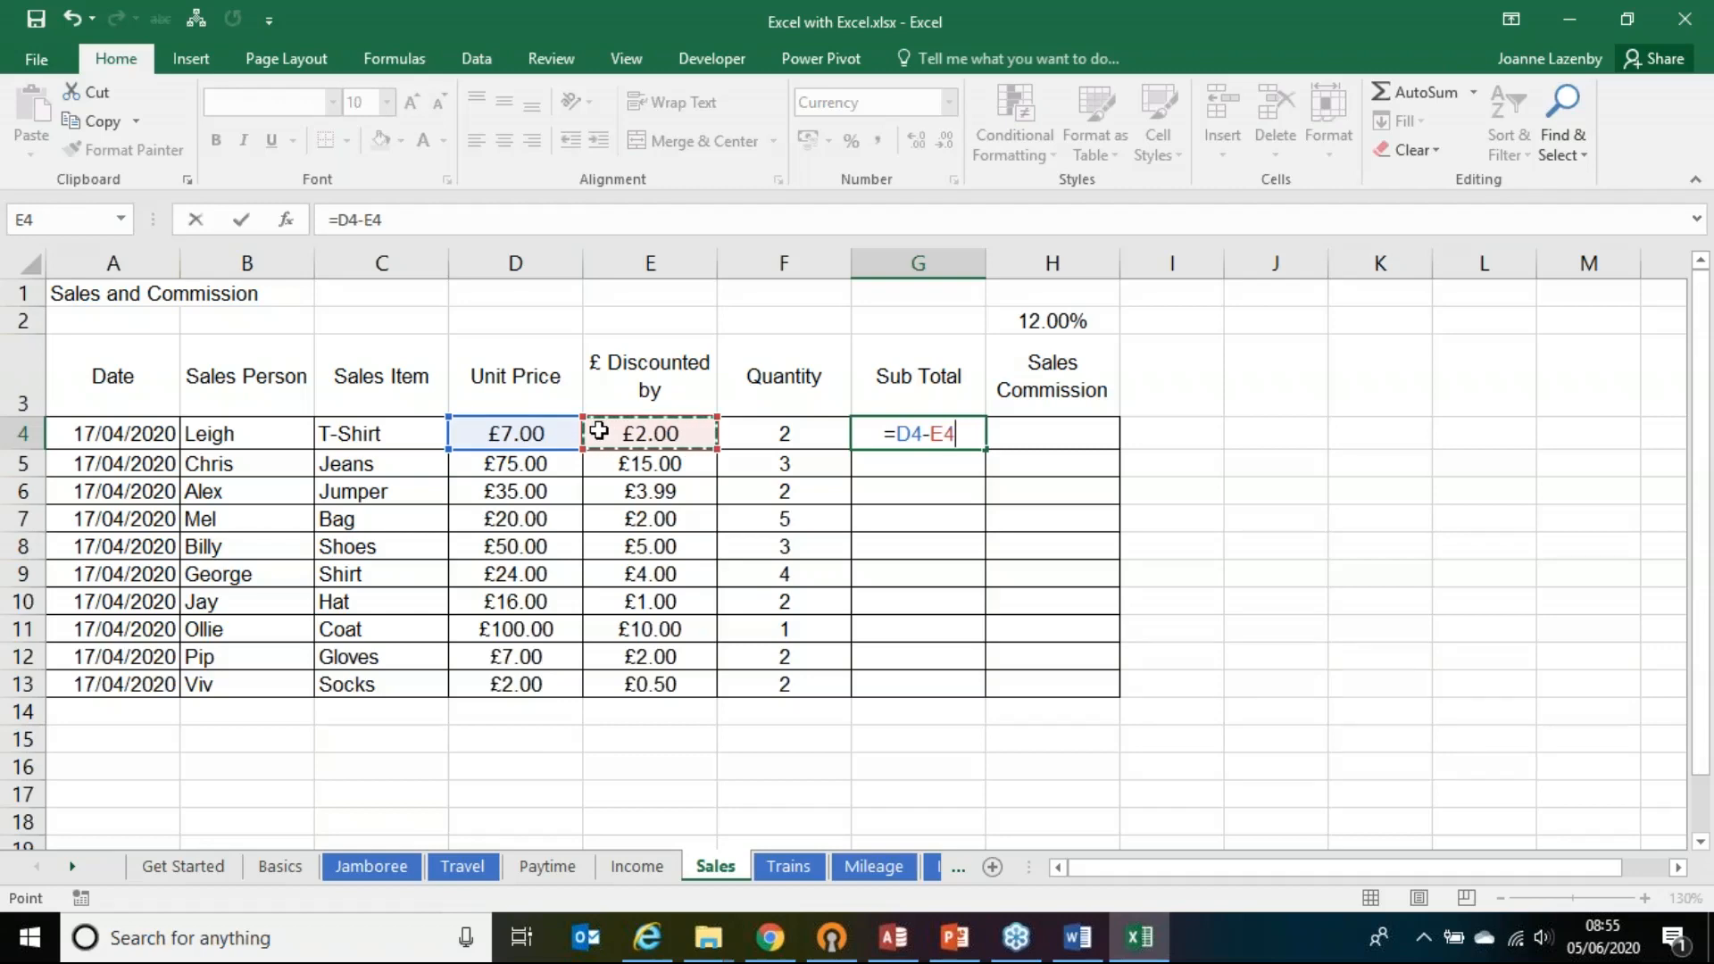
pyautogui.write('*')
pyautogui.click(743, 431)
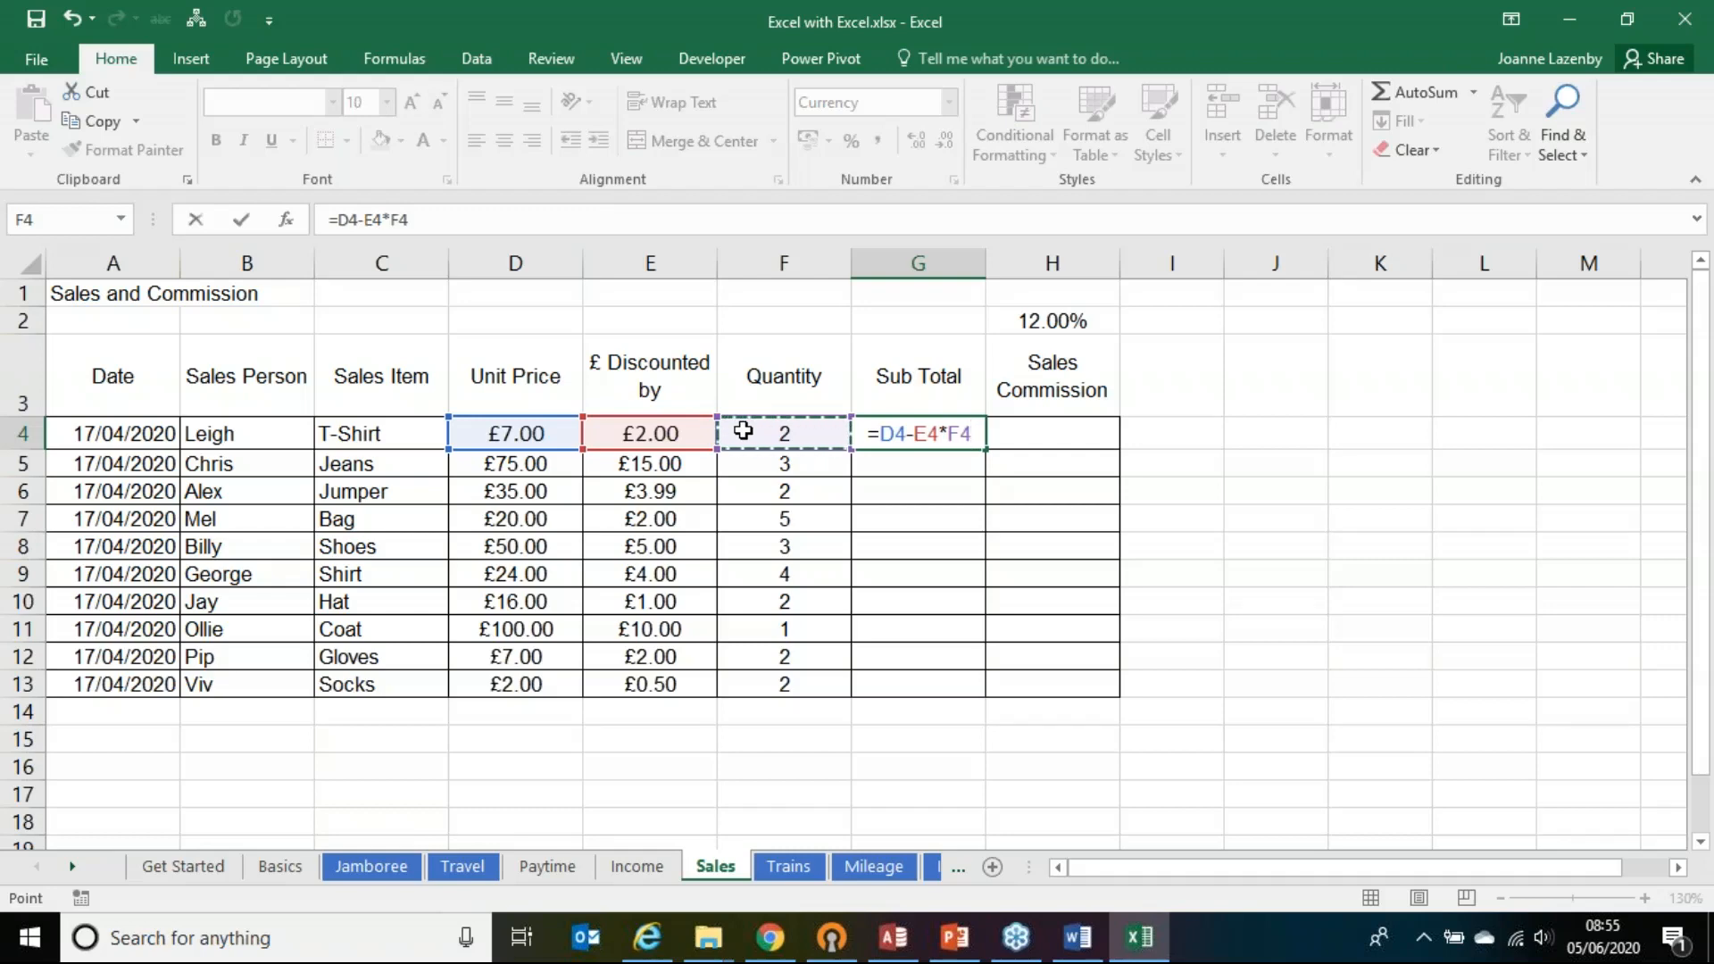
pyautogui.press('Return')
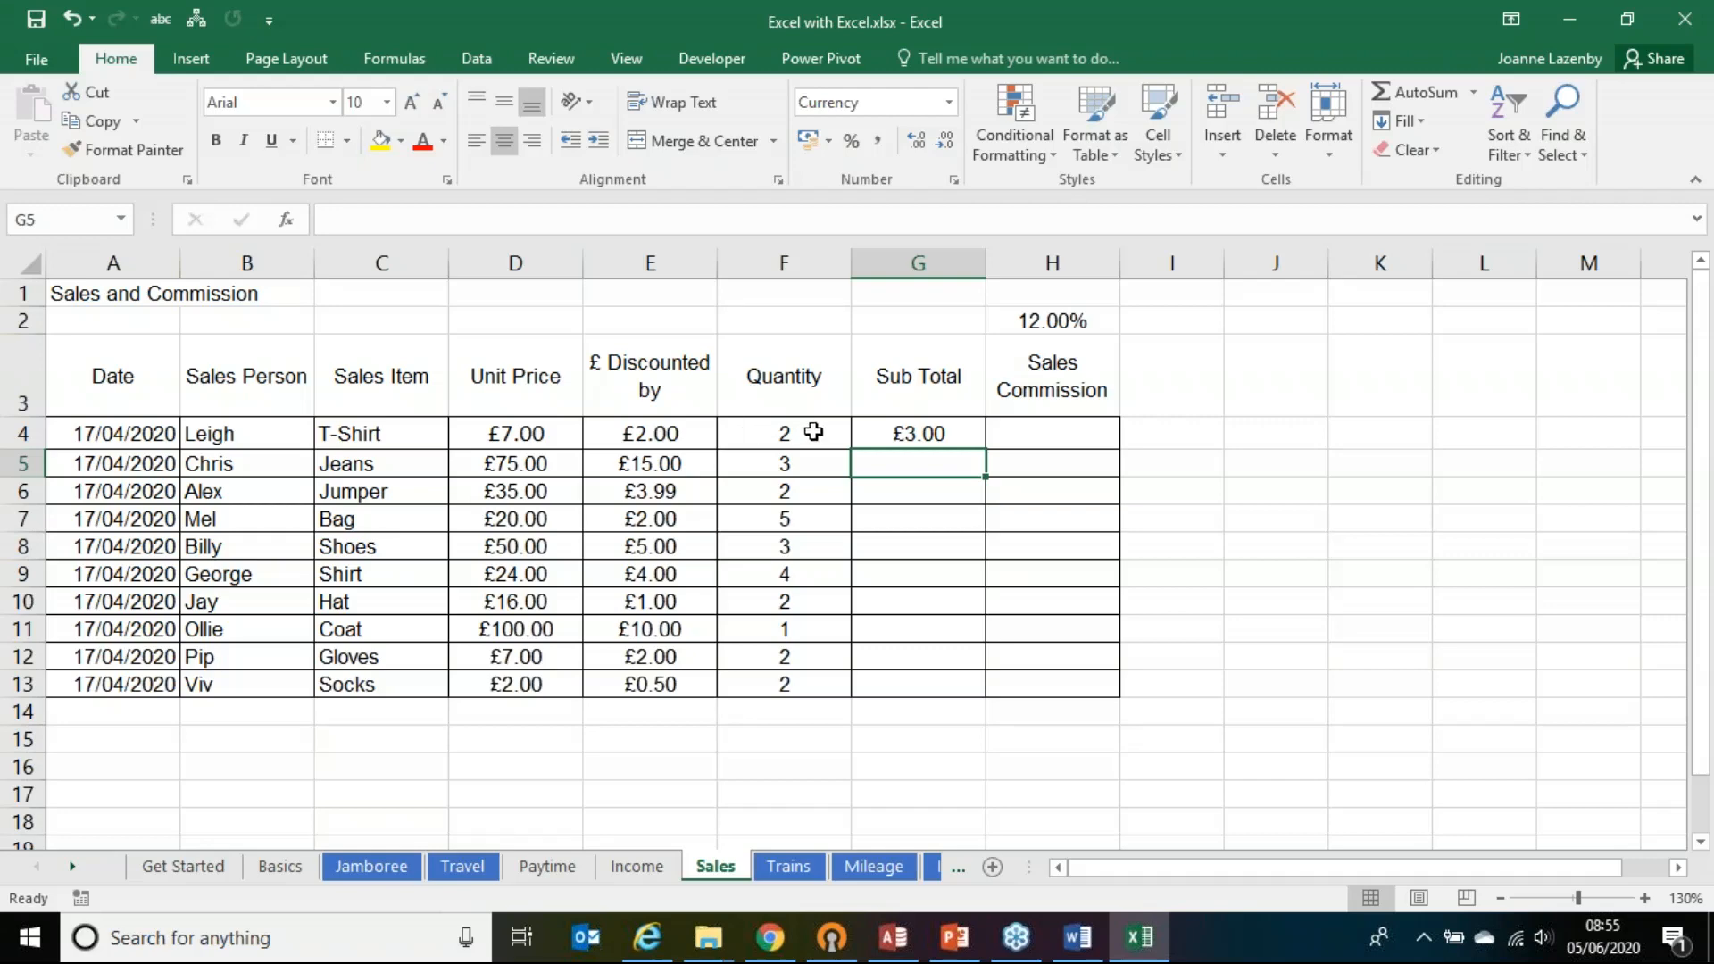
# Step: Review the subtotal formula in G4, and switch to the PowerPoint slide show to view the Multiple Operators slide
pyautogui.doubleClick(866, 433)
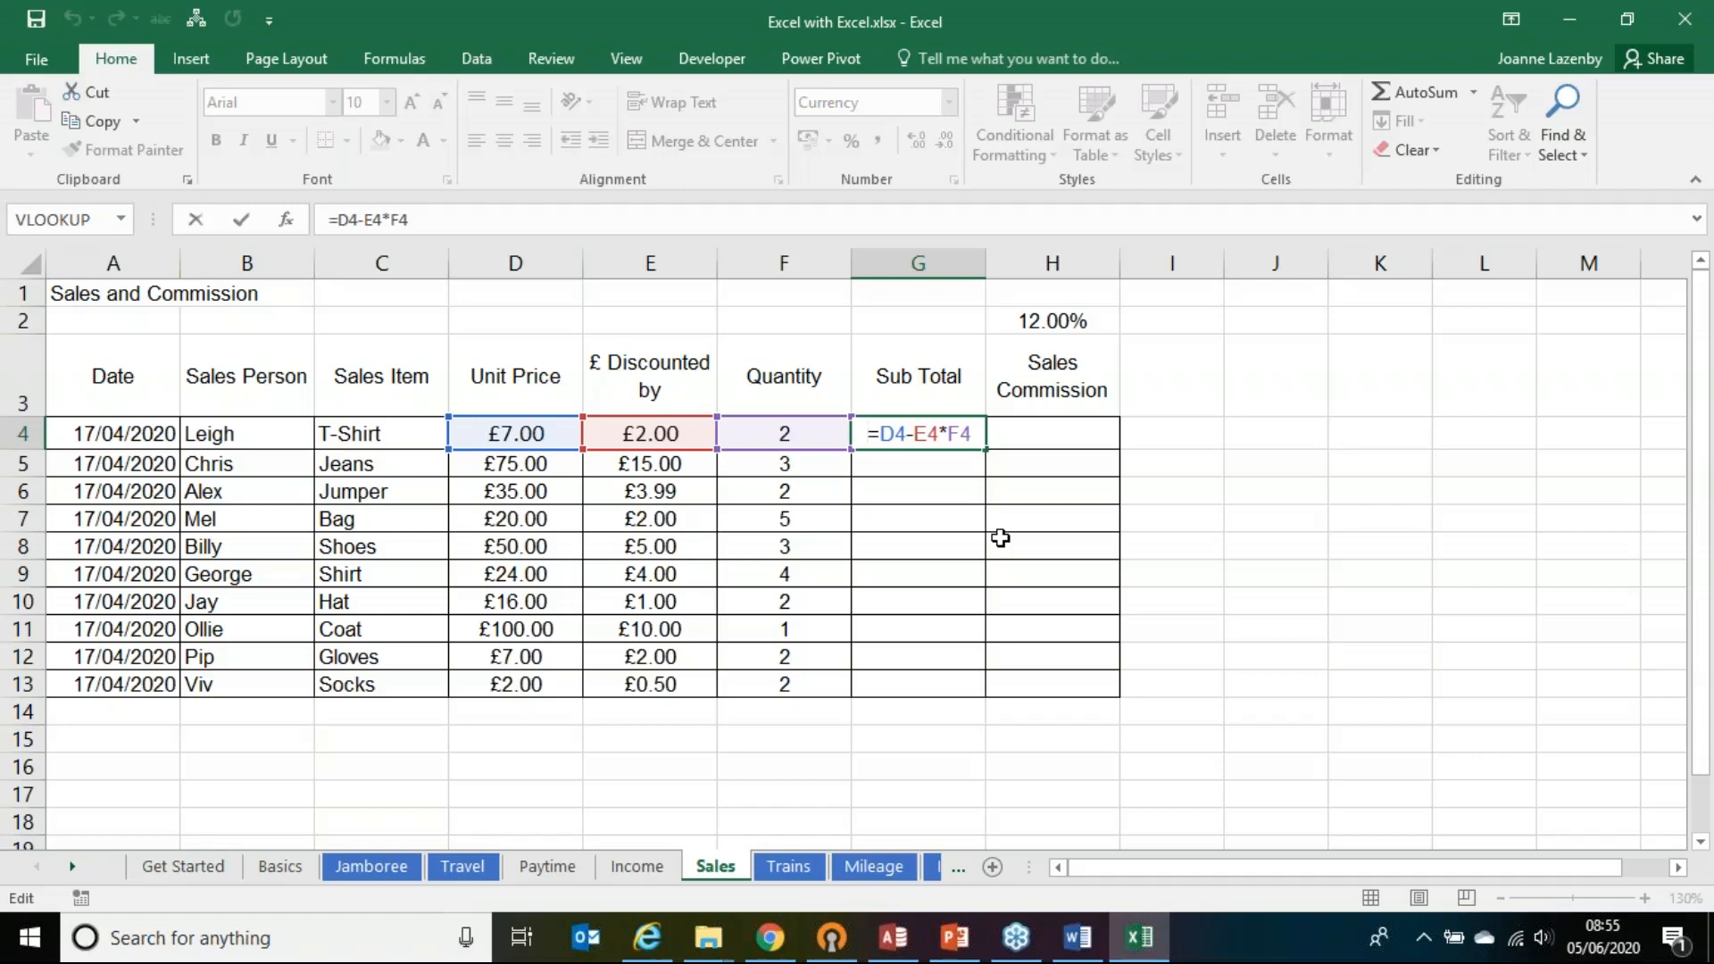
pyautogui.press('Return')
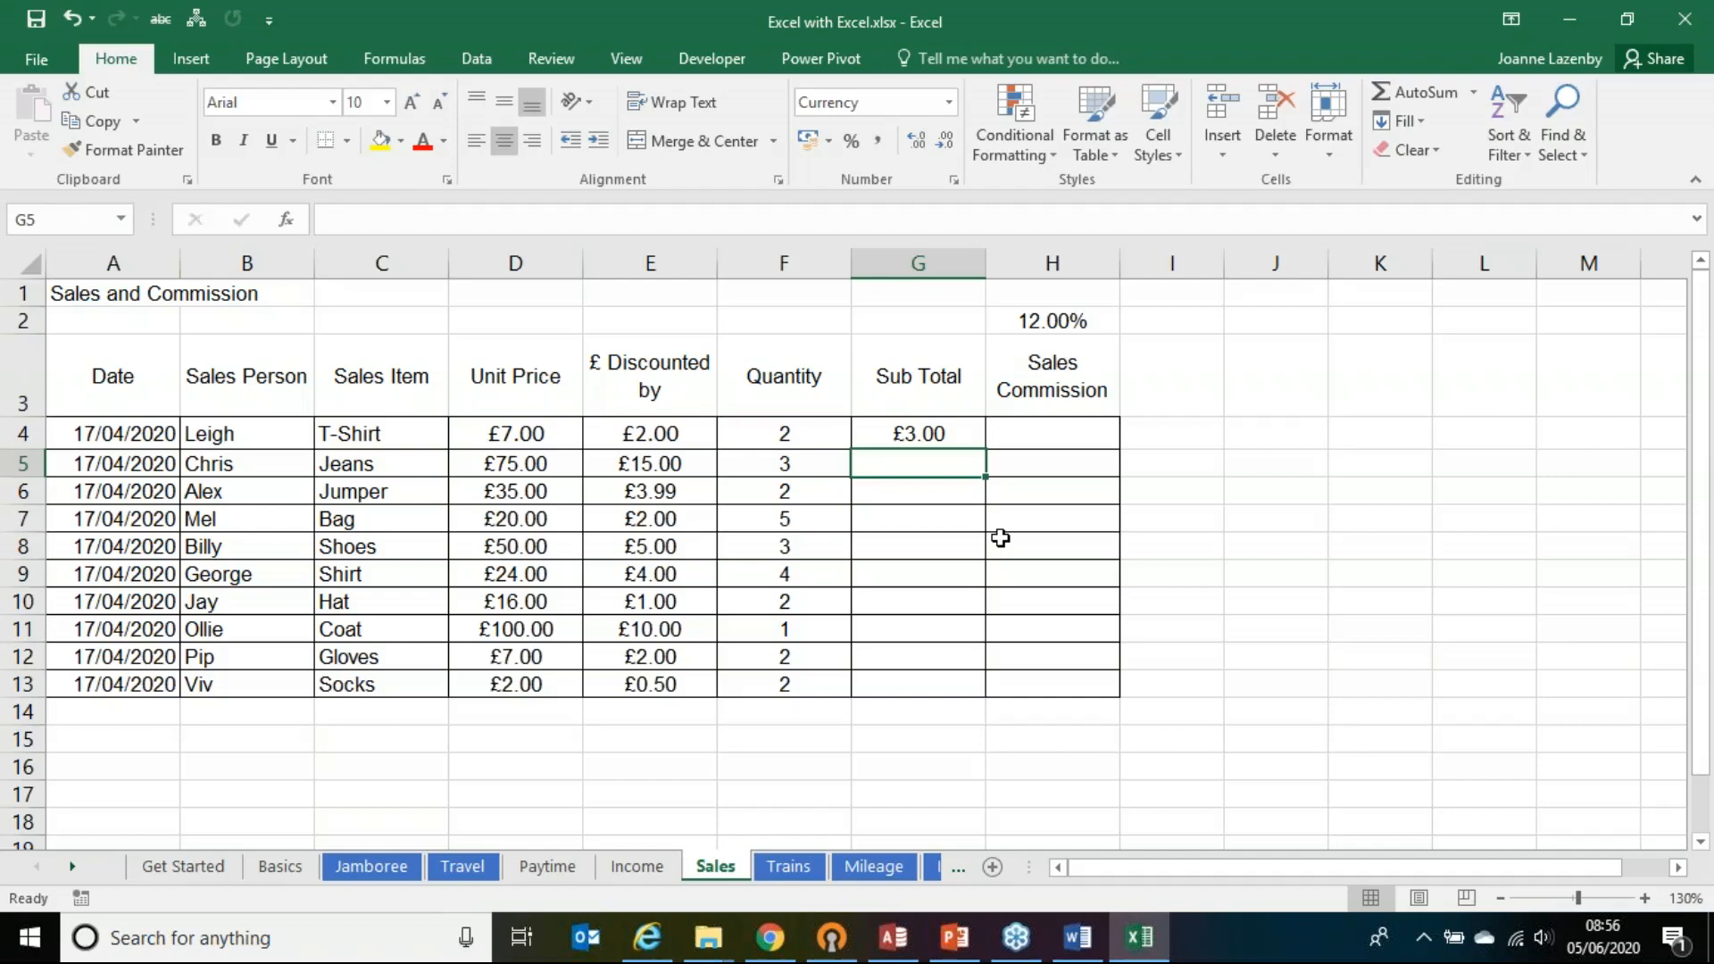
pyautogui.hotkey('alt', 'Tab')
pyautogui.hotkey('alt', 'Tab')
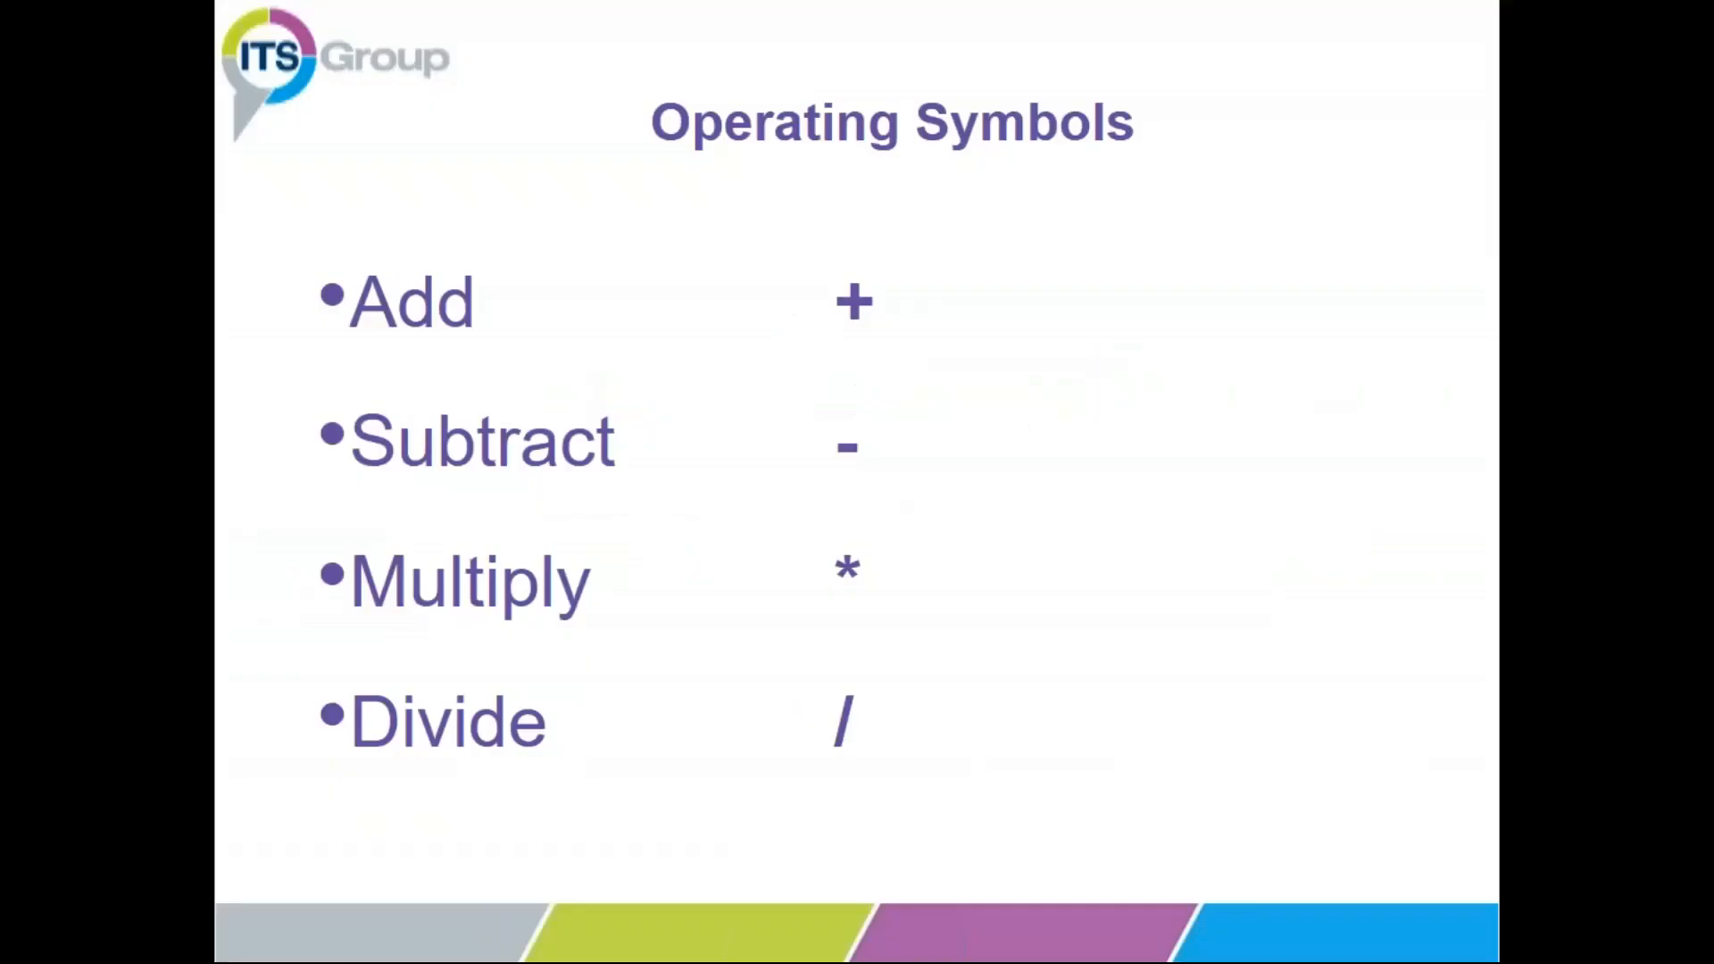
pyautogui.click(936, 472)
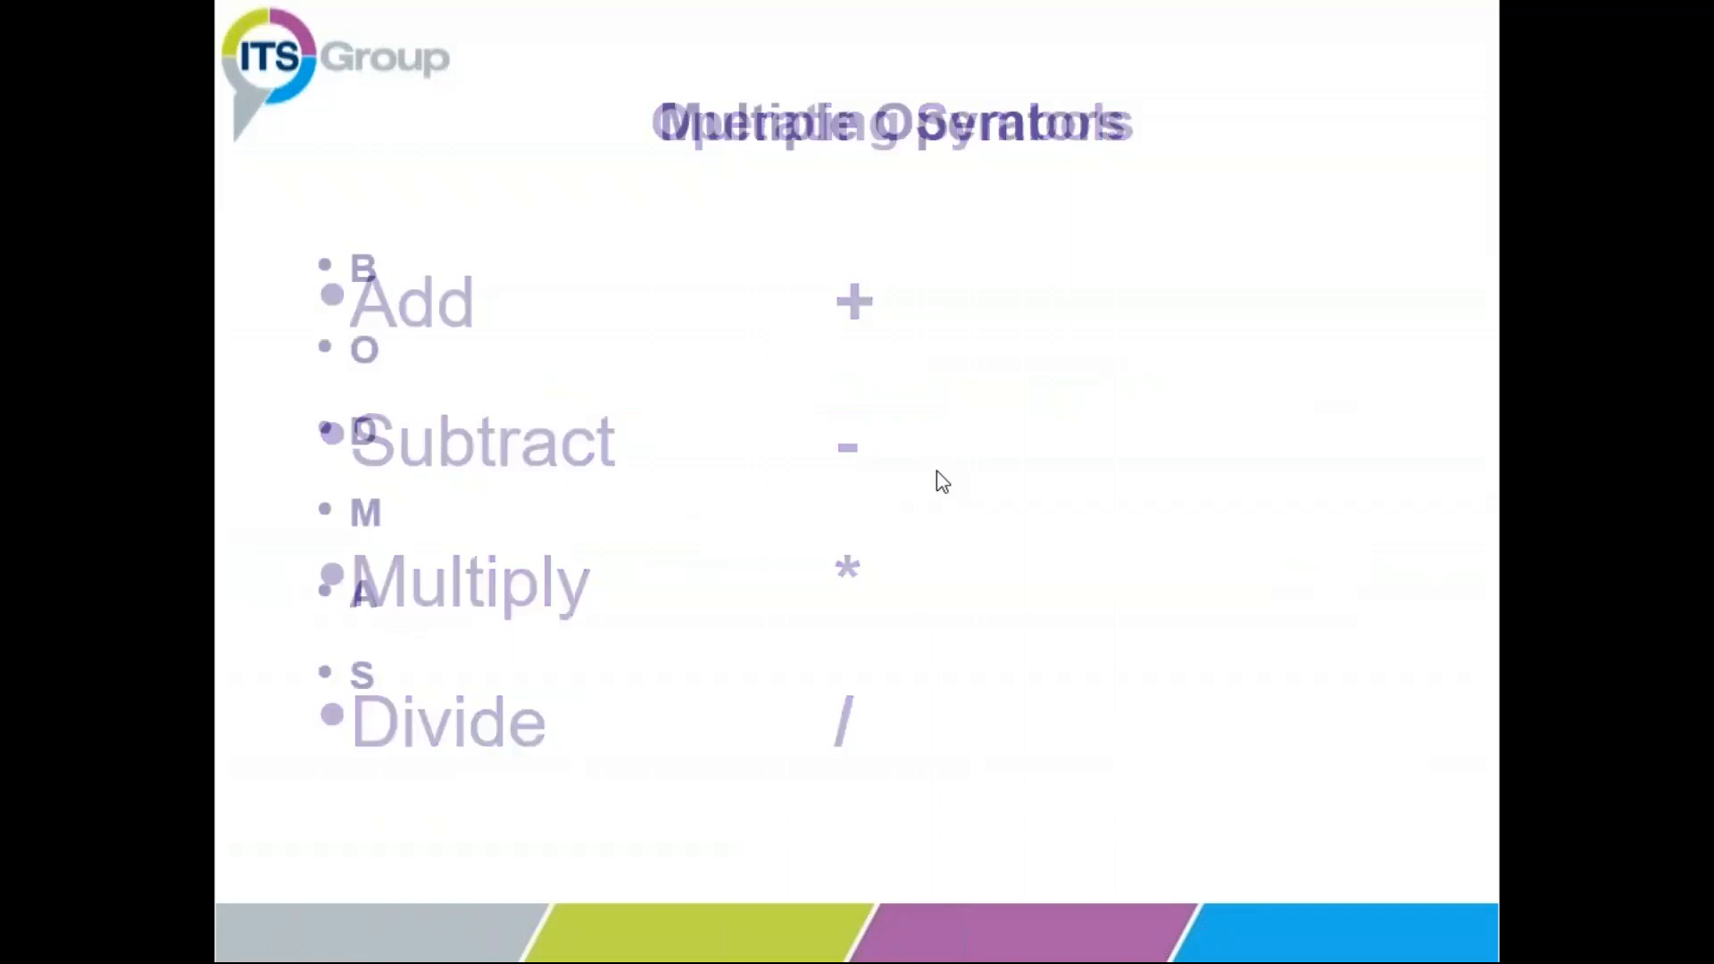
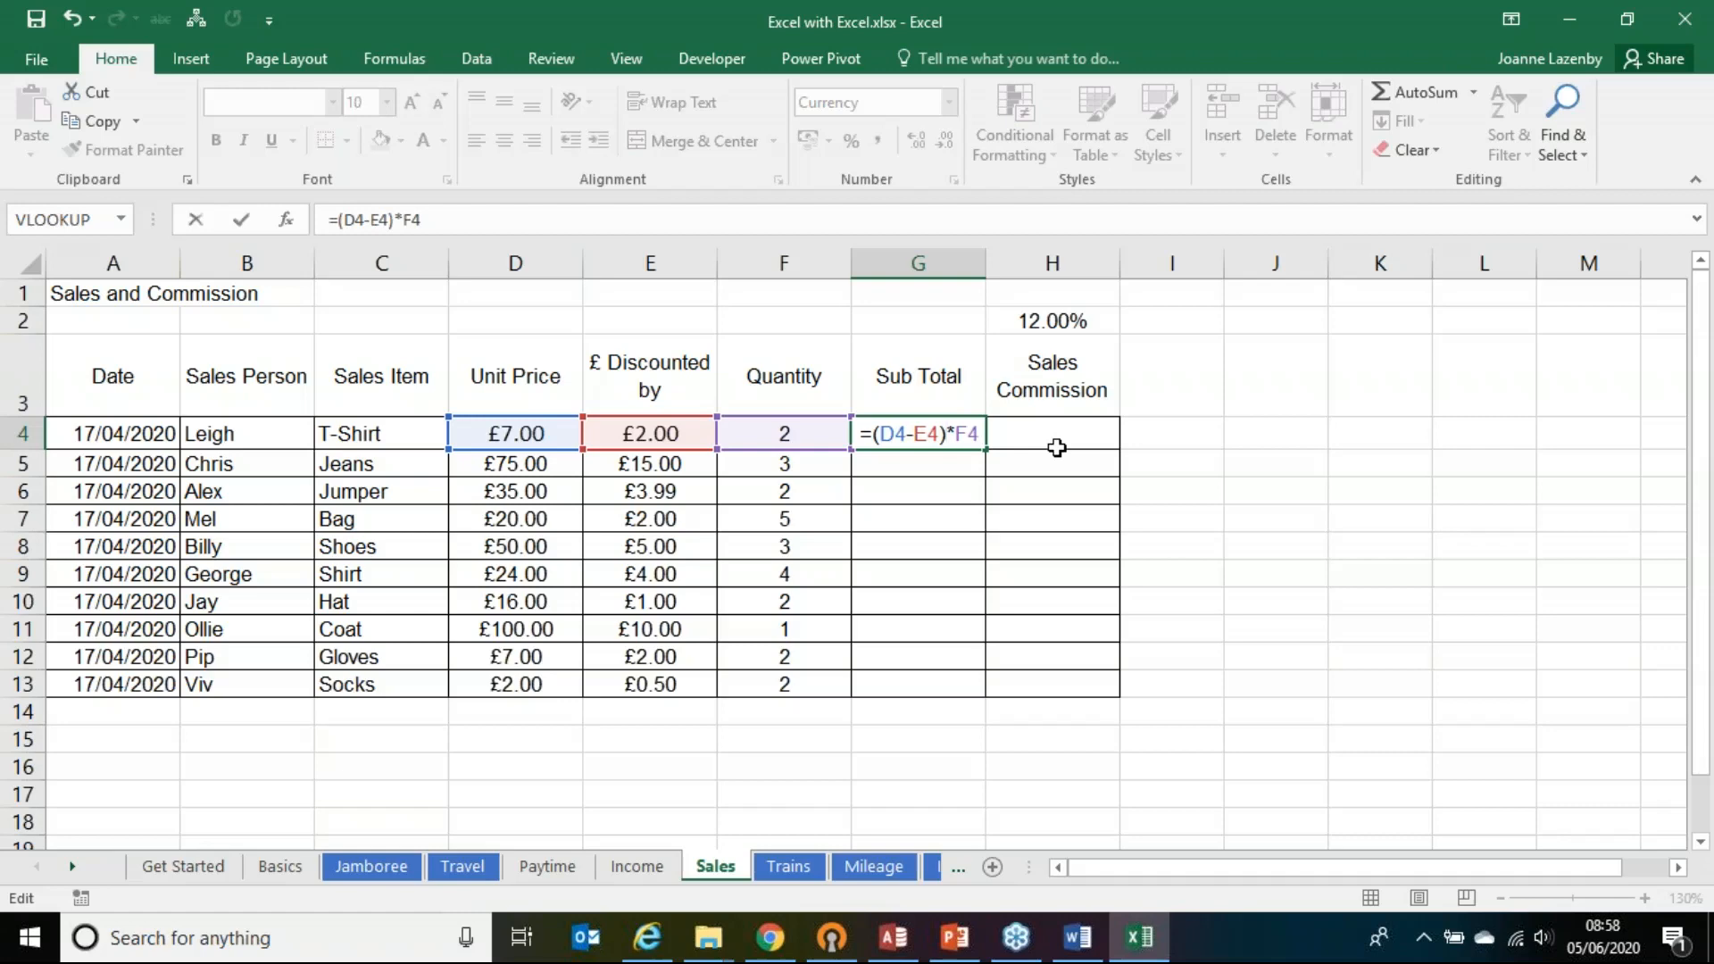
# Step: Enter the bracketed subtotal formula =(D4-E4)*F4 in G4 and fill it down the Sub Total column to G13
pyautogui.press('Return')
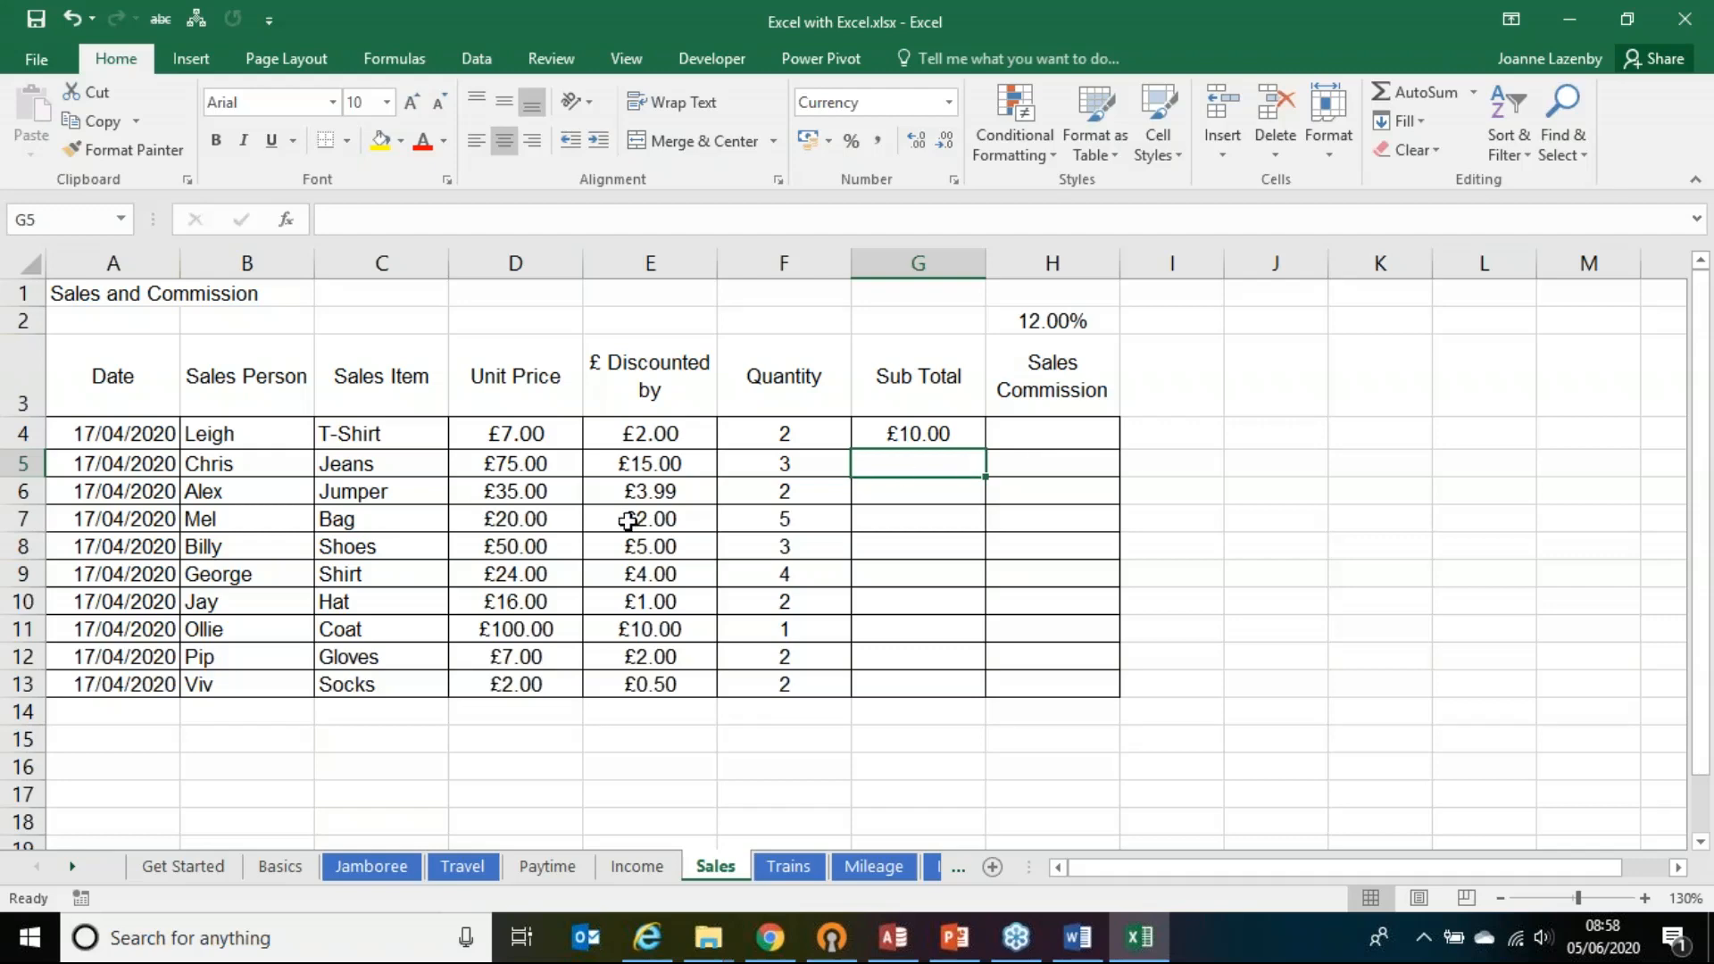
pyautogui.hotkey('alt', 'Tab')
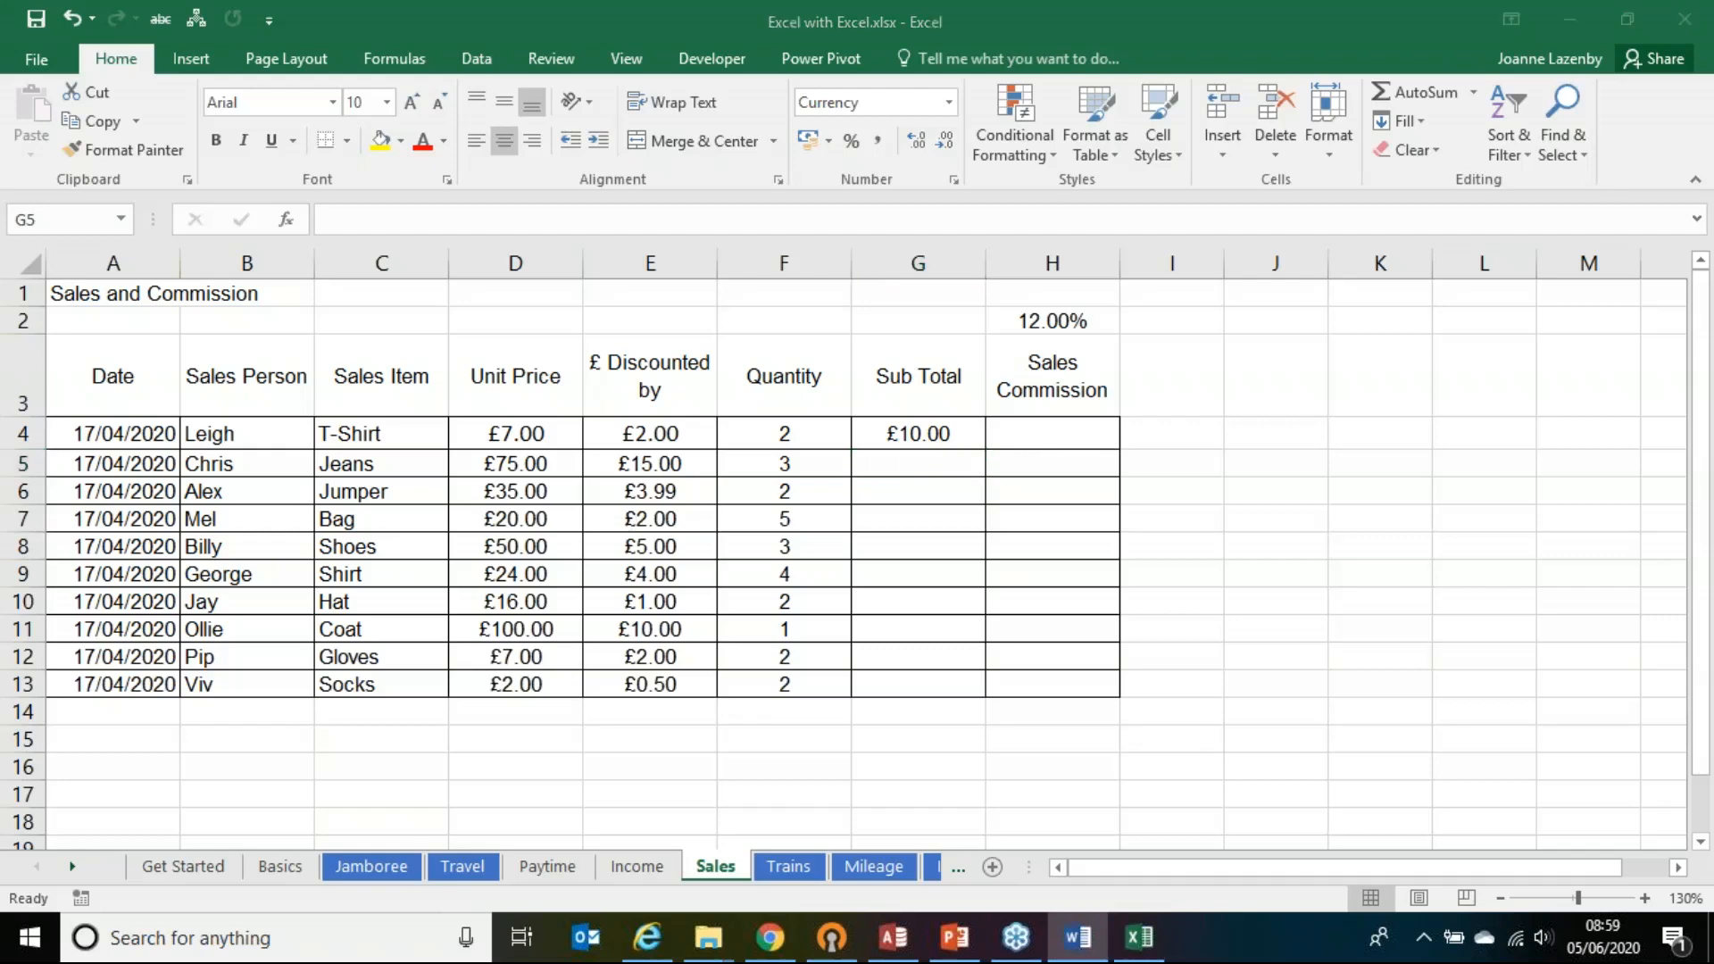
pyautogui.click(964, 431)
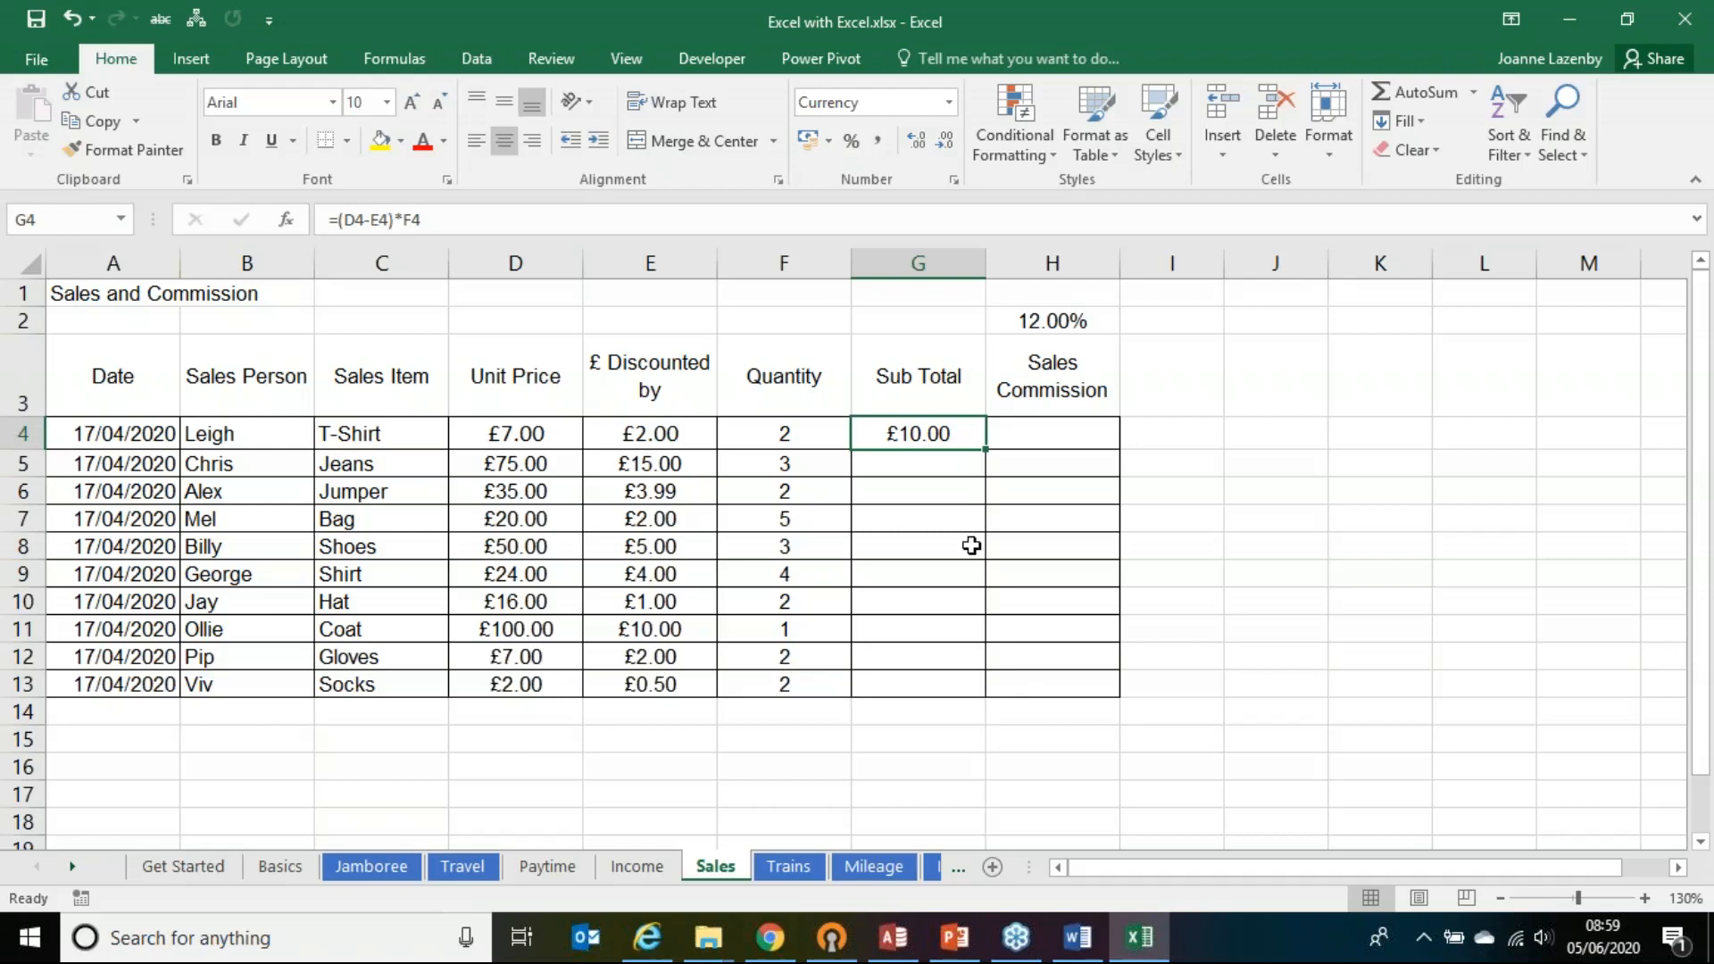
pyautogui.doubleClick(987, 452)
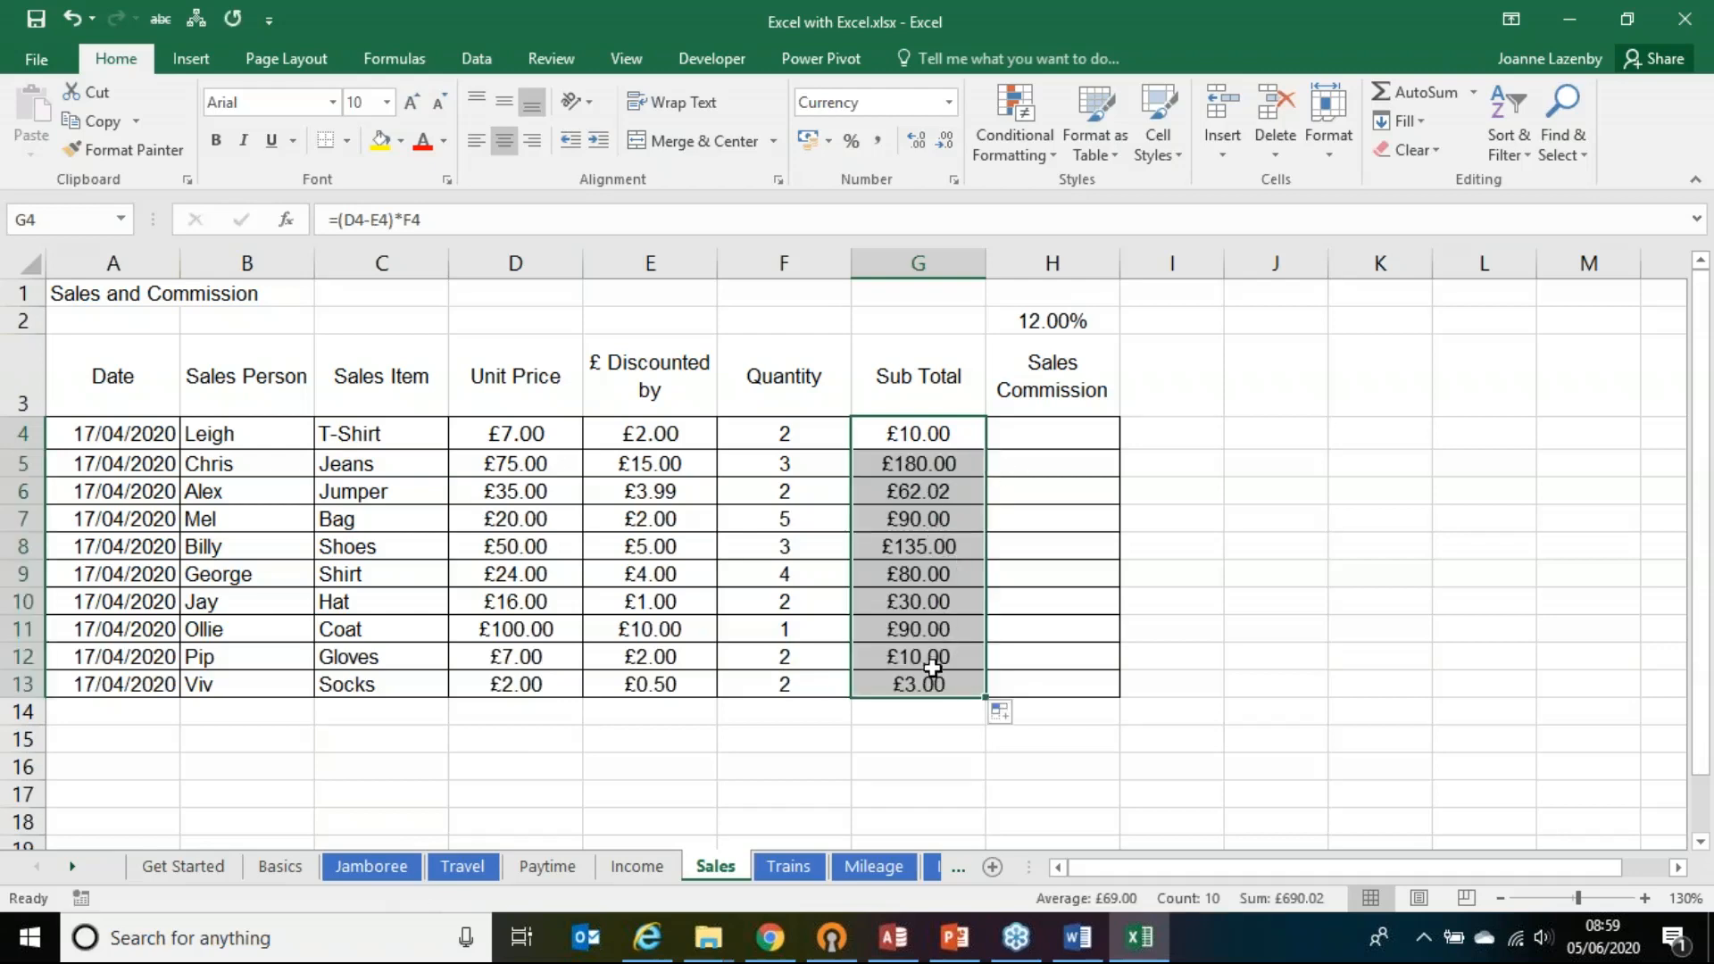
# Step: Review the filled subtotal formulas in the Sub Total column, checking rows 13, 4, 7, 10 and 11
pyautogui.click(777, 693)
pyautogui.click(889, 682)
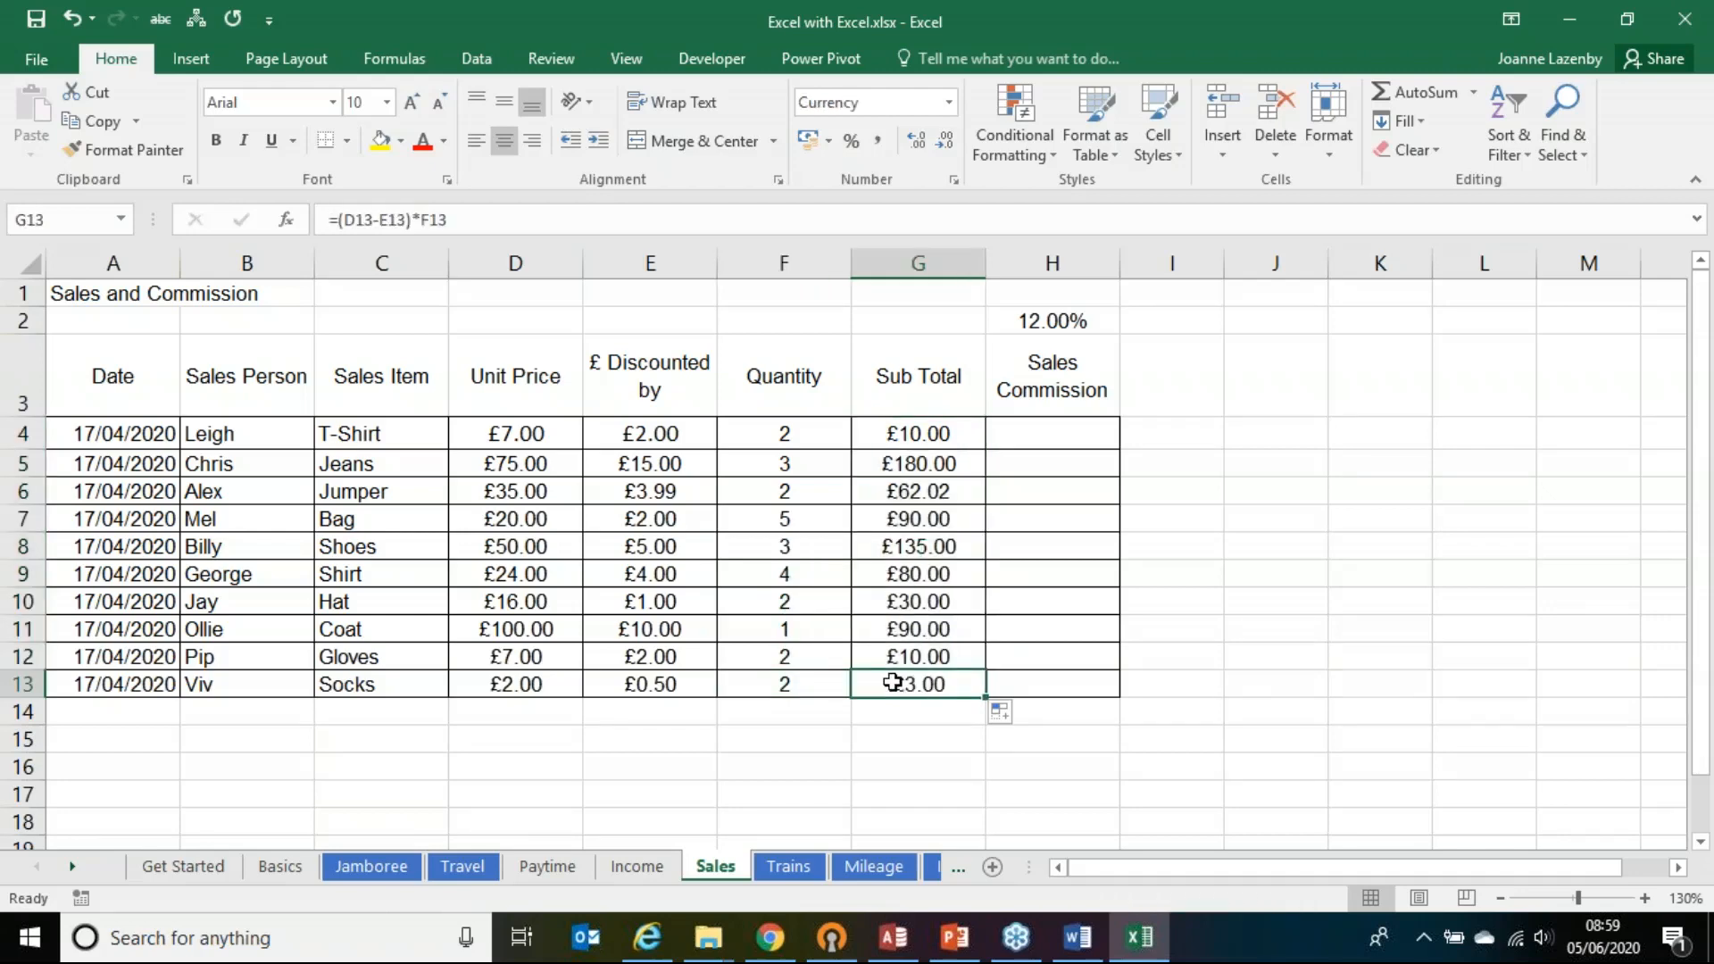
pyautogui.click(948, 437)
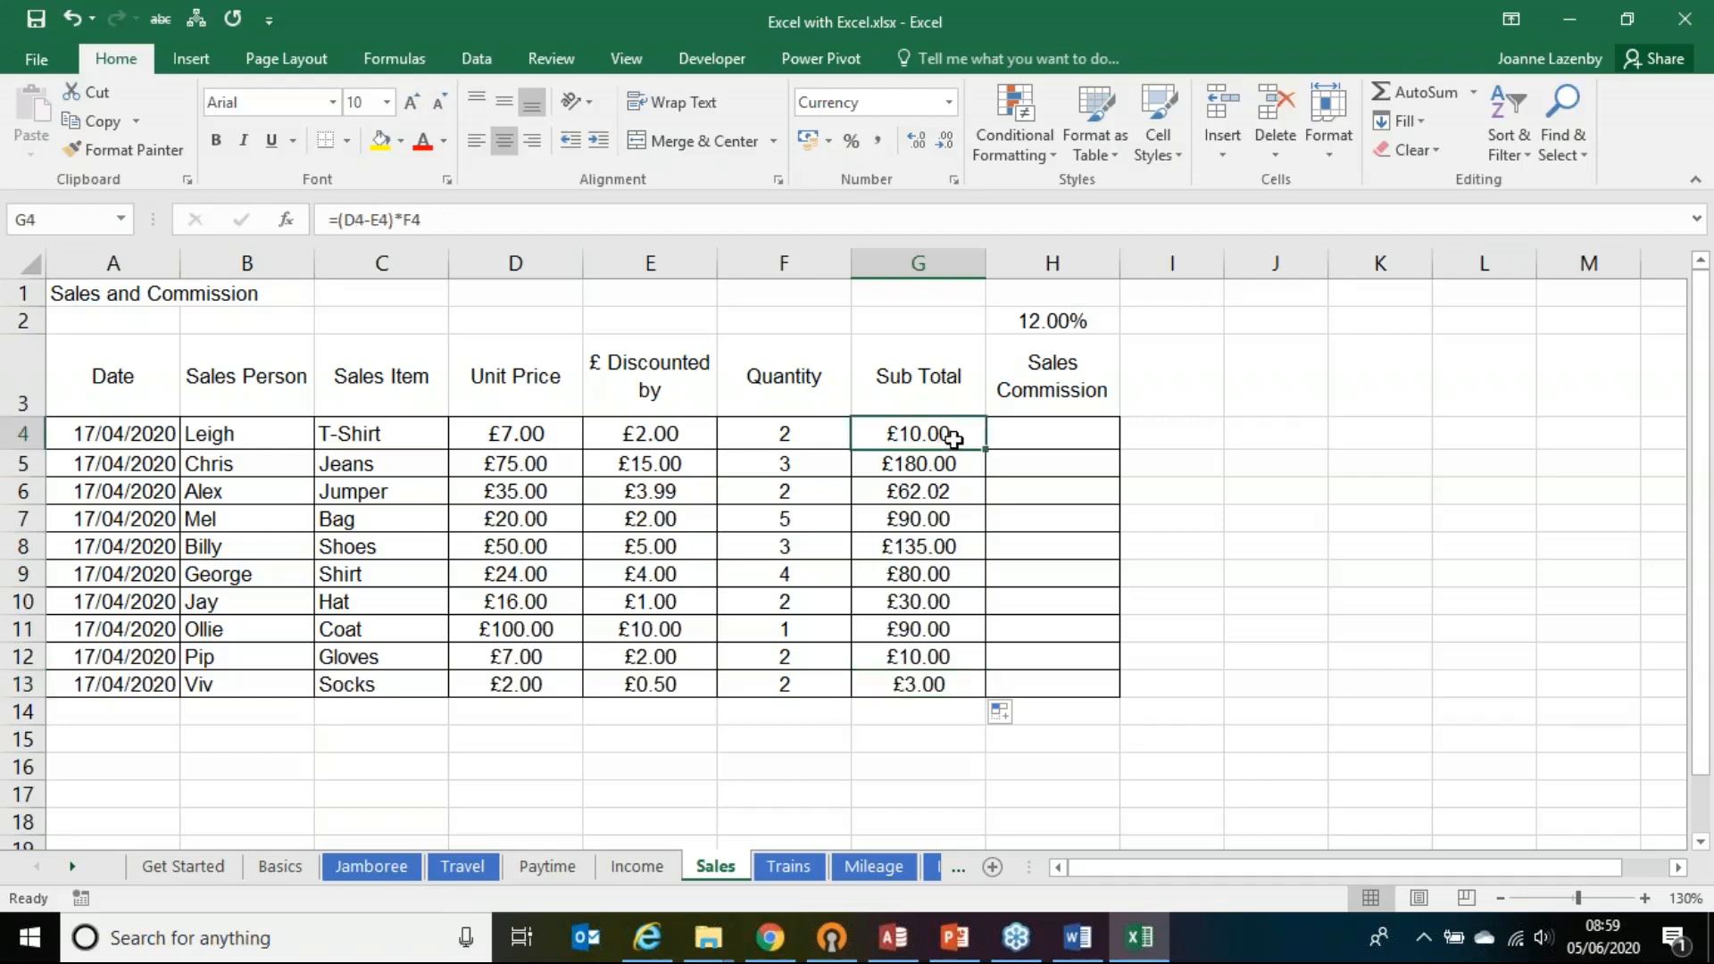
pyautogui.doubleClick(973, 439)
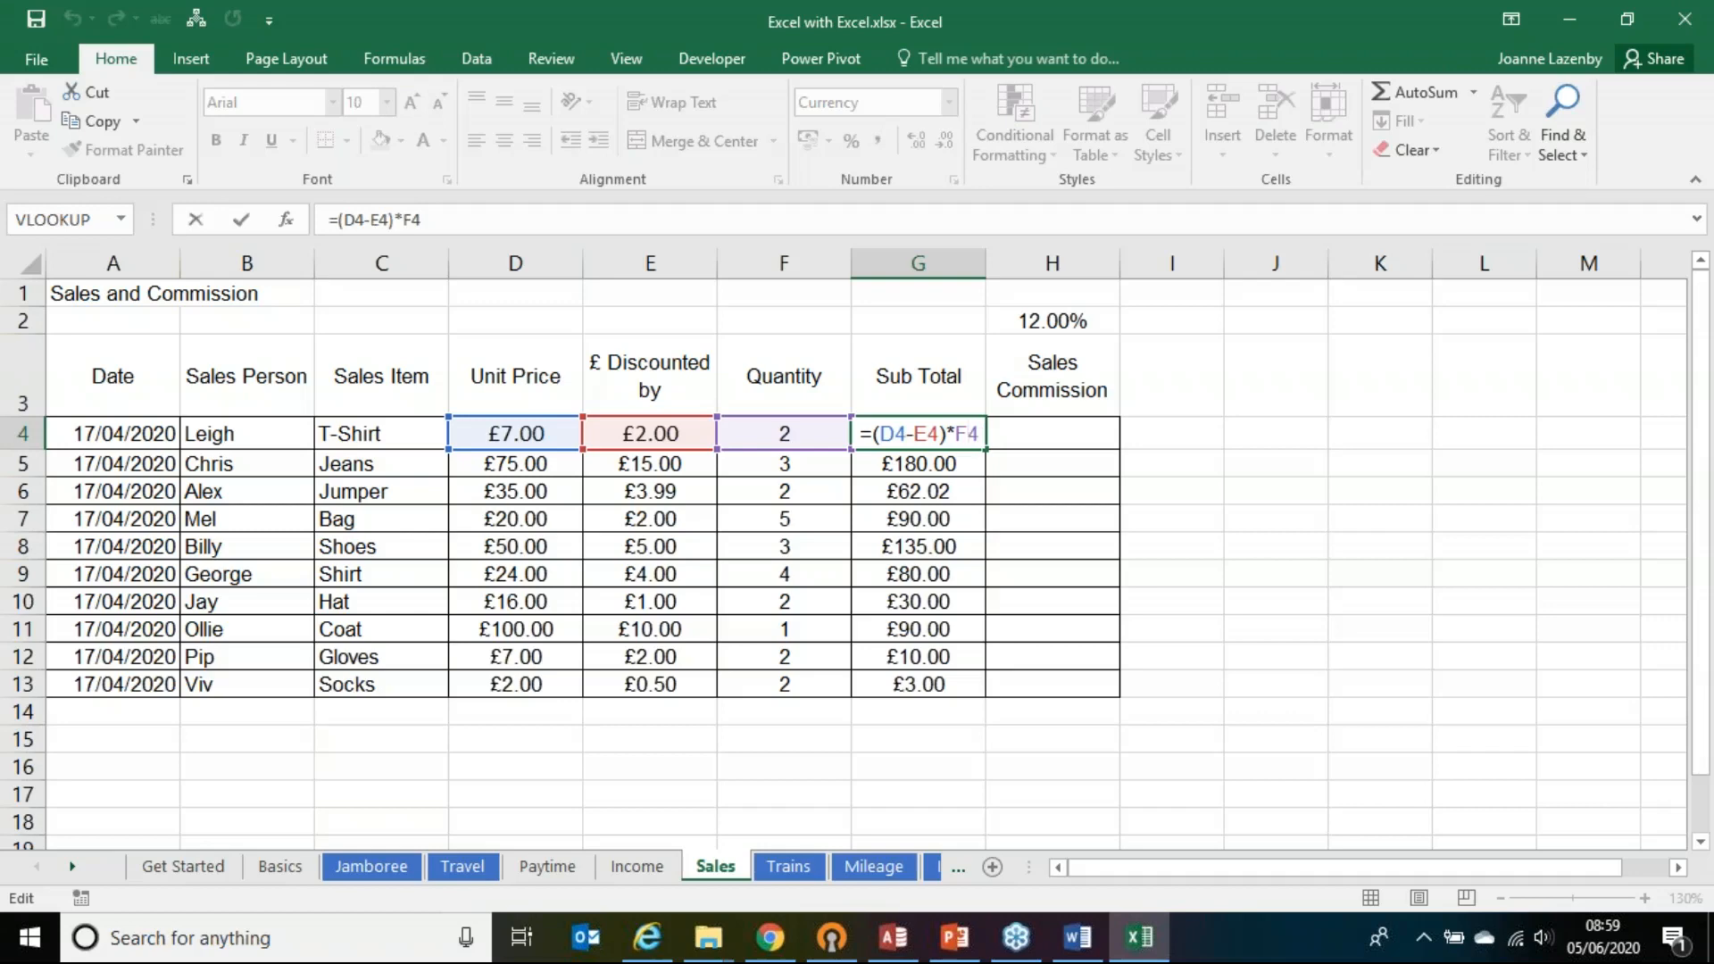
pyautogui.click(956, 514)
pyautogui.doubleClick(956, 516)
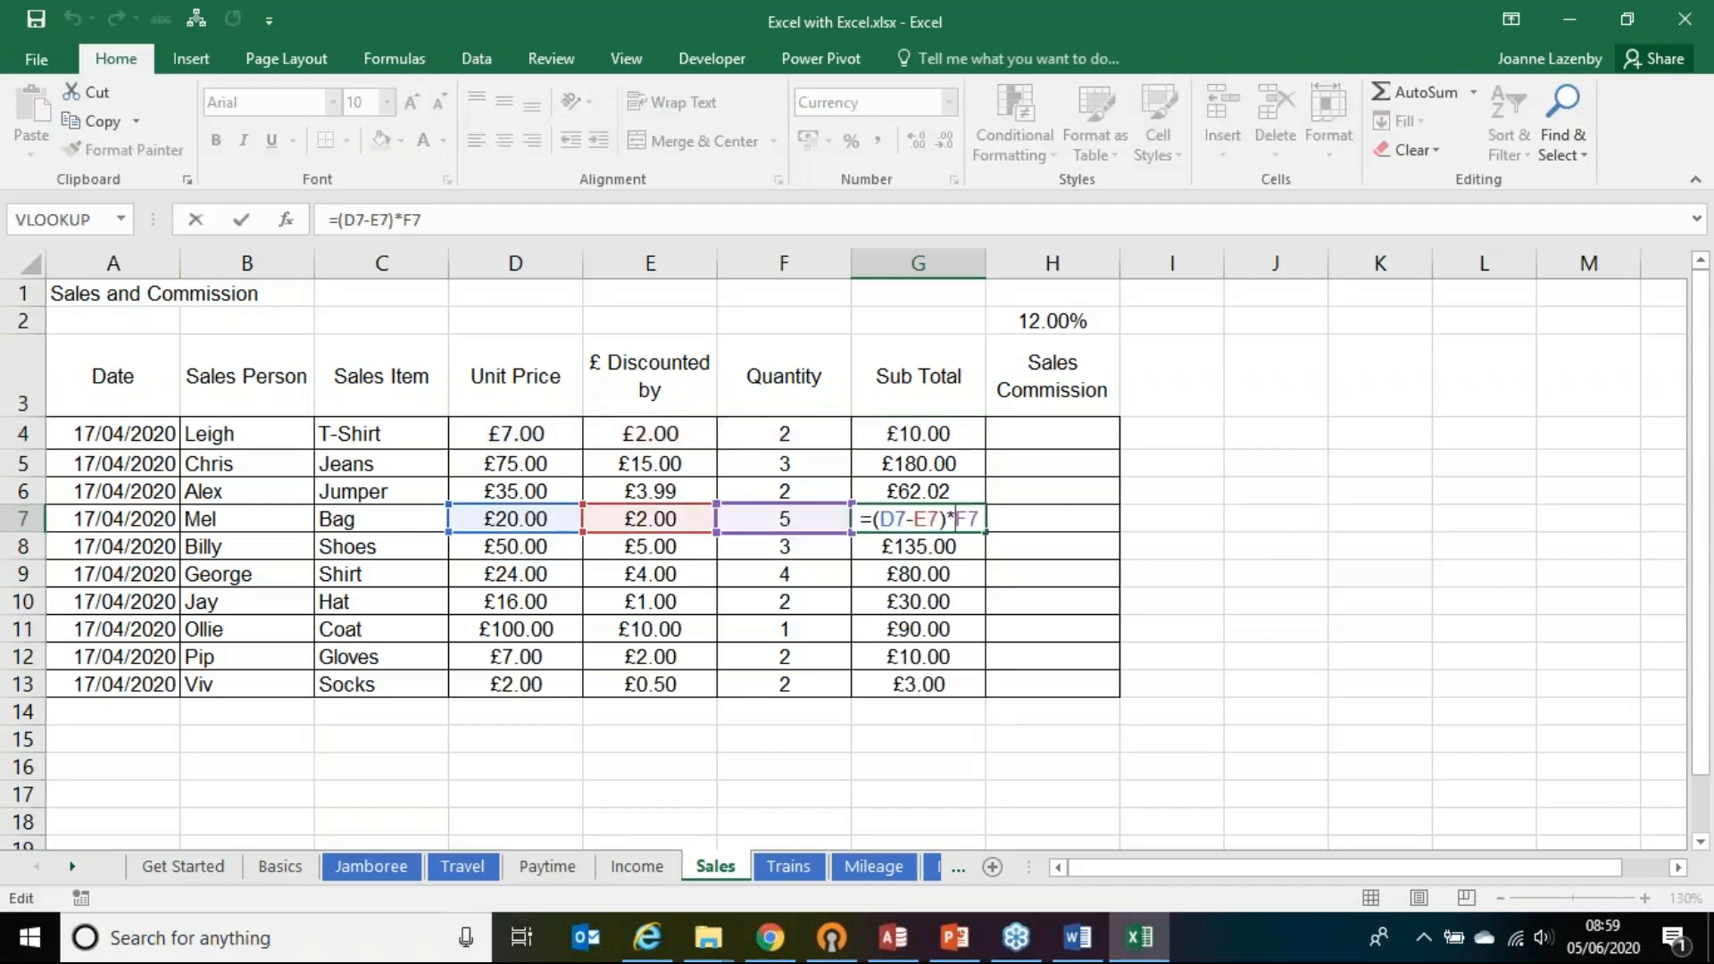
pyautogui.press('Escape')
pyautogui.doubleClick(903, 604)
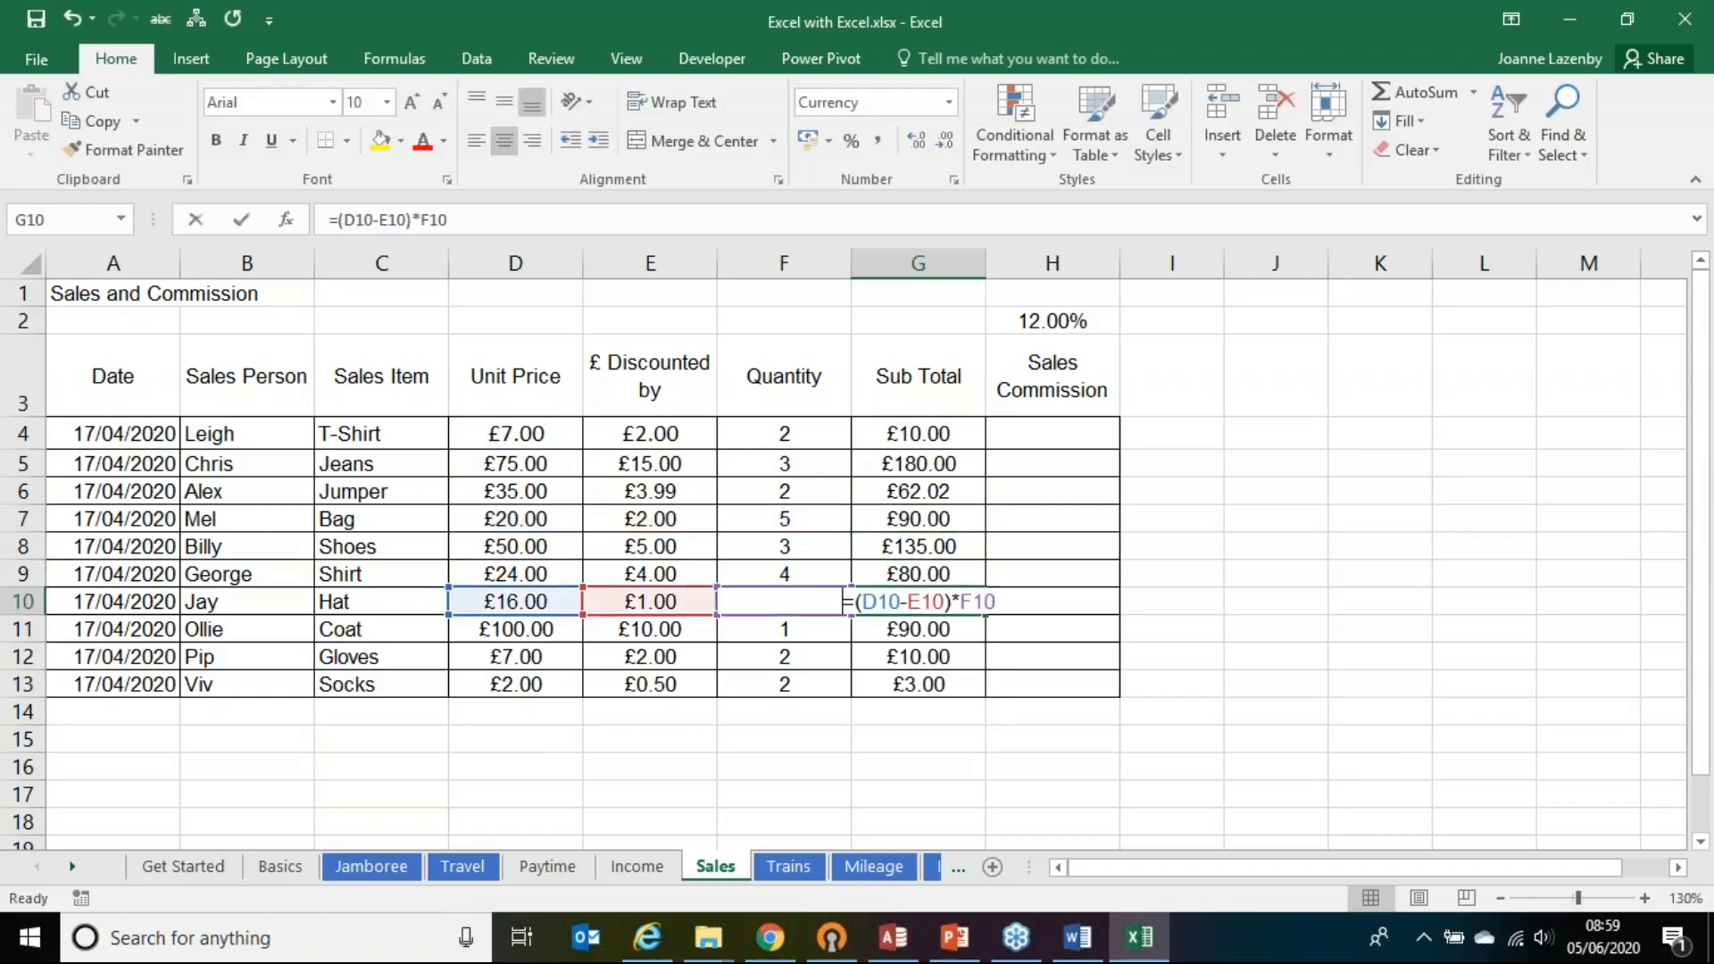
pyautogui.press('Escape')
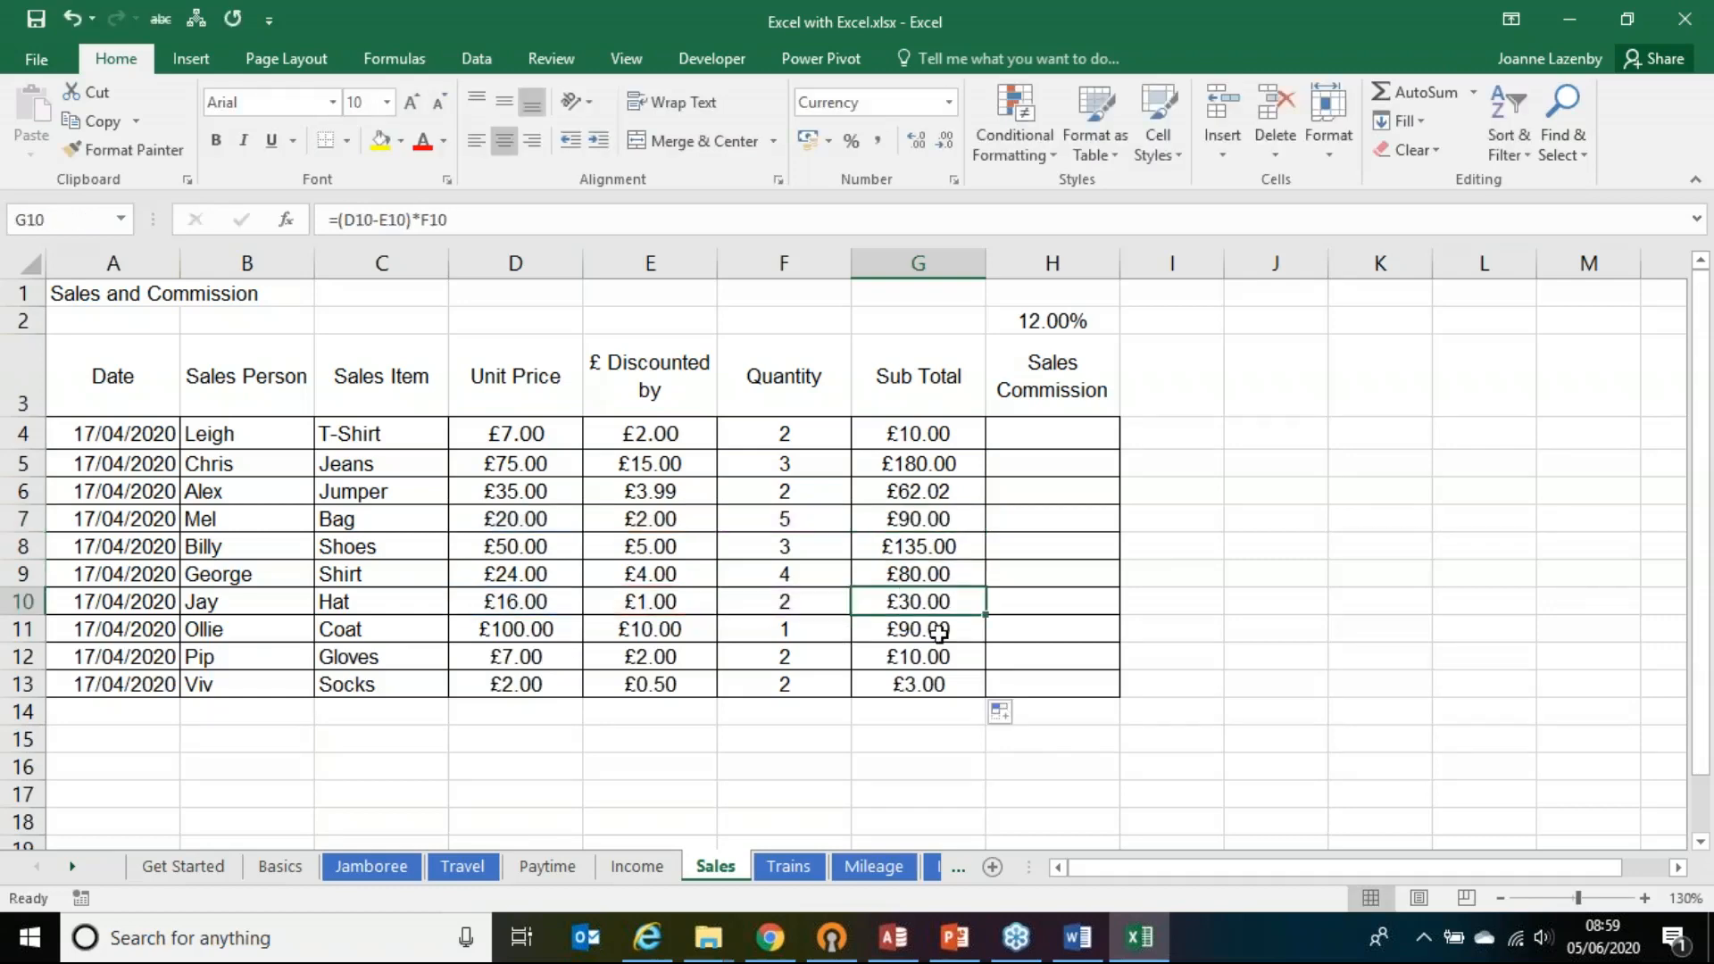
pyautogui.doubleClick(939, 632)
pyautogui.press('Escape')
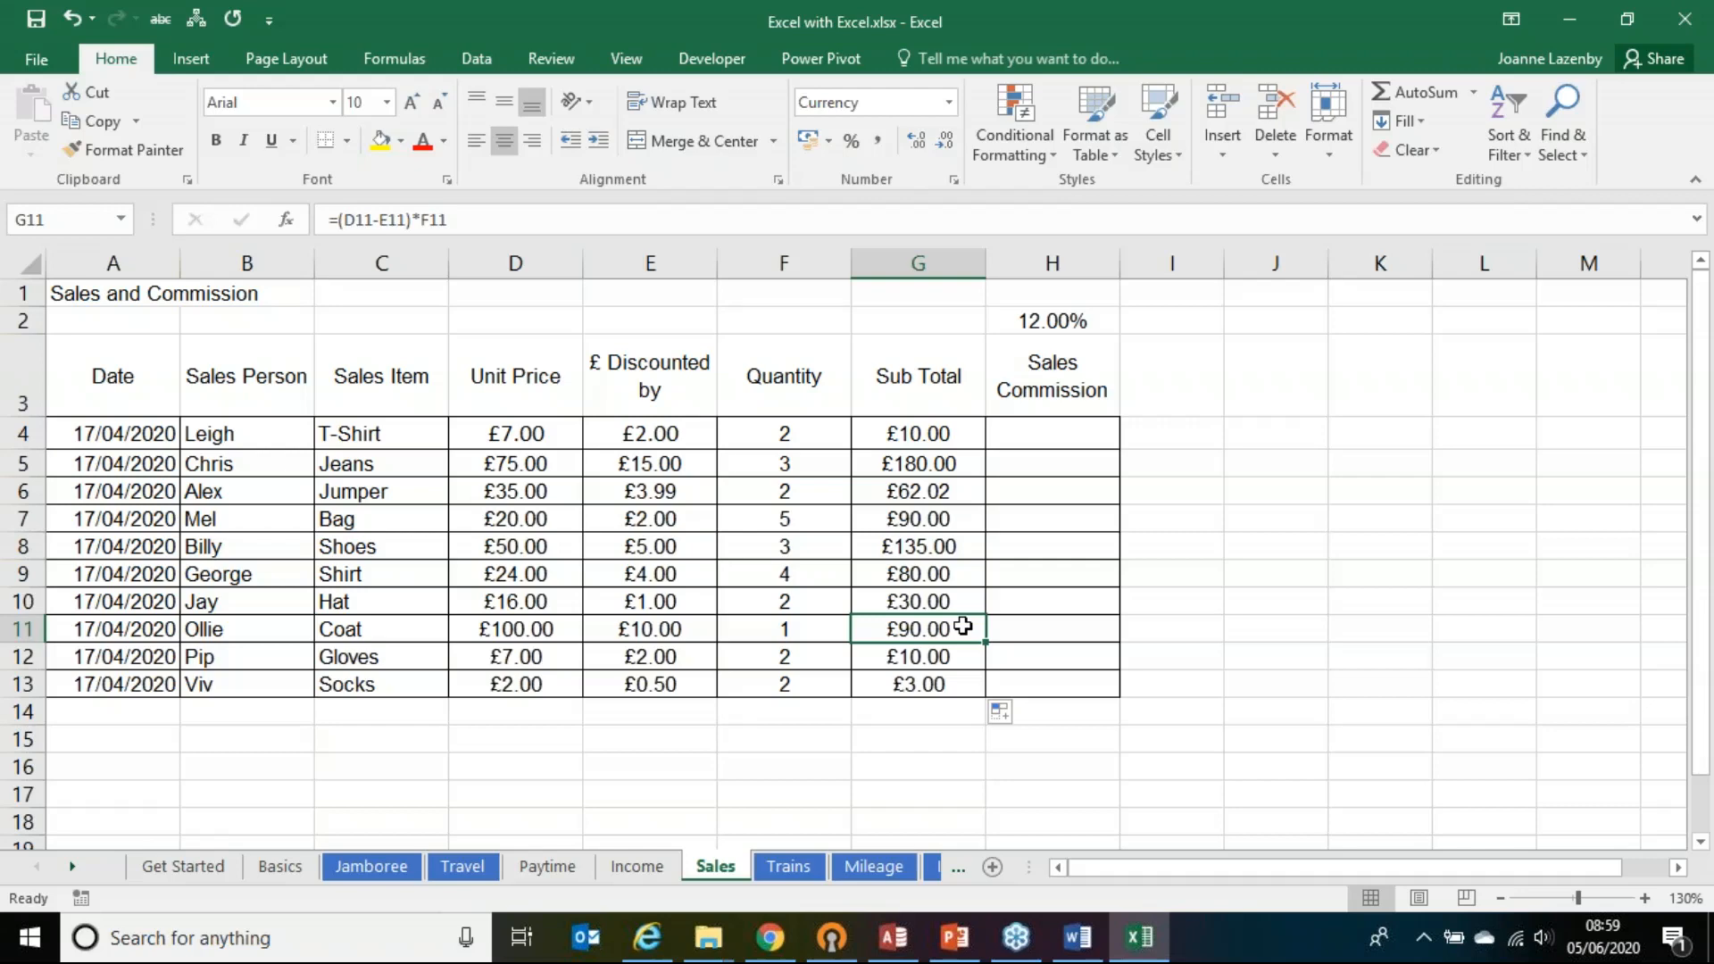
pyautogui.click(944, 438)
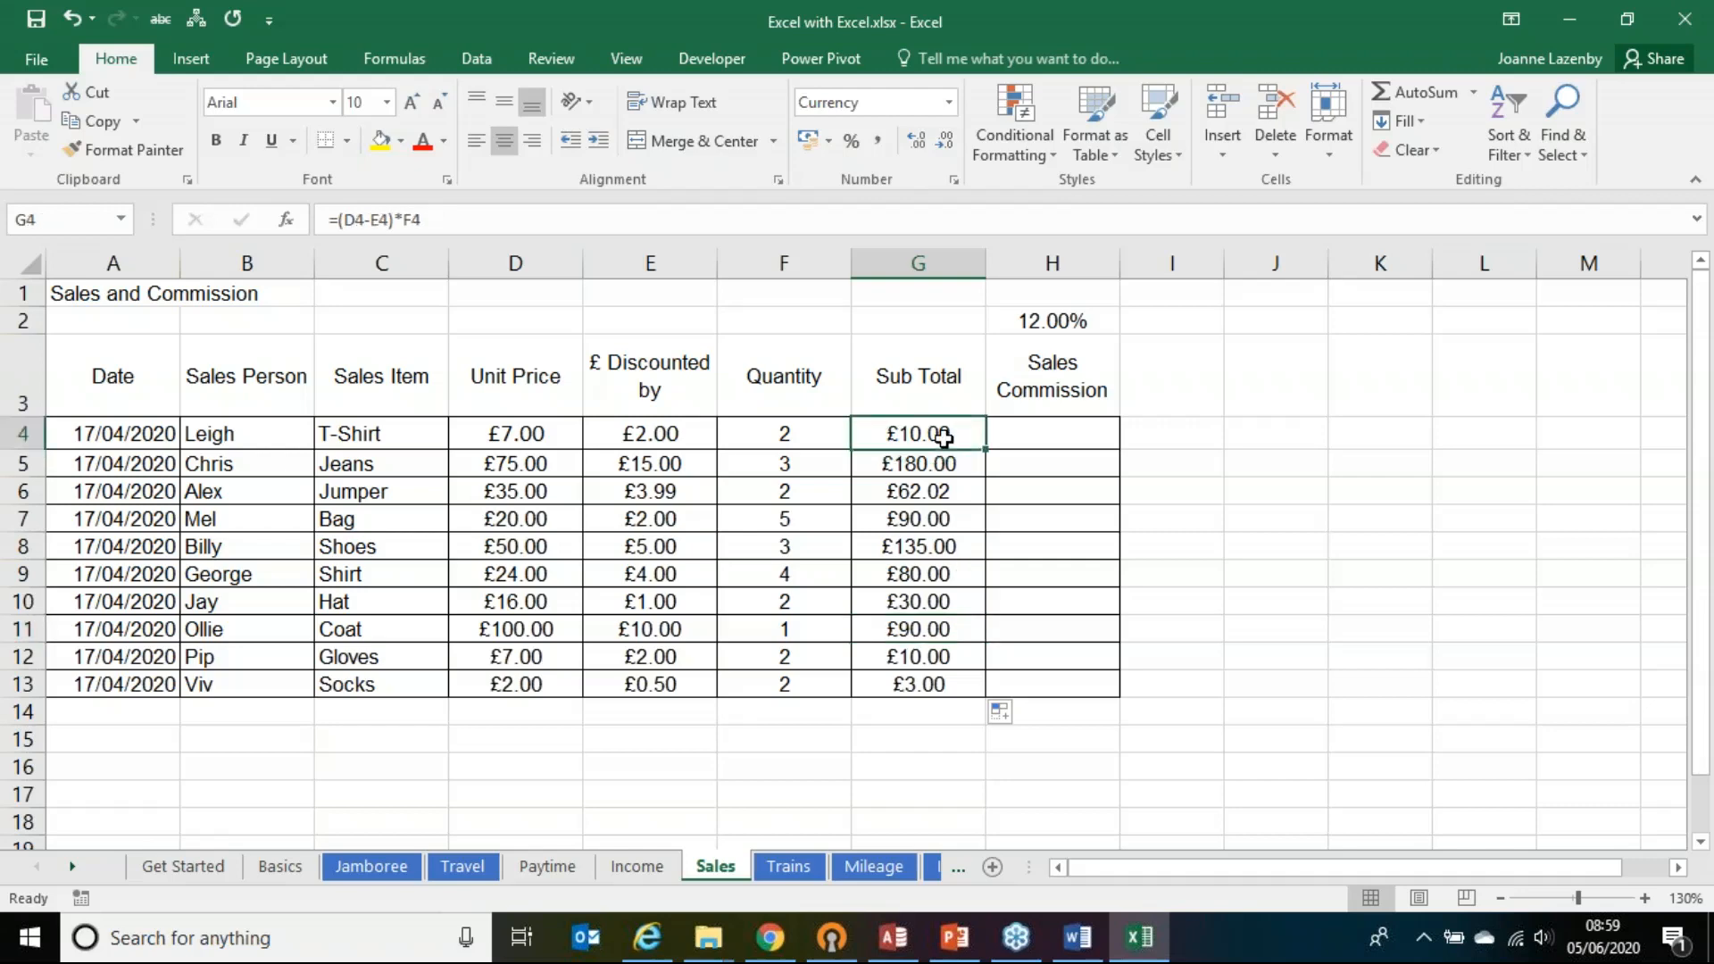
# Step: Build the sales commission formula =G4*H2 in H4 by picking the row's subtotal and the commission rate cell
pyautogui.press('Right')
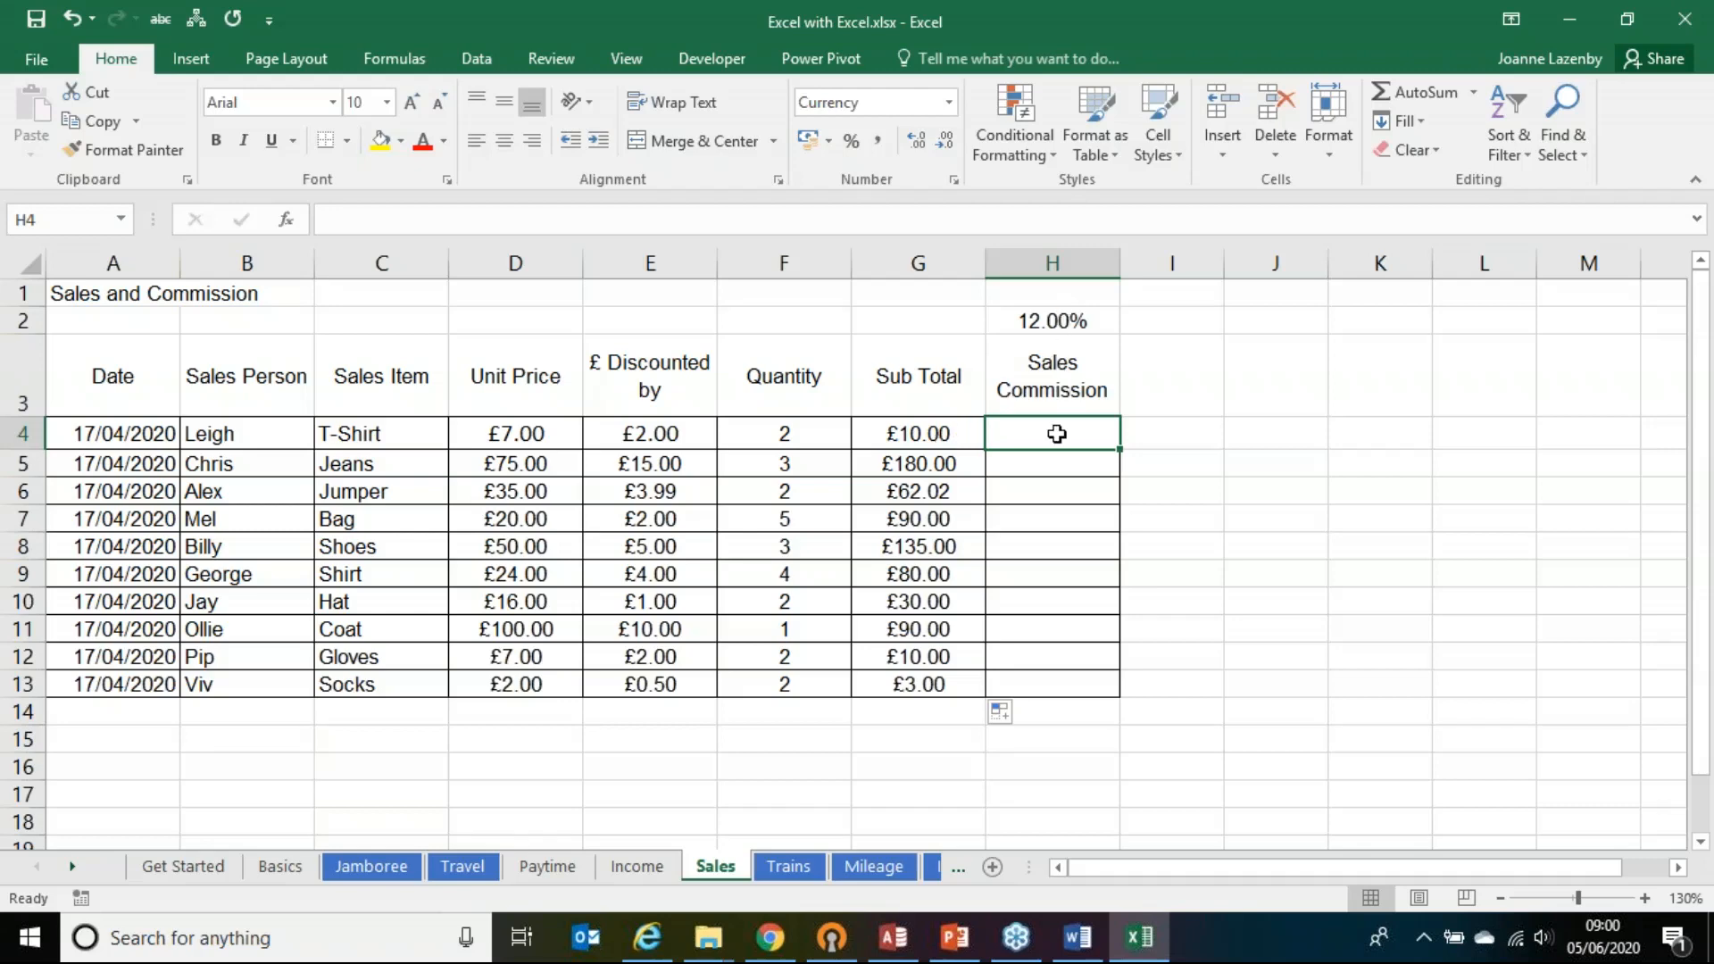
pyautogui.write('=')
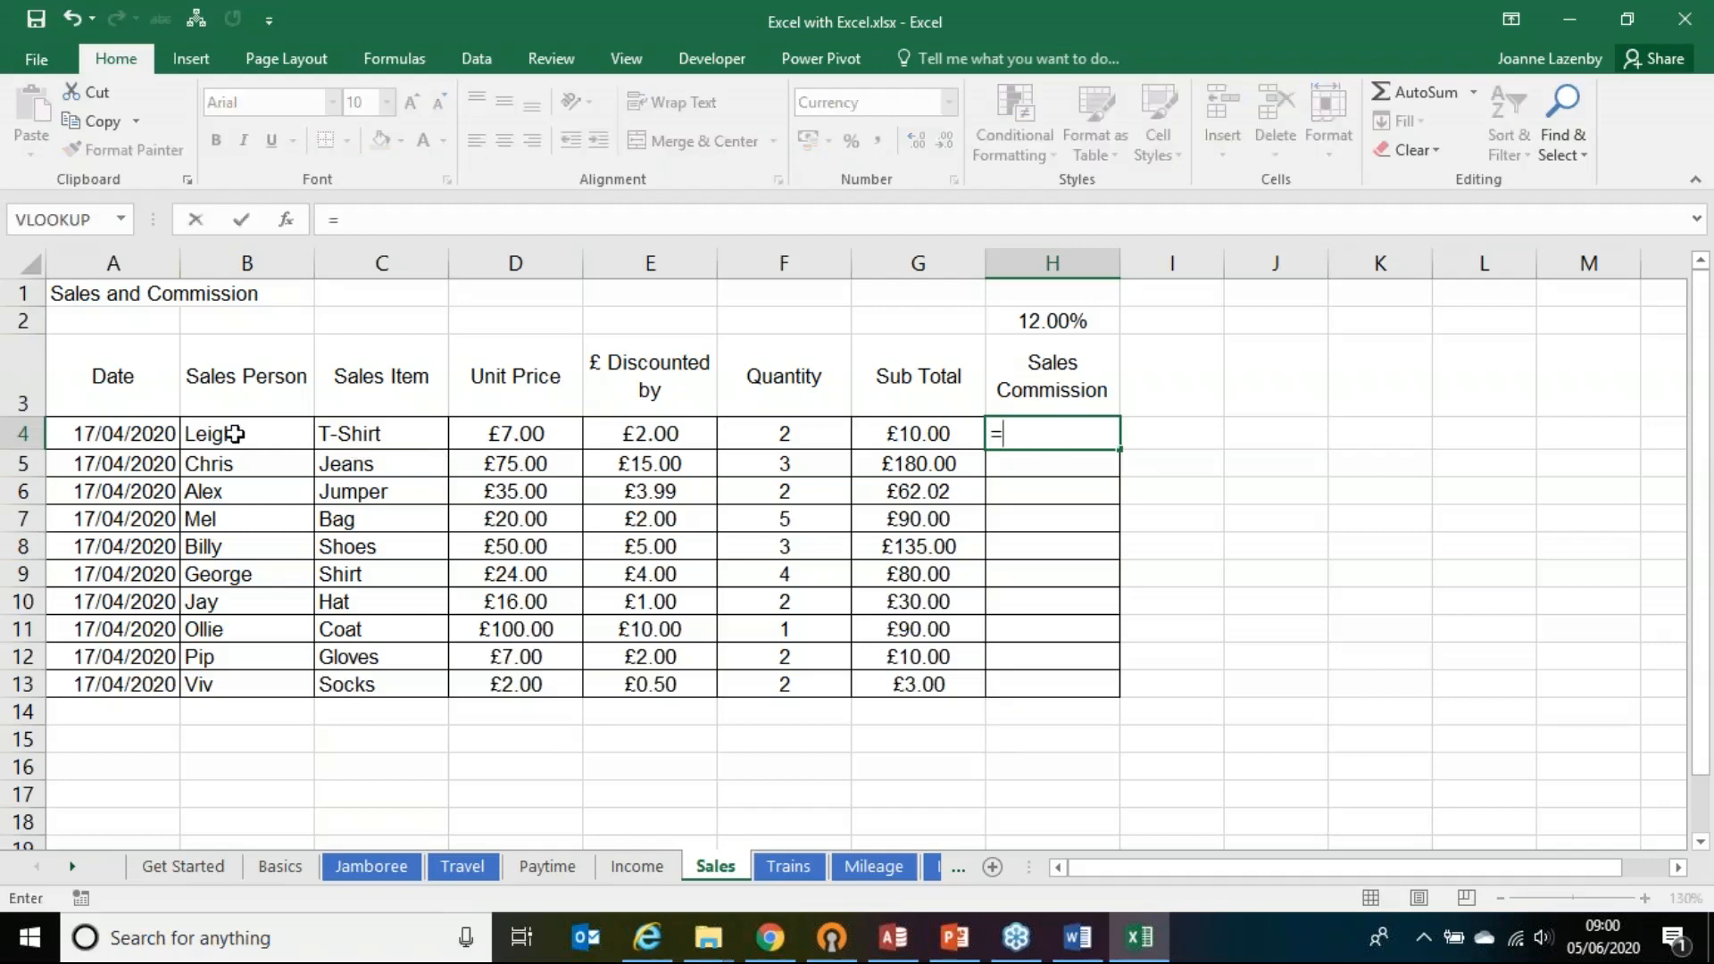
pyautogui.click(869, 434)
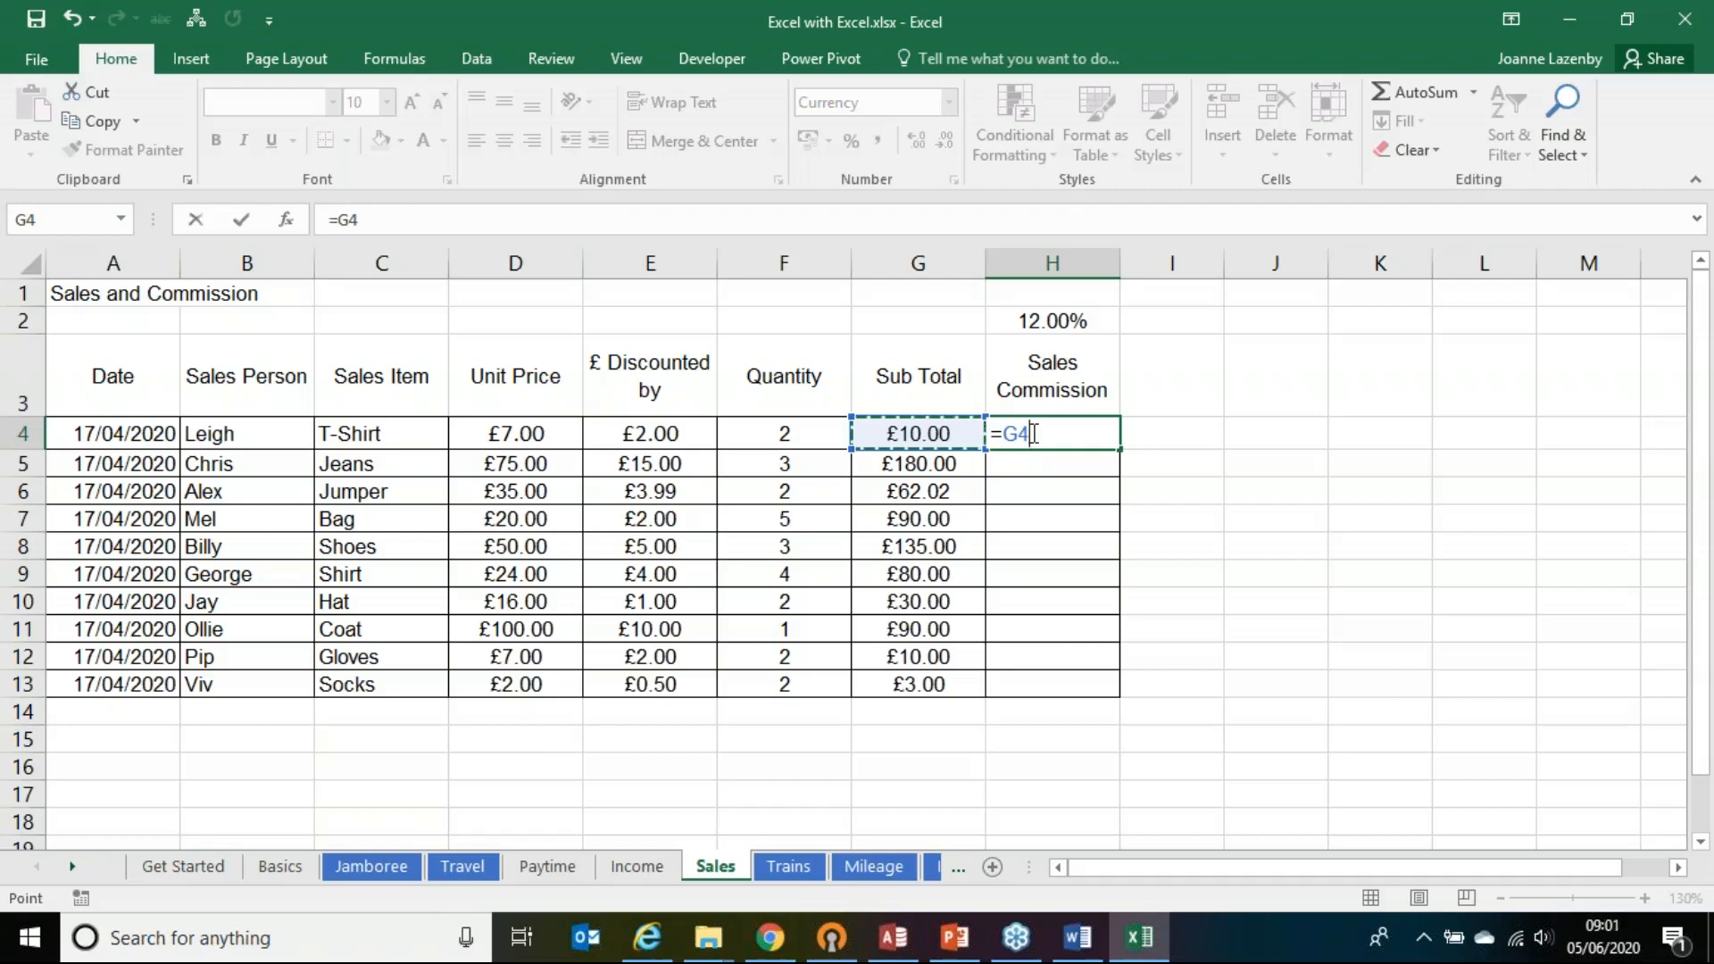
pyautogui.write('*')
pyautogui.click(1068, 319)
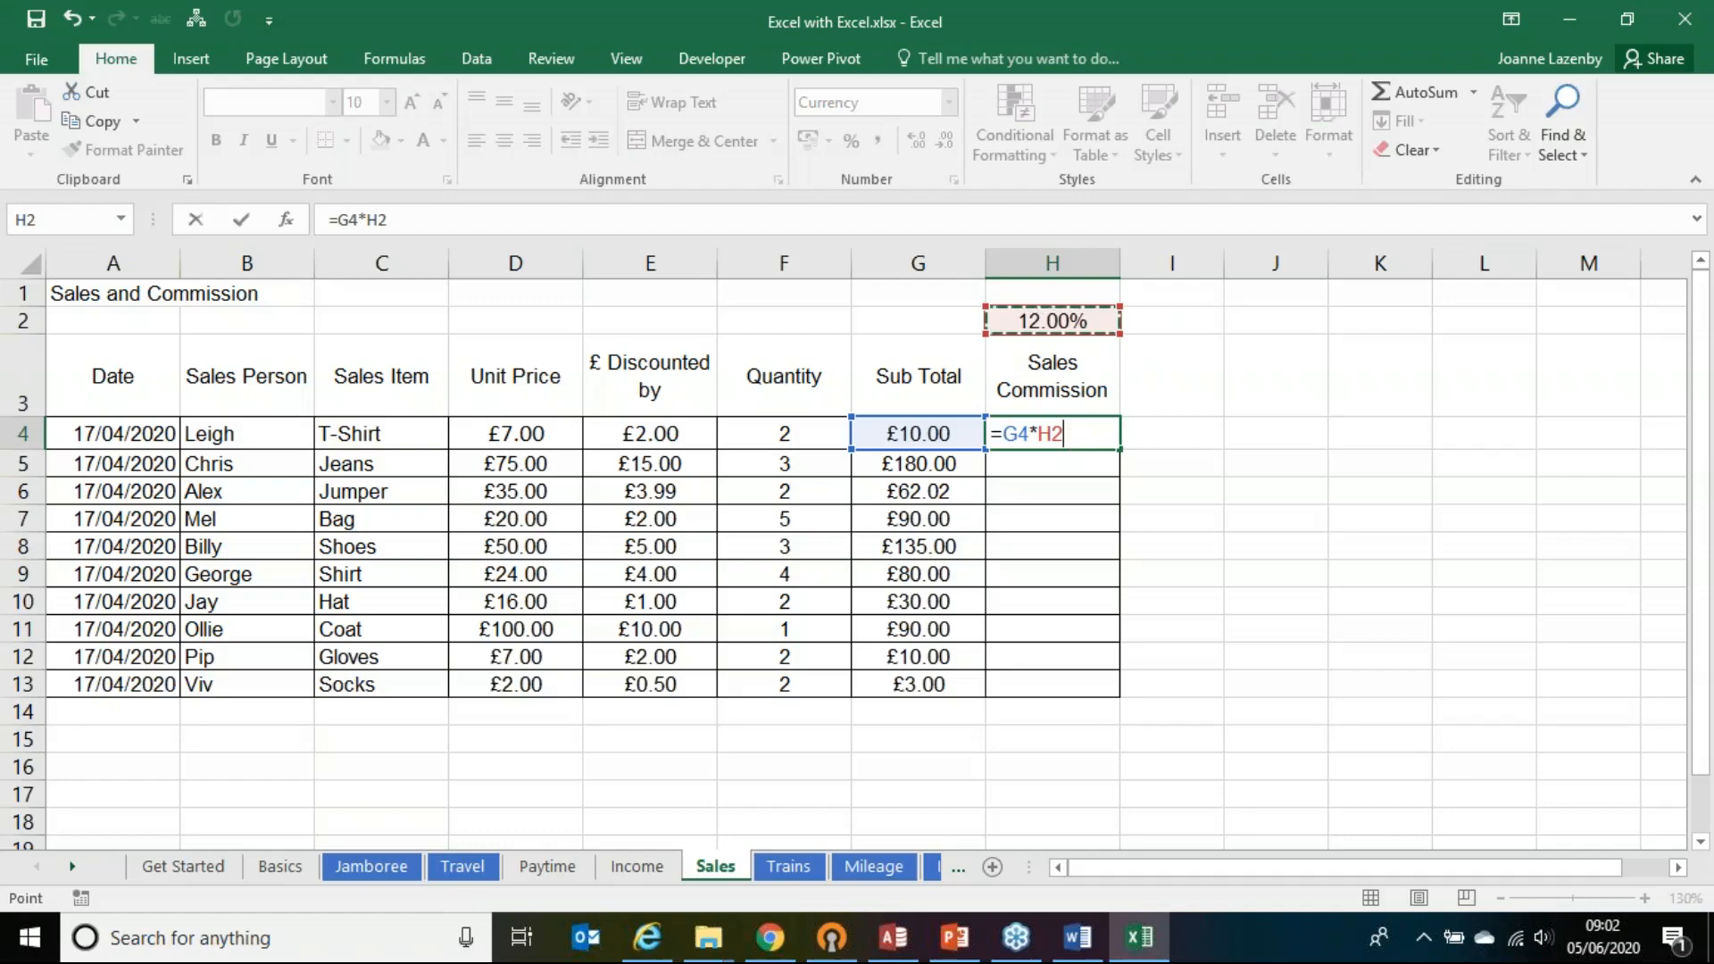
# Step: Switch to the PowerPoint slide show and advance to the Relative and Absolute slide
pyautogui.hotkey('alt', 'Tab')
pyautogui.hotkey('alt', 'Tab')
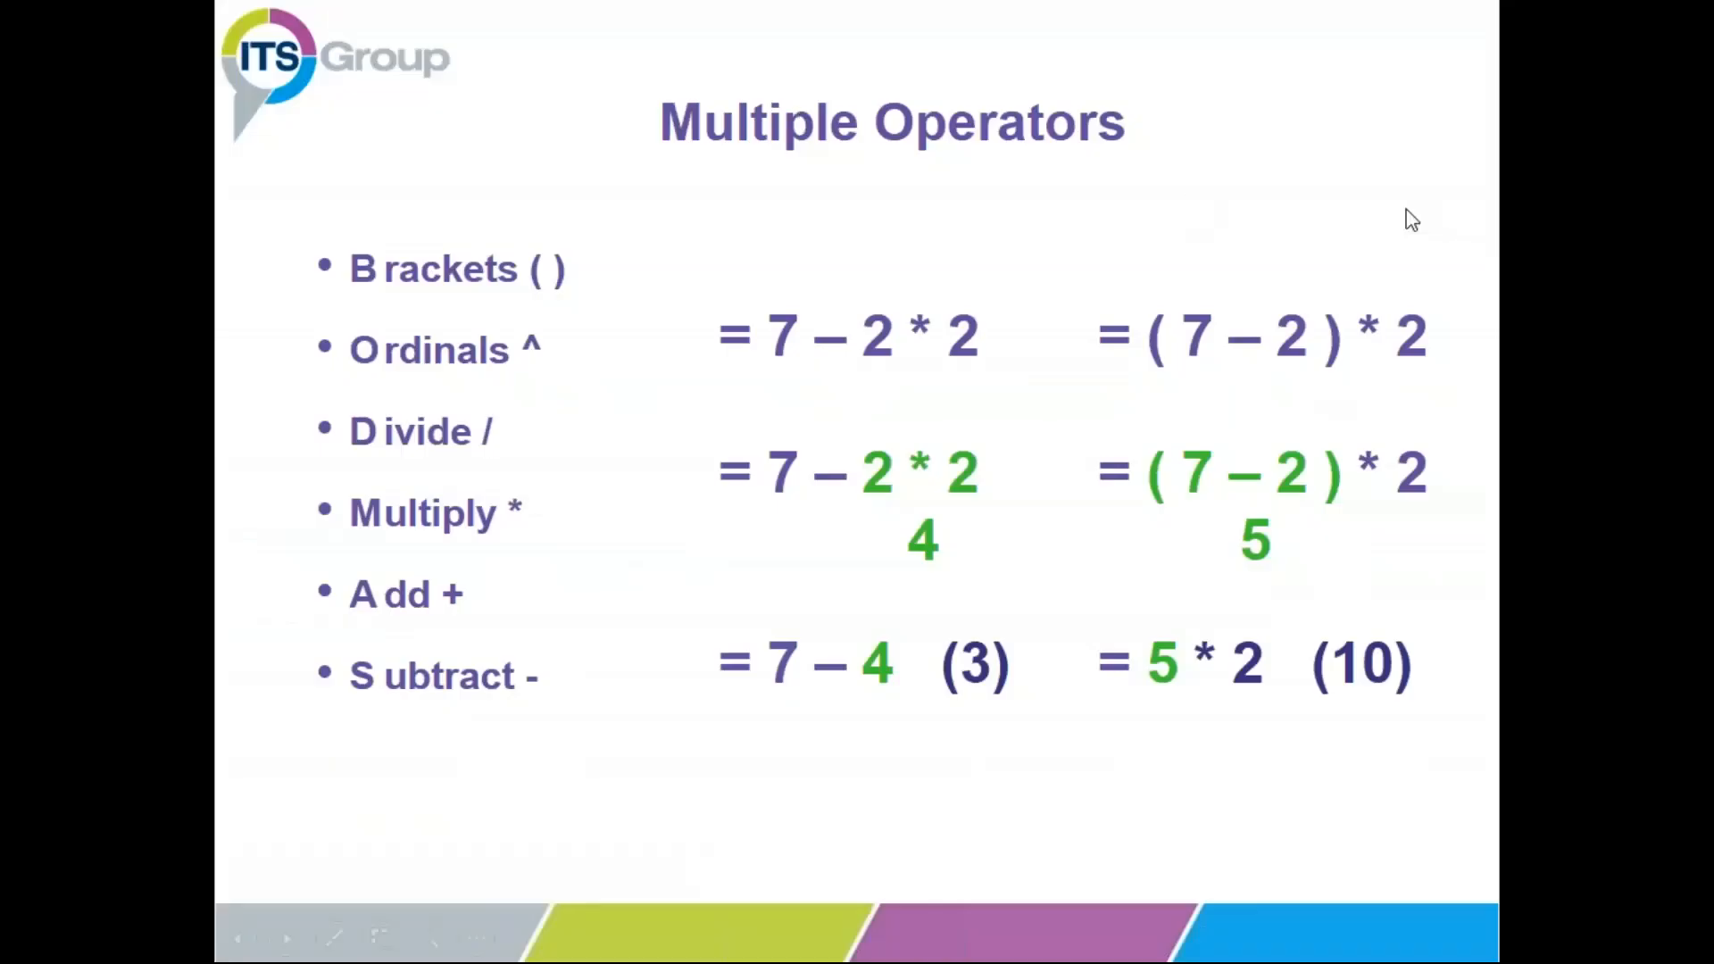
pyautogui.click(1175, 446)
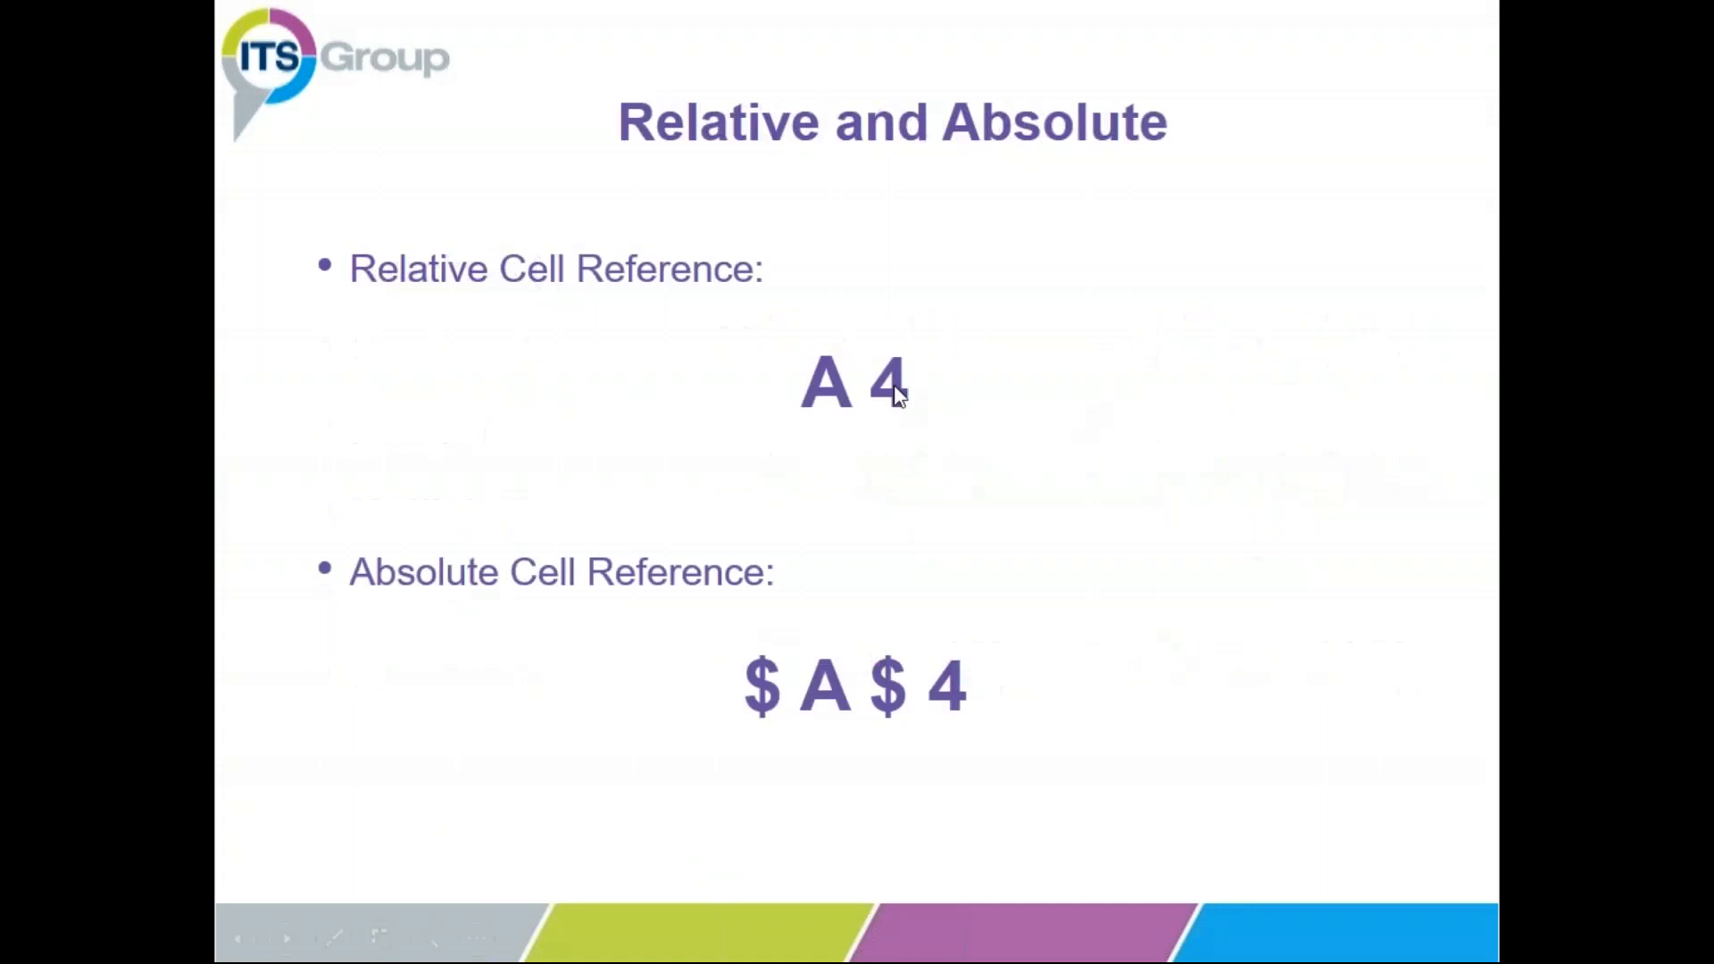
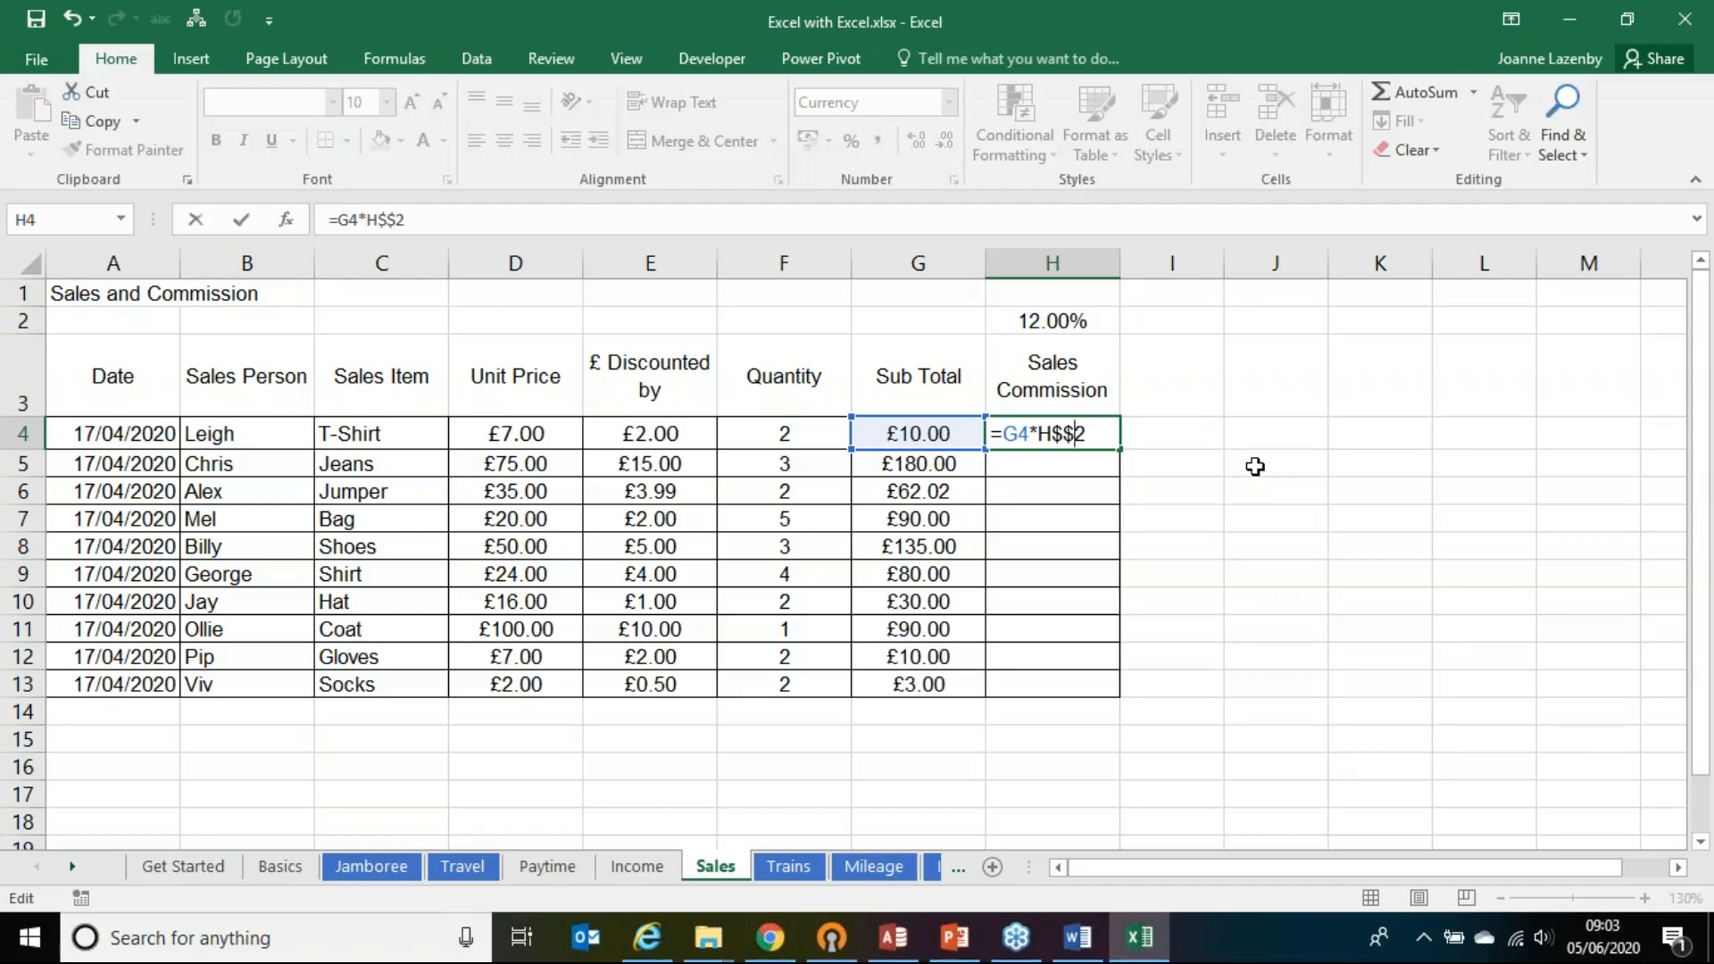
# Step: Make the commission rate reference absolute so H4 reads =G4*$H$2, and fill the formula down the Sales Commission column to H13
pyautogui.press('Left')
pyautogui.press('BackSpace')
pyautogui.press('BackSpace')
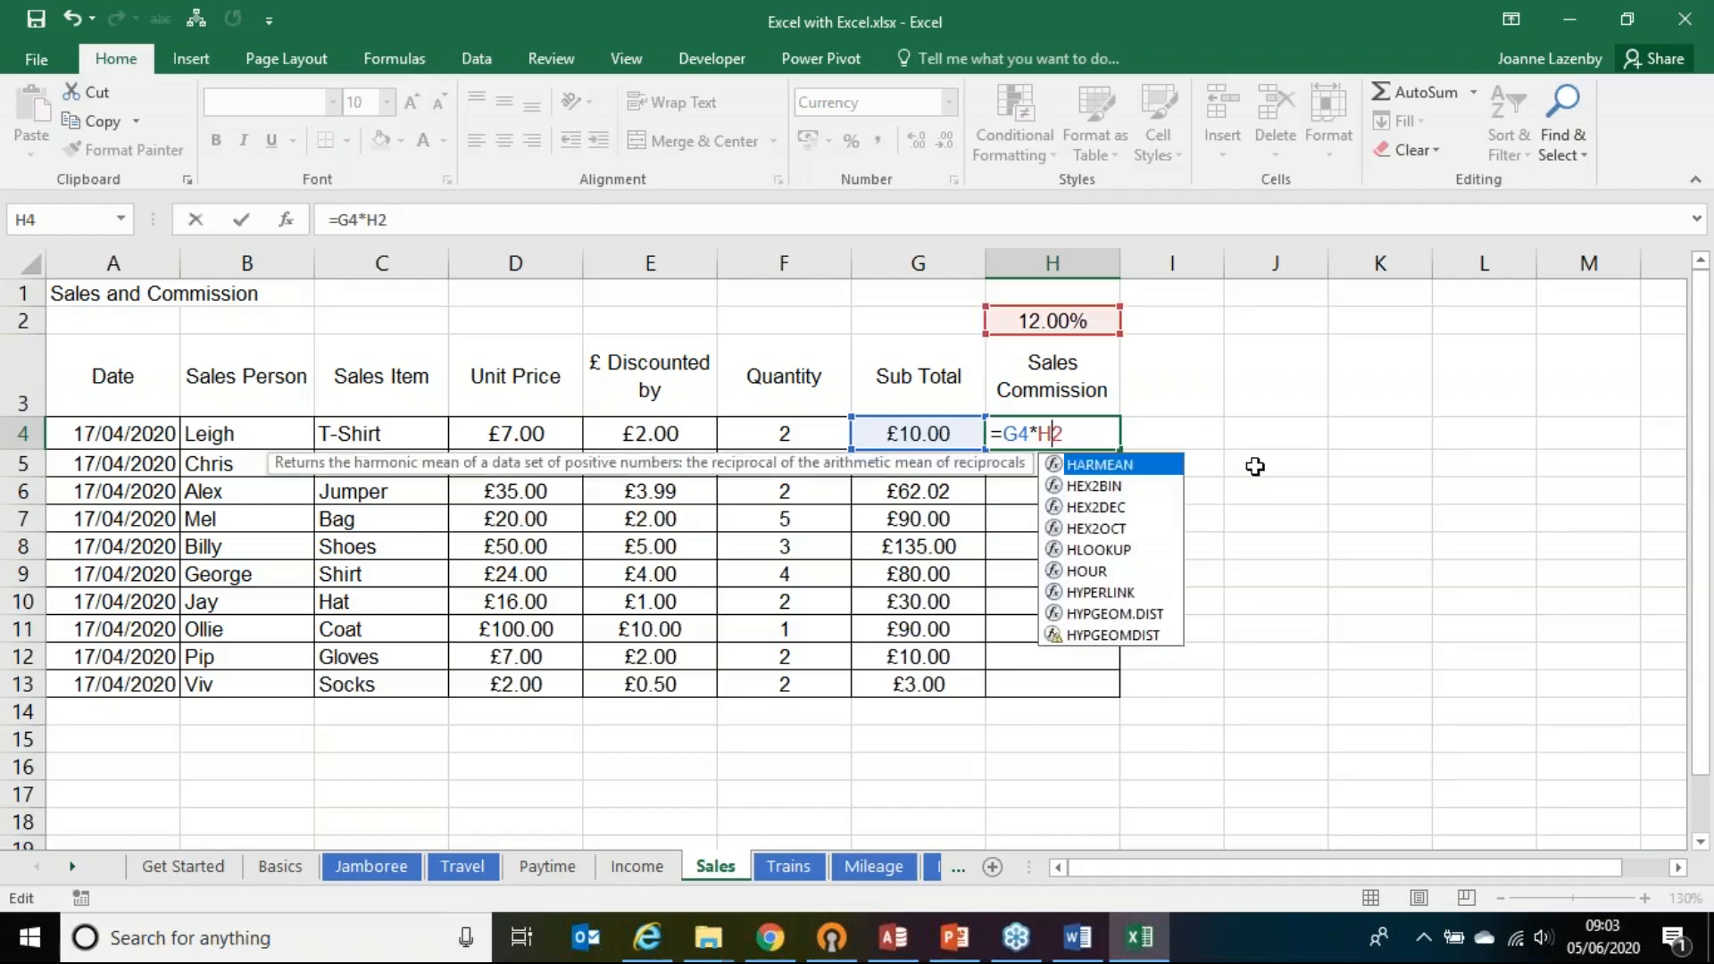
pyautogui.click(1069, 429)
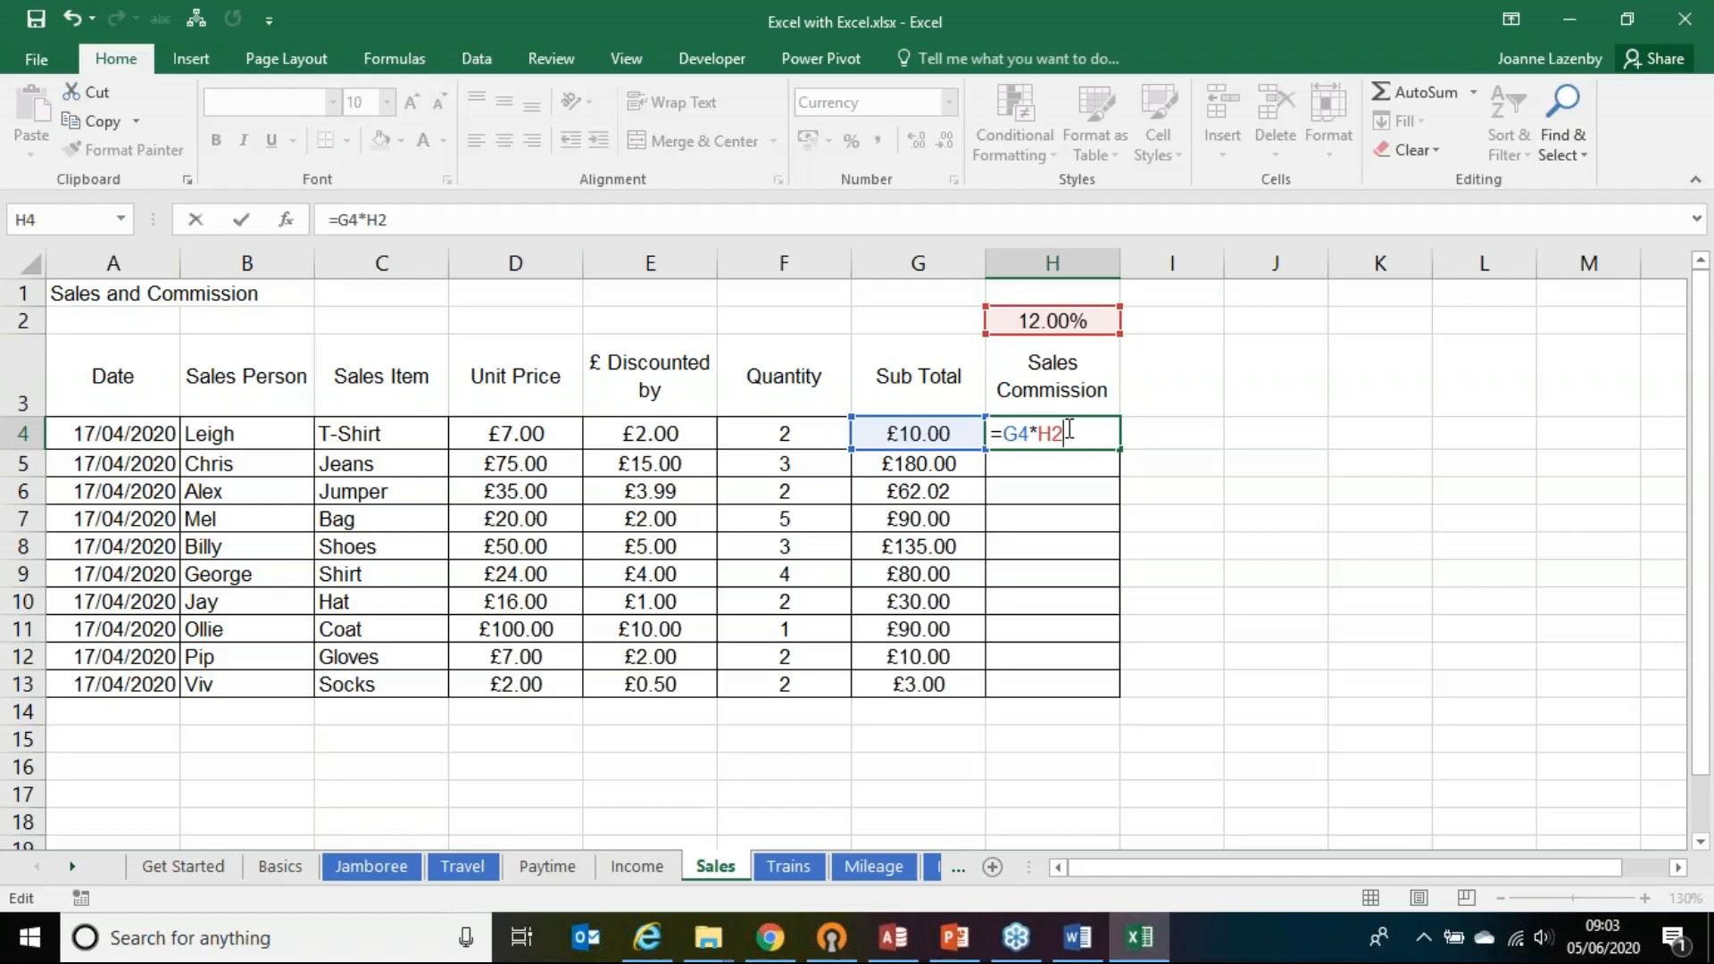
pyautogui.press('F4')
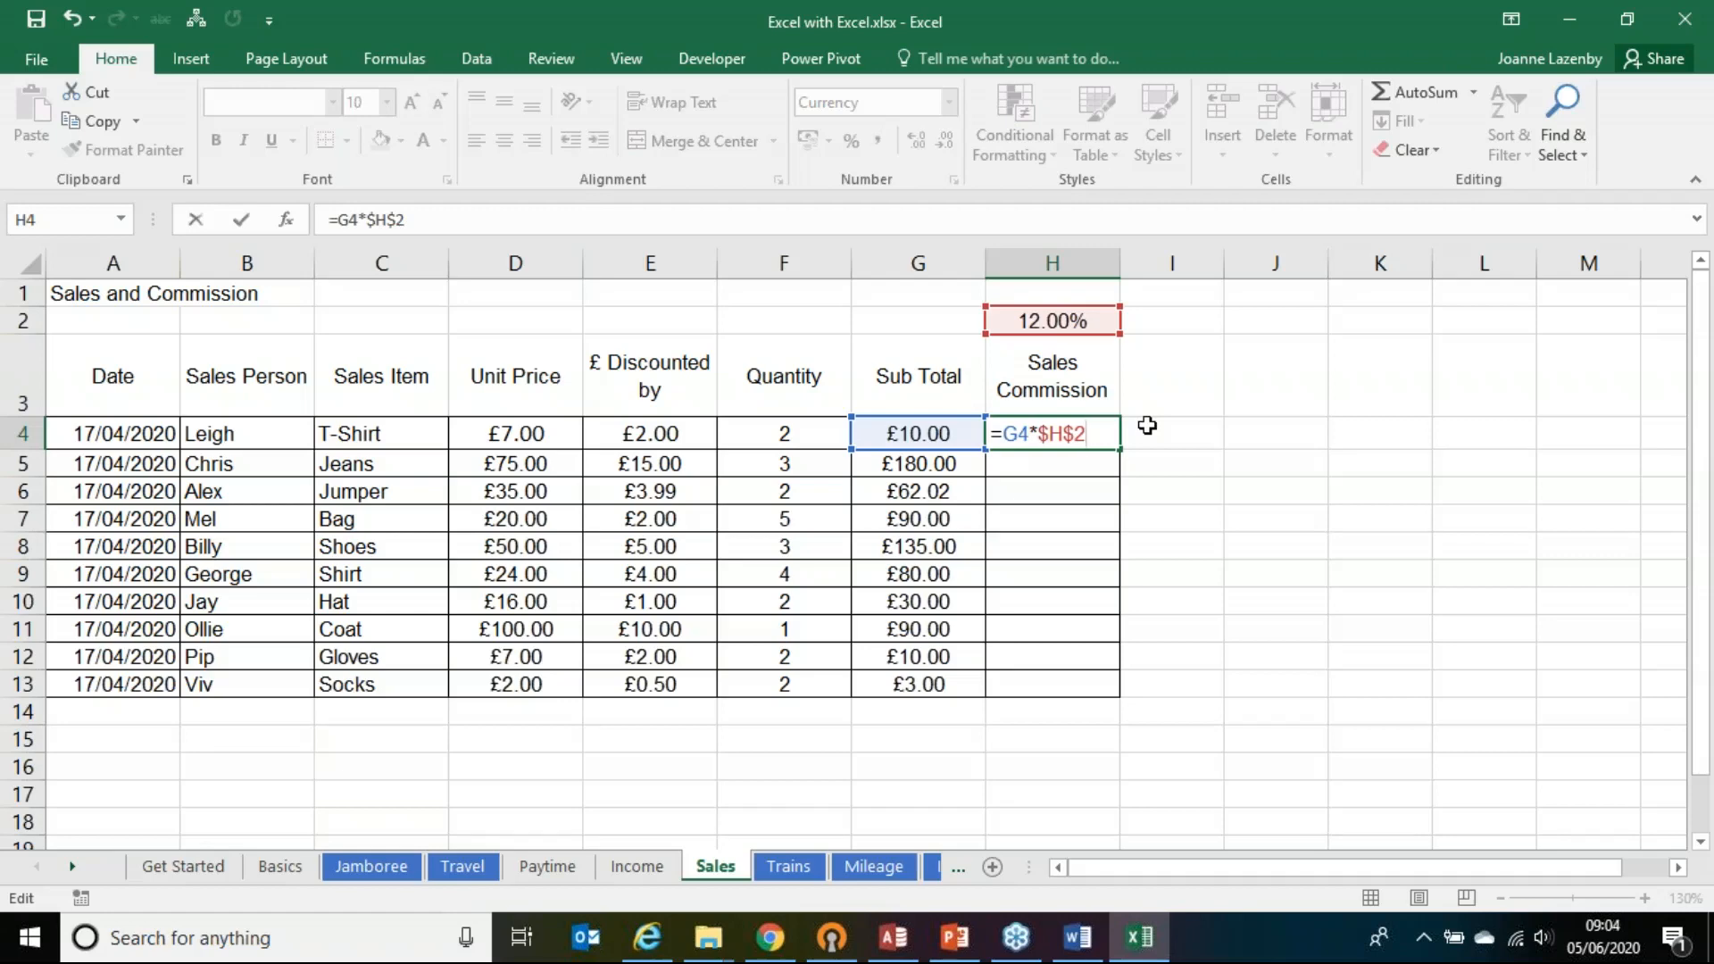
pyautogui.press('Return')
pyautogui.click(1100, 430)
pyautogui.moveTo(1123, 454); pyautogui.dragTo(1106, 695)
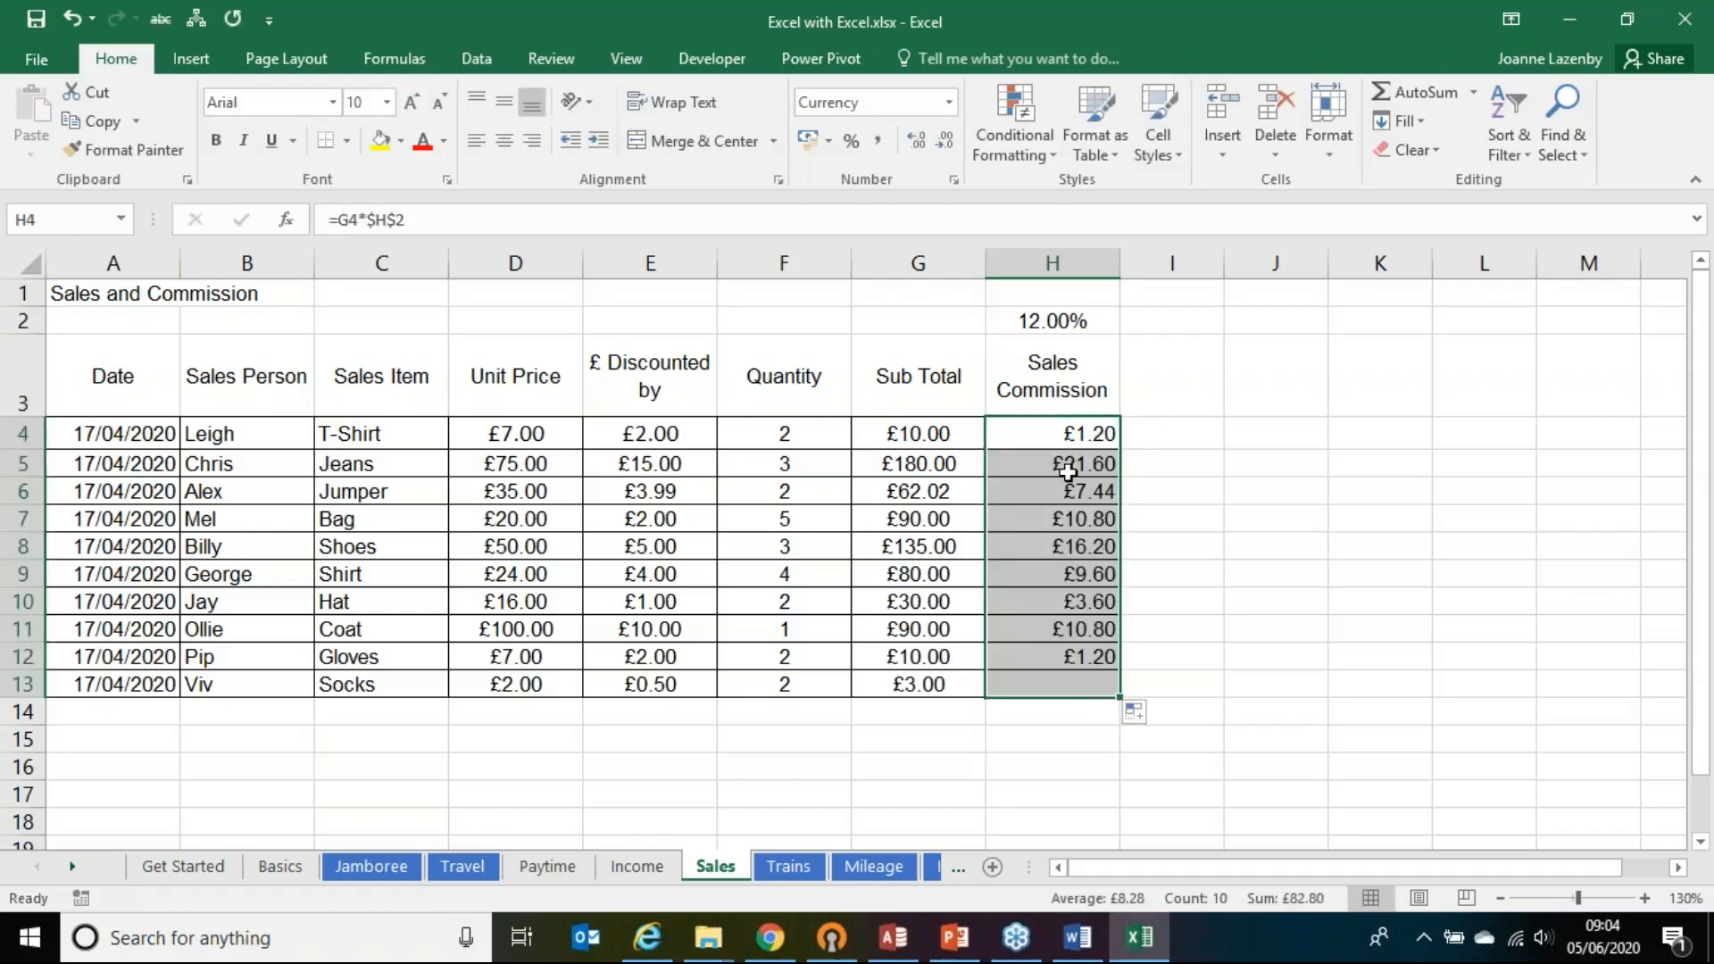
# Step: Inspect the commission formulas in H5, H6 and H8 to check their references to the rate cell
pyautogui.doubleClick(1002, 464)
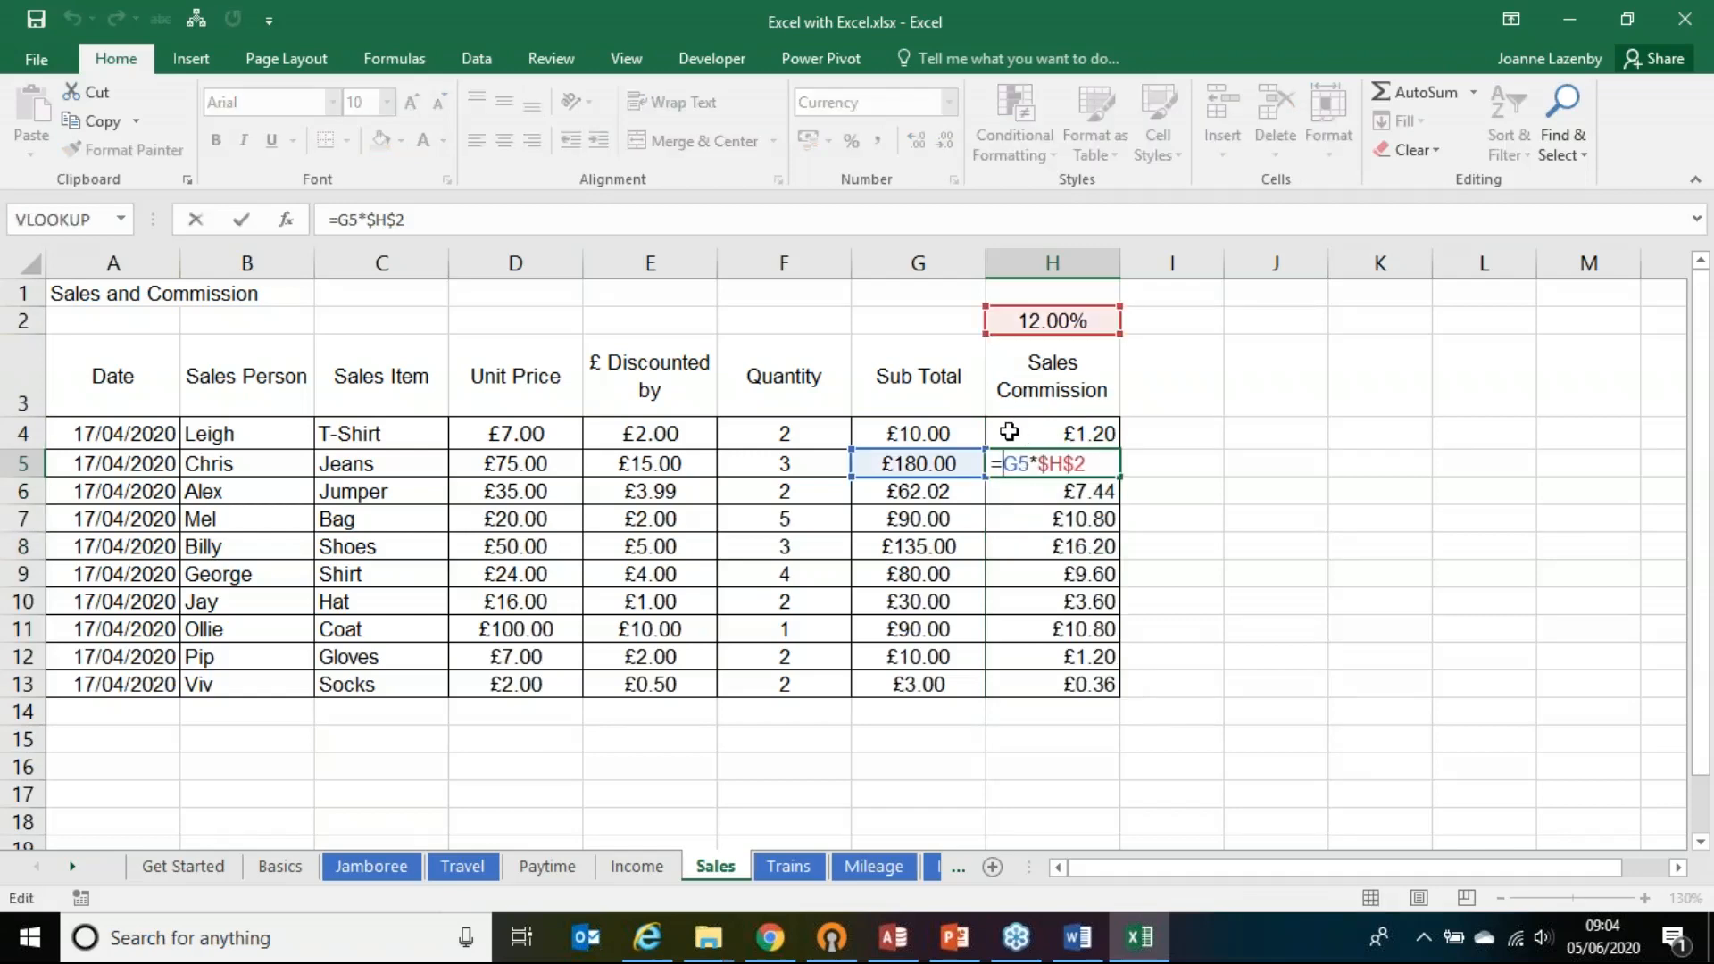
pyautogui.click(1026, 491)
pyautogui.doubleClick(1026, 490)
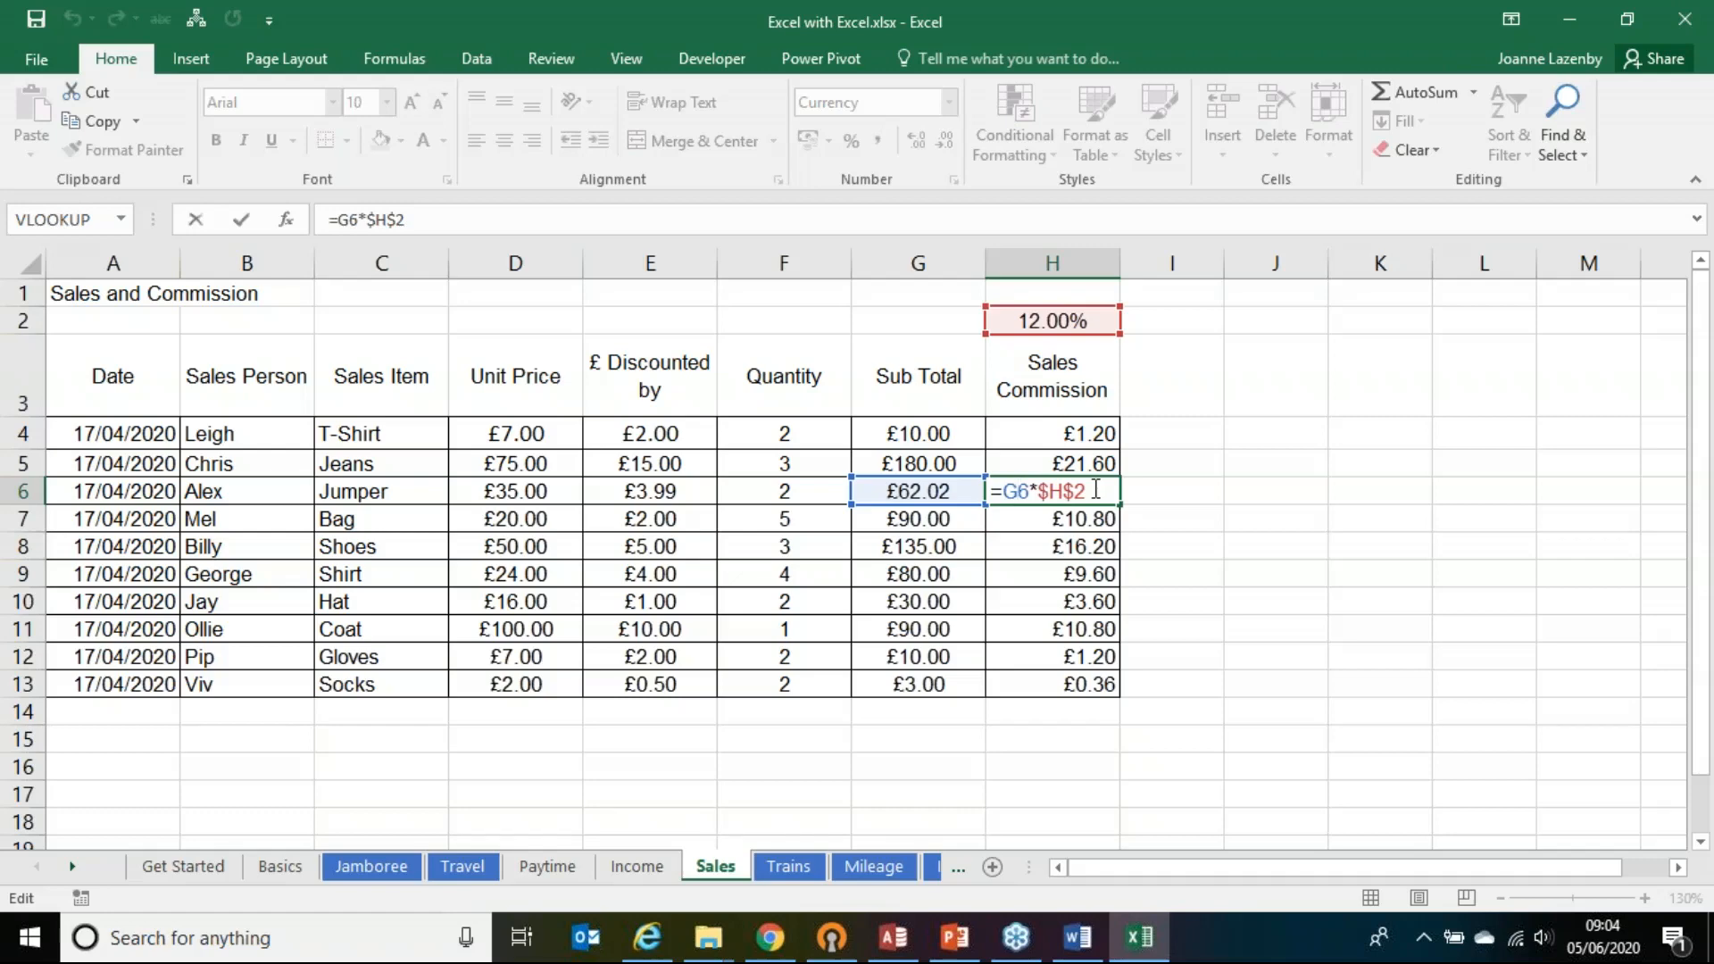
pyautogui.press('Return')
pyautogui.doubleClick(1015, 546)
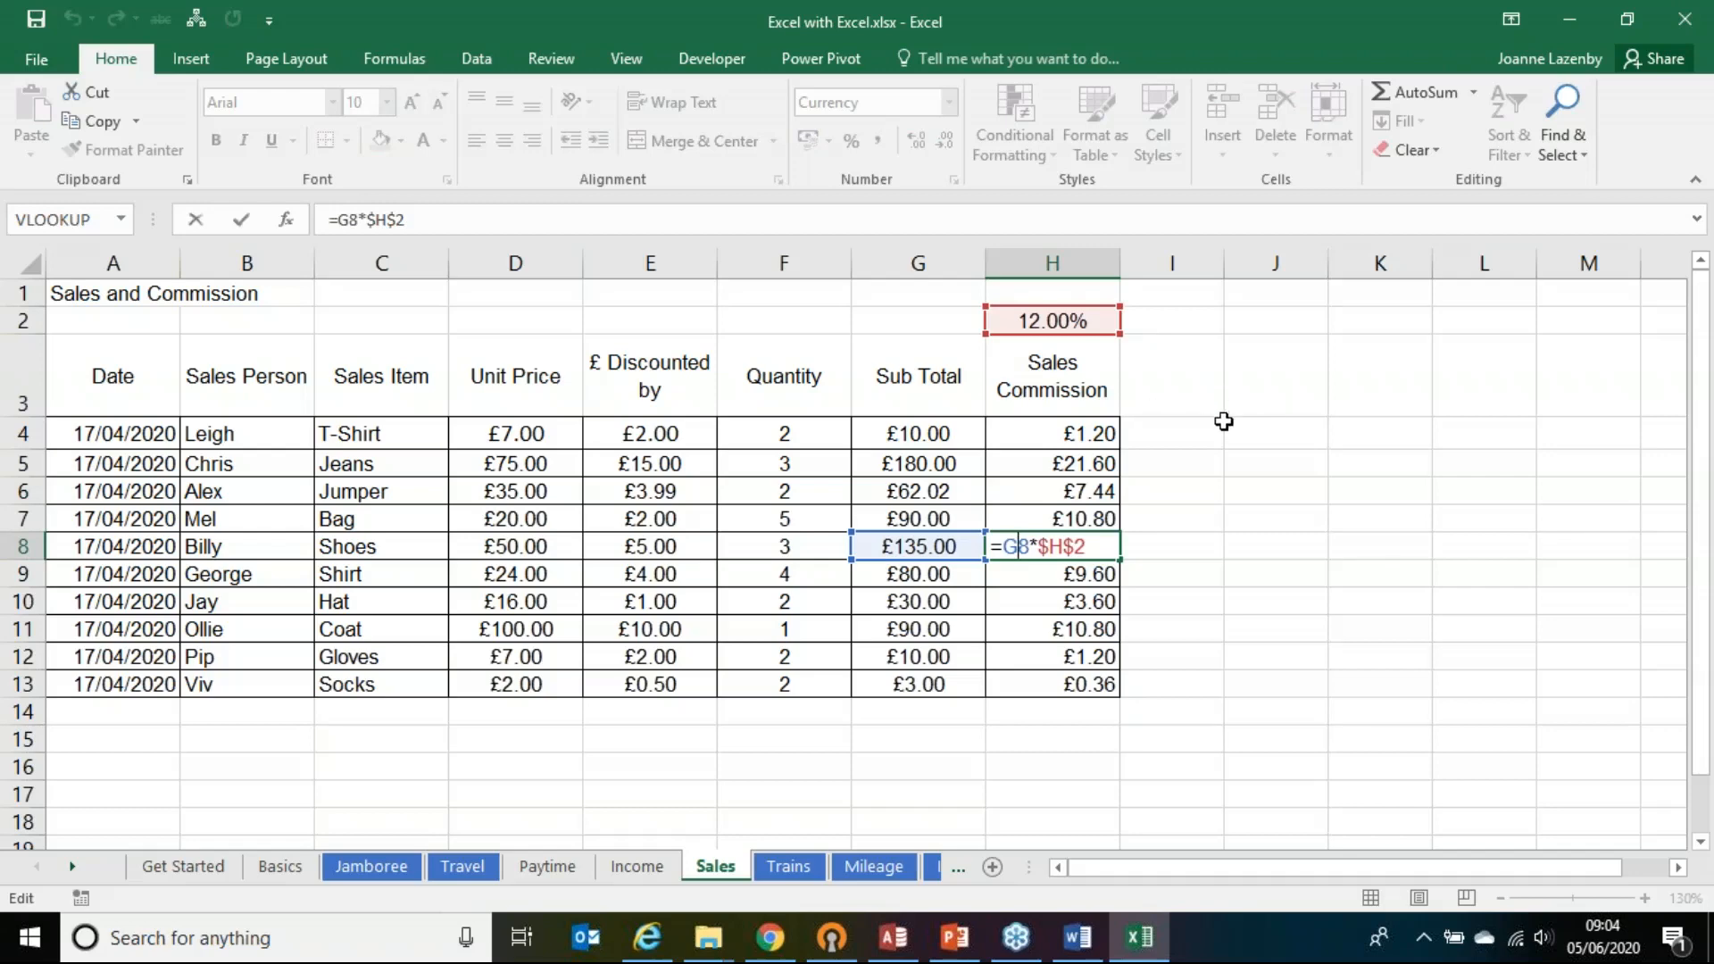
pyautogui.hotkey('ctrl', 'Return')
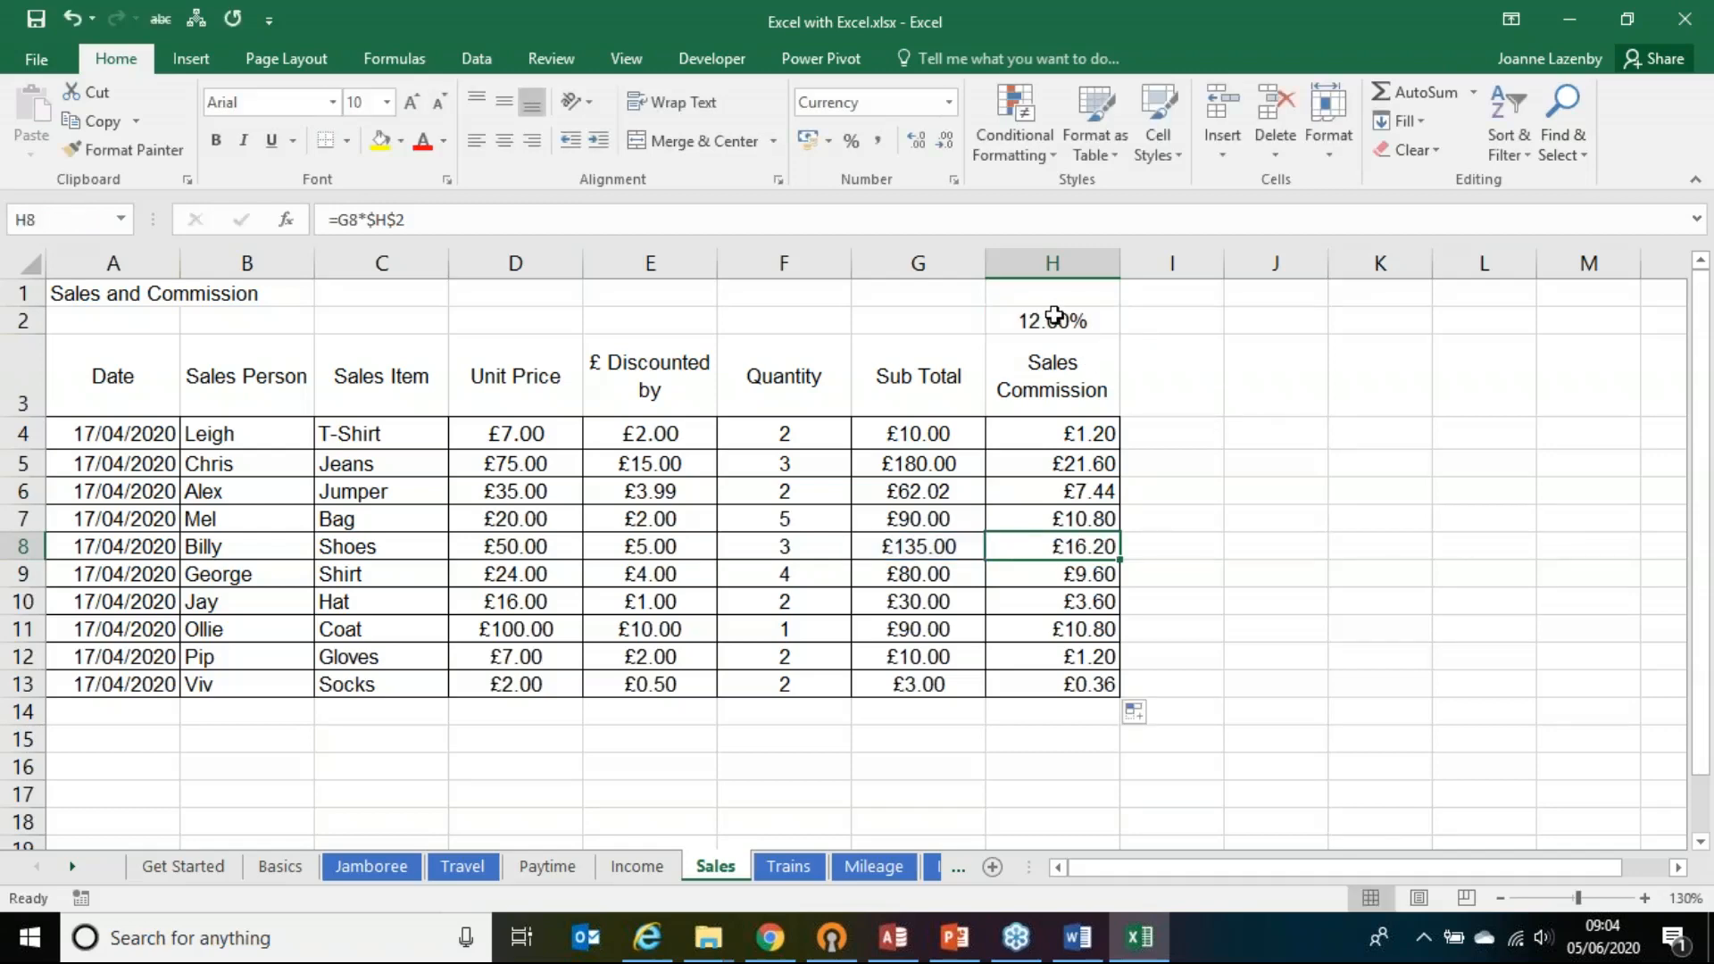
# Step: Set the commission rate in H2 to 15% and inspect the commission formula in H4
pyautogui.click(1061, 320)
pyautogui.write('15')
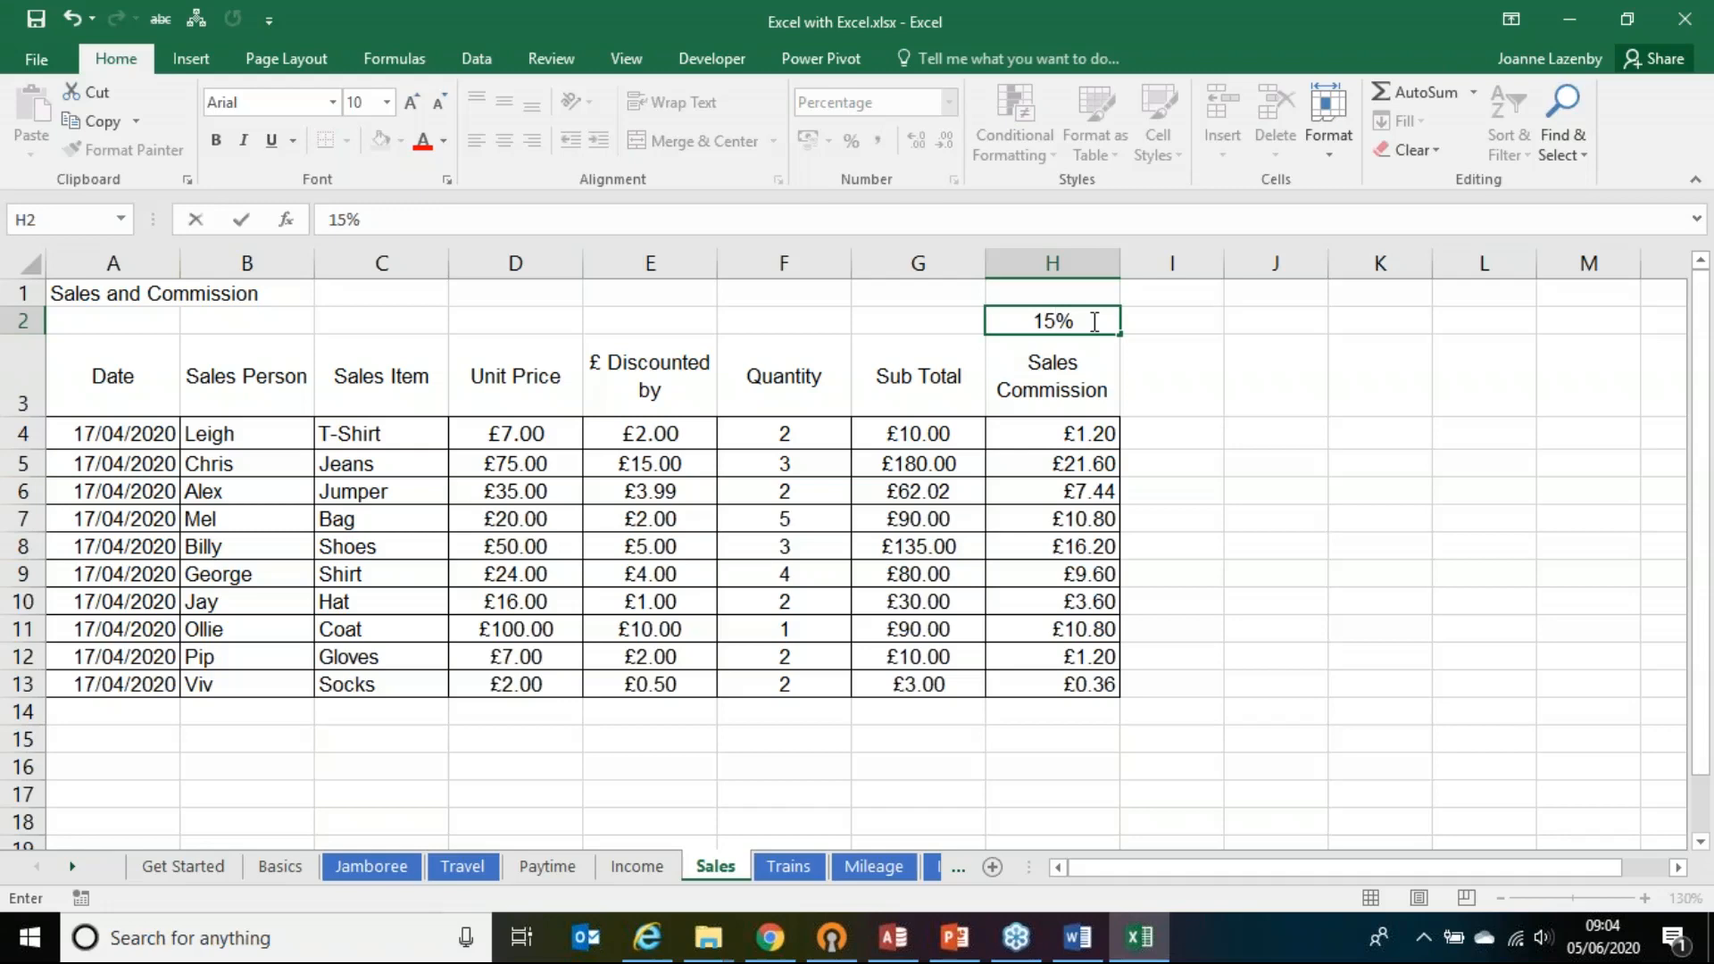
pyautogui.press('Return')
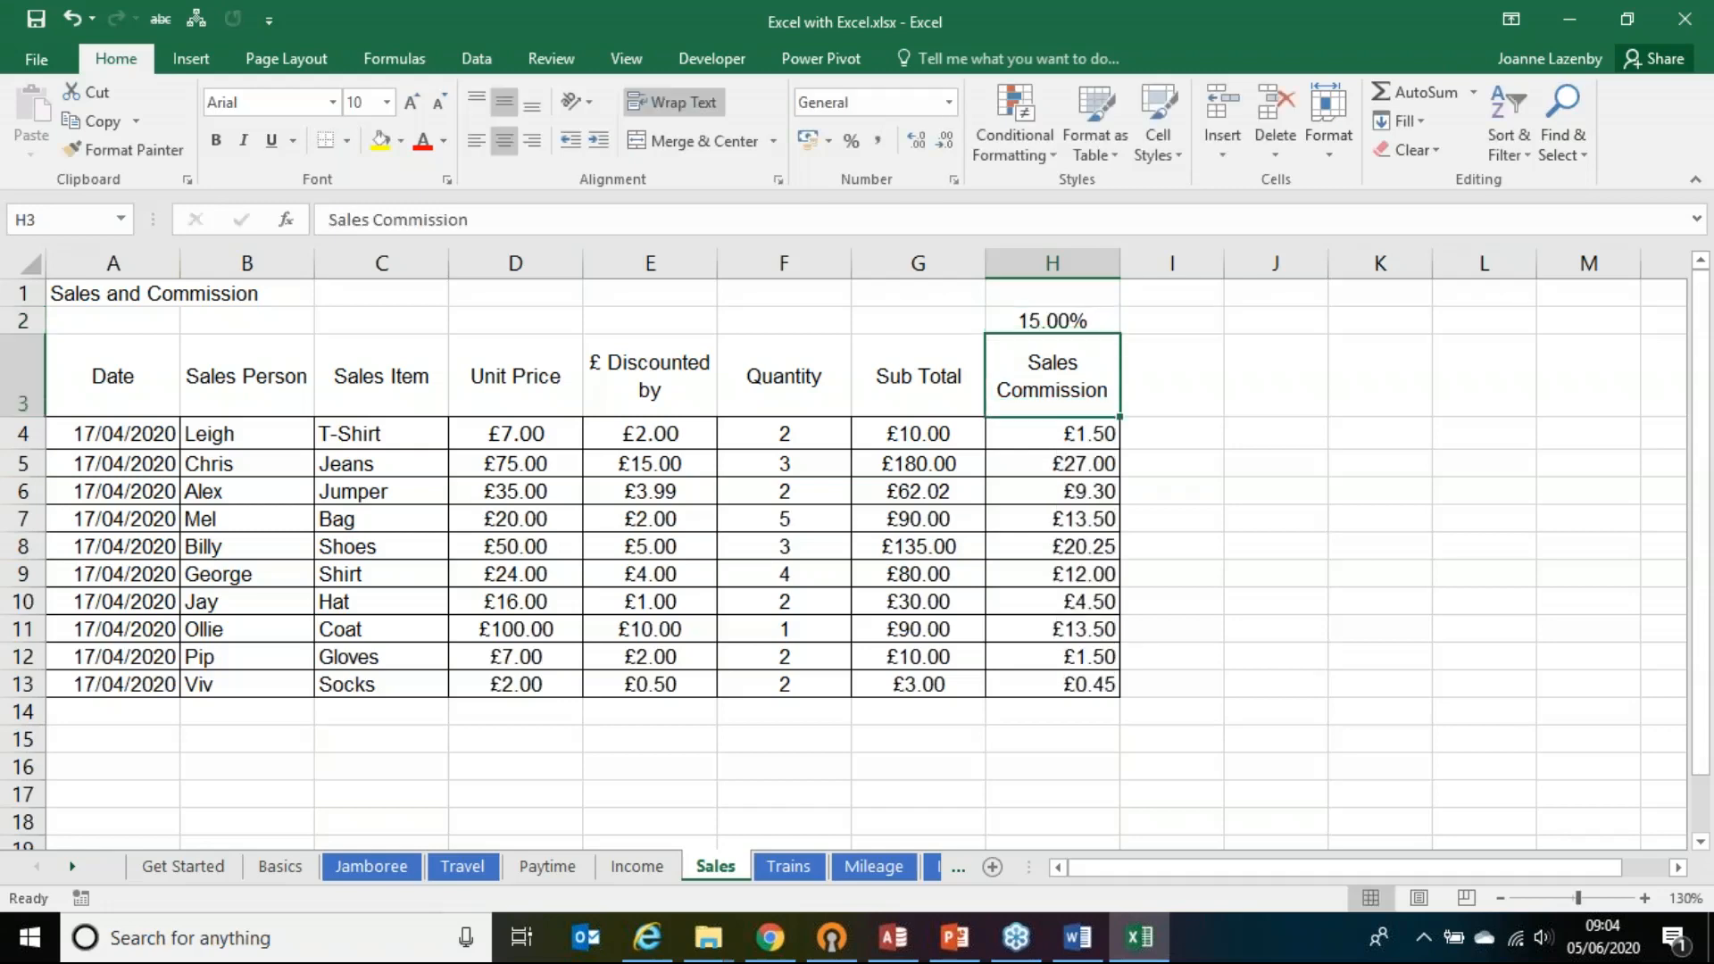
pyautogui.click(1008, 427)
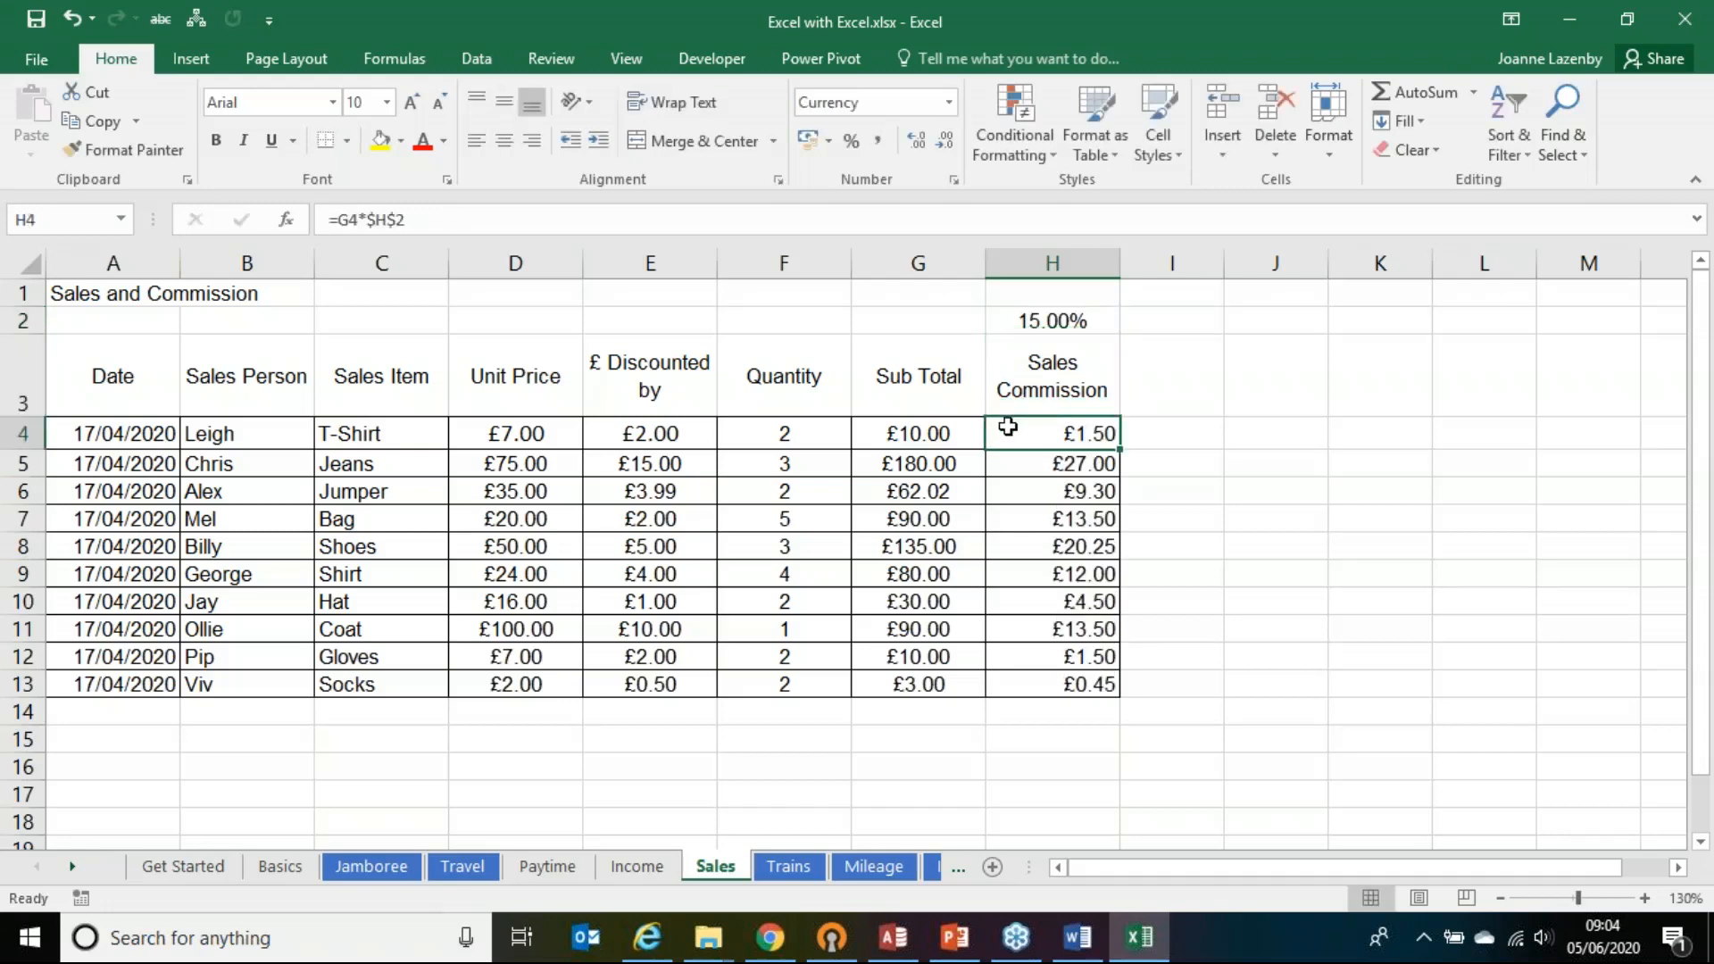
pyautogui.doubleClick(1008, 427)
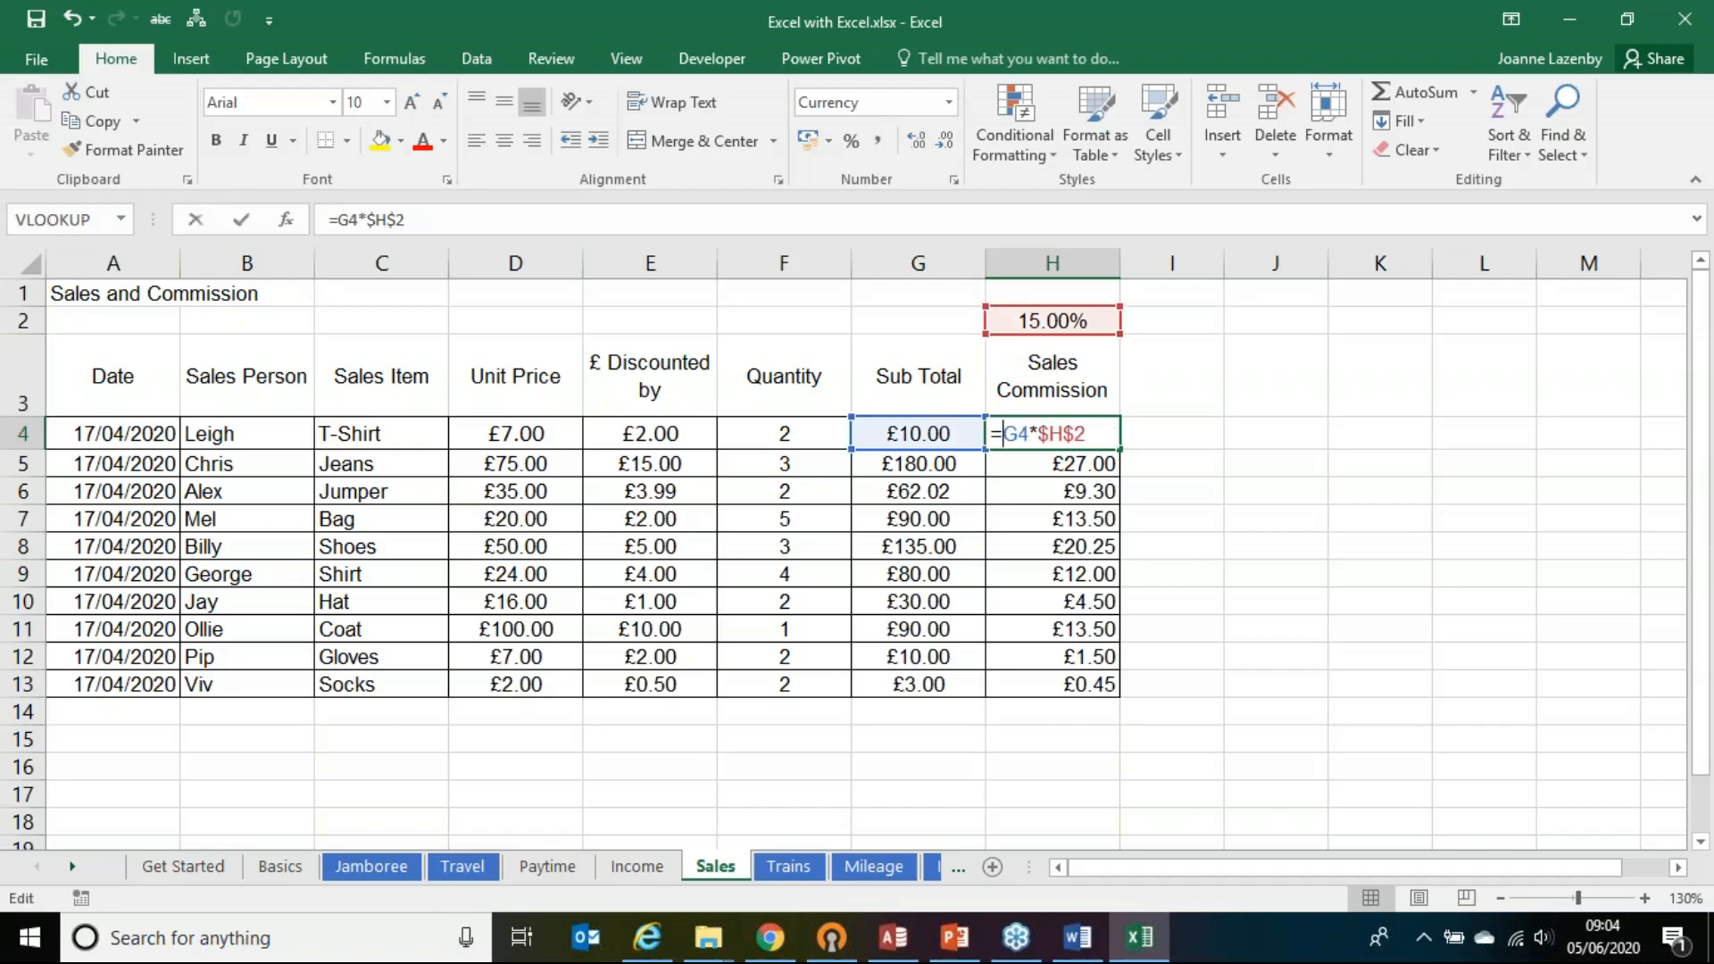
# Step: Set the commission rate in H2 to 50% and check the commission formula in H6
pyautogui.click(1100, 320)
pyautogui.write('50%')
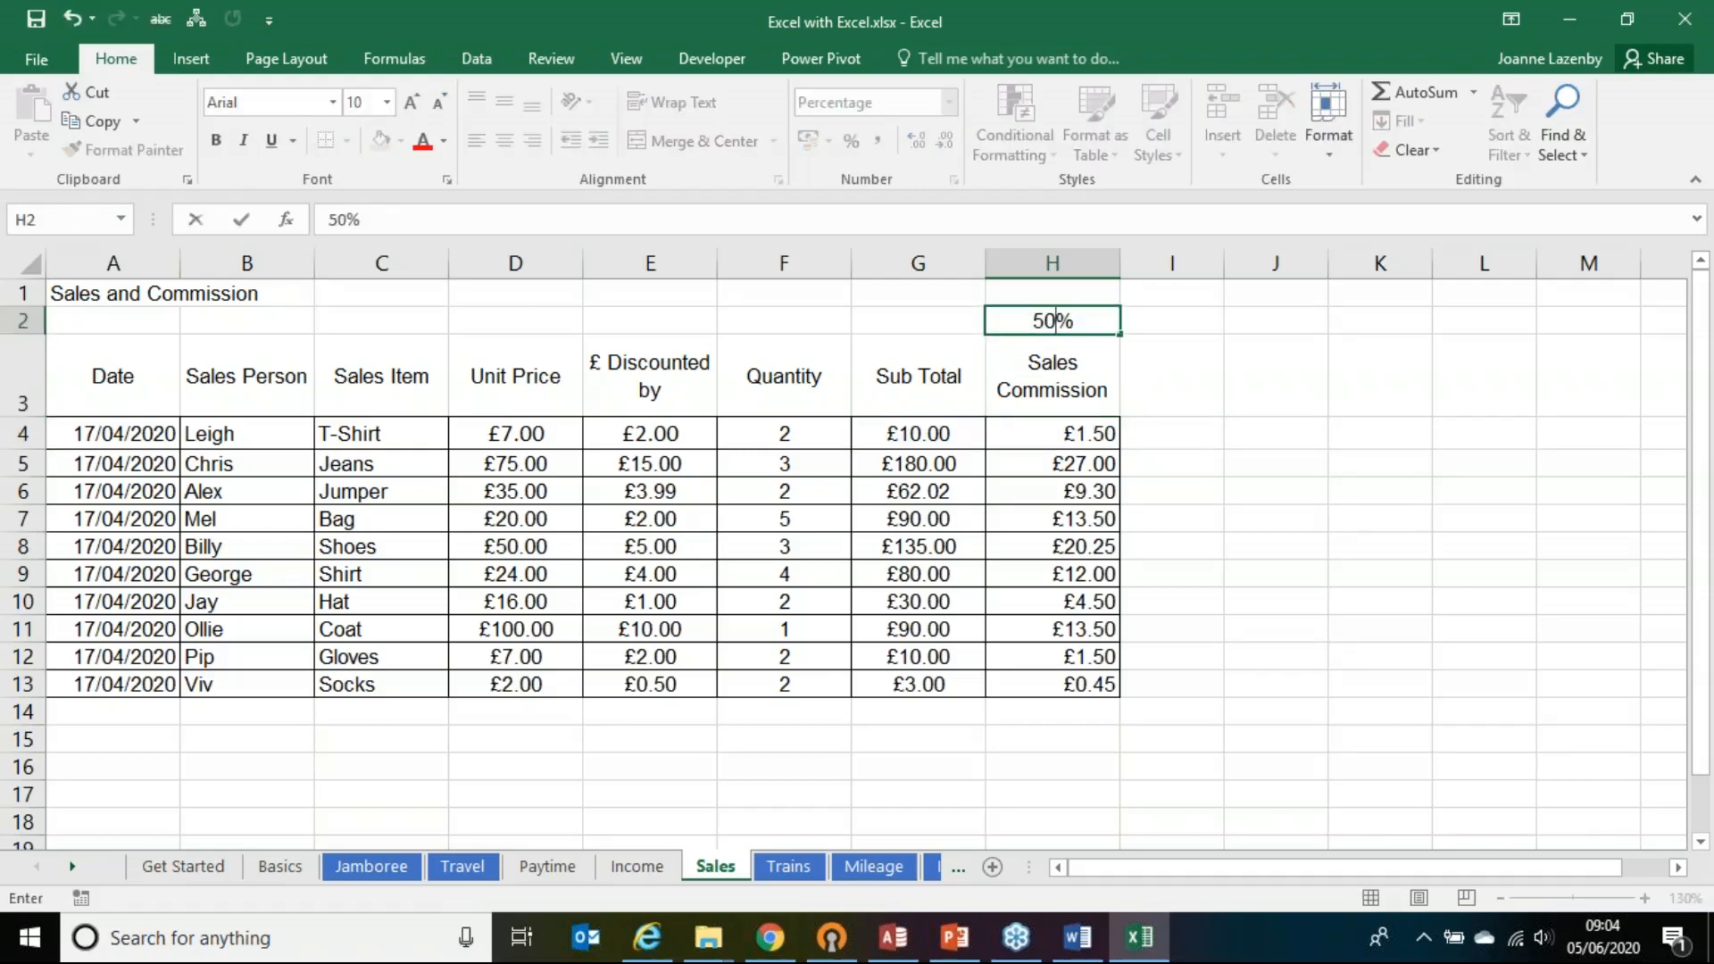
pyautogui.press('Return')
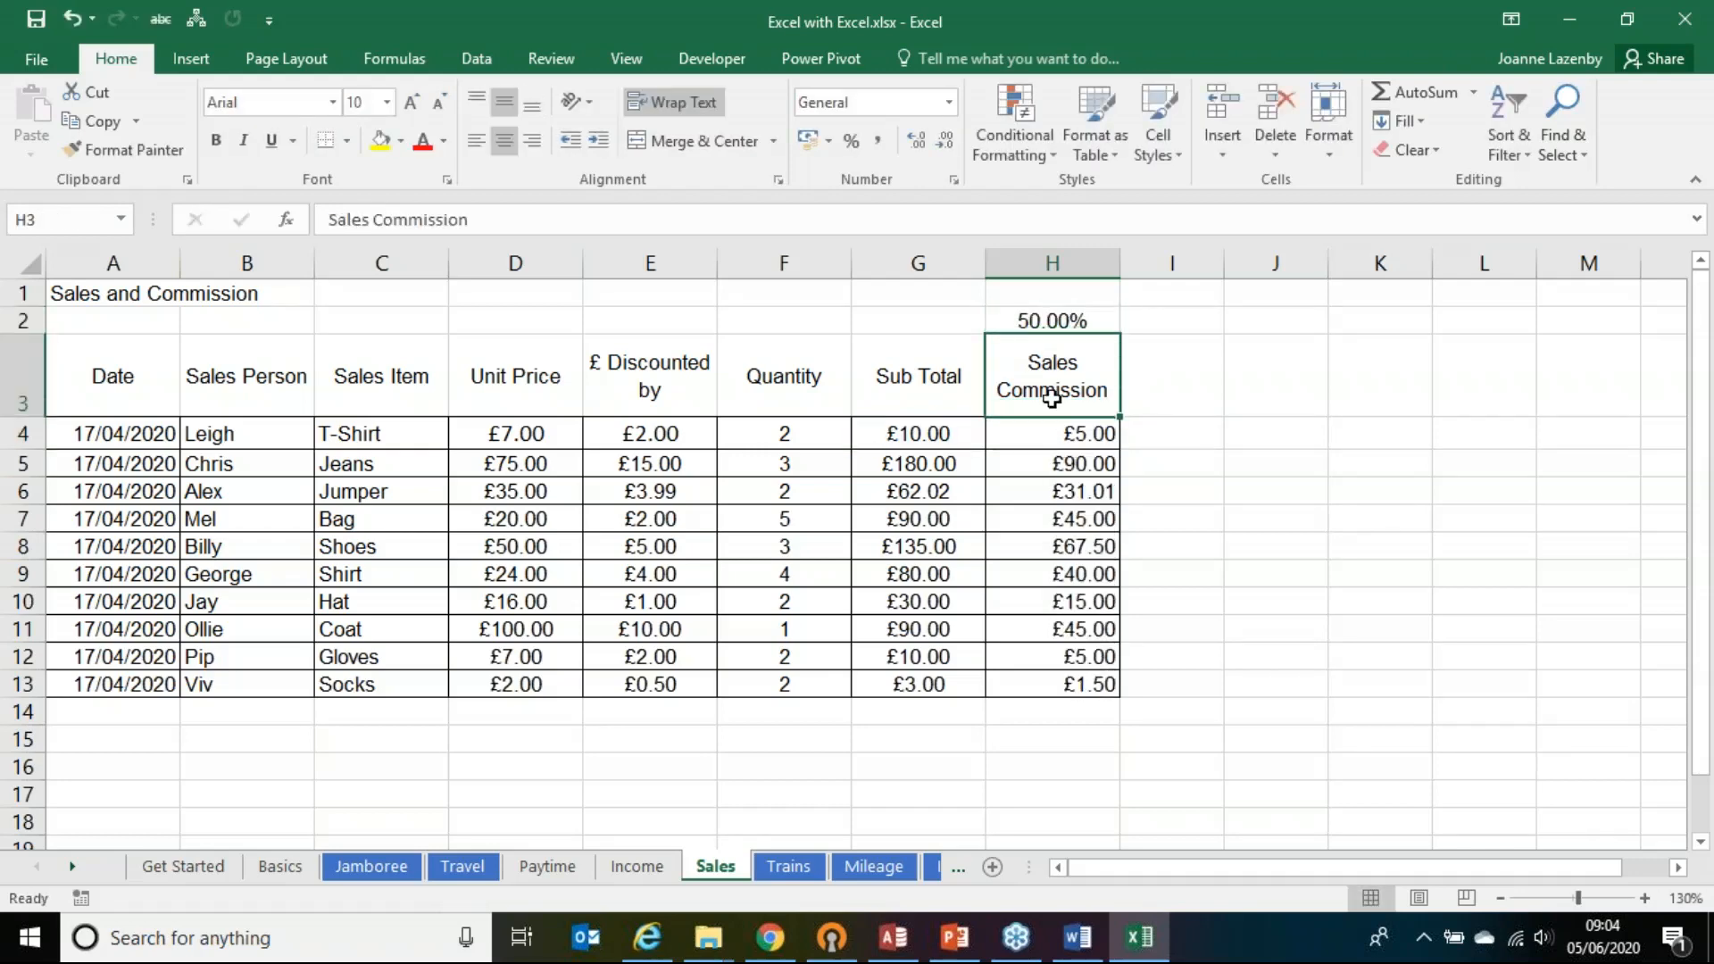
pyautogui.click(1005, 498)
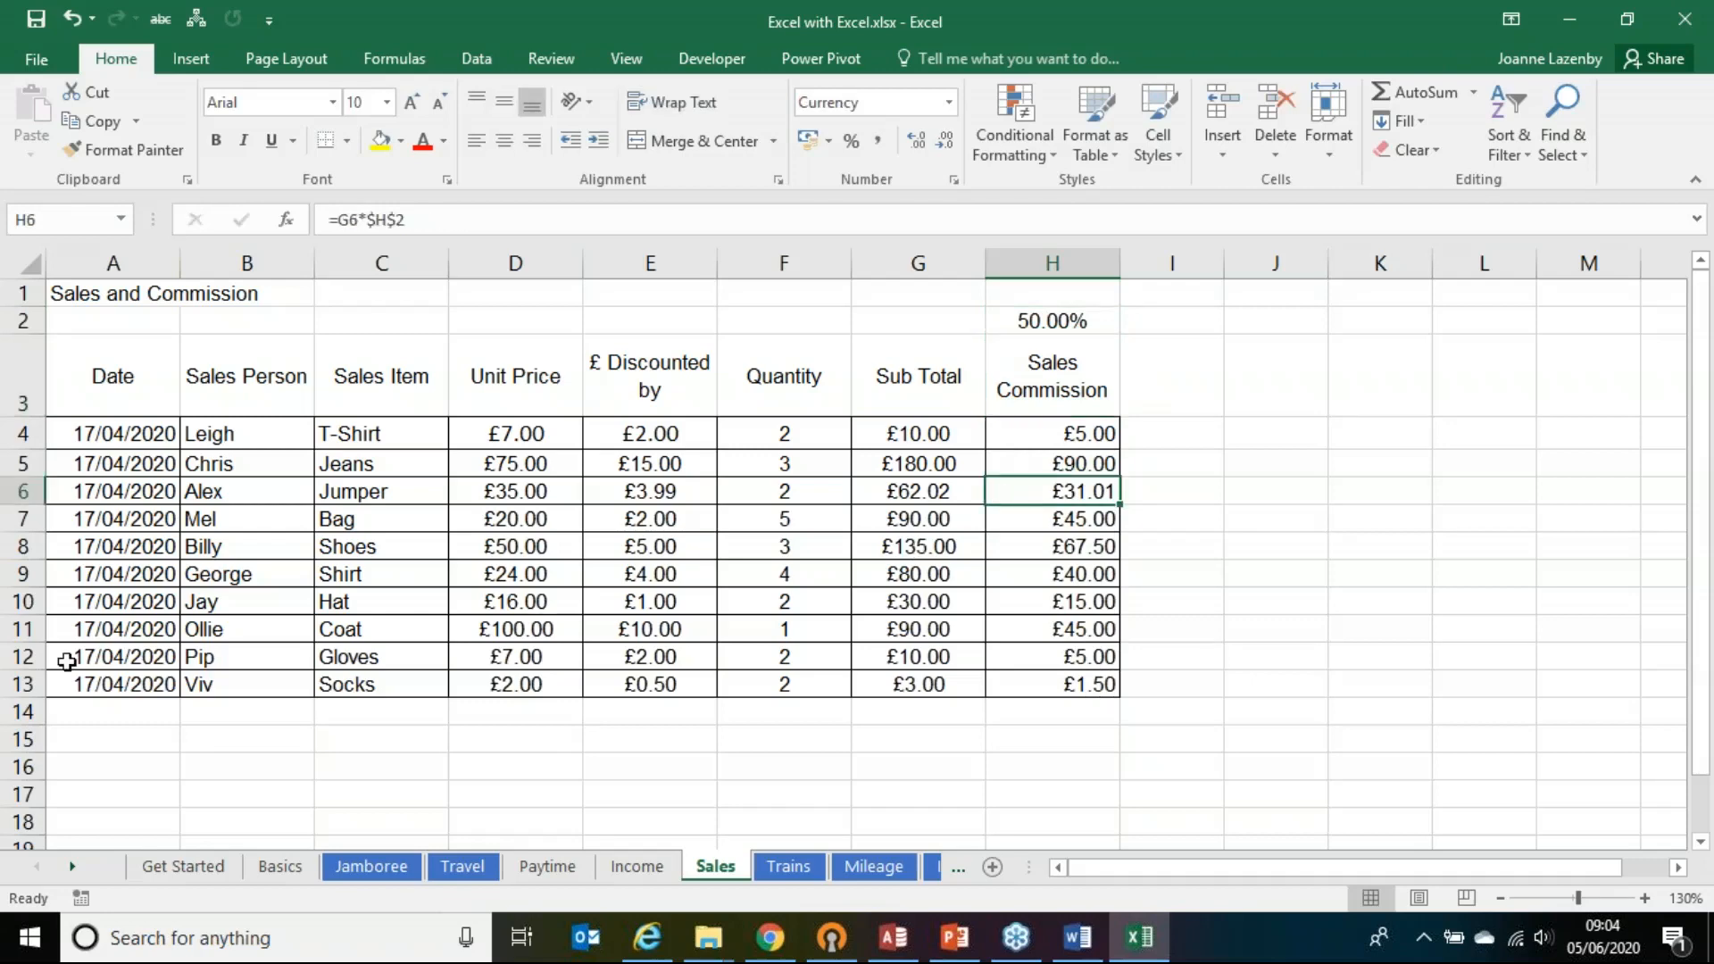
# Step: Open the Fruit sheet containing the Fruit Report
pyautogui.hotkey('alt', 'Tab')
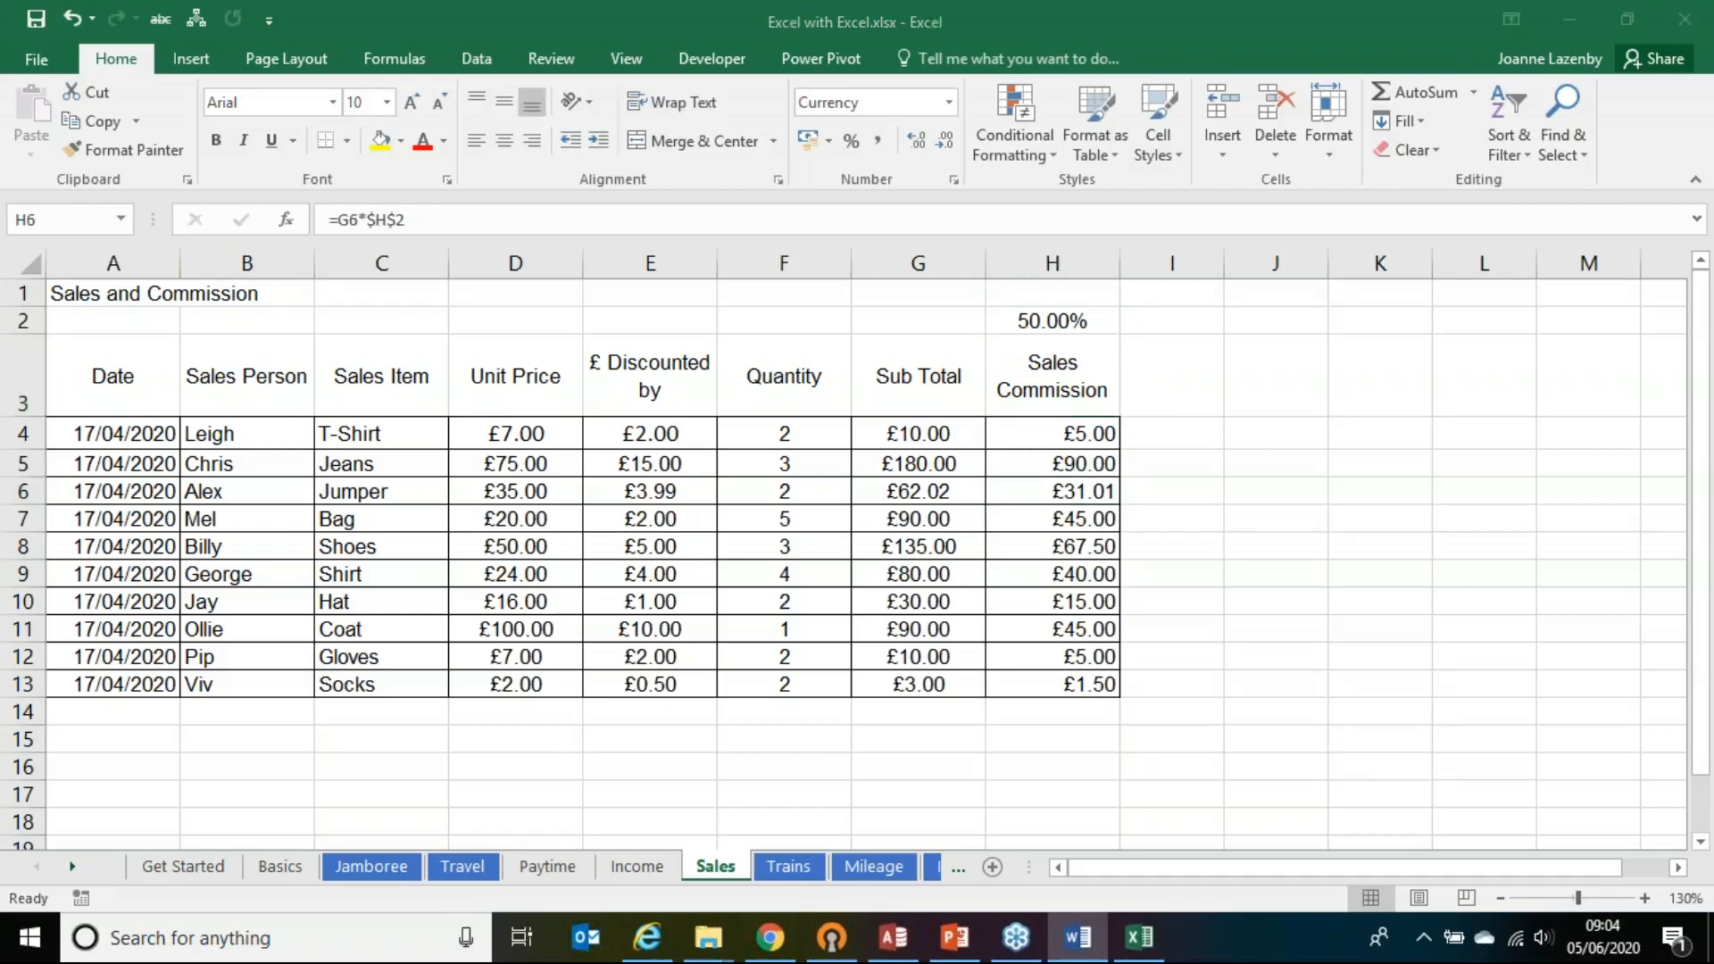
pyautogui.click(959, 868)
pyautogui.click(936, 866)
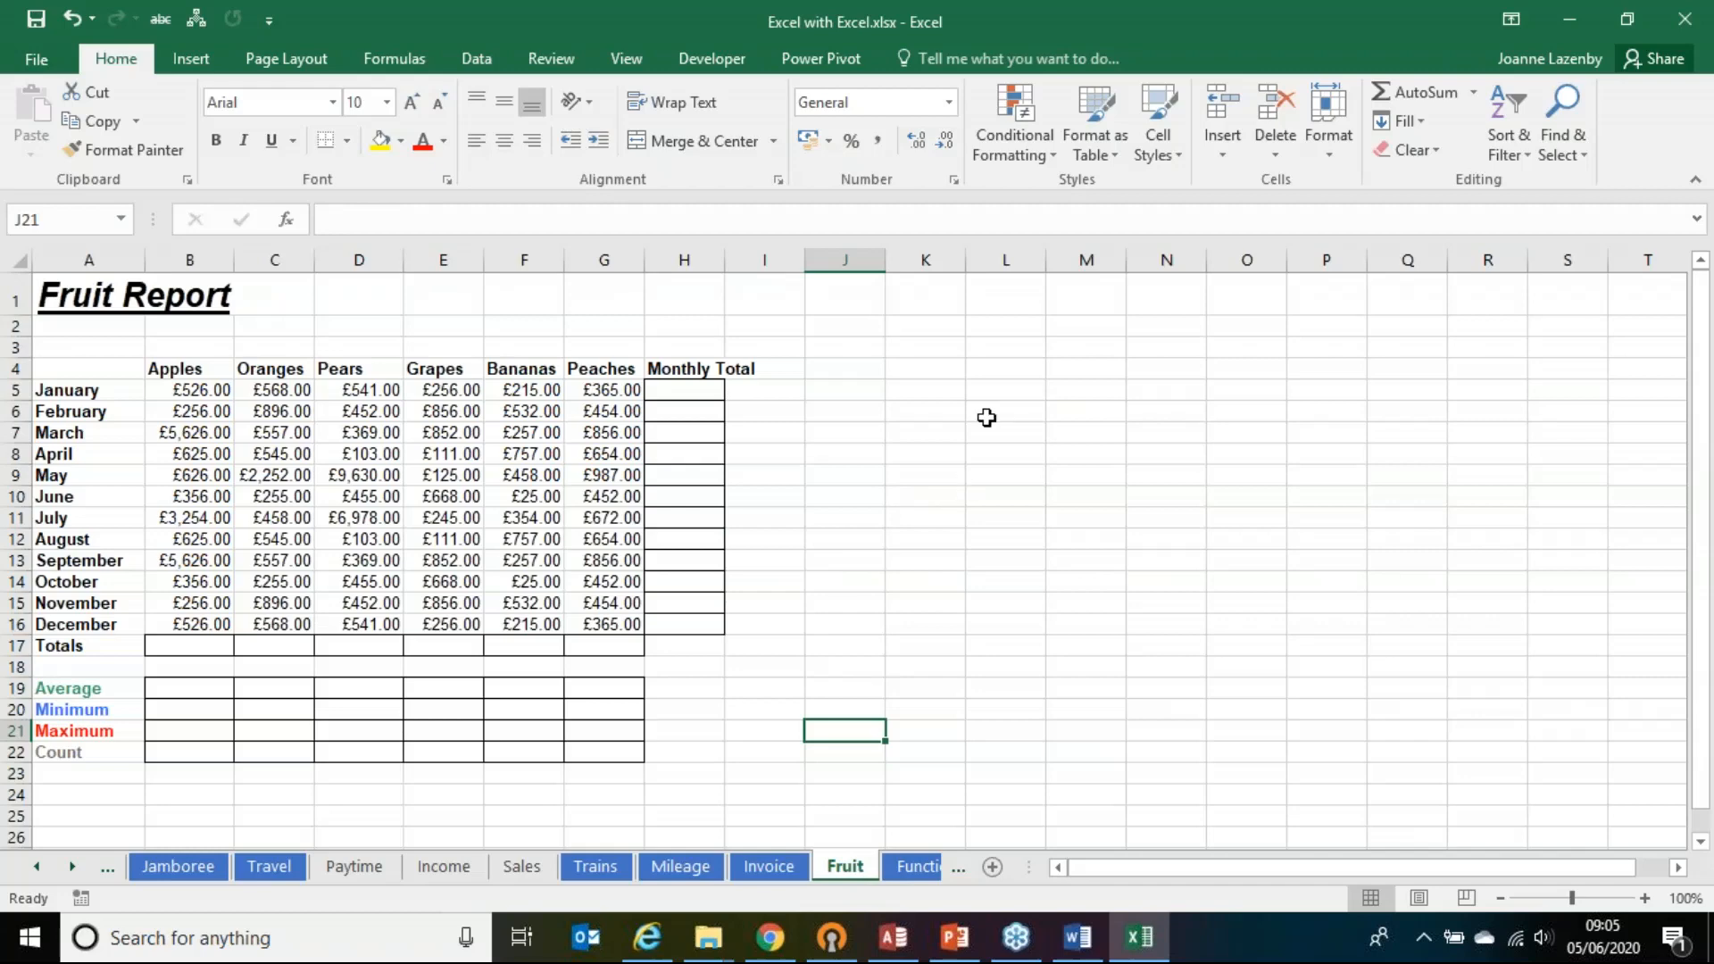
pyautogui.click(988, 412)
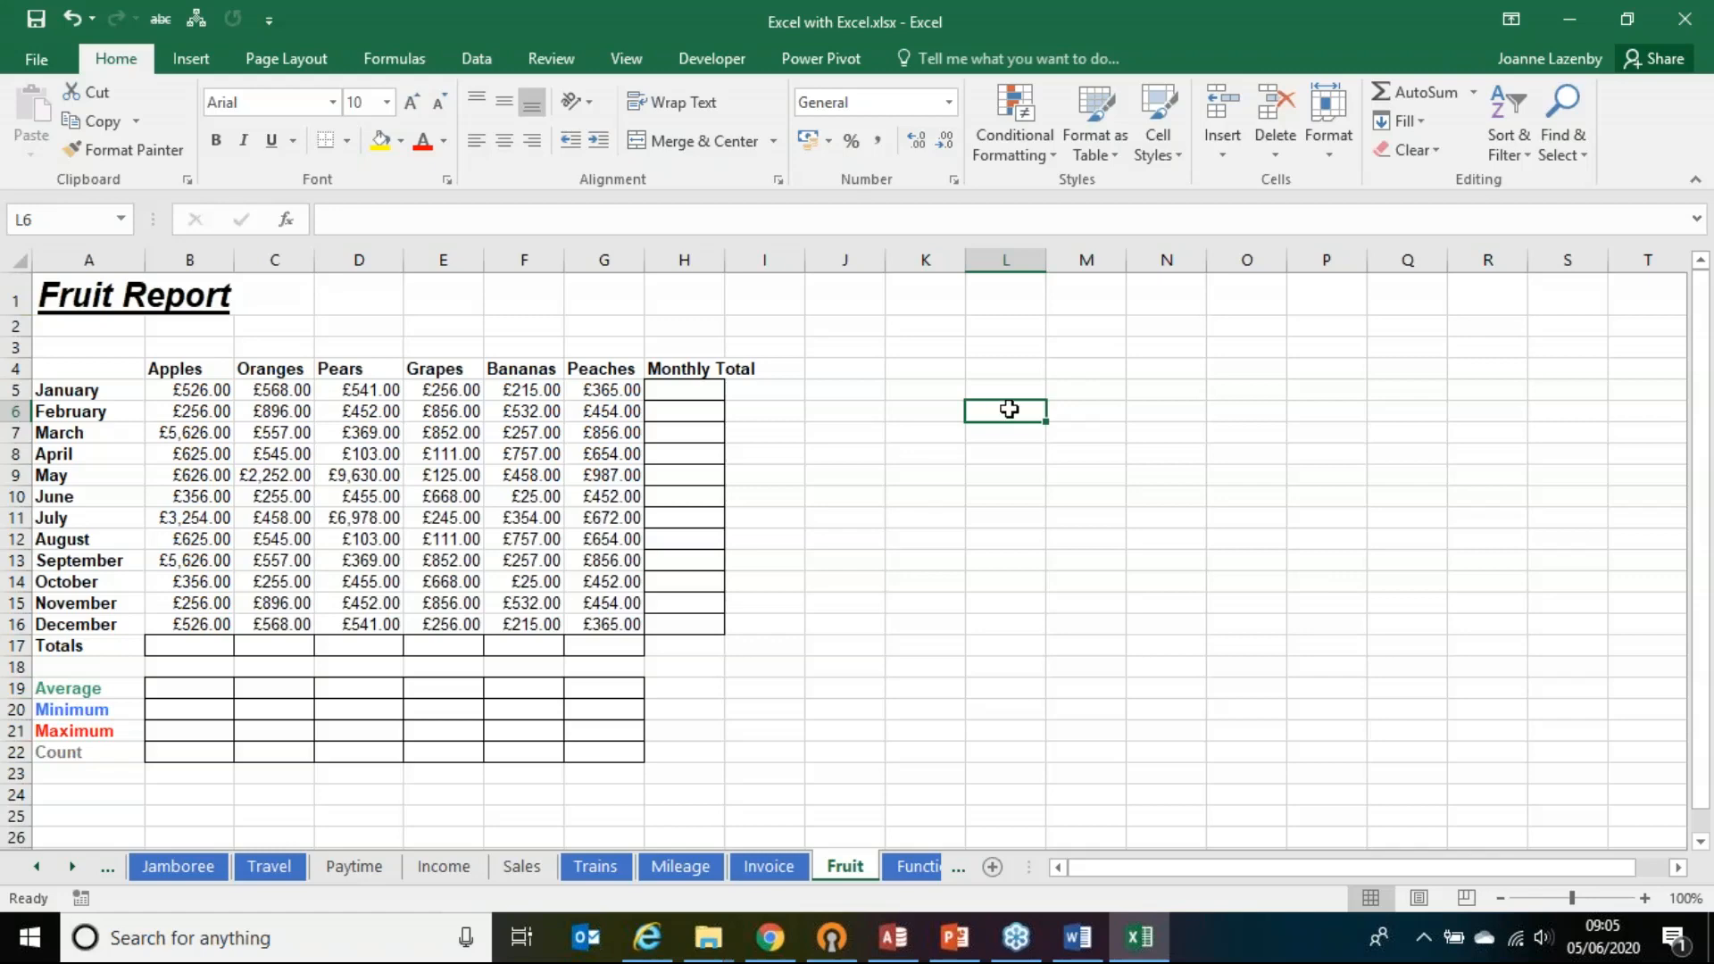
pyautogui.click(1331, 65)
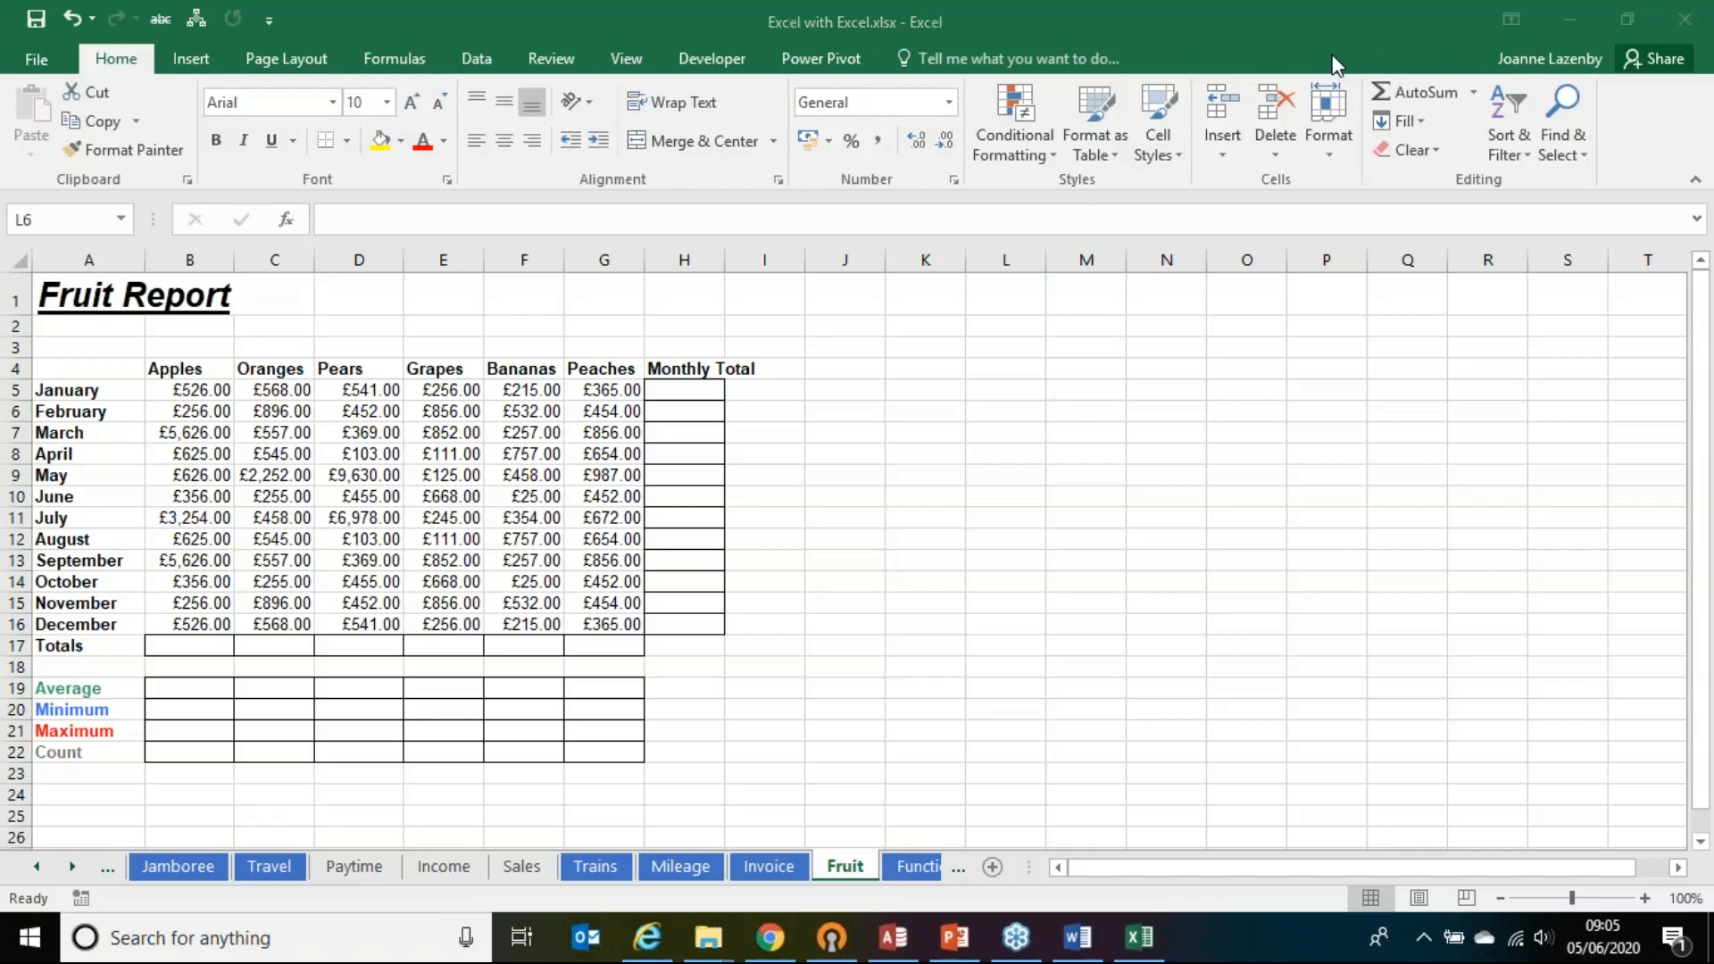
pyautogui.click(923, 421)
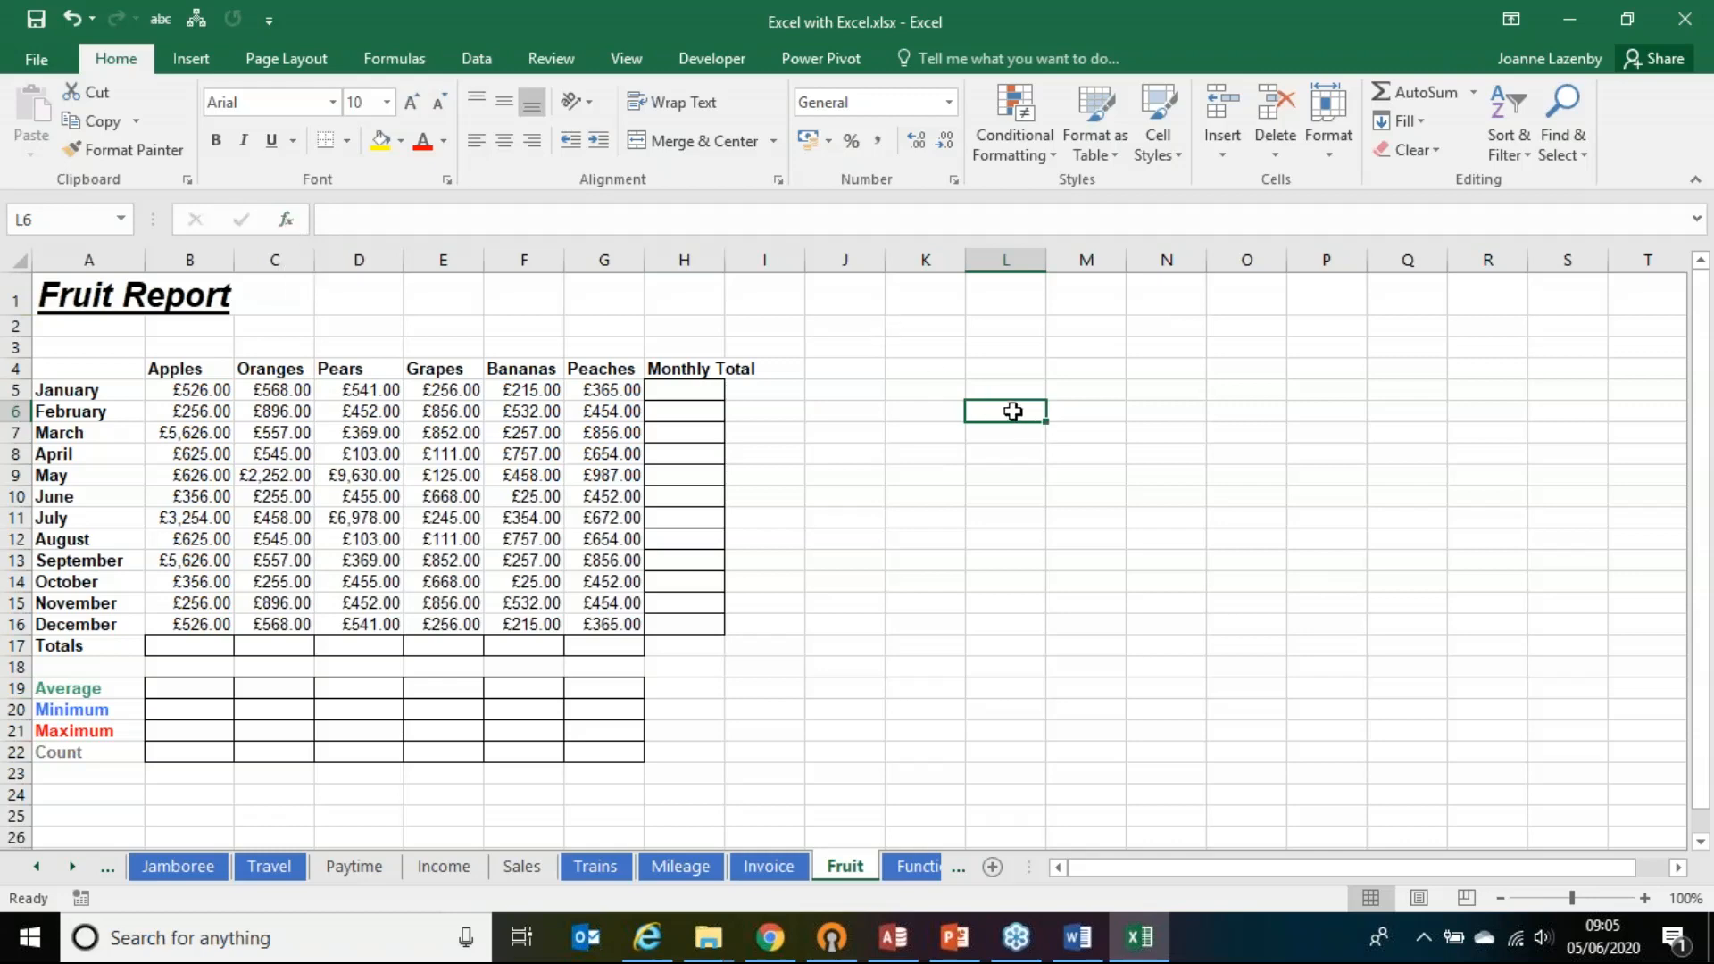
# Step: Open Insert Function from L6 and review the Most Recently Used and Logical function lists
pyautogui.click(287, 223)
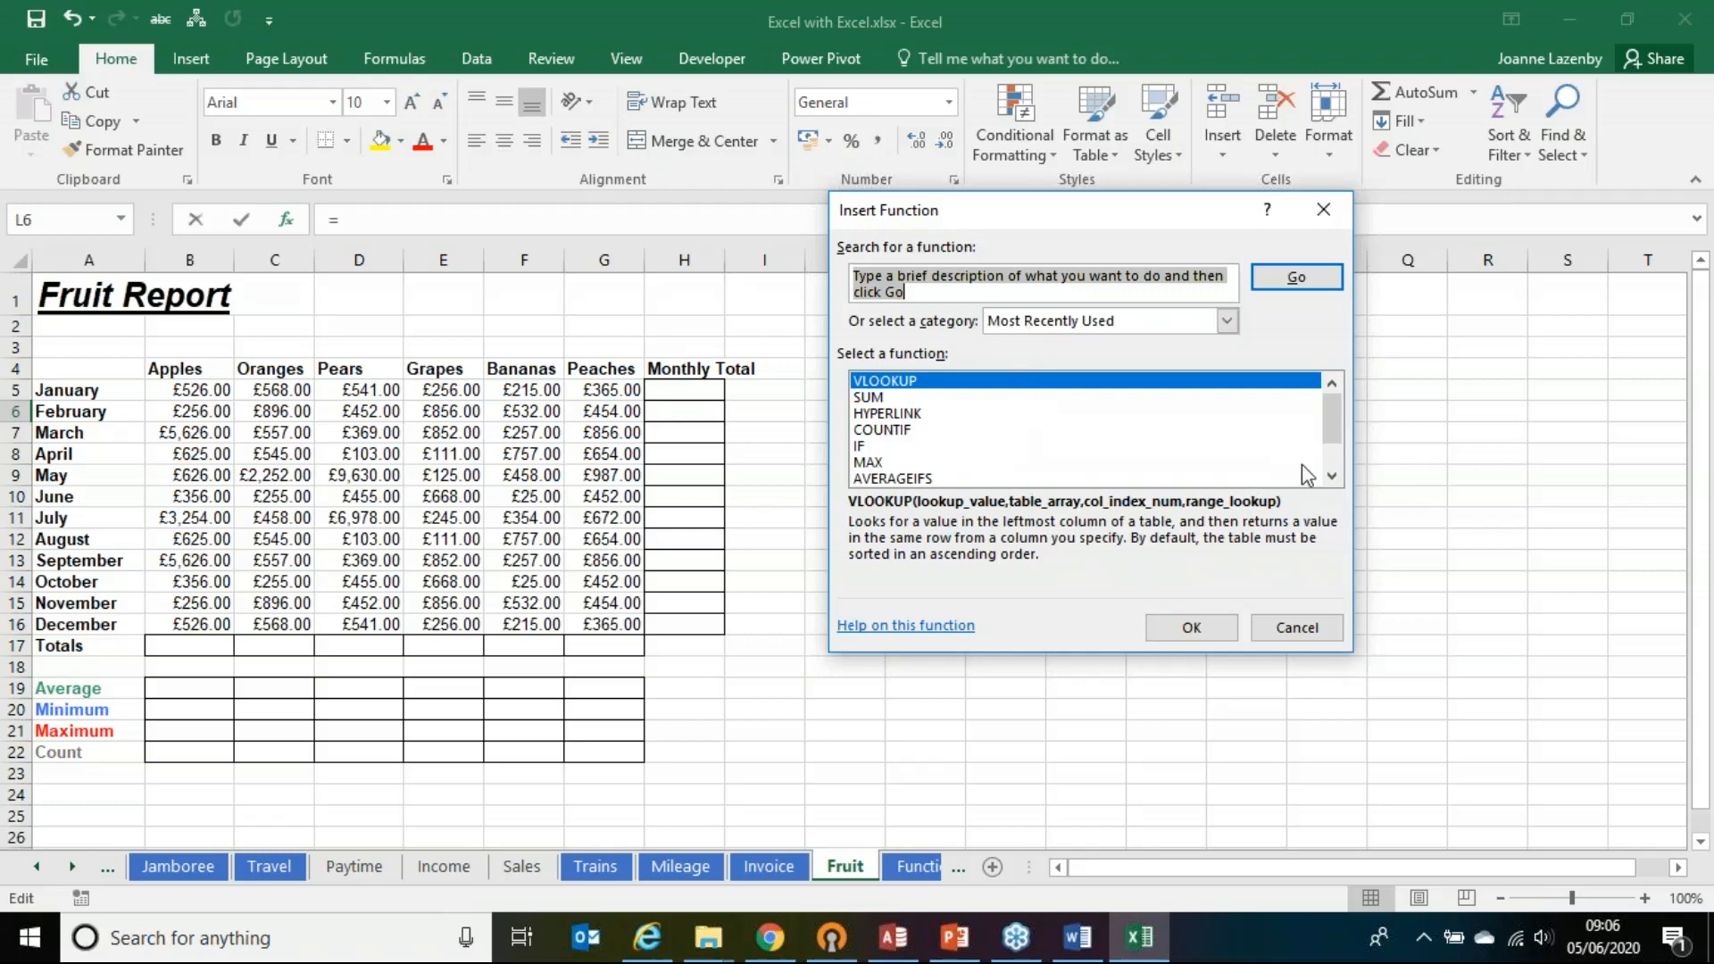
pyautogui.click(1332, 476)
pyautogui.moveTo(1330, 442); pyautogui.dragTo(1325, 409)
pyautogui.click(1228, 321)
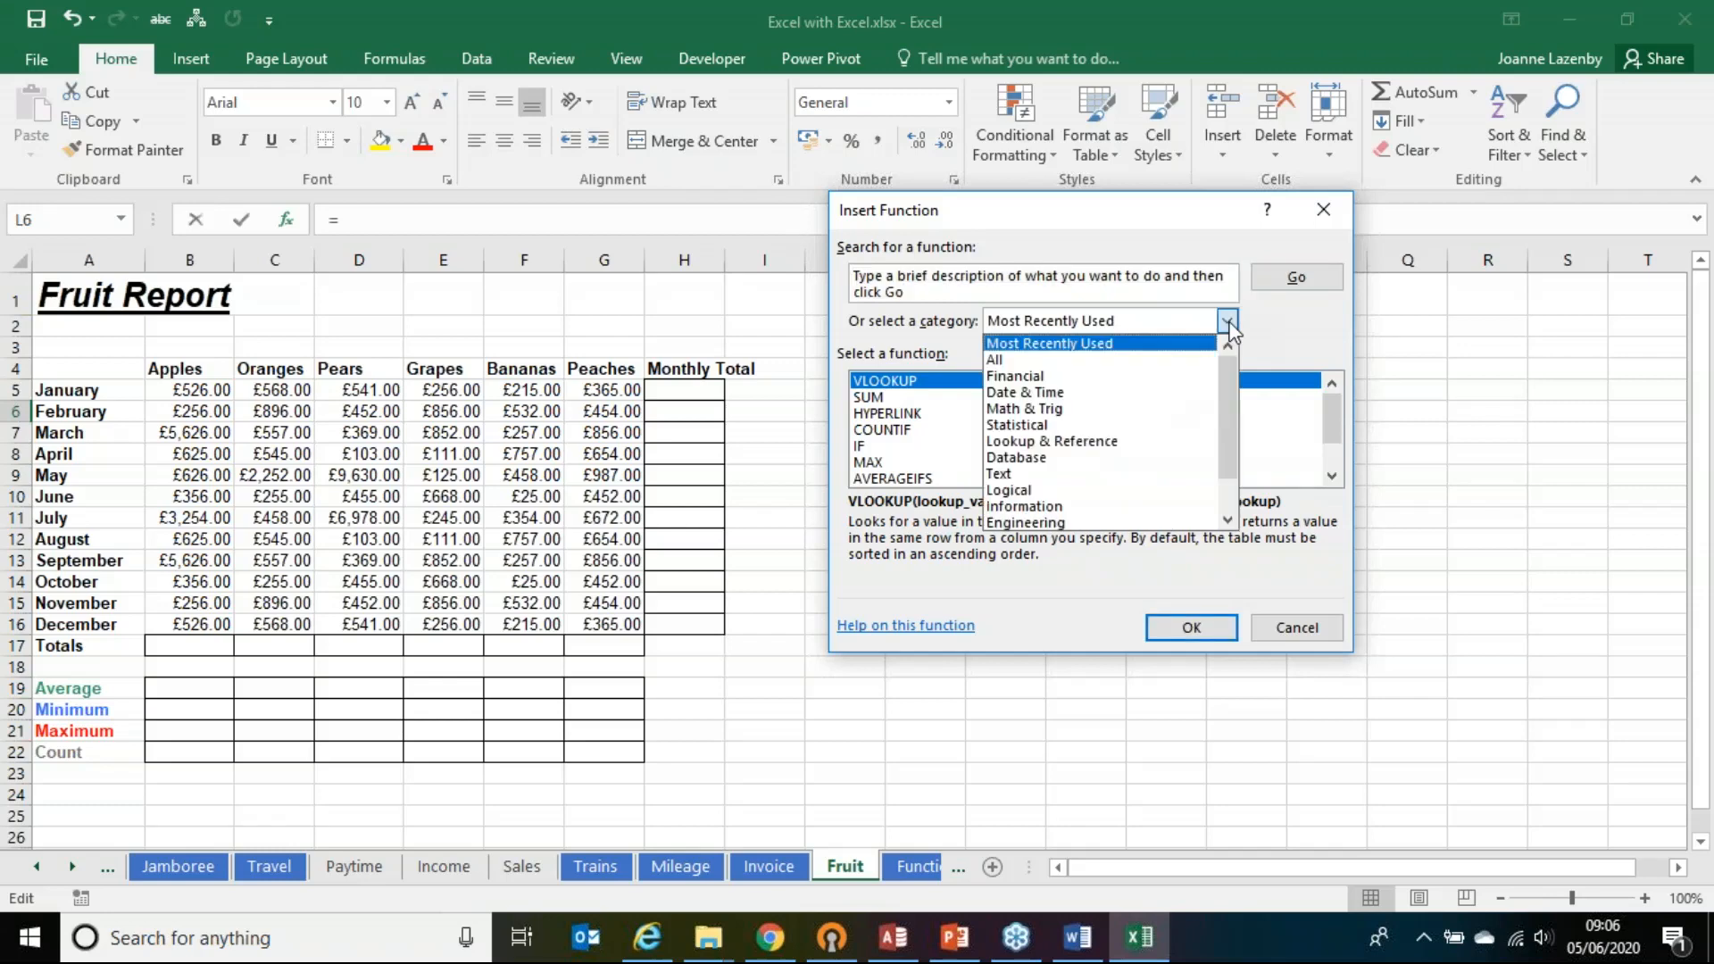
pyautogui.click(1045, 490)
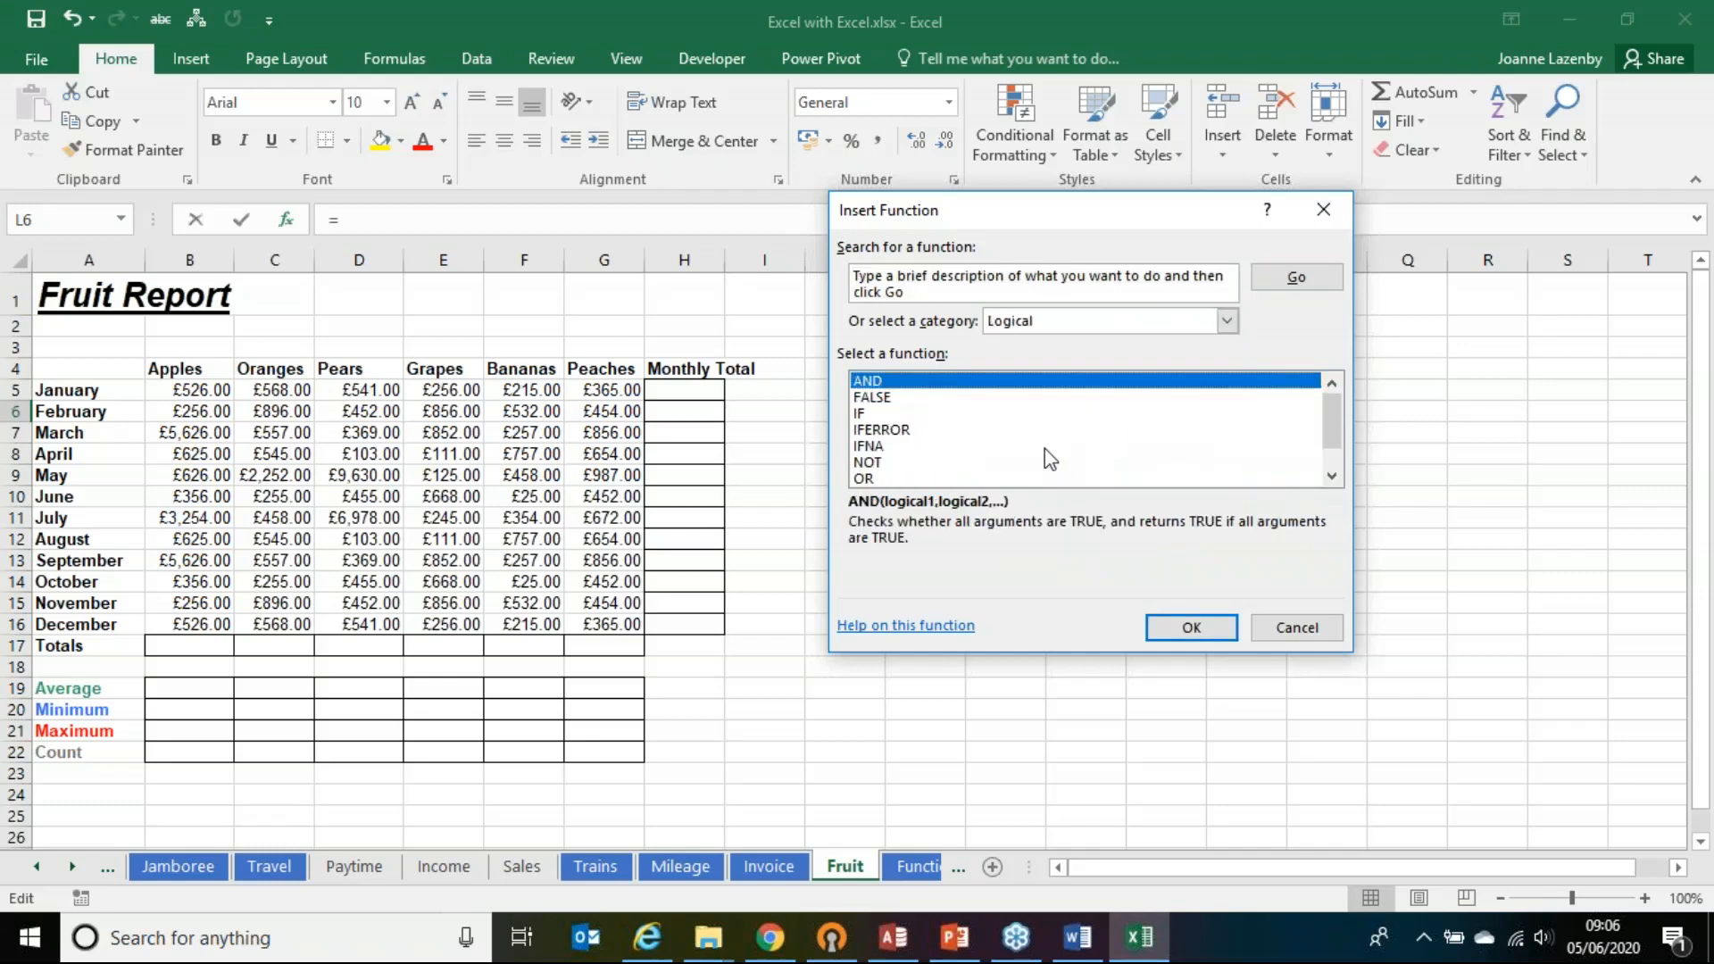
pyautogui.scroll(-1, 1043, 454)
pyautogui.scroll(1, 1045, 457)
# Step: Browse the Math & Trig category in the function library from start to end and back
pyautogui.click(1228, 321)
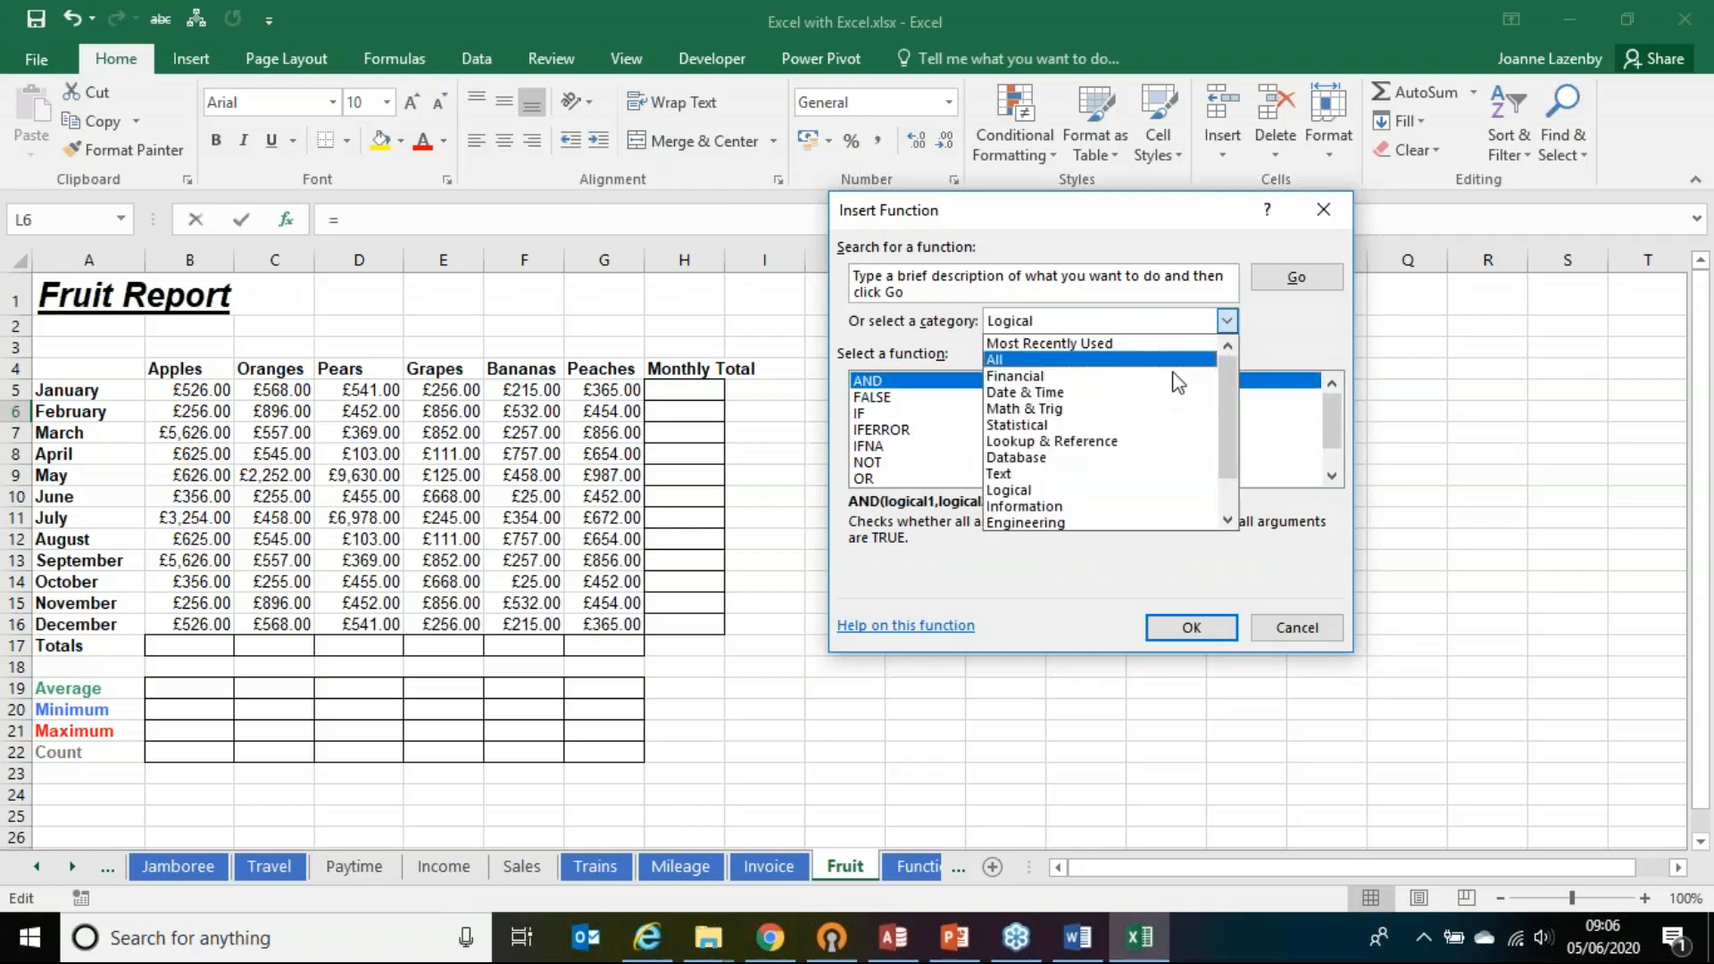
pyautogui.click(1107, 406)
pyautogui.scroll(-12, 1089, 426)
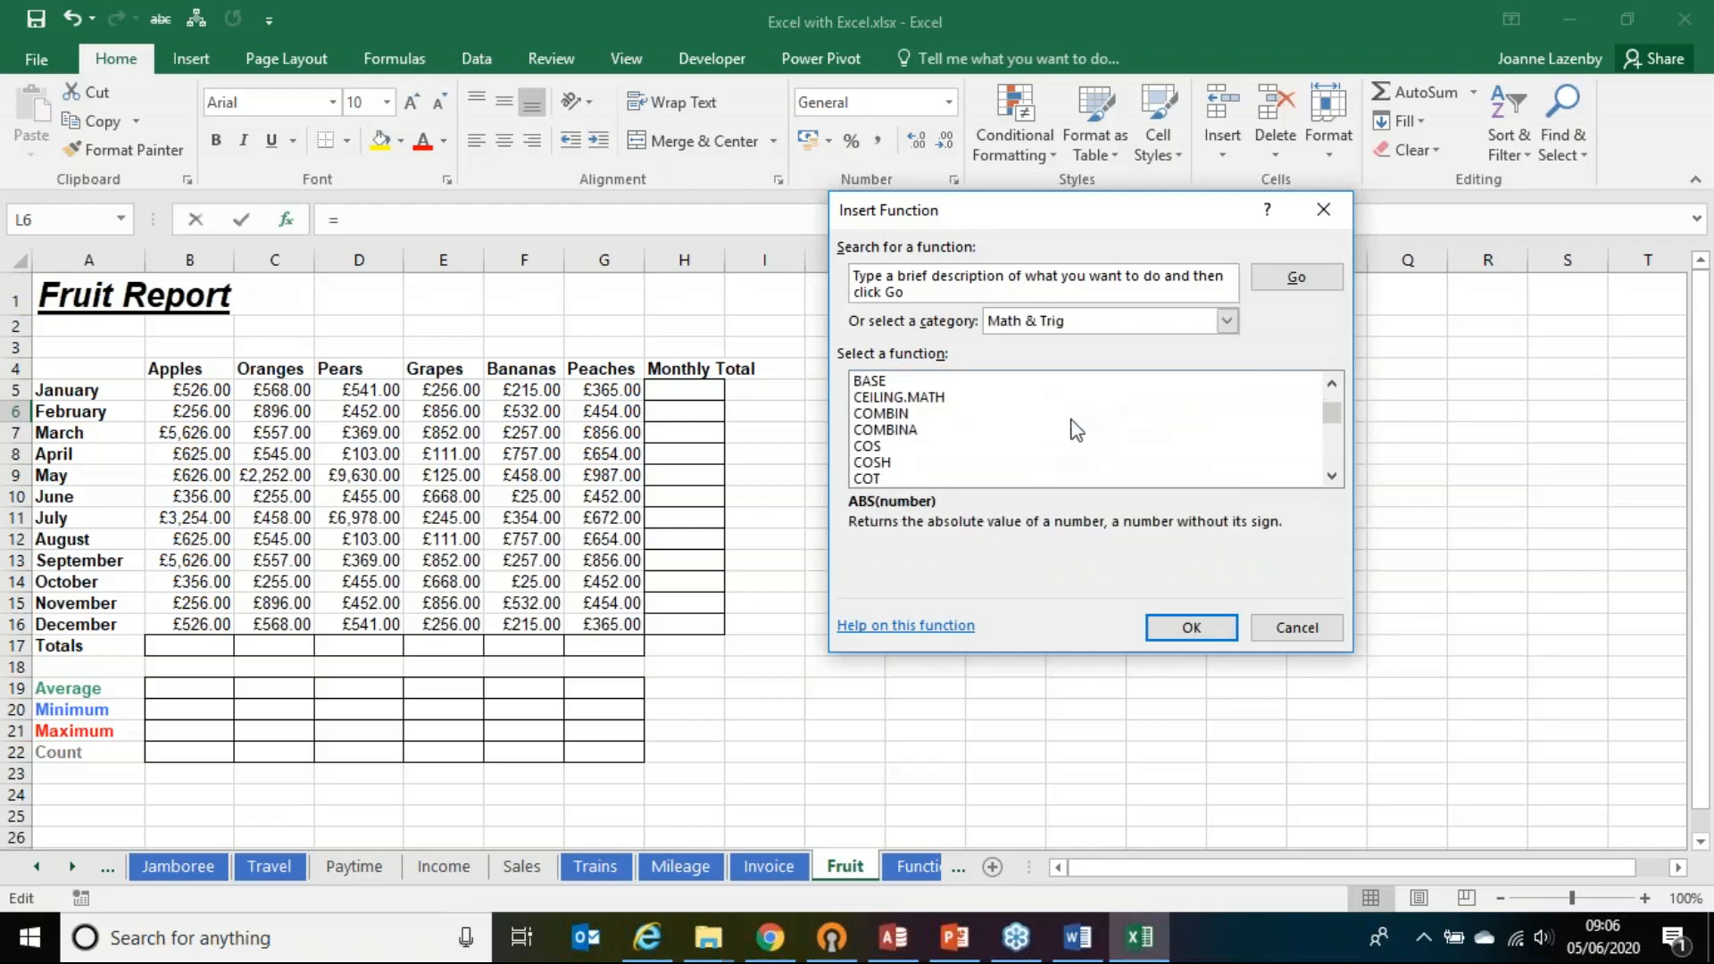
pyautogui.scroll(-9, 1076, 430)
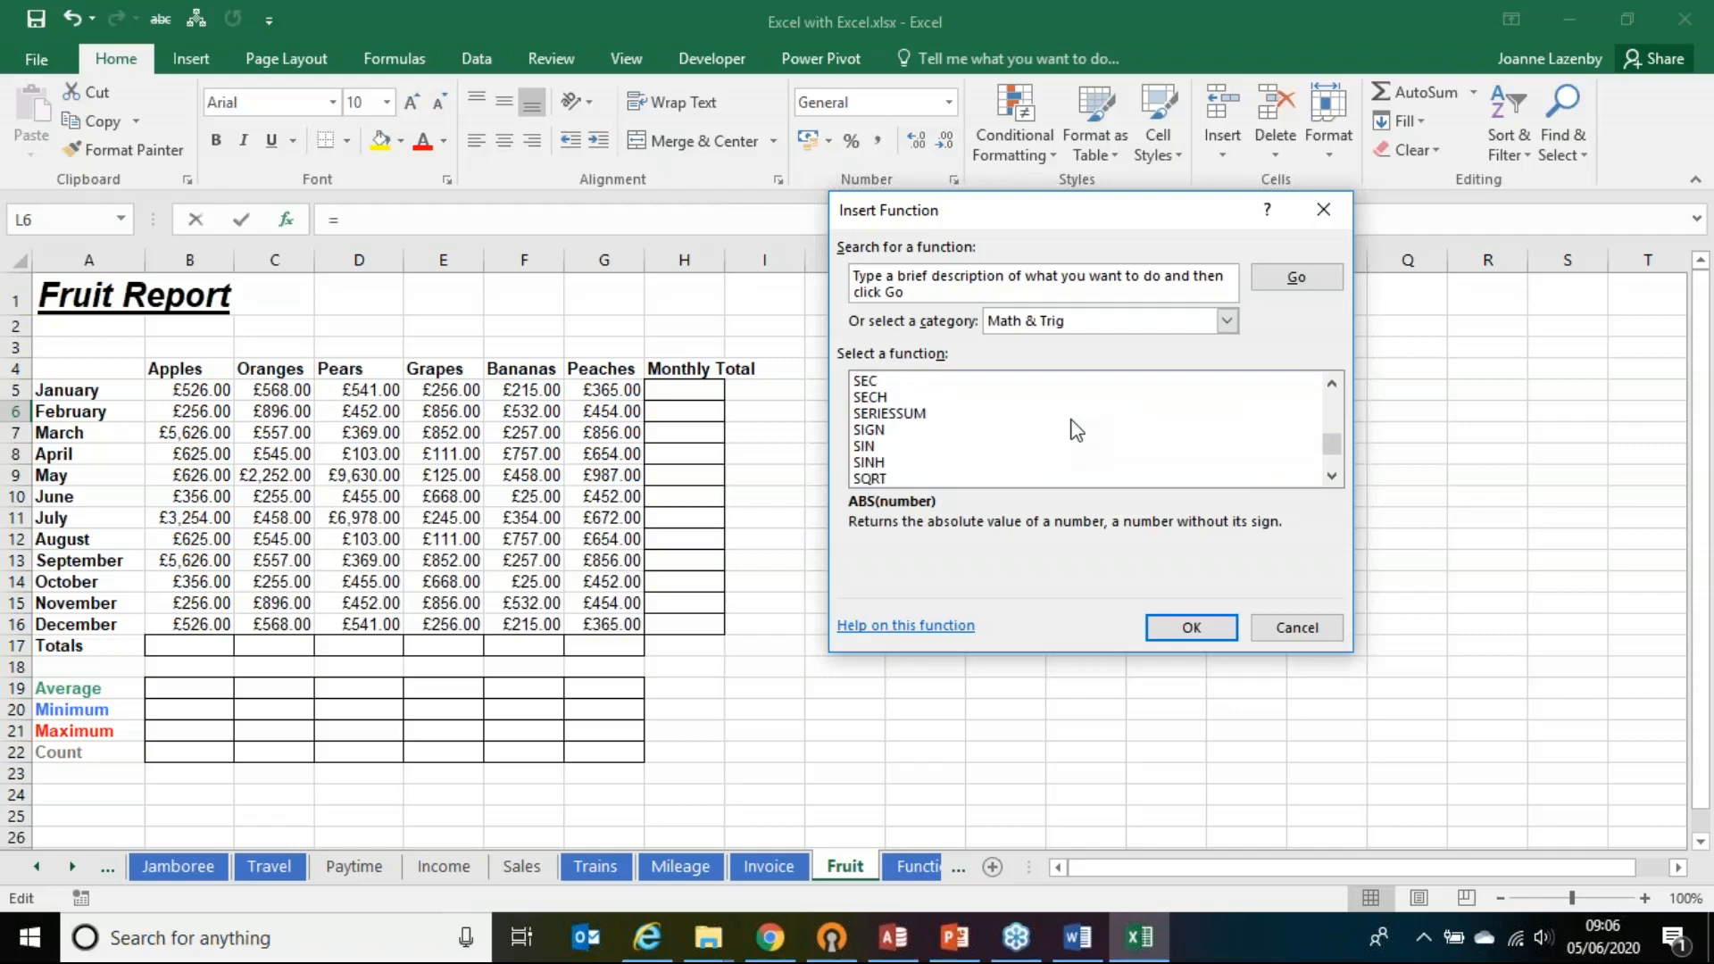
pyautogui.scroll(16, 1077, 430)
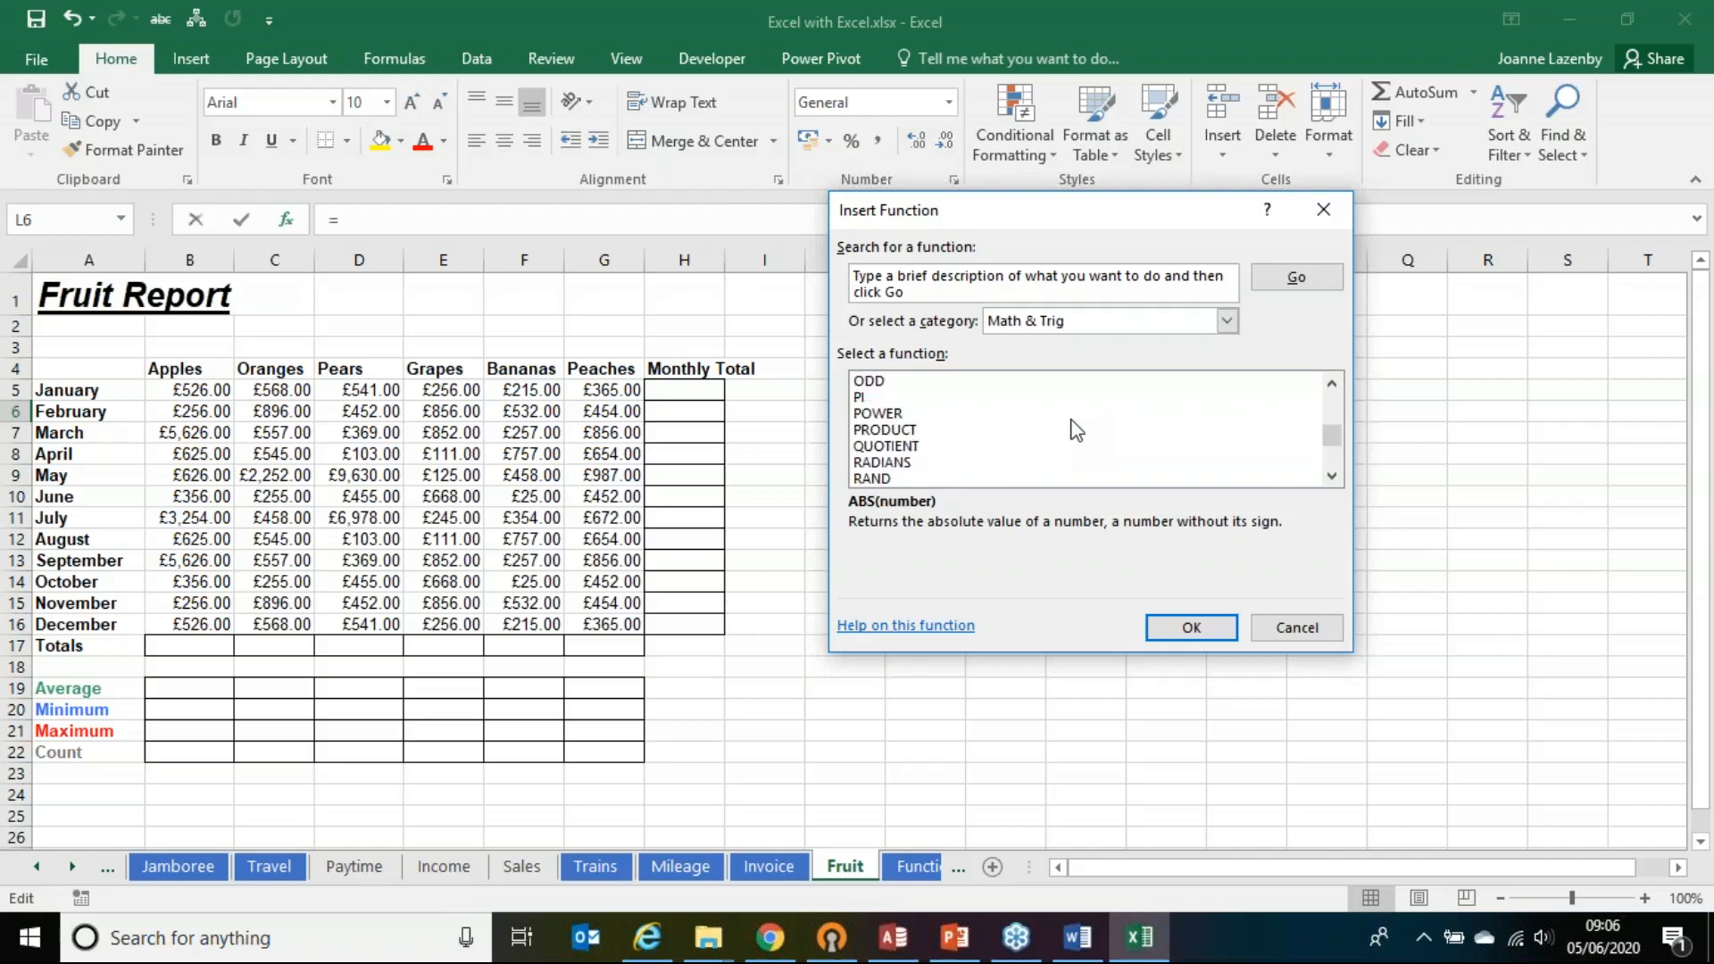
pyautogui.scroll(4, 1076, 431)
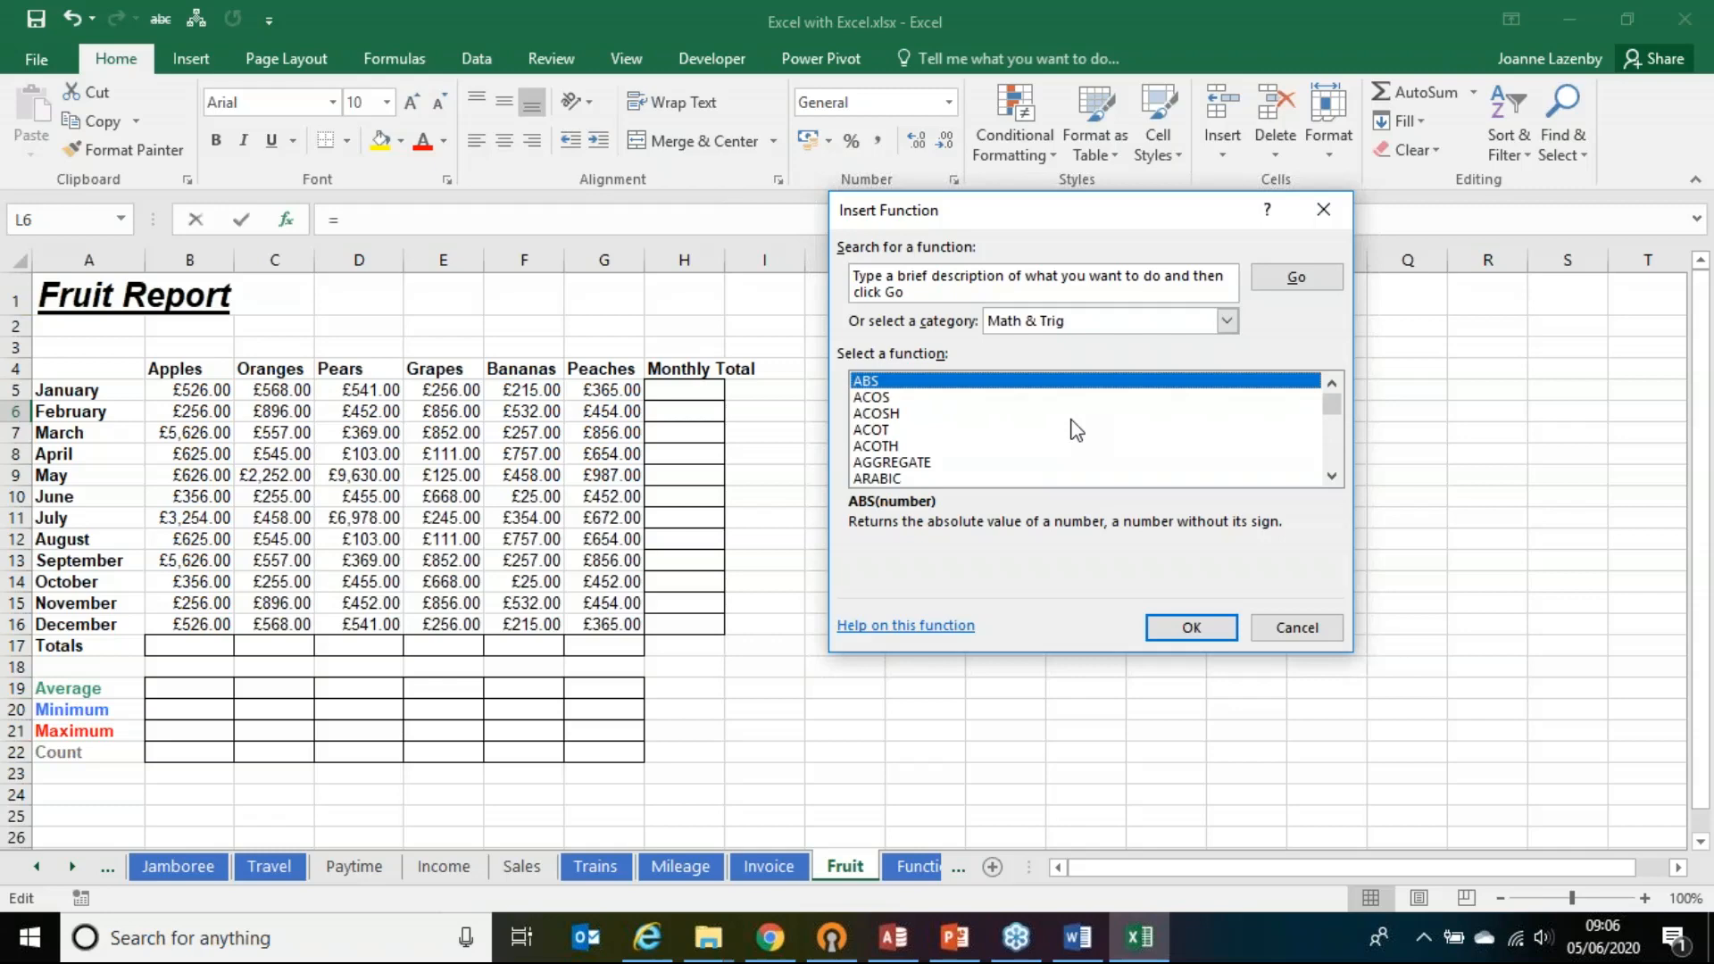
# Step: Read the descriptions of the ACOSH and SUM functions, and close Insert Function without inserting anything
pyautogui.click(864, 414)
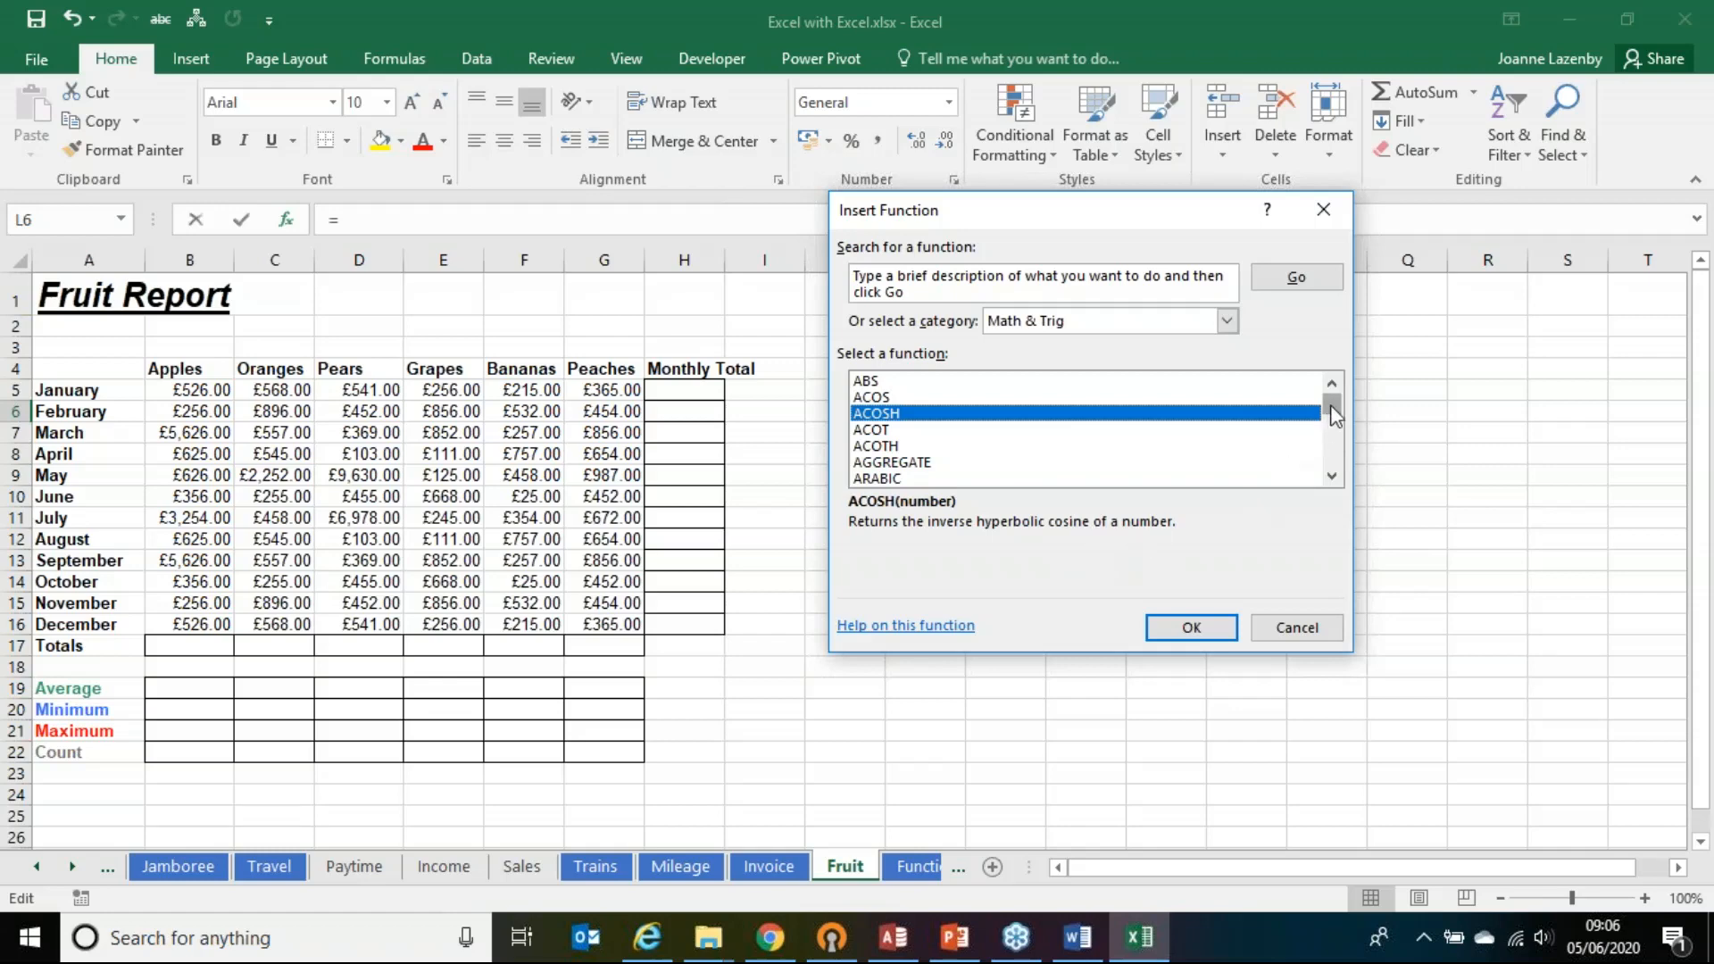
pyautogui.moveTo(1335, 415); pyautogui.dragTo(1336, 452)
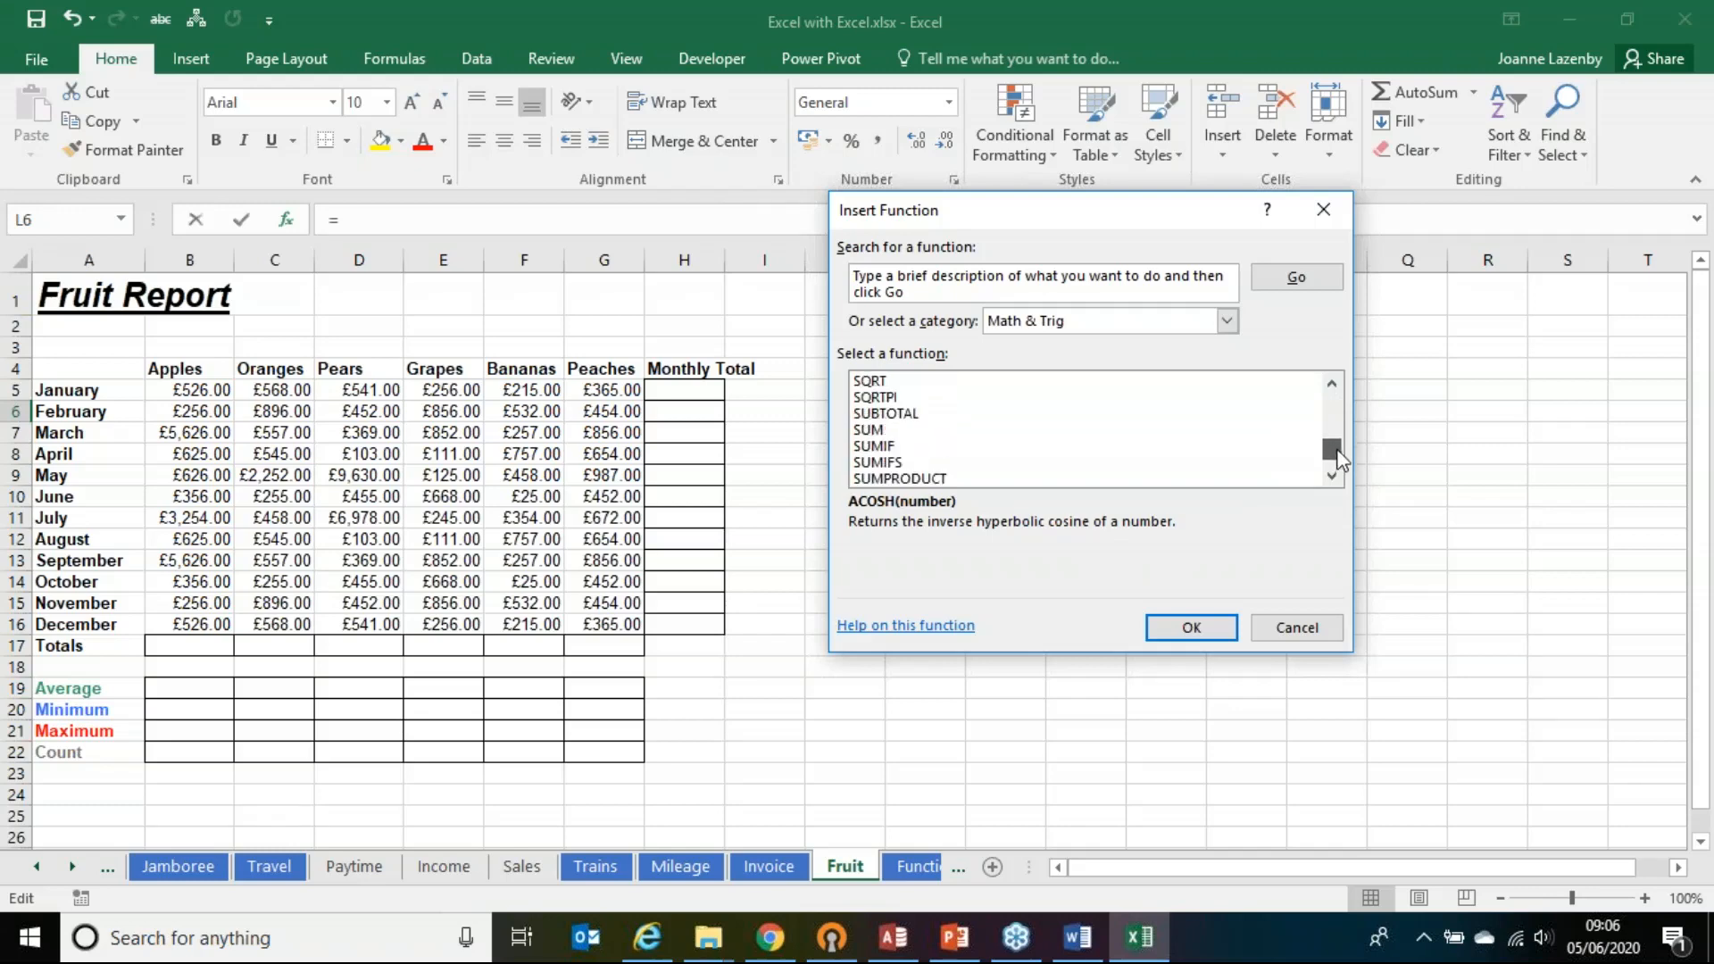
pyautogui.click(870, 430)
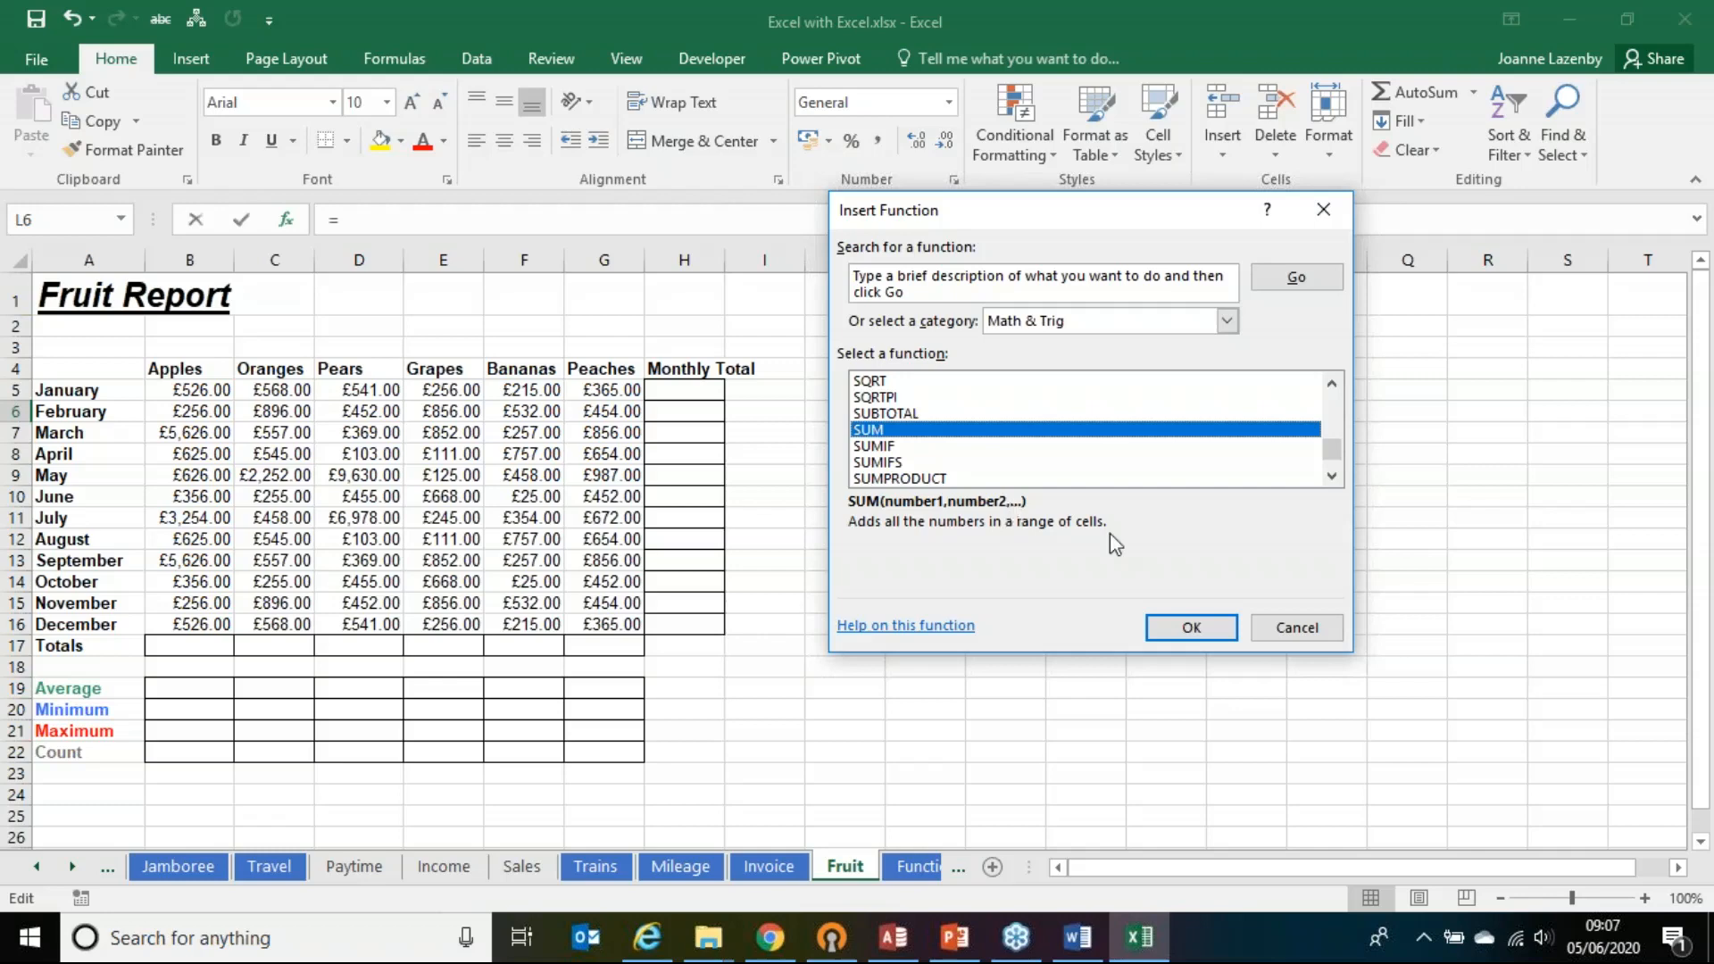
pyautogui.click(1311, 630)
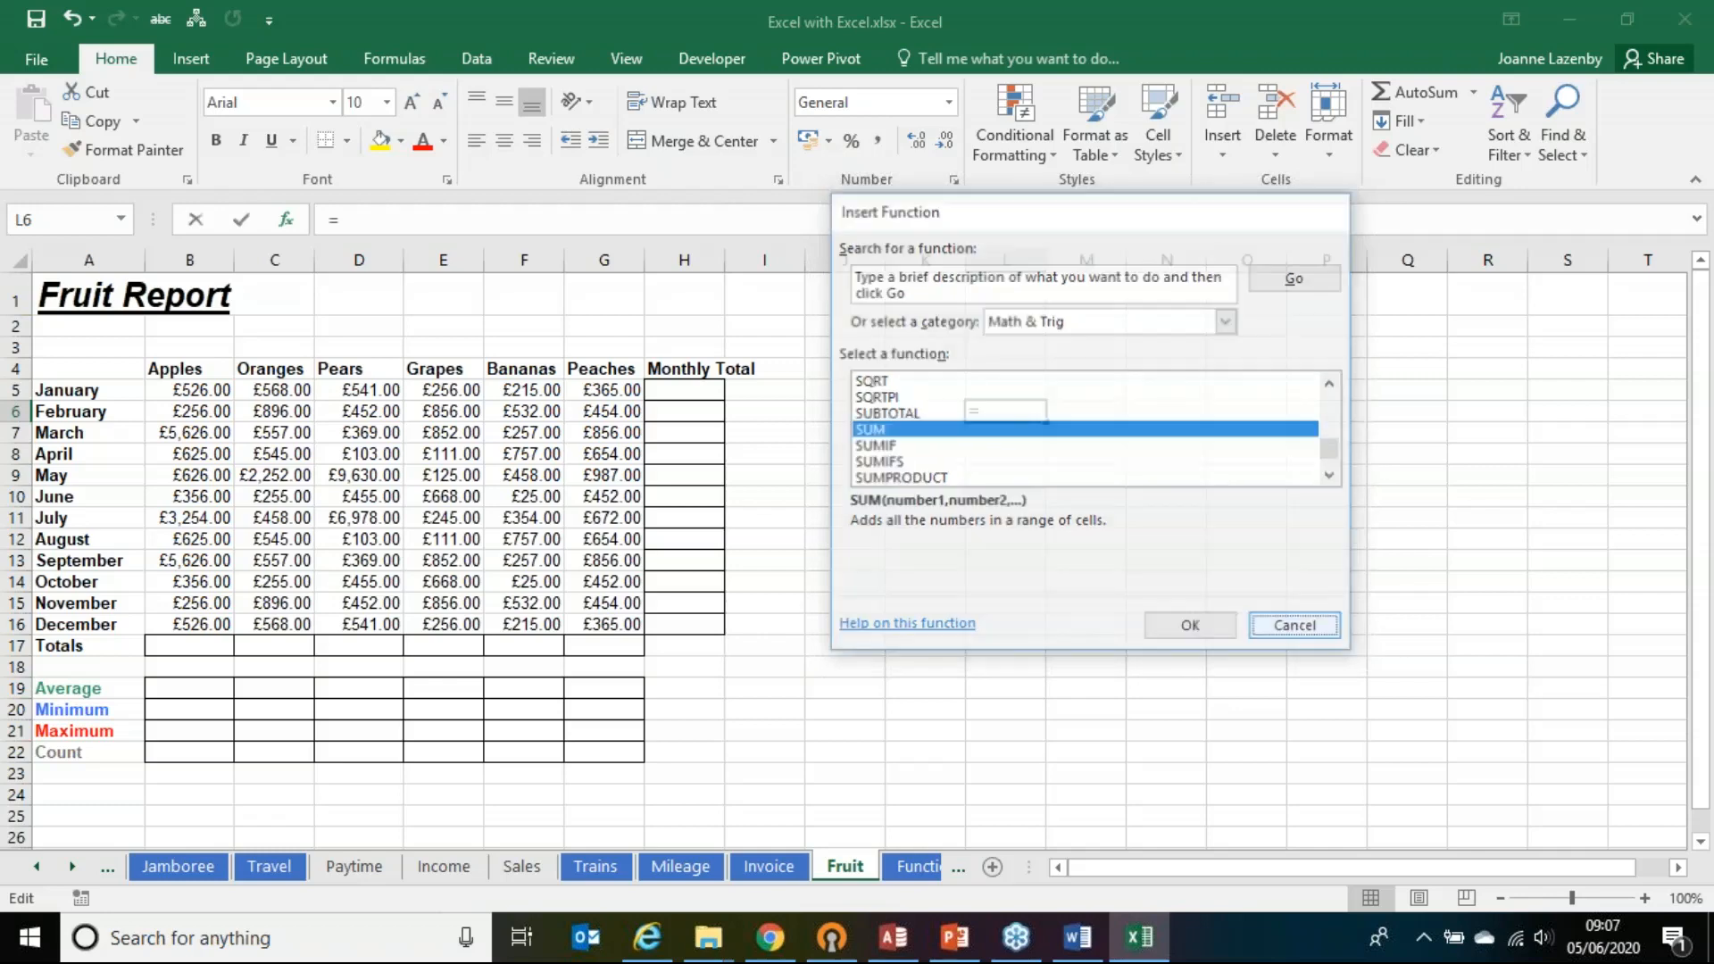
# Step: Enter the general function syntax "= FUNCTION NAME ( ARGUMENTS )" as a note in L6
pyautogui.write('=')
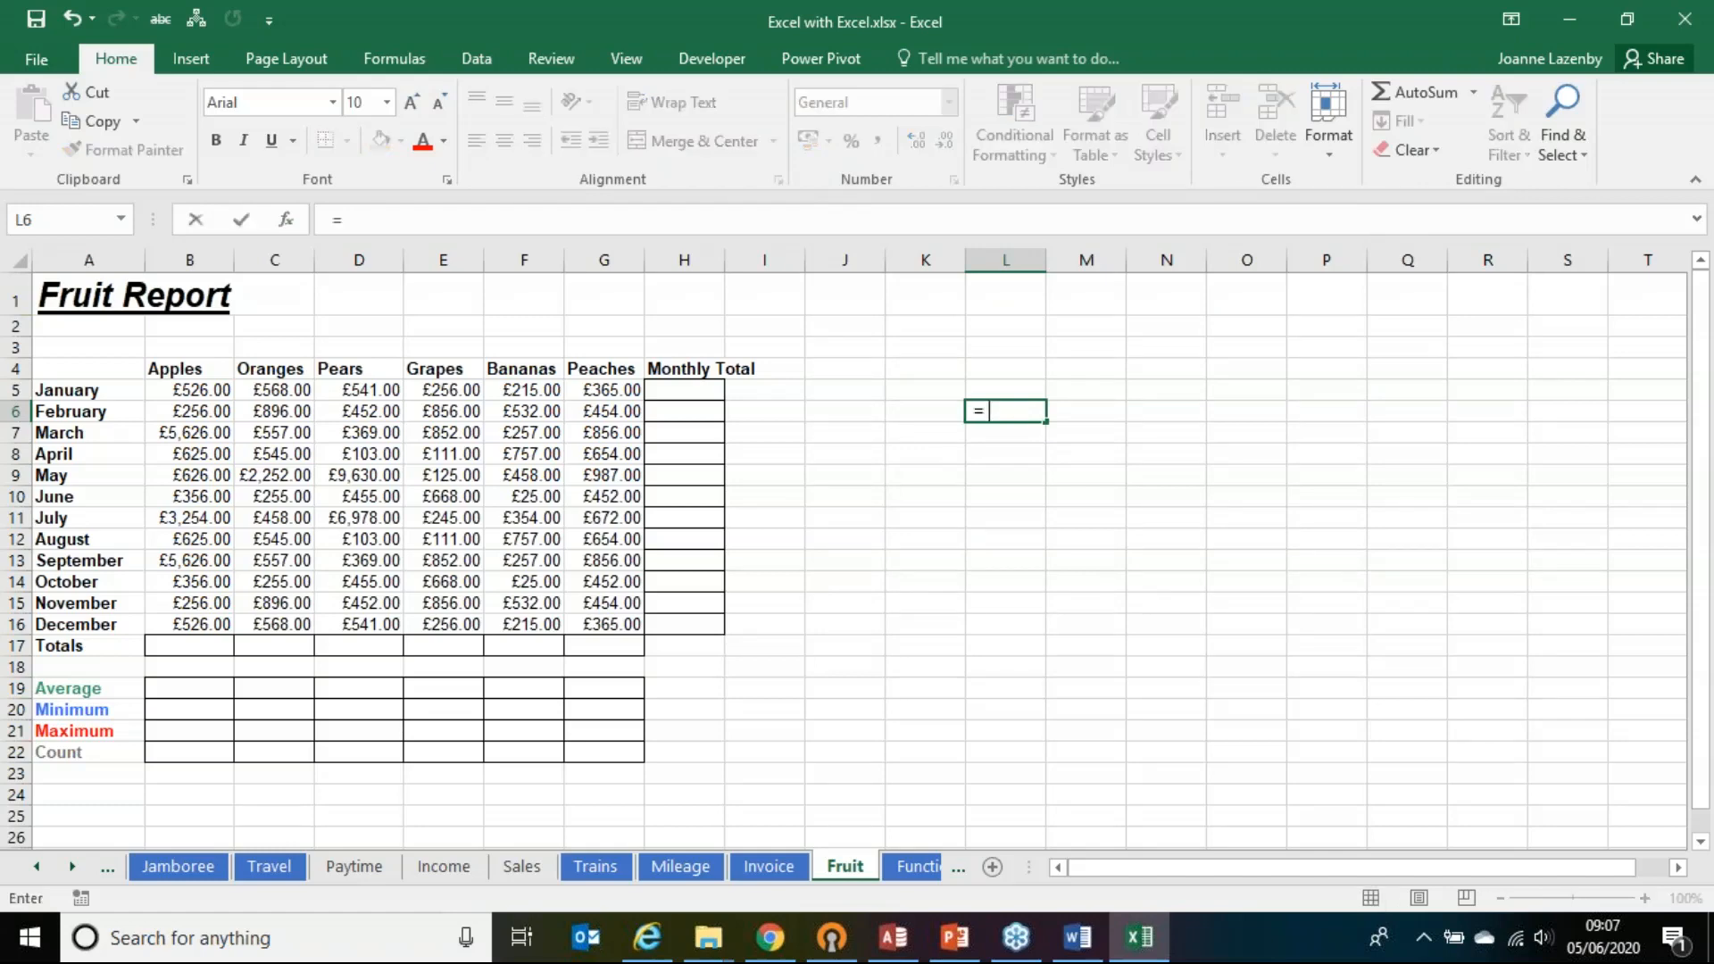
pyautogui.write(' FUNCTION NAME ')
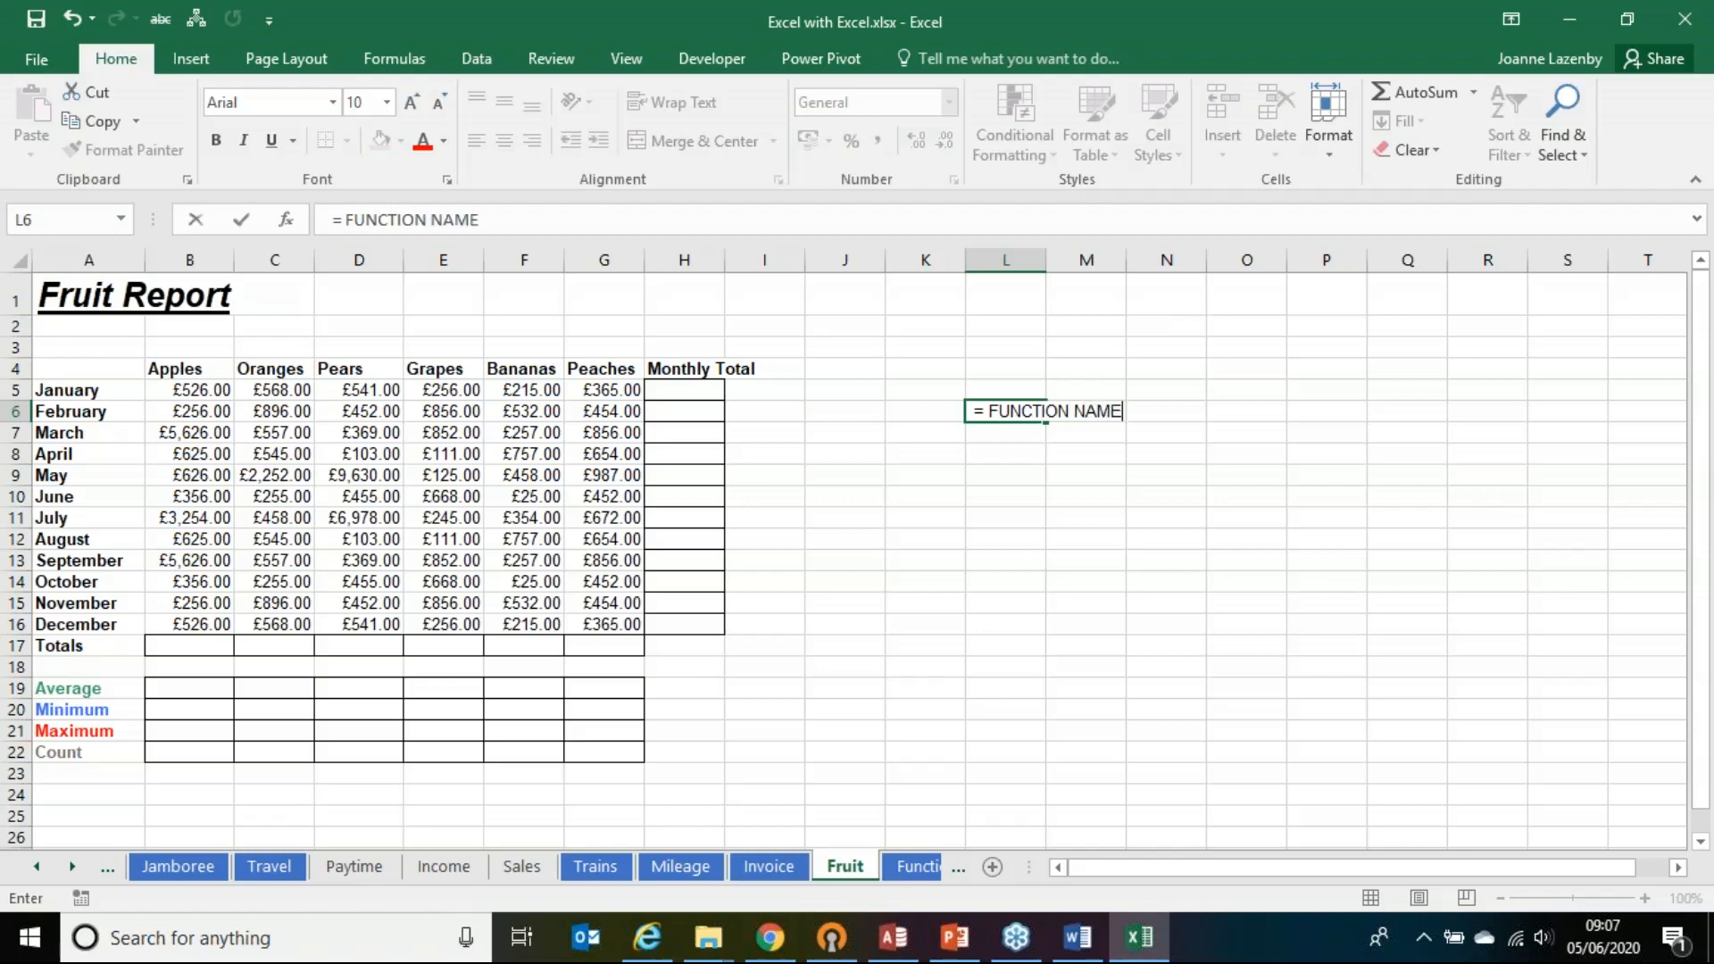
pyautogui.write('( ARGR')
pyautogui.press('BackSpace')
pyautogui.write('UMEN')
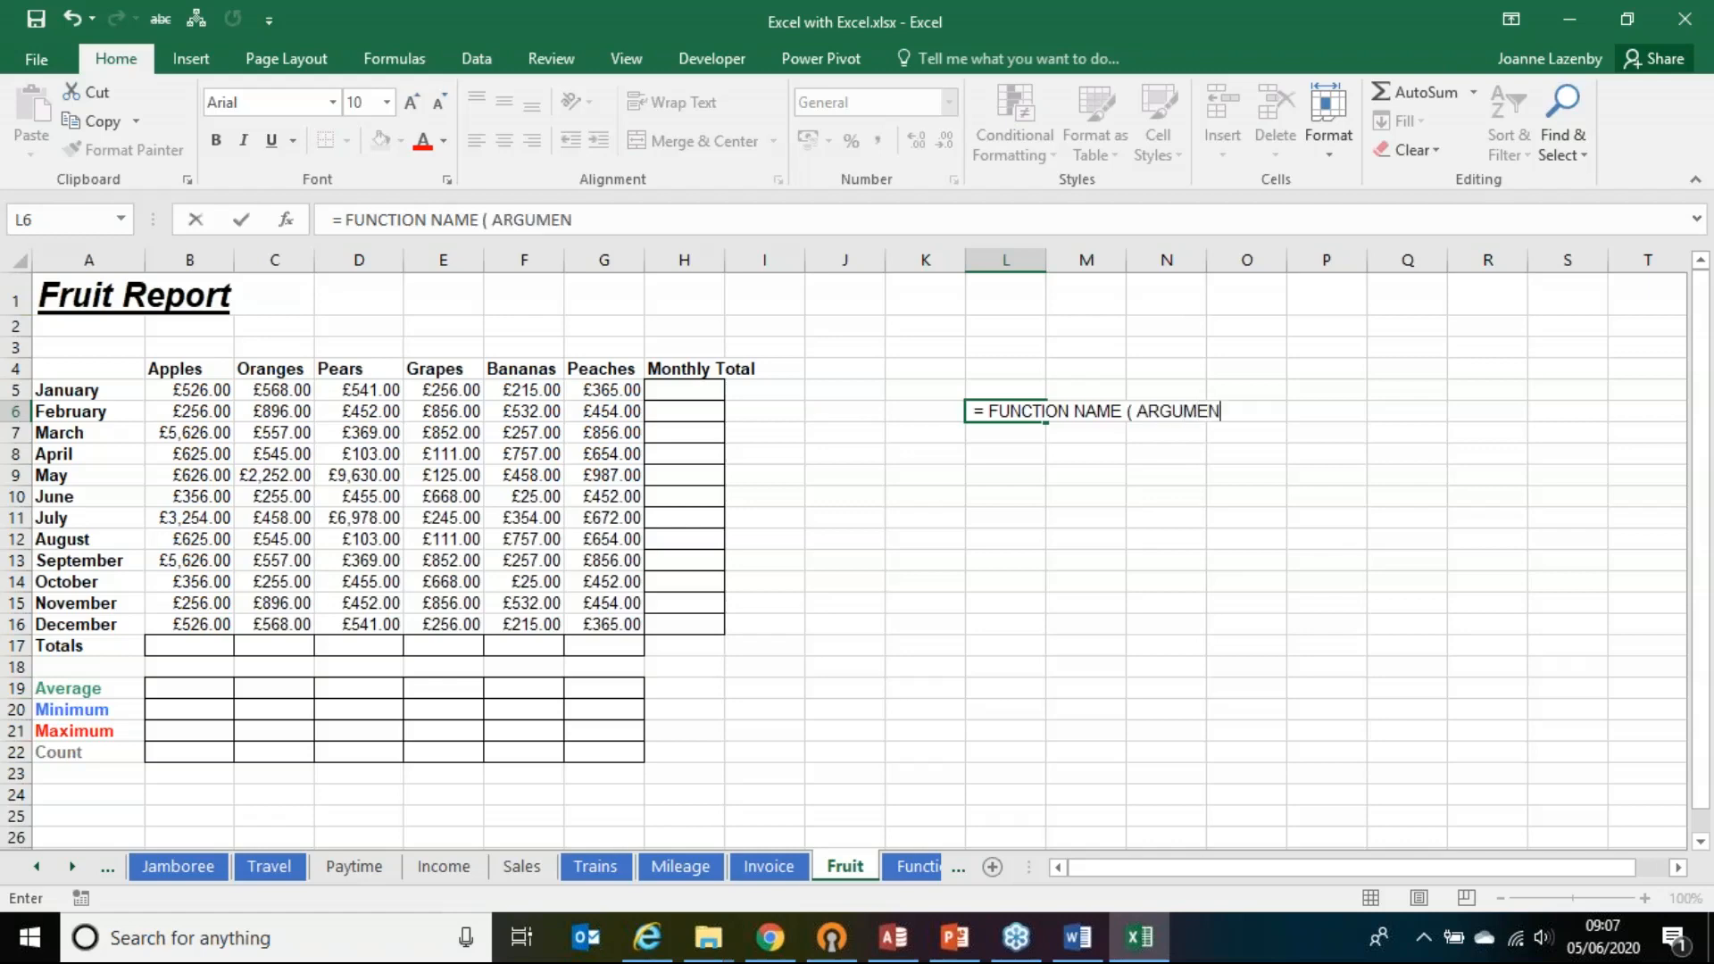
pyautogui.write('TS )')
pyautogui.press('Return')
pyautogui.press('Return')
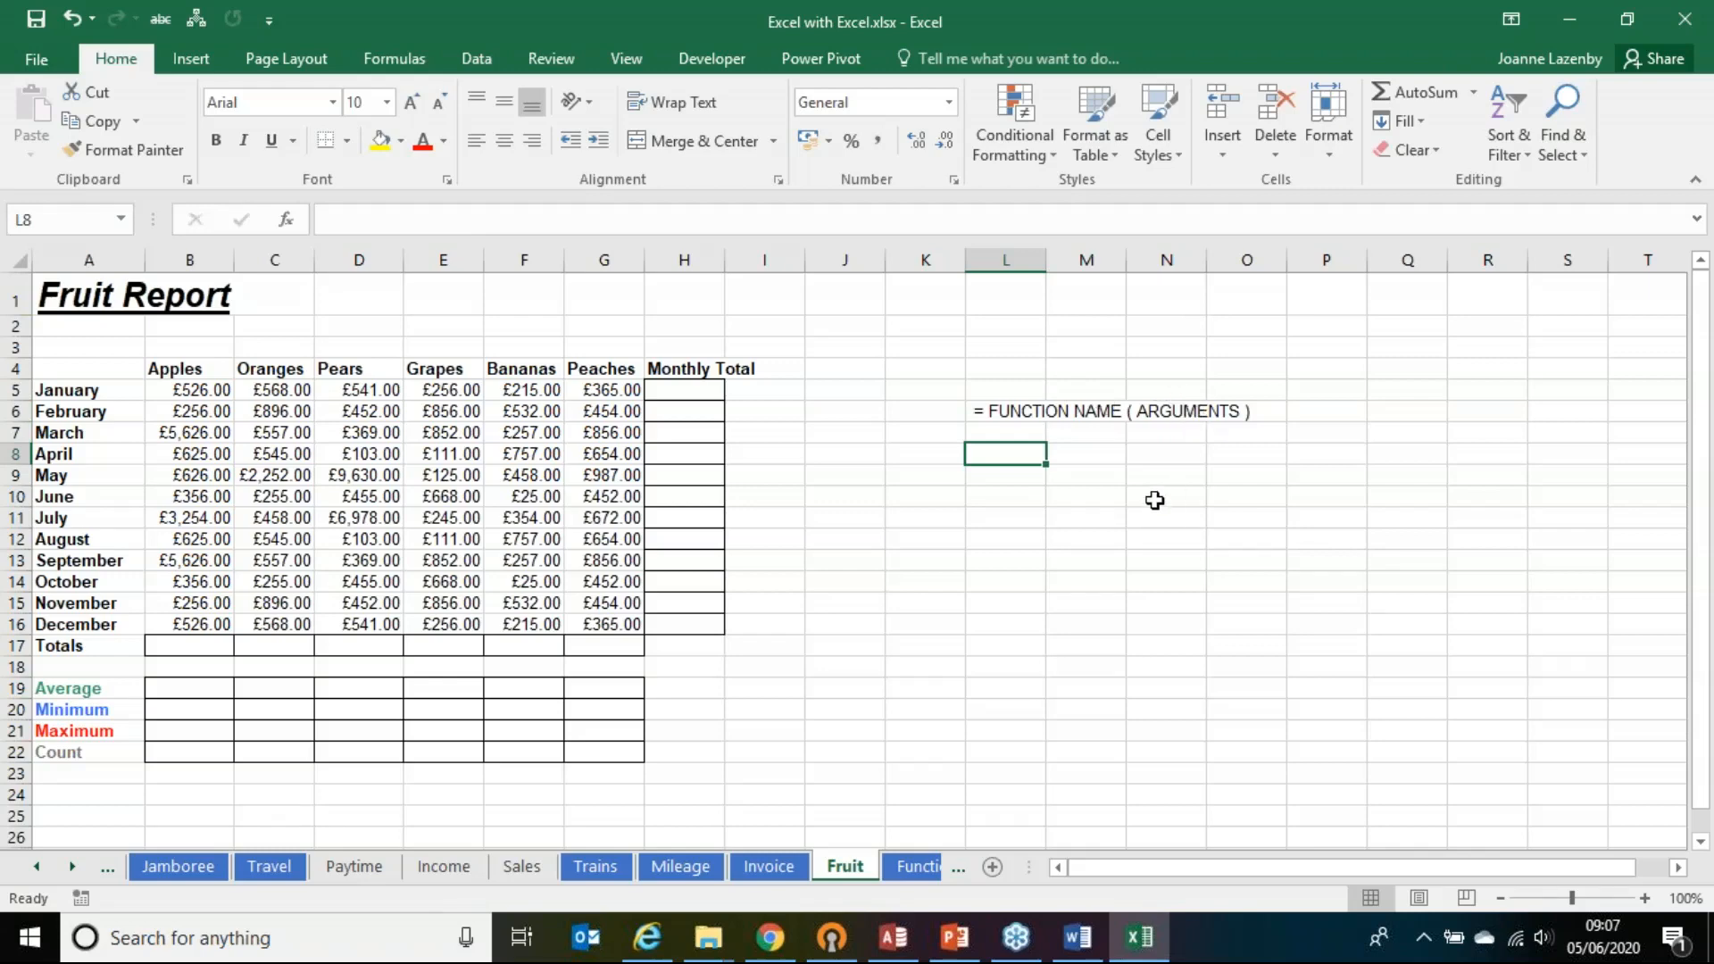
# Step: Enter the SUM syntax "= SUM ( START CELL : END CELL )" as a note in L8
pyautogui.write('= SUM')
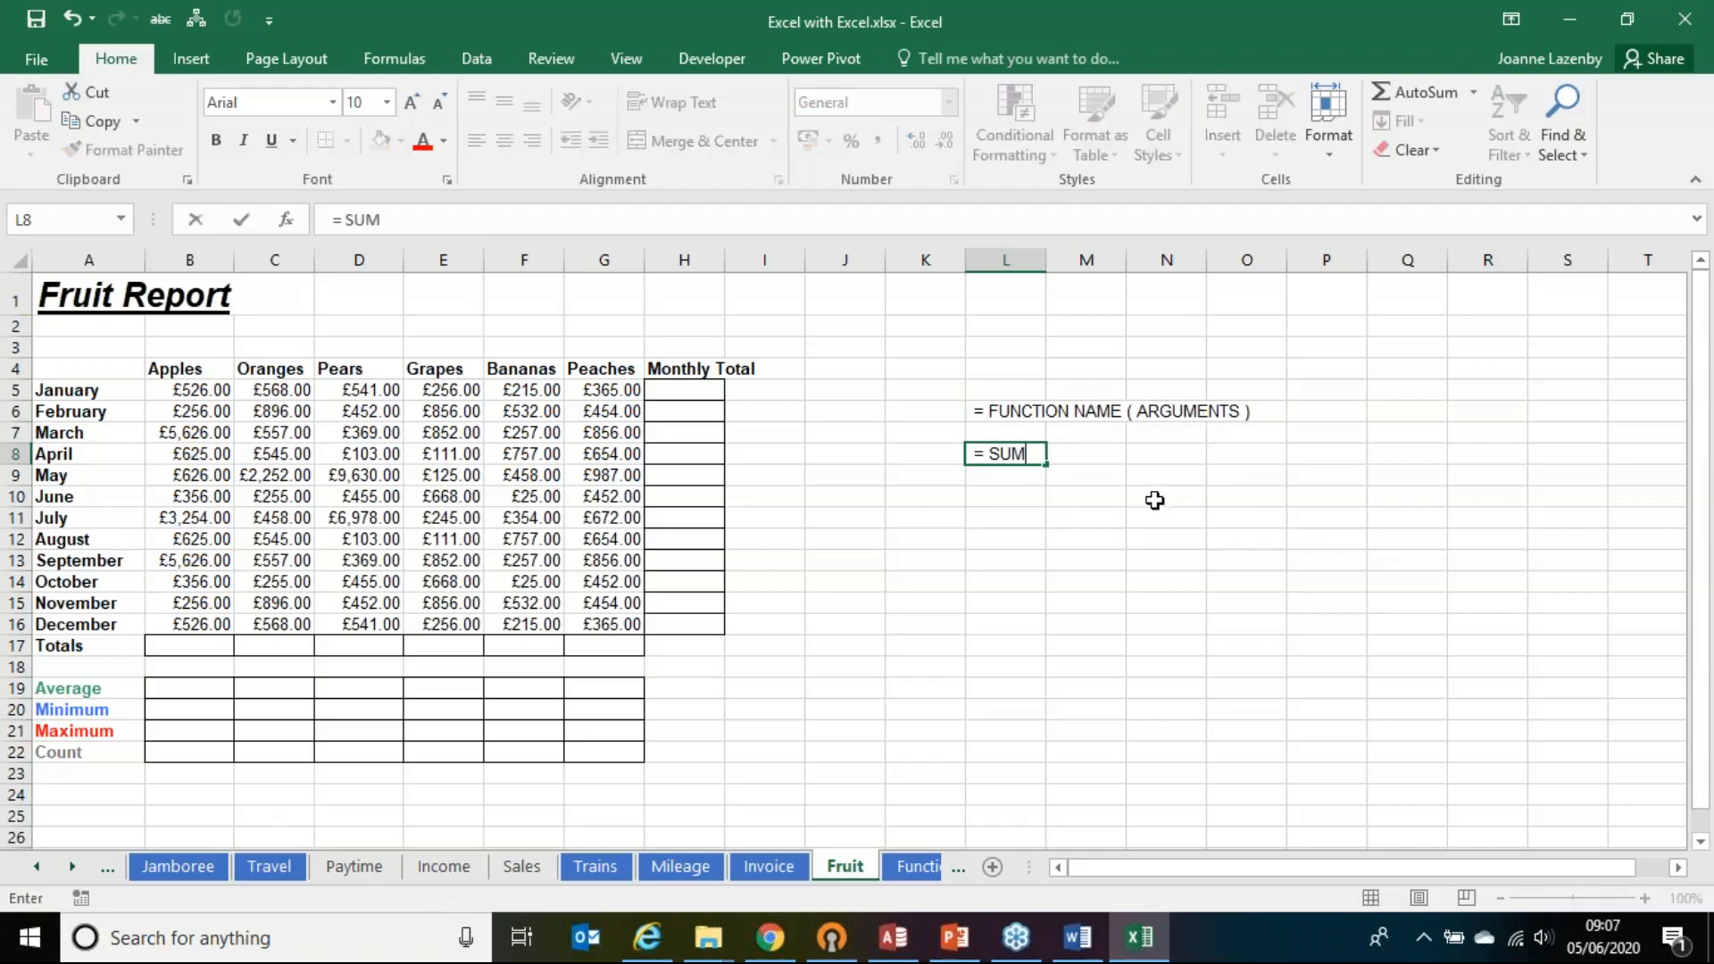
pyautogui.write(' (')
pyautogui.write('START CEL')
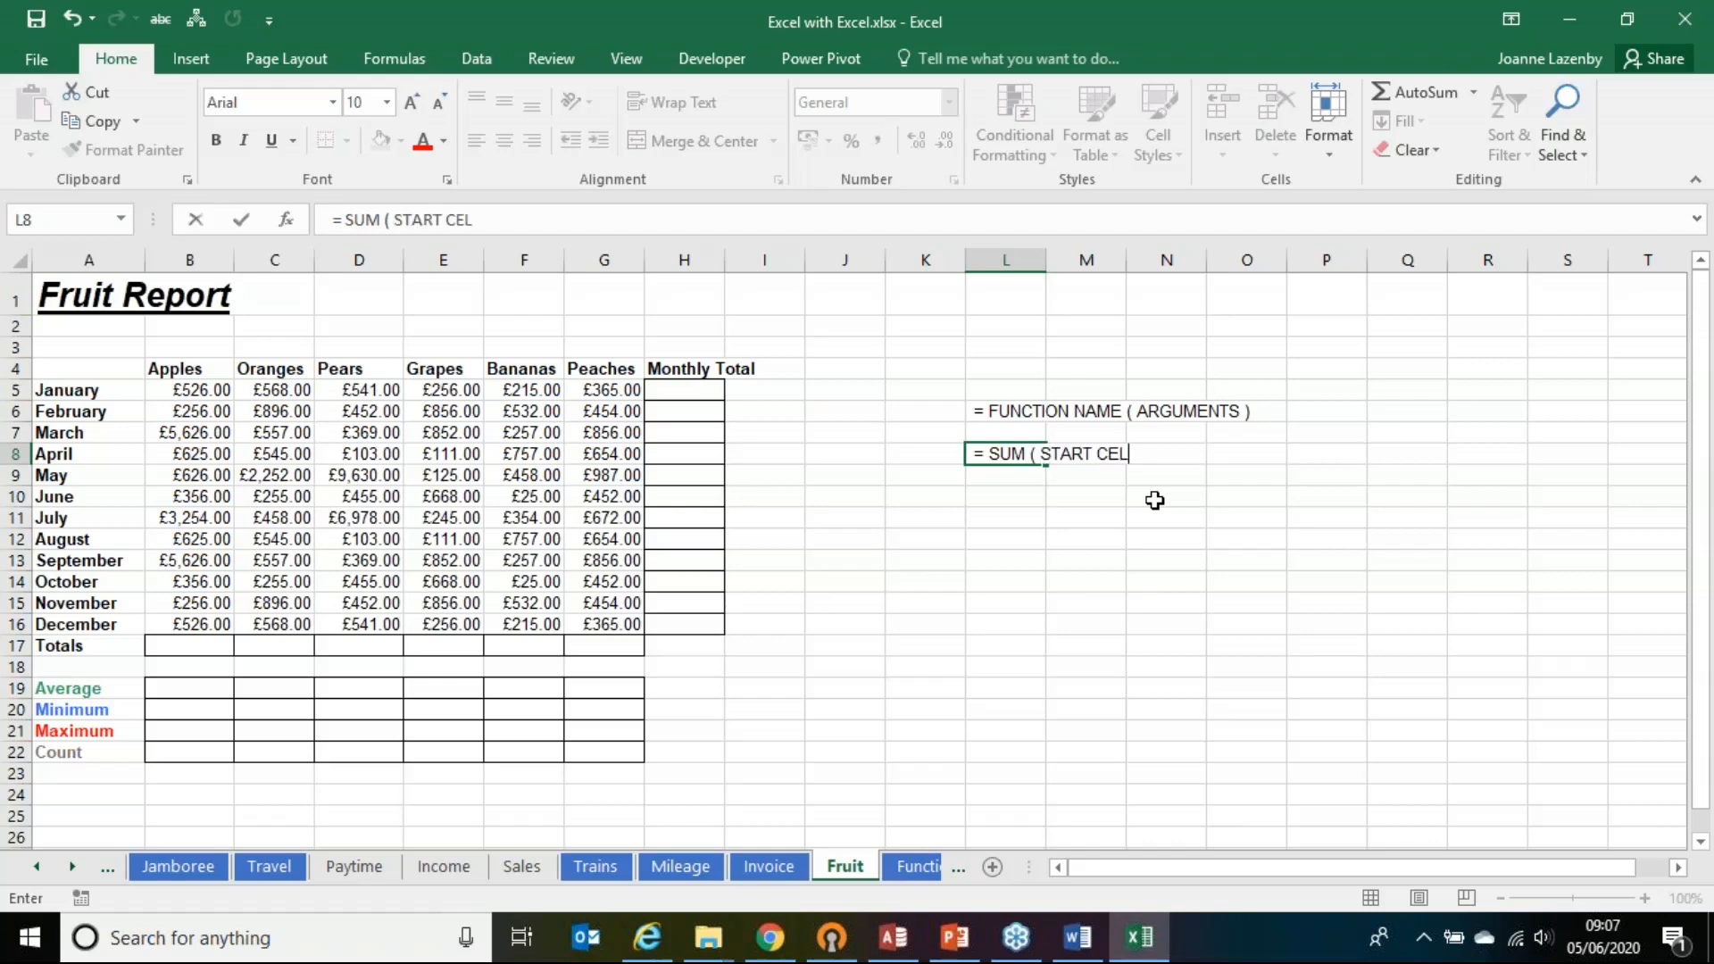
pyautogui.write('L : END CELL')
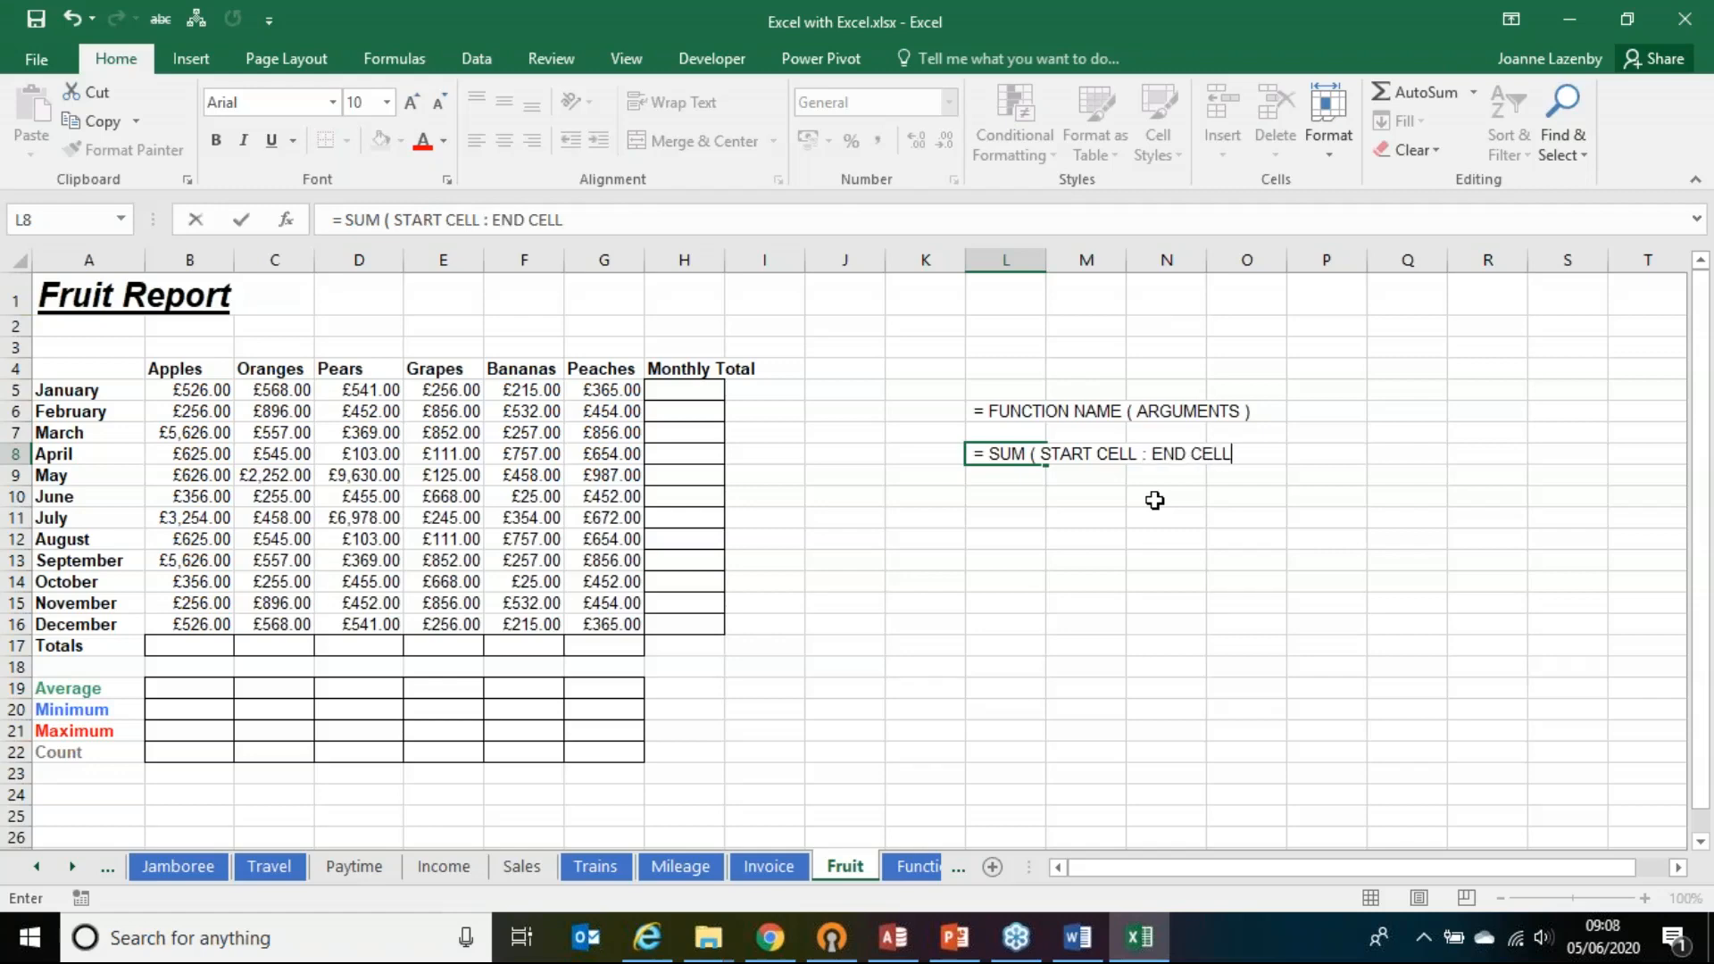
pyautogui.write(' )')
pyautogui.press('Return')
pyautogui.press('Return')
pyautogui.press('Return')
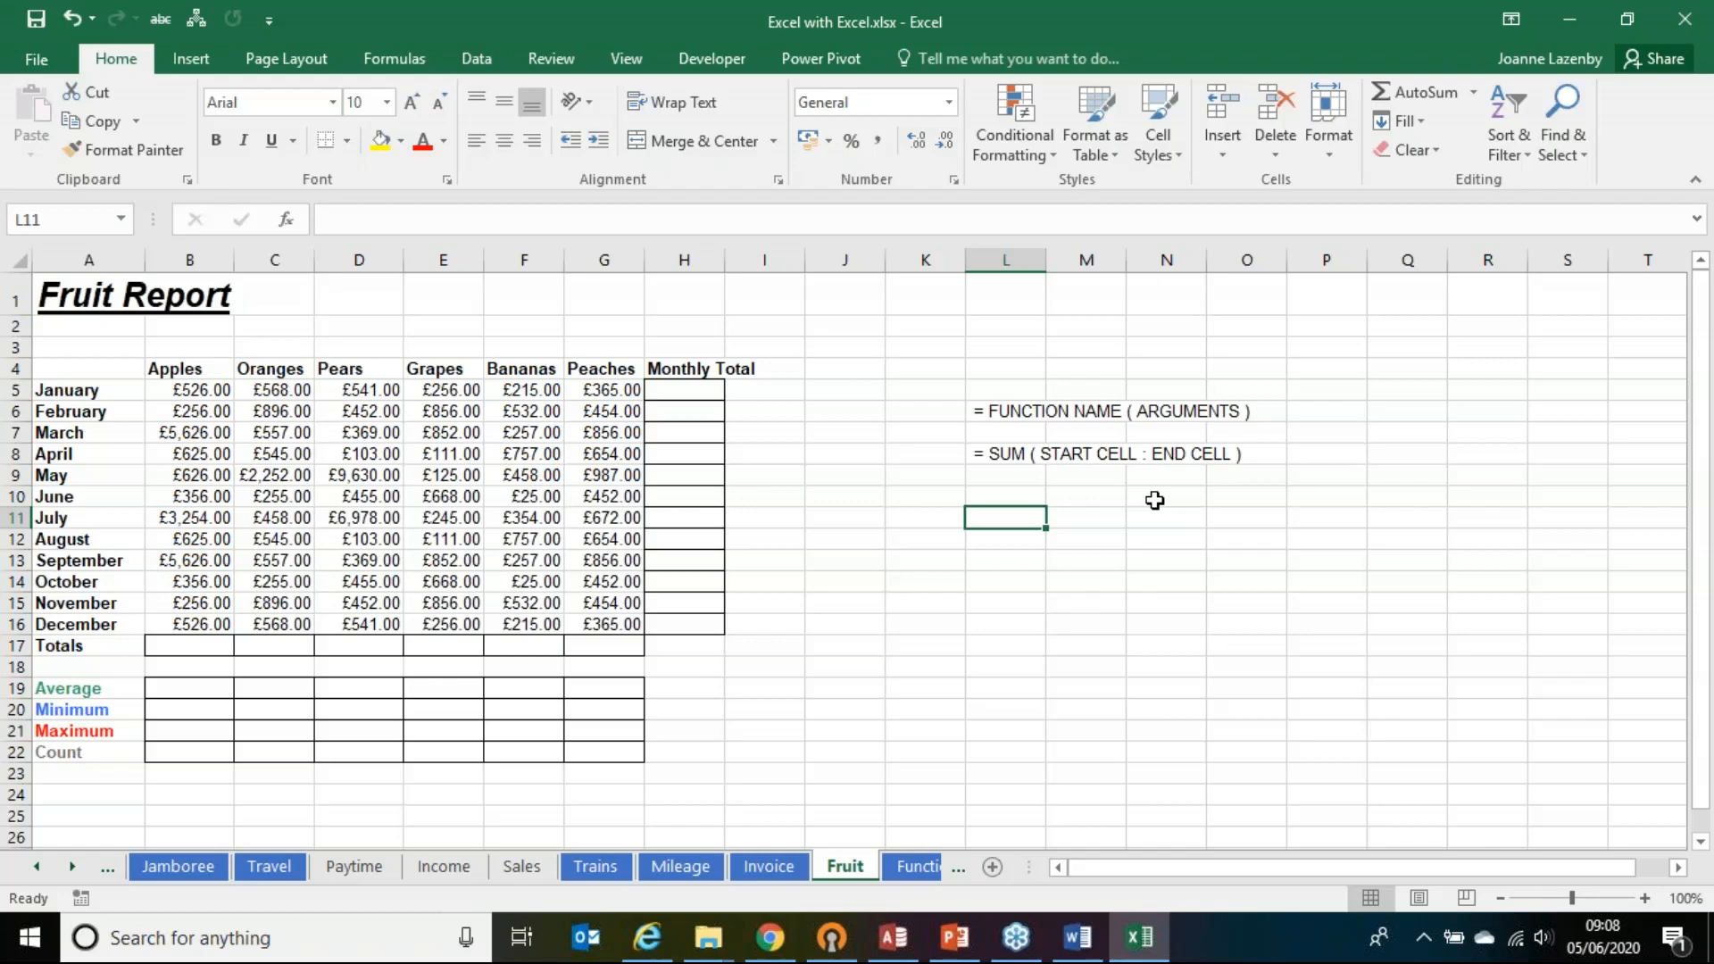
# Step: Insert the Math & Trig function SUM in L11 and clear its suggested Number1 range
pyautogui.click(288, 219)
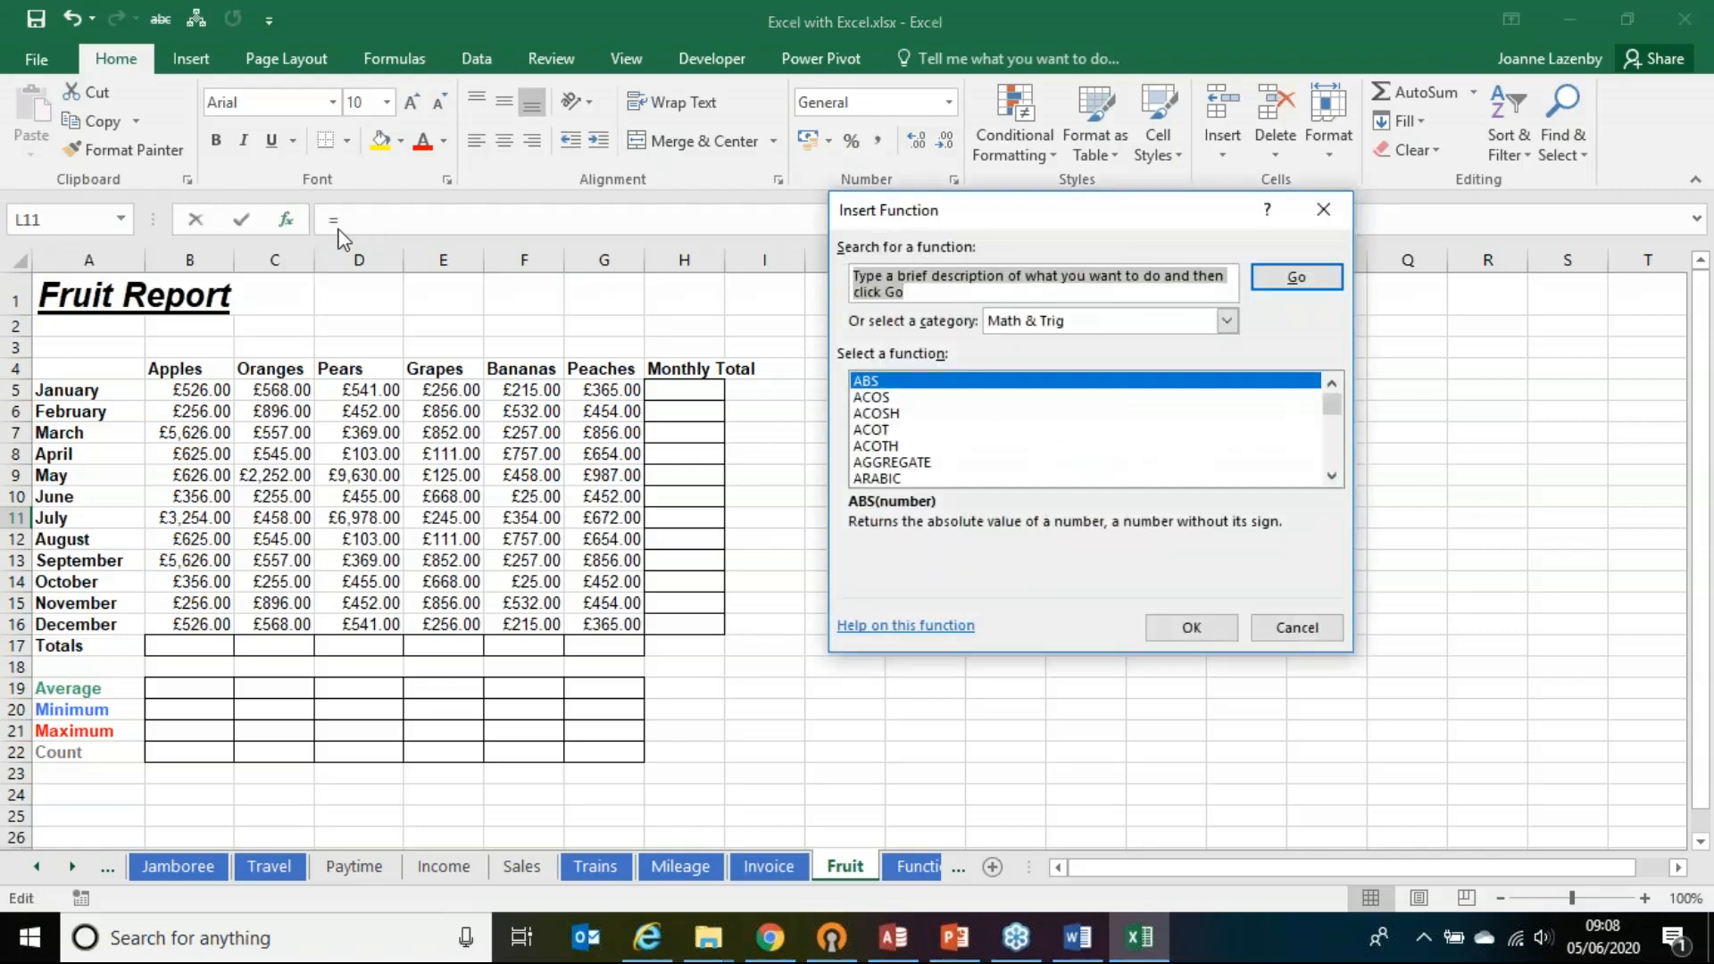
pyautogui.moveTo(1335, 408); pyautogui.dragTo(1337, 453)
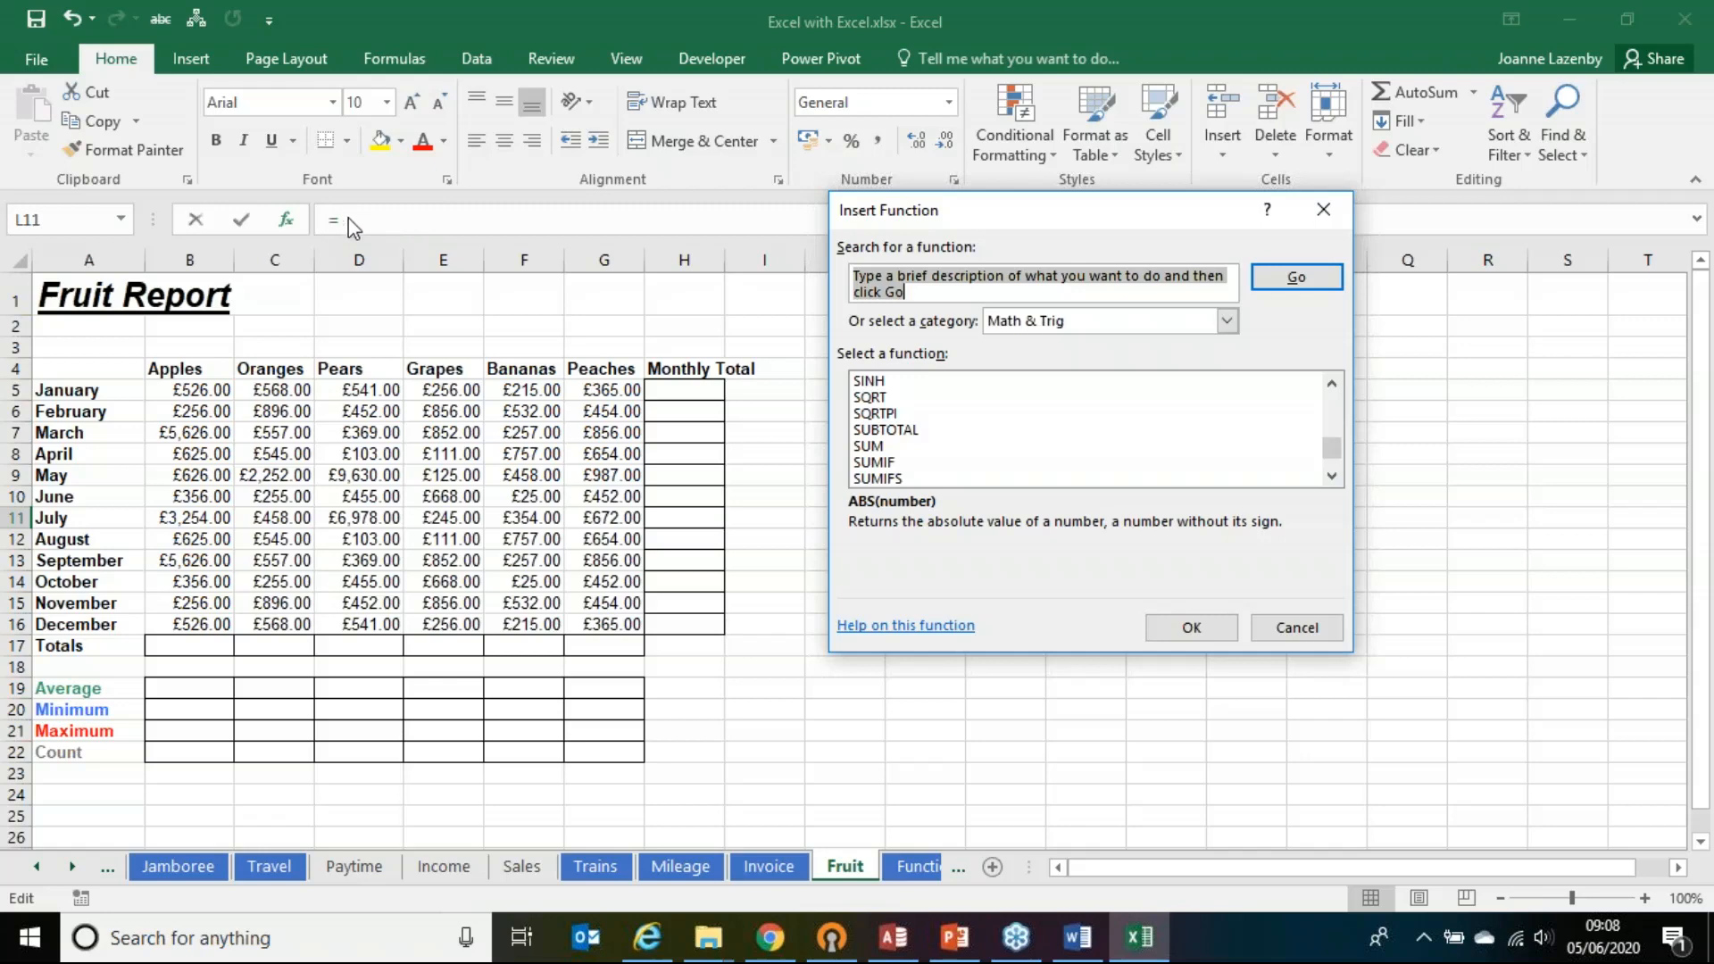
pyautogui.click(870, 447)
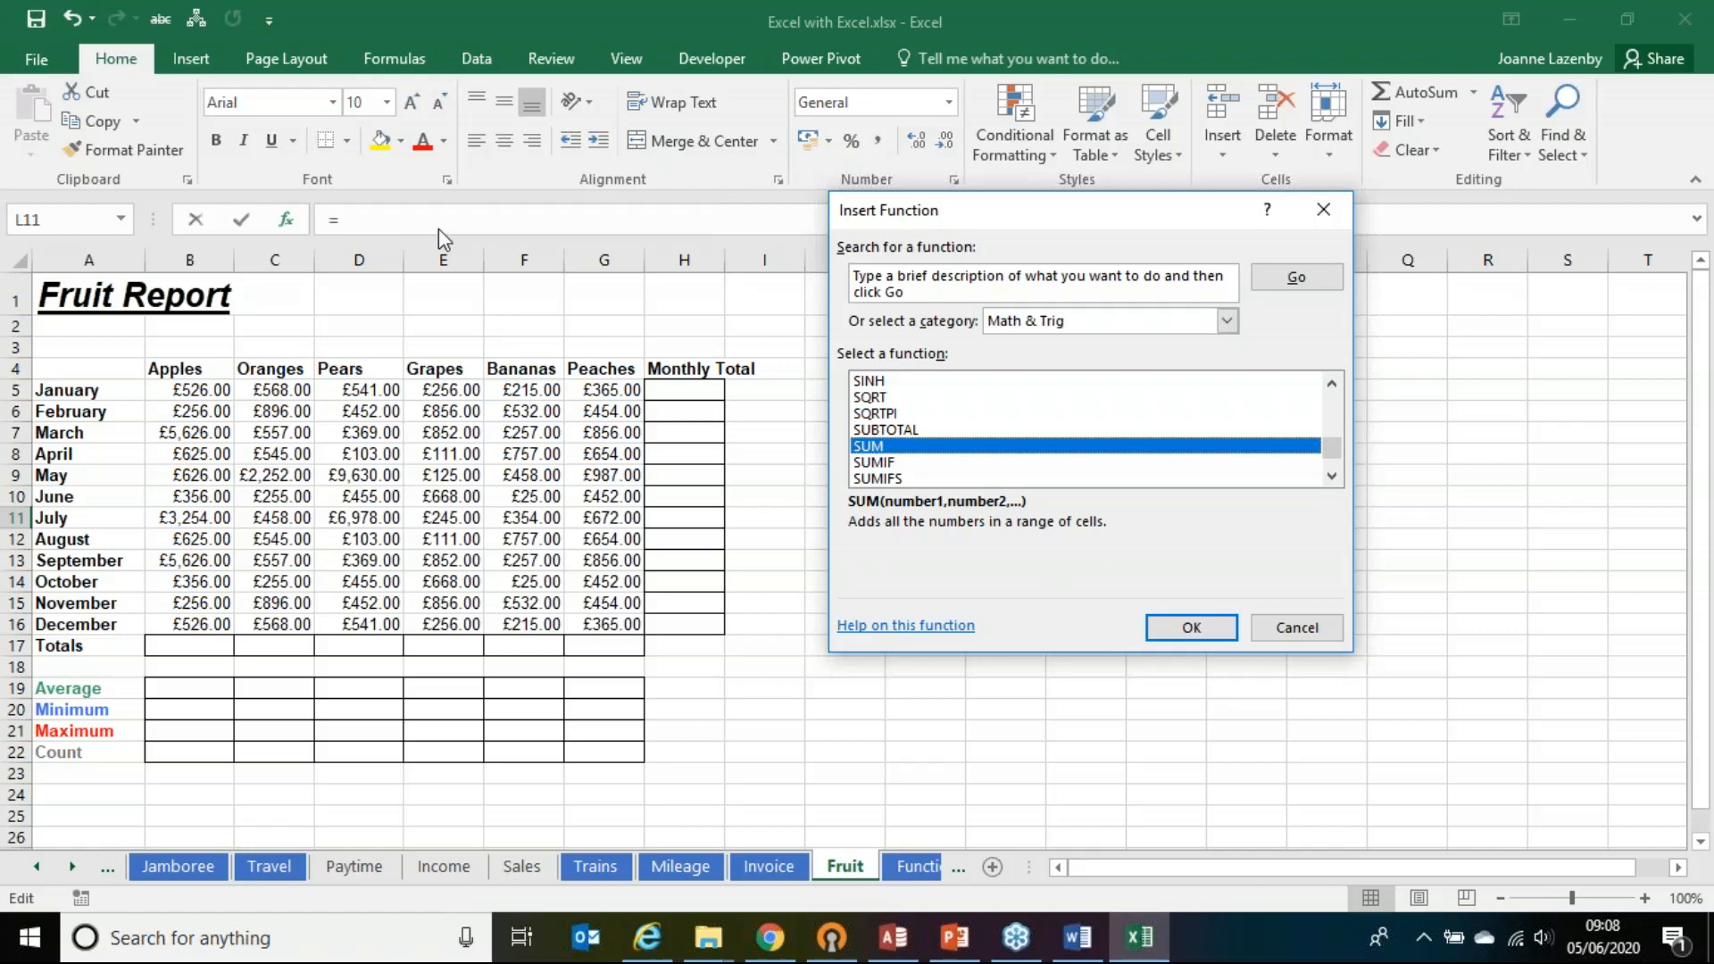
pyautogui.click(1204, 629)
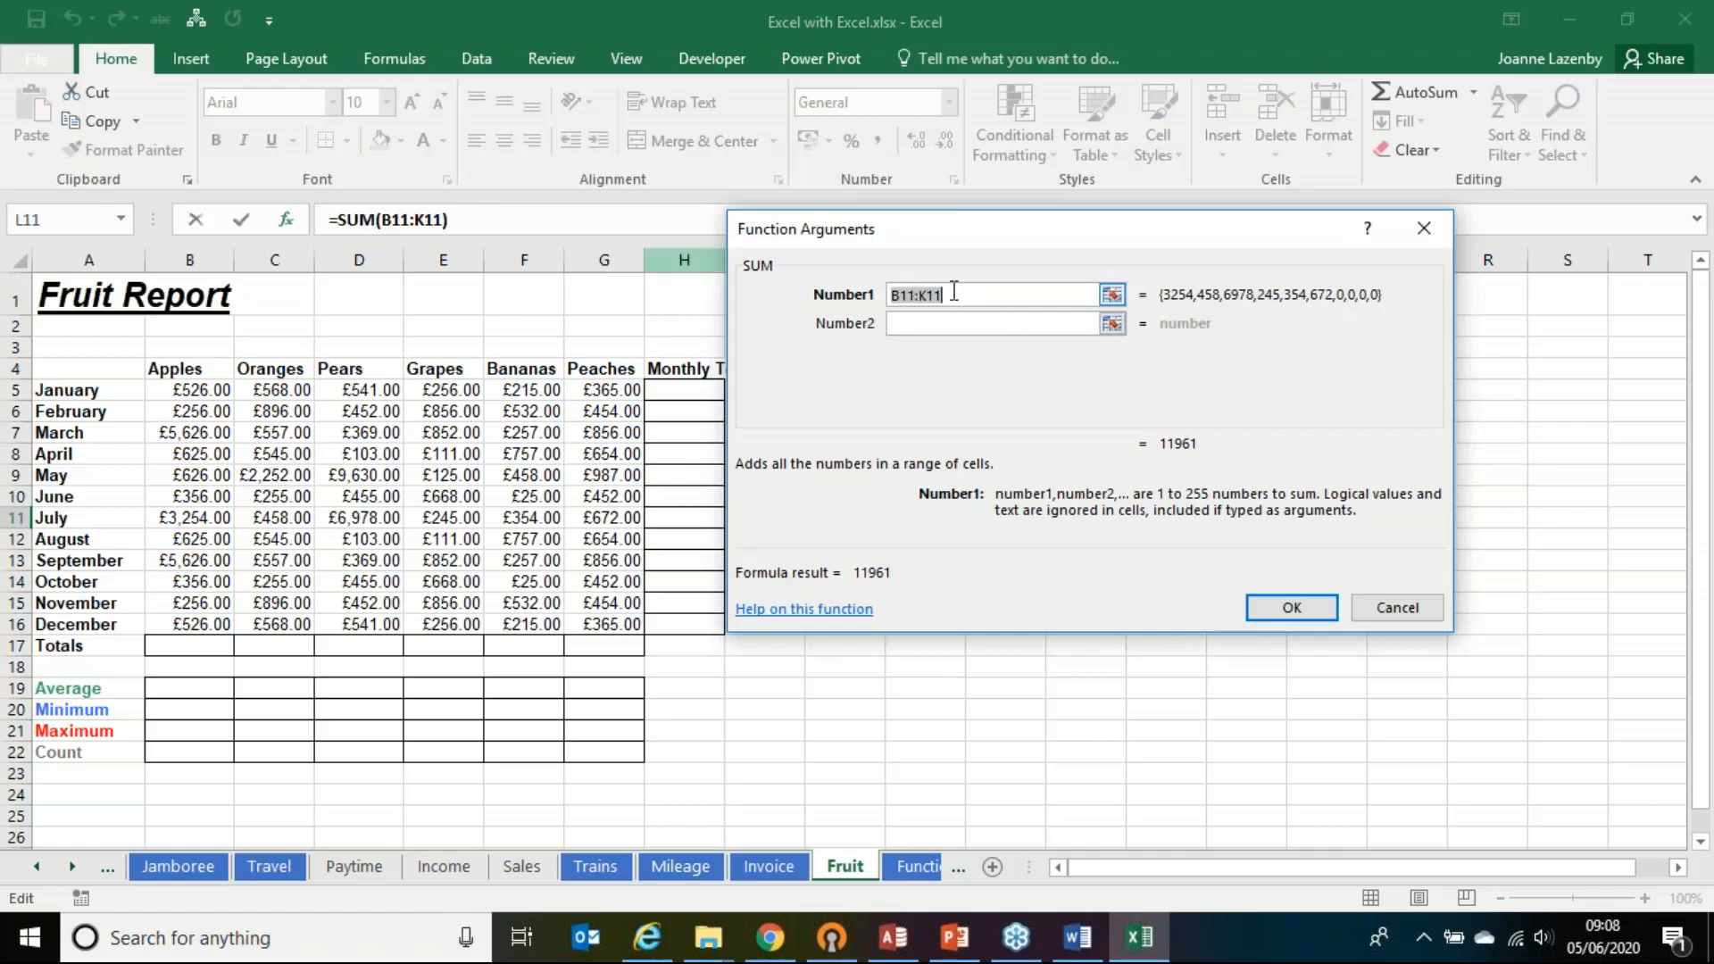
pyautogui.moveTo(952, 295); pyautogui.dragTo(887, 295)
pyautogui.press('Delete')
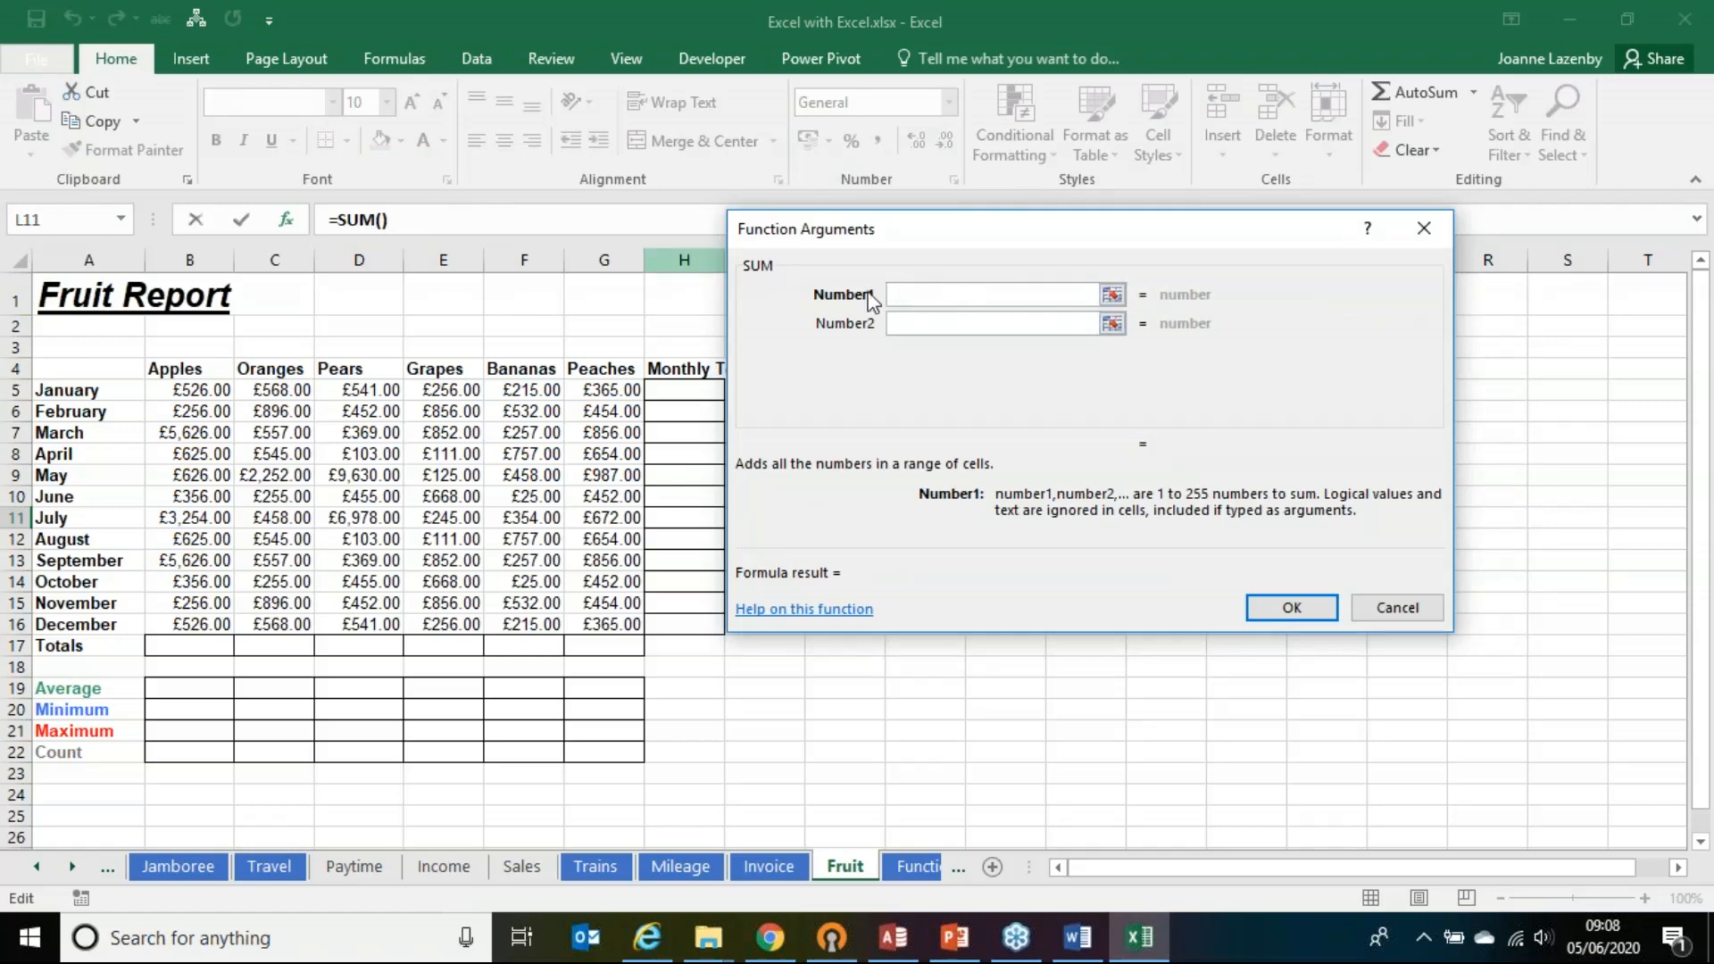
pyautogui.moveTo(1016, 234); pyautogui.dragTo(1057, 270)
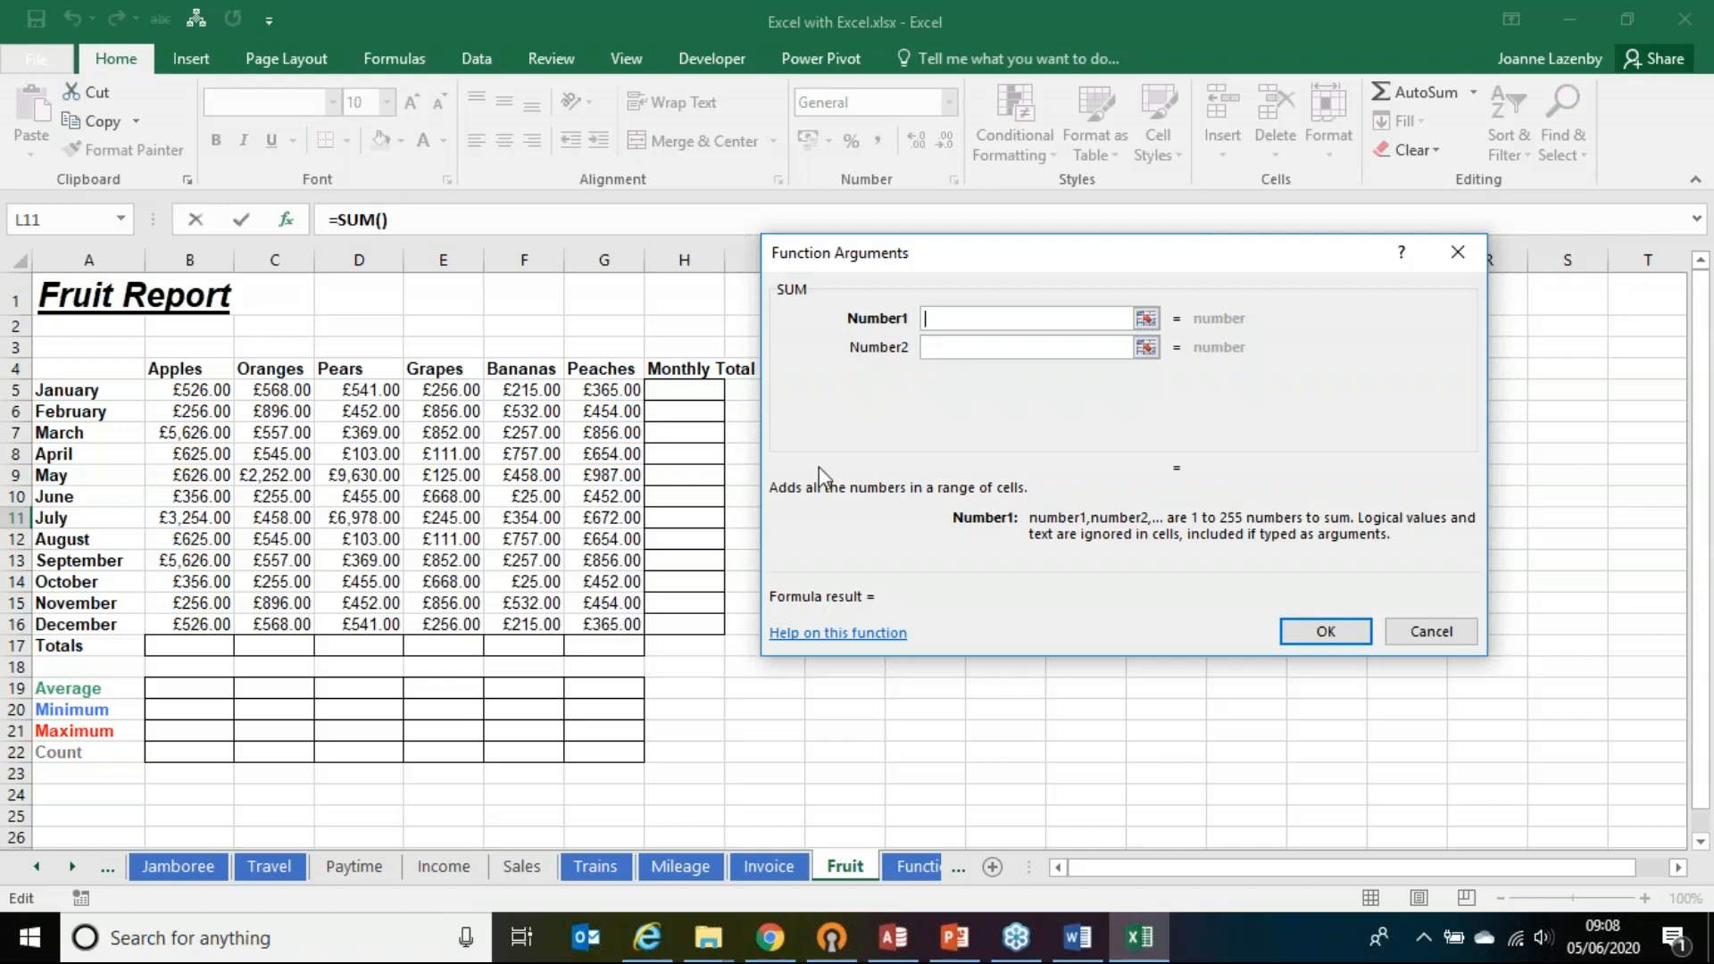
# Step: Set the SUM arguments to B5 for Number1 and D5:D16 for Number2, and complete the formula in L11
pyautogui.click(170, 385)
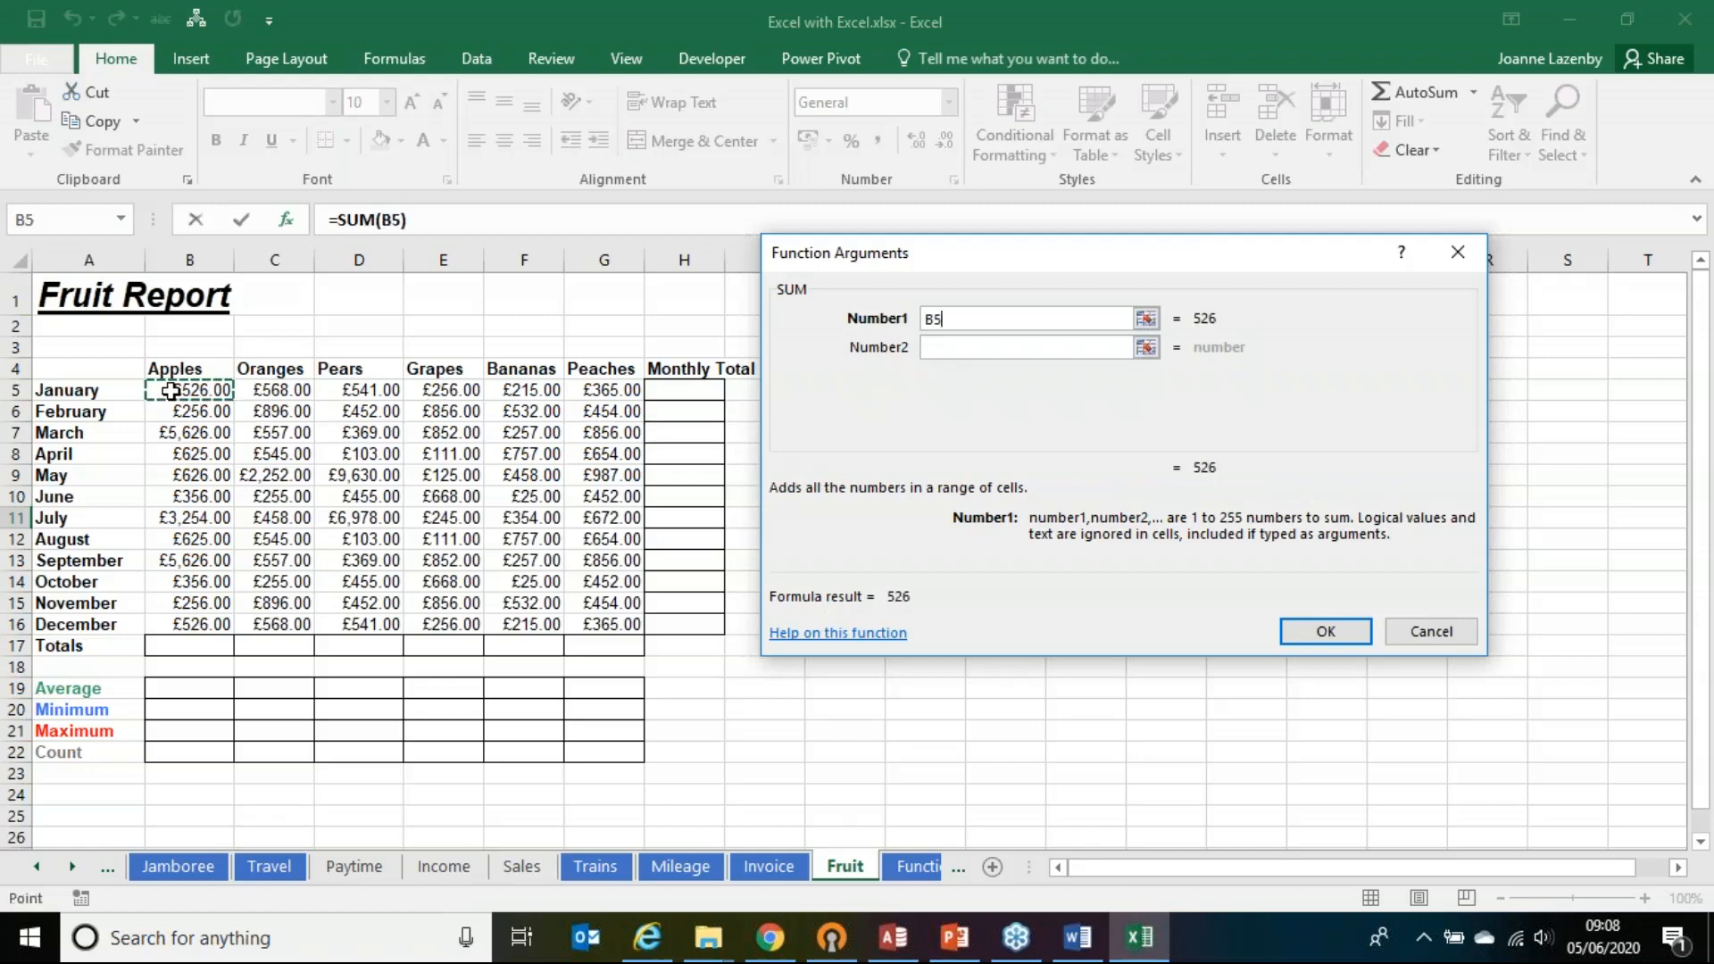
pyautogui.click(962, 348)
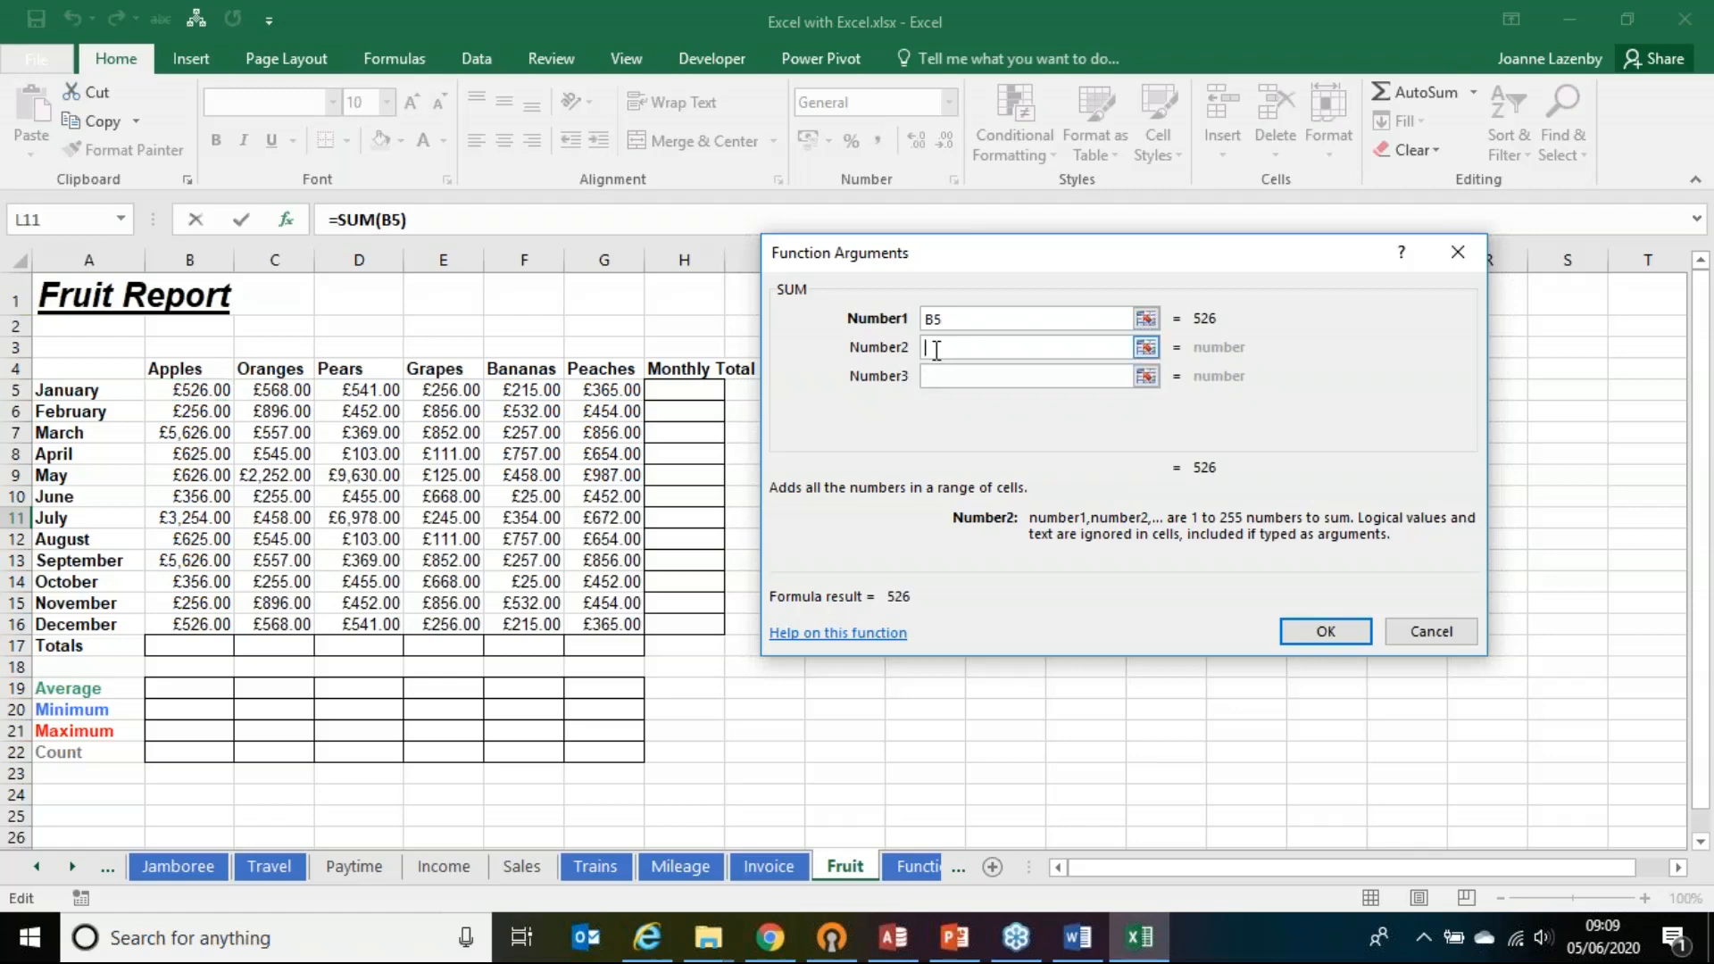
pyautogui.moveTo(367, 391); pyautogui.dragTo(379, 624)
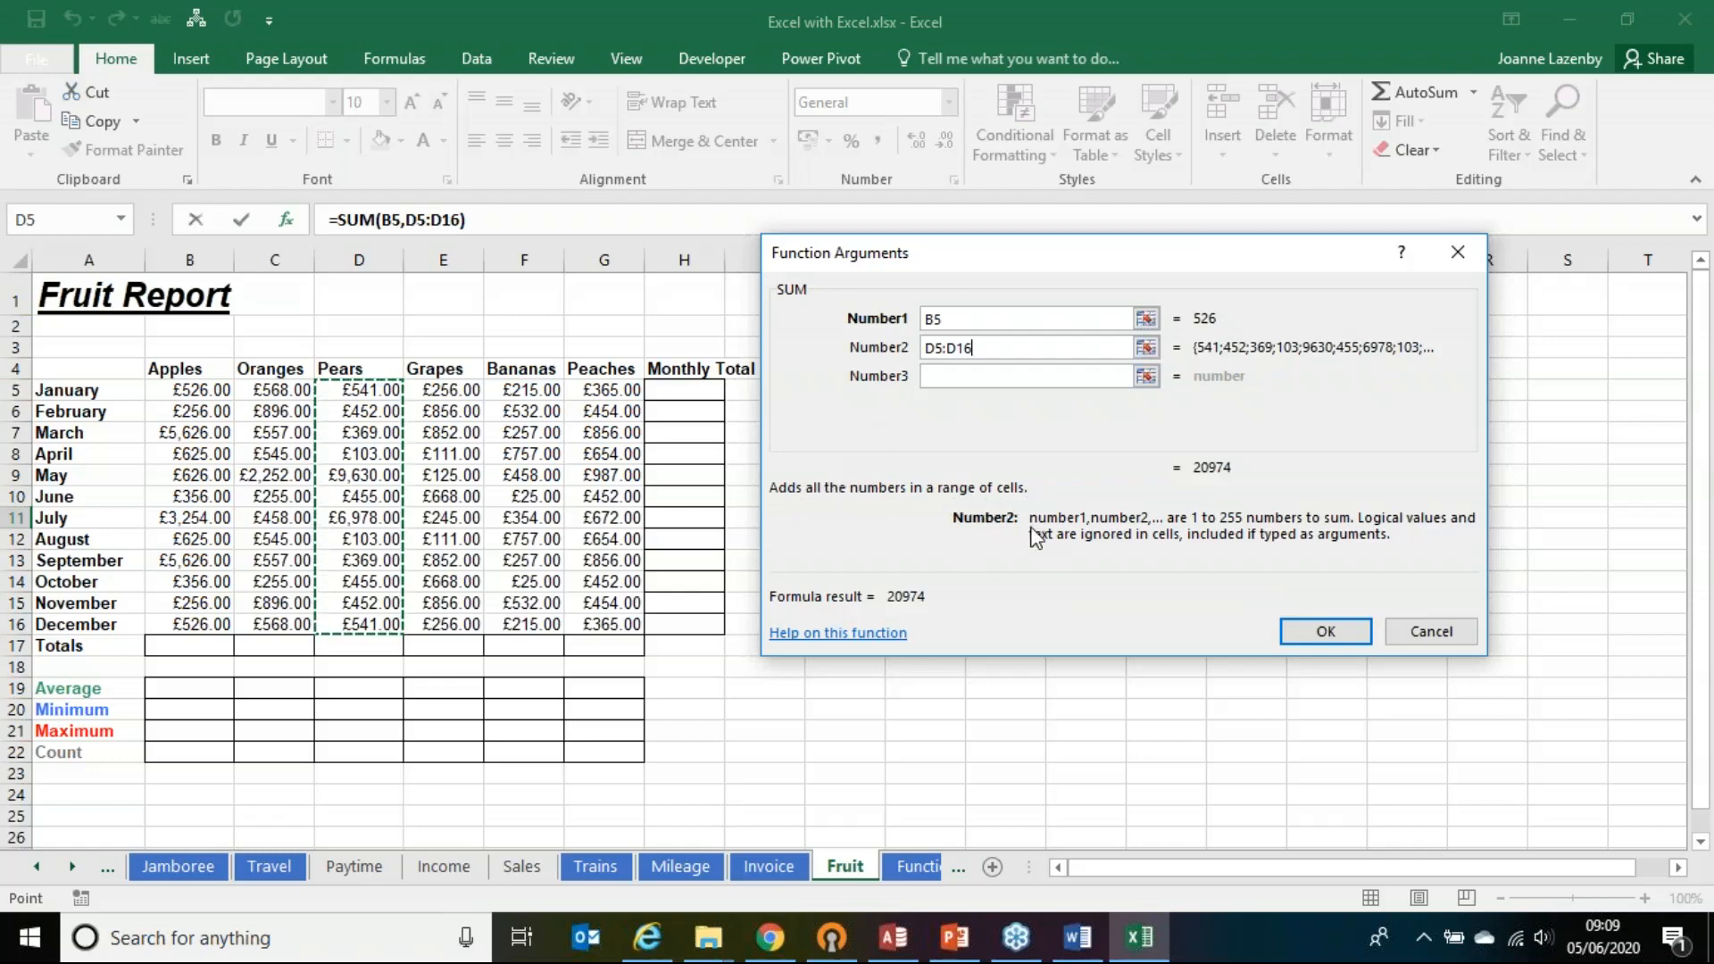
pyautogui.click(935, 376)
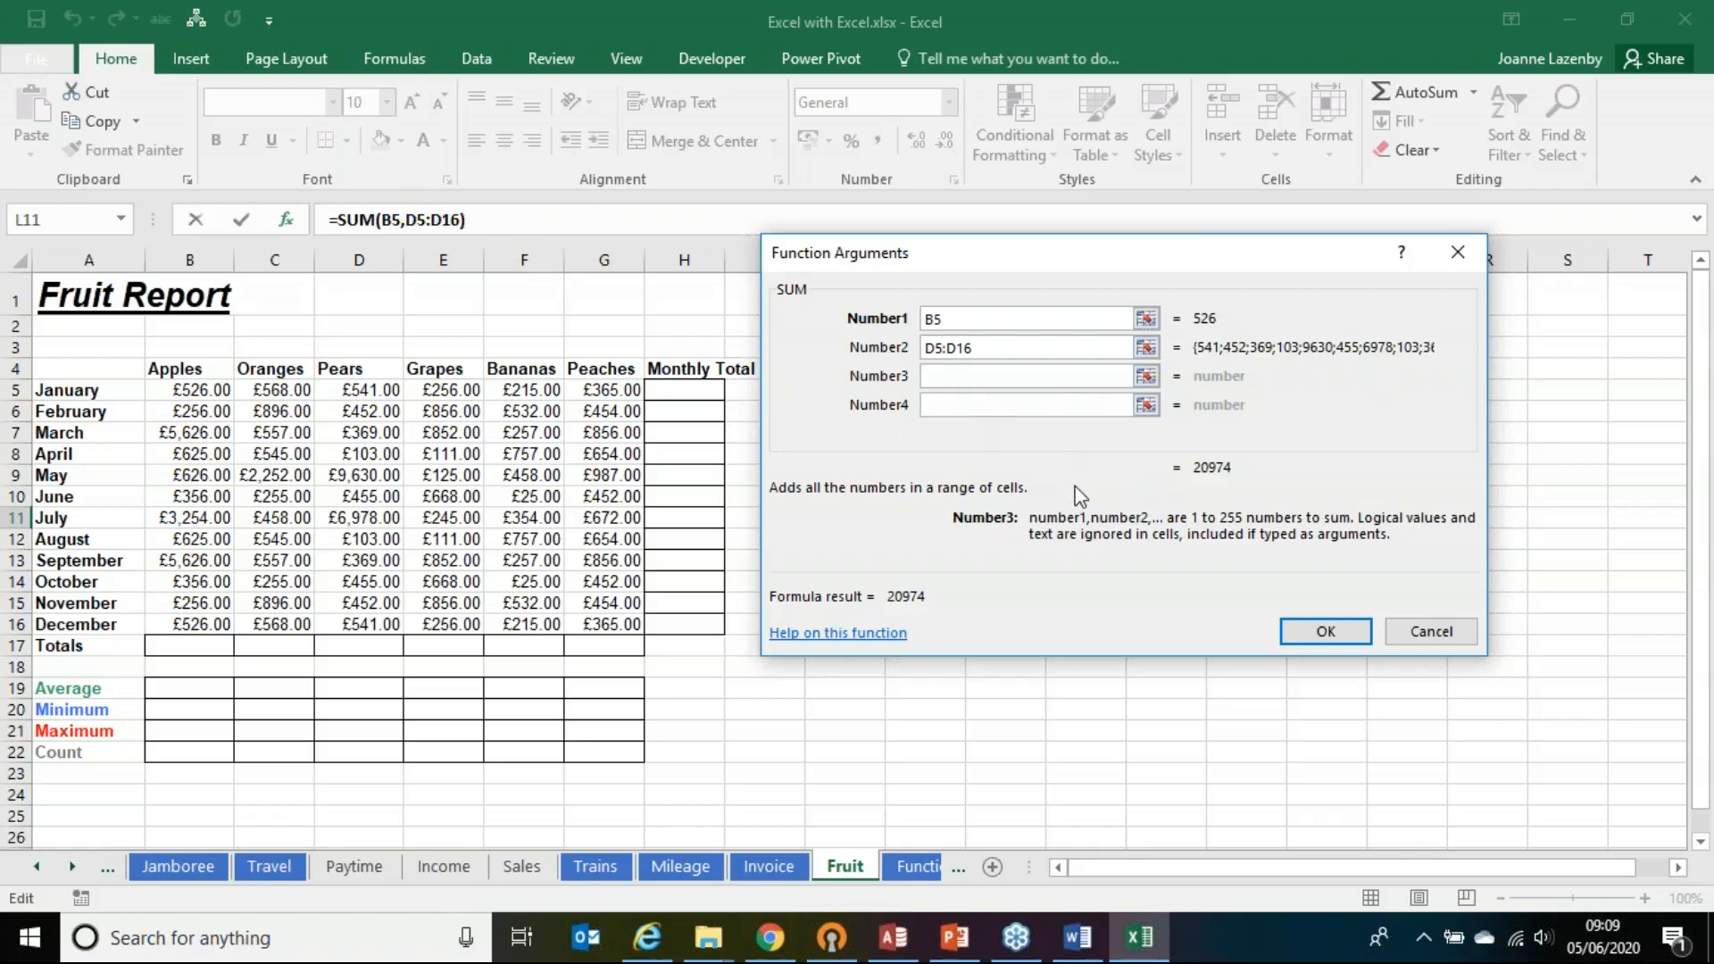
pyautogui.click(1319, 631)
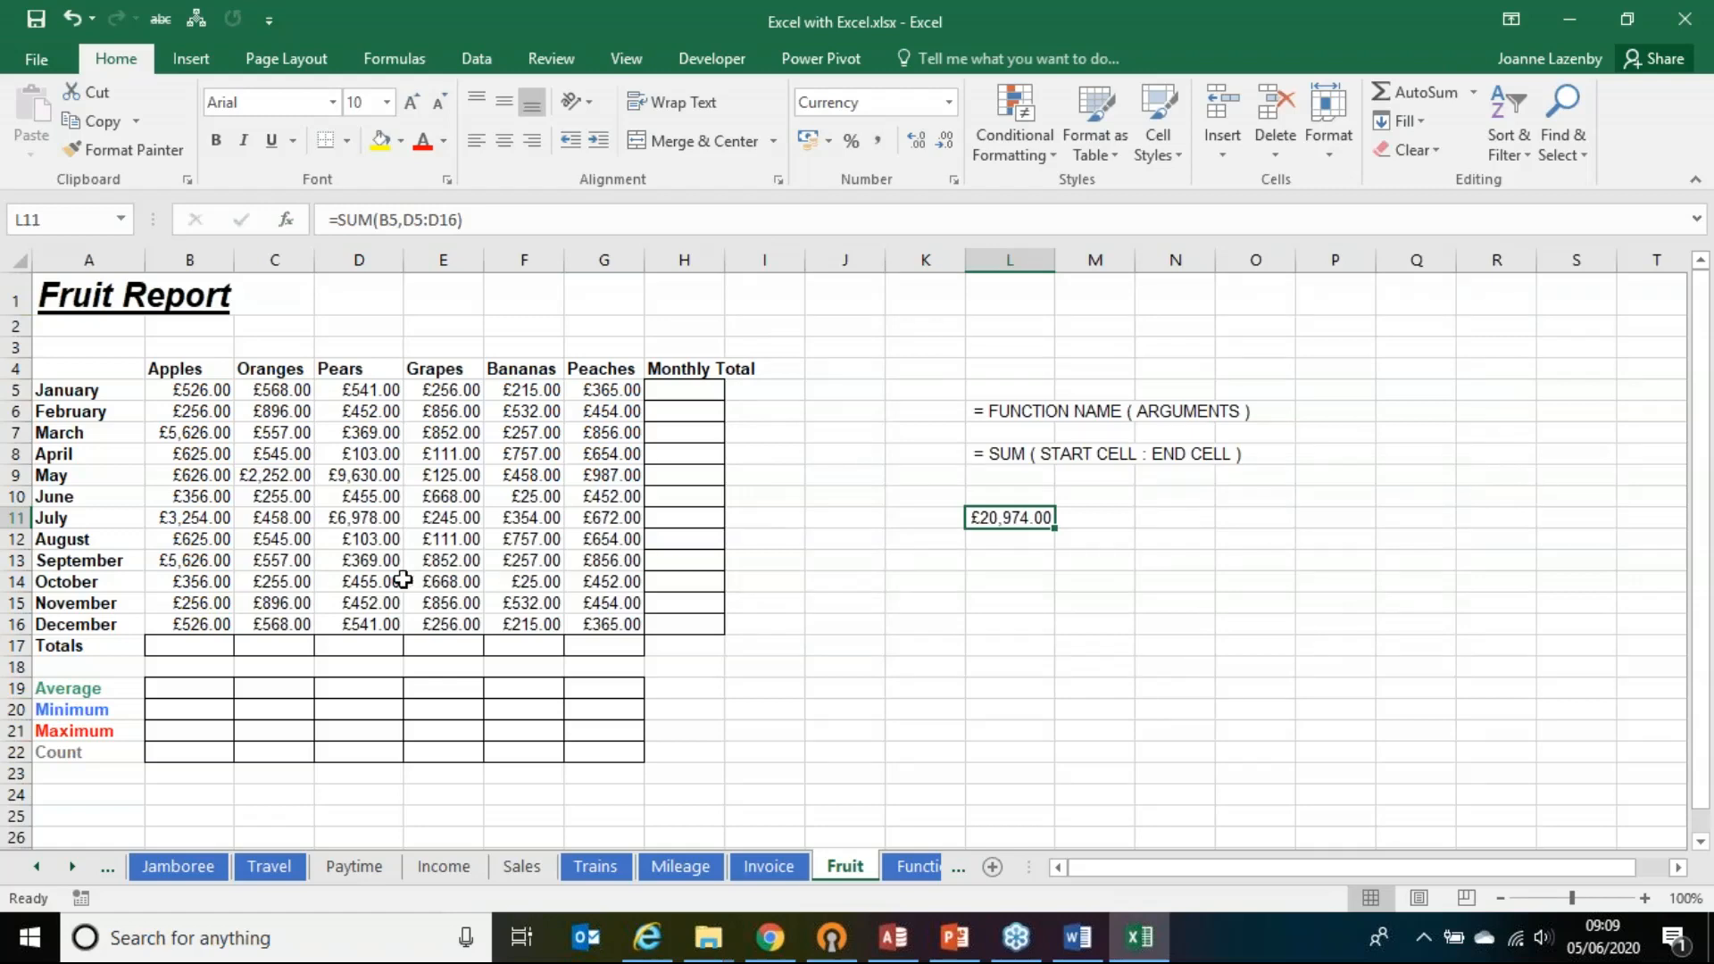
# Step: View the function library categories on the ribbon, including the Engineering functions under More Functions
pyautogui.click(395, 58)
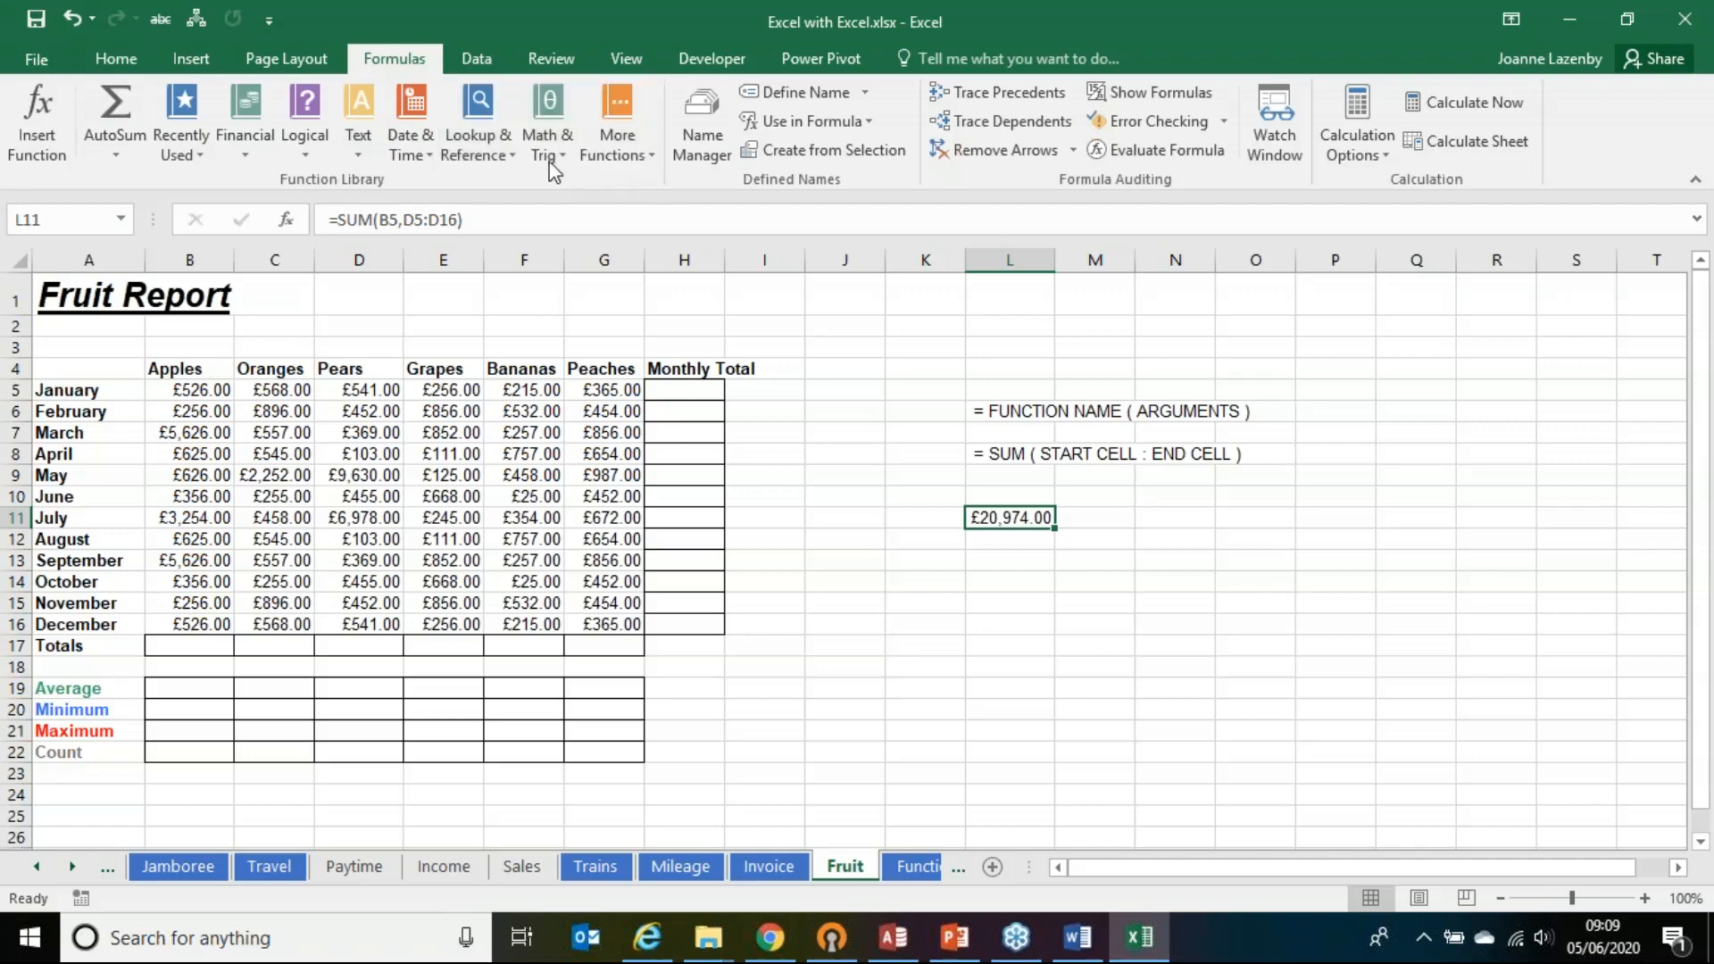
pyautogui.click(624, 148)
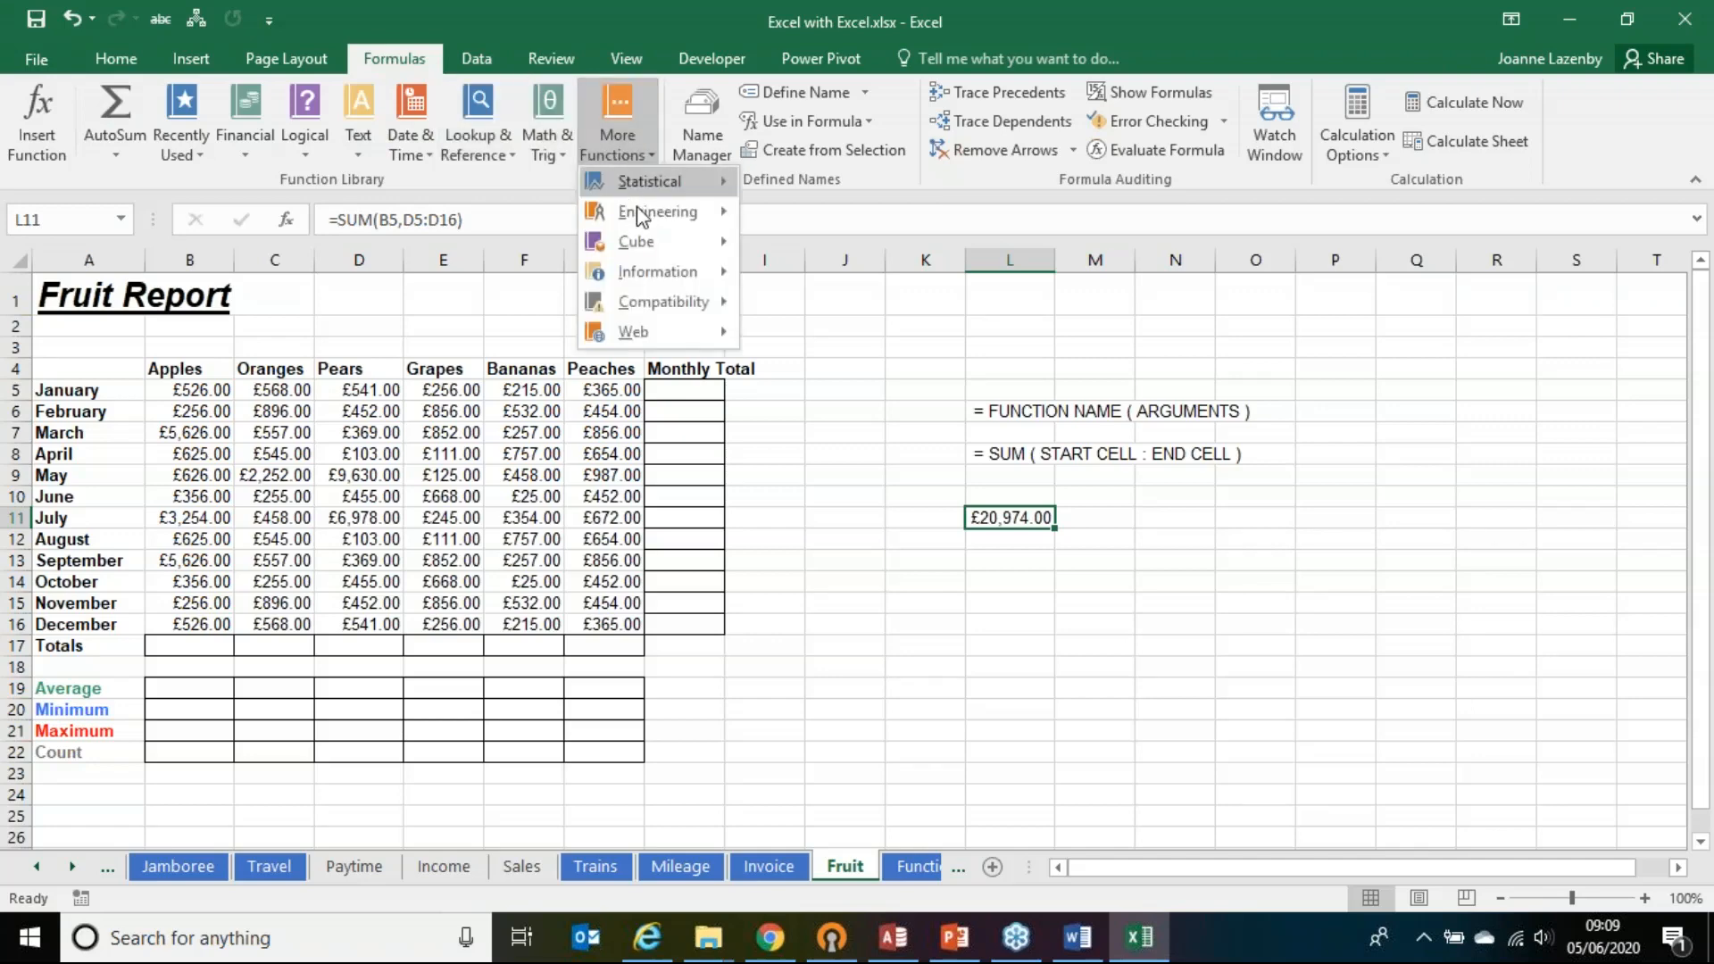
pyautogui.moveTo(643, 225)
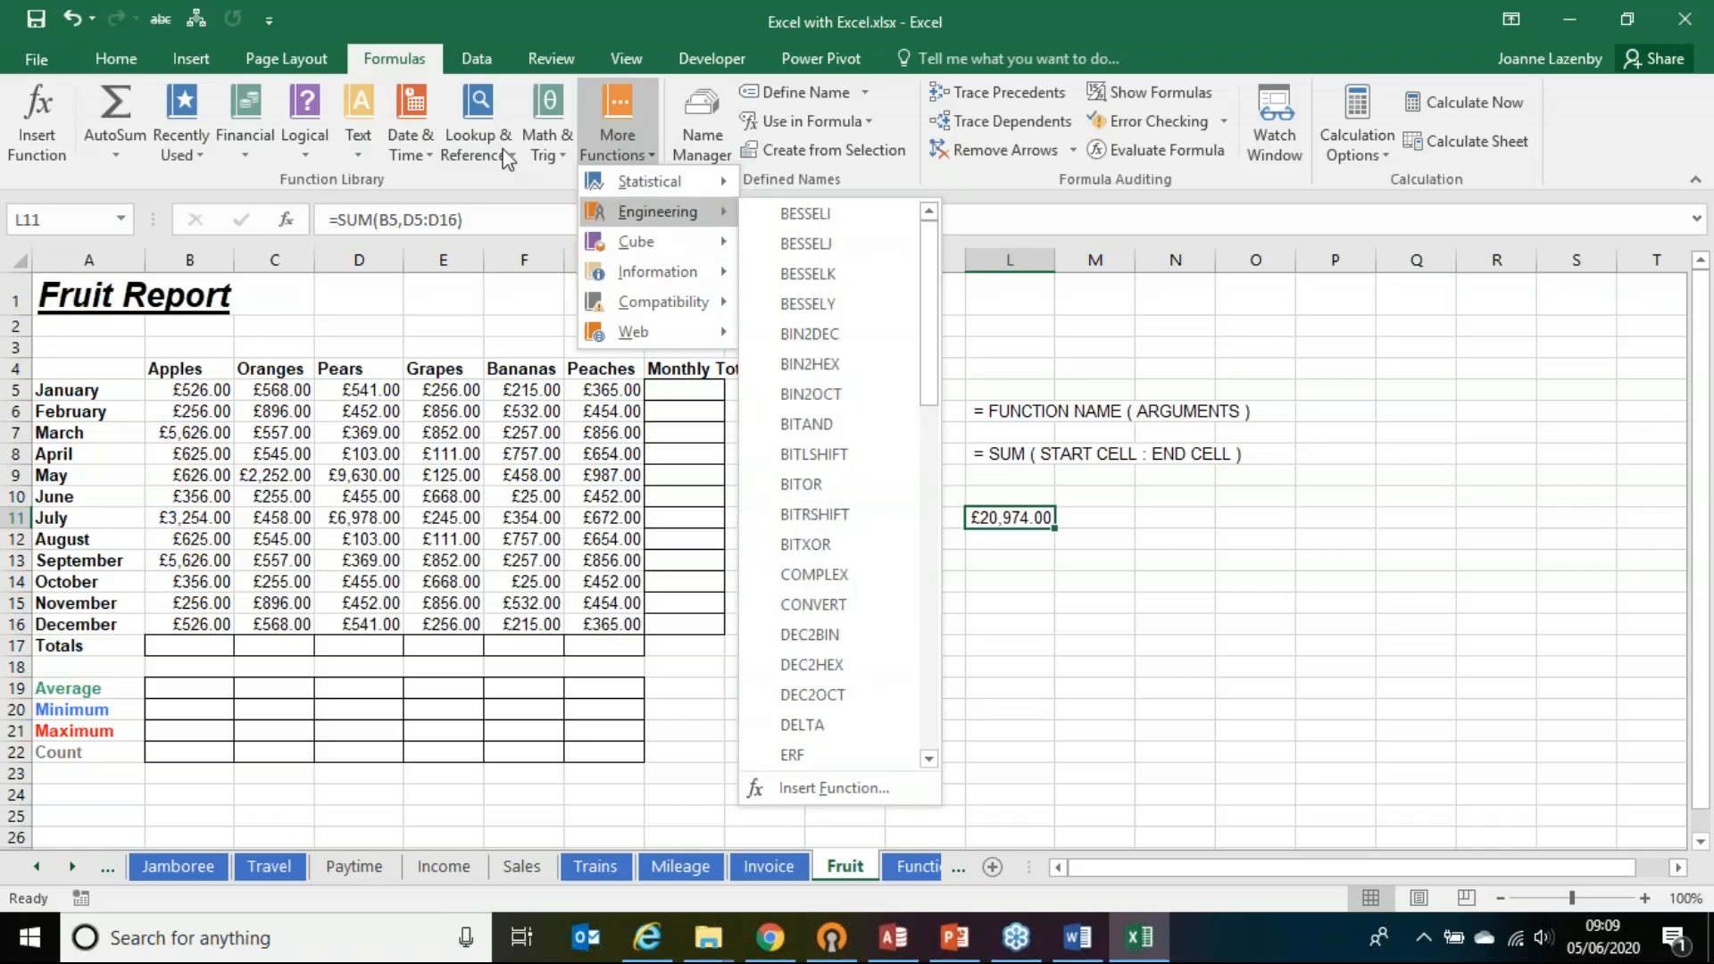
pyautogui.click(625, 109)
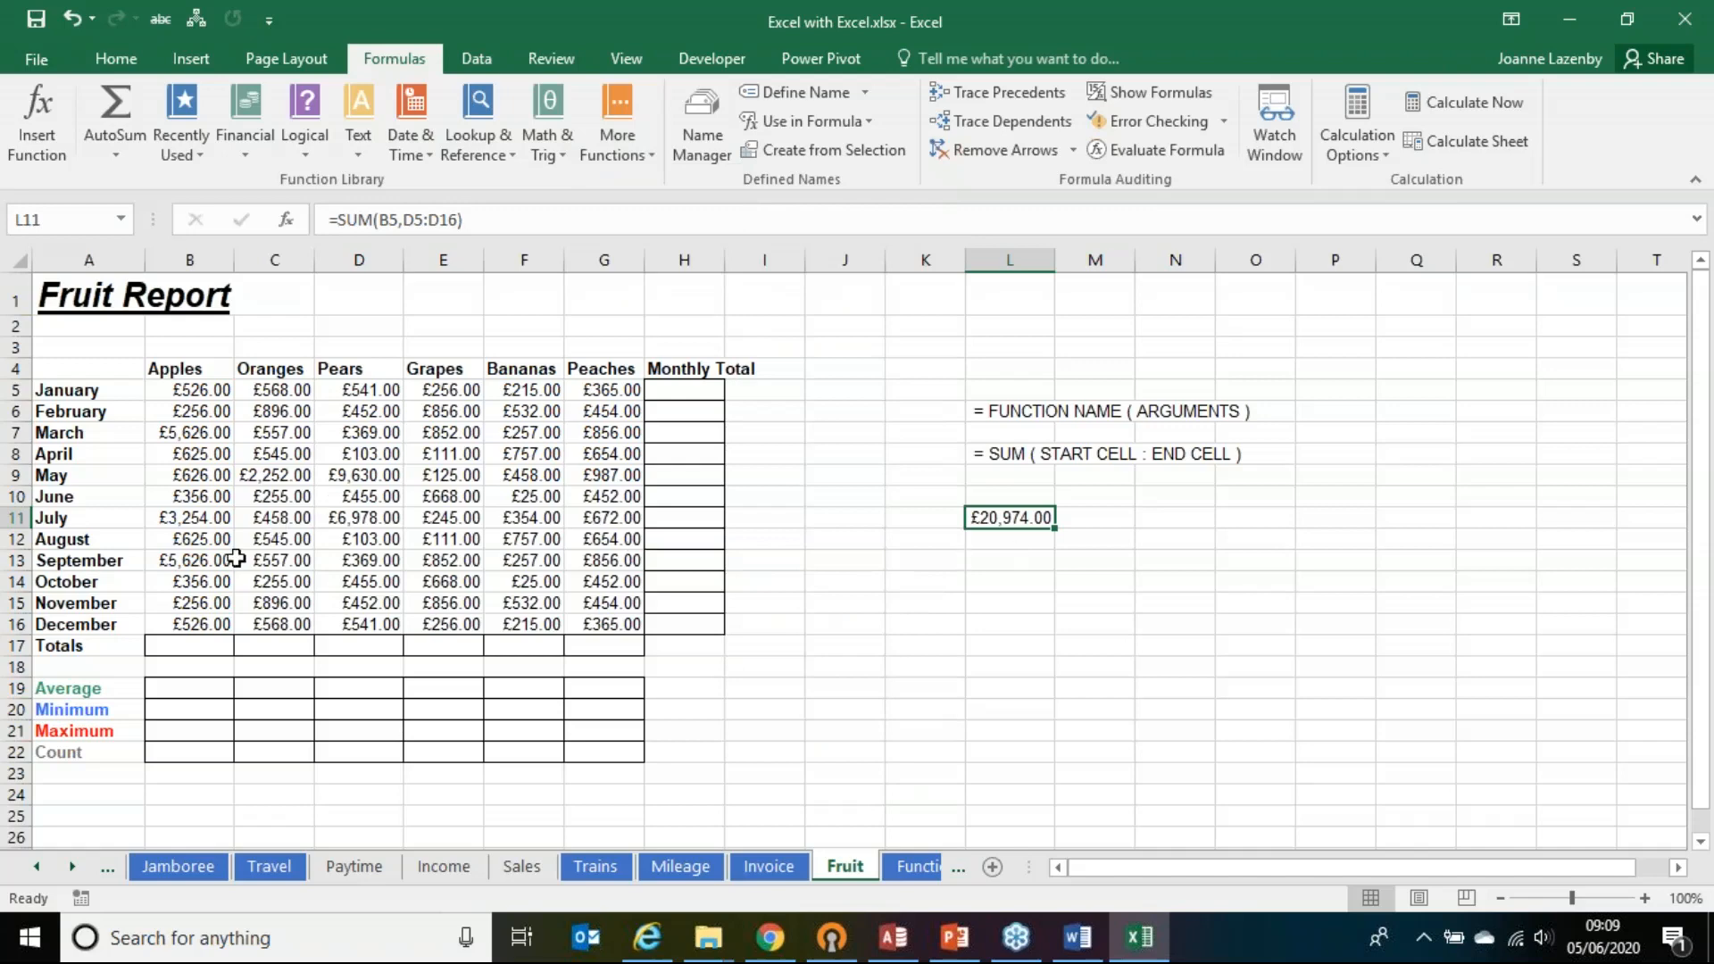
# Step: Start a SUM formula in B17 for the Apples total, picking SUM from the function suggestions and using range B5:B16
pyautogui.click(177, 645)
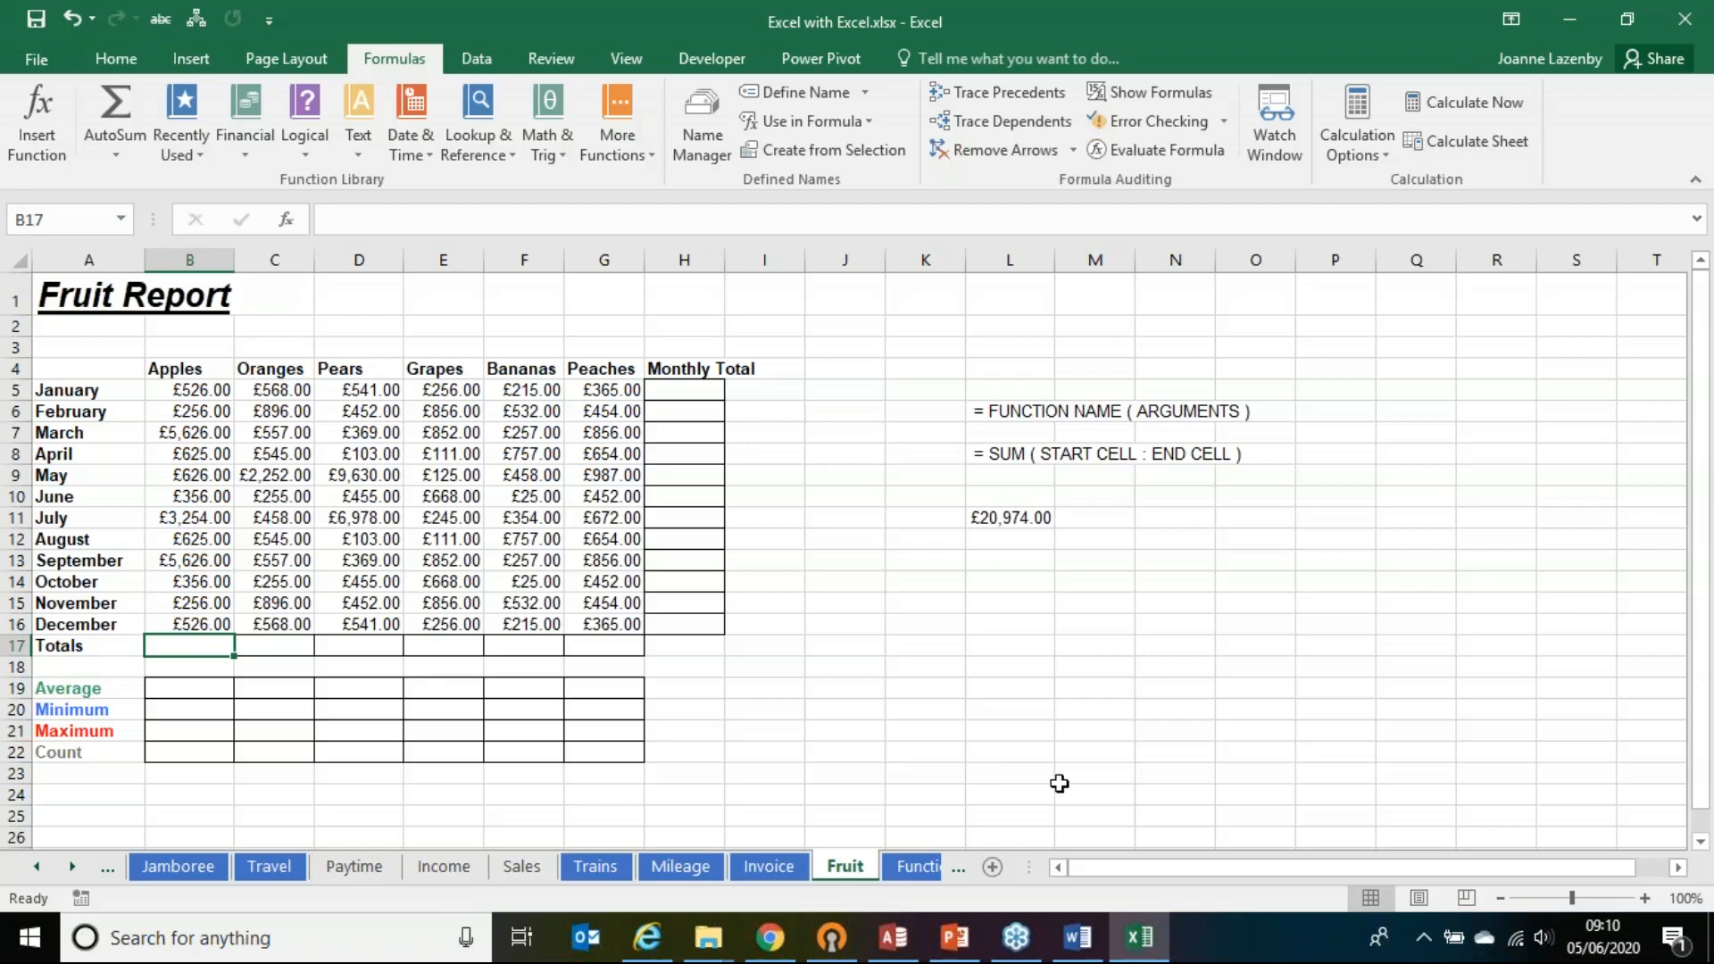
pyautogui.write('=')
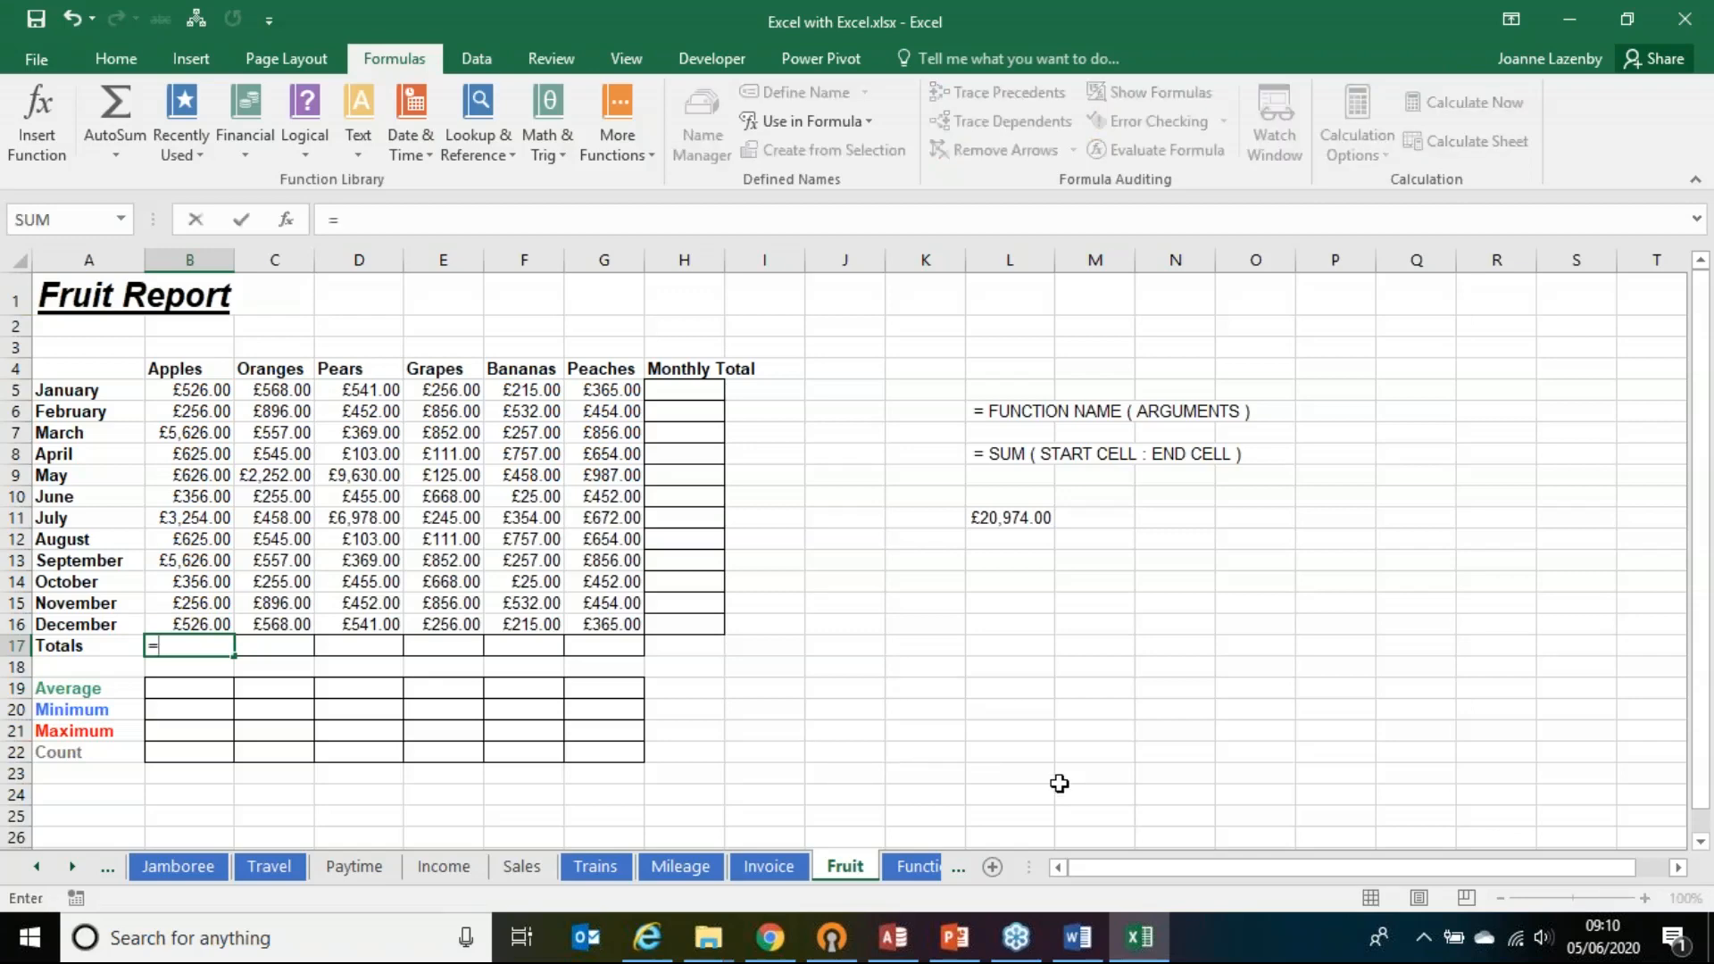
pyautogui.write('S')
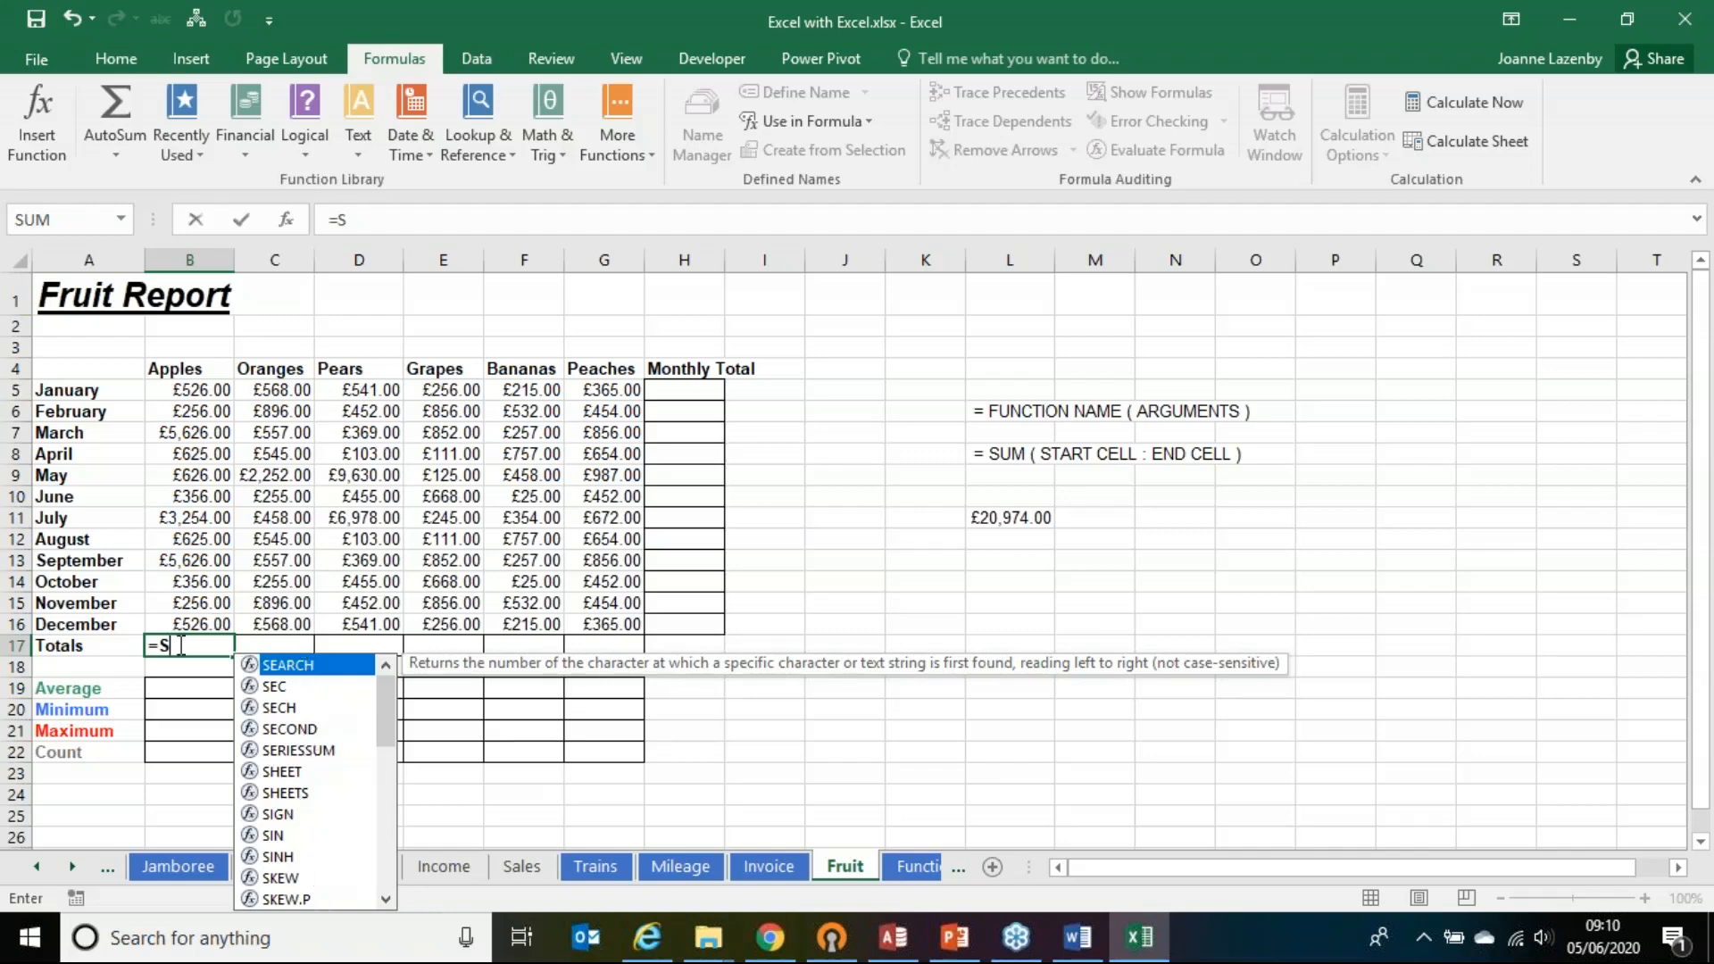
pyautogui.write('U')
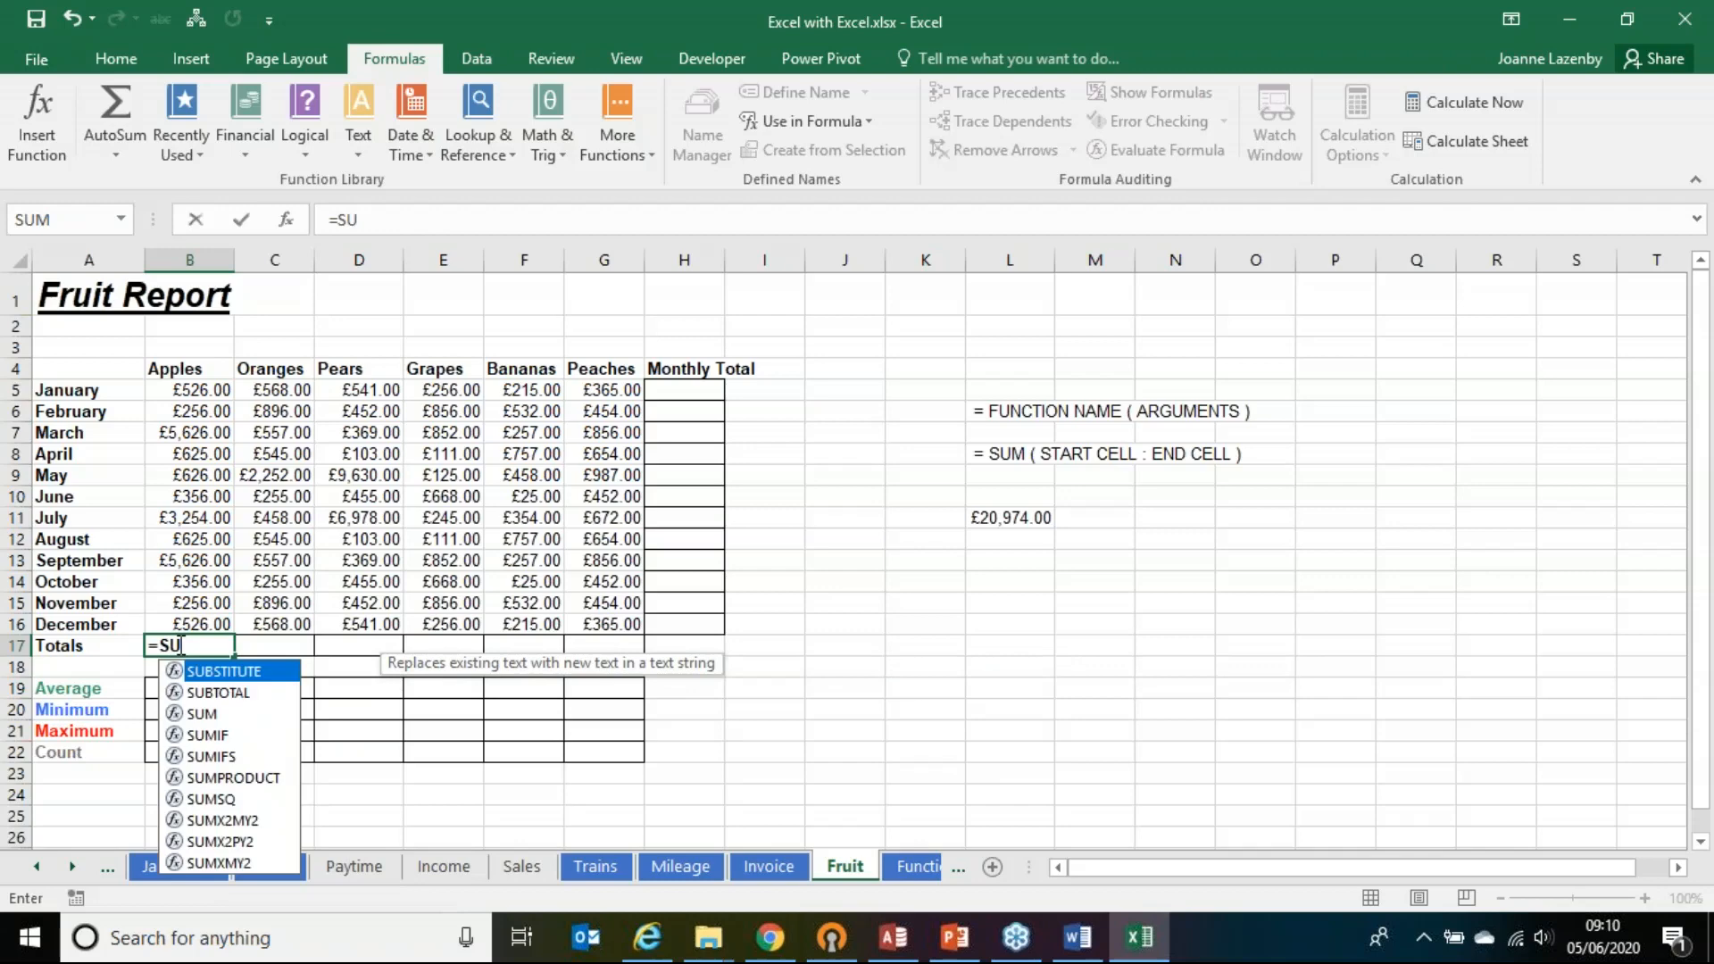
pyautogui.click(212, 714)
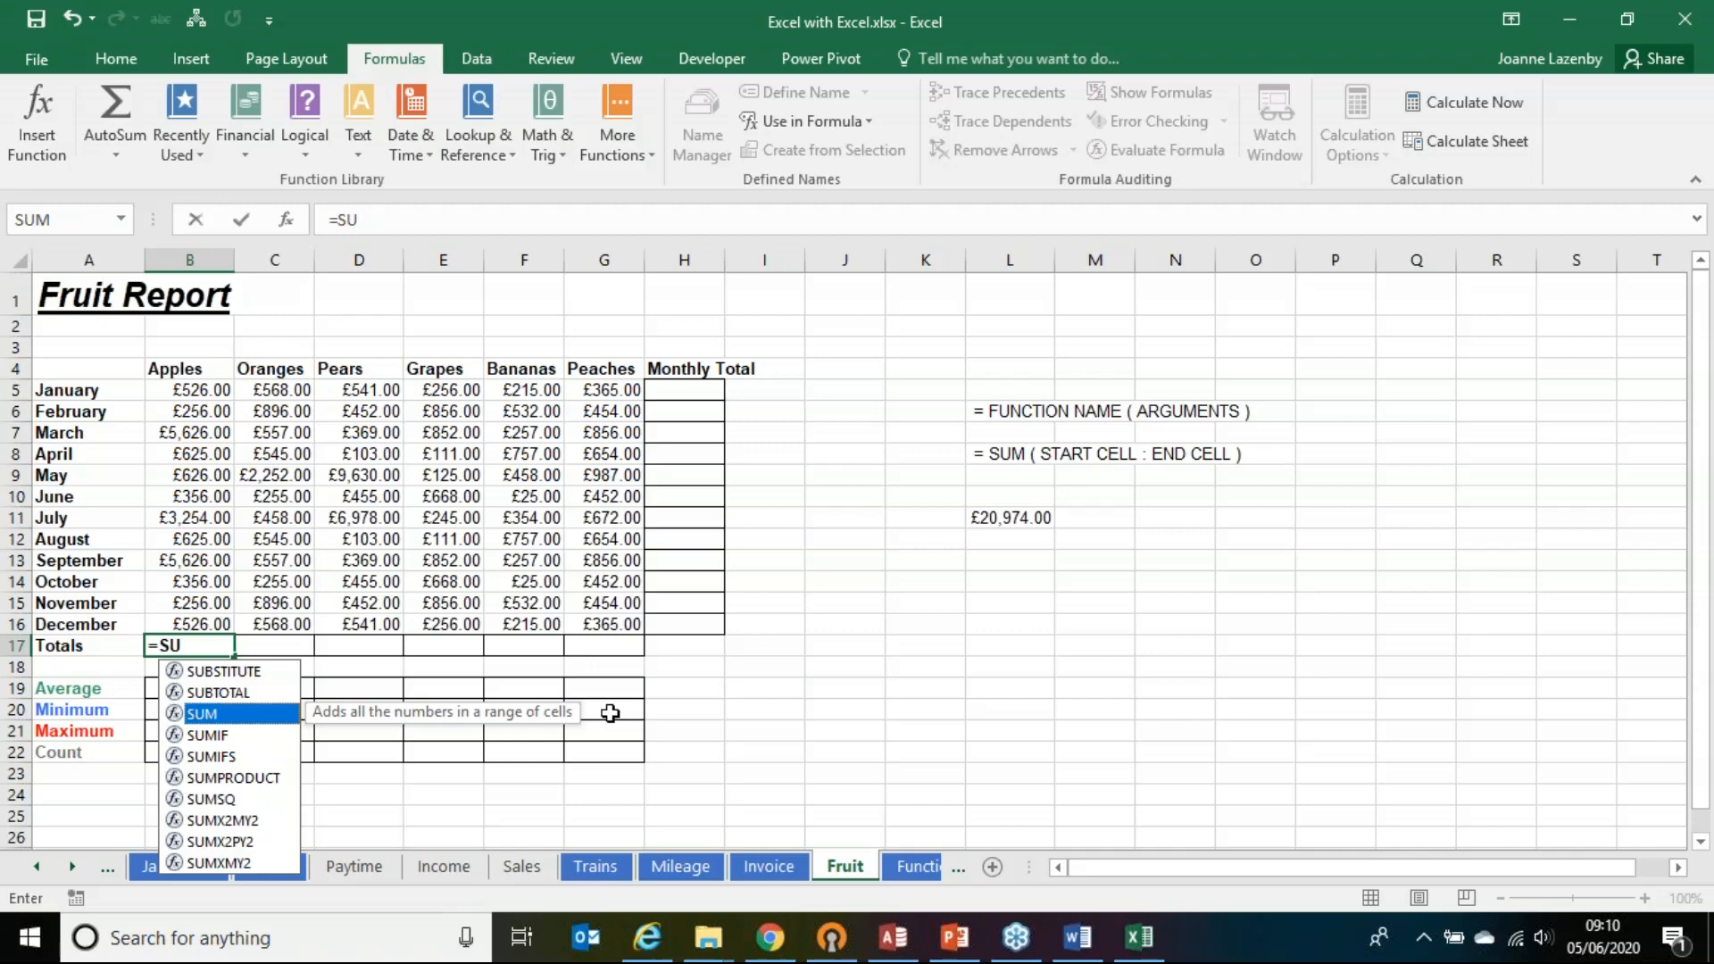
pyautogui.doubleClick(235, 715)
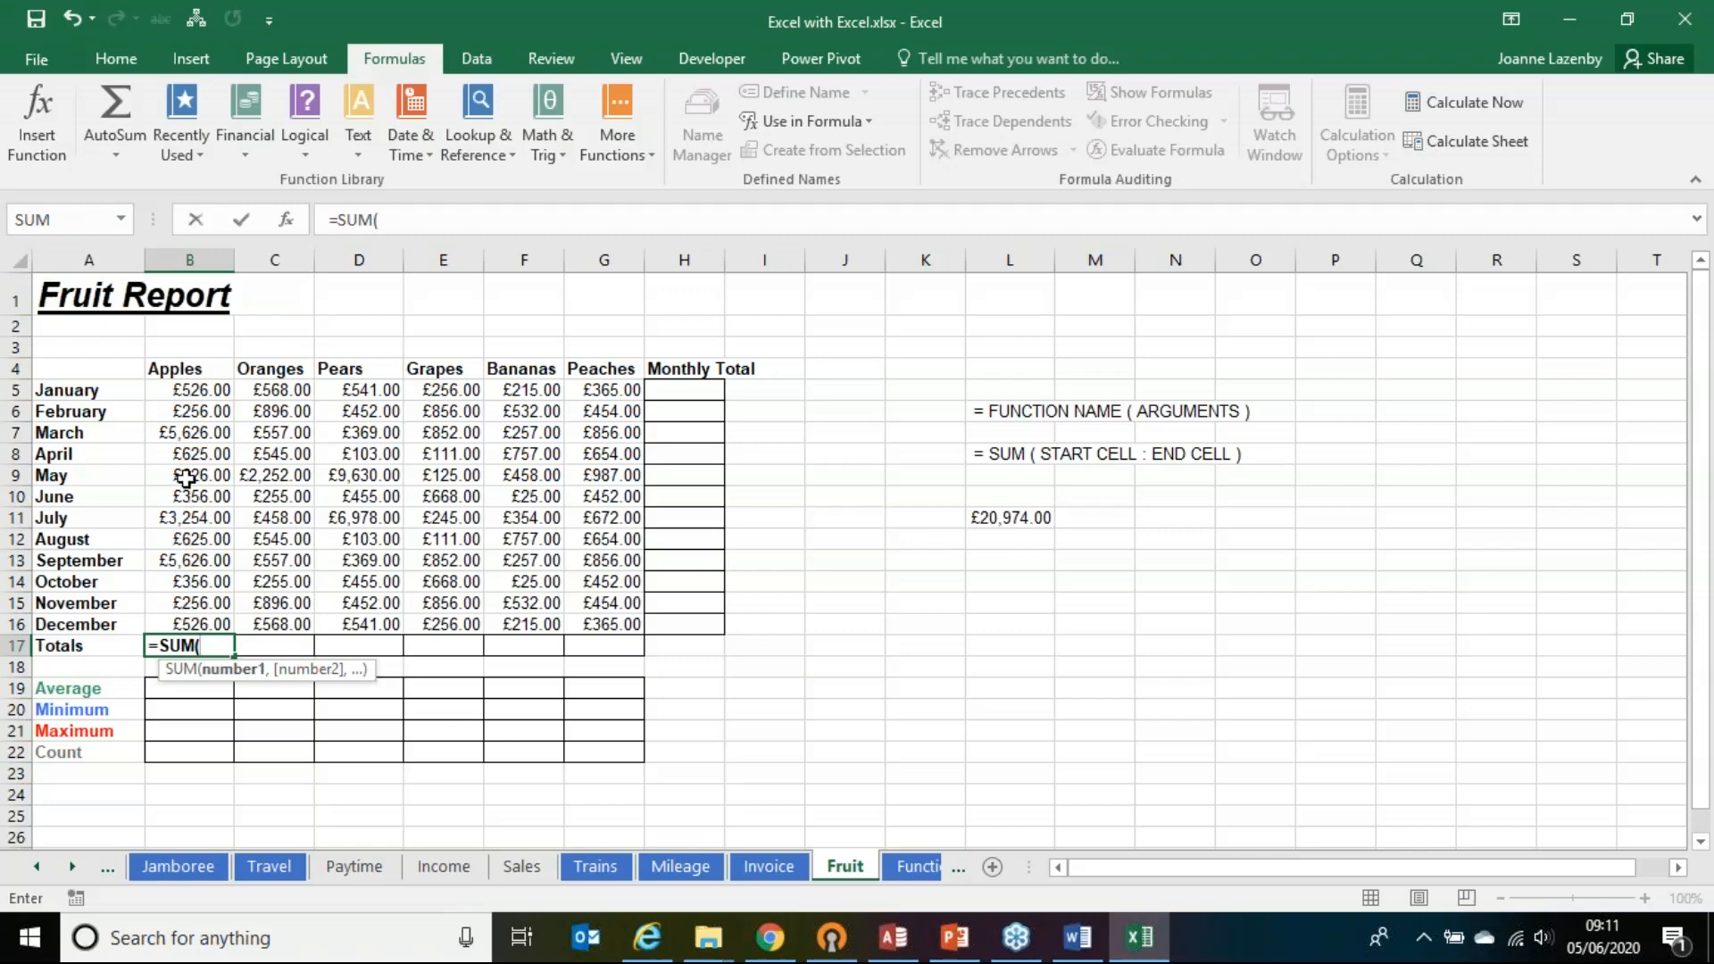
pyautogui.moveTo(161, 390); pyautogui.dragTo(188, 624)
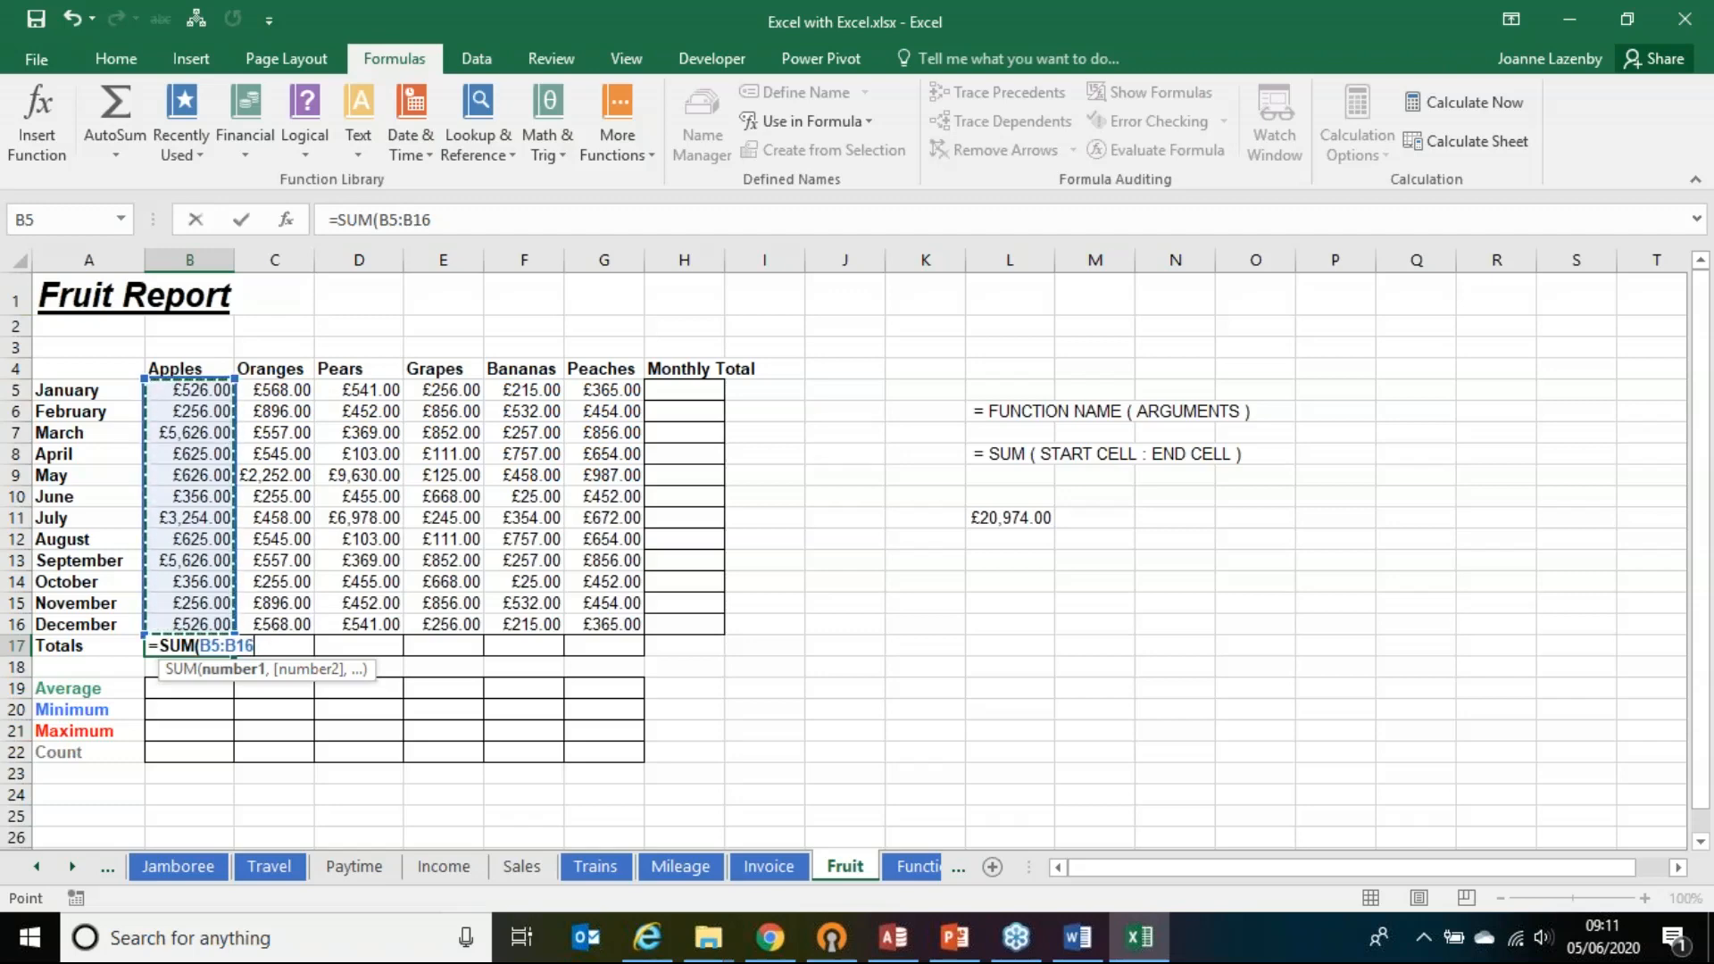
# Step: Shrink the formula's range in B17 to B9:B16, extend it back to B5:B16, and complete the Apples total
pyautogui.moveTo(234, 379); pyautogui.dragTo(221, 460)
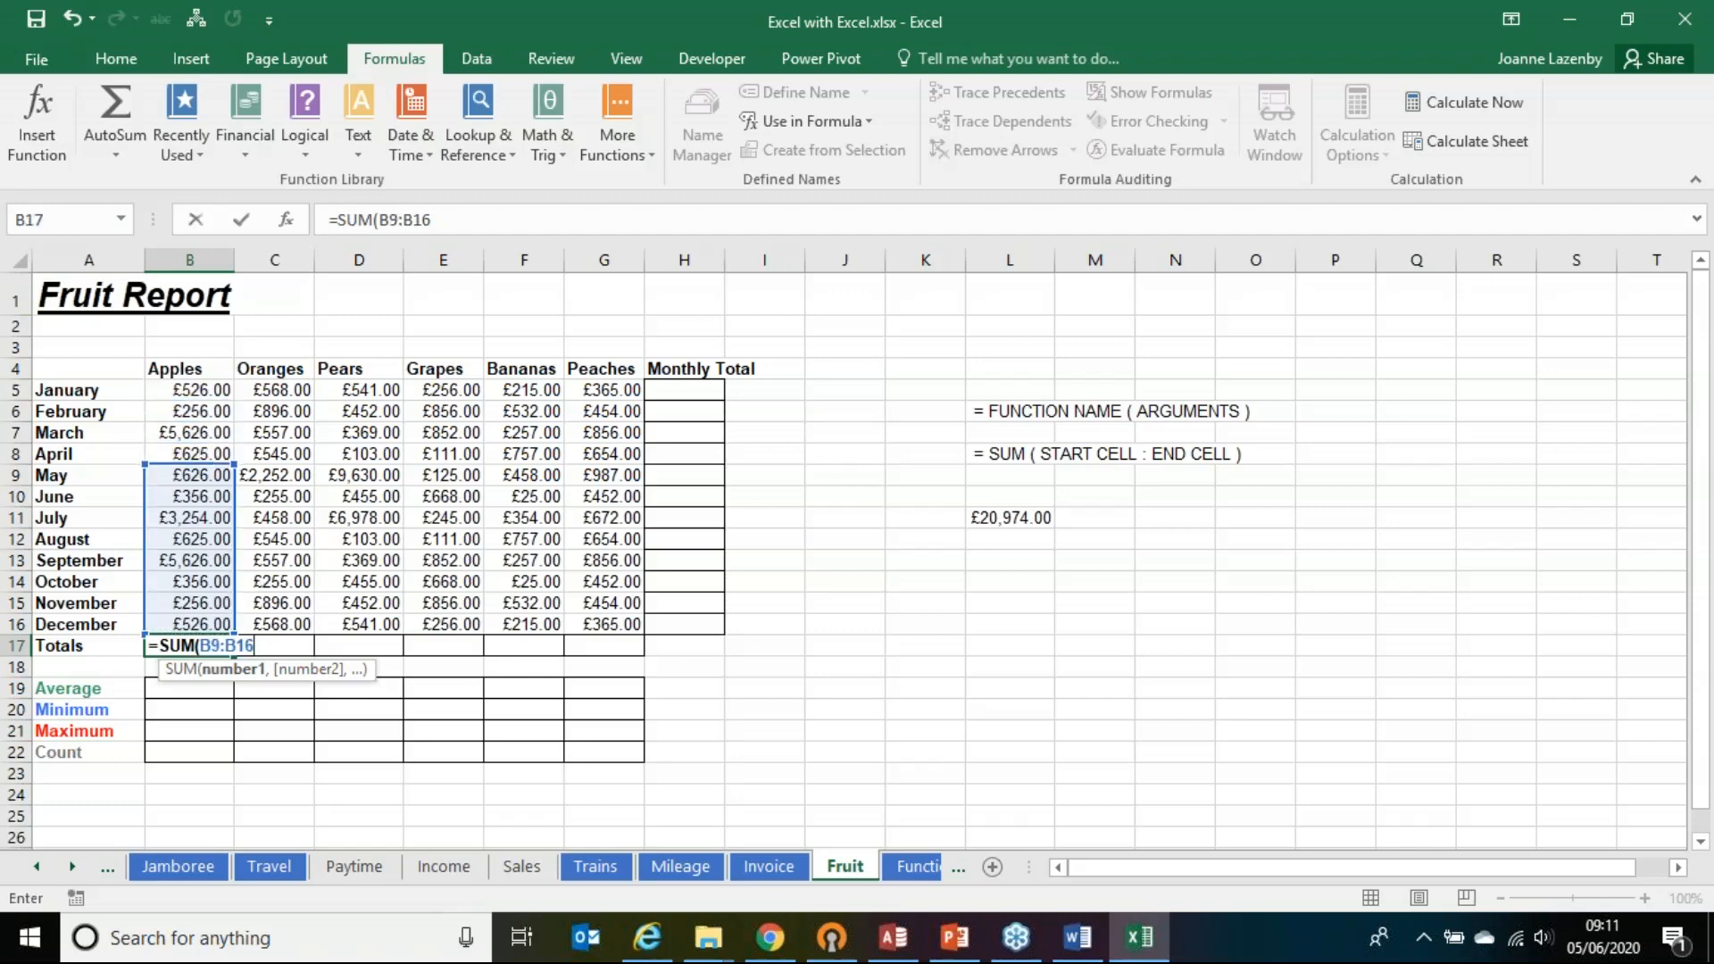
pyautogui.click(241, 455)
pyautogui.doubleClick(208, 646)
pyautogui.moveTo(235, 463); pyautogui.dragTo(217, 368)
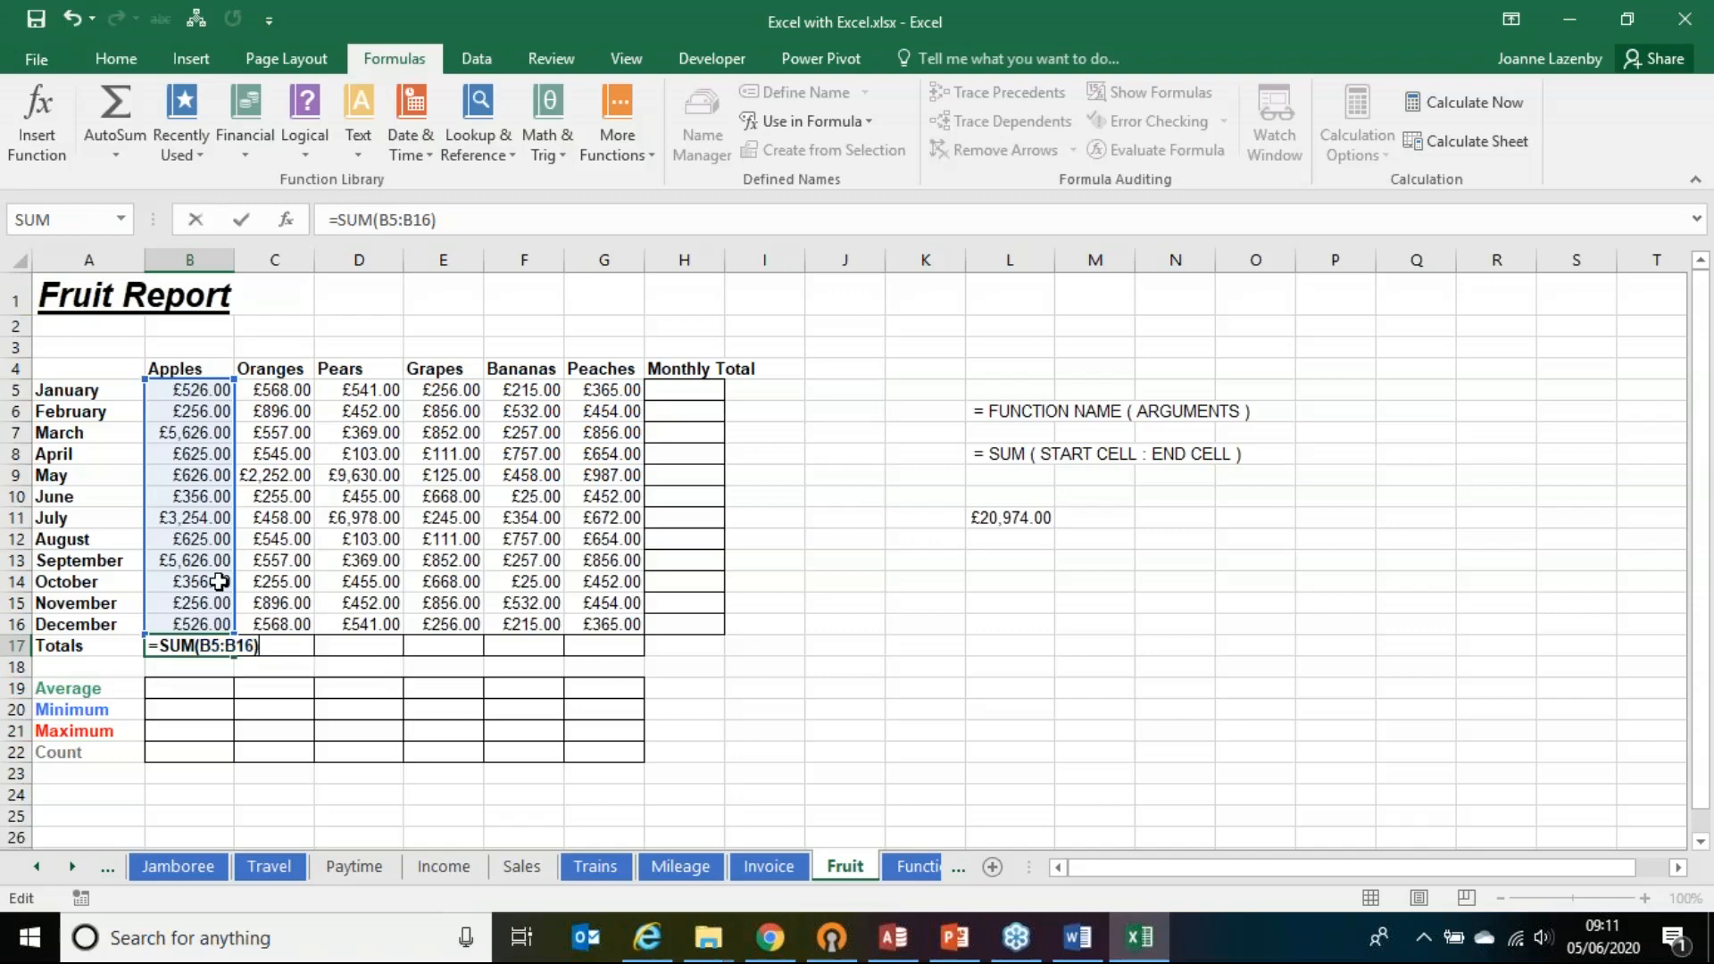
pyautogui.press('Return')
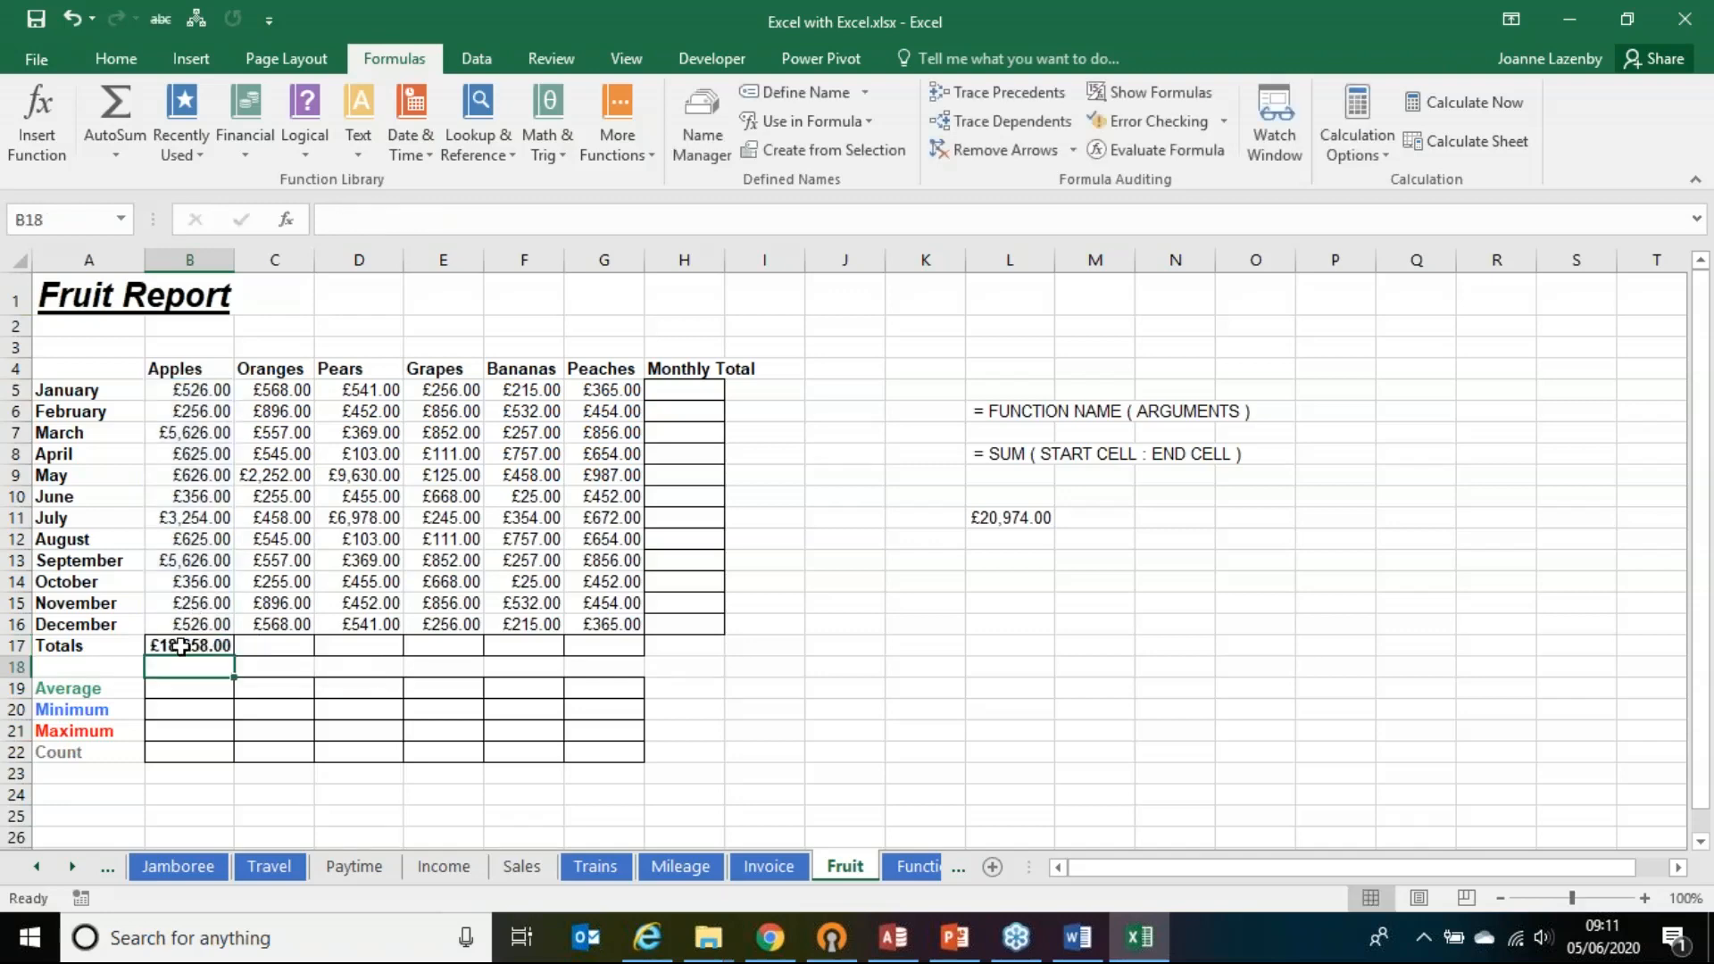
# Step: Total the Oranges column in C17 with AutoSum over C5:C16
pyautogui.click(277, 646)
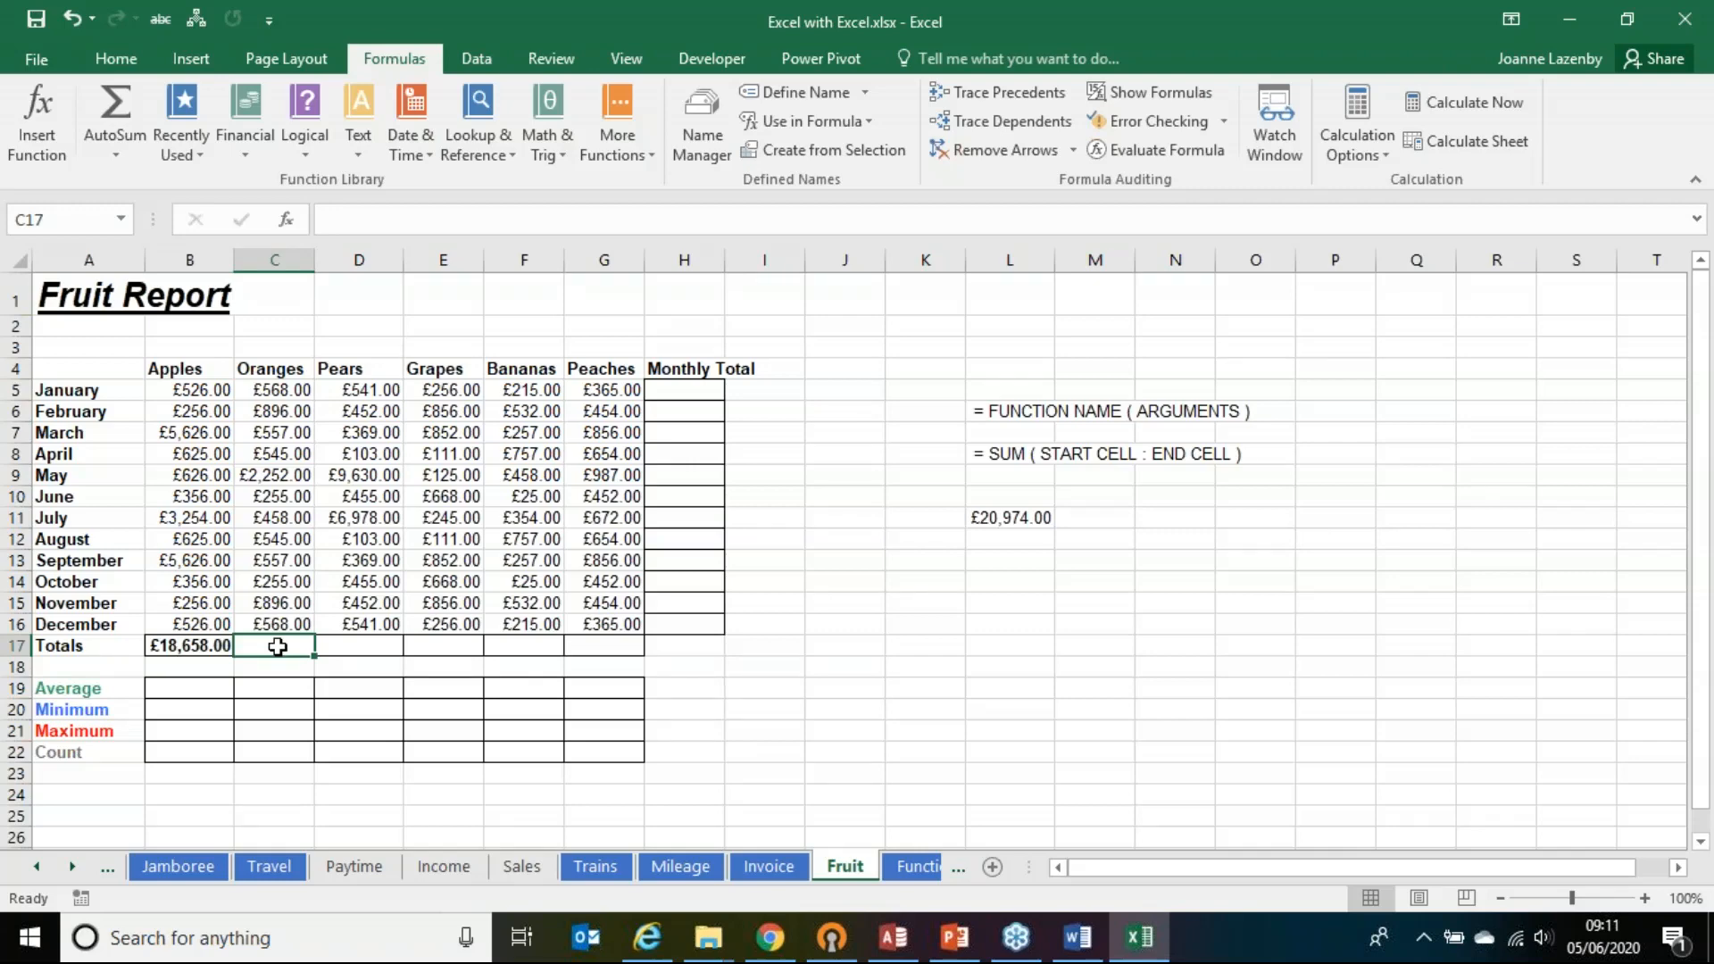
pyautogui.click(120, 55)
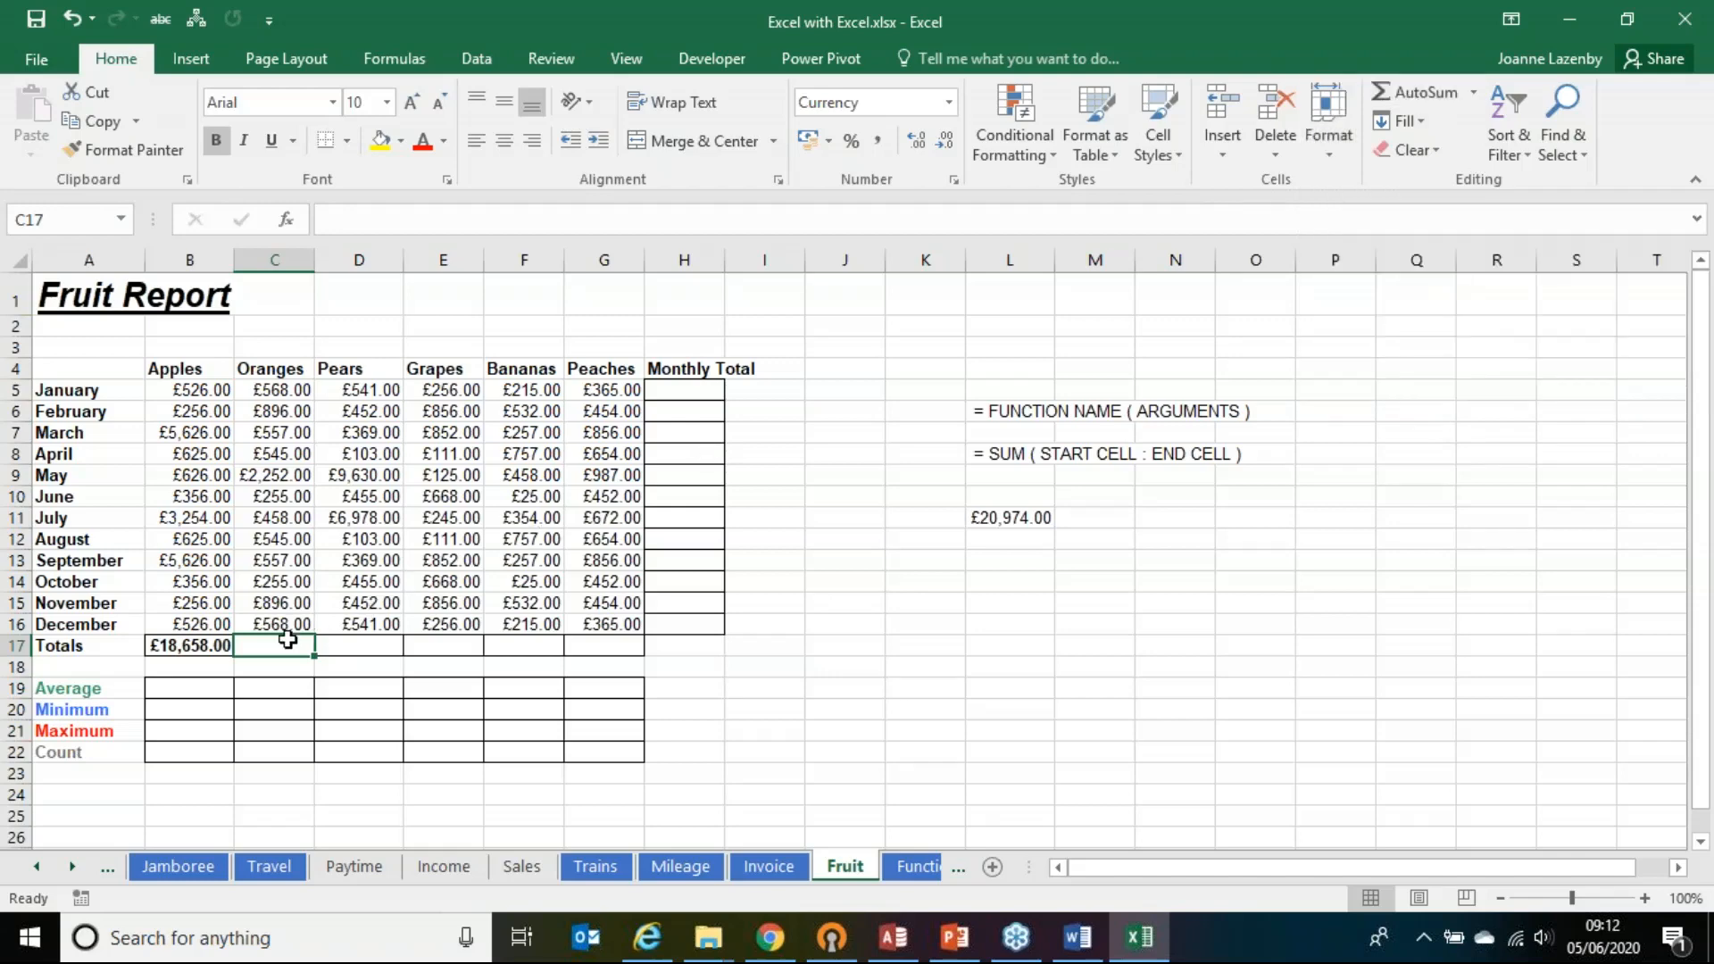
pyautogui.click(1414, 93)
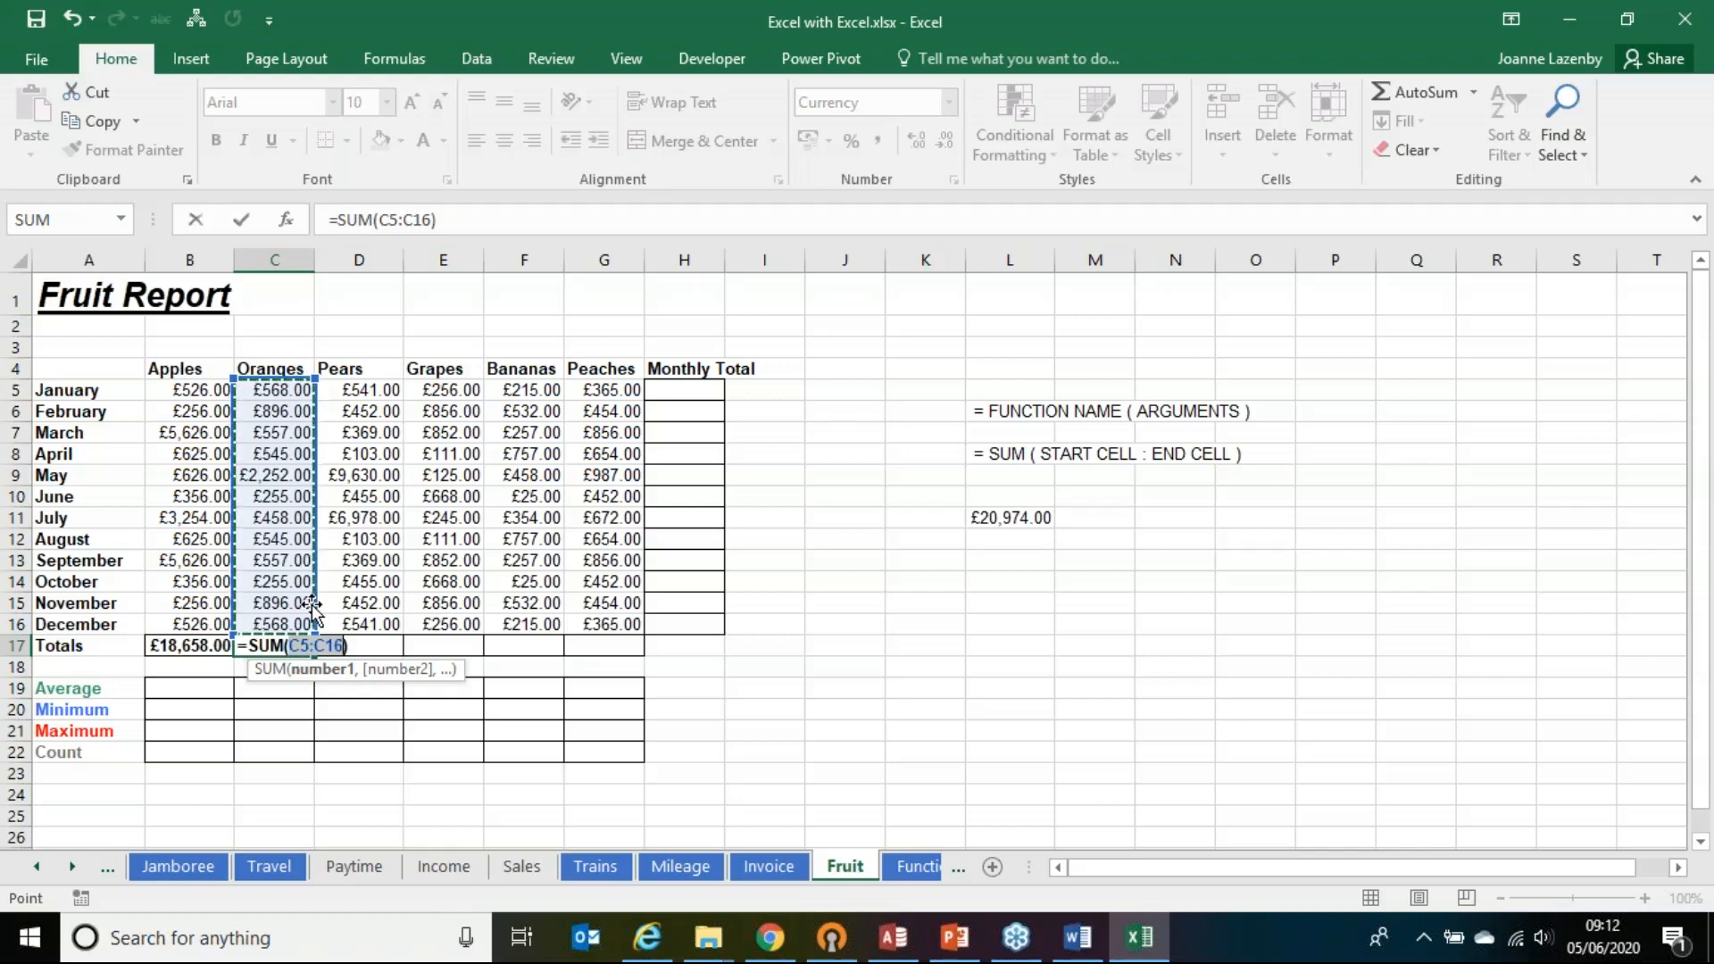
pyautogui.press('Return')
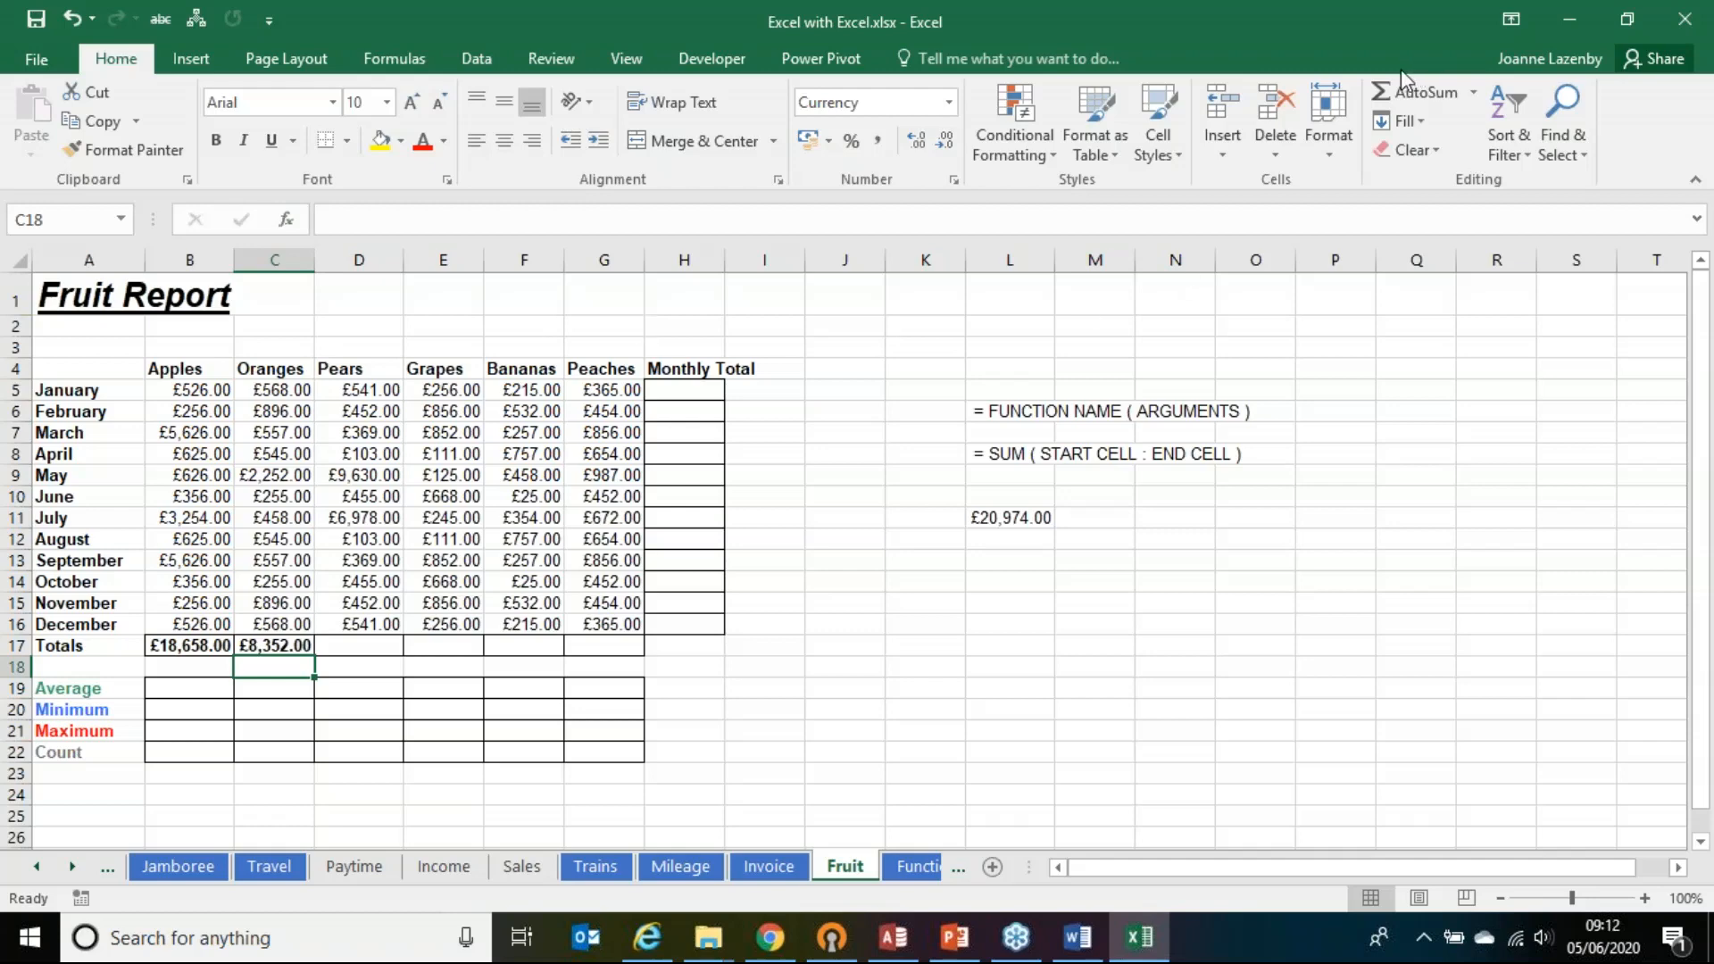
# Step: Check the formula in C17 and fill it across to G17 for the remaining fruit totals
pyautogui.doubleClick(270, 645)
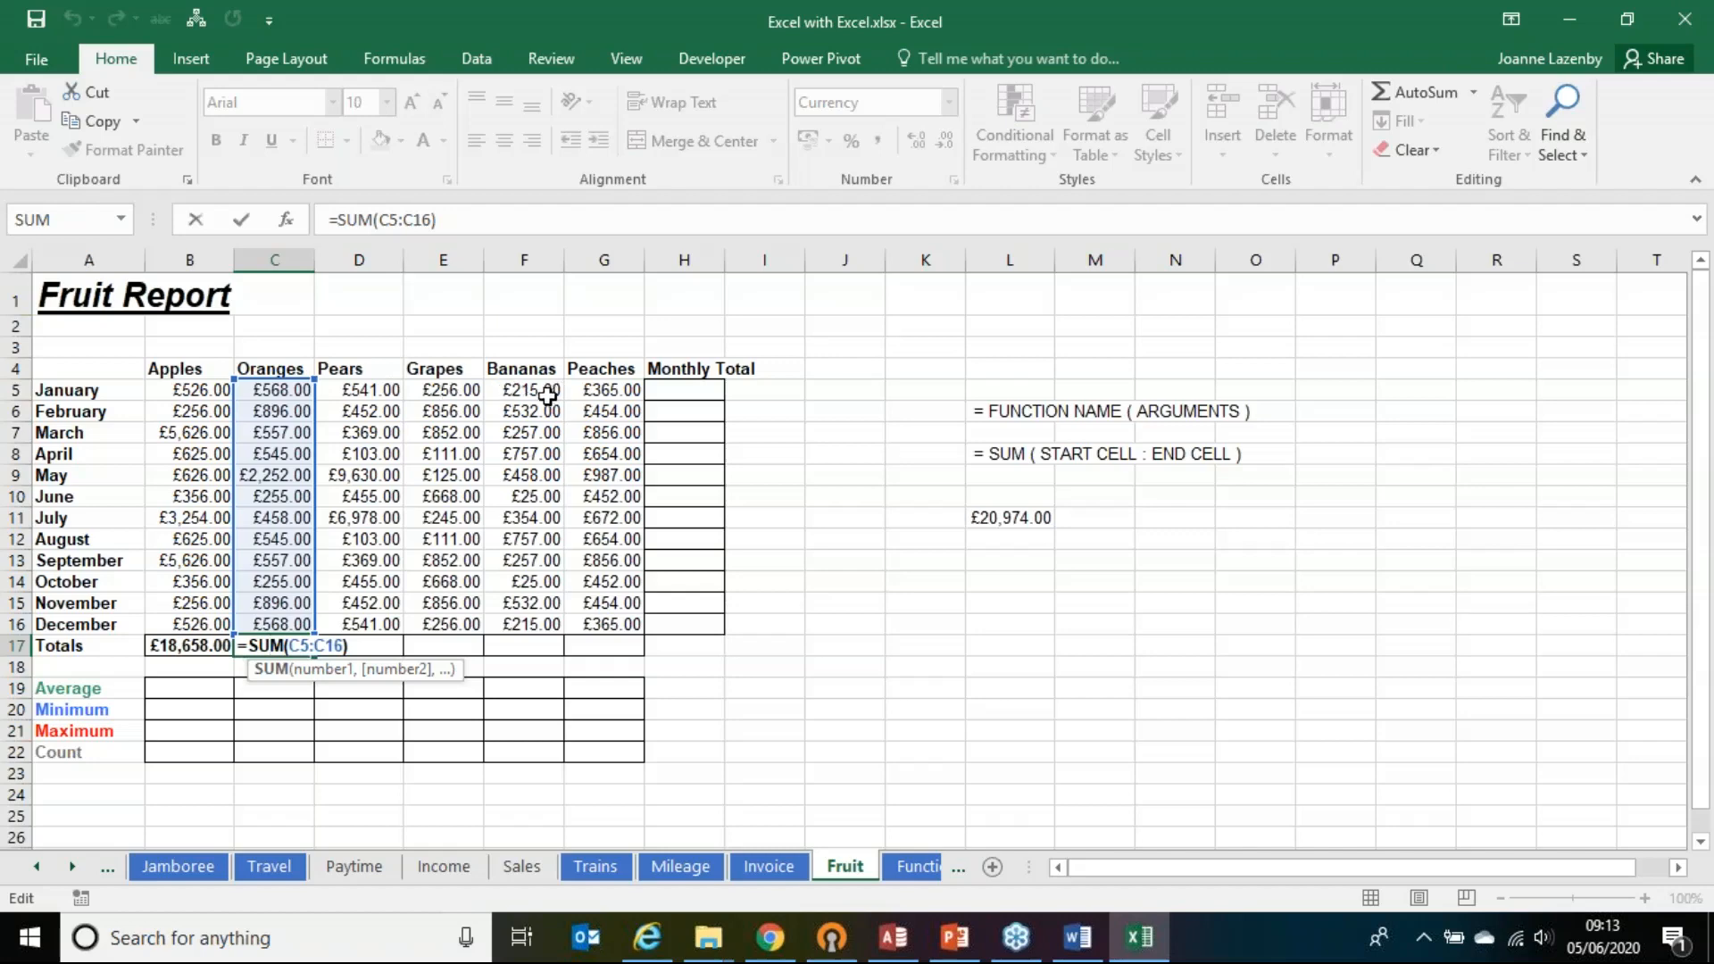
pyautogui.hotkey('ctrl', 'Return')
pyautogui.moveTo(315, 656); pyautogui.dragTo(634, 658)
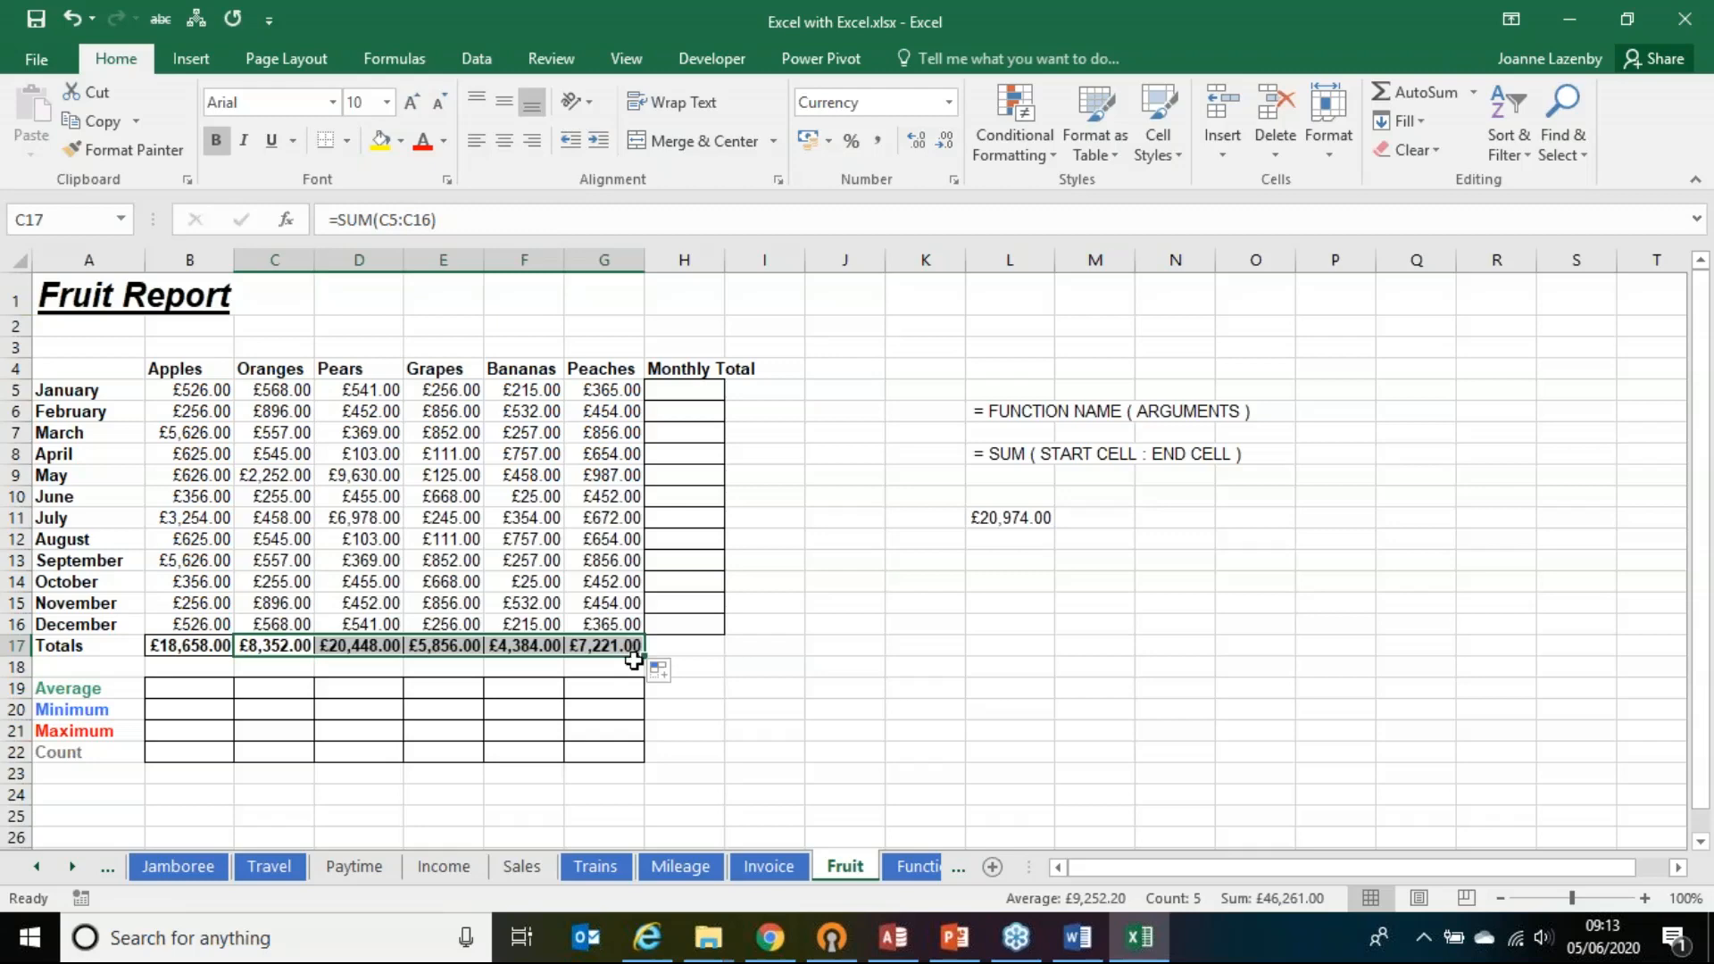
# Step: Inspect the cell ranges used by the filled SUM formulas in D17 through G17, and the Apples total in B17
pyautogui.click(357, 645)
pyautogui.doubleClick(357, 645)
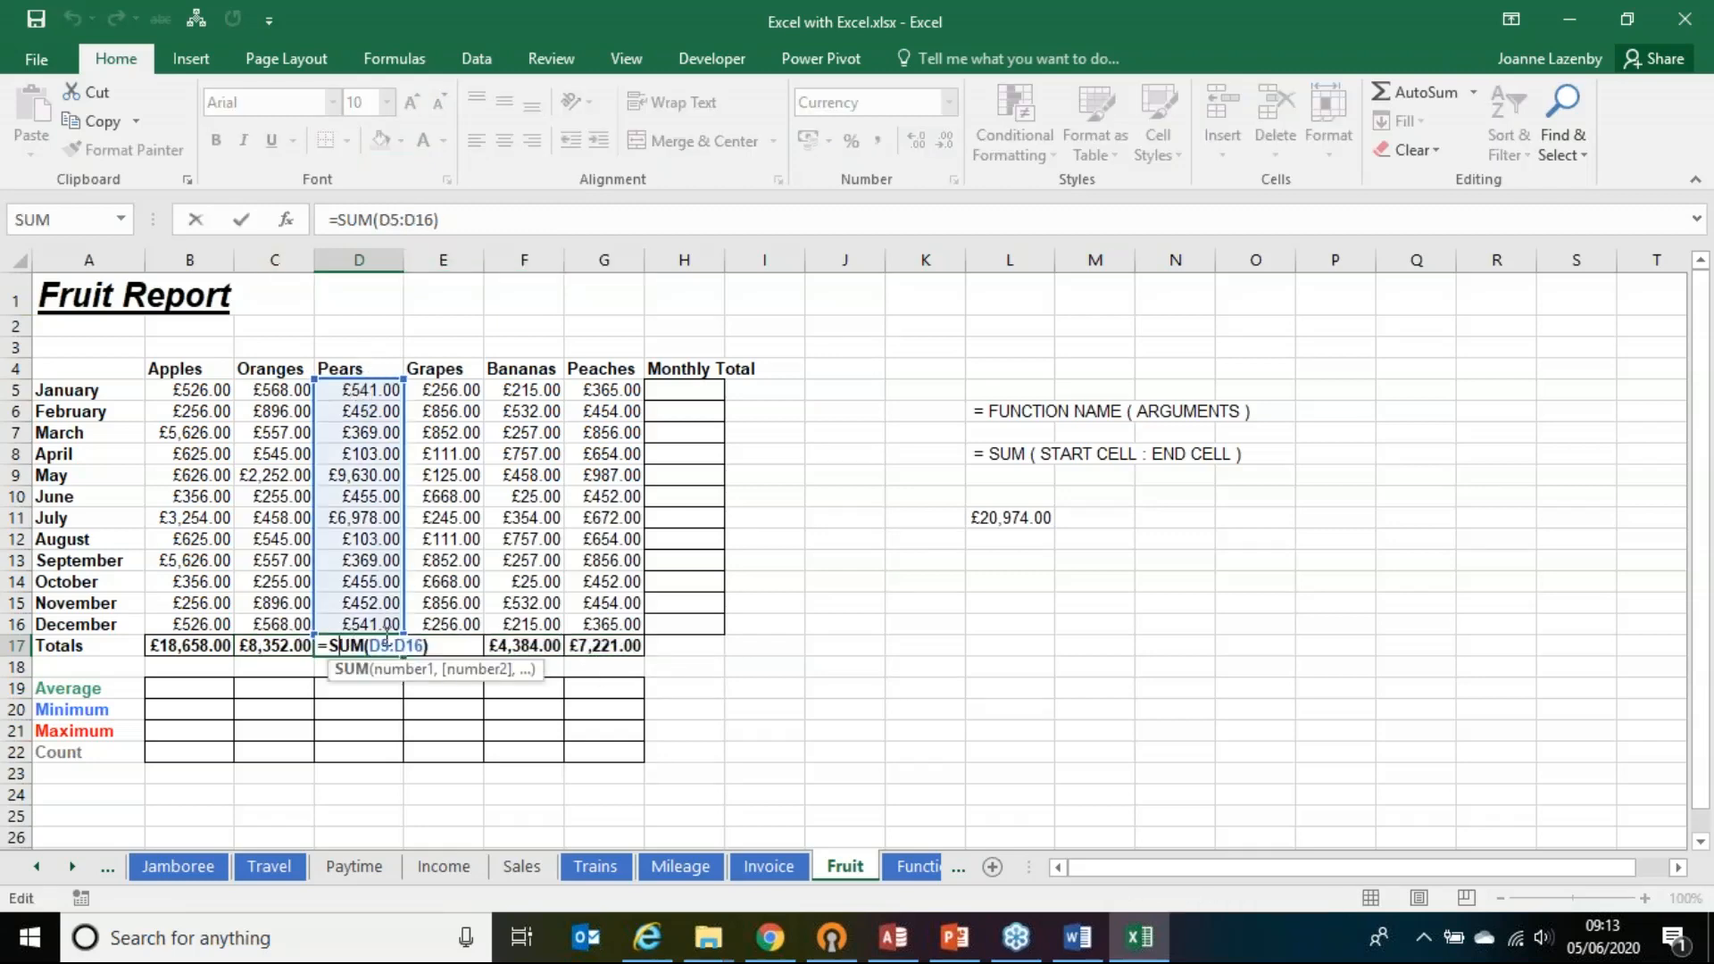
pyautogui.press('Escape')
pyautogui.doubleClick(454, 636)
pyautogui.doubleClick(441, 643)
pyautogui.press('Escape')
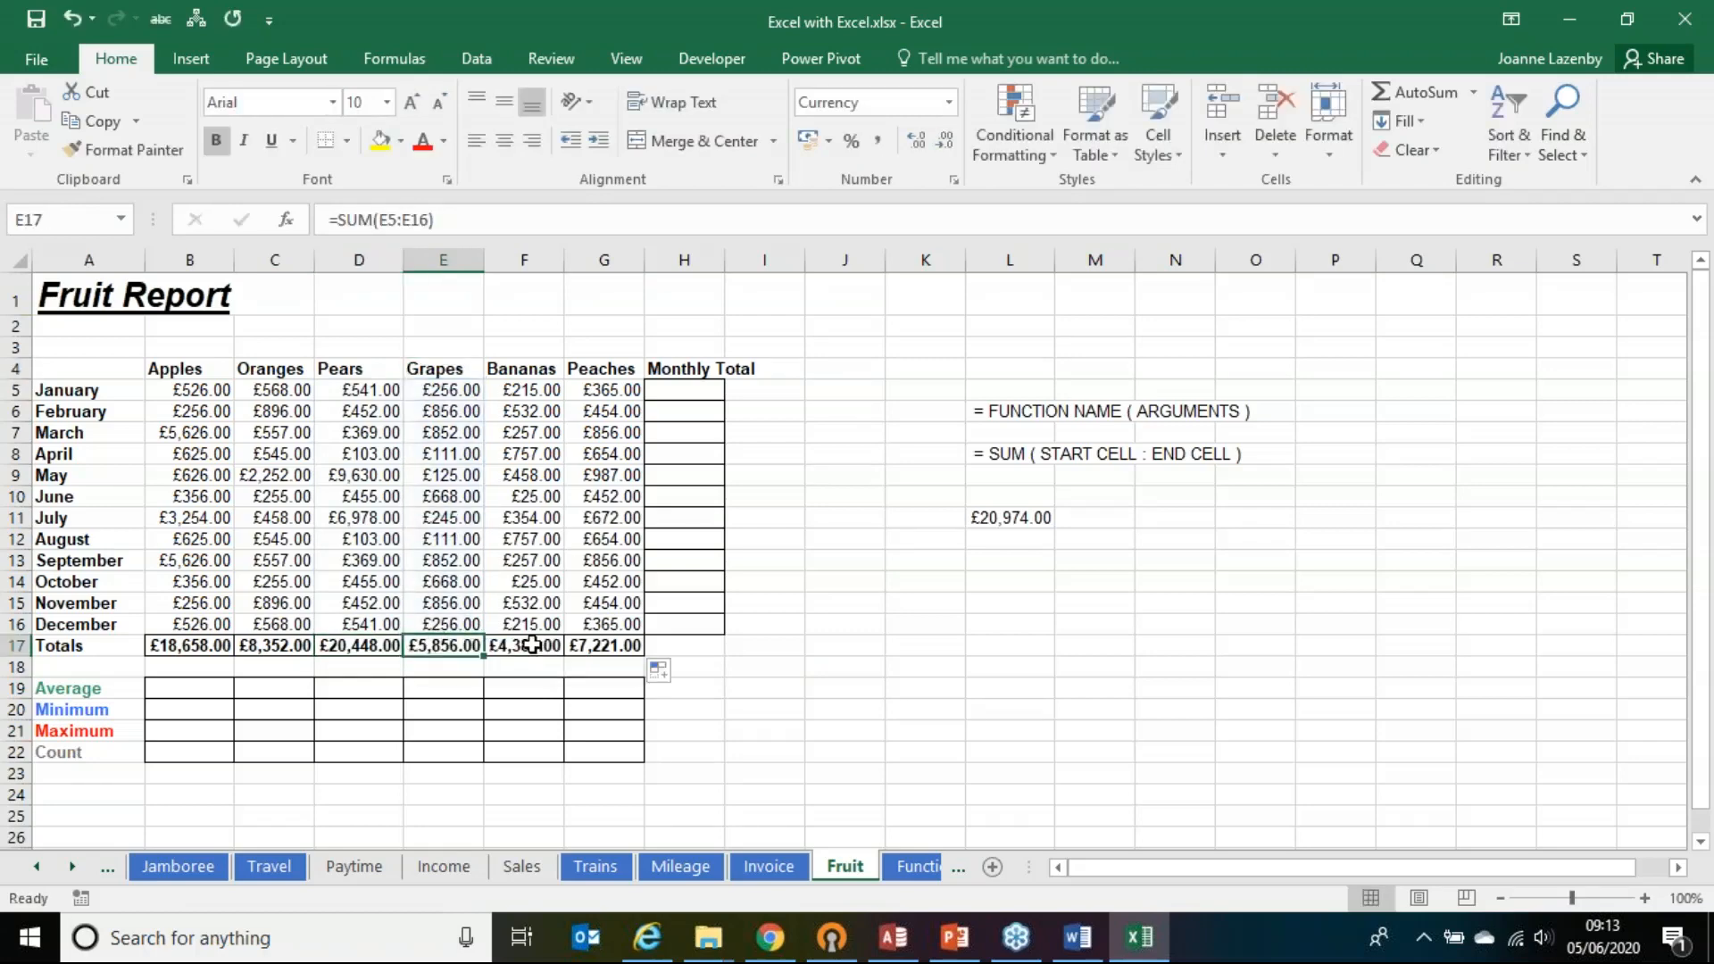
pyautogui.doubleClick(532, 643)
pyautogui.press('Escape')
pyautogui.doubleClick(623, 645)
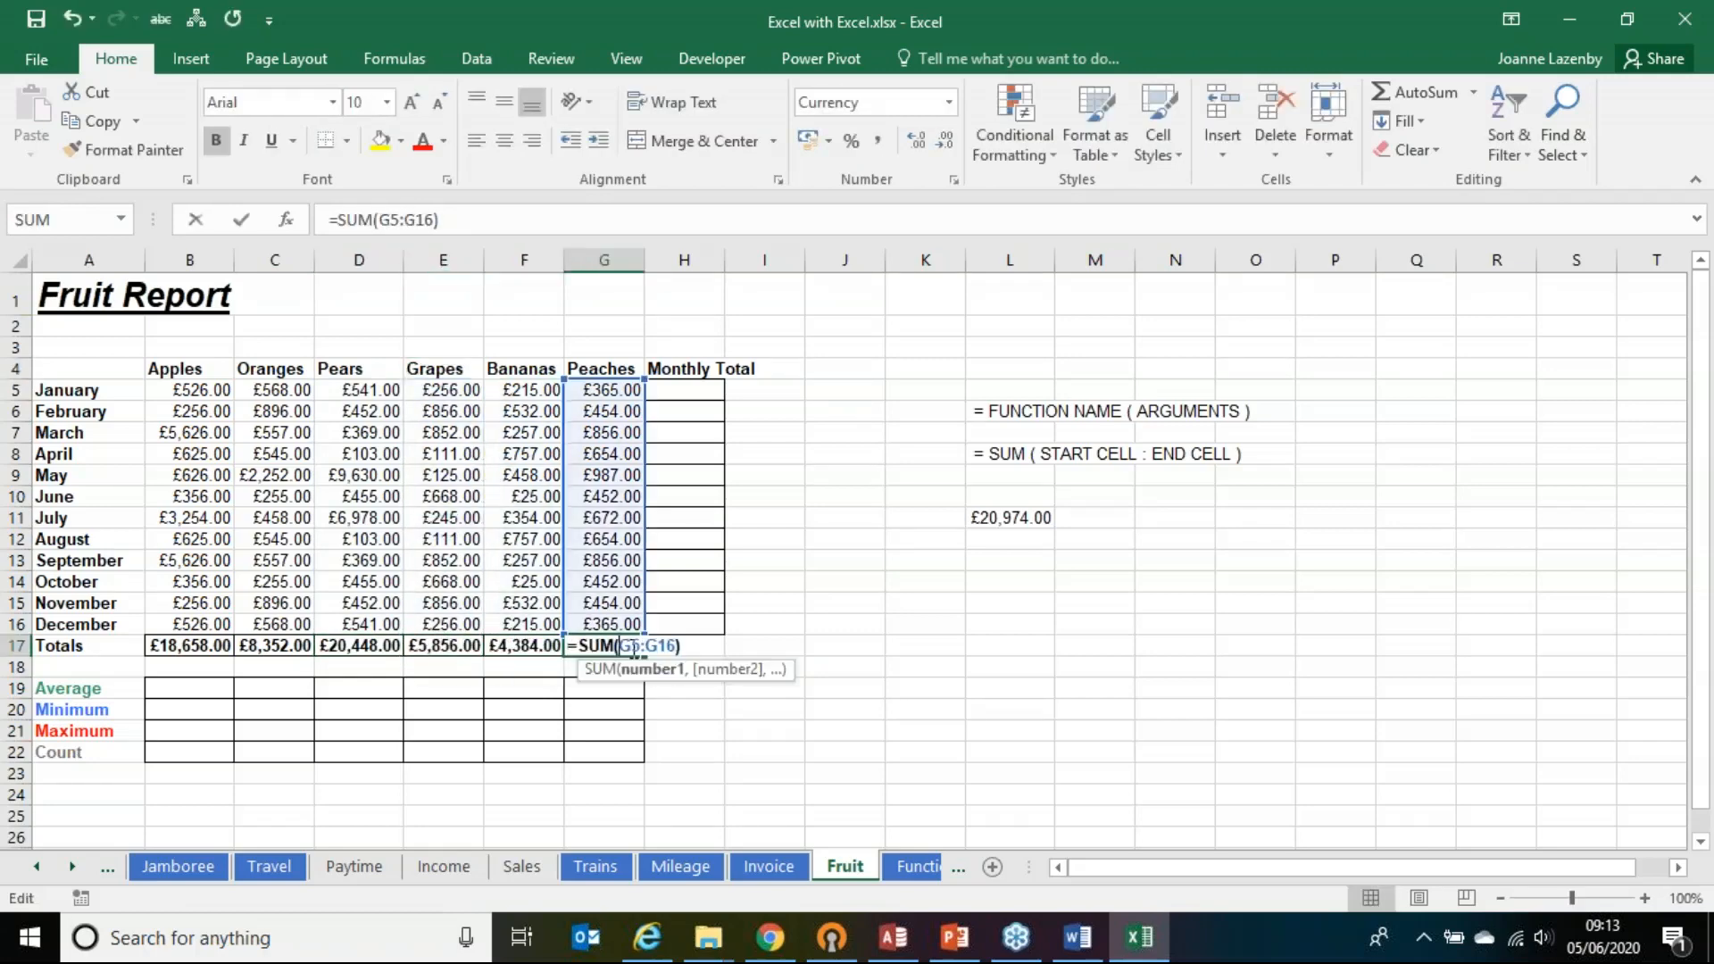
pyautogui.press('Escape')
pyautogui.click(198, 644)
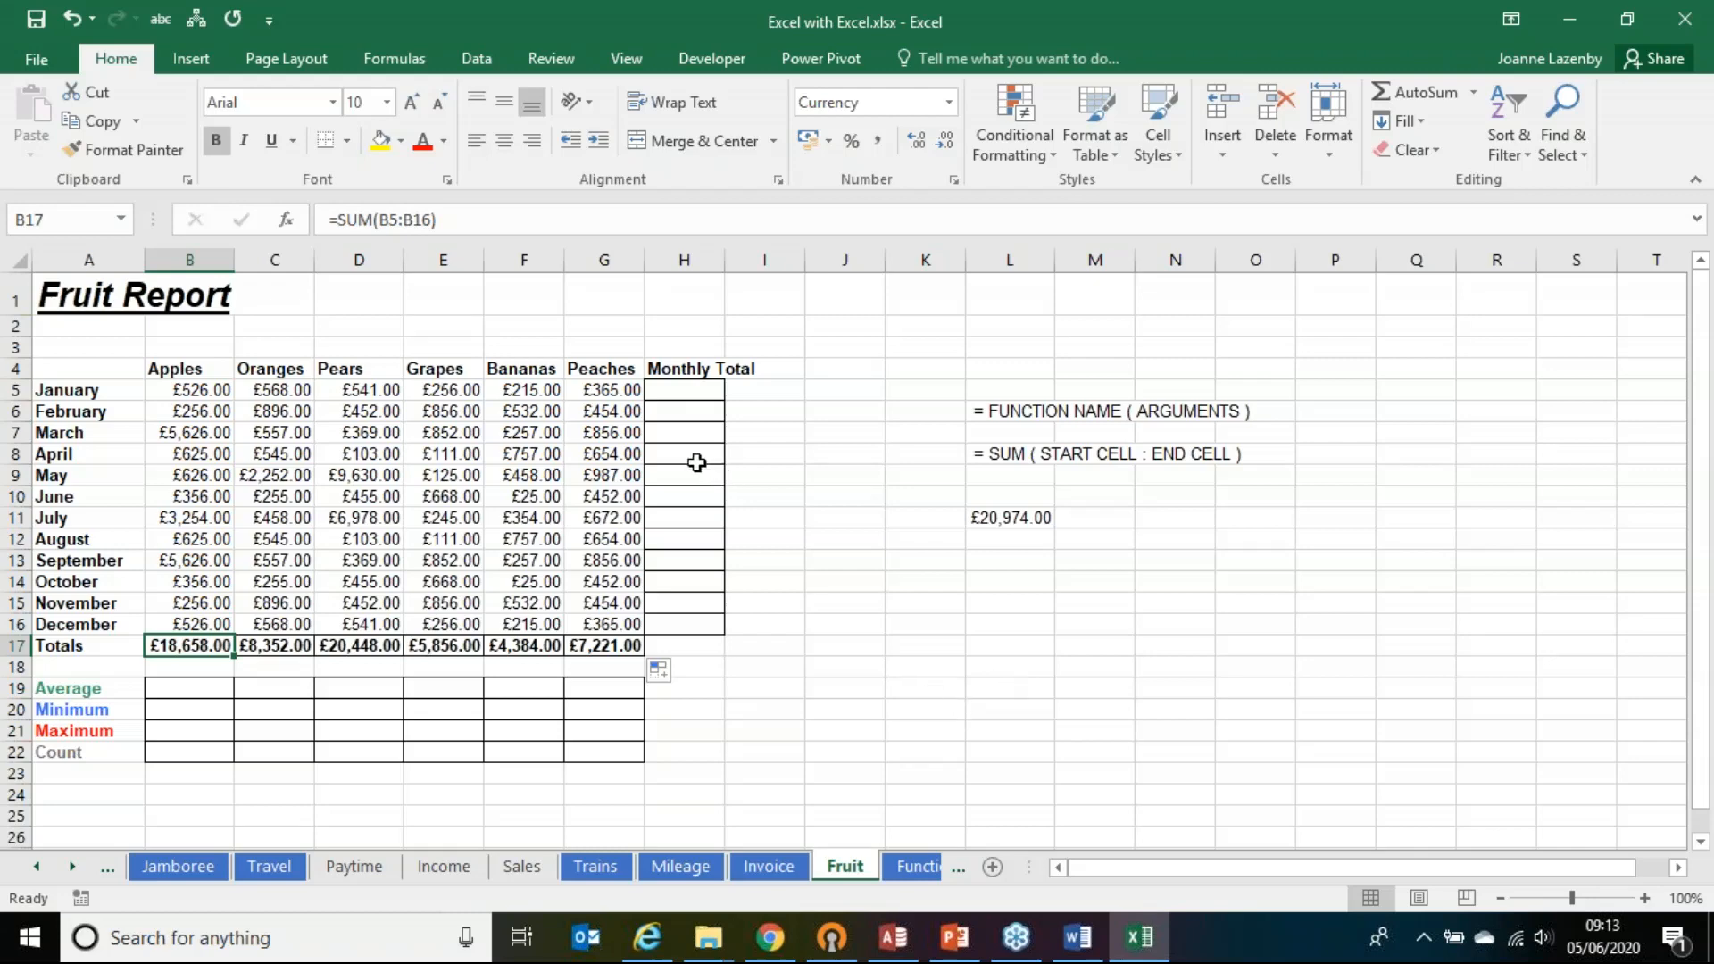
# Step: Use AutoSum for the January and February monthly totals in H5 and H6, summing B5:G5 and B6:G6
pyautogui.click(690, 395)
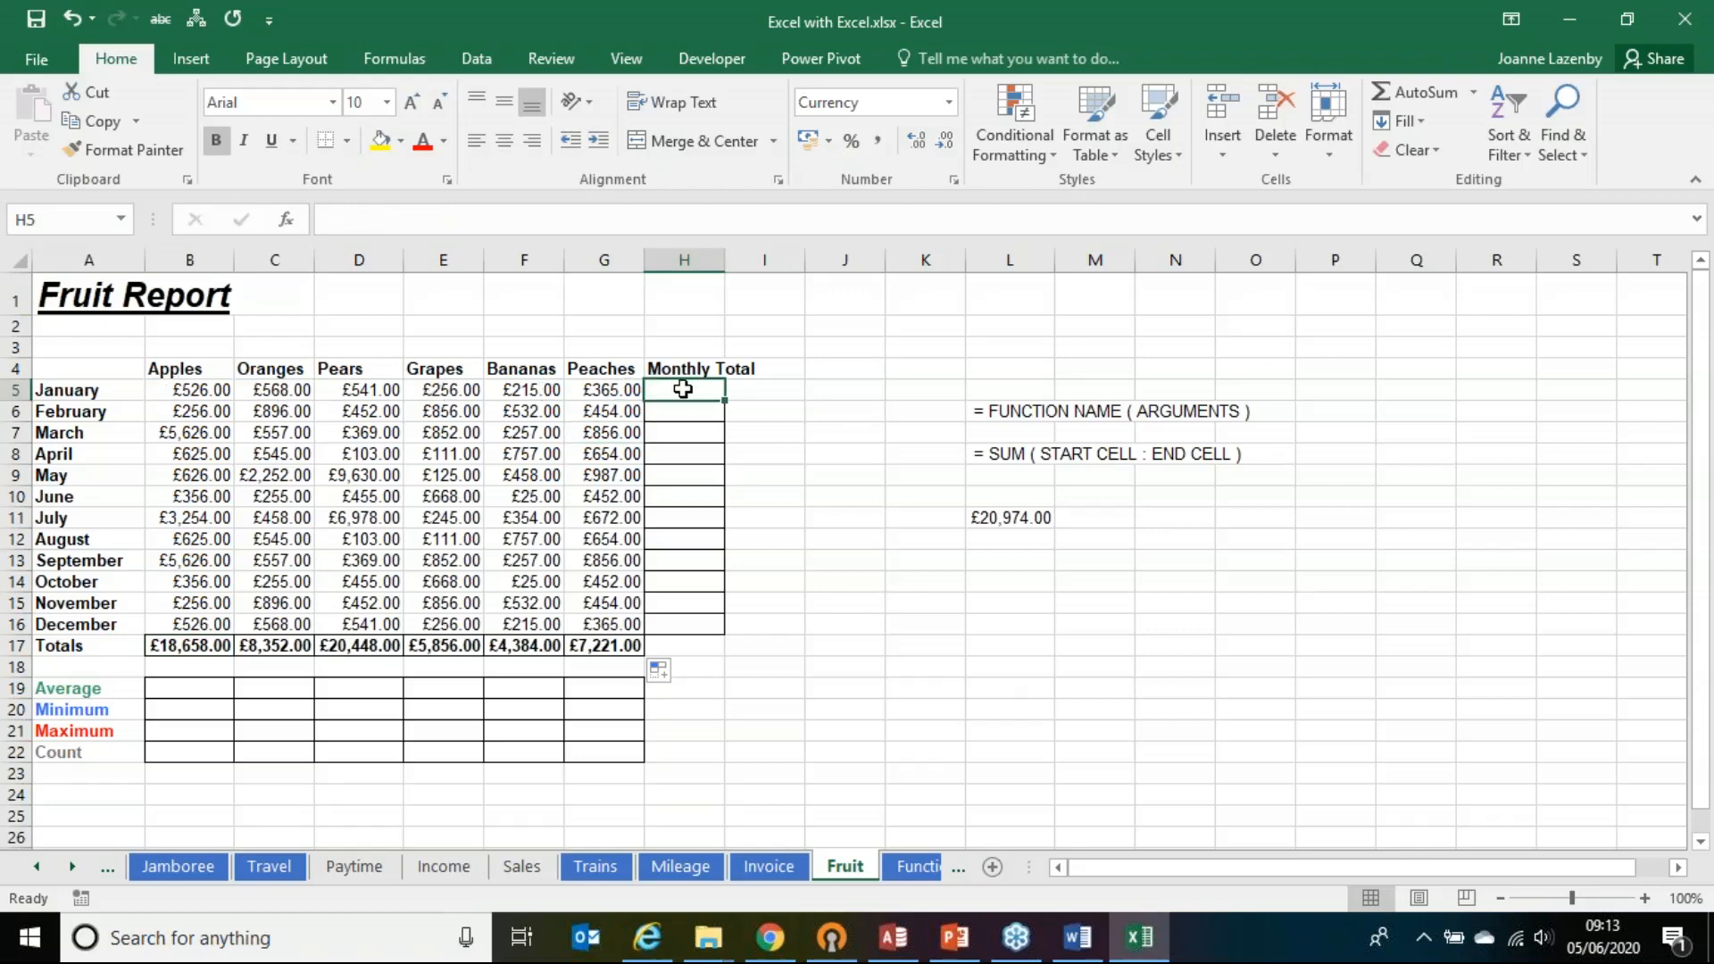
pyautogui.moveTo(203, 387); pyautogui.dragTo(601, 389)
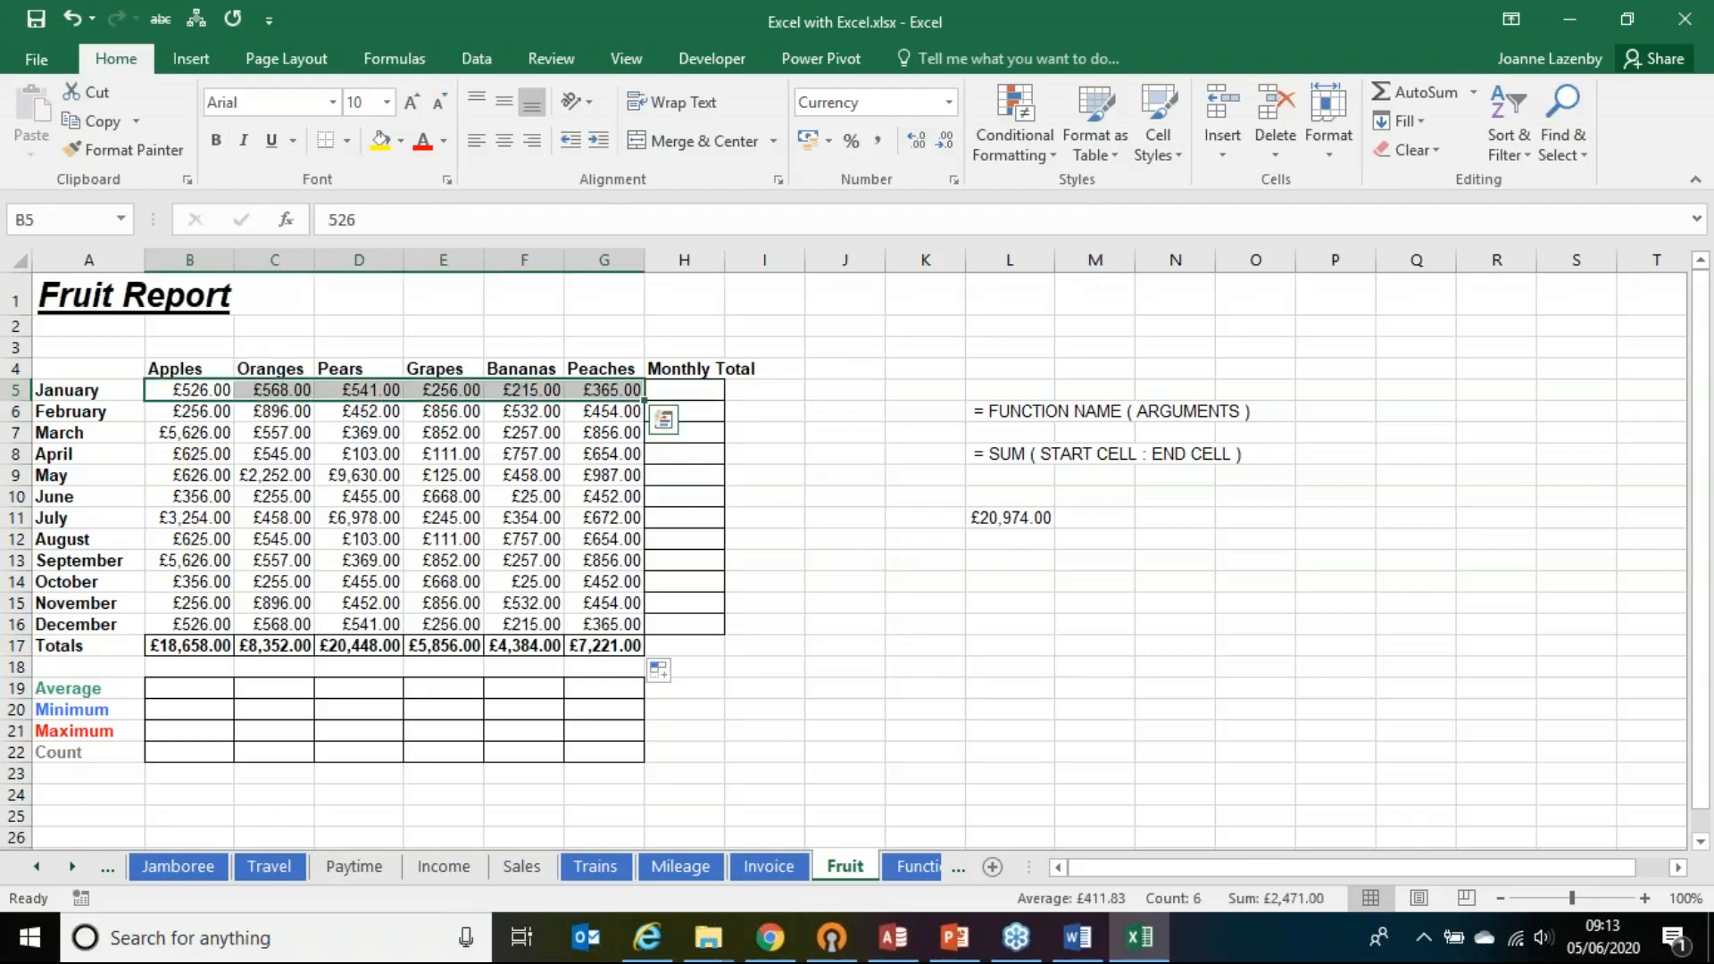
pyautogui.click(692, 392)
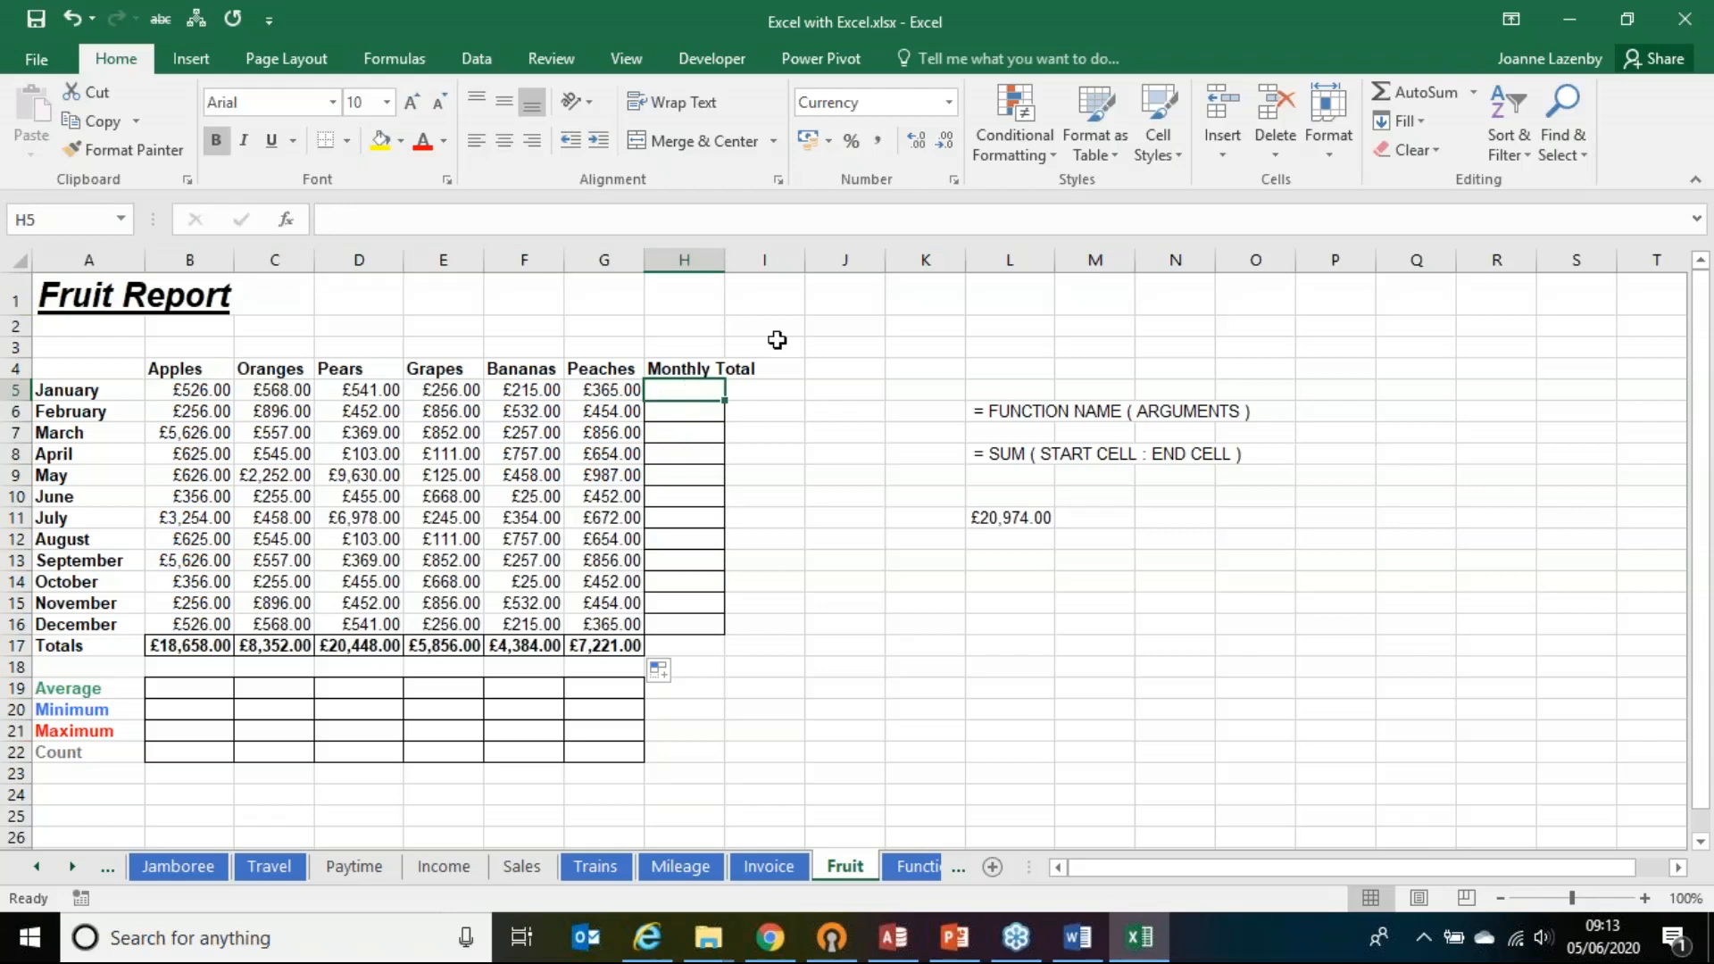
pyautogui.click(1385, 92)
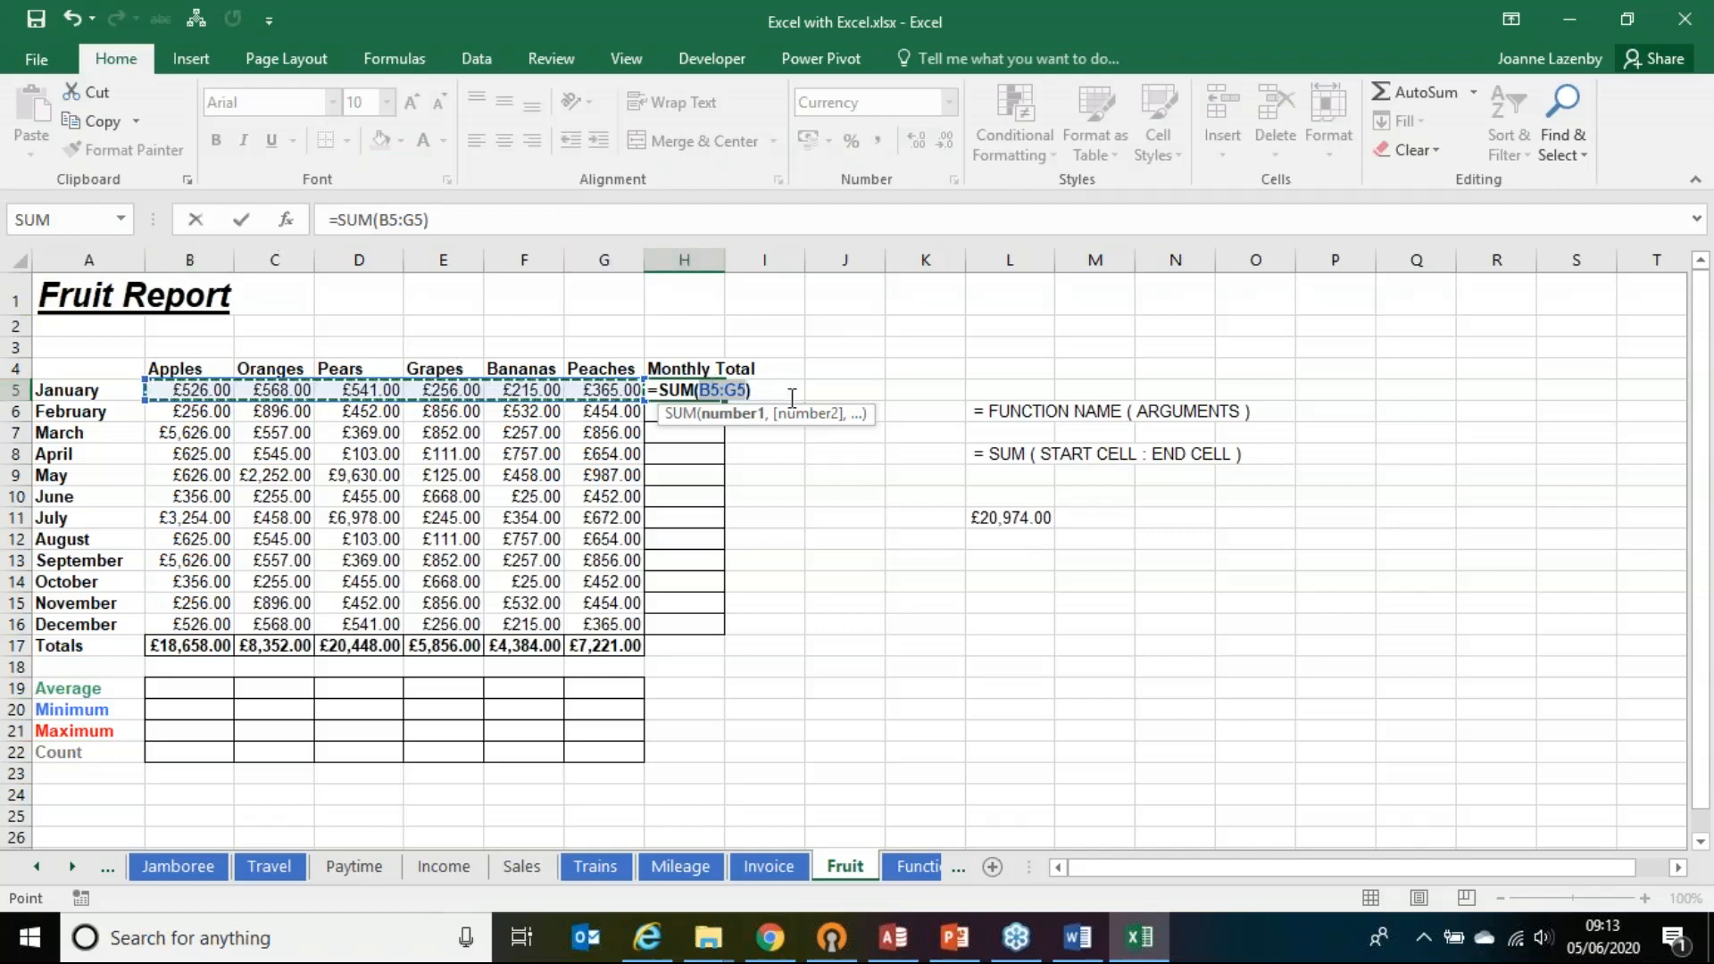
pyautogui.press('Return')
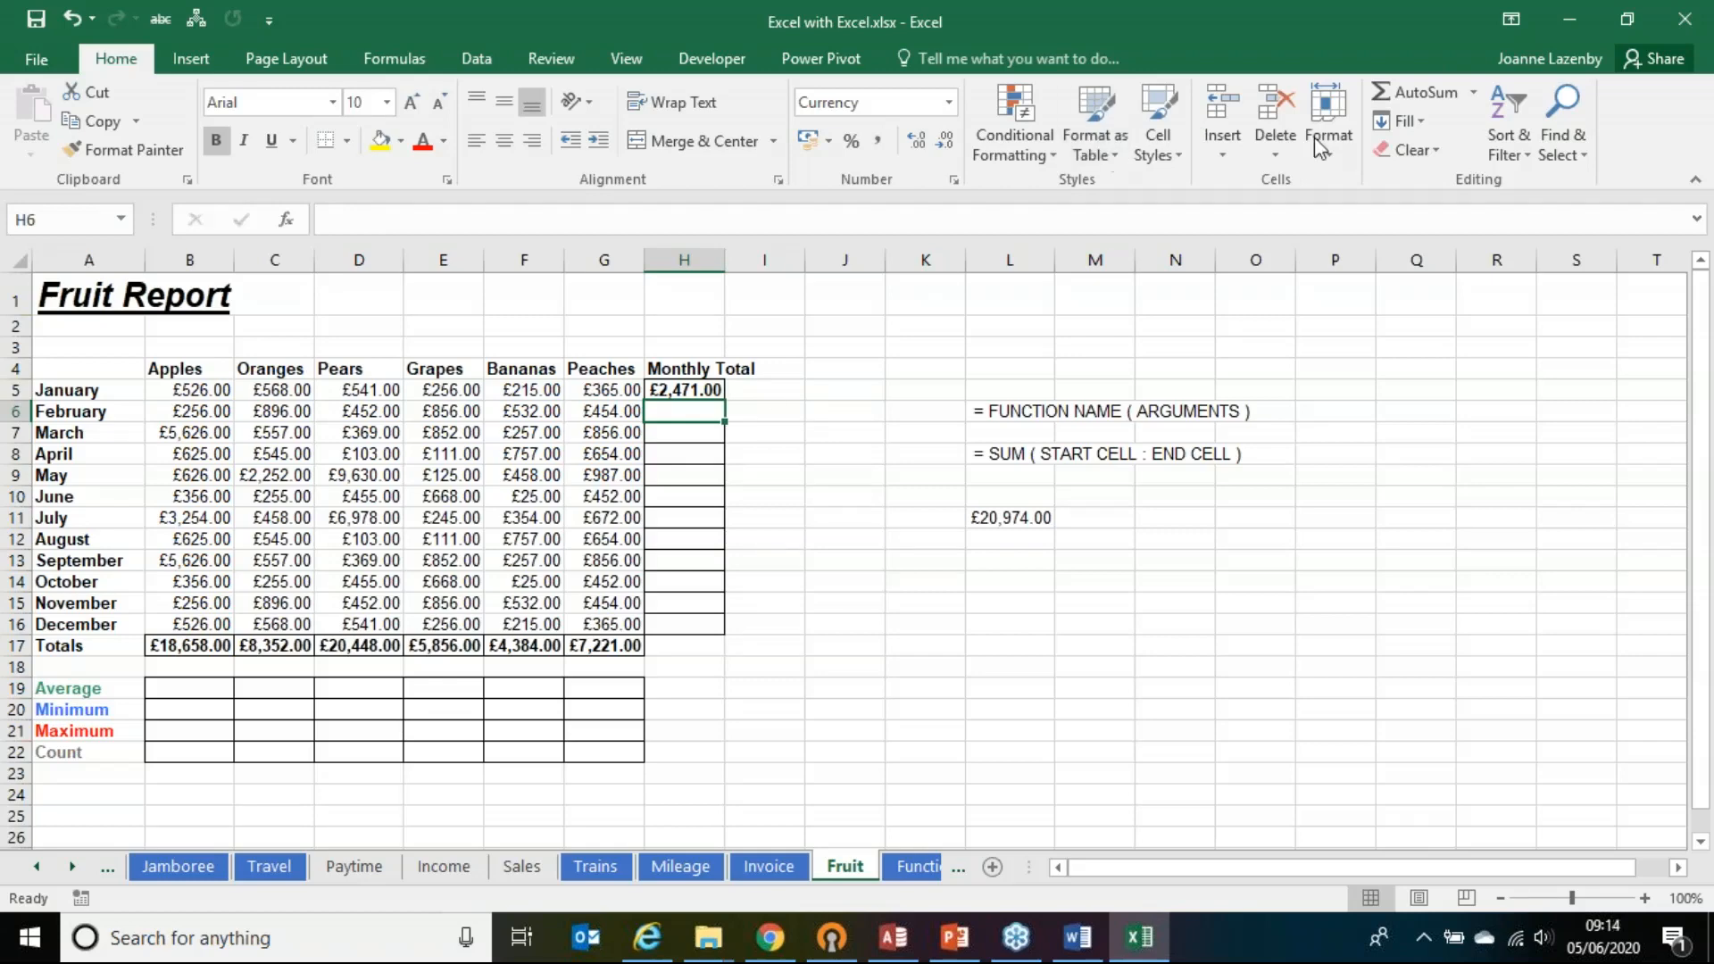
pyautogui.click(1408, 86)
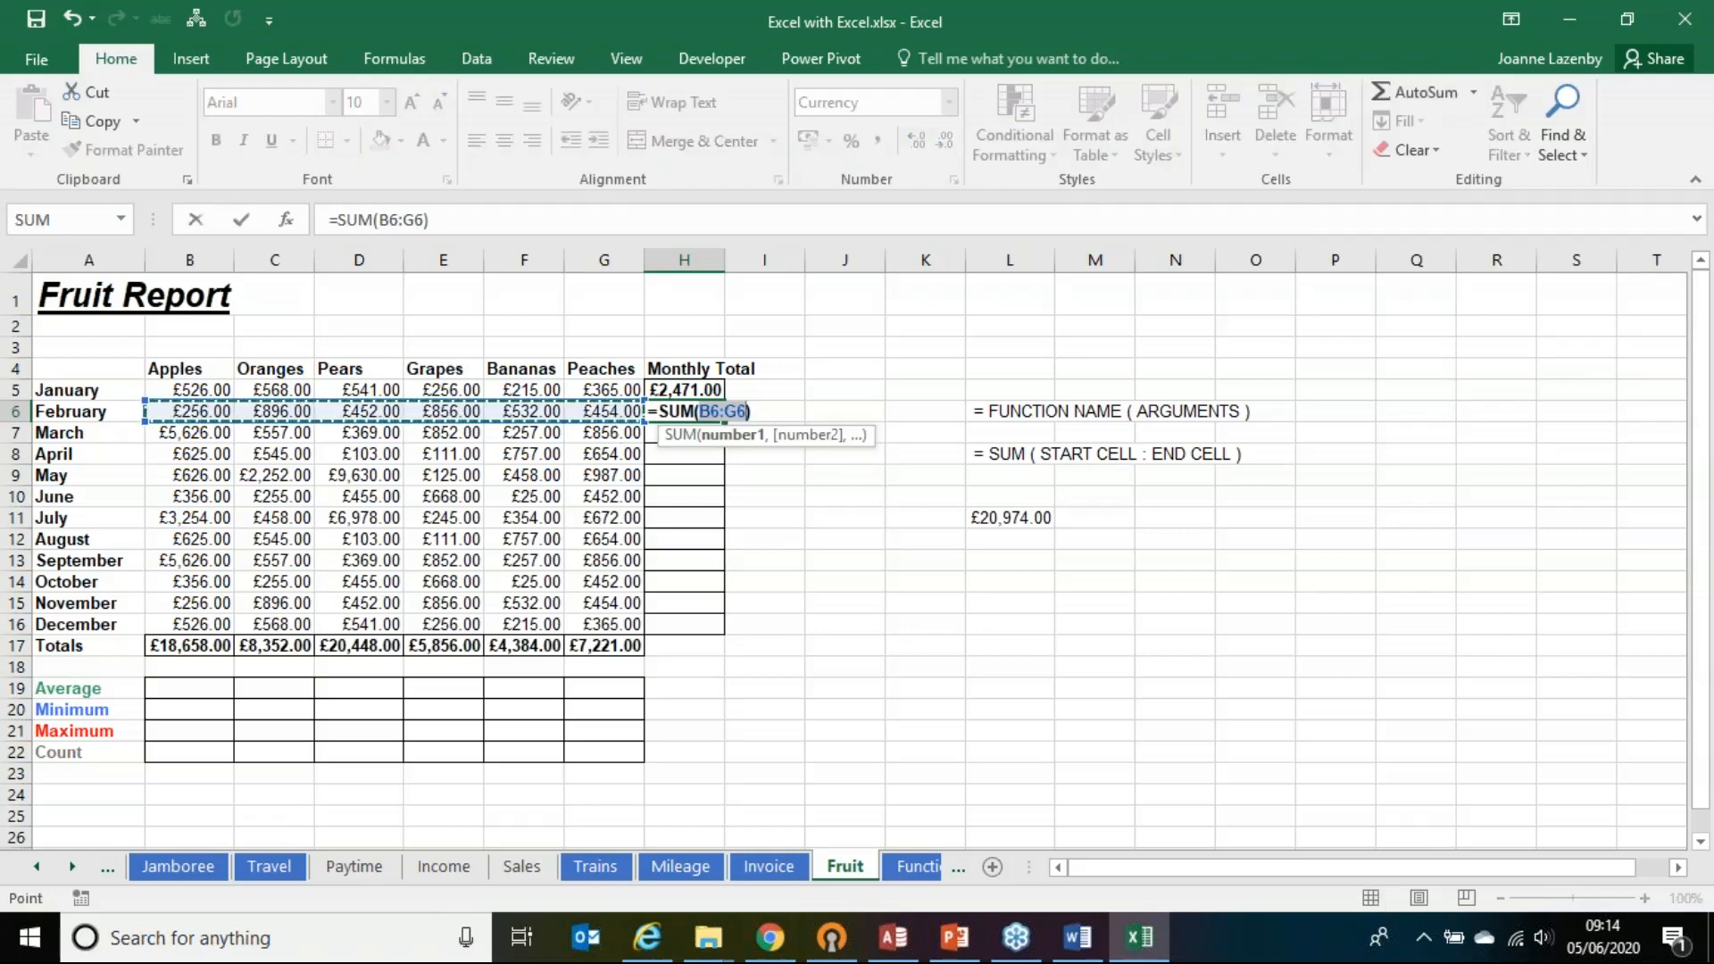
pyautogui.press('Return')
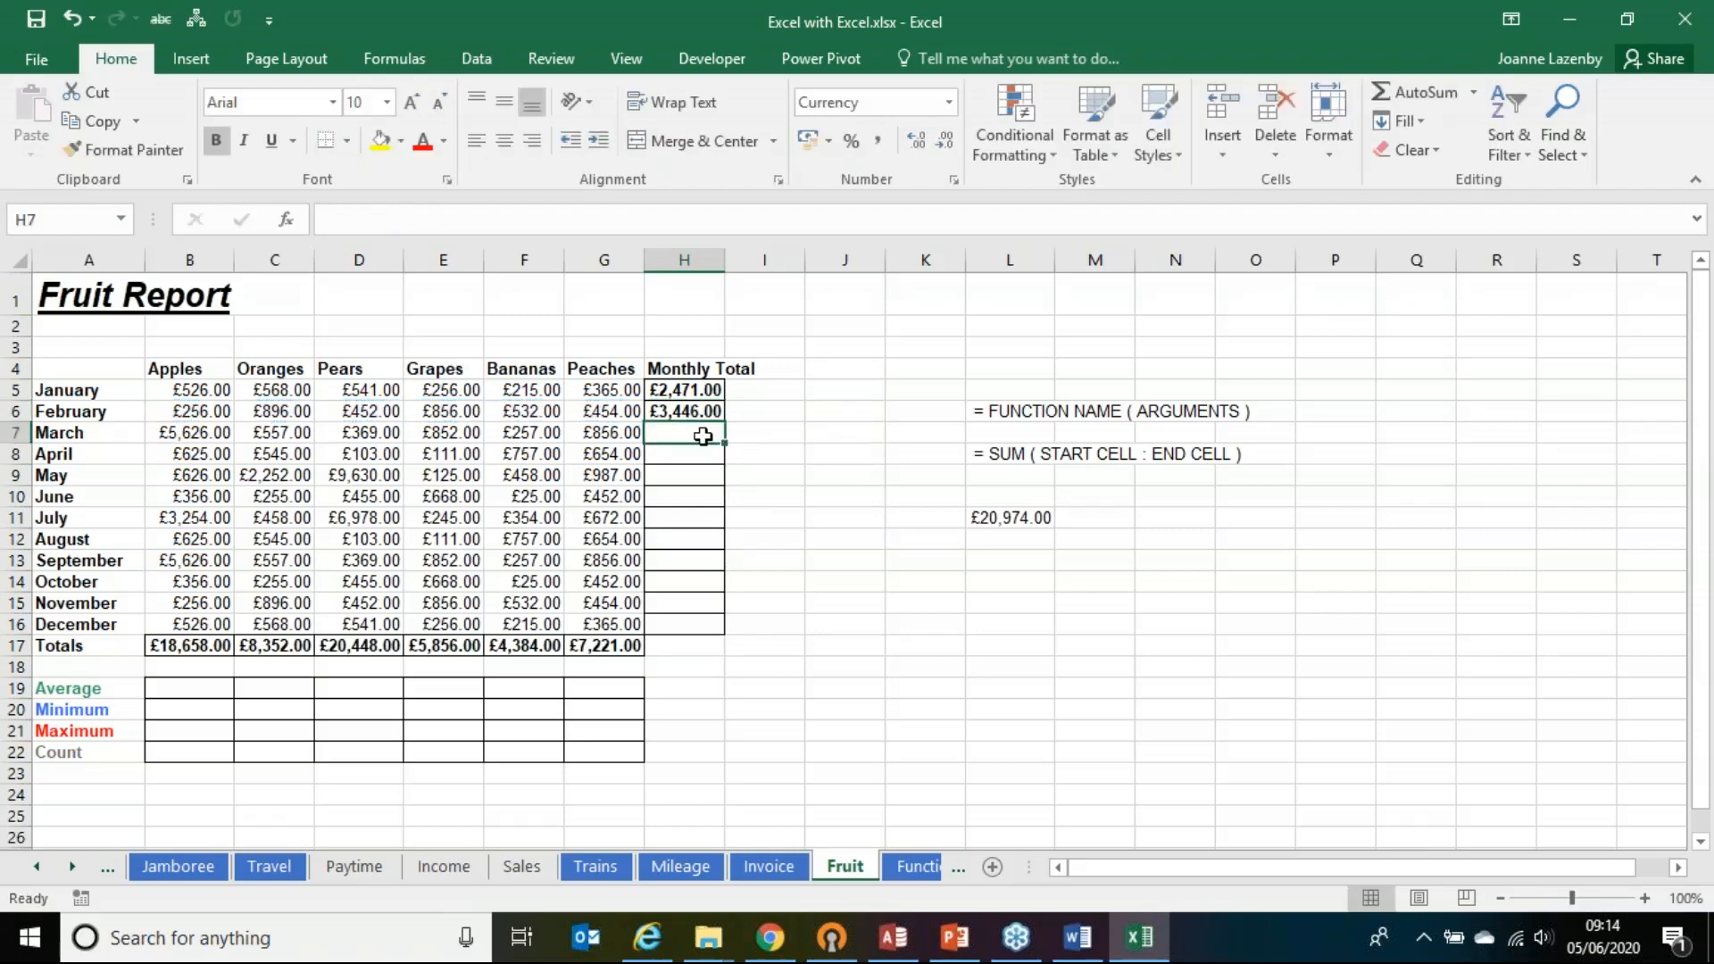
# Step: Insert AutoSum in H7 for March, replace the suggested range with B7:G7, and complete the formula
pyautogui.click(1397, 93)
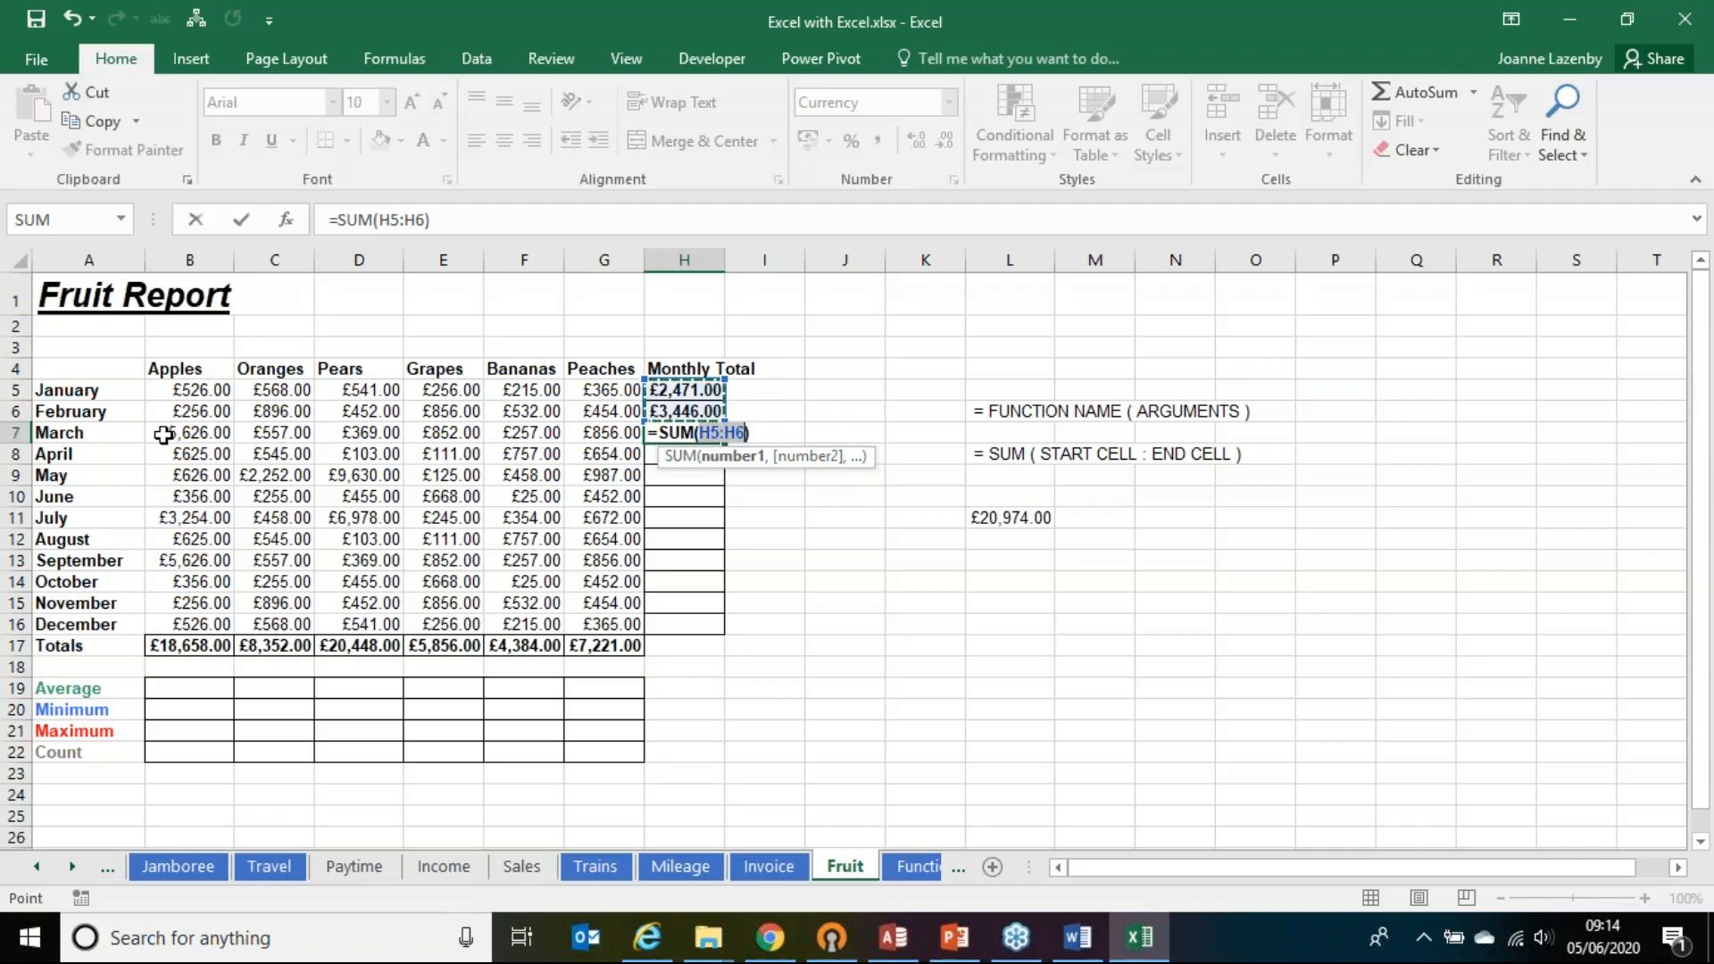
pyautogui.moveTo(162, 432); pyautogui.dragTo(586, 430)
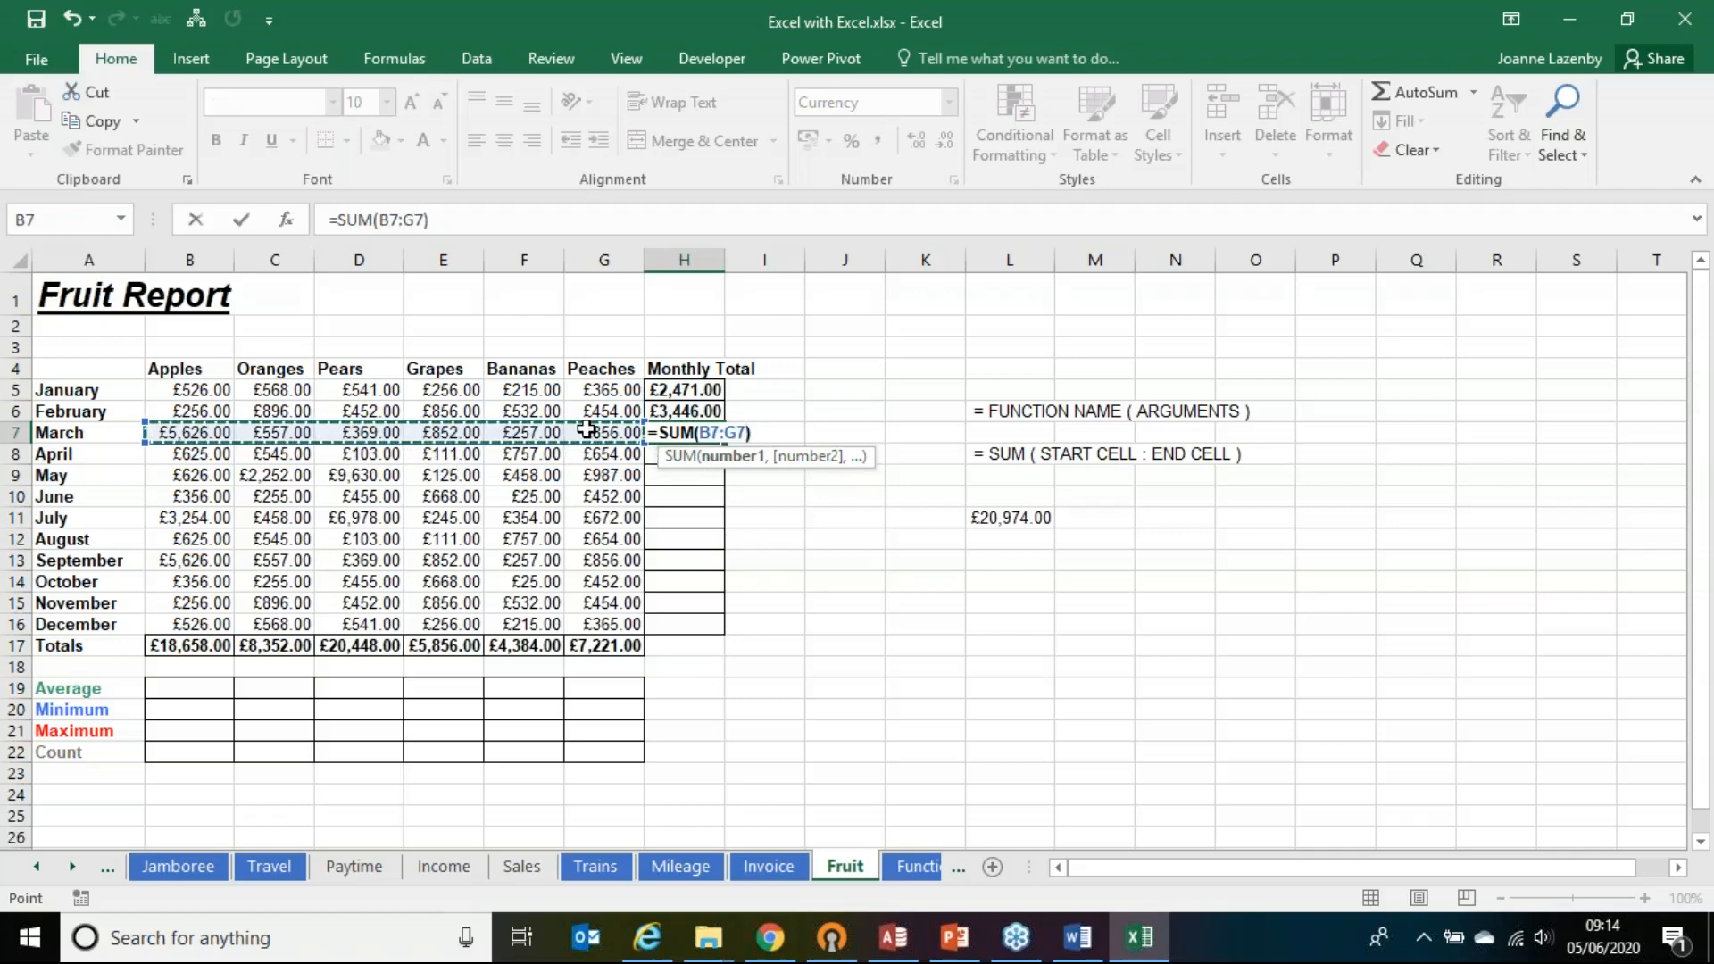
pyautogui.press('Return')
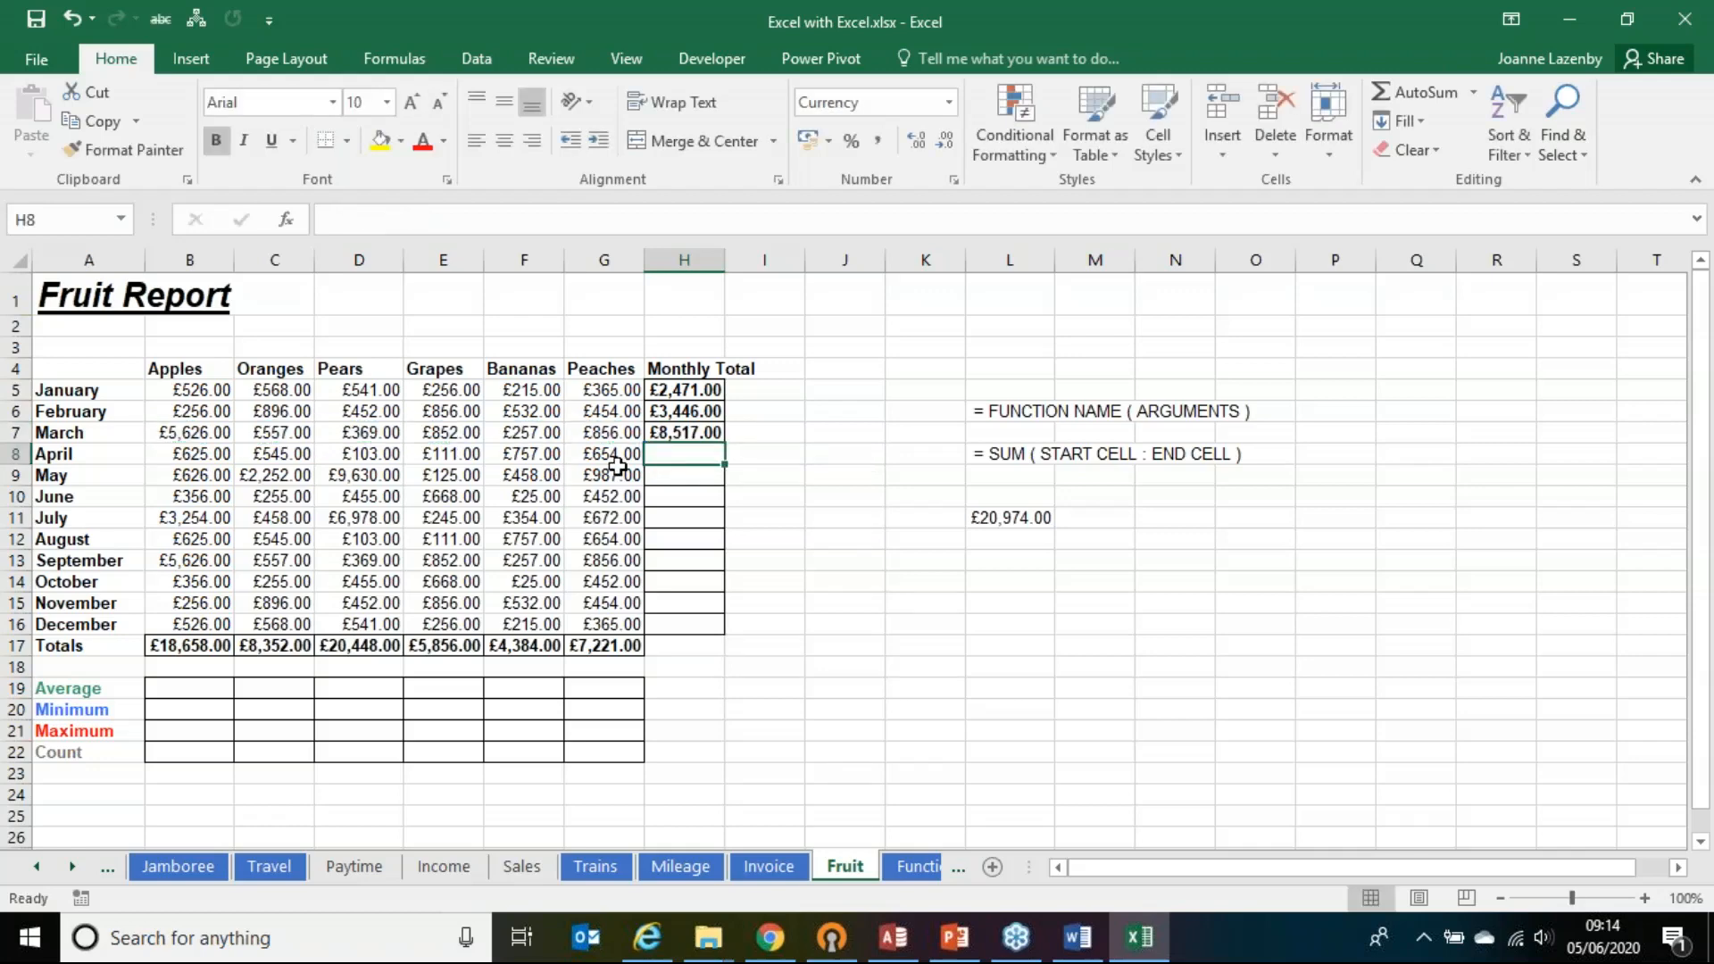
pyautogui.click(705, 432)
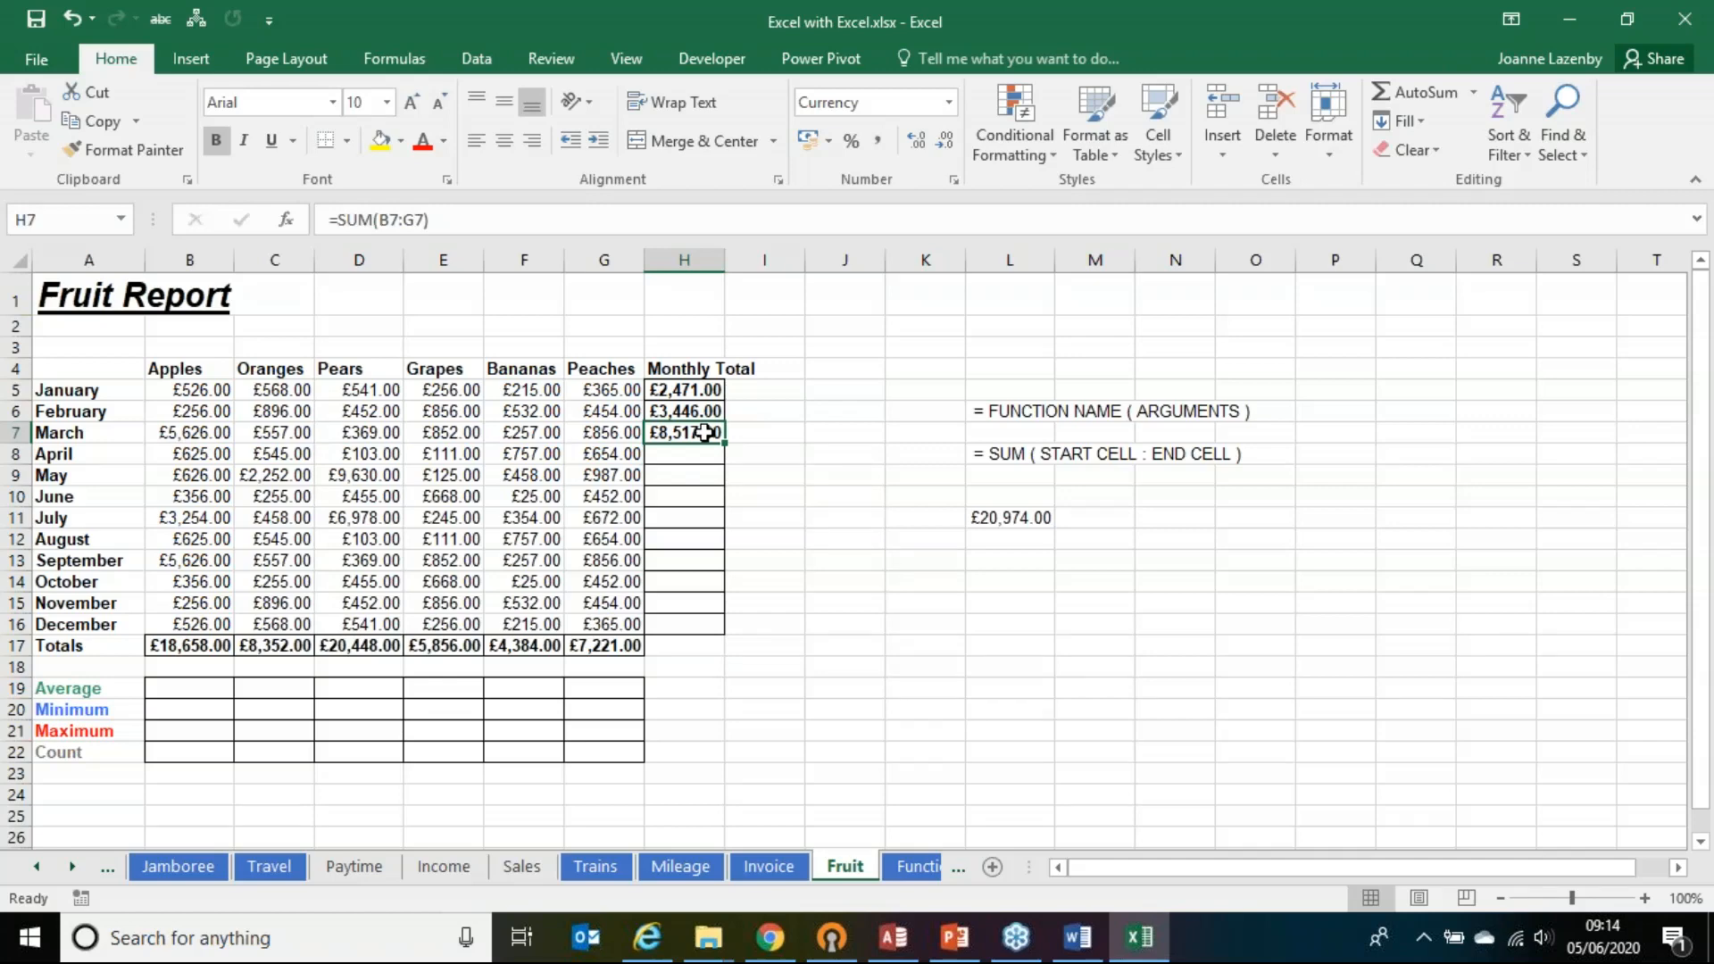
# Step: Insert AutoSum in H8 with the suggested range H5:H7, and check that range against April's figures in B8:G8
pyautogui.click(676, 455)
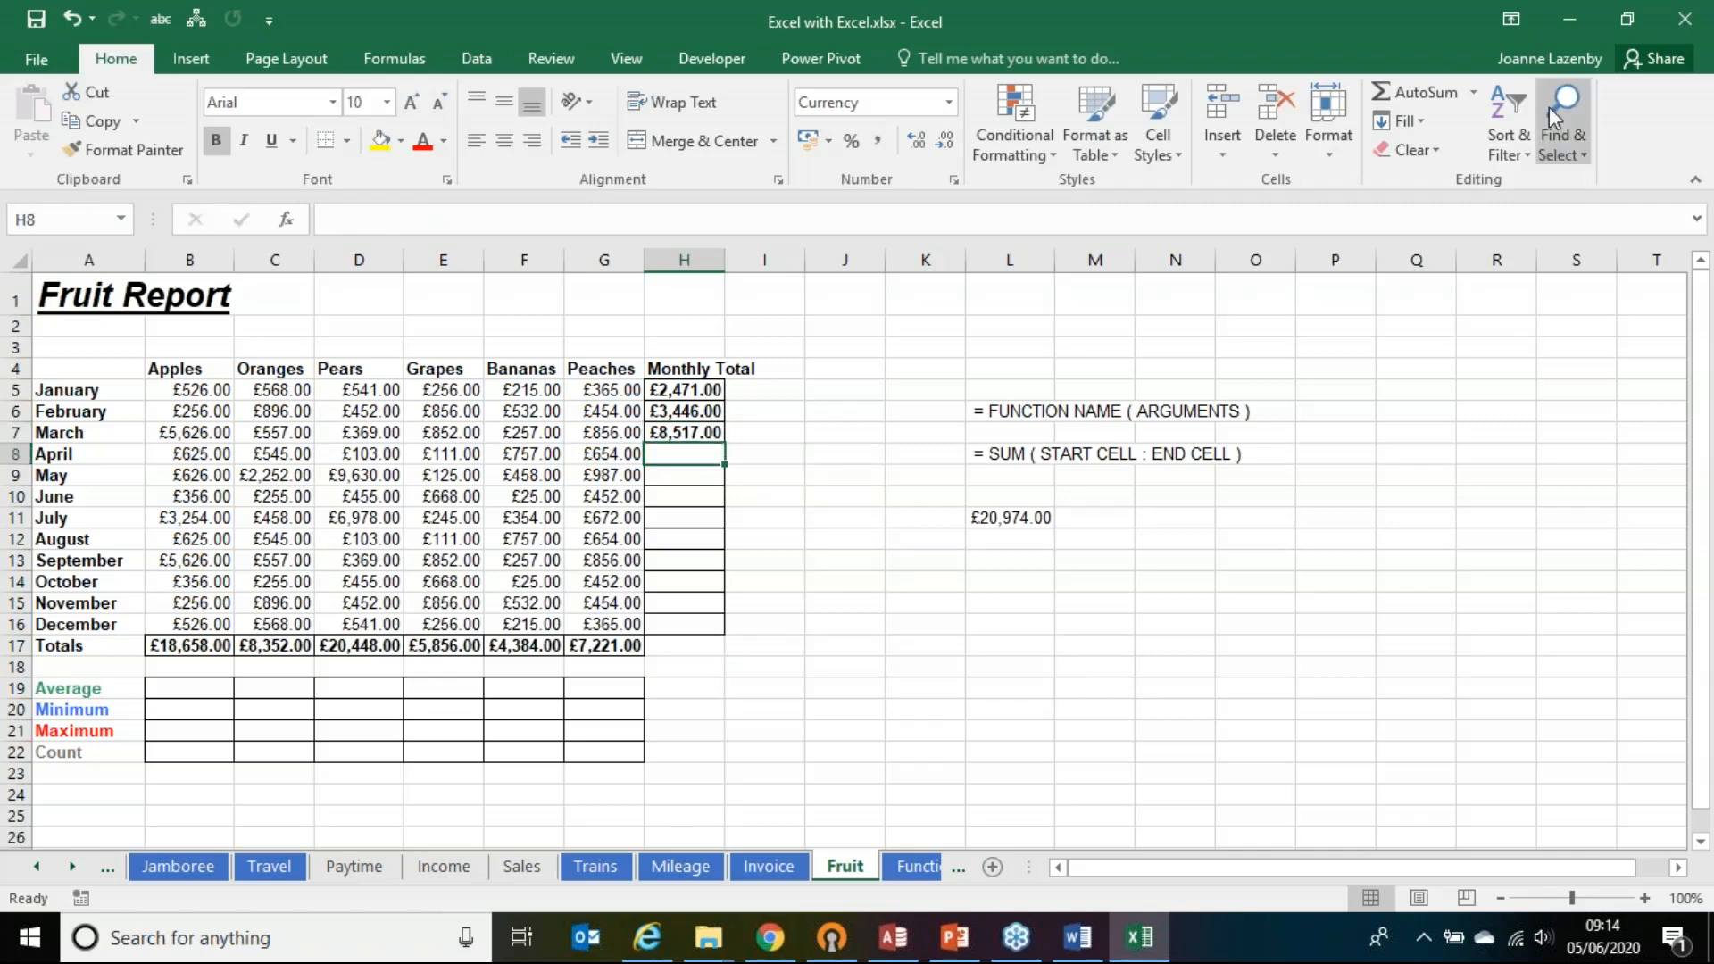
pyautogui.click(1404, 93)
pyautogui.click(1404, 93)
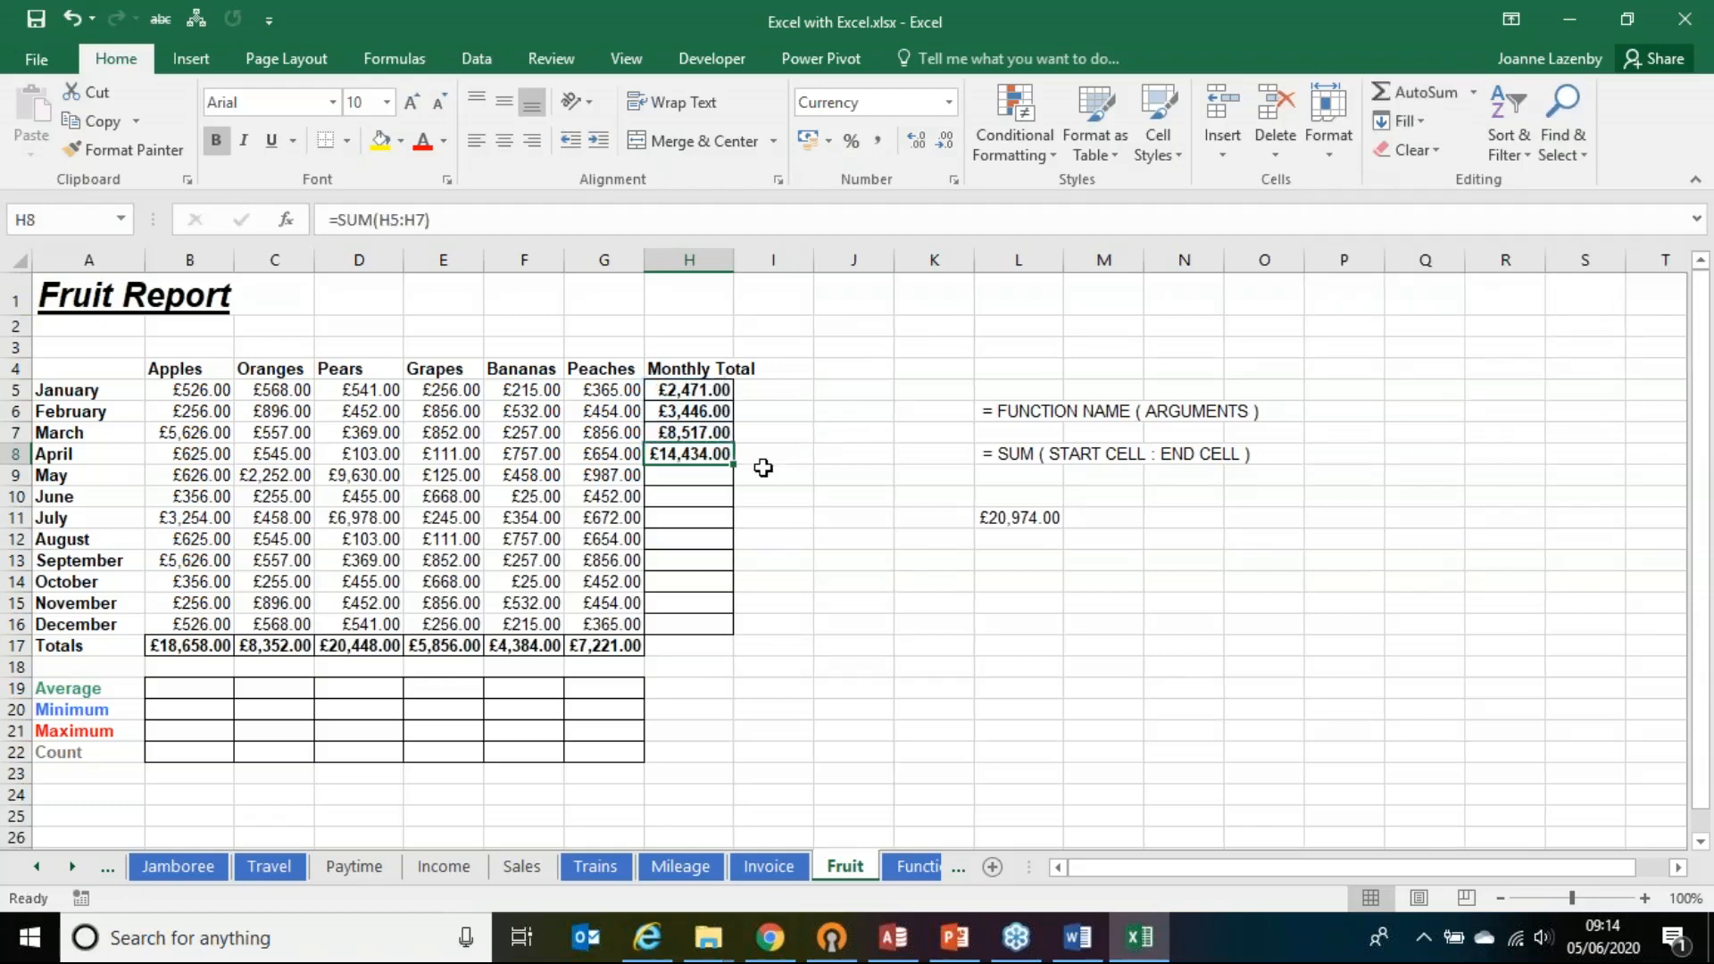
pyautogui.doubleClick(705, 455)
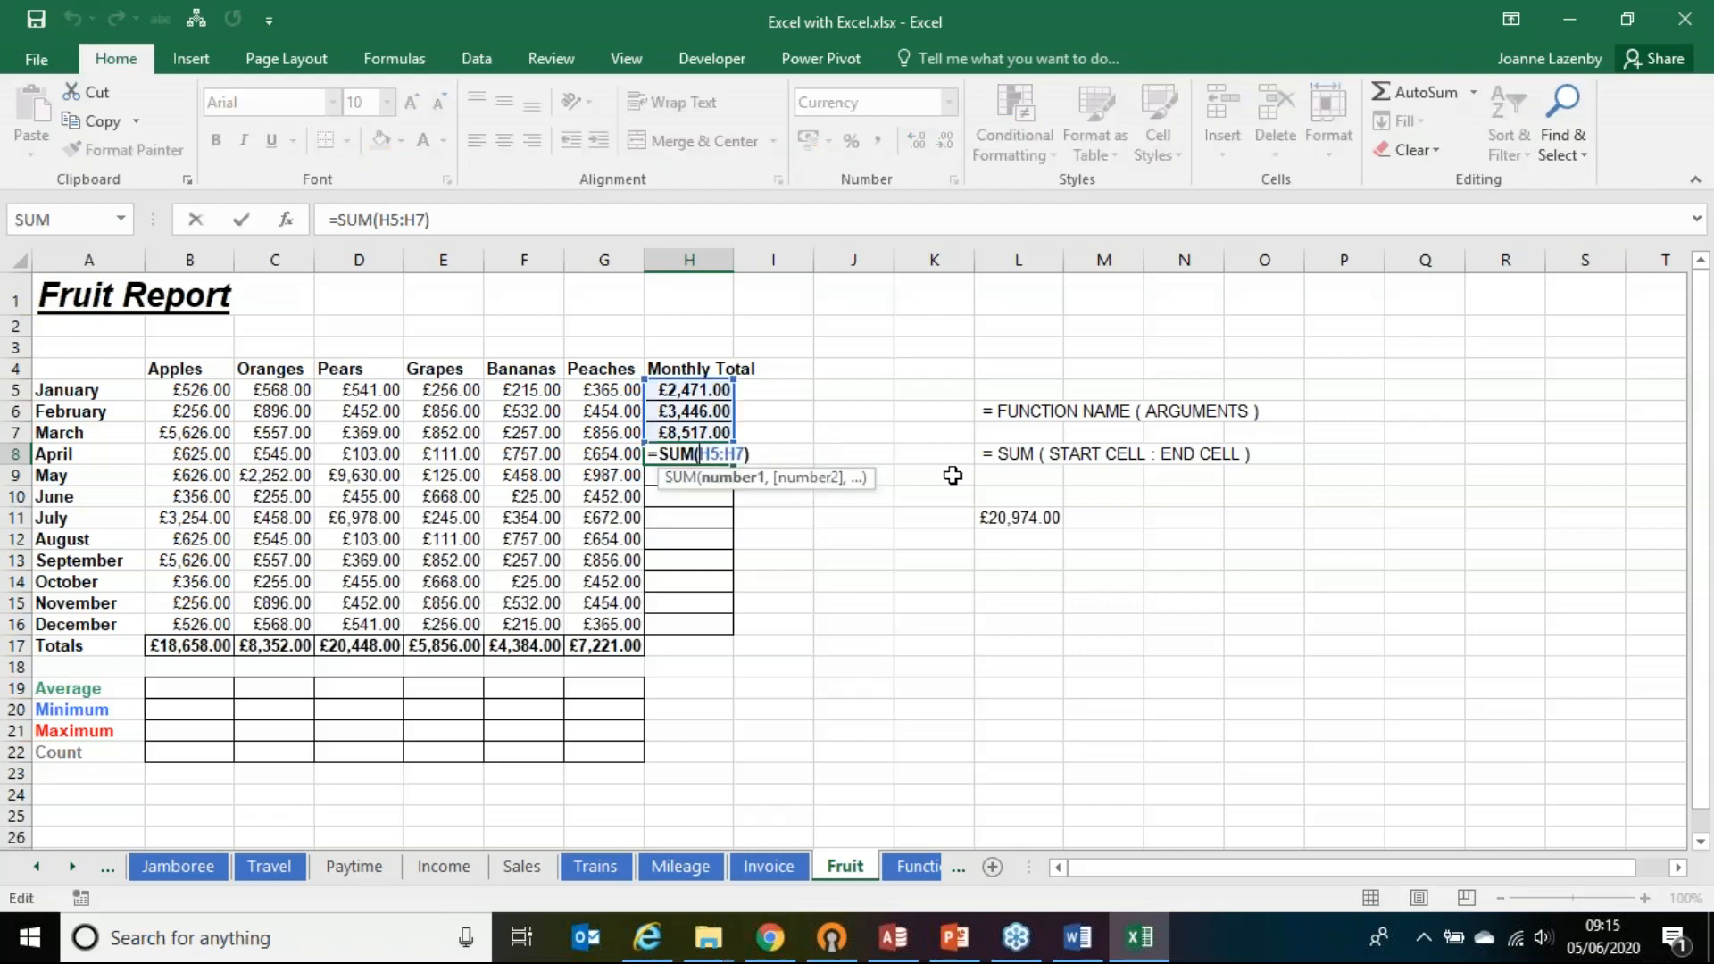
pyautogui.press('Escape')
pyautogui.moveTo(198, 449); pyautogui.dragTo(594, 451)
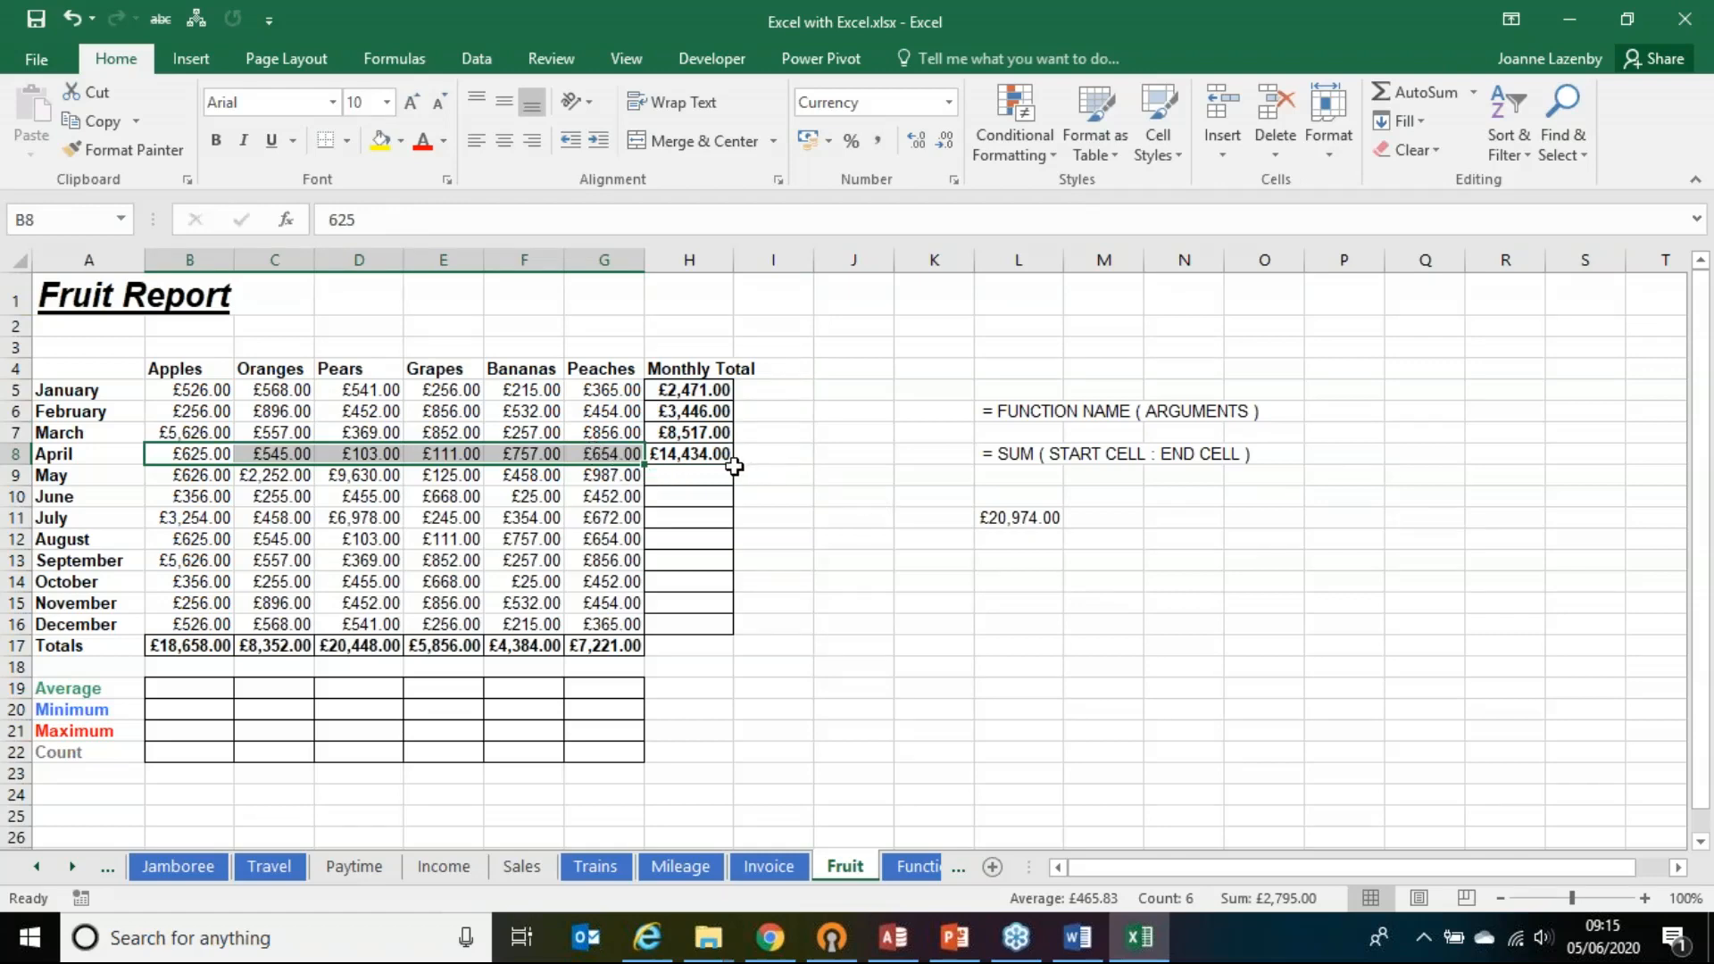
# Step: Clear the fruit totals in B17:G17 and the monthly totals in H5:H8
pyautogui.click(696, 484)
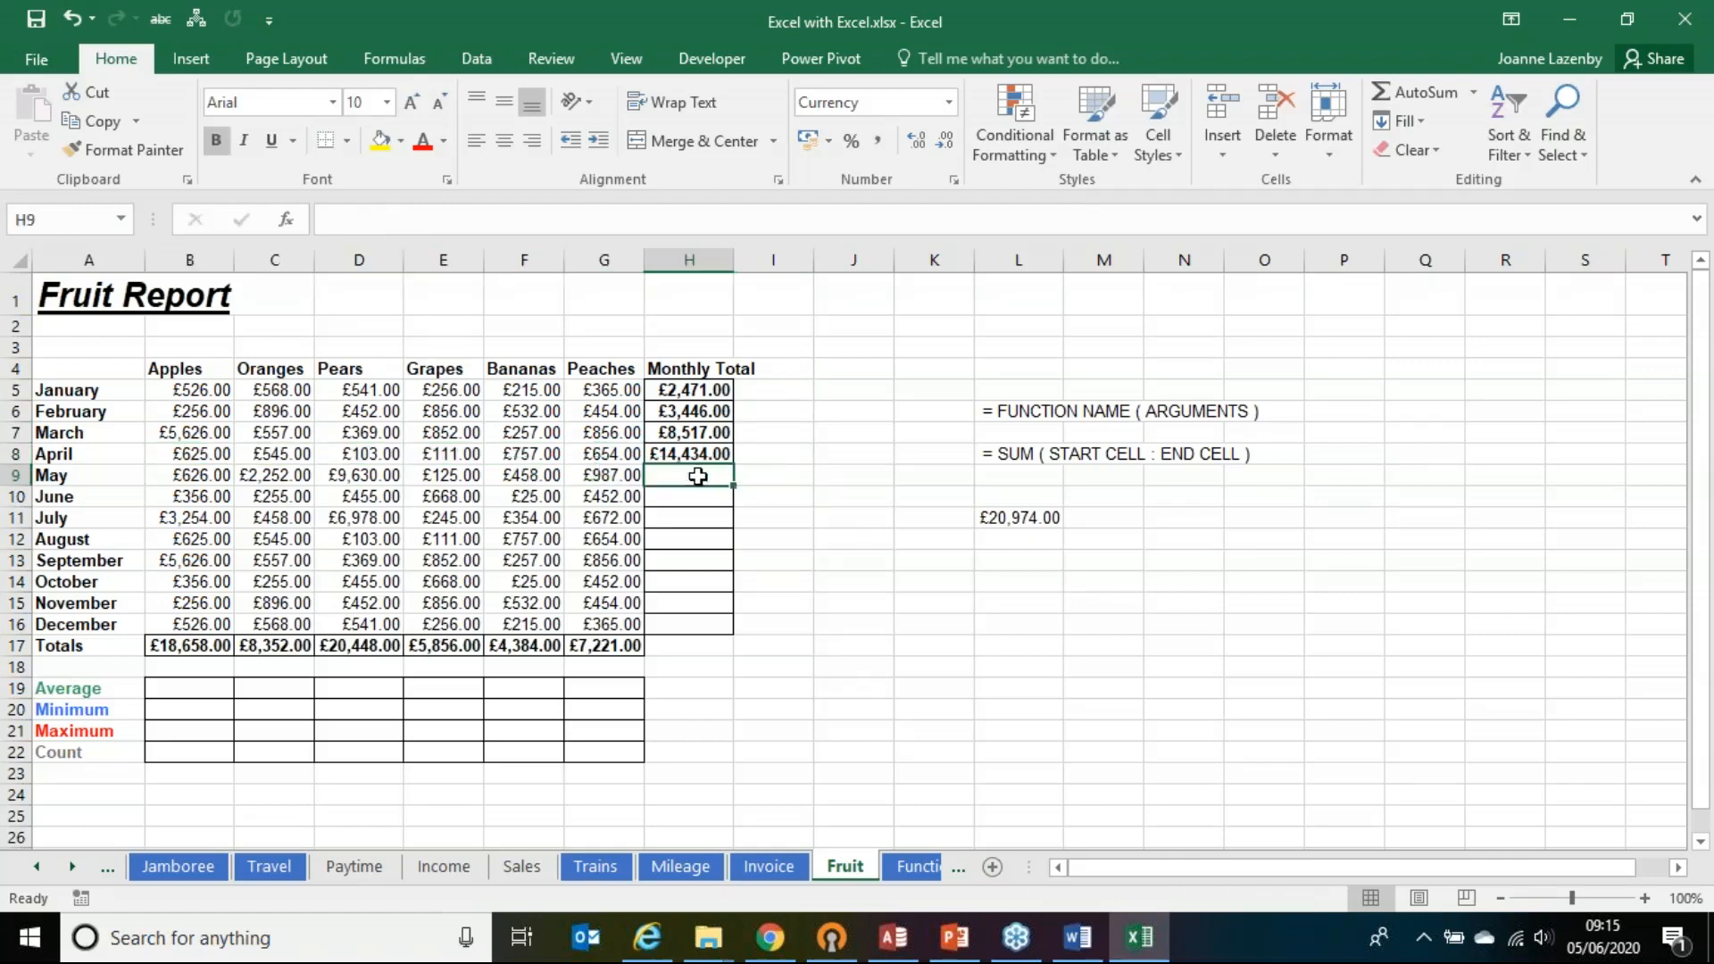
pyautogui.moveTo(192, 658); pyautogui.dragTo(605, 647)
pyautogui.hotkey('ctrl', 'z')
pyautogui.moveTo(692, 390); pyautogui.dragTo(692, 457)
pyautogui.hotkey('ctrl', 'z')
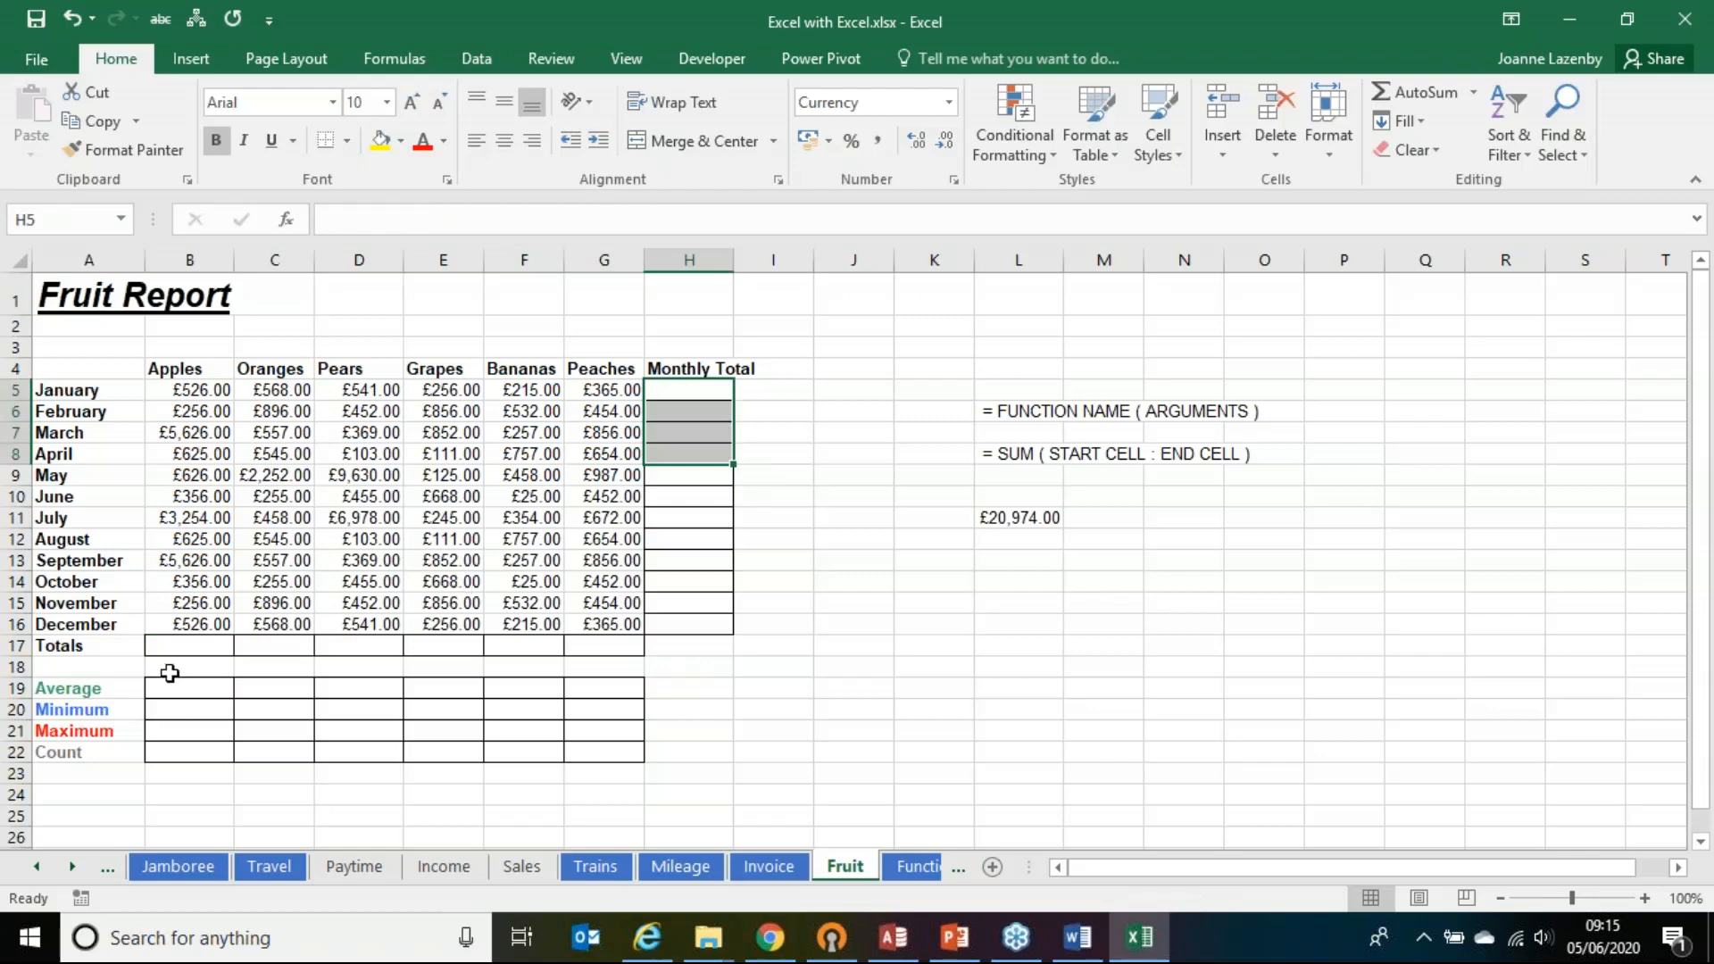
# Step: Use AutoSum to fill the whole Totals row B17:G17 at once, and the whole Monthly Total column H5:H16 at once
pyautogui.click(173, 647)
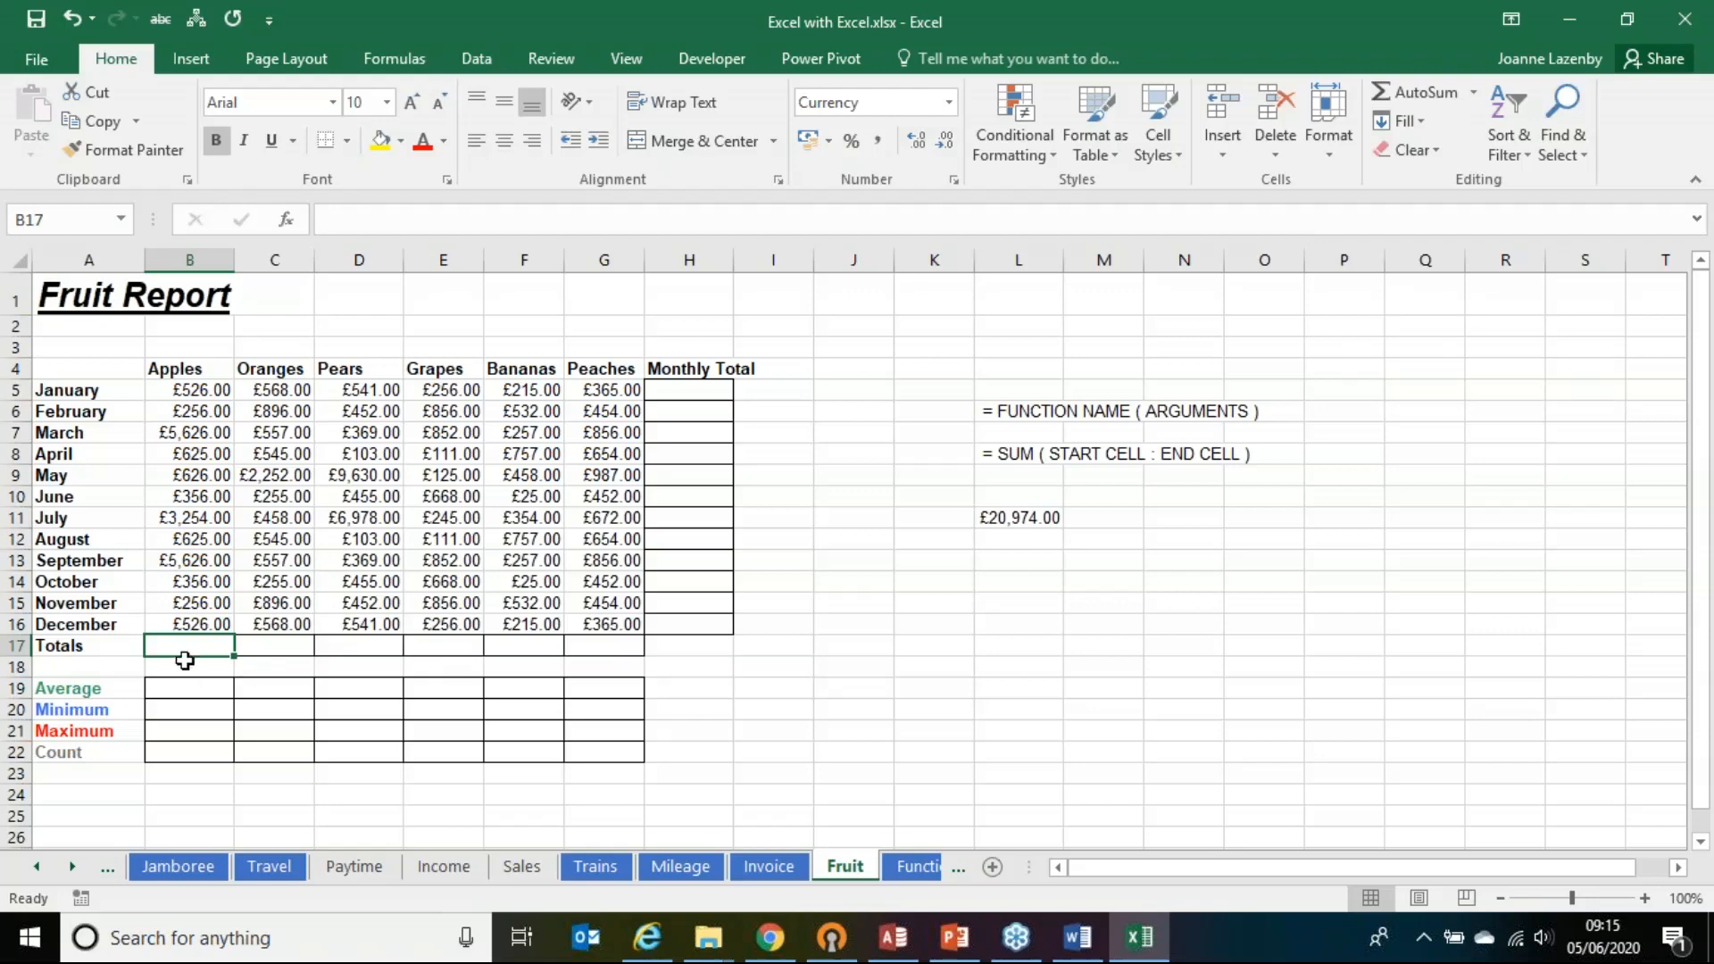
pyautogui.moveTo(257, 640); pyautogui.dragTo(594, 644)
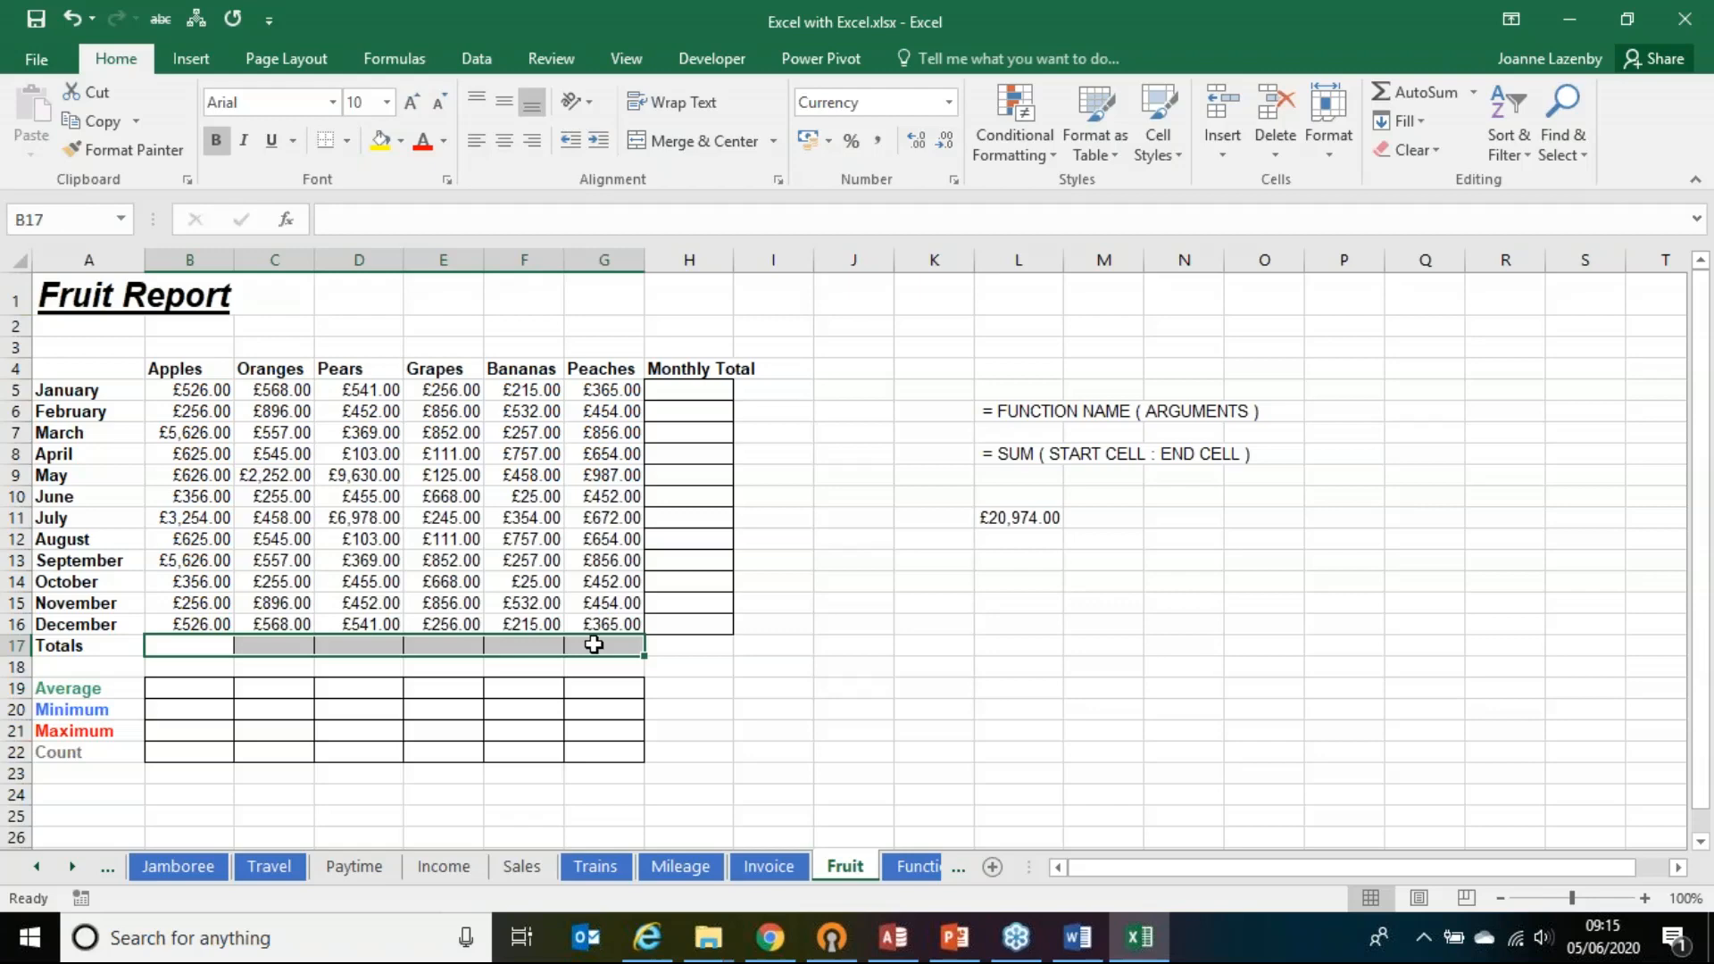
pyautogui.click(1399, 93)
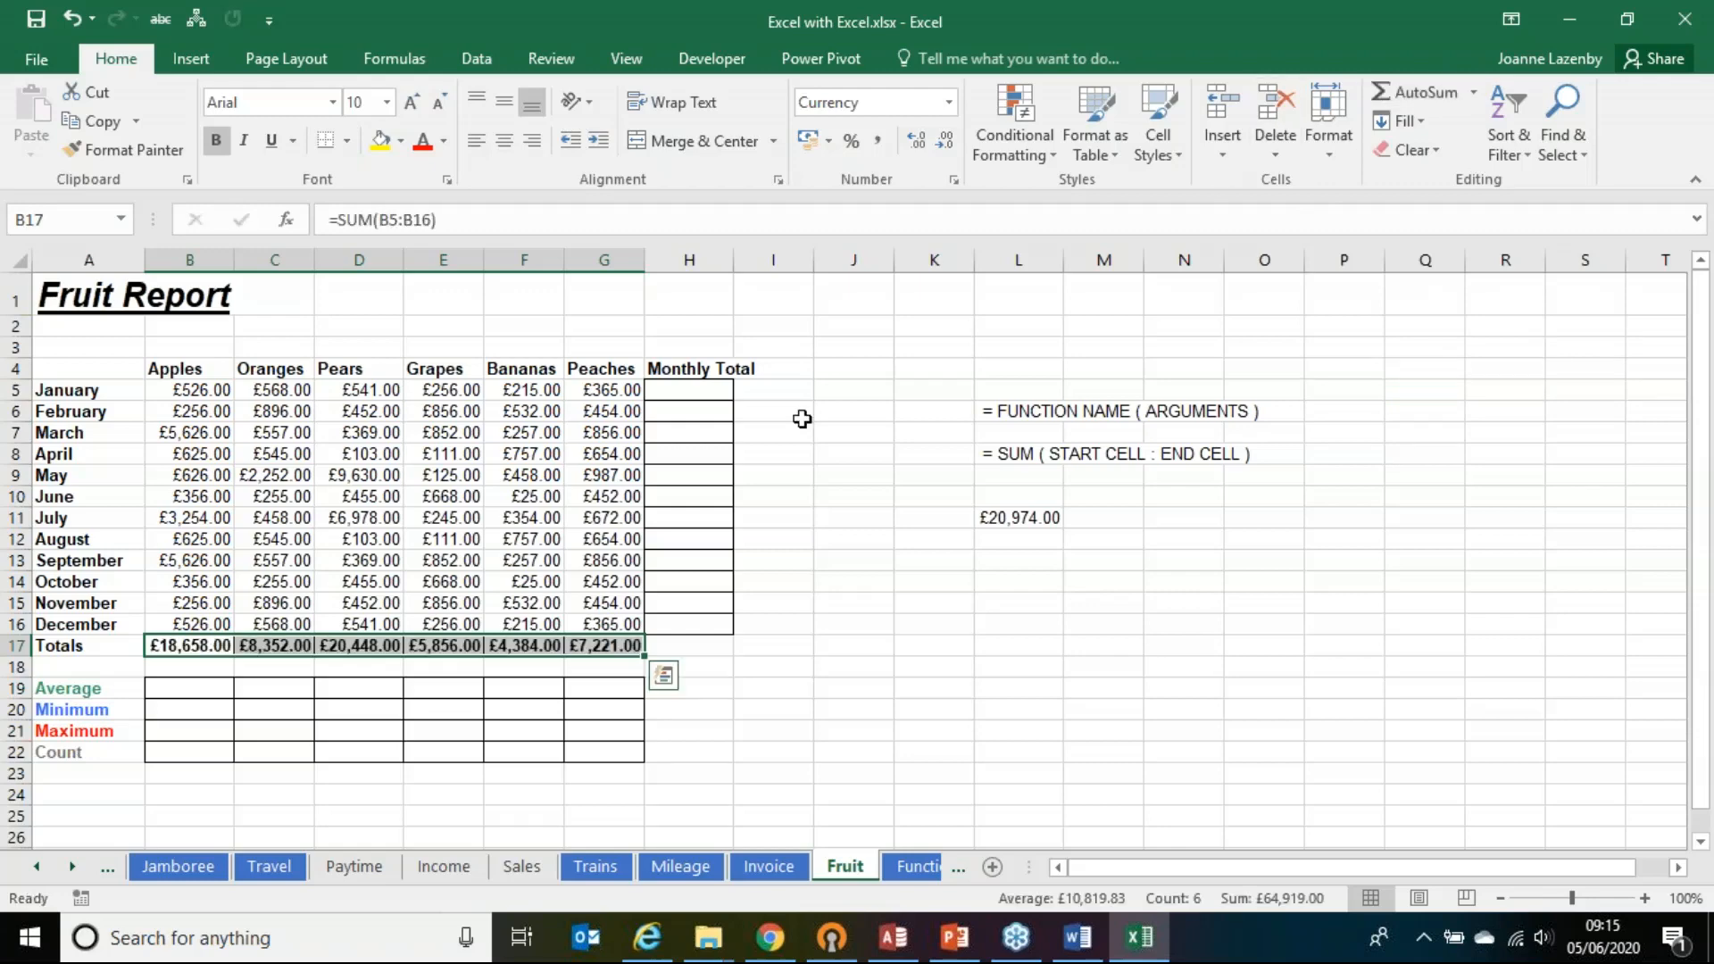
pyautogui.moveTo(662, 390); pyautogui.dragTo(667, 629)
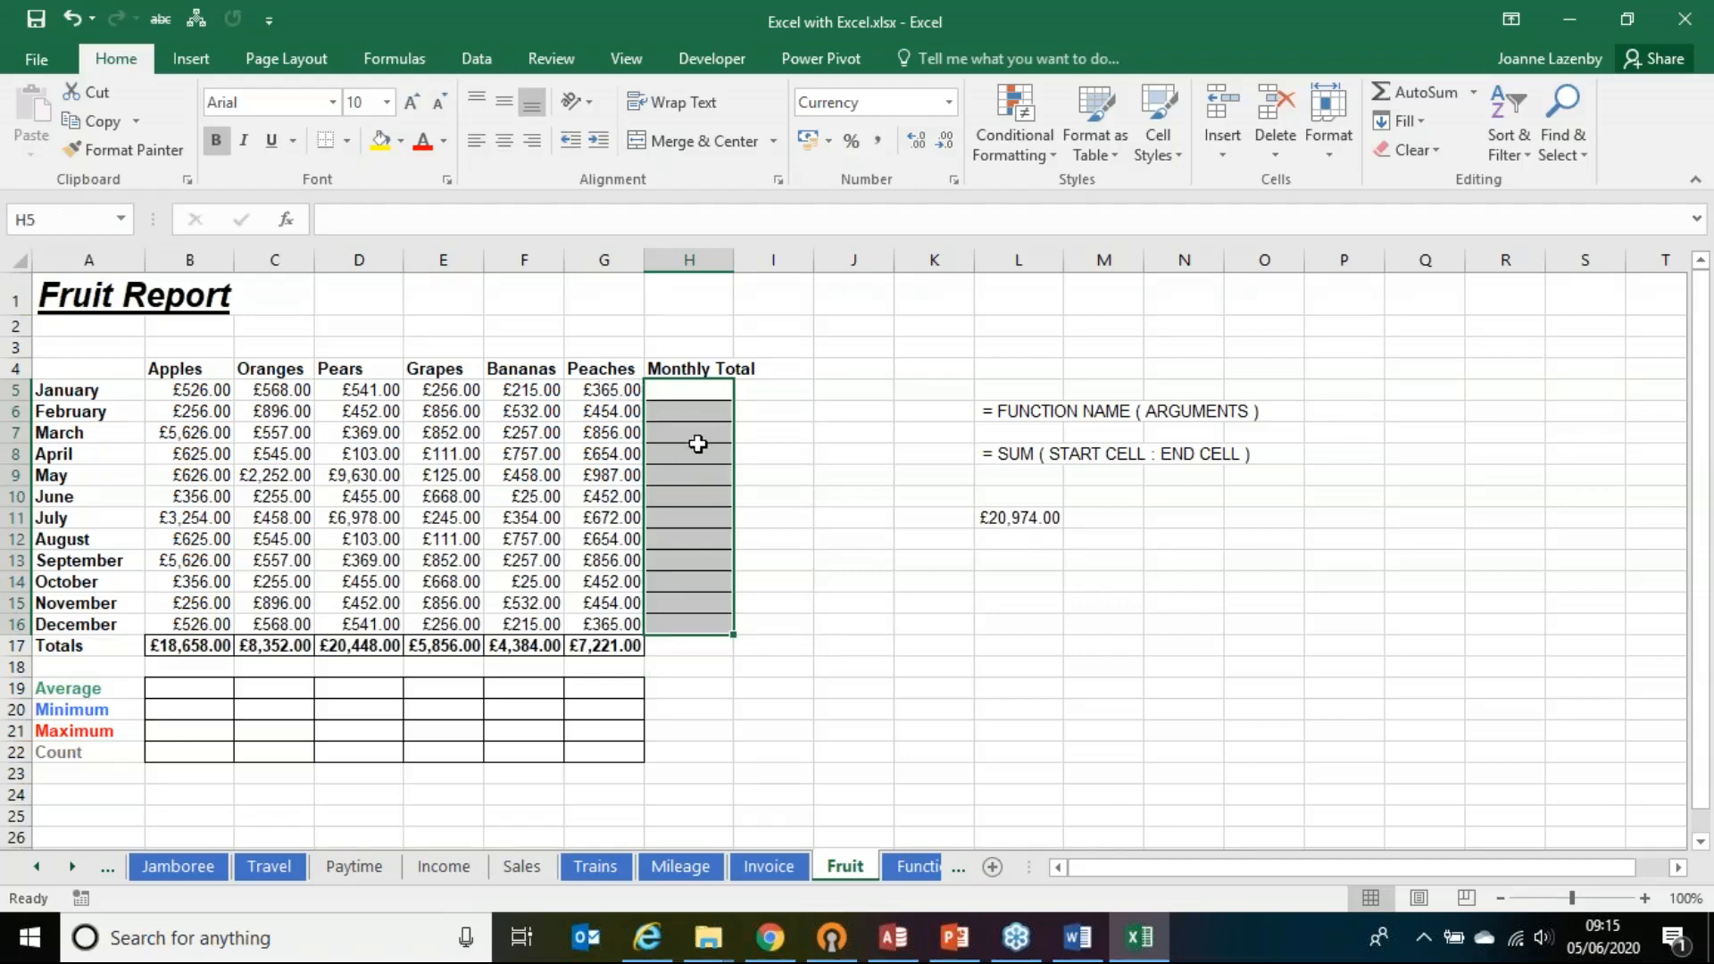
pyautogui.click(1391, 88)
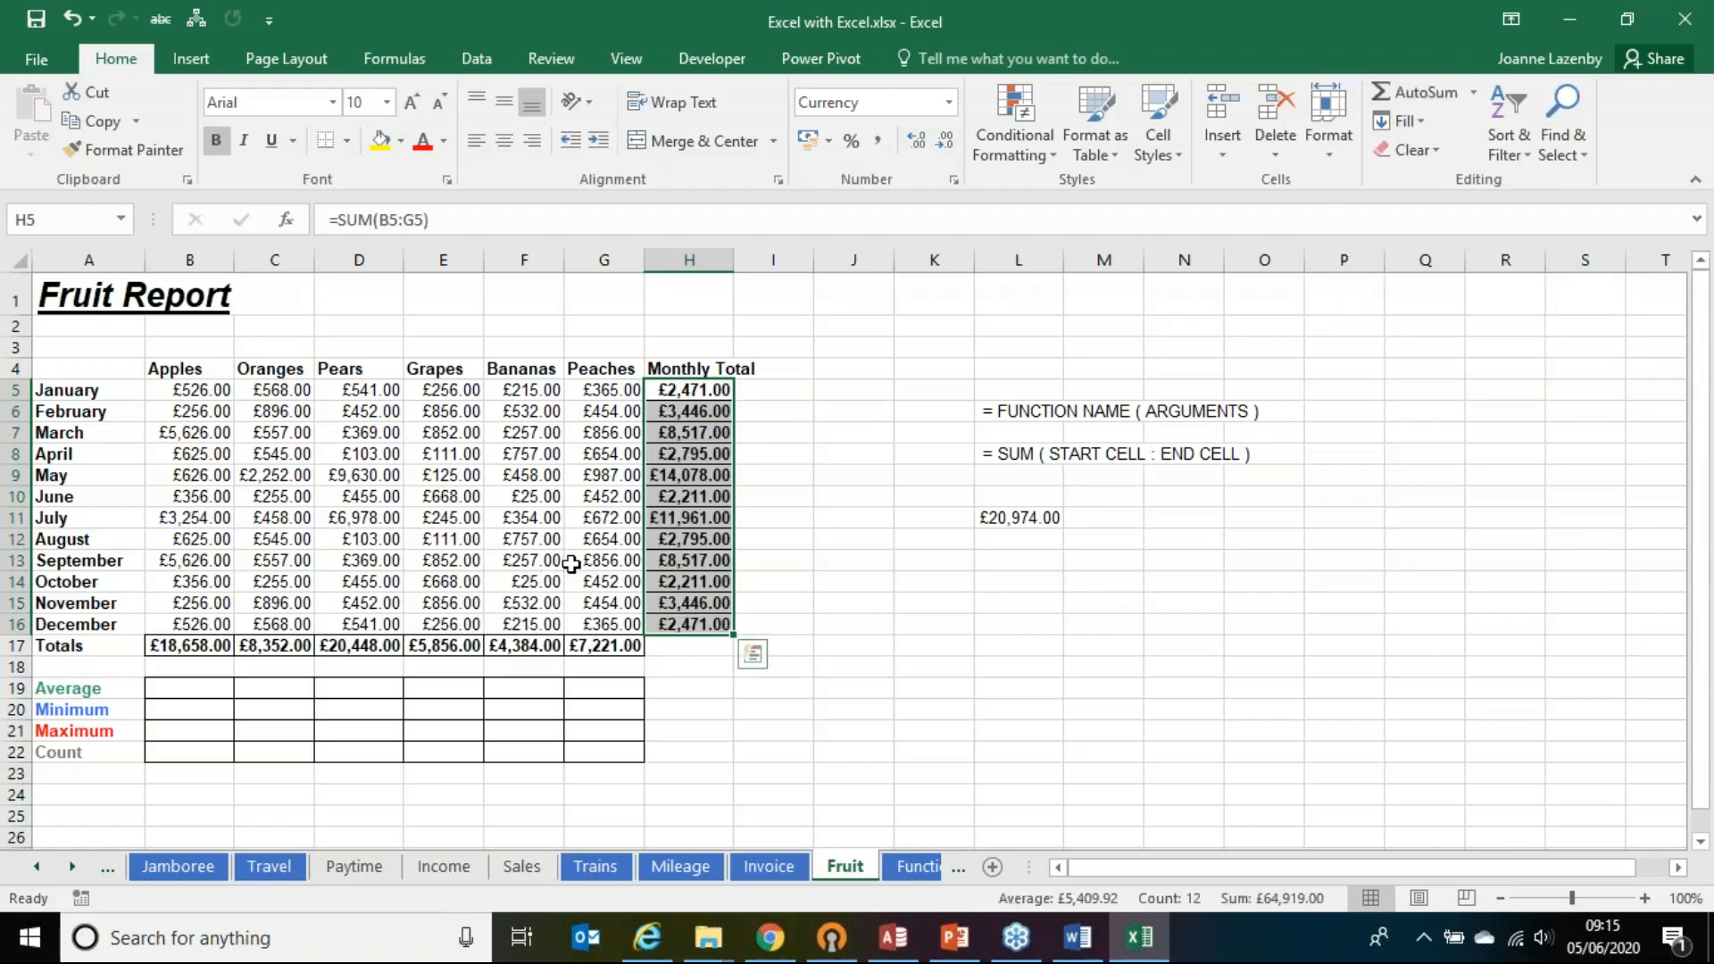
# Step: Delete the monthly totals in H5:H16 and the fruit totals in B17:G17
pyautogui.press('Delete')
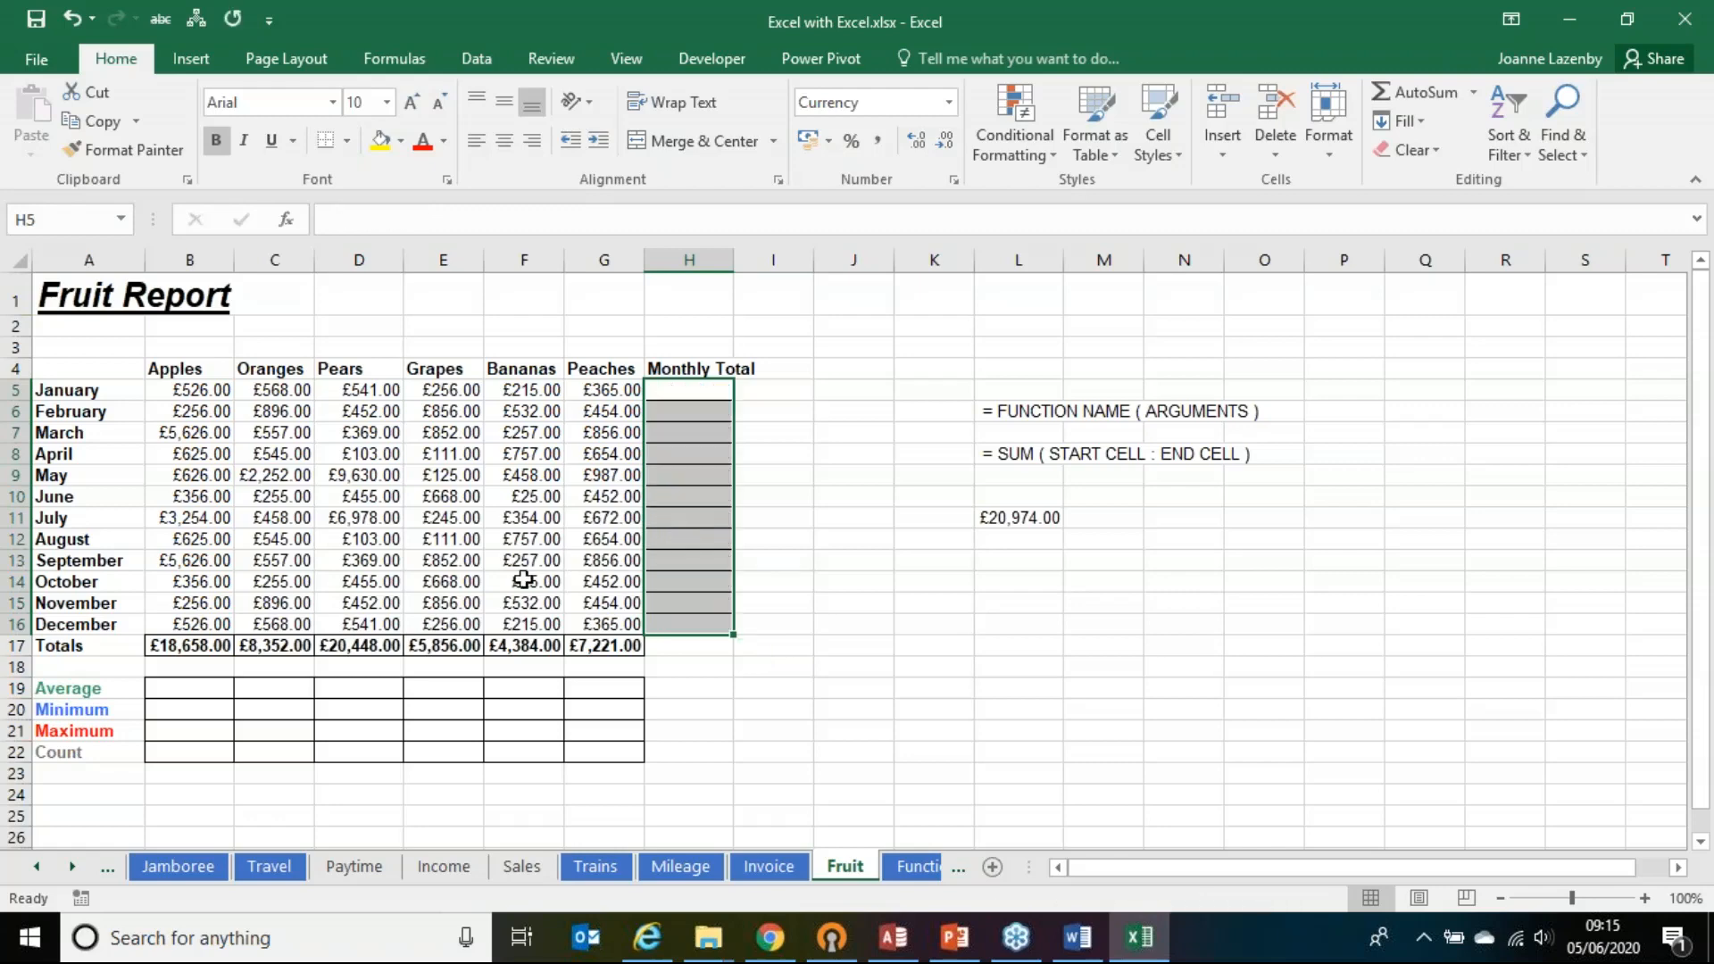
pyautogui.click(191, 645)
pyautogui.moveTo(505, 646); pyautogui.dragTo(608, 646)
pyautogui.press('Delete')
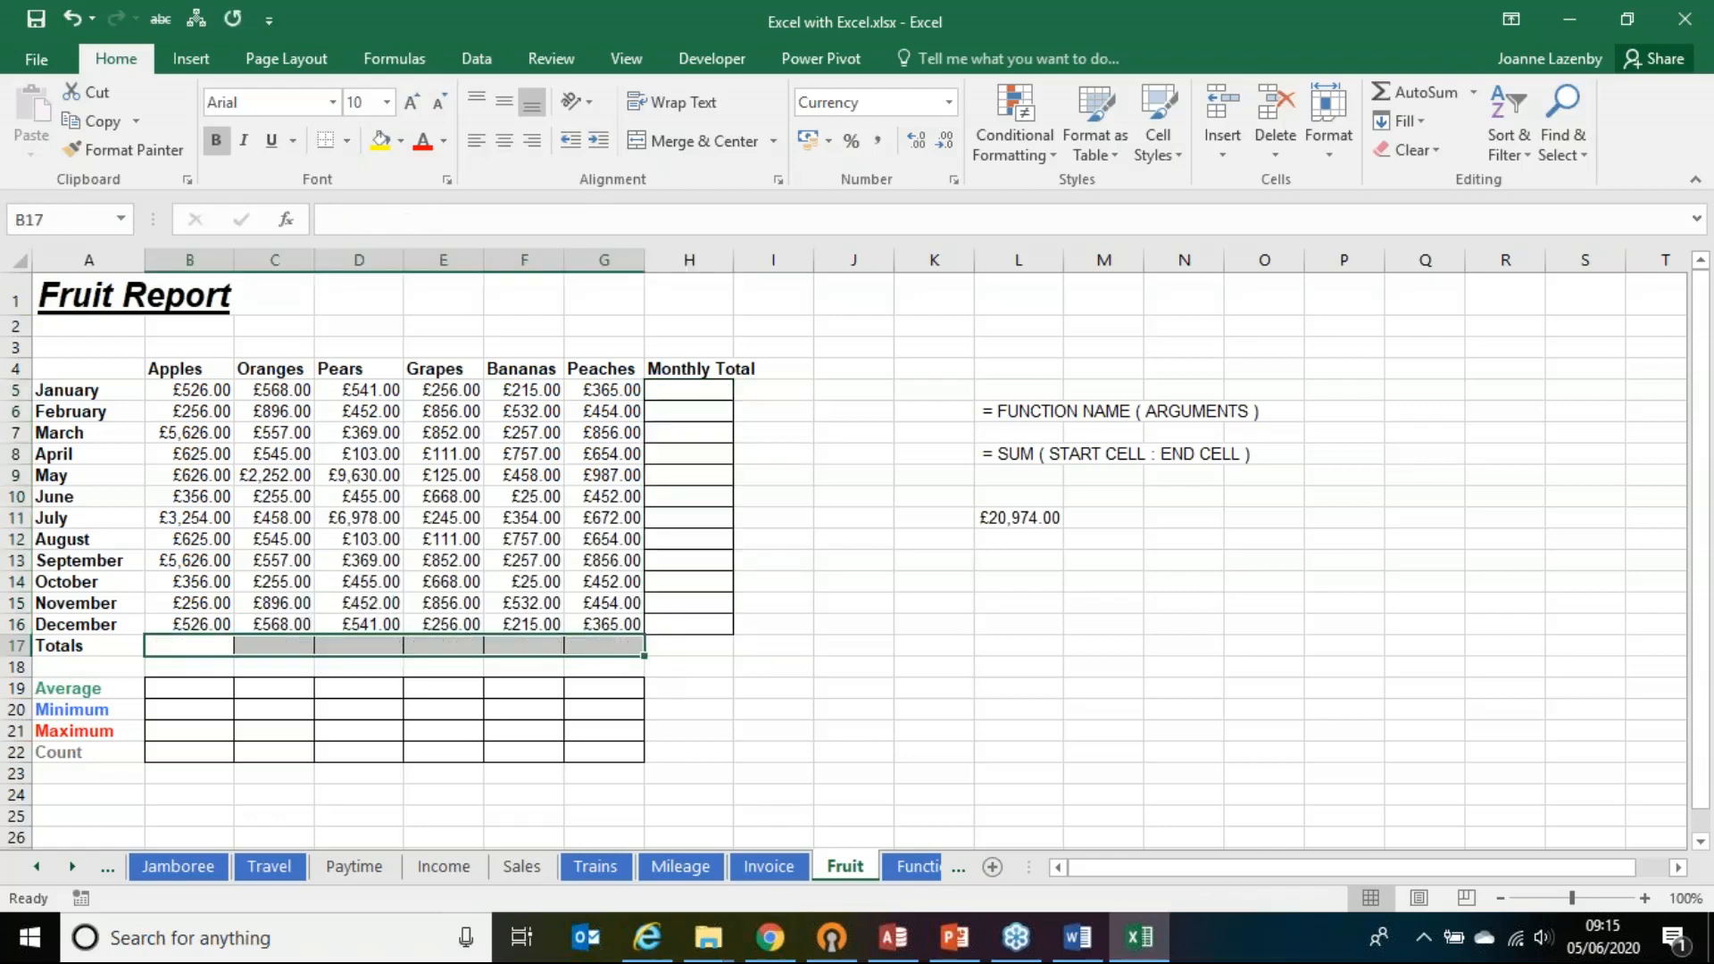
# Step: Apply AutoSum to the block B5:H17 to create all row, column and grand totals together
pyautogui.click(669, 645)
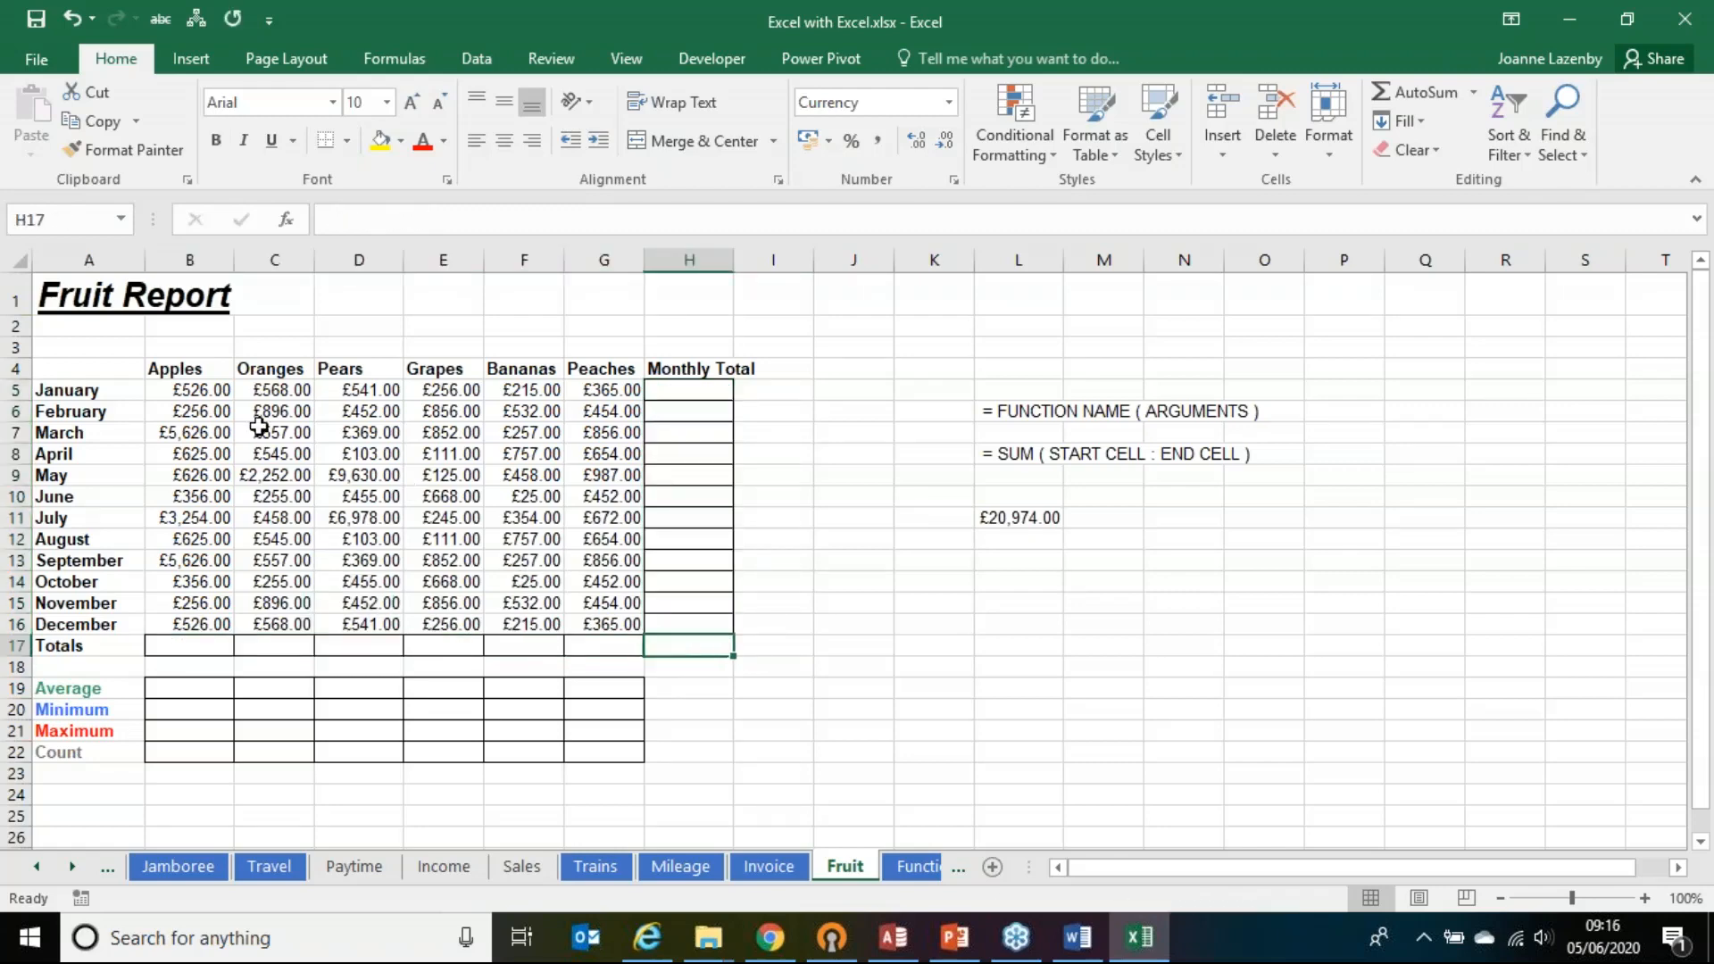
pyautogui.click(201, 393)
pyautogui.moveTo(229, 408); pyautogui.dragTo(594, 621)
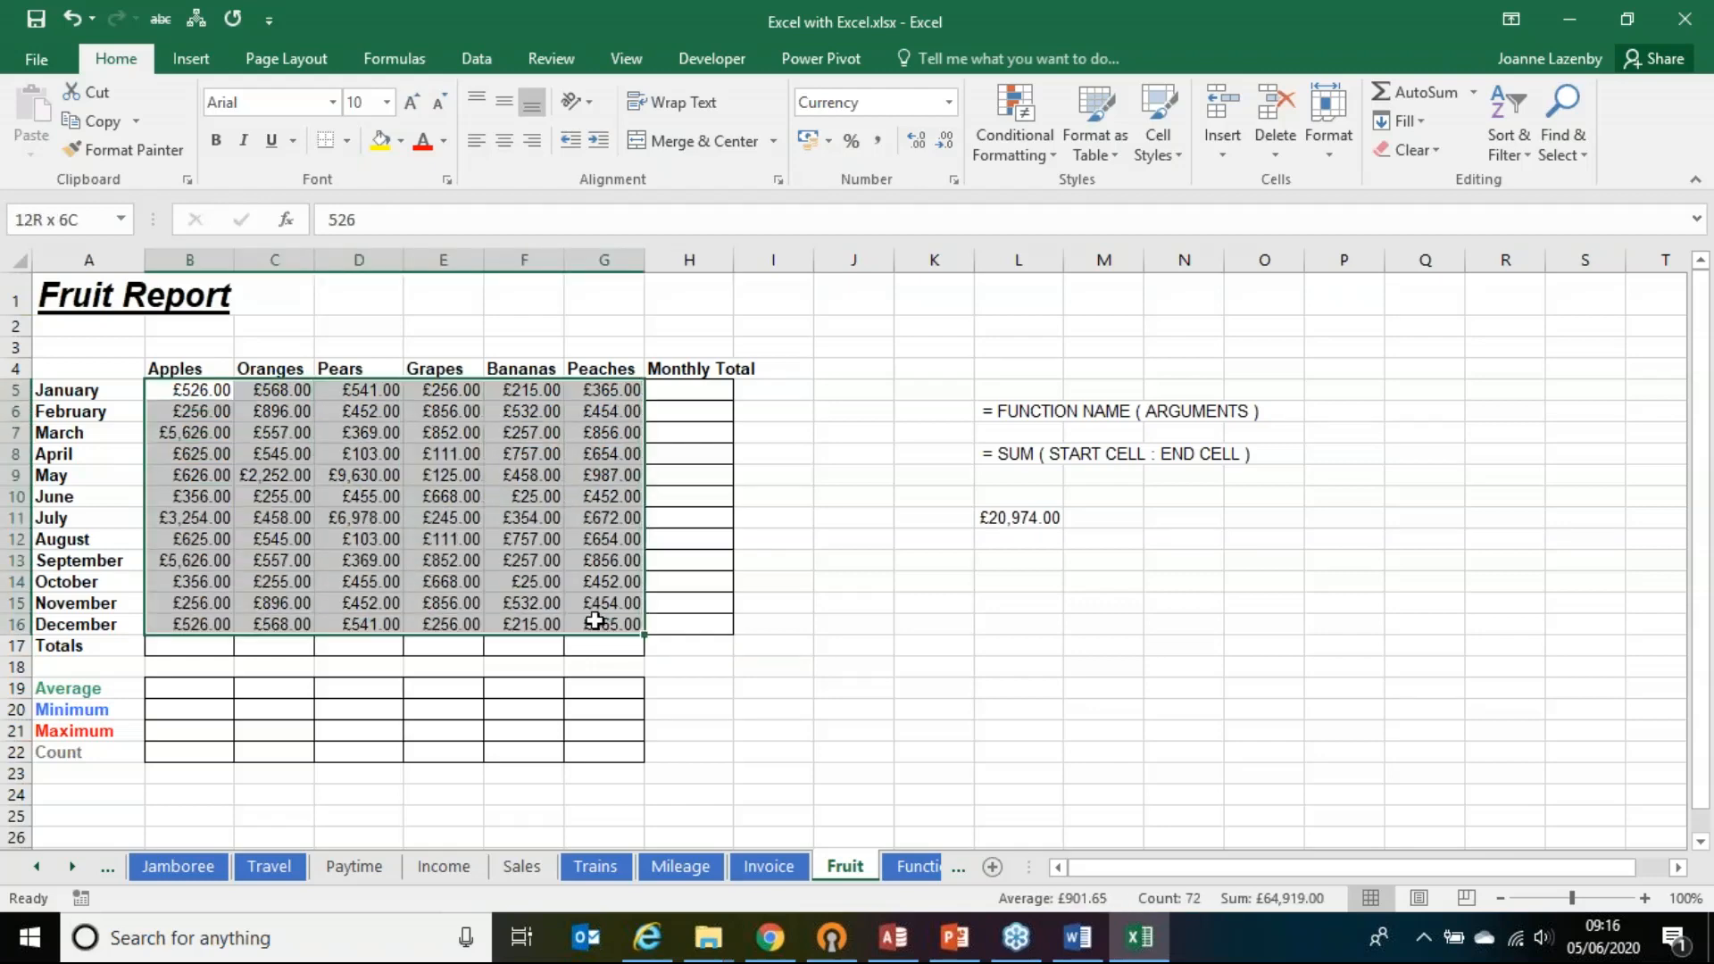
pyautogui.moveTo(595, 621); pyautogui.dragTo(653, 644)
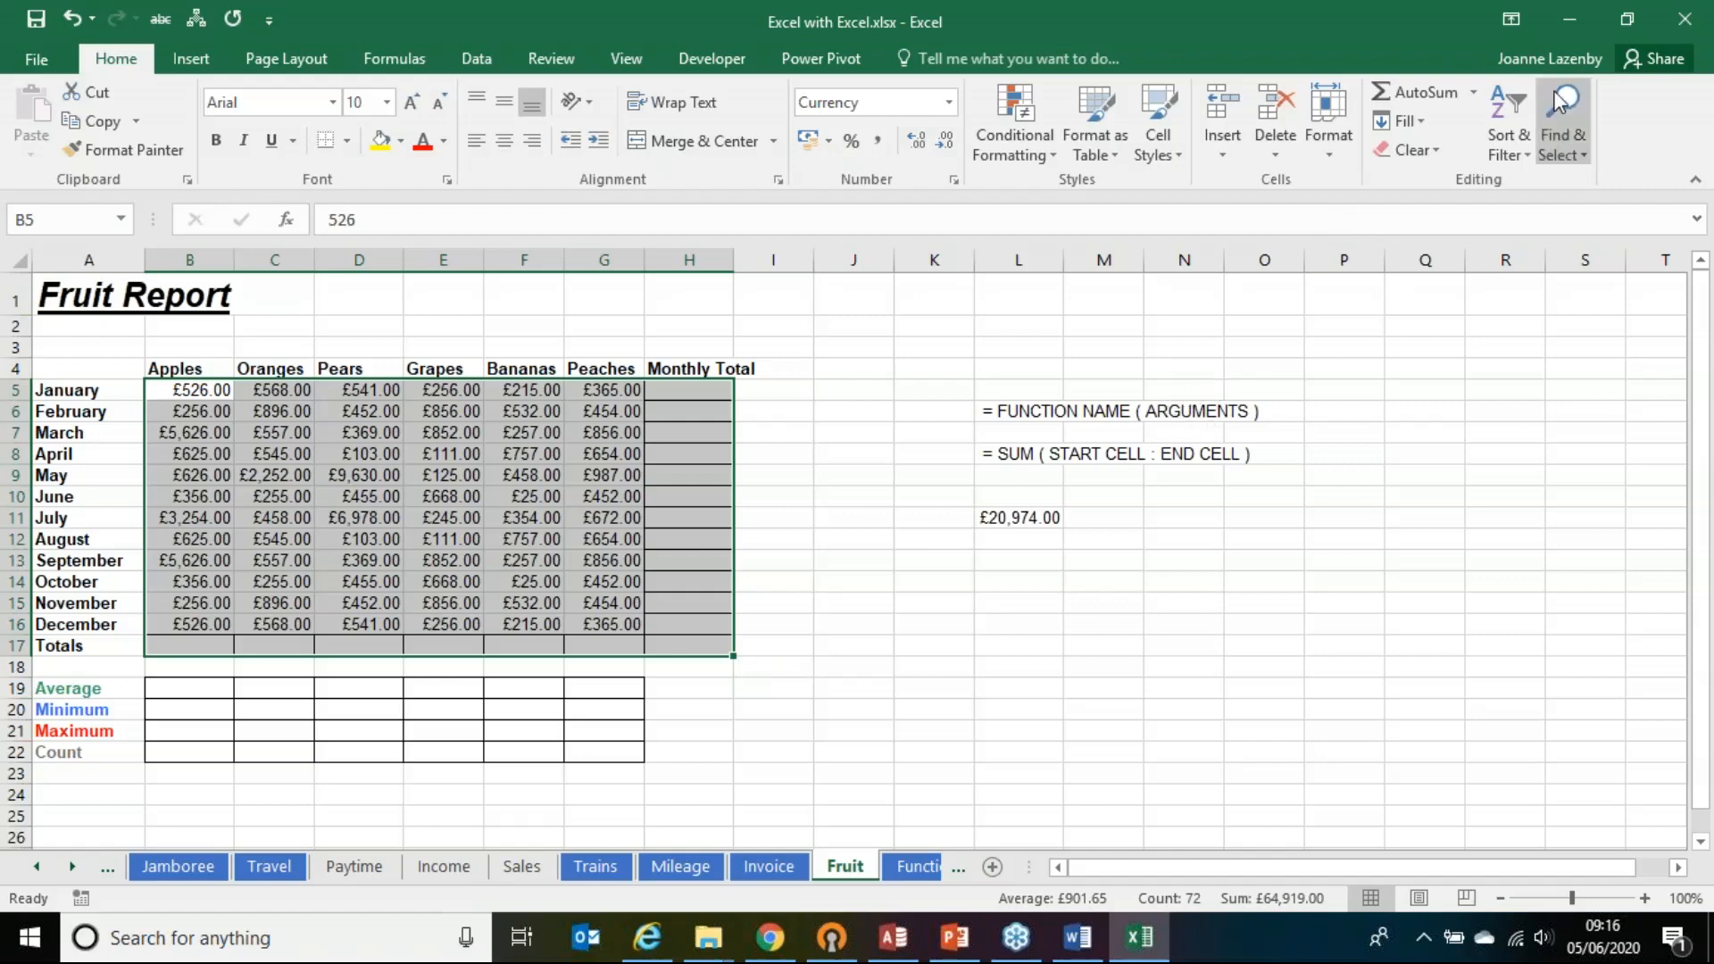
pyautogui.click(1426, 91)
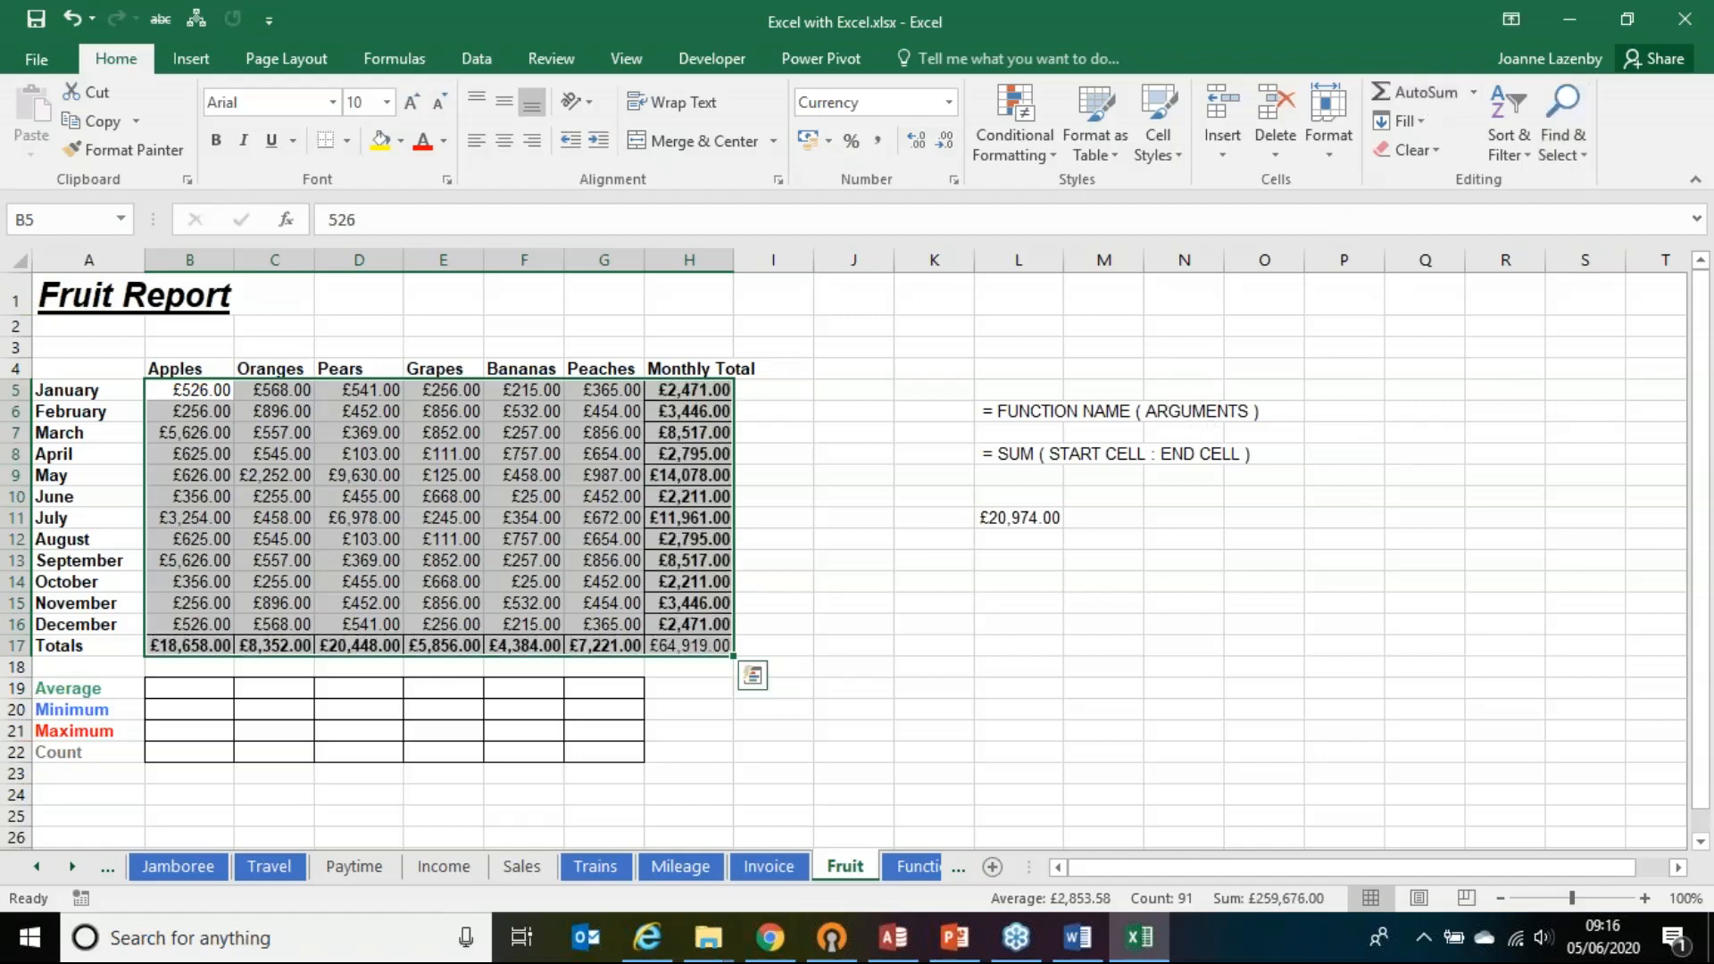
pyautogui.click(711, 726)
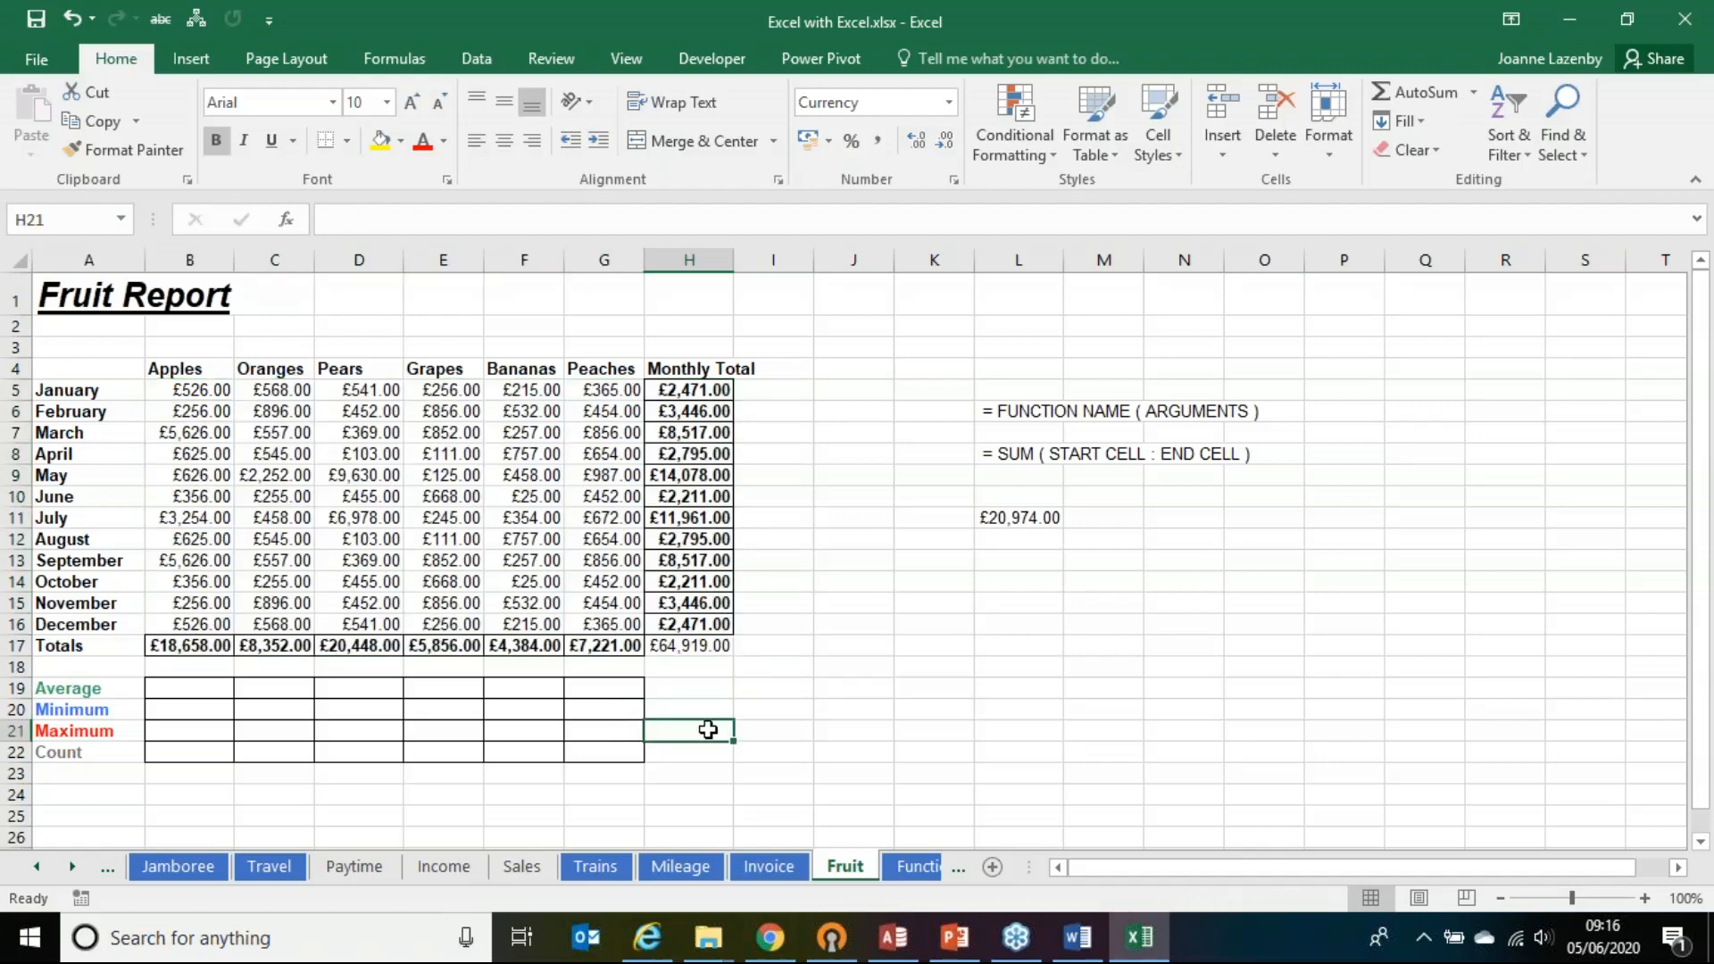
# Step: Move the example SUM formula from L11 down to L18
pyautogui.click(1030, 560)
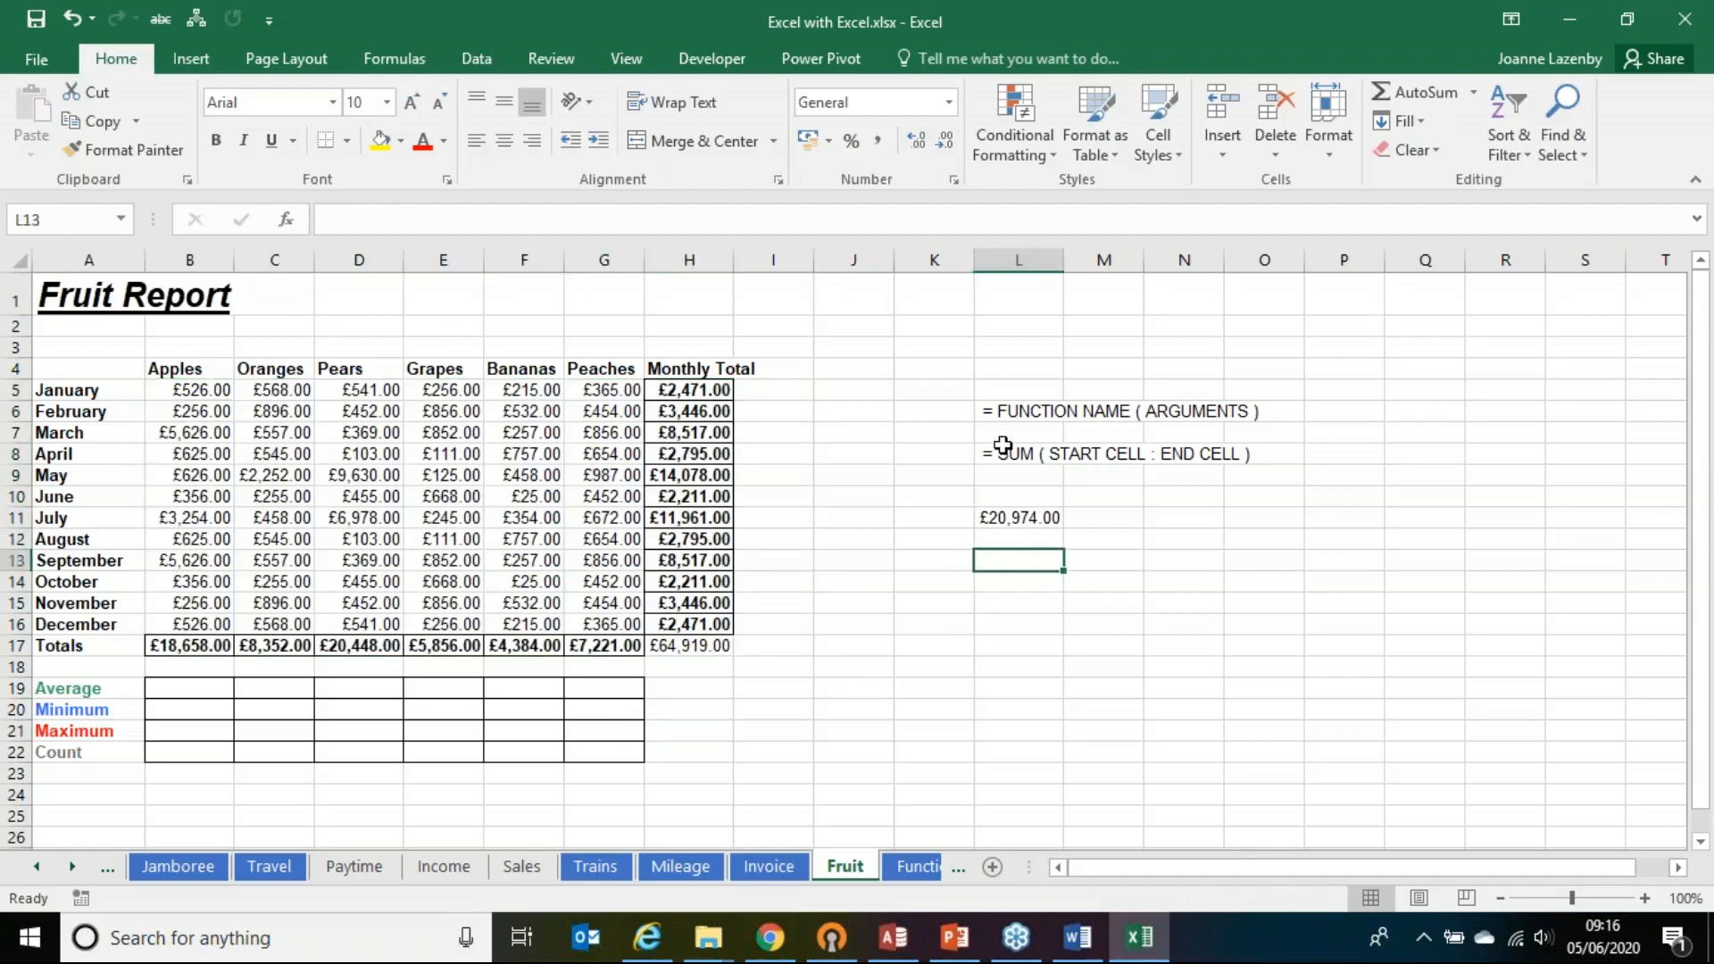
pyautogui.click(1017, 518)
pyautogui.moveTo(1010, 529); pyautogui.dragTo(1018, 665)
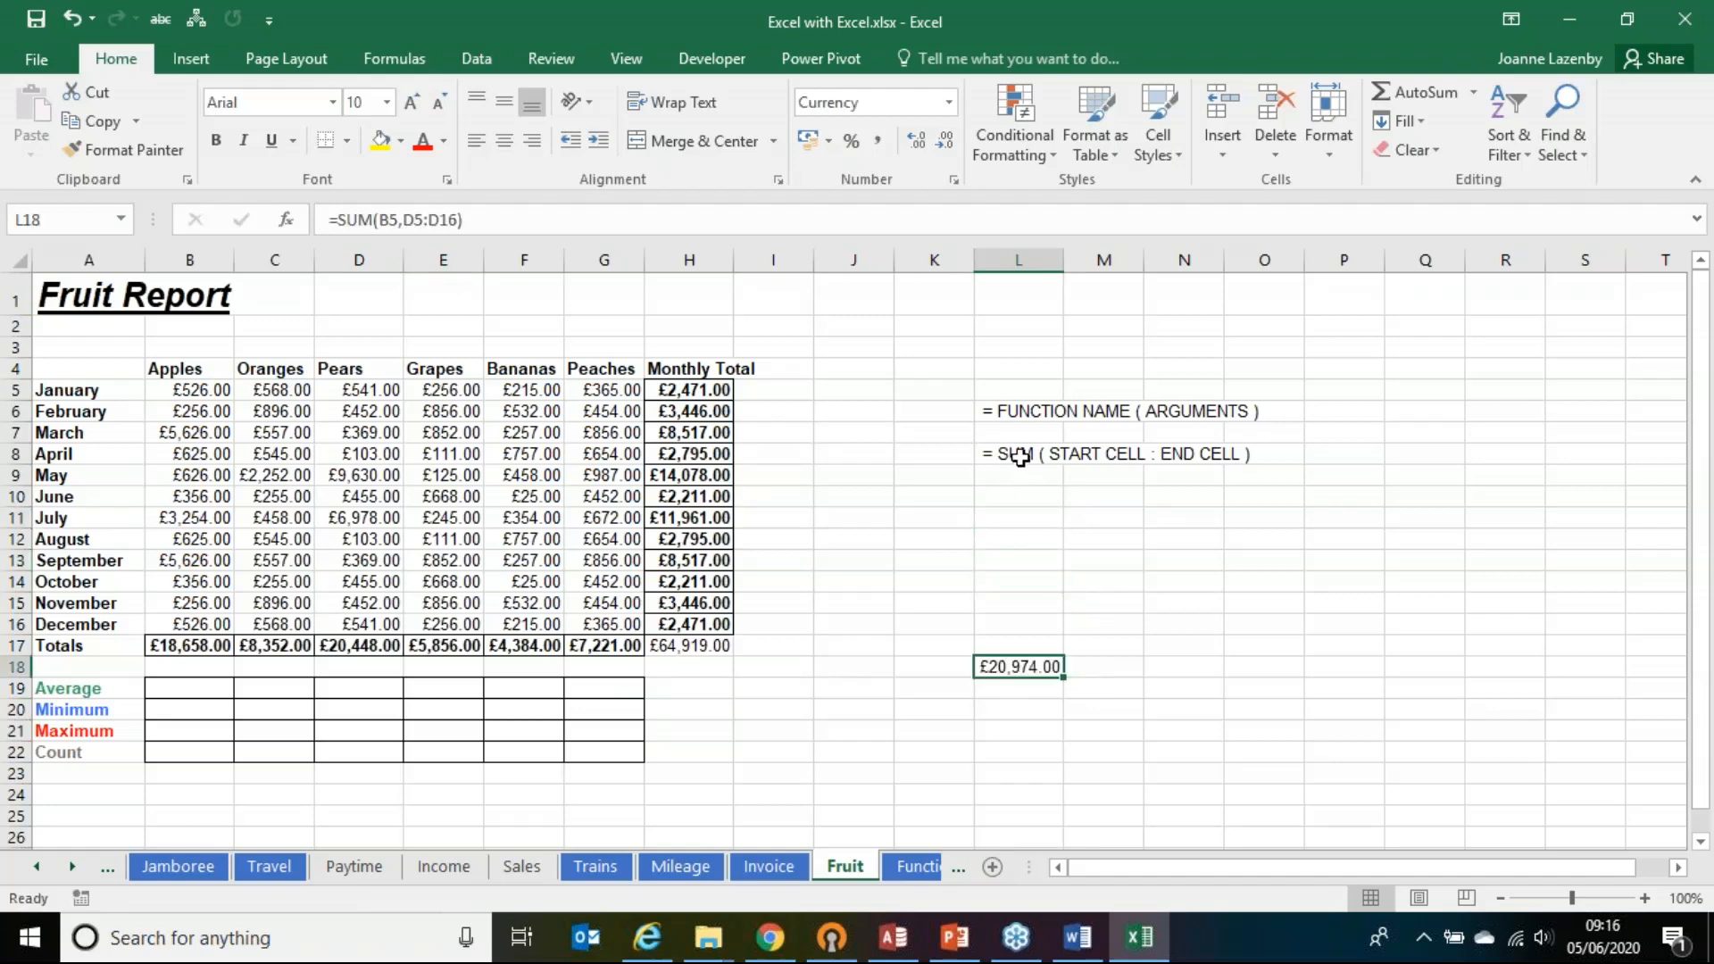
# Step: Add the syntax note "= AVERAGE ( START CELL : END CELL )" in L10, below the SUM syntax note
pyautogui.click(1023, 498)
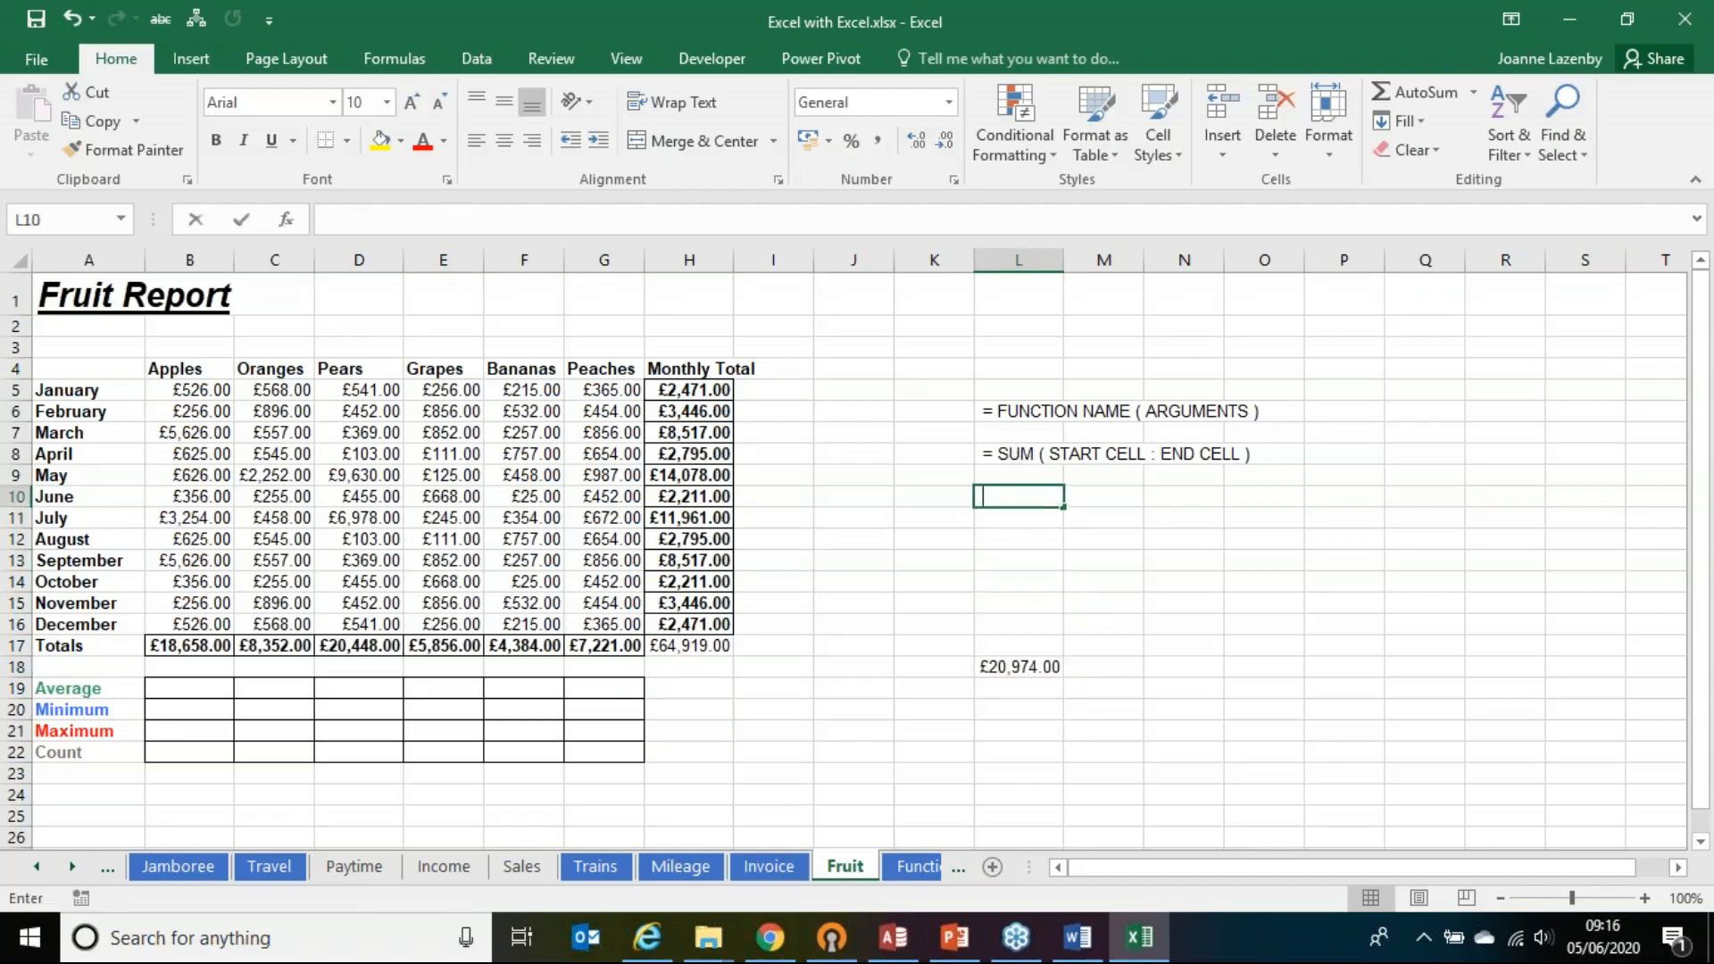
pyautogui.write('= AVR')
pyautogui.press('BackSpace')
pyautogui.write('ERAGE ( START')
pyautogui.write('CELL :')
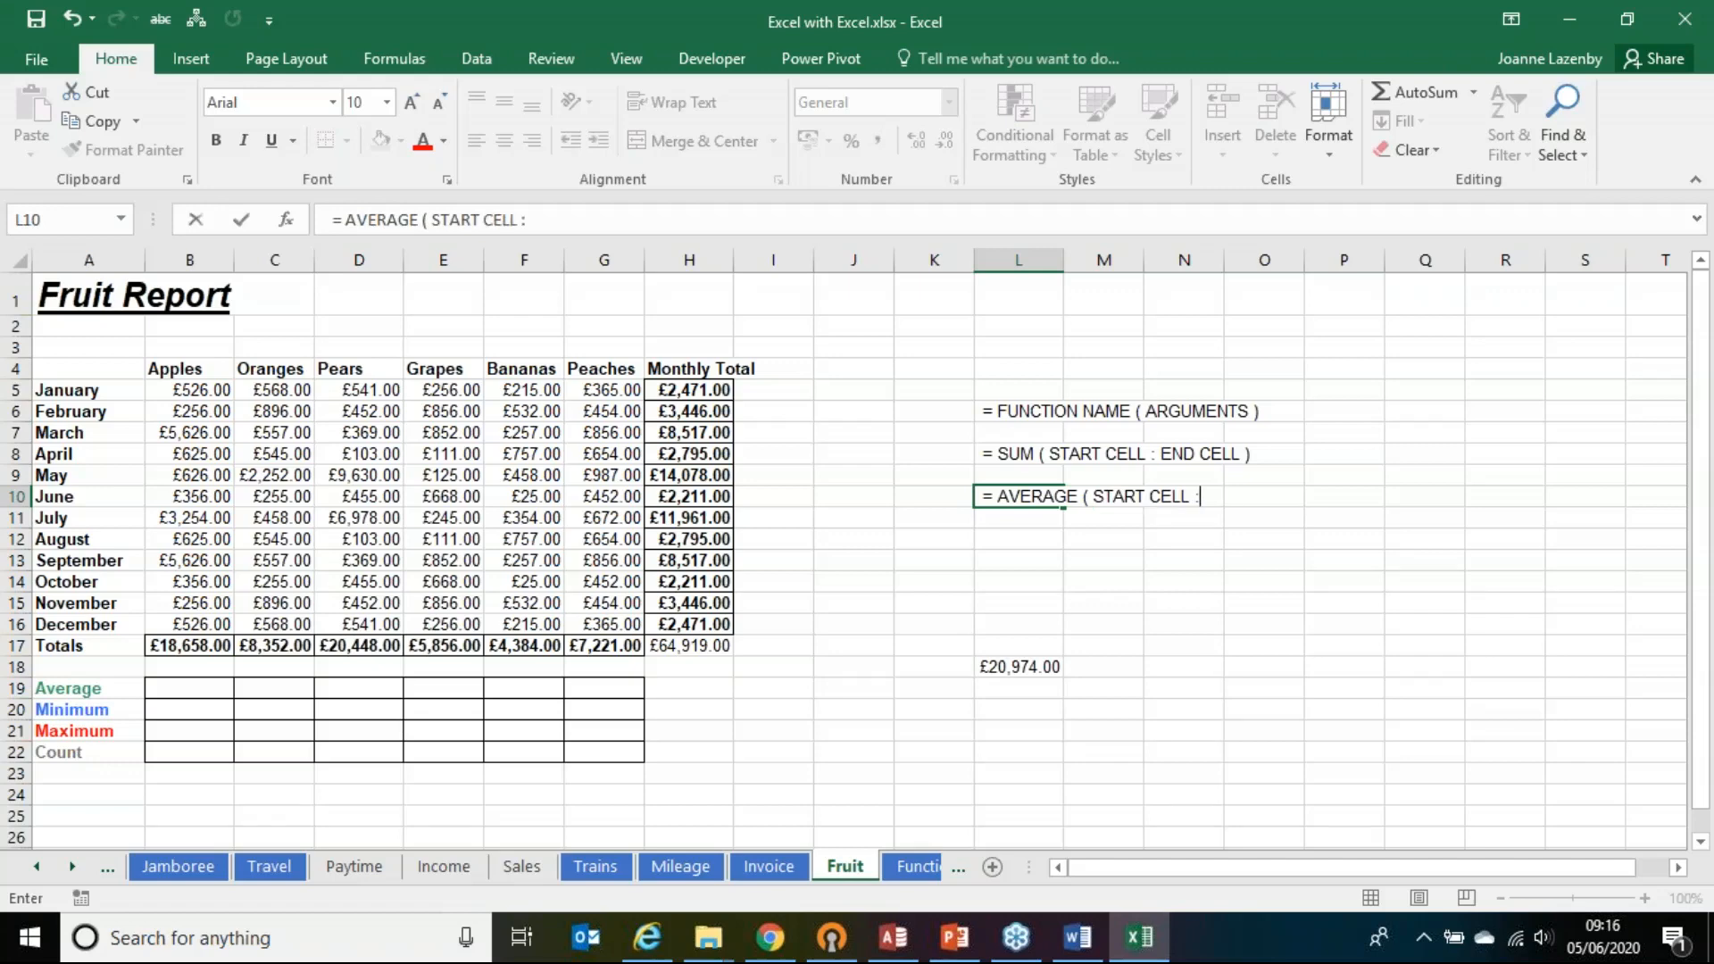
pyautogui.write(' END CELL )')
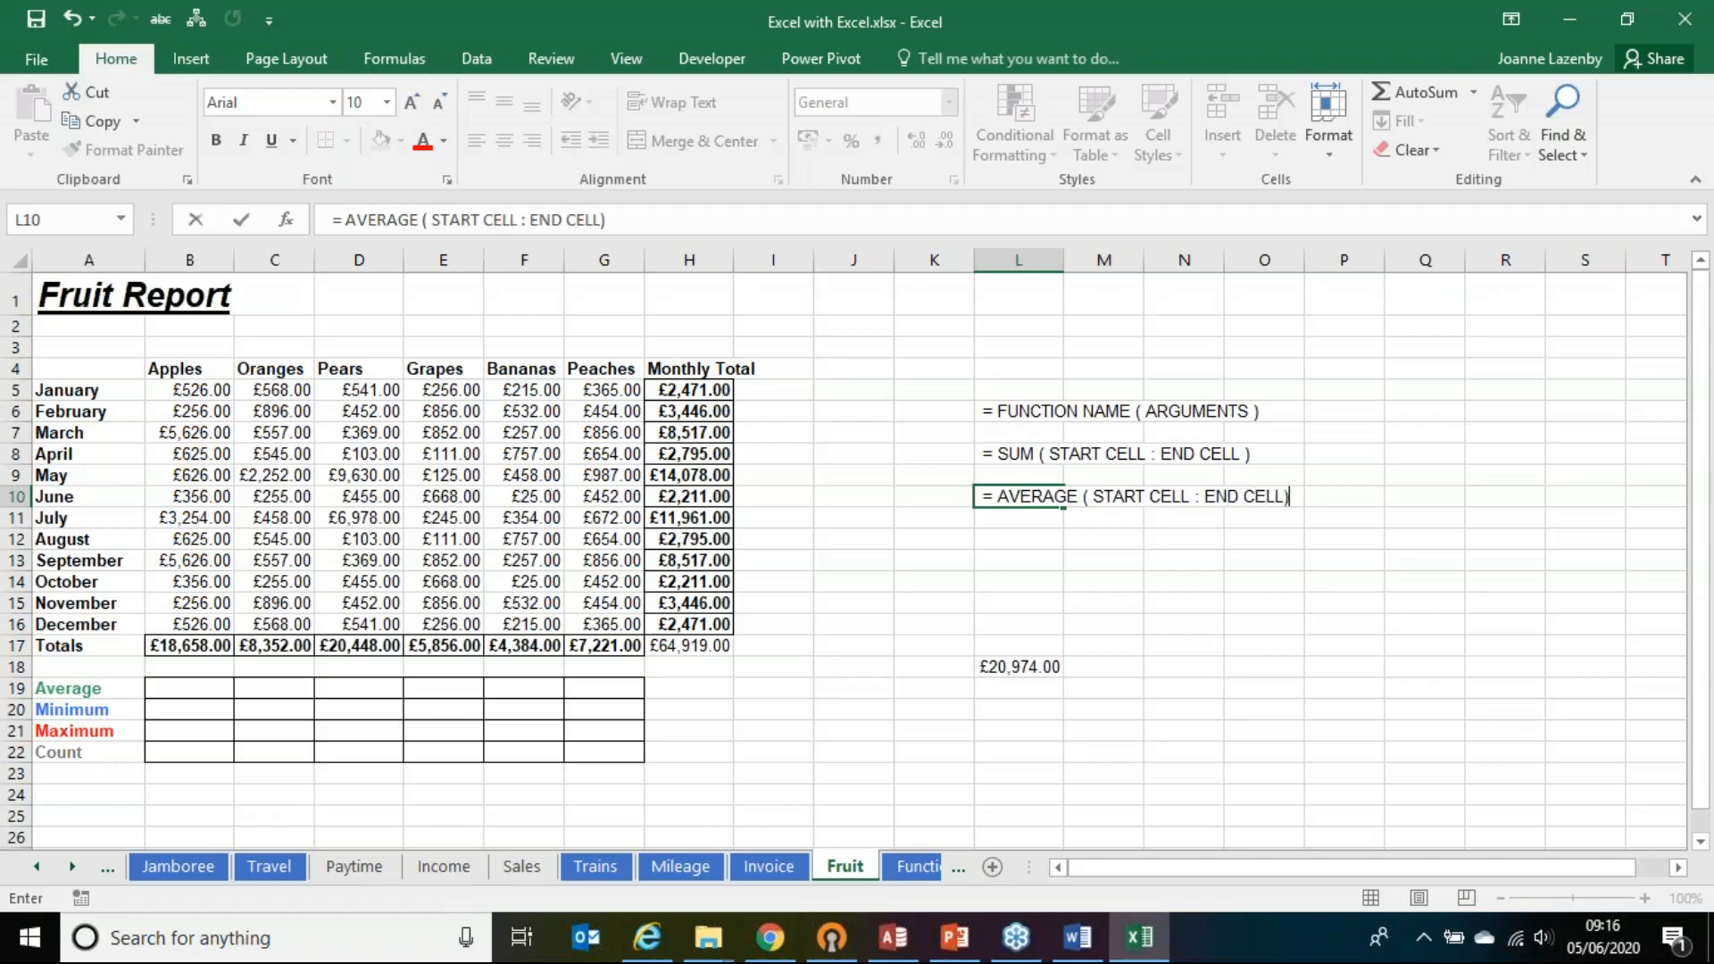
pyautogui.hotkey('ctrl', 'Return')
pyautogui.press('Return')
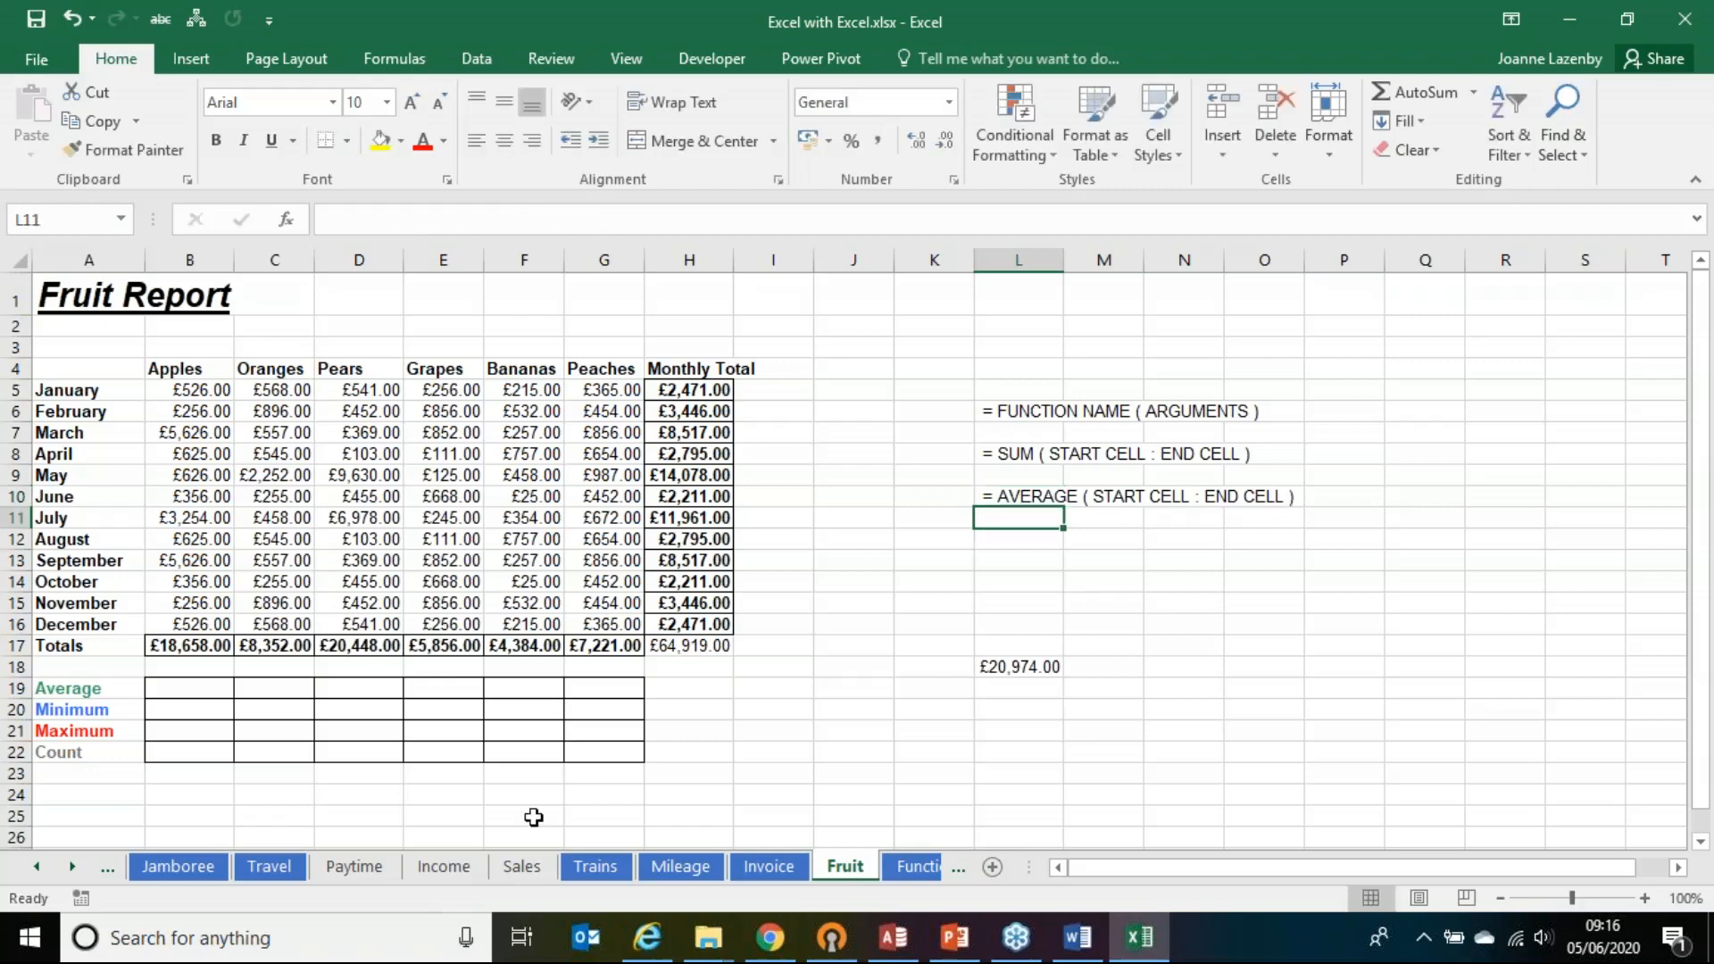
# Step: Calculate the Apples average in B19 with the AutoSum Average function, shrinking the suggested range to B5:B16
pyautogui.click(210, 692)
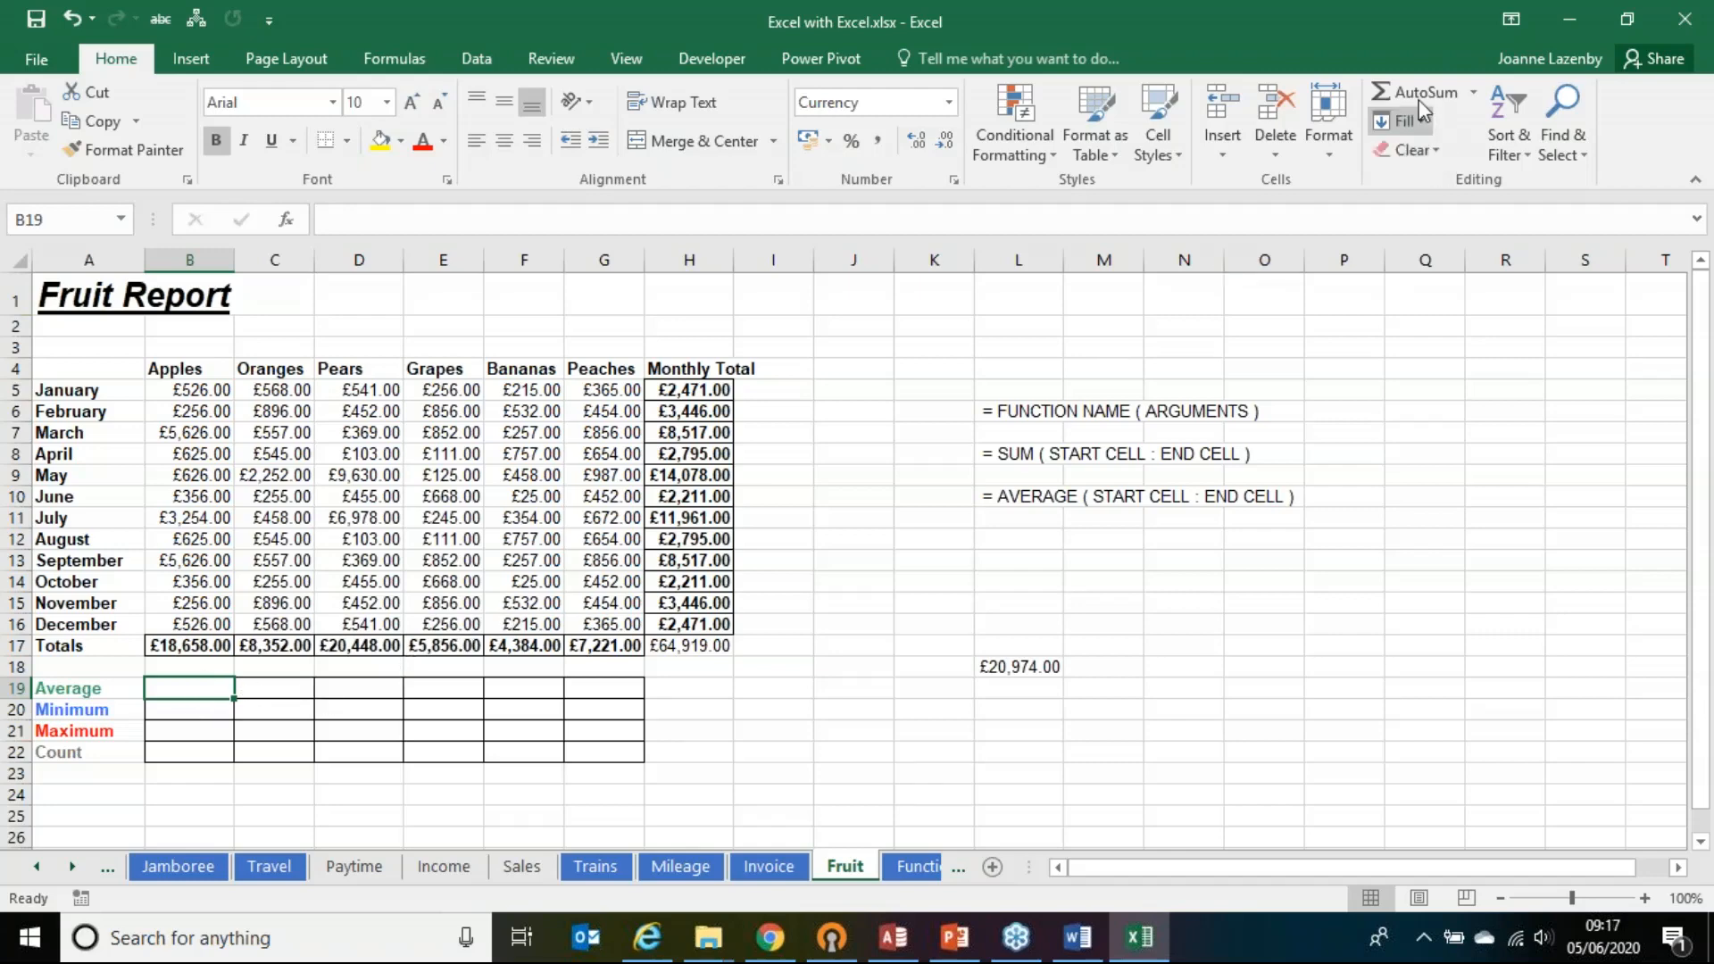
pyautogui.click(1474, 93)
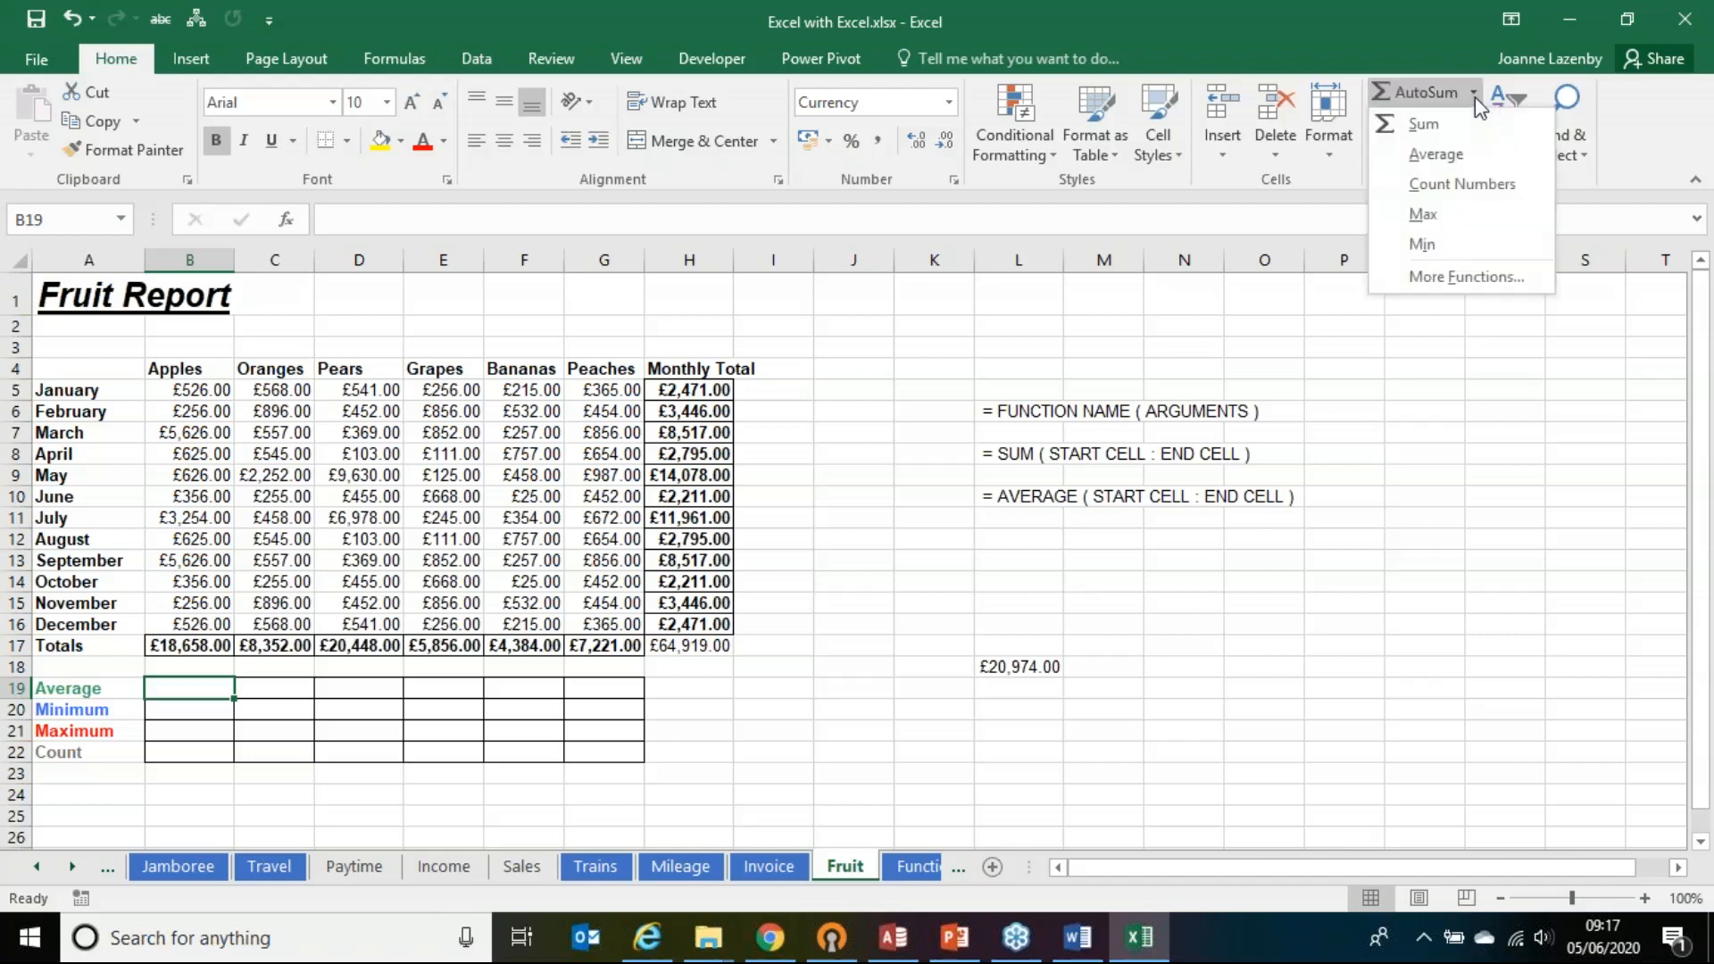
pyautogui.click(1436, 154)
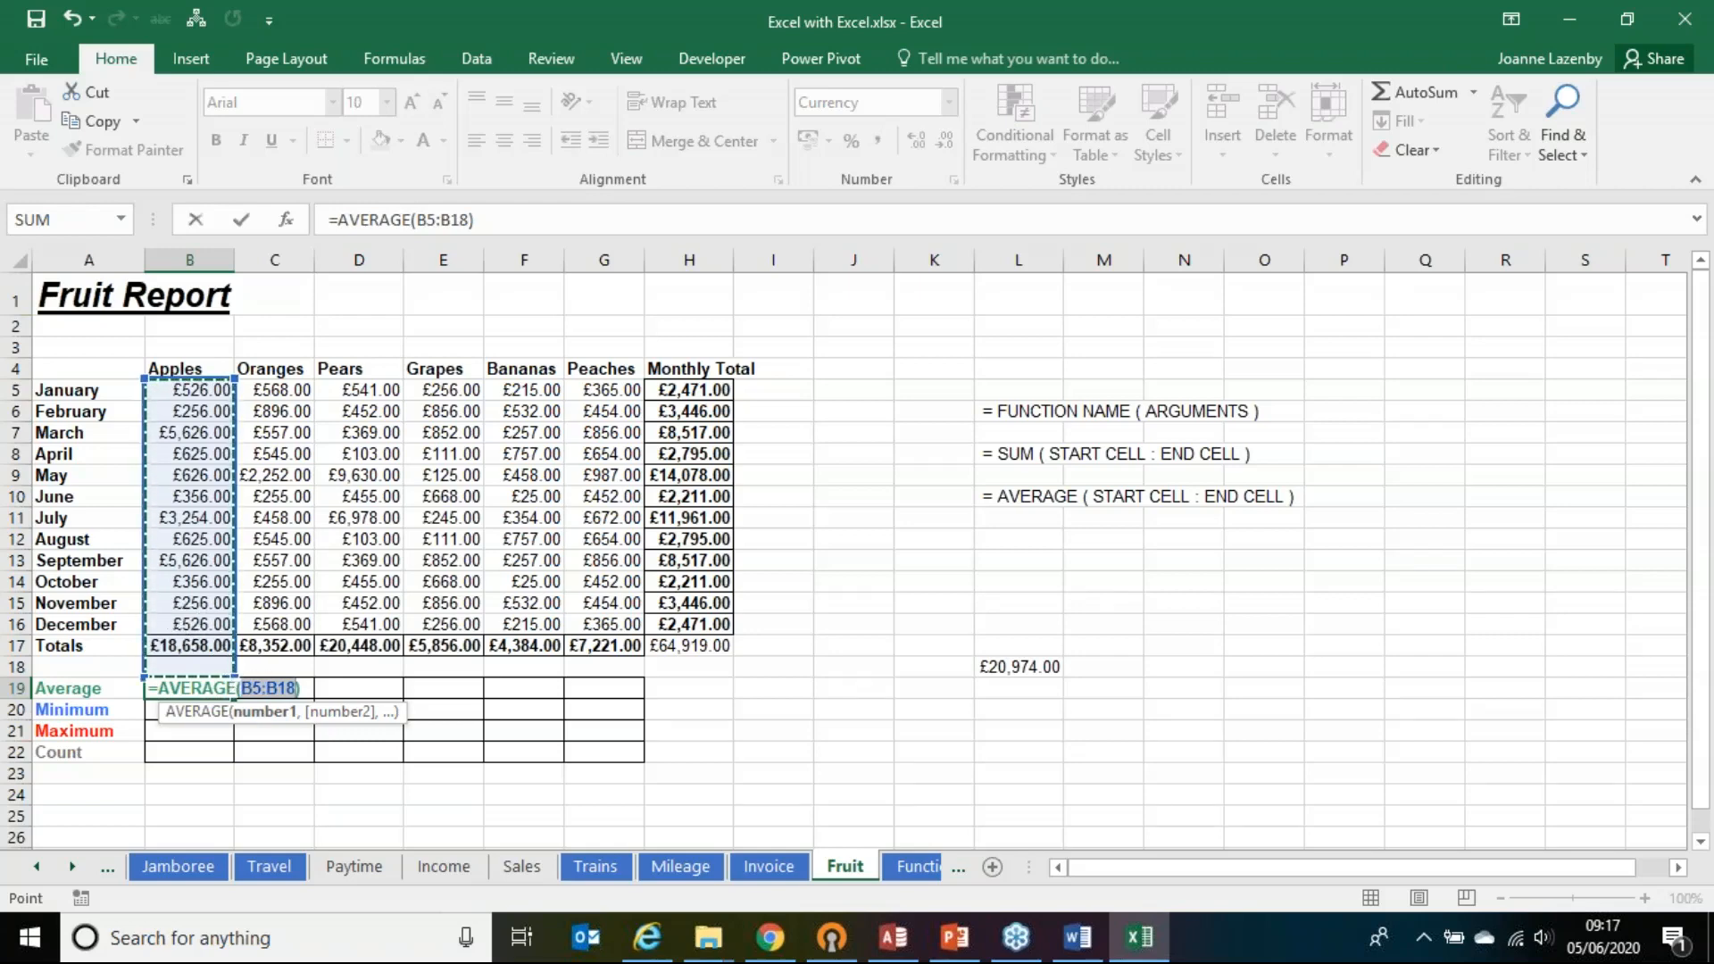
pyautogui.moveTo(234, 677); pyautogui.dragTo(233, 627)
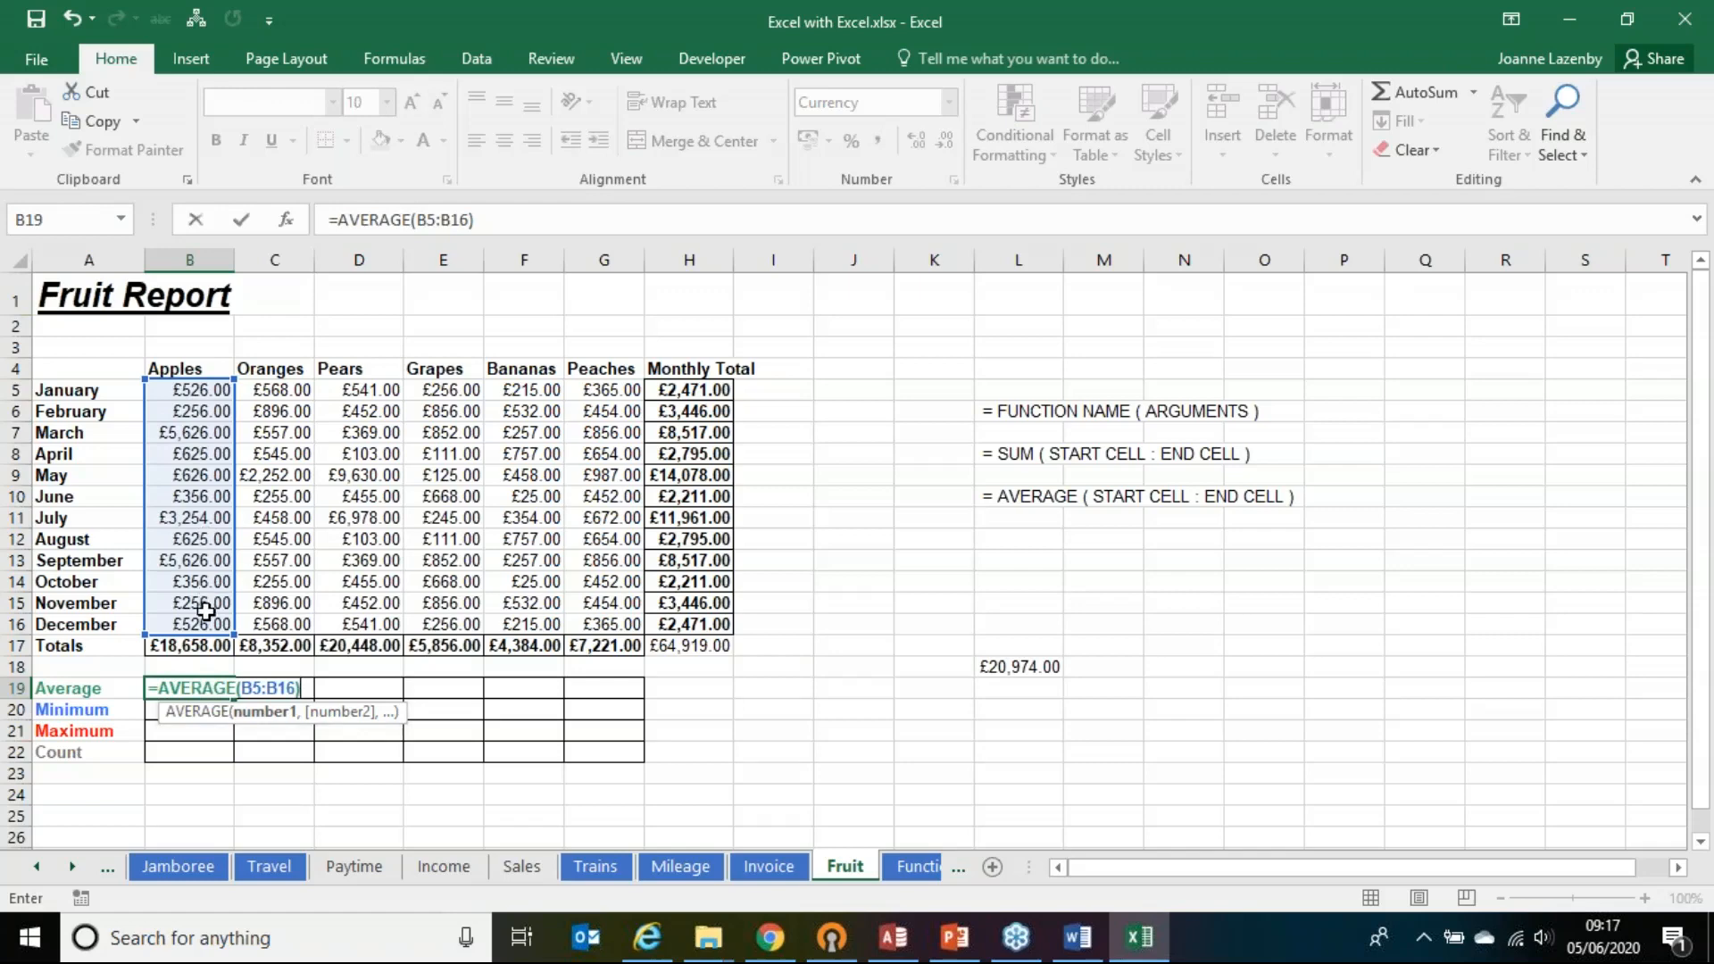
pyautogui.press('Return')
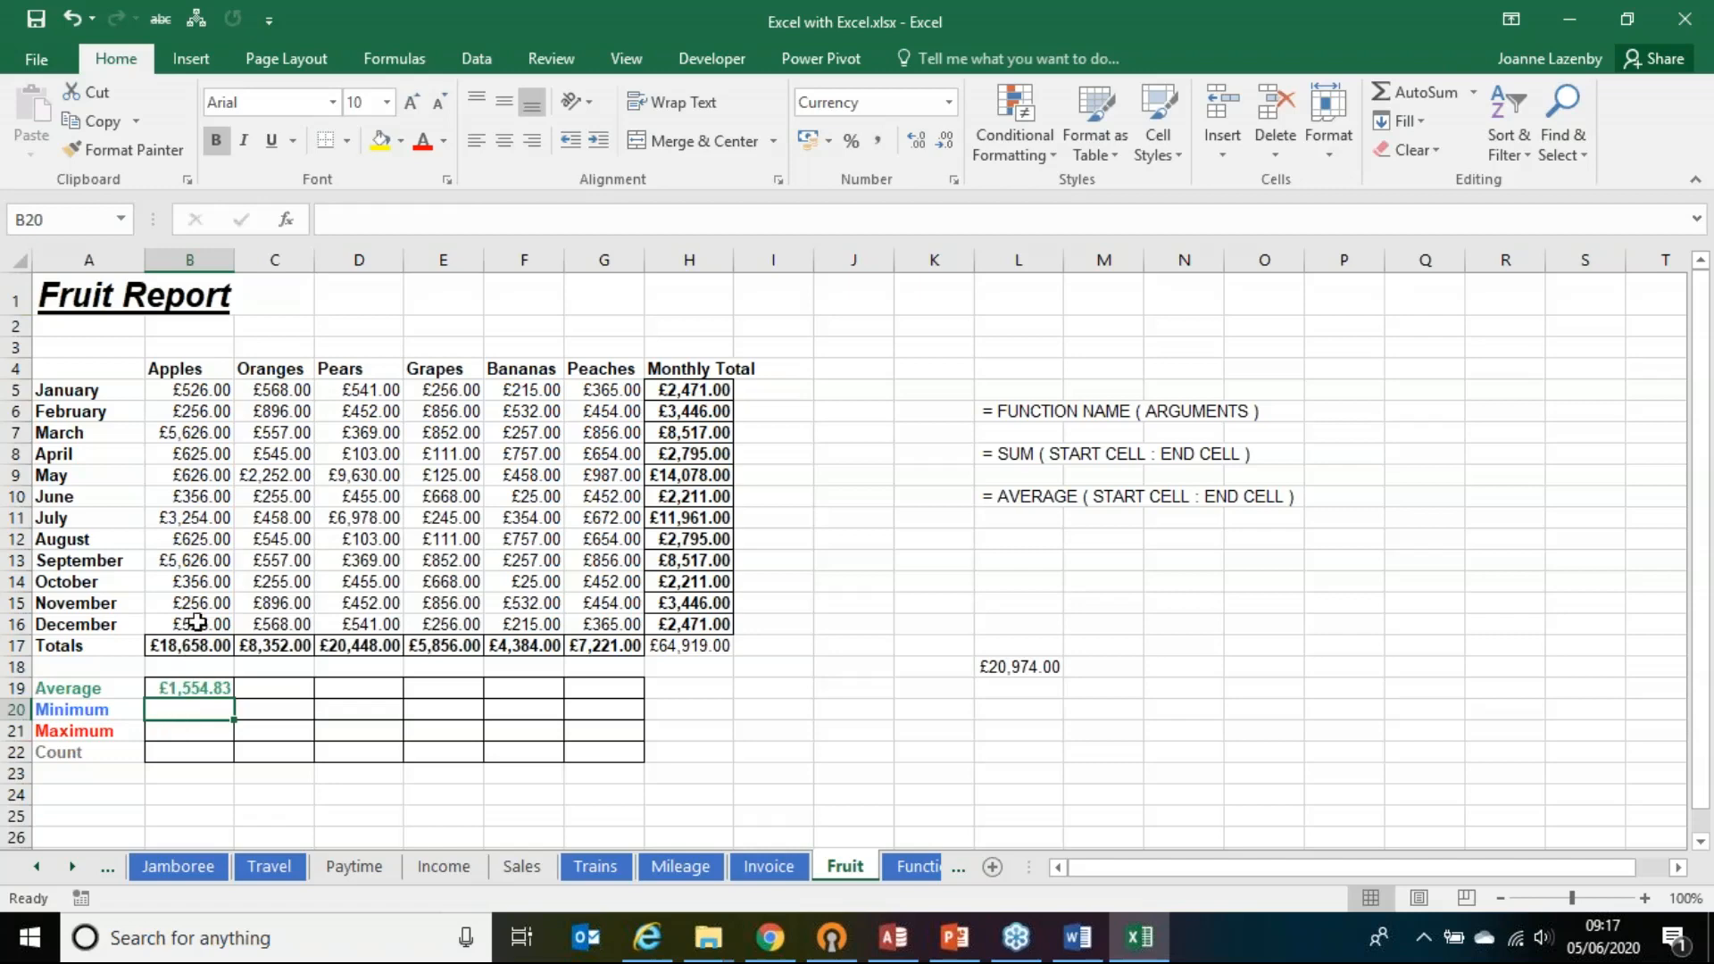
# Step: Calculate the Apples minimum in B20 with the AutoSum Min function over B5:B16
pyautogui.click(209, 413)
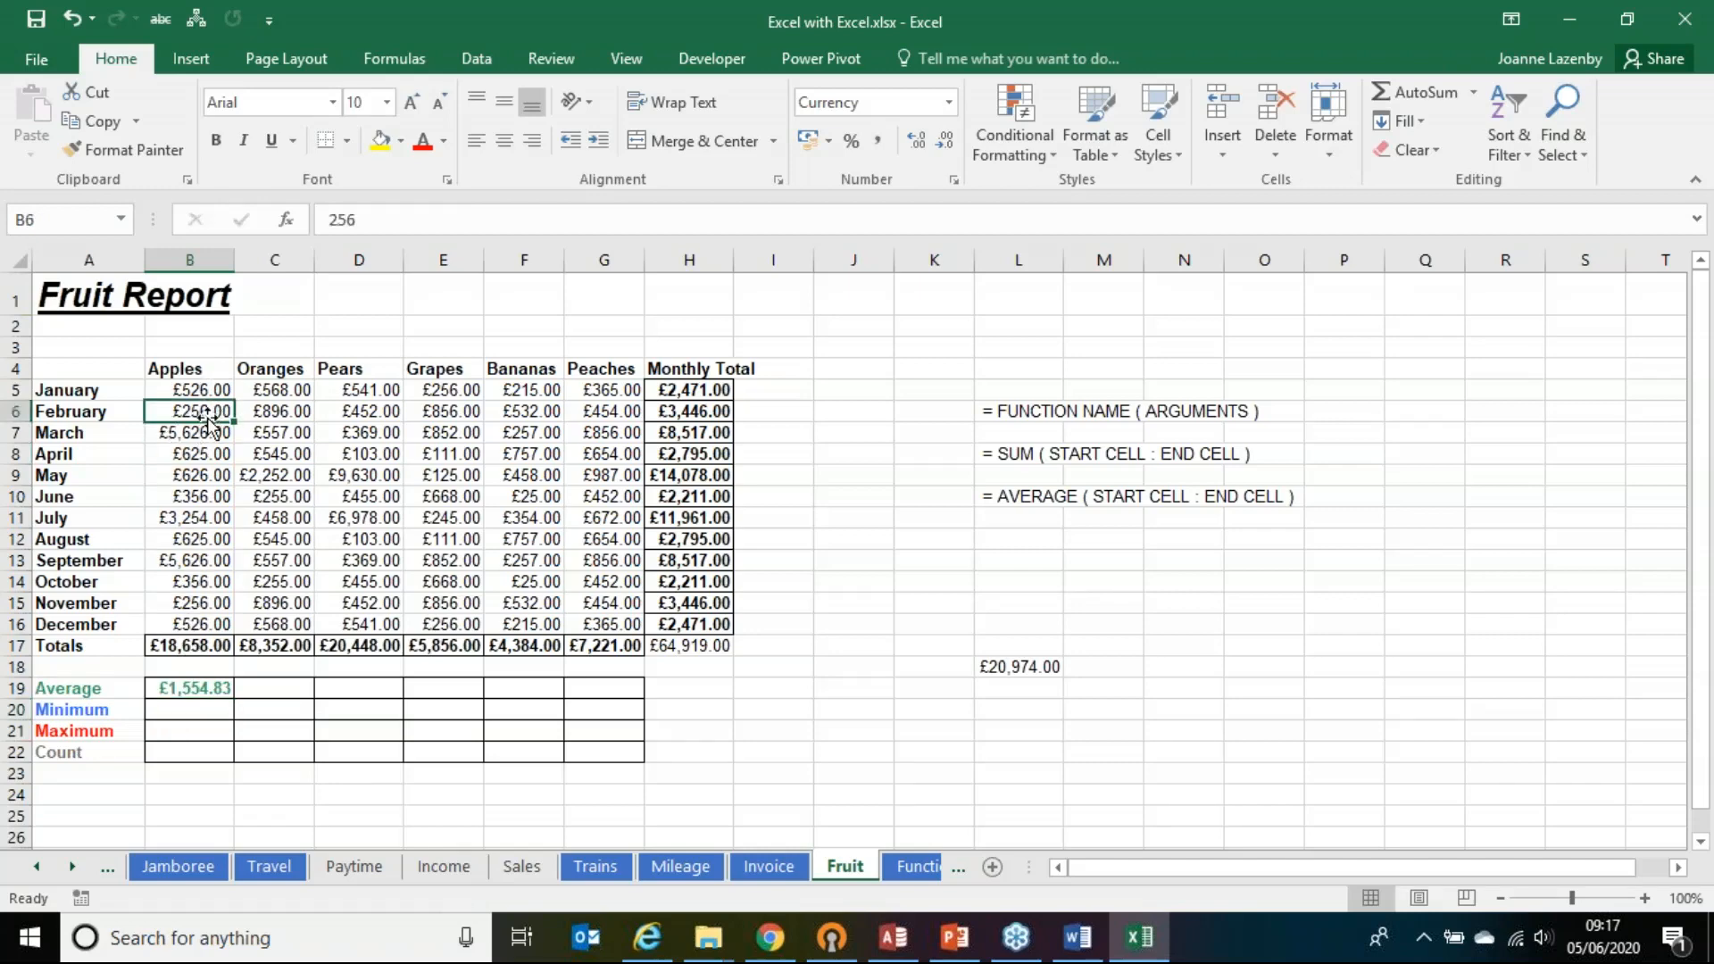
pyautogui.click(182, 711)
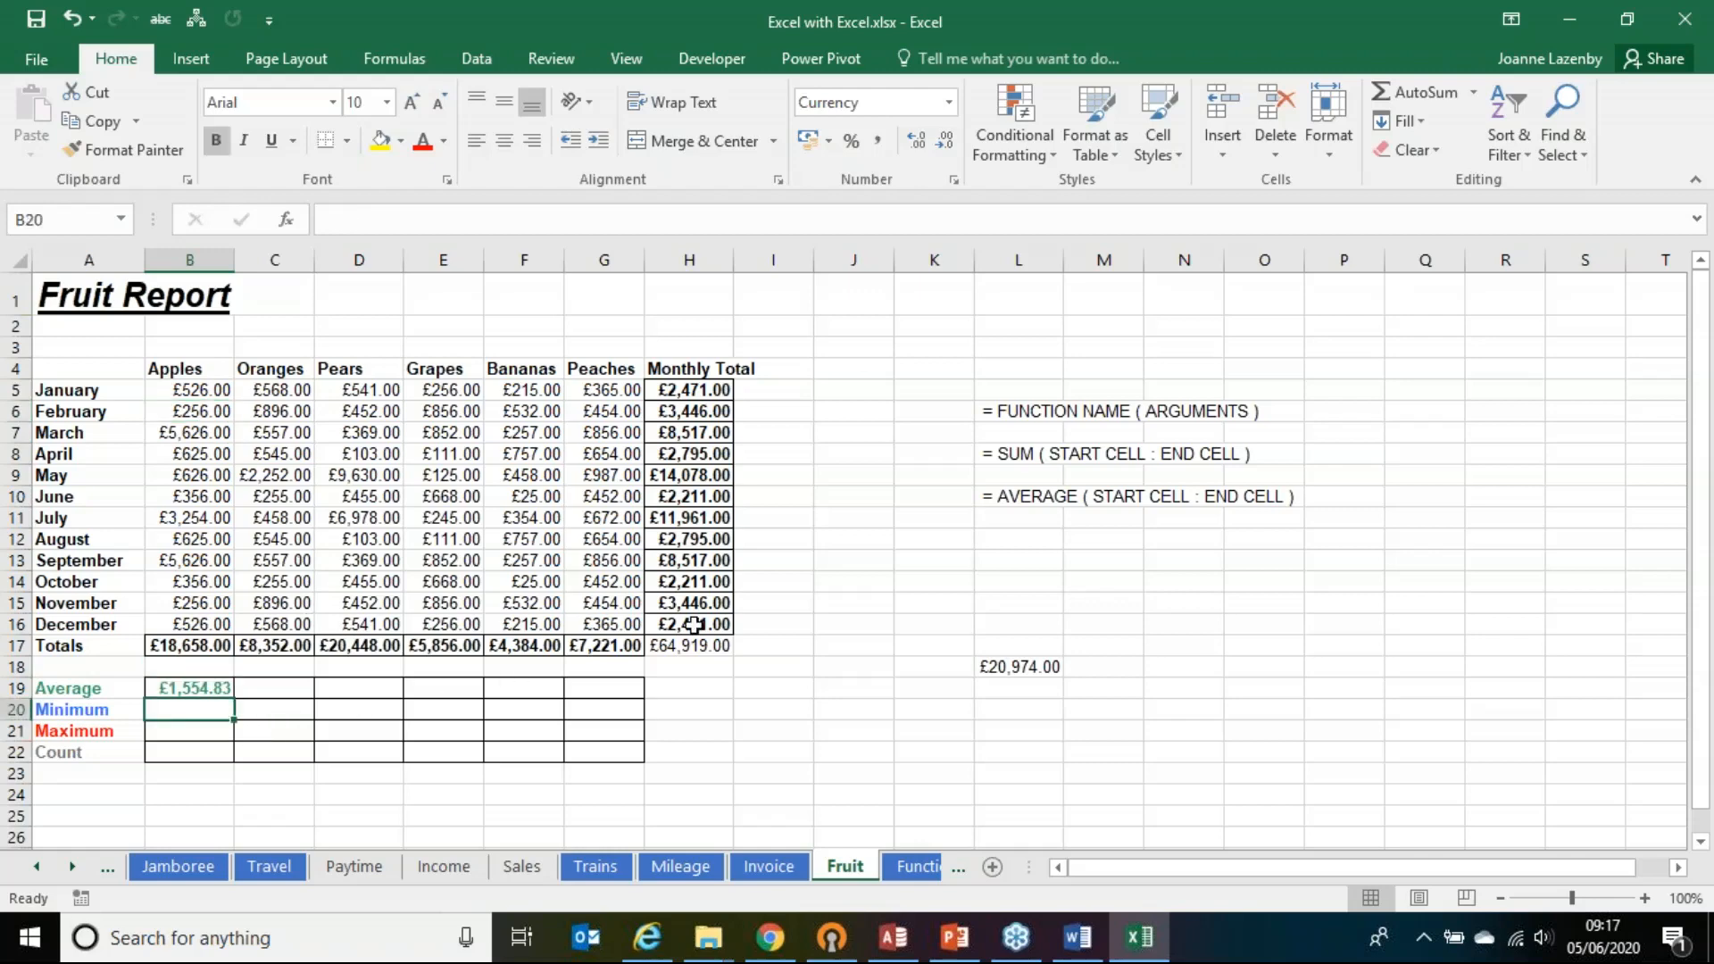
pyautogui.click(1471, 94)
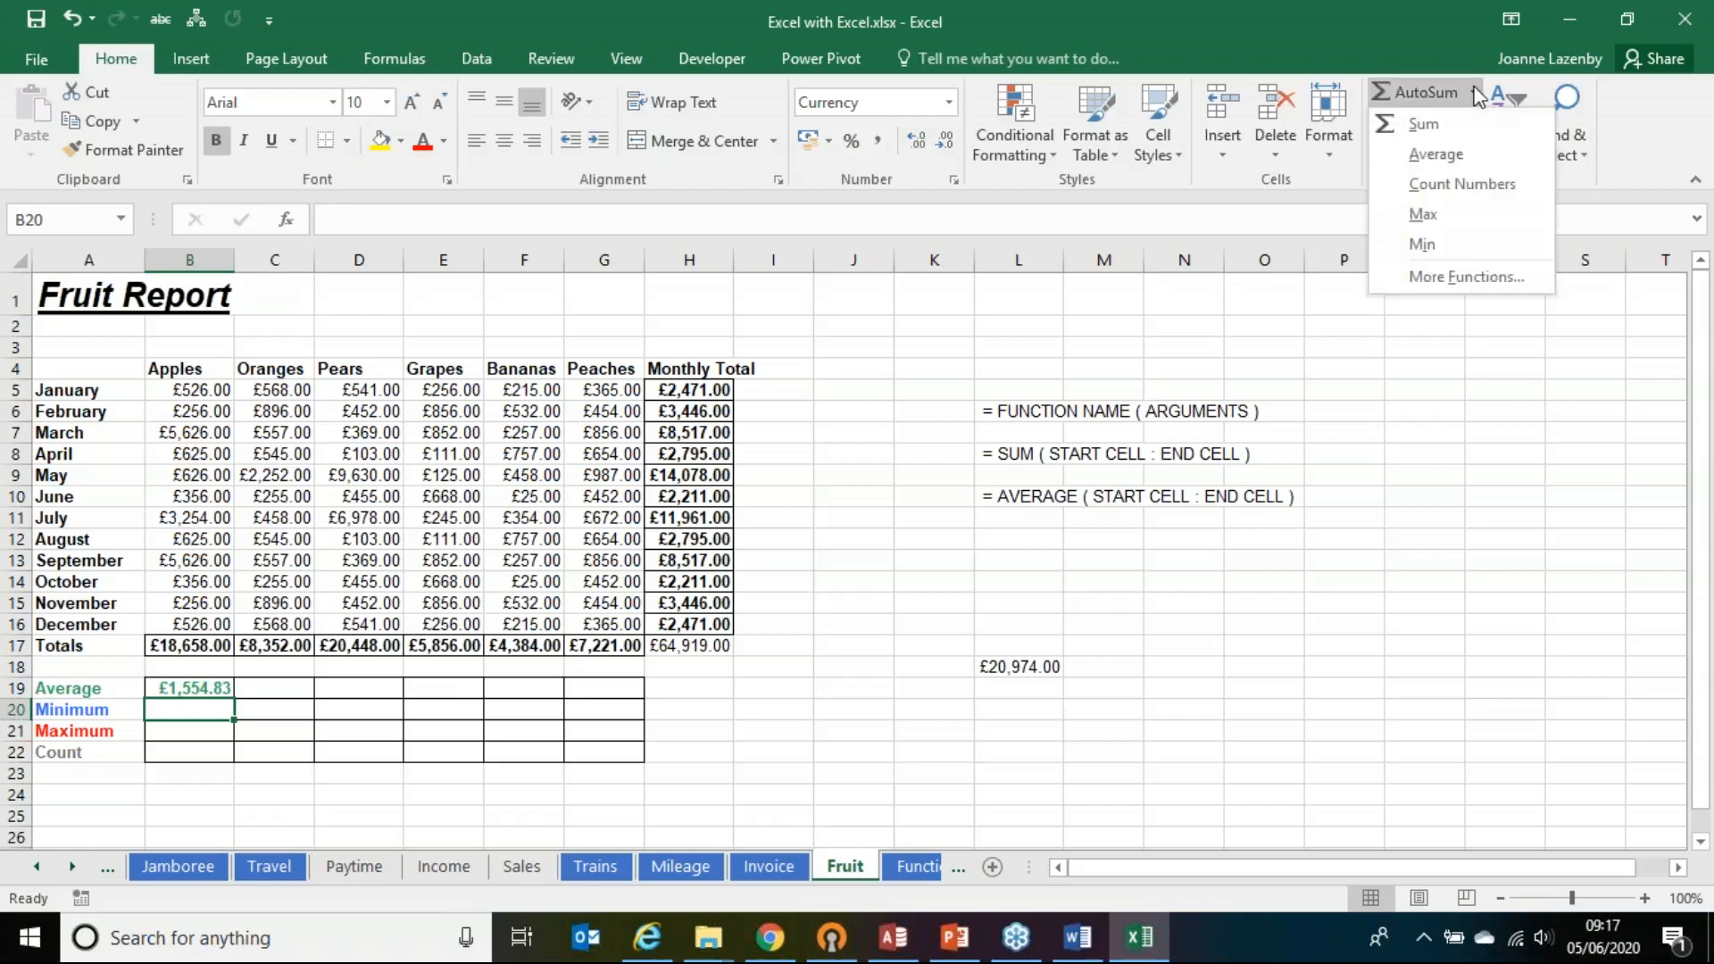
pyautogui.click(1425, 245)
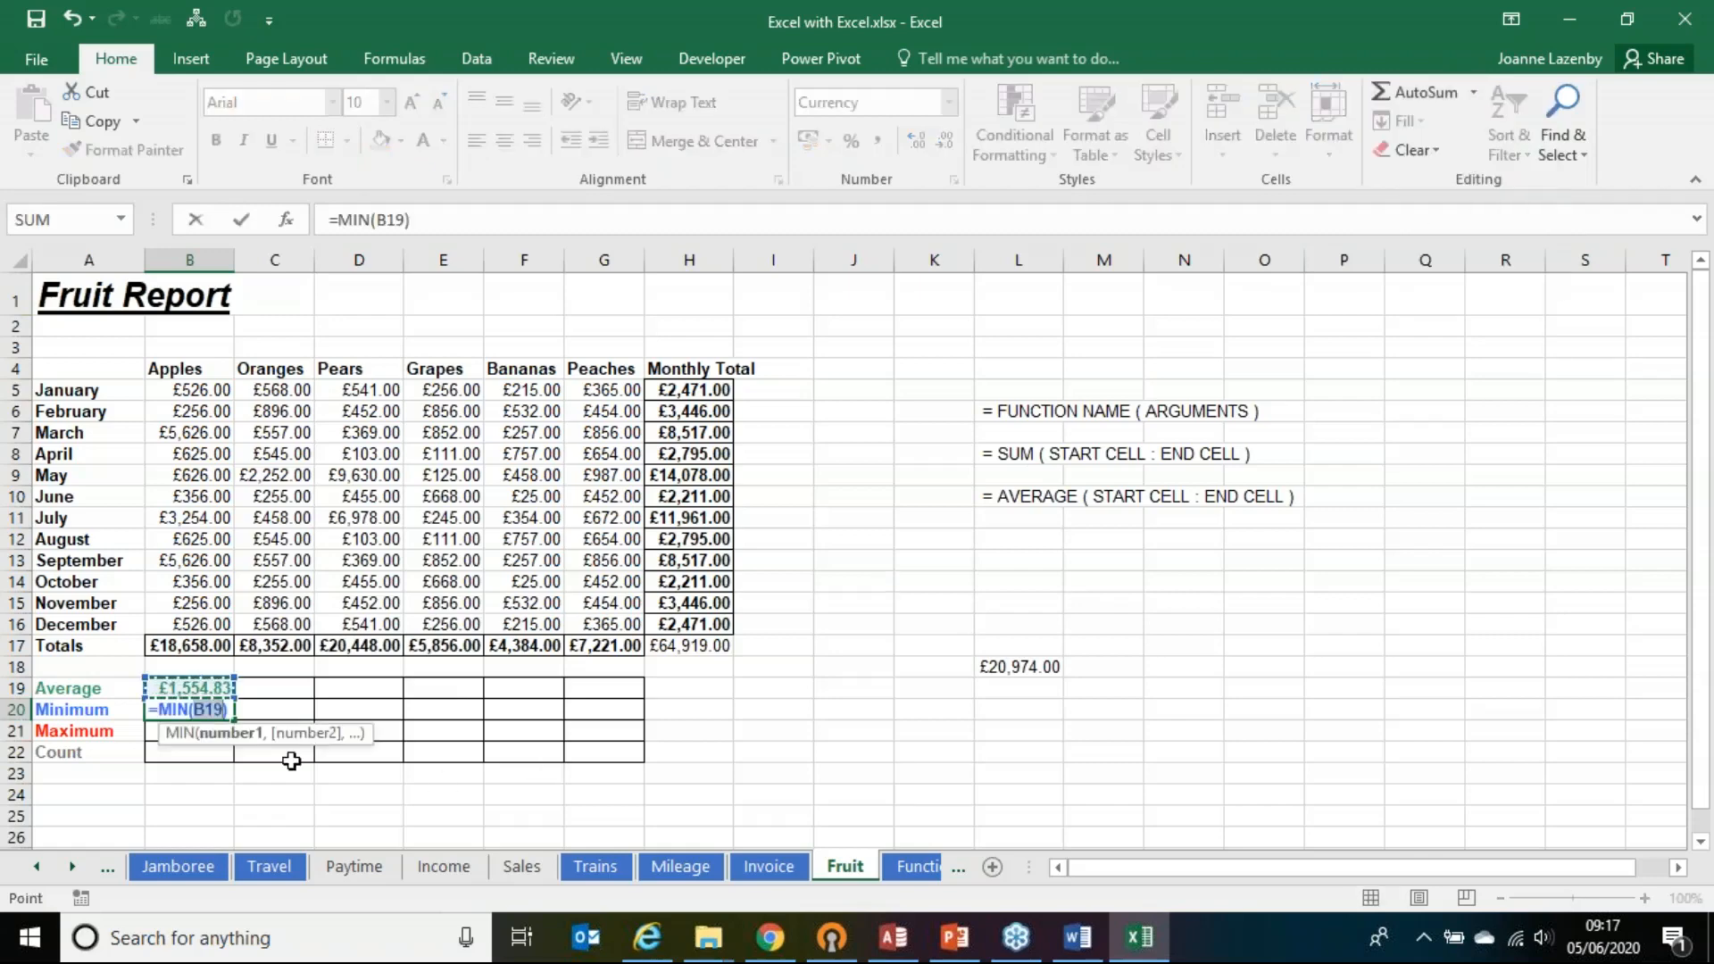
pyautogui.moveTo(191, 390); pyautogui.dragTo(191, 616)
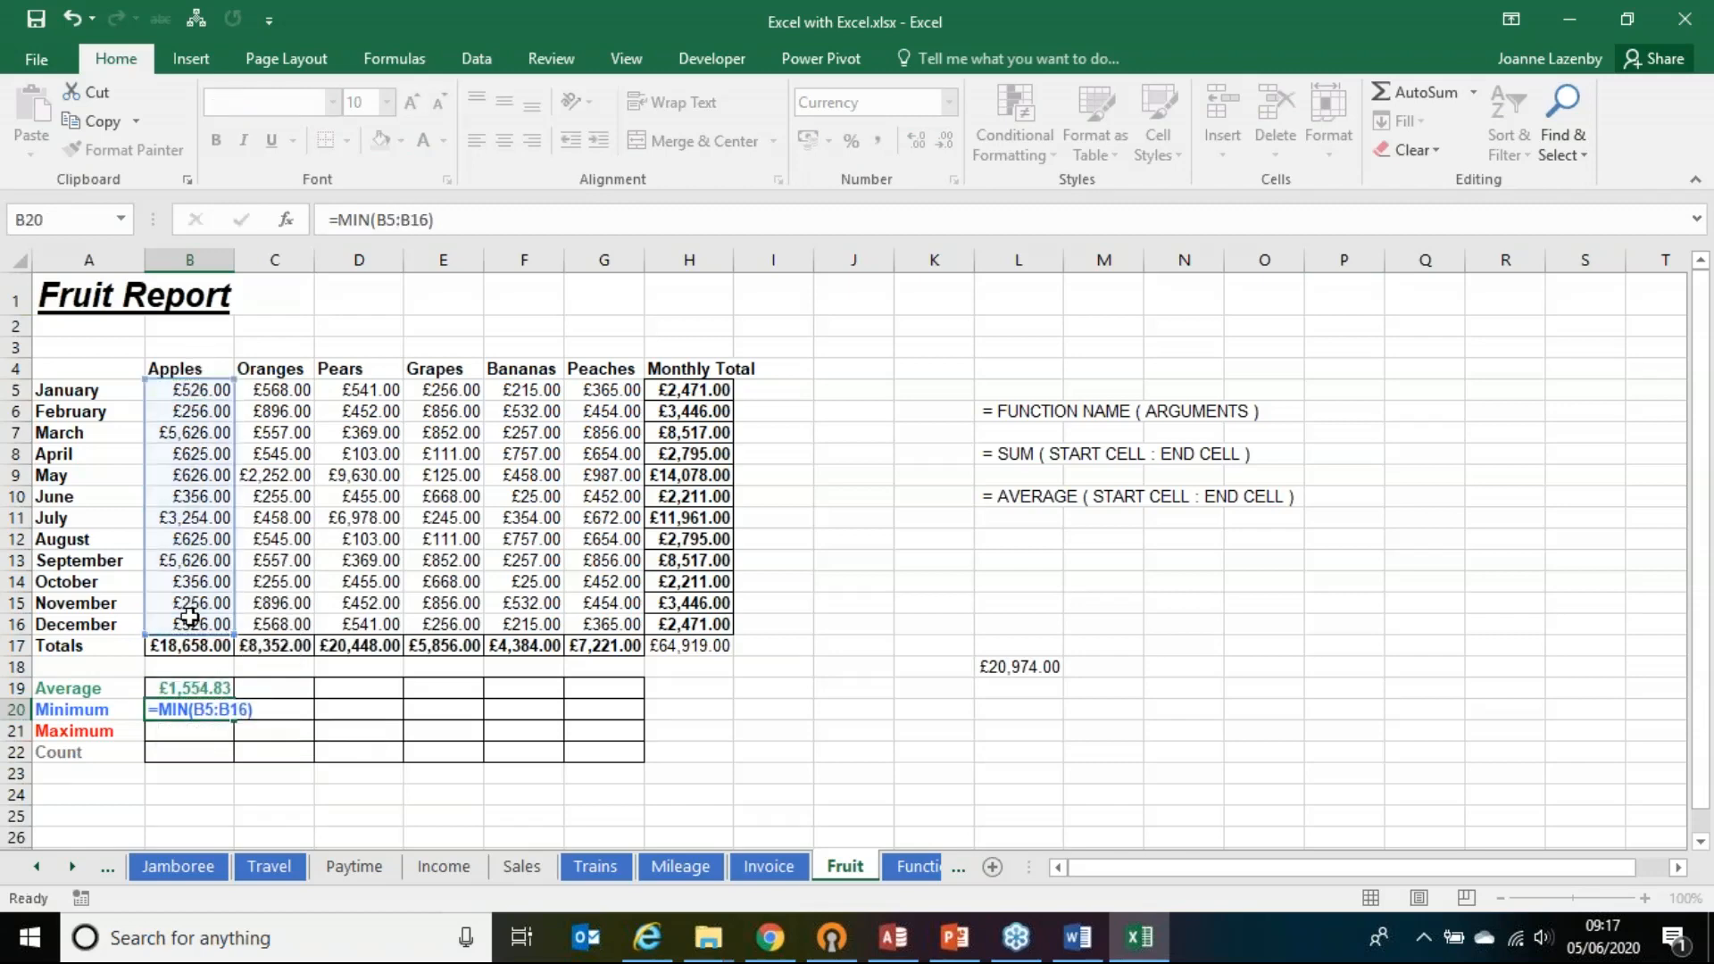
pyautogui.press('Return')
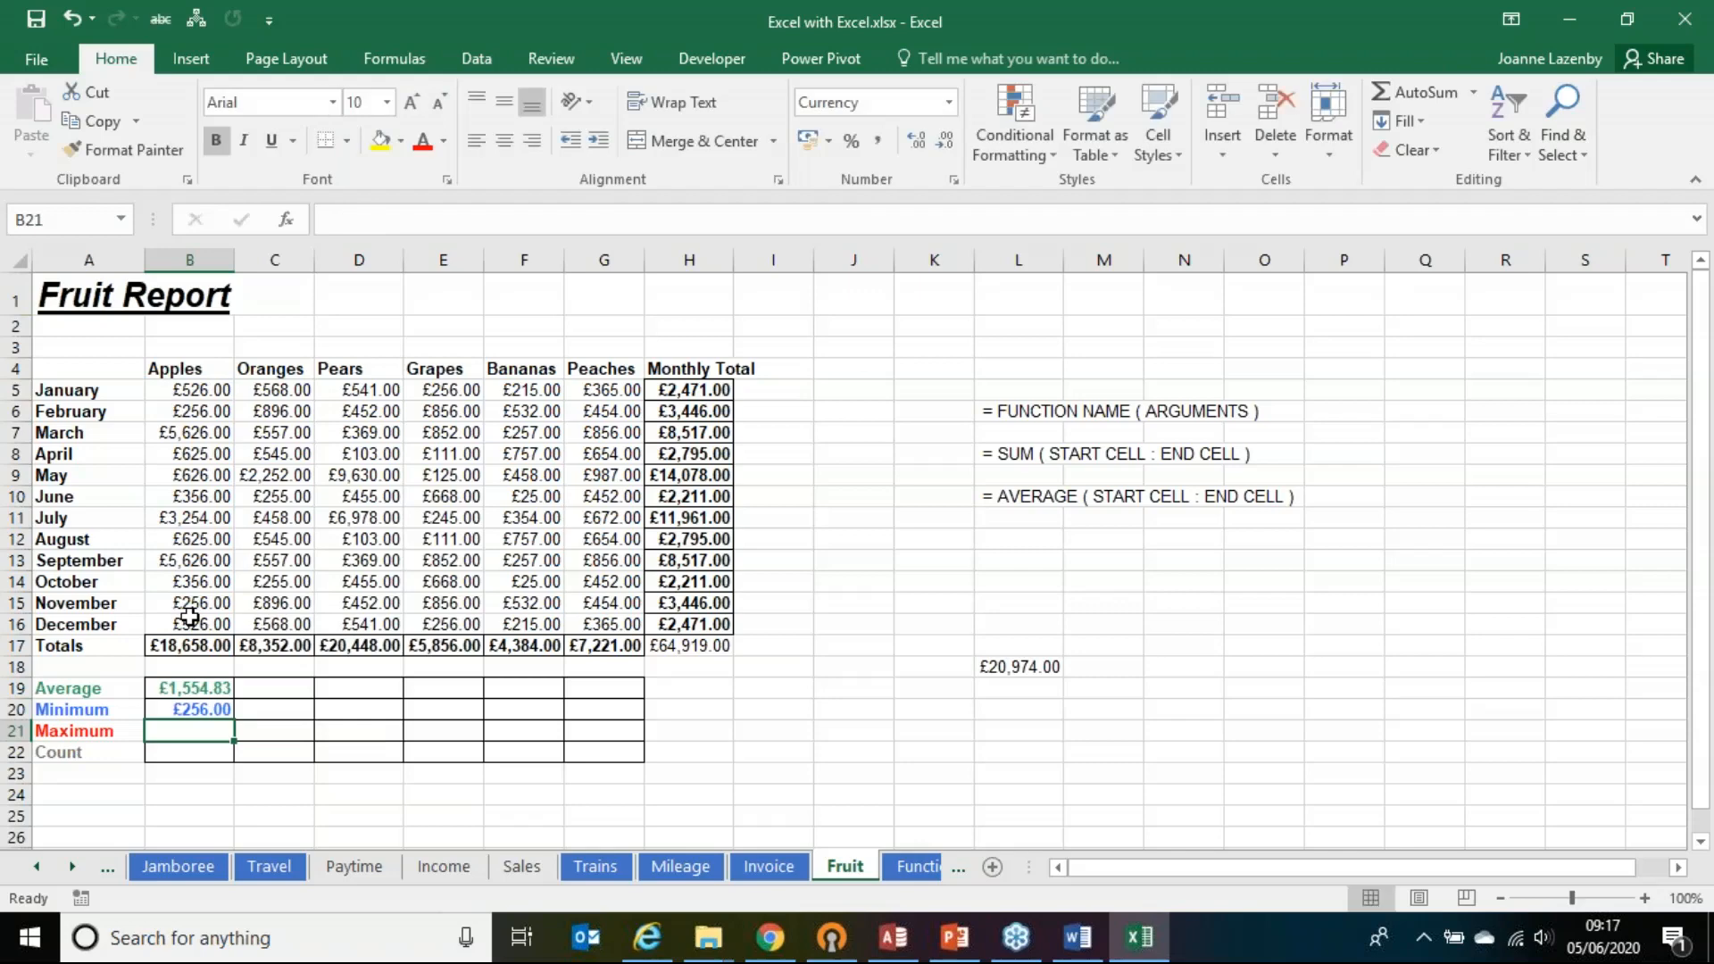
# Step: Calculate the Apples maximum in B21 with the AutoSum Max function over B5:B16
pyautogui.click(190, 561)
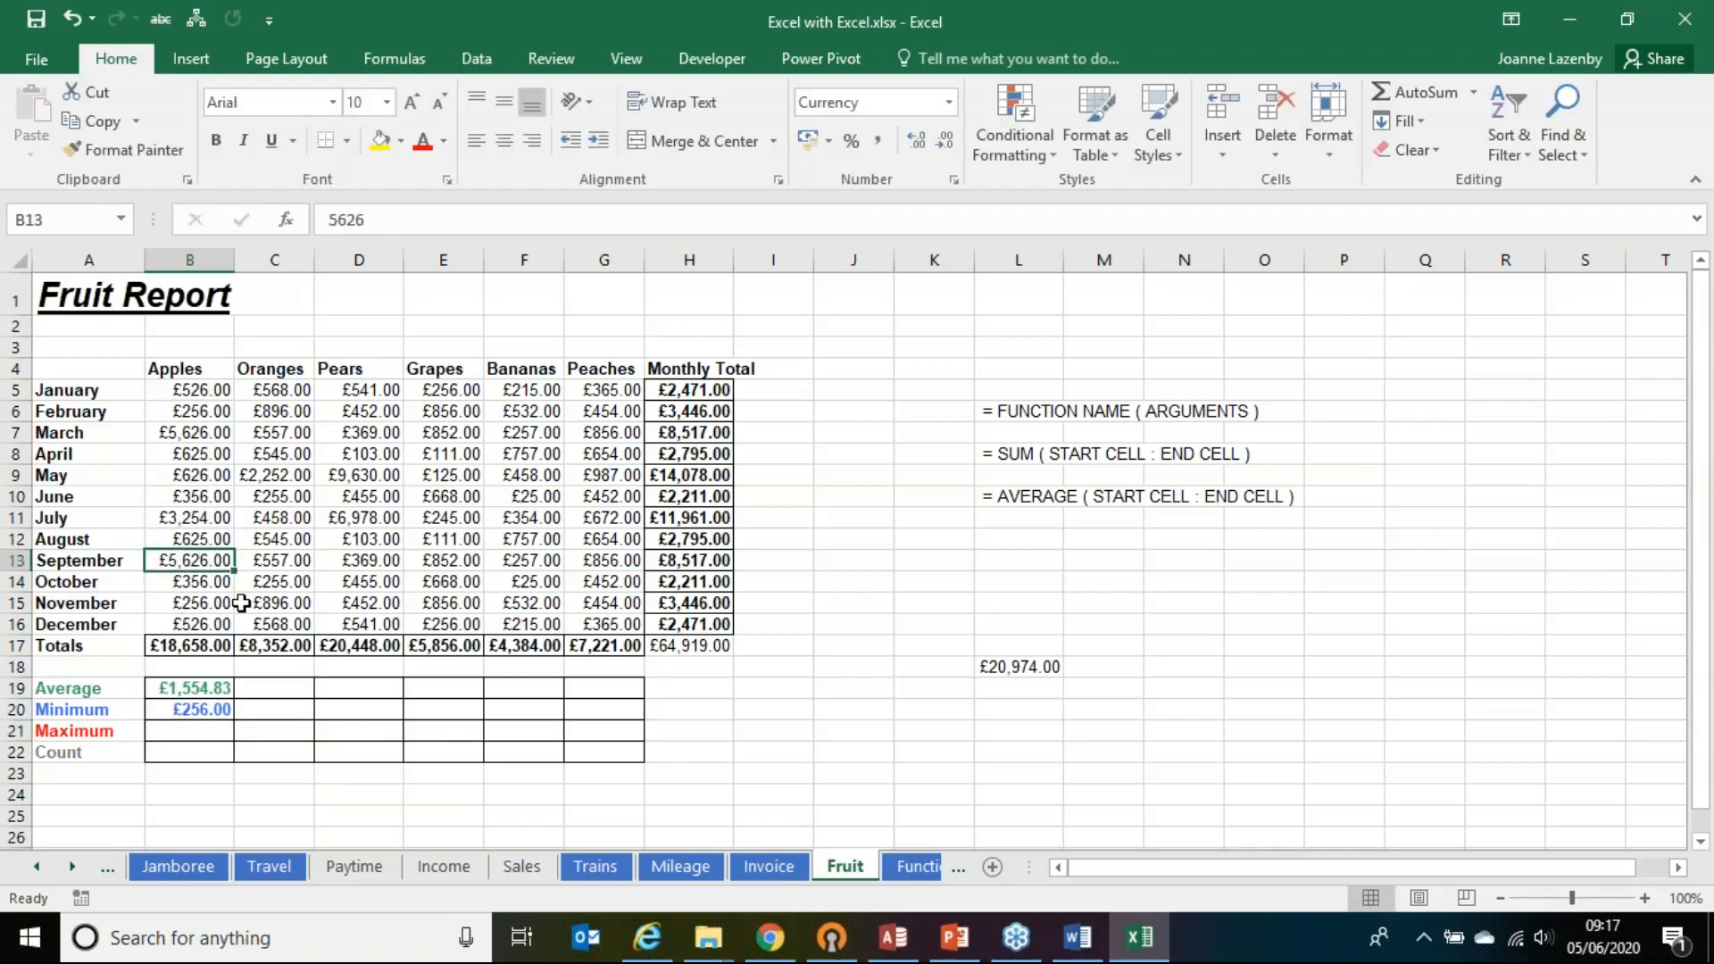
pyautogui.click(214, 729)
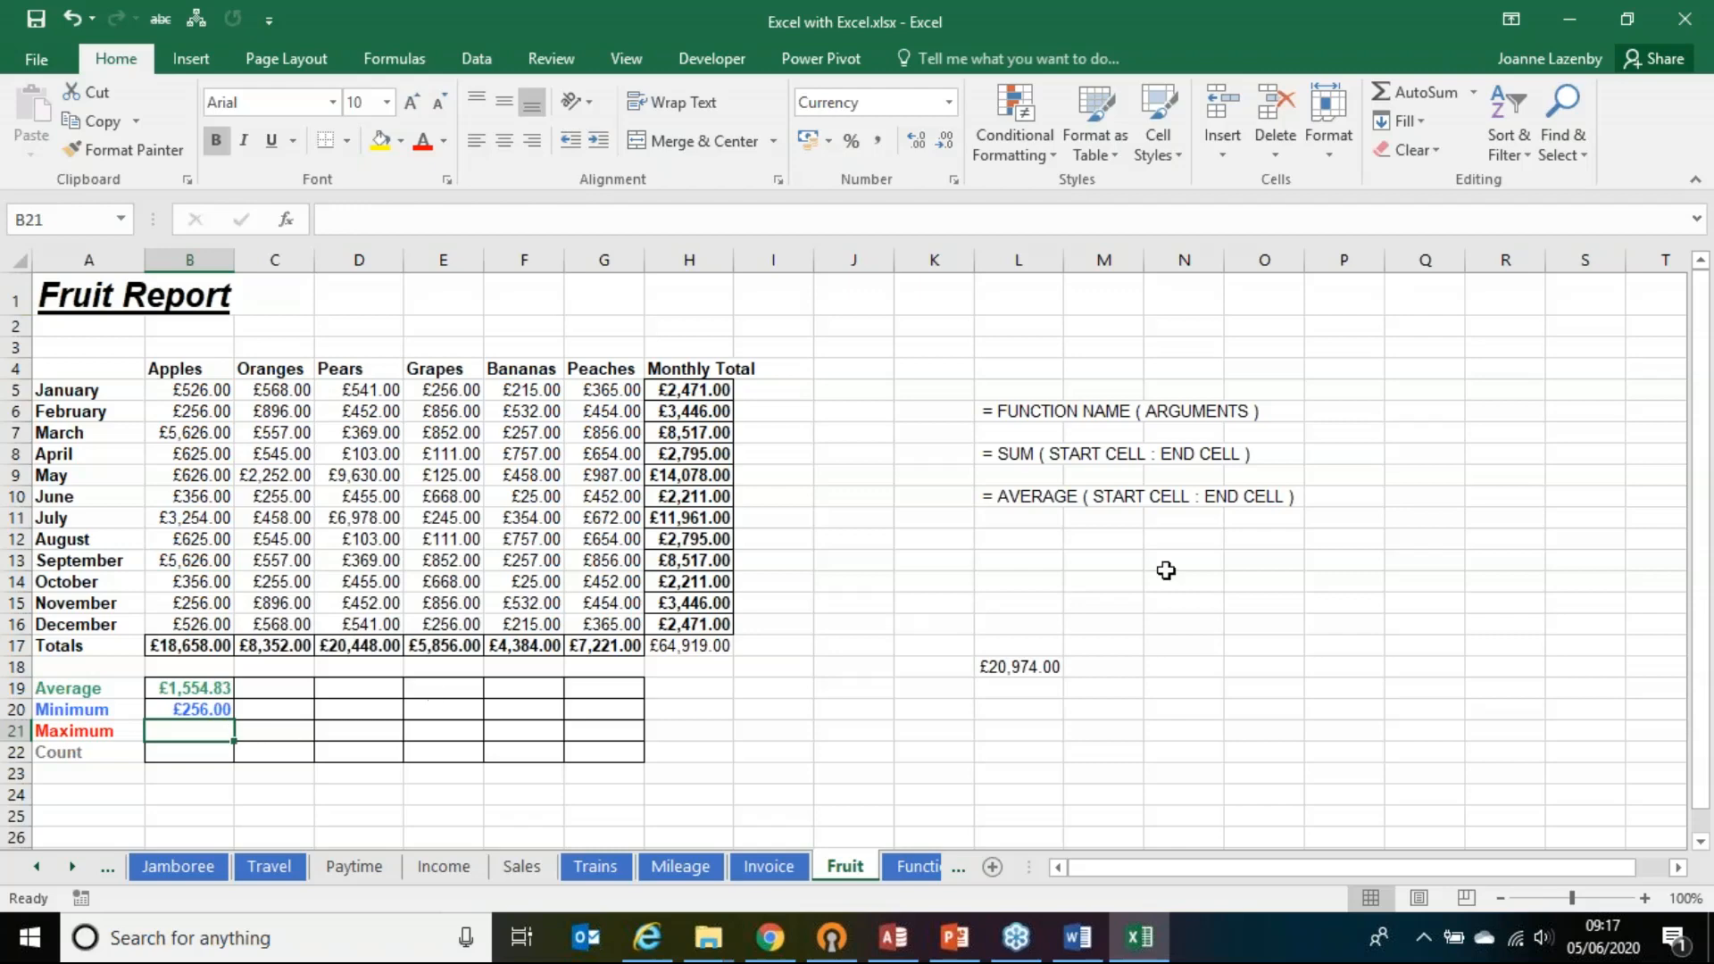
pyautogui.click(1474, 92)
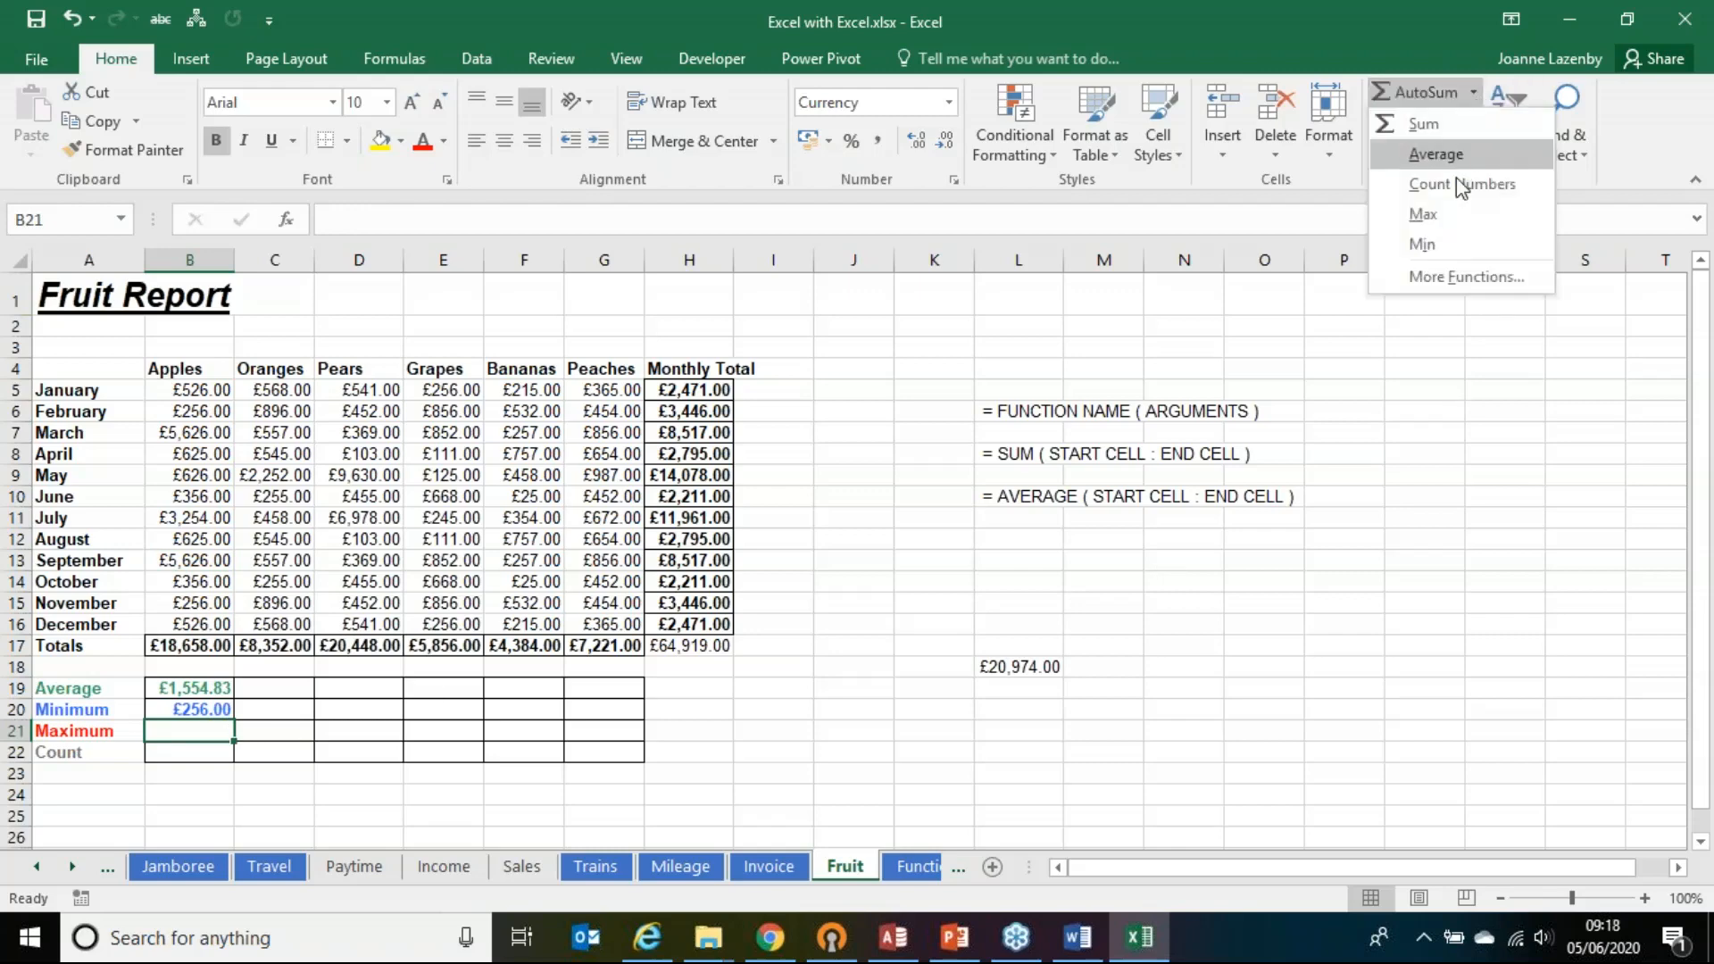
pyautogui.click(1450, 211)
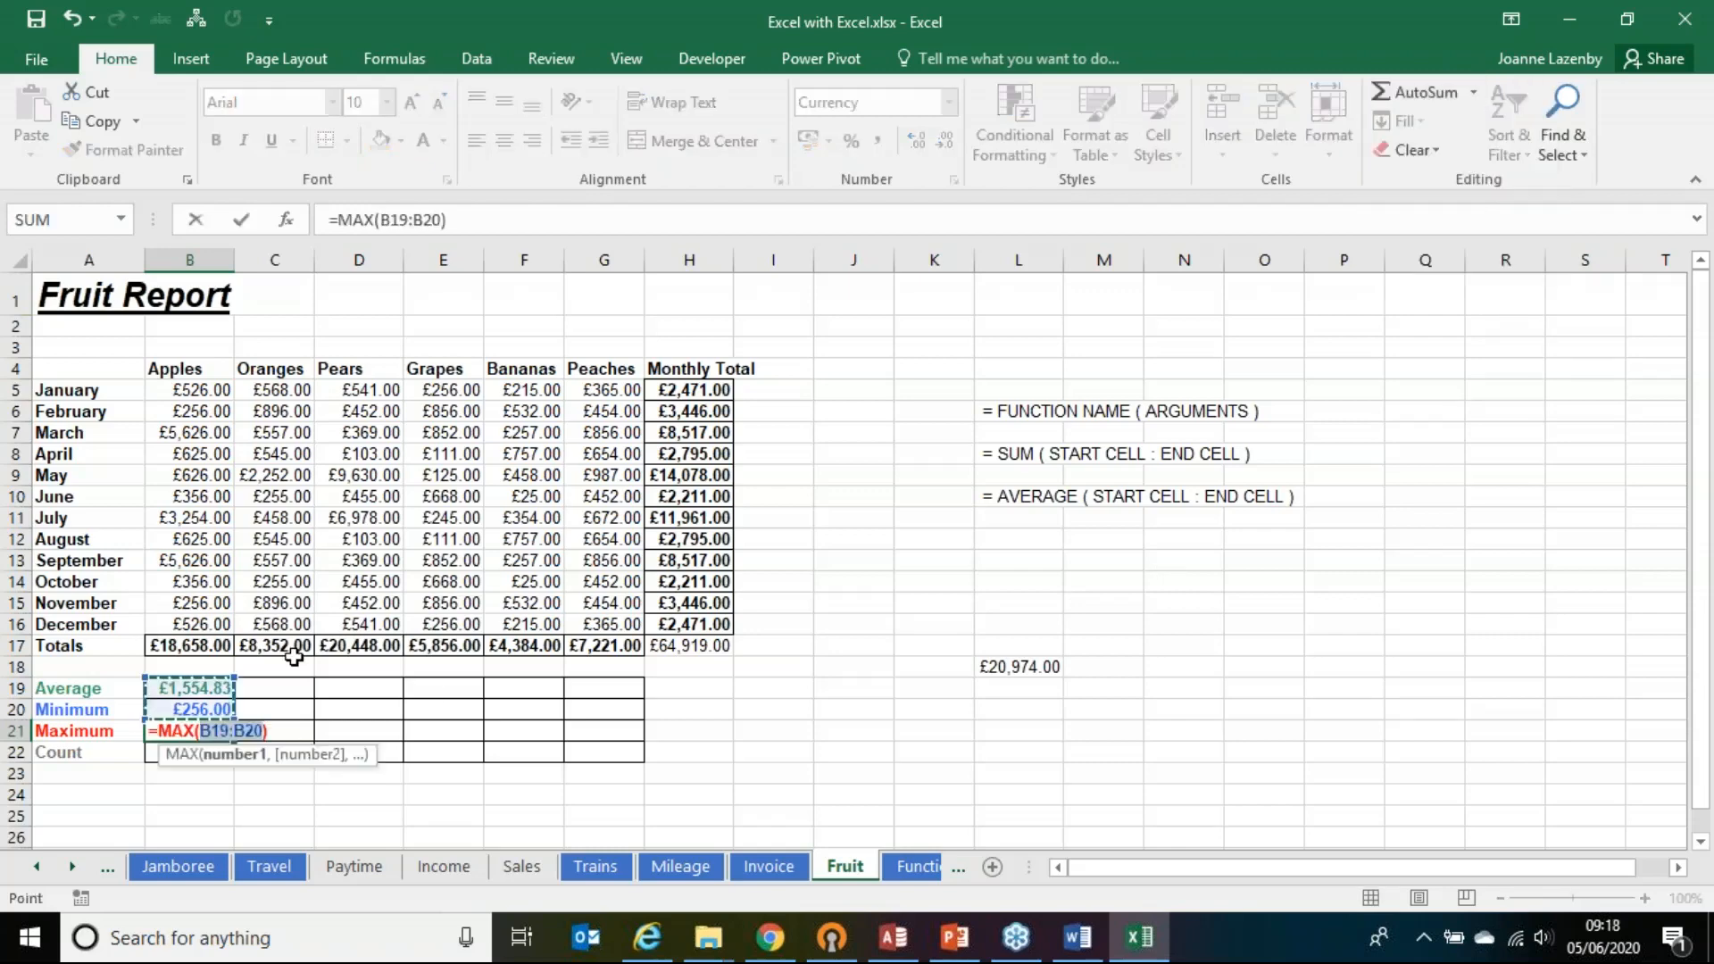
pyautogui.click(198, 390)
pyautogui.moveTo(199, 389); pyautogui.dragTo(181, 616)
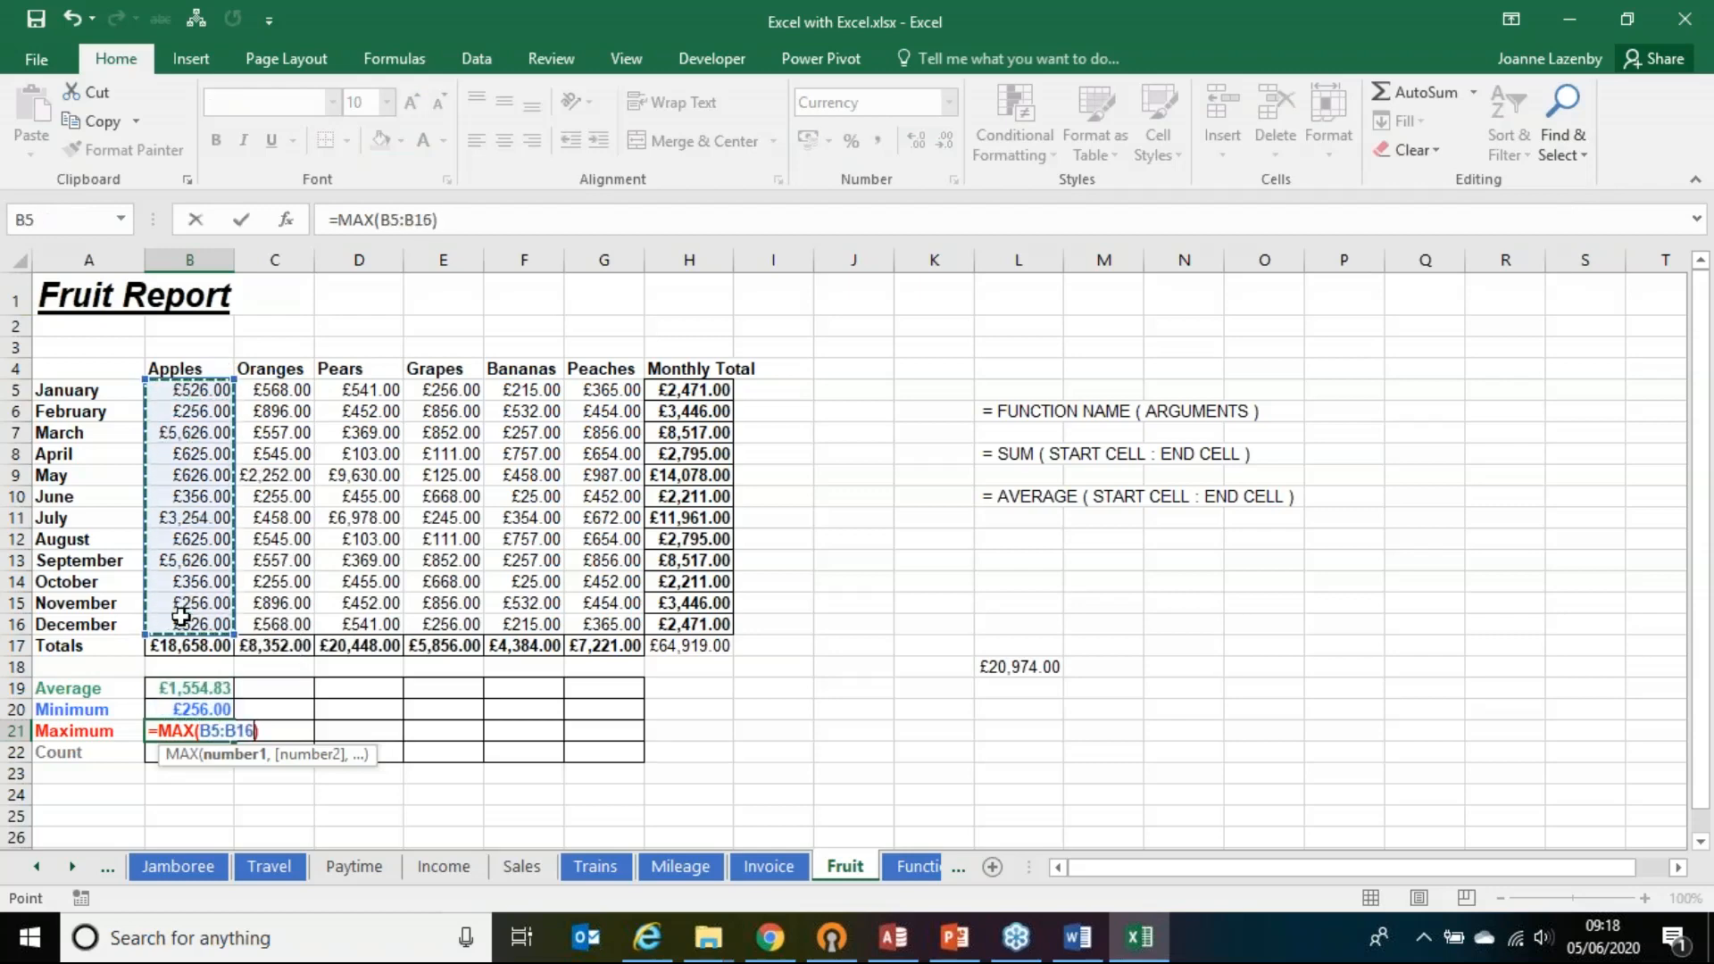
pyautogui.press('Return')
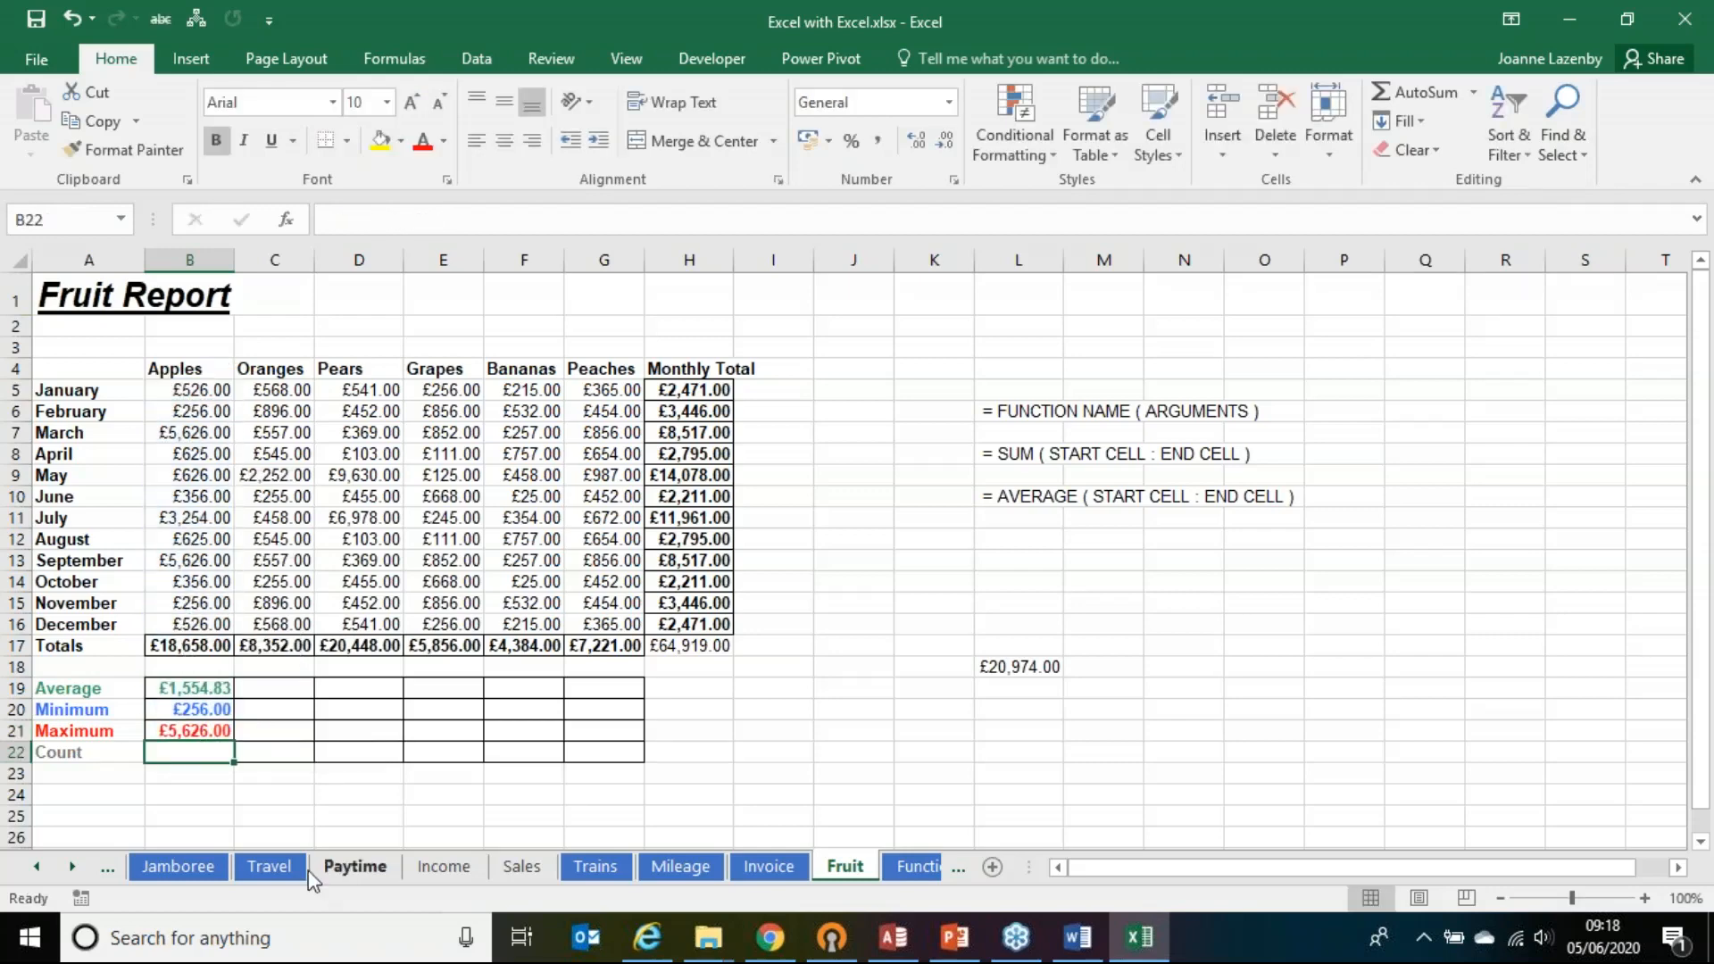
# Step: Count the Apples entries in B22 with AutoSum Count Numbers over B5:B16, and fill B19:B22 across to column G
pyautogui.click(1472, 92)
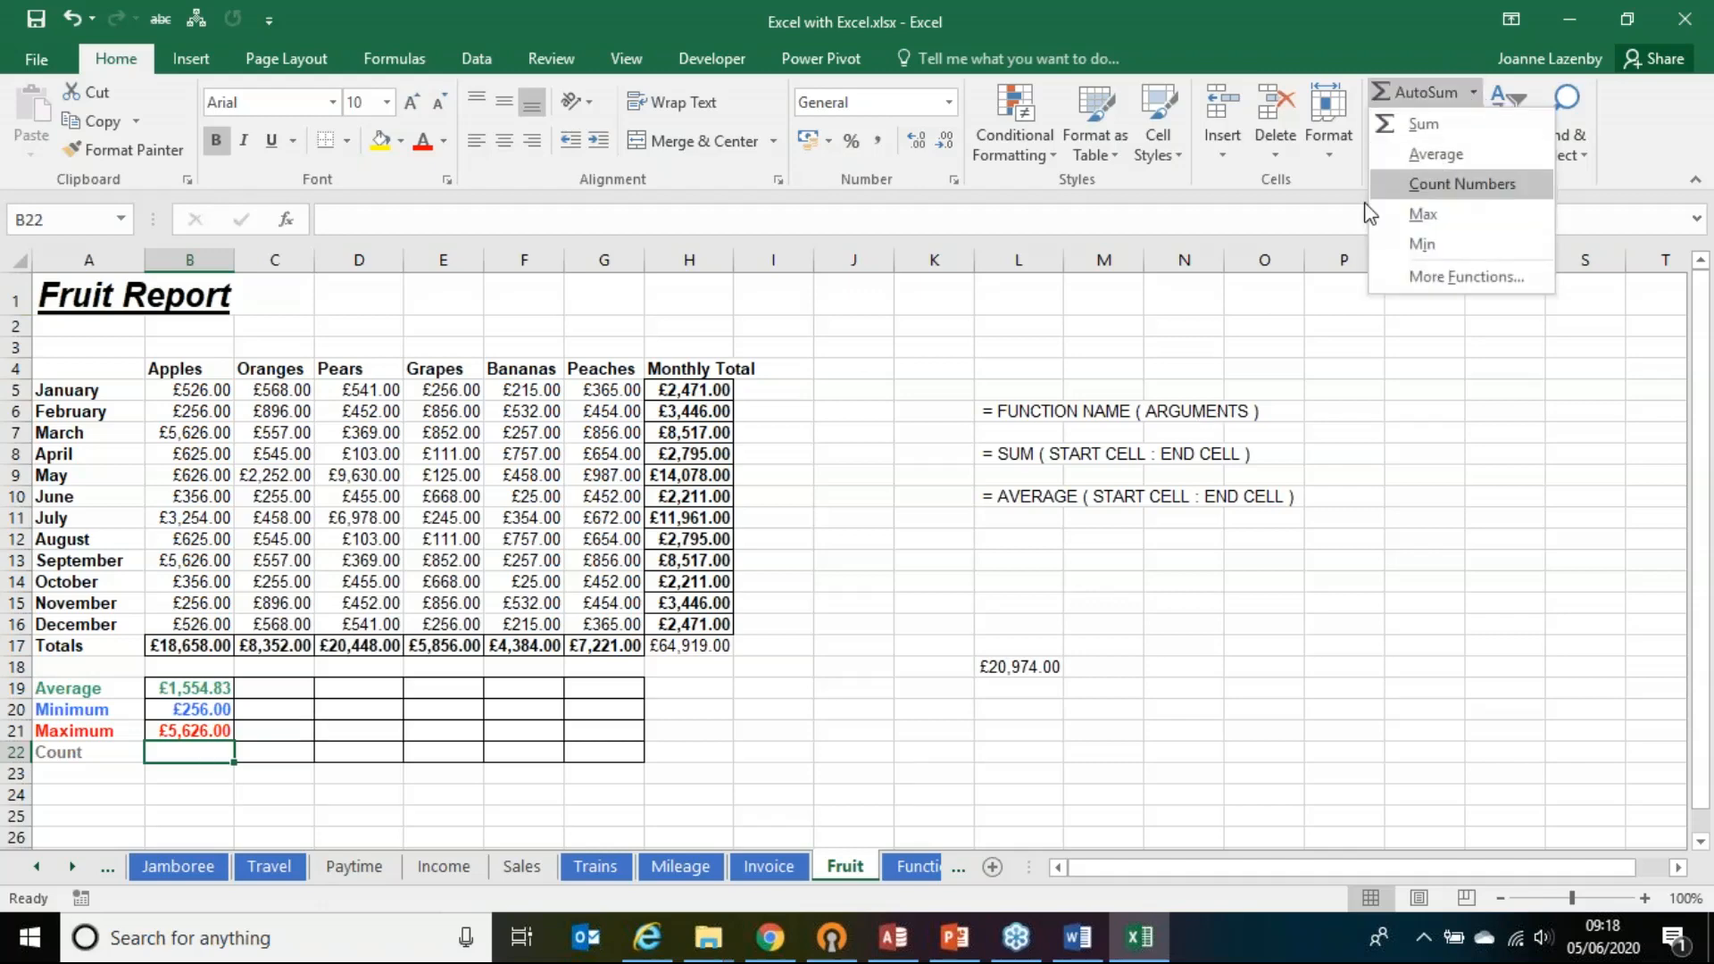
pyautogui.click(1438, 184)
pyautogui.moveTo(182, 386); pyautogui.dragTo(189, 623)
pyautogui.press('Return')
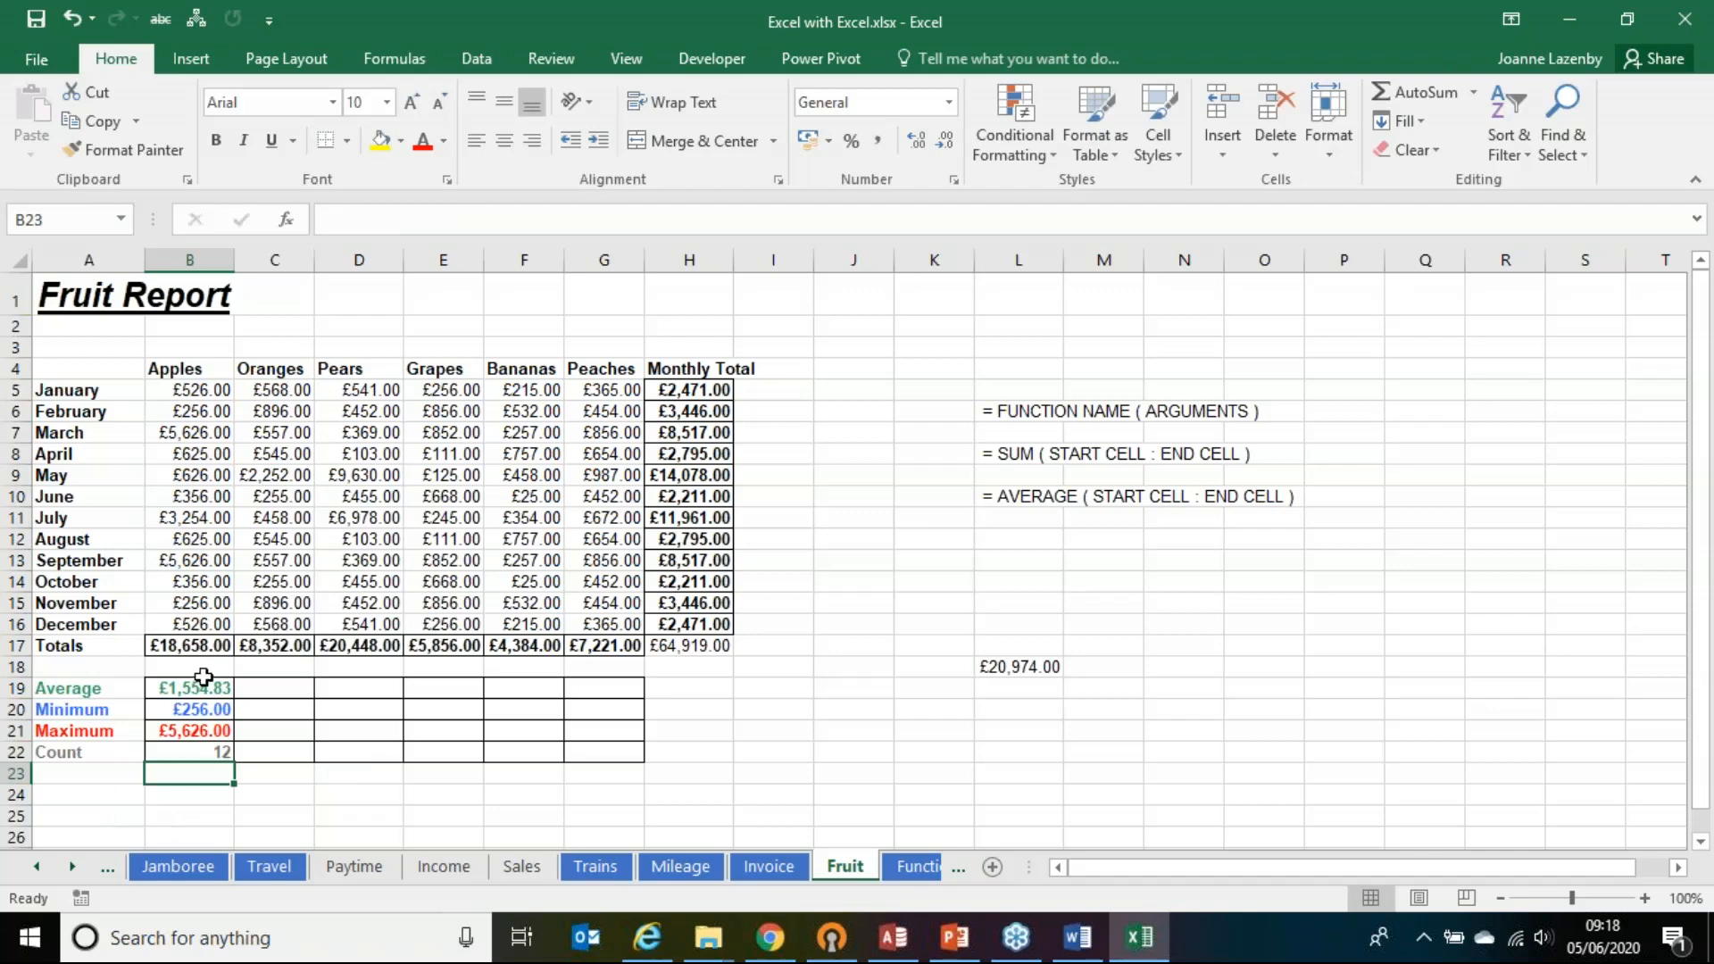
pyautogui.moveTo(192, 687); pyautogui.dragTo(649, 749)
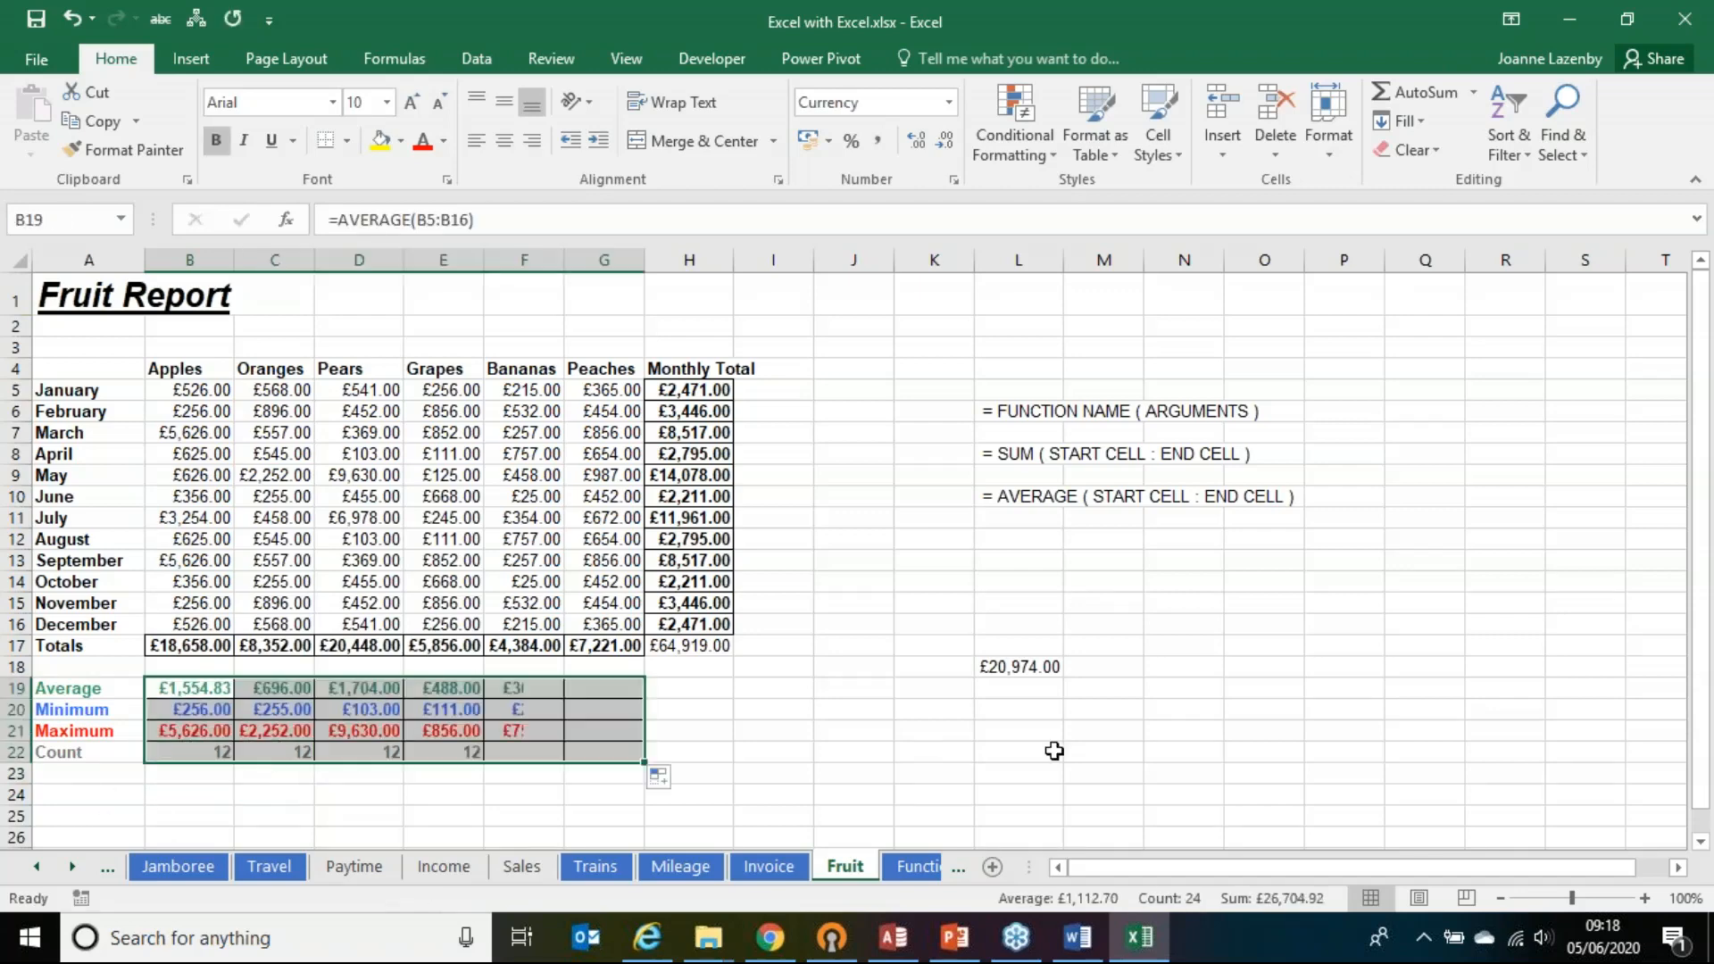
pyautogui.click(1054, 752)
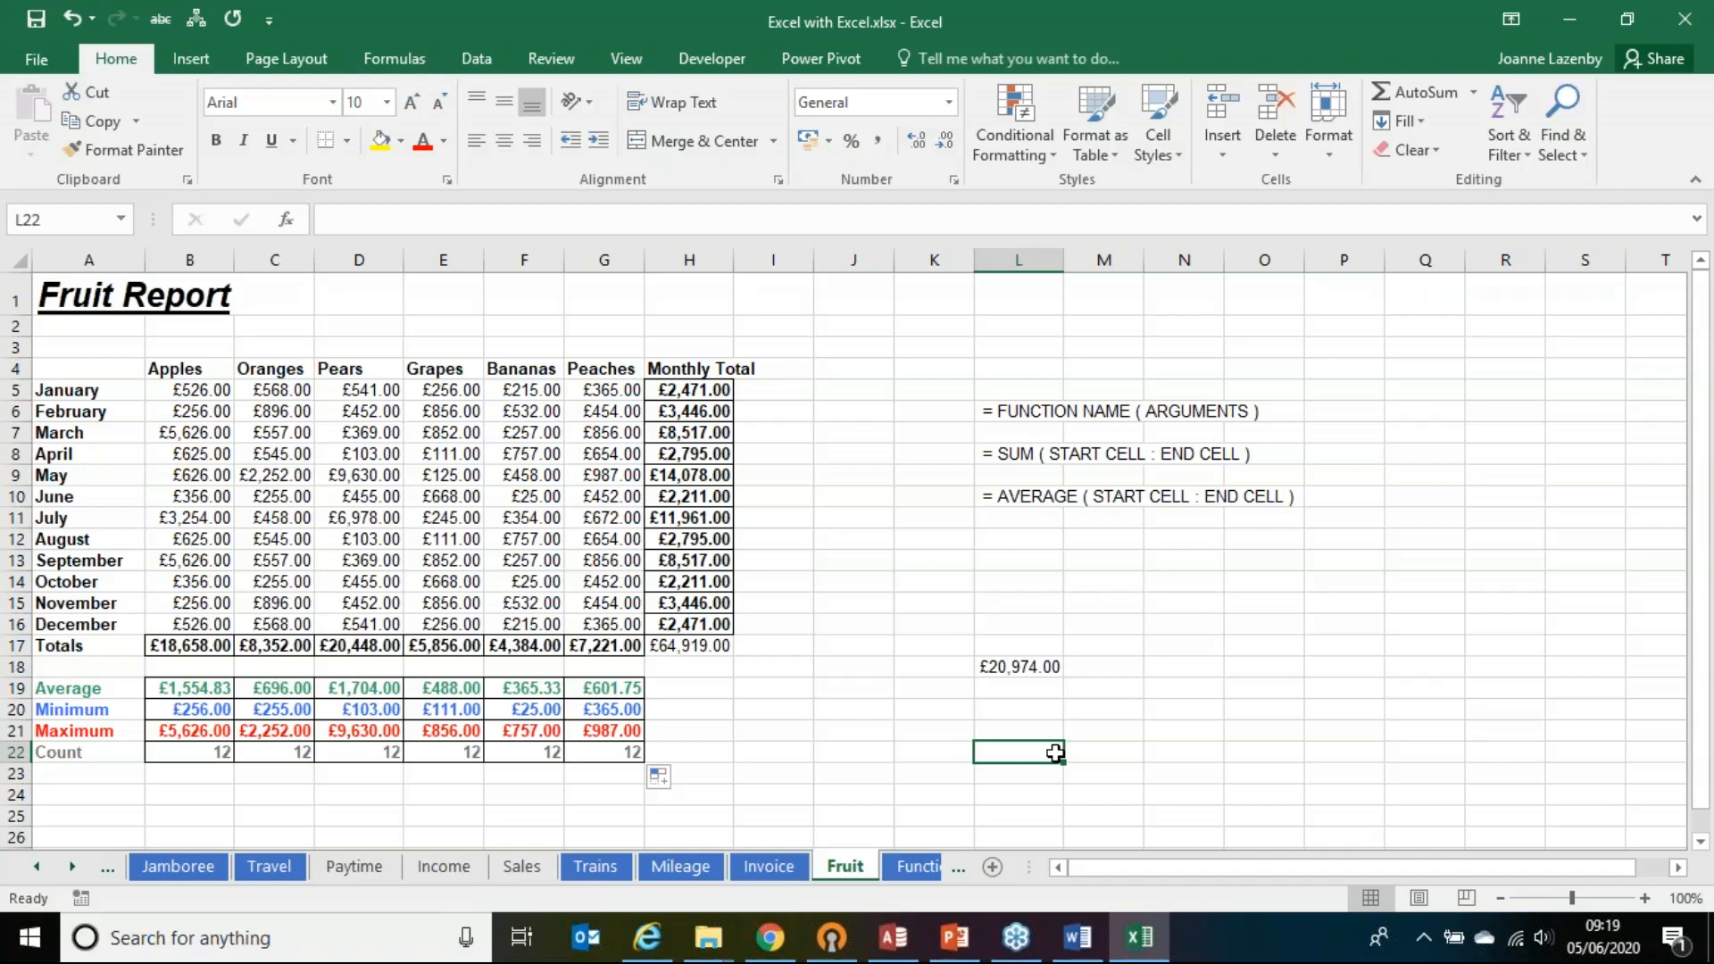
# Step: Show the Daily Digital Digest Webinar Recordings page of the ITS SmartStyle Training site in a new Chrome tab, and return to Excel
pyautogui.click(769, 937)
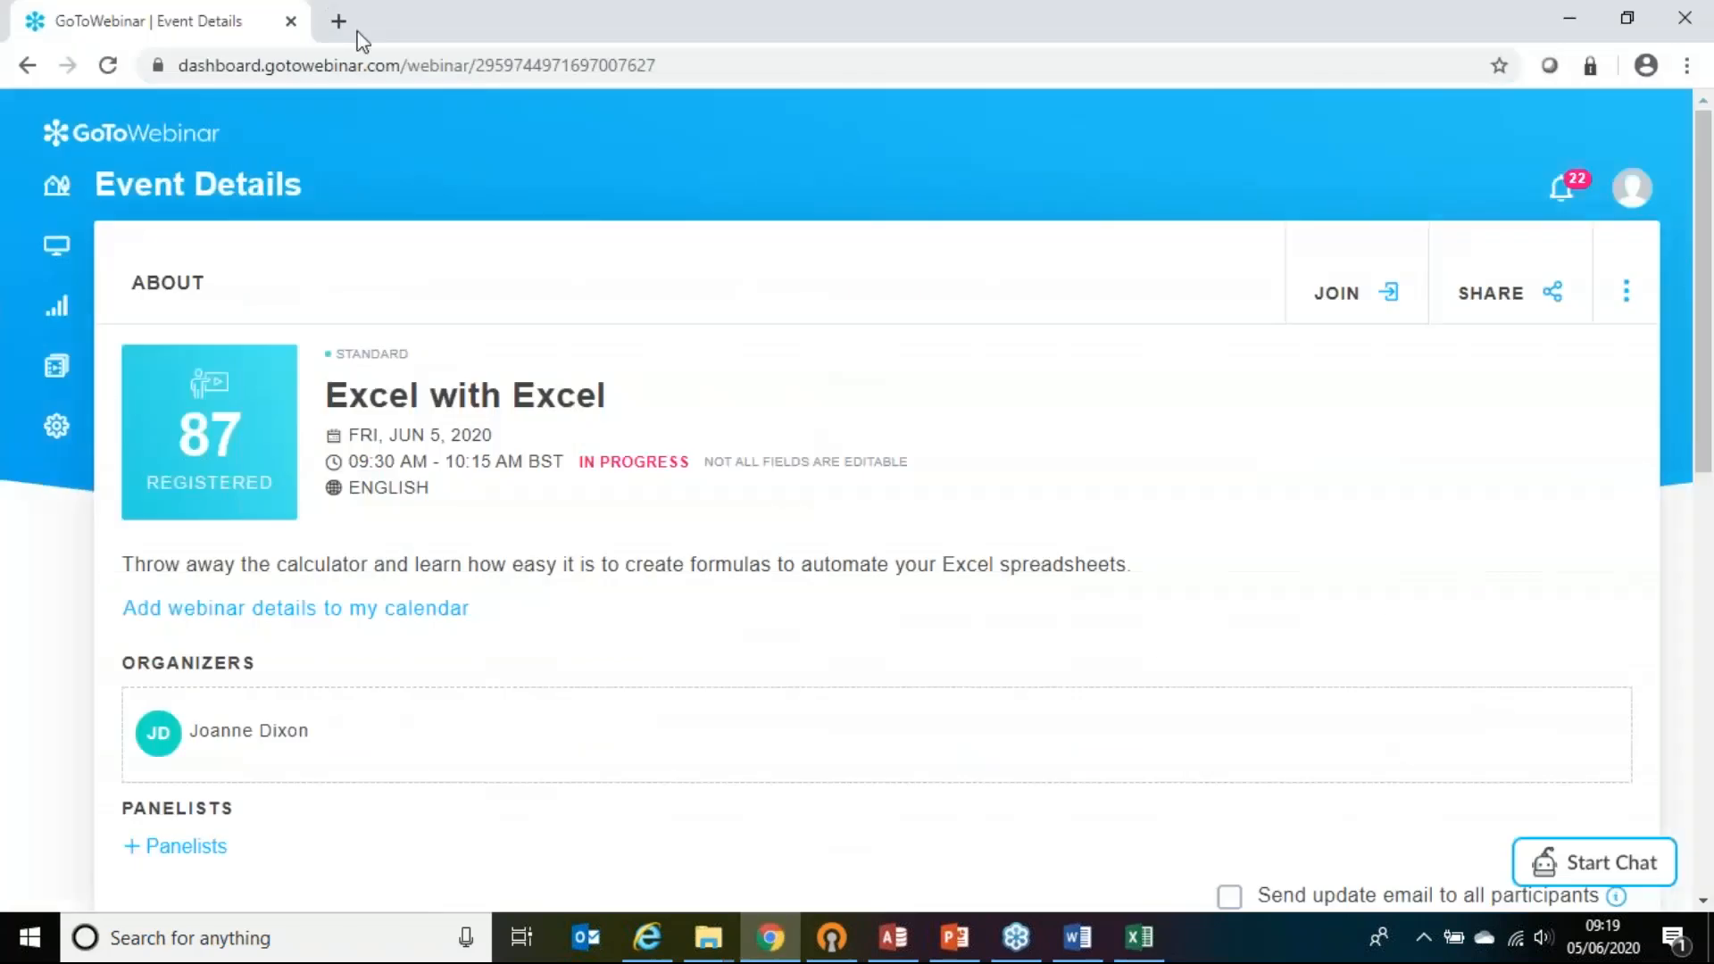
pyautogui.click(339, 23)
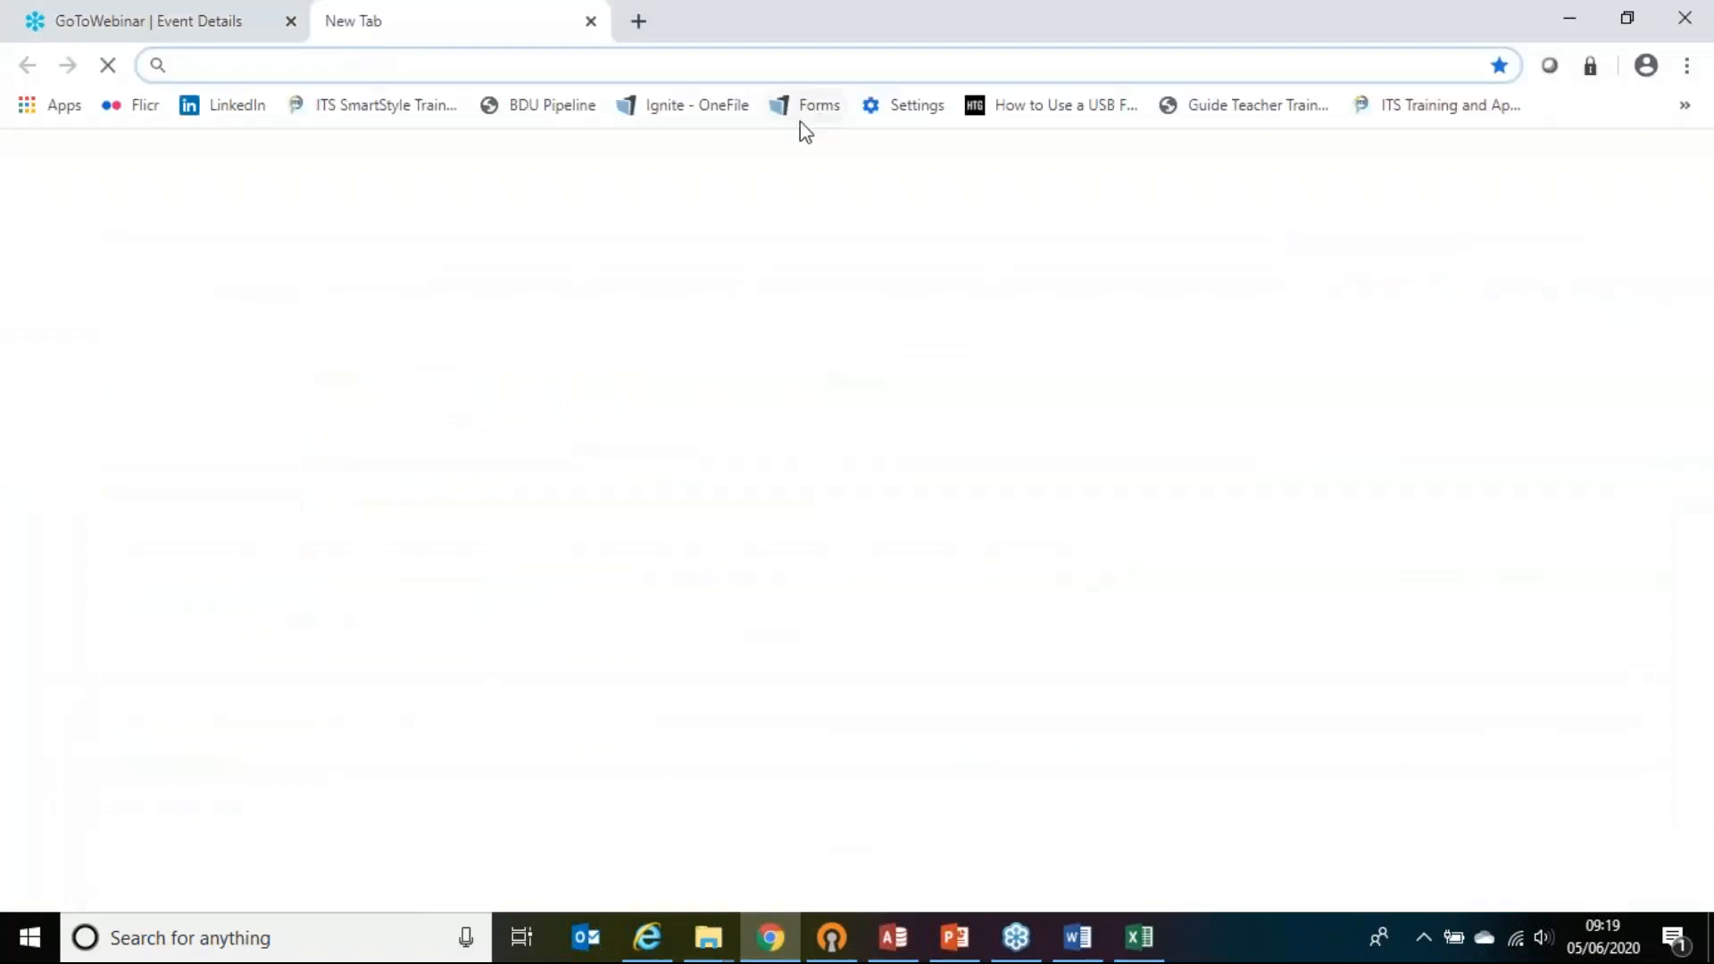
pyautogui.click(373, 108)
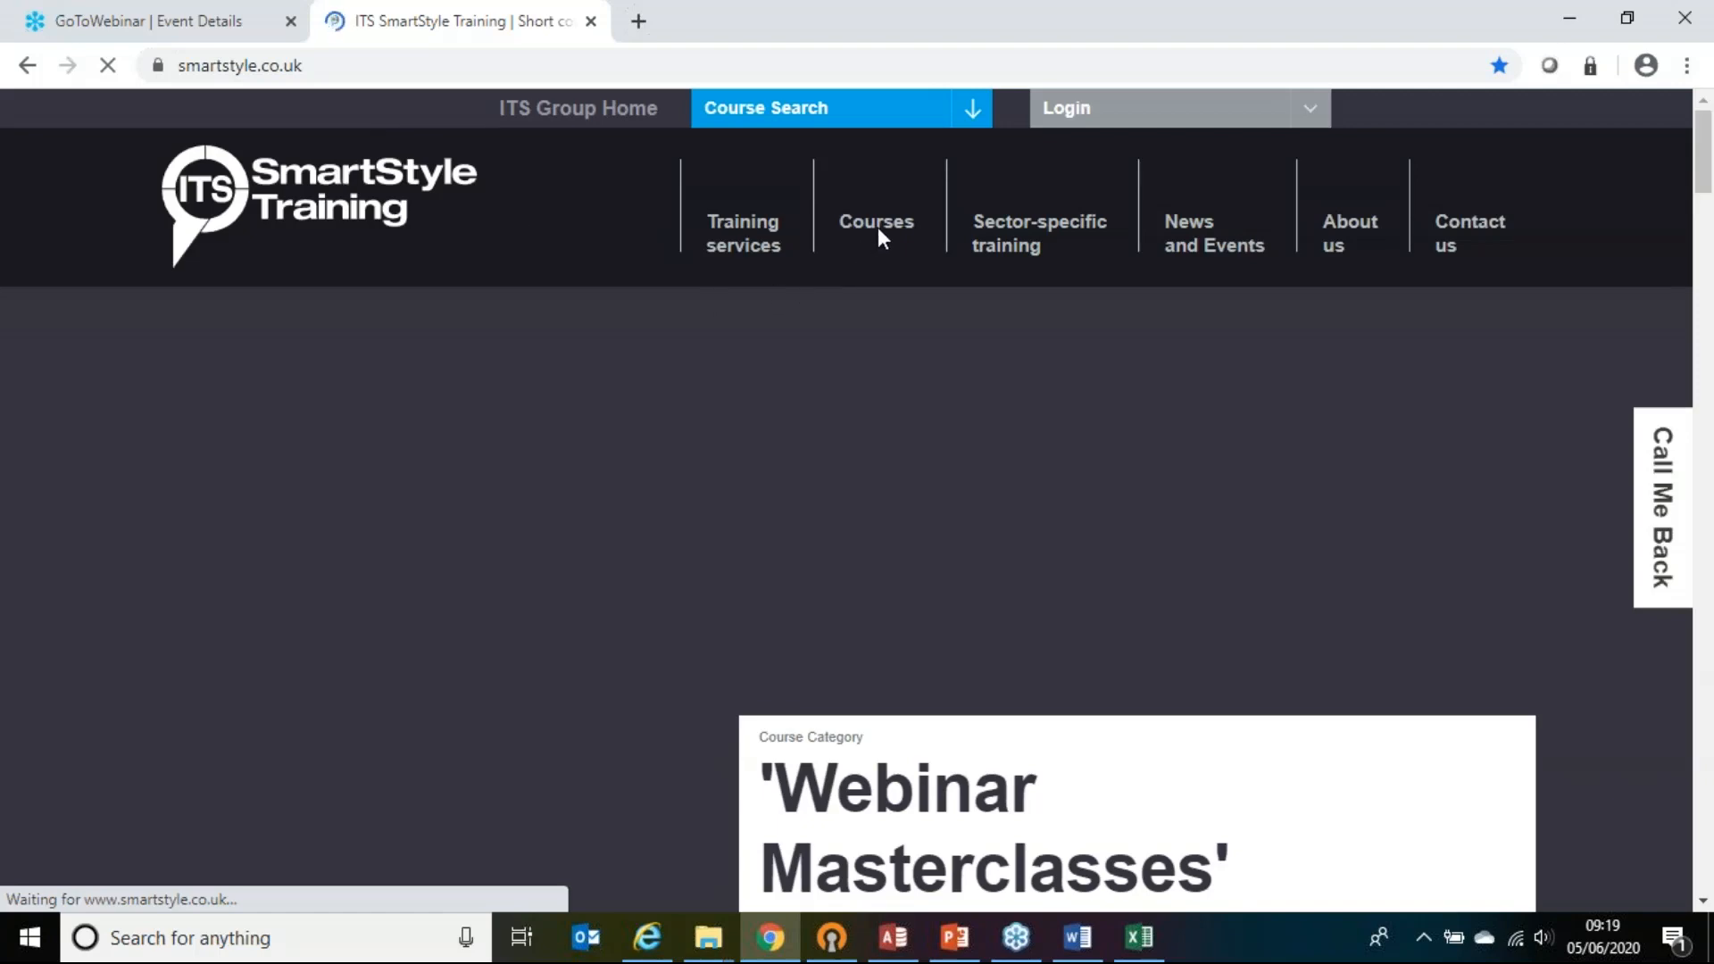
pyautogui.moveTo(876, 222)
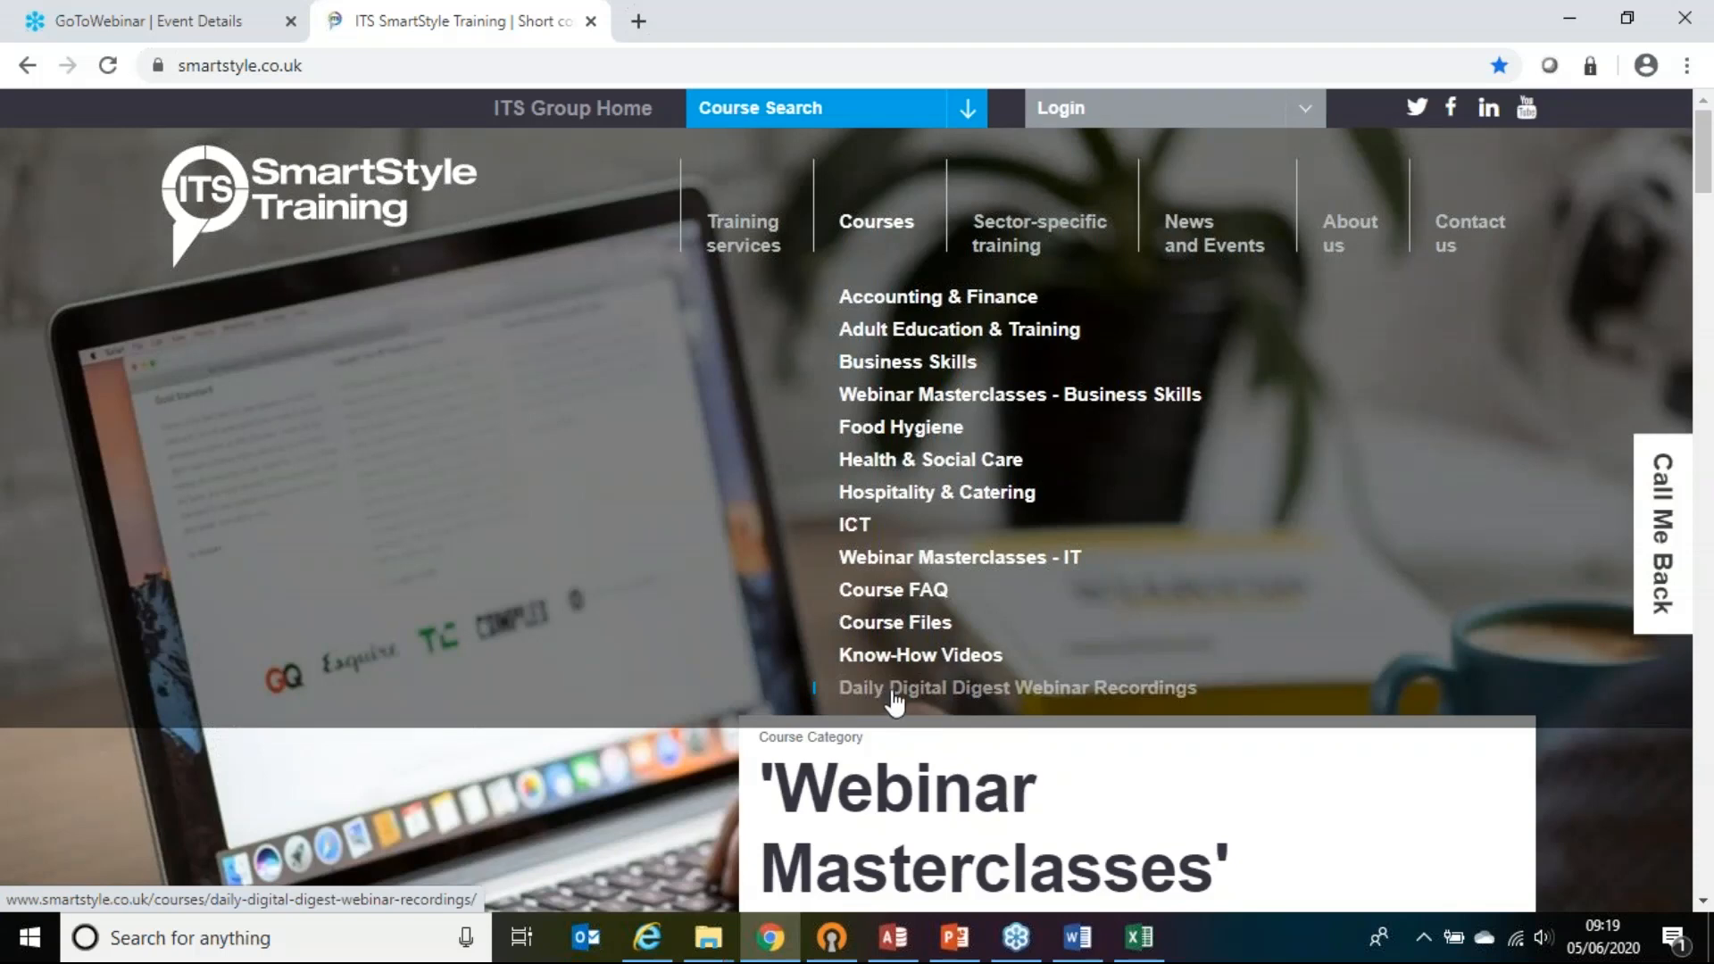
pyautogui.click(894, 700)
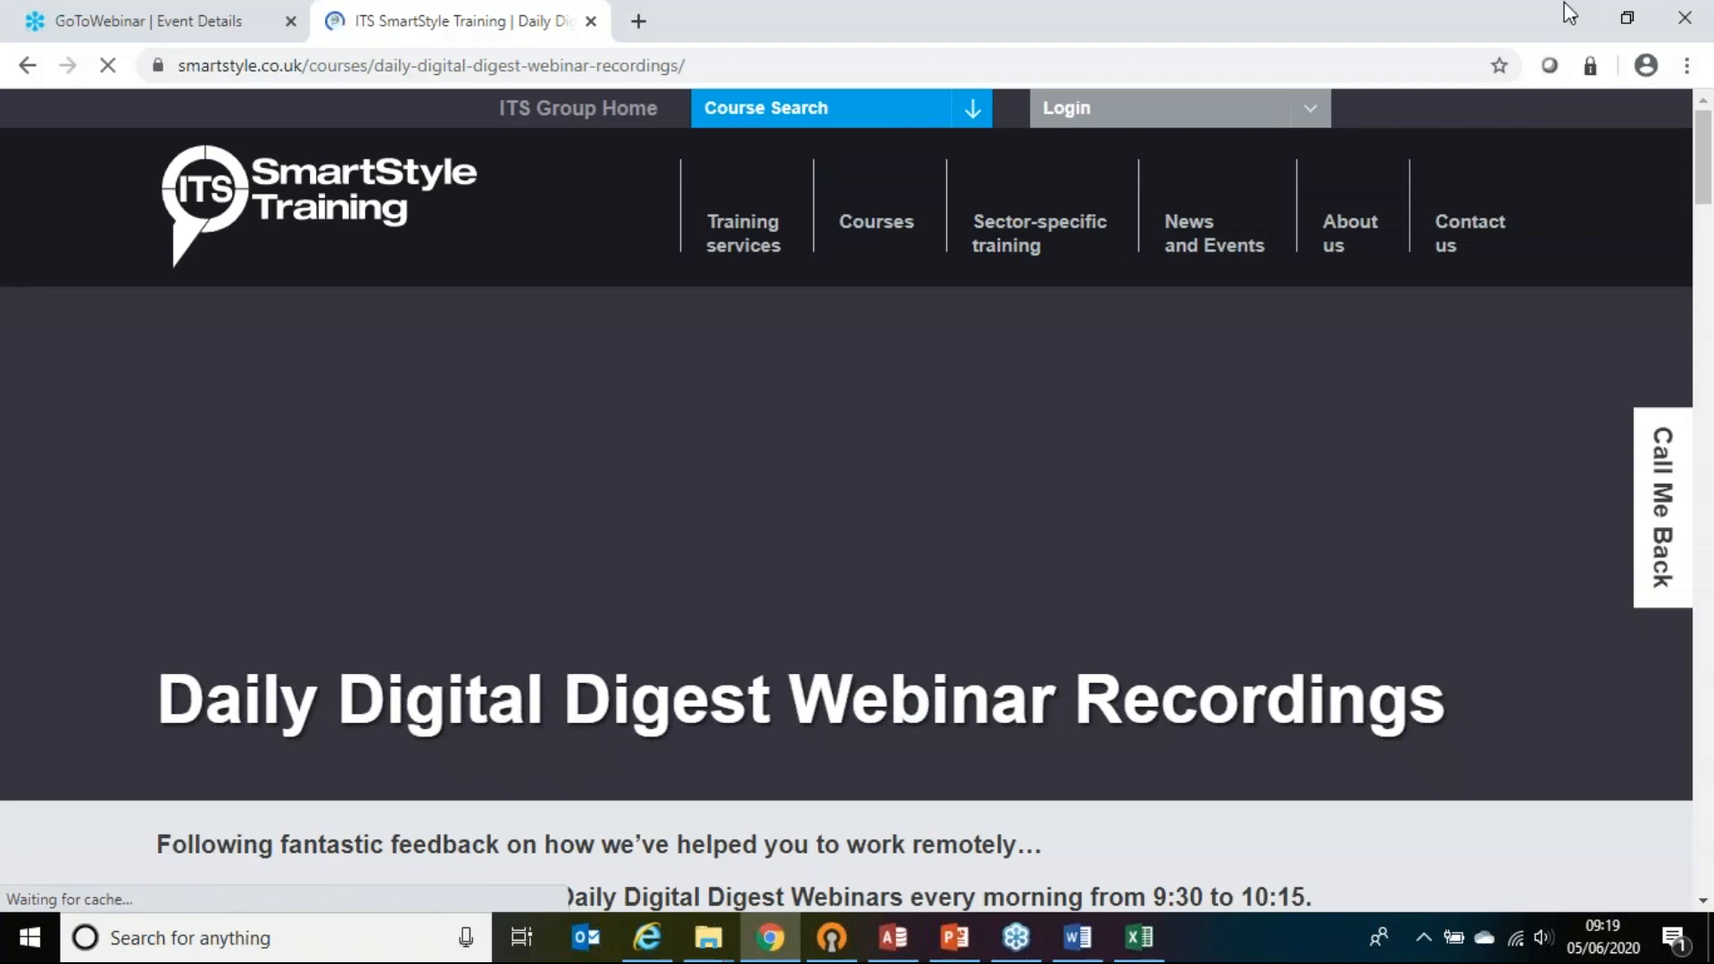
pyautogui.click(1569, 15)
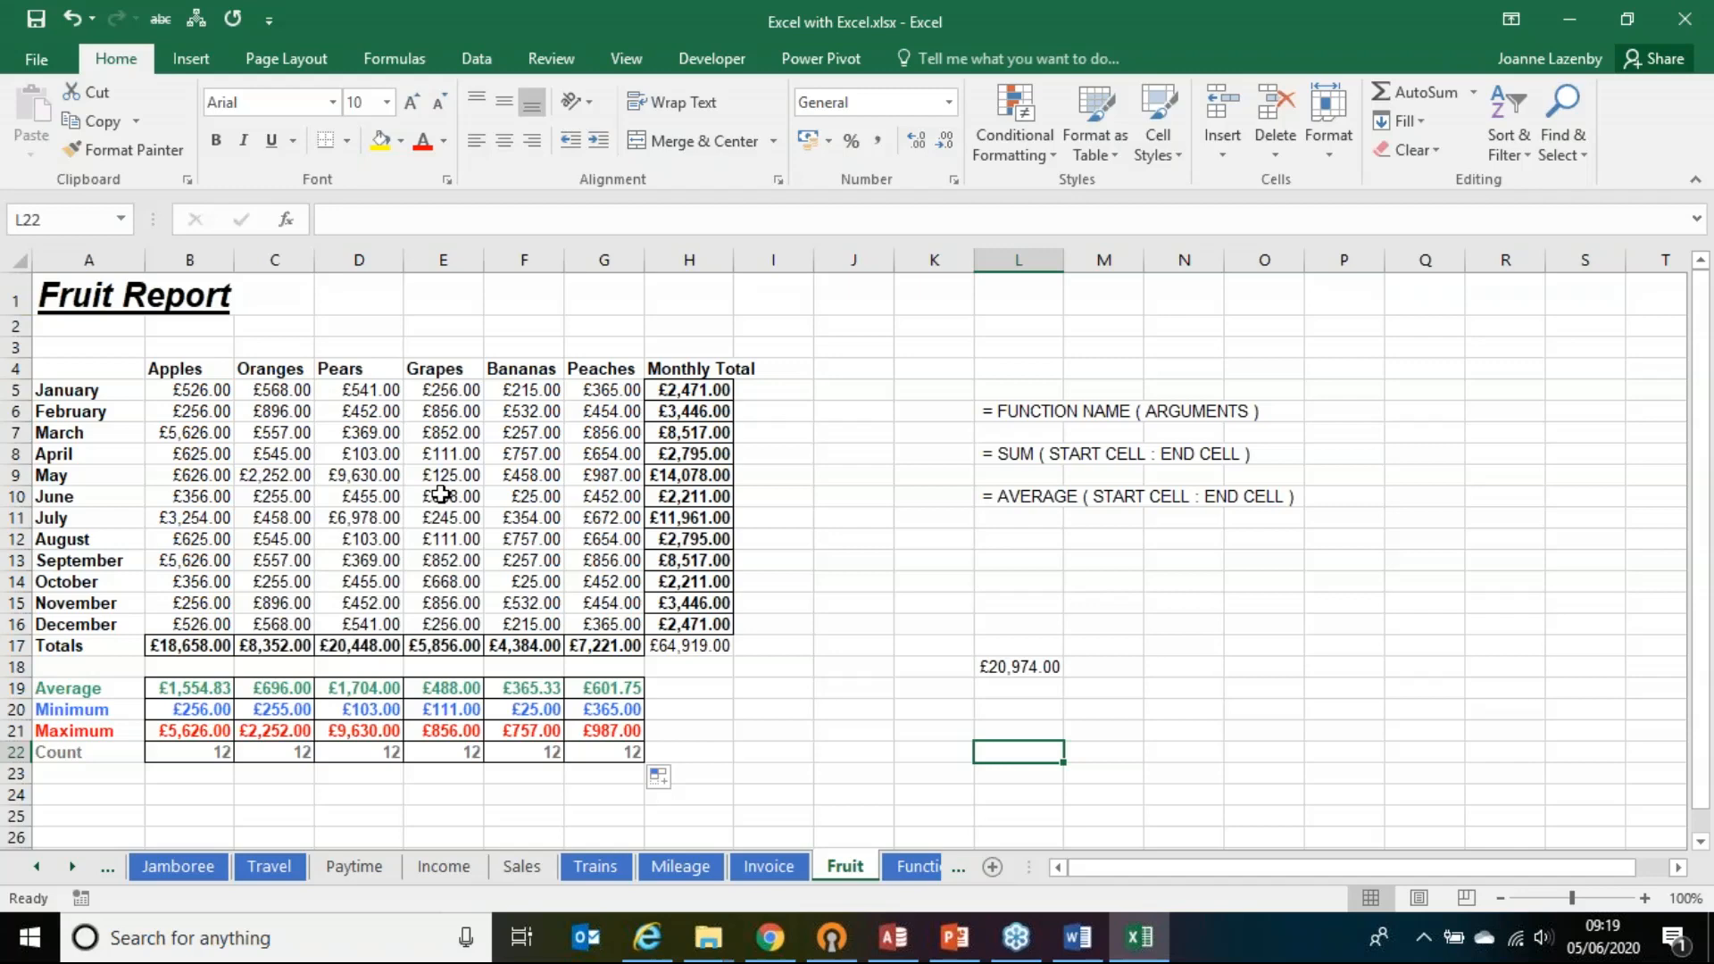
# Step: Start a formula with an equals sign in cell J5
pyautogui.click(847, 390)
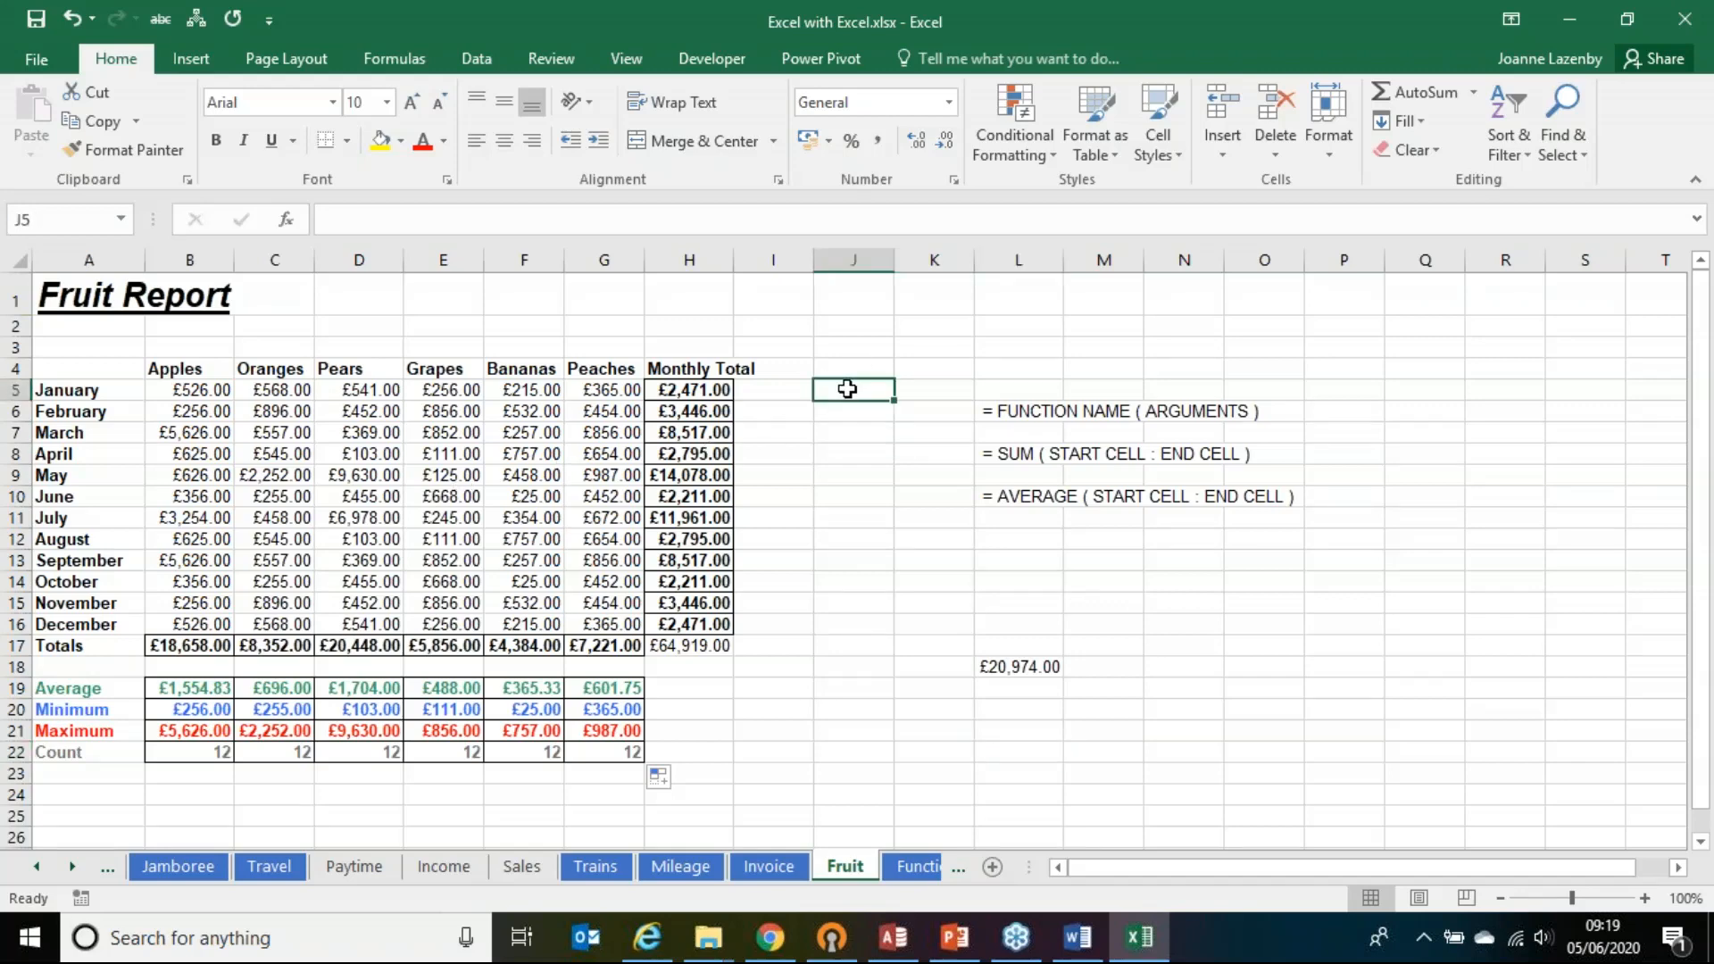
pyautogui.write('=')
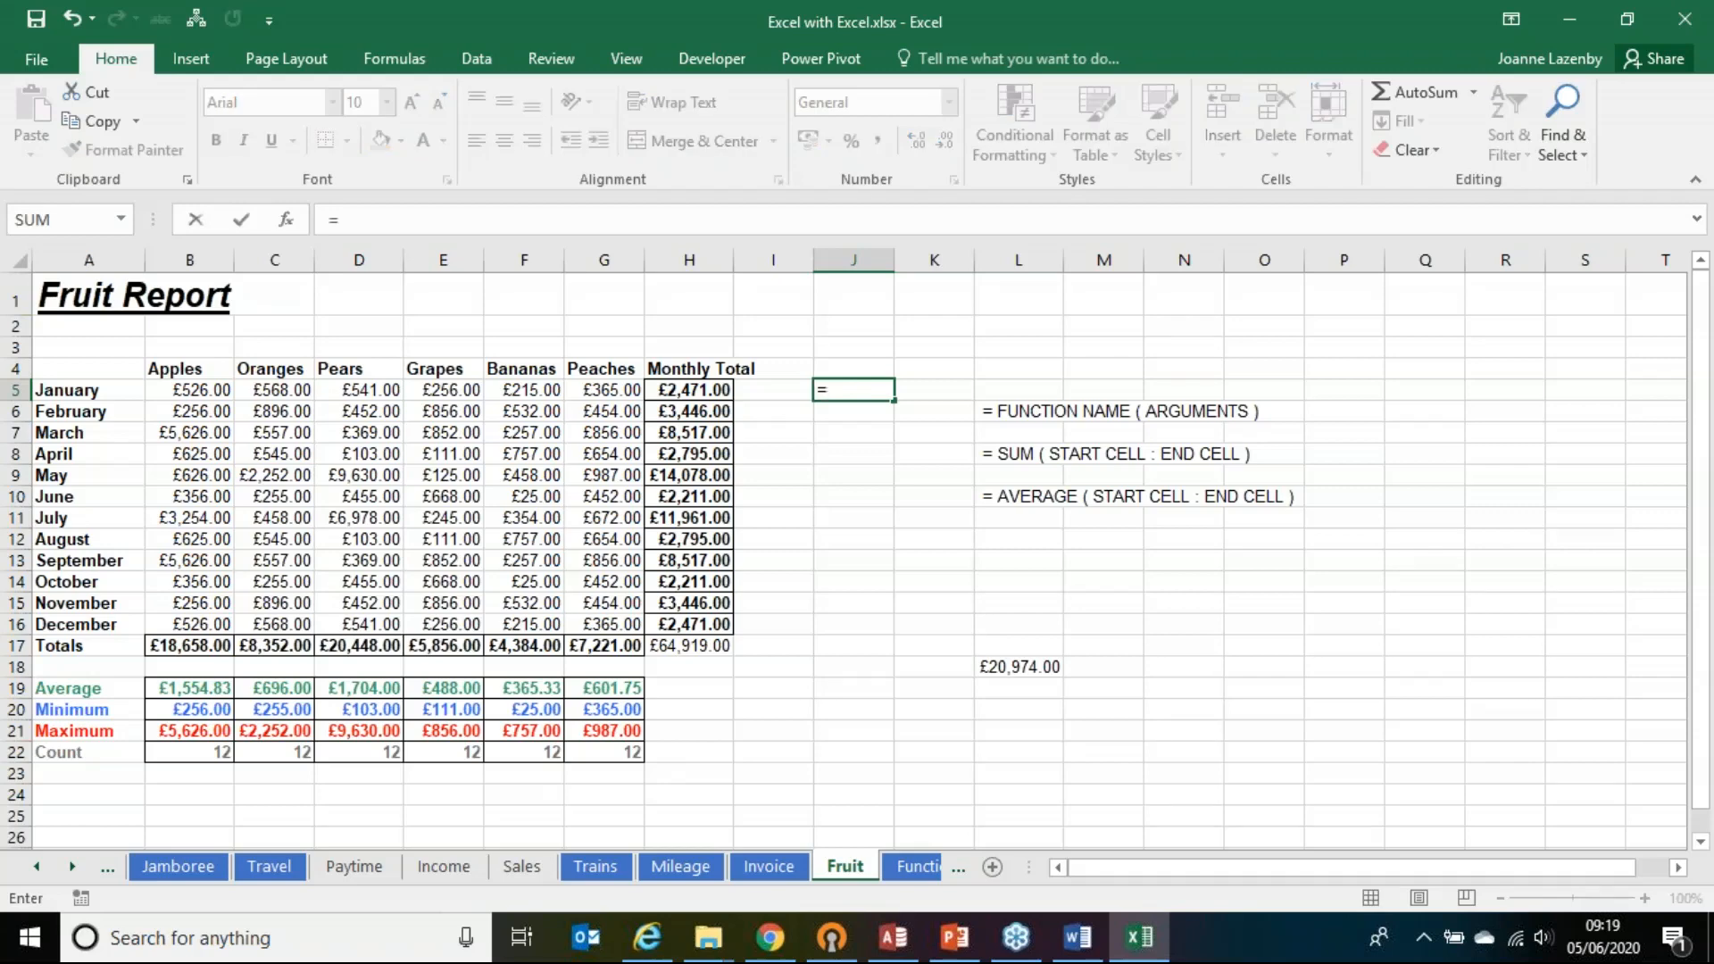
pyautogui.moveTo(193, 389); pyautogui.dragTo(194, 476)
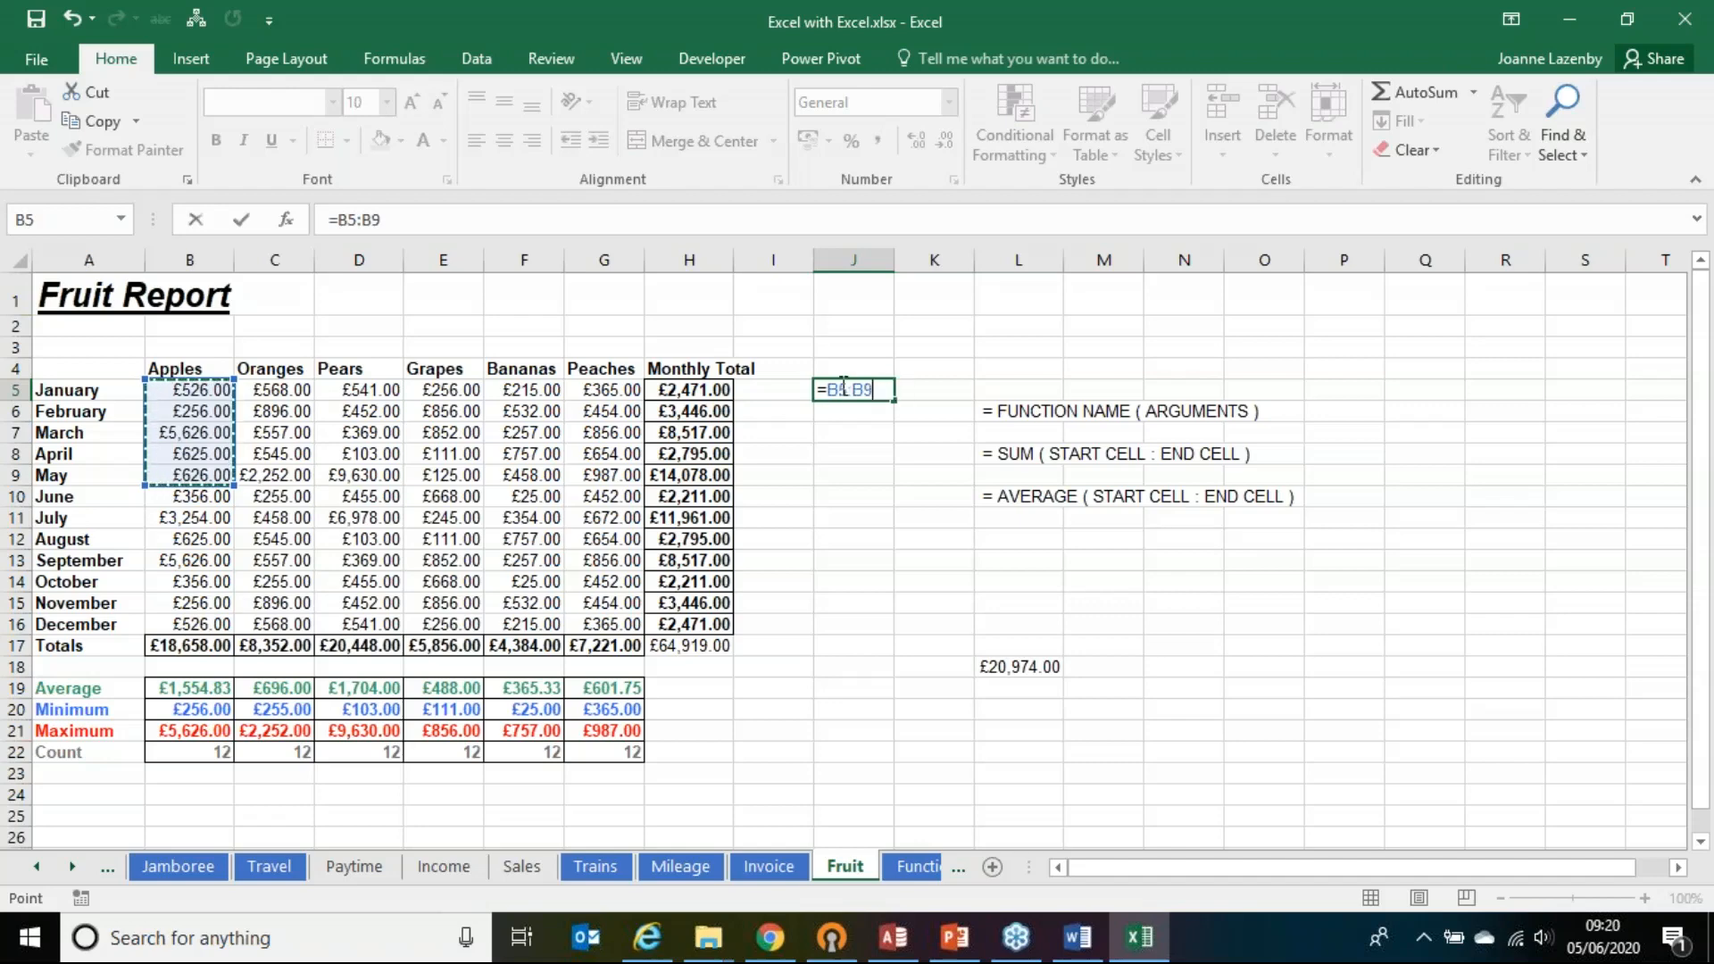
pyautogui.press('BackSpace')
pyautogui.press('BackSpace')
pyautogui.press('BackSpace')
pyautogui.press('BackSpace')
pyautogui.press('BackSpace')
# Step: Complete the J5 formula as a SUM of the separate ranges B5:B9, B13:B14, C8:C10, D6:D9, F6:F8 and F11:F13
pyautogui.write('SUM(')
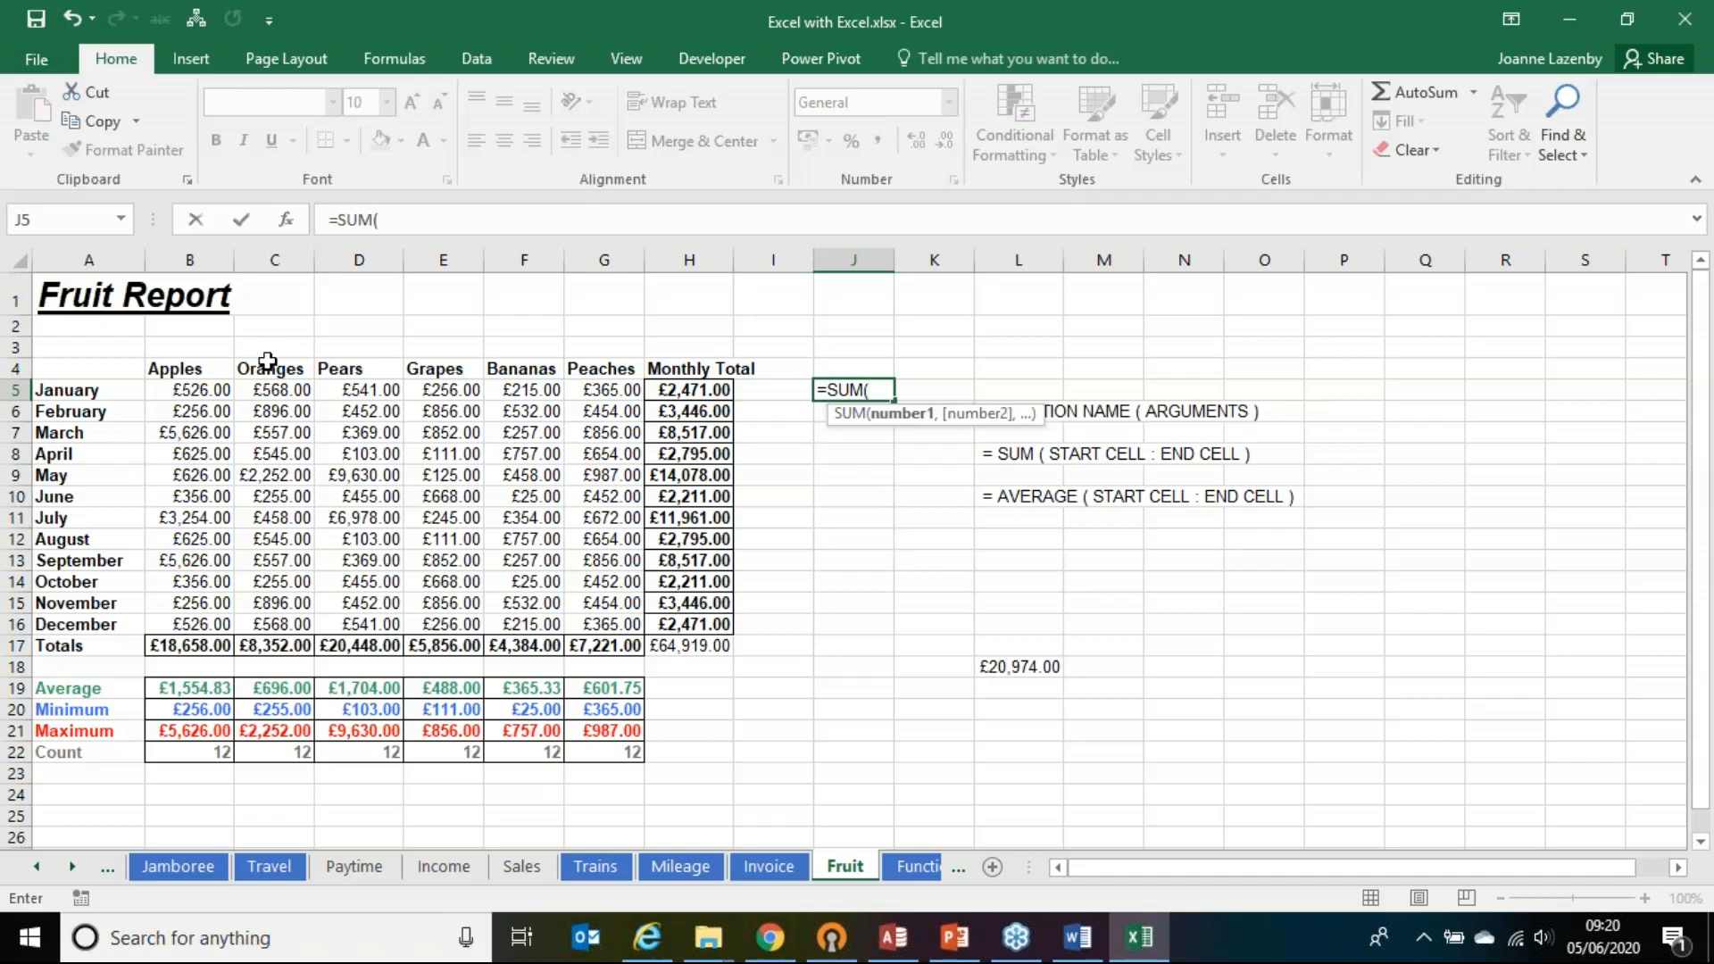
pyautogui.moveTo(195, 391); pyautogui.dragTo(193, 476)
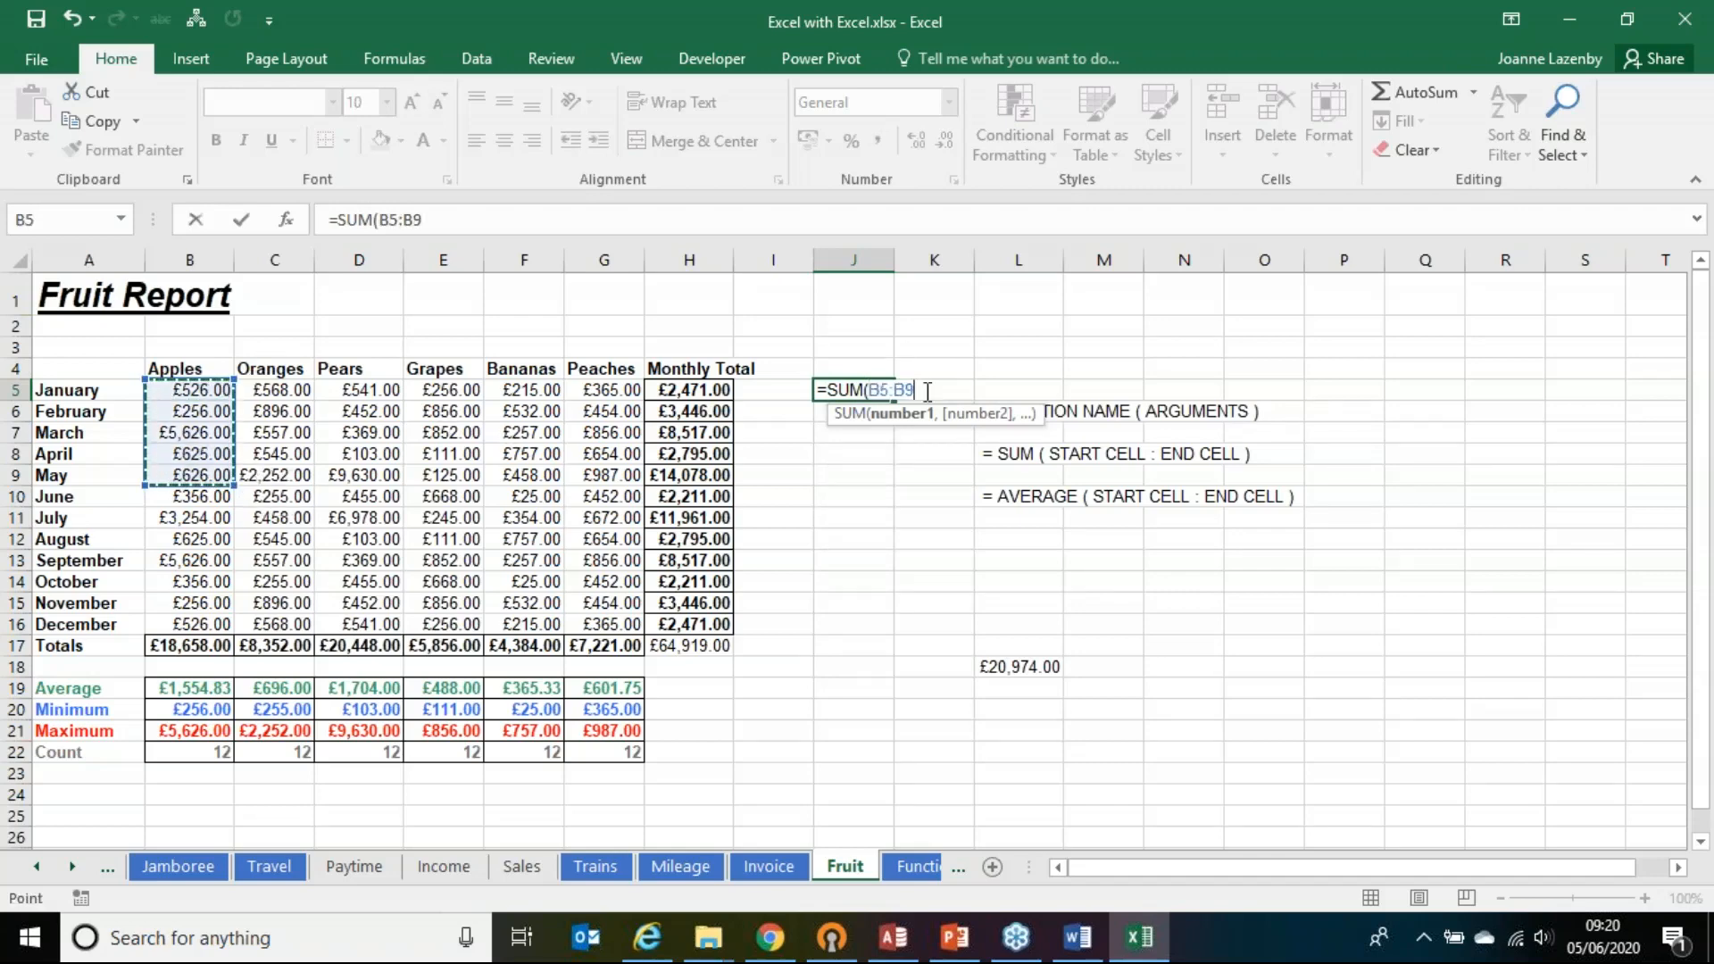
pyautogui.write(',')
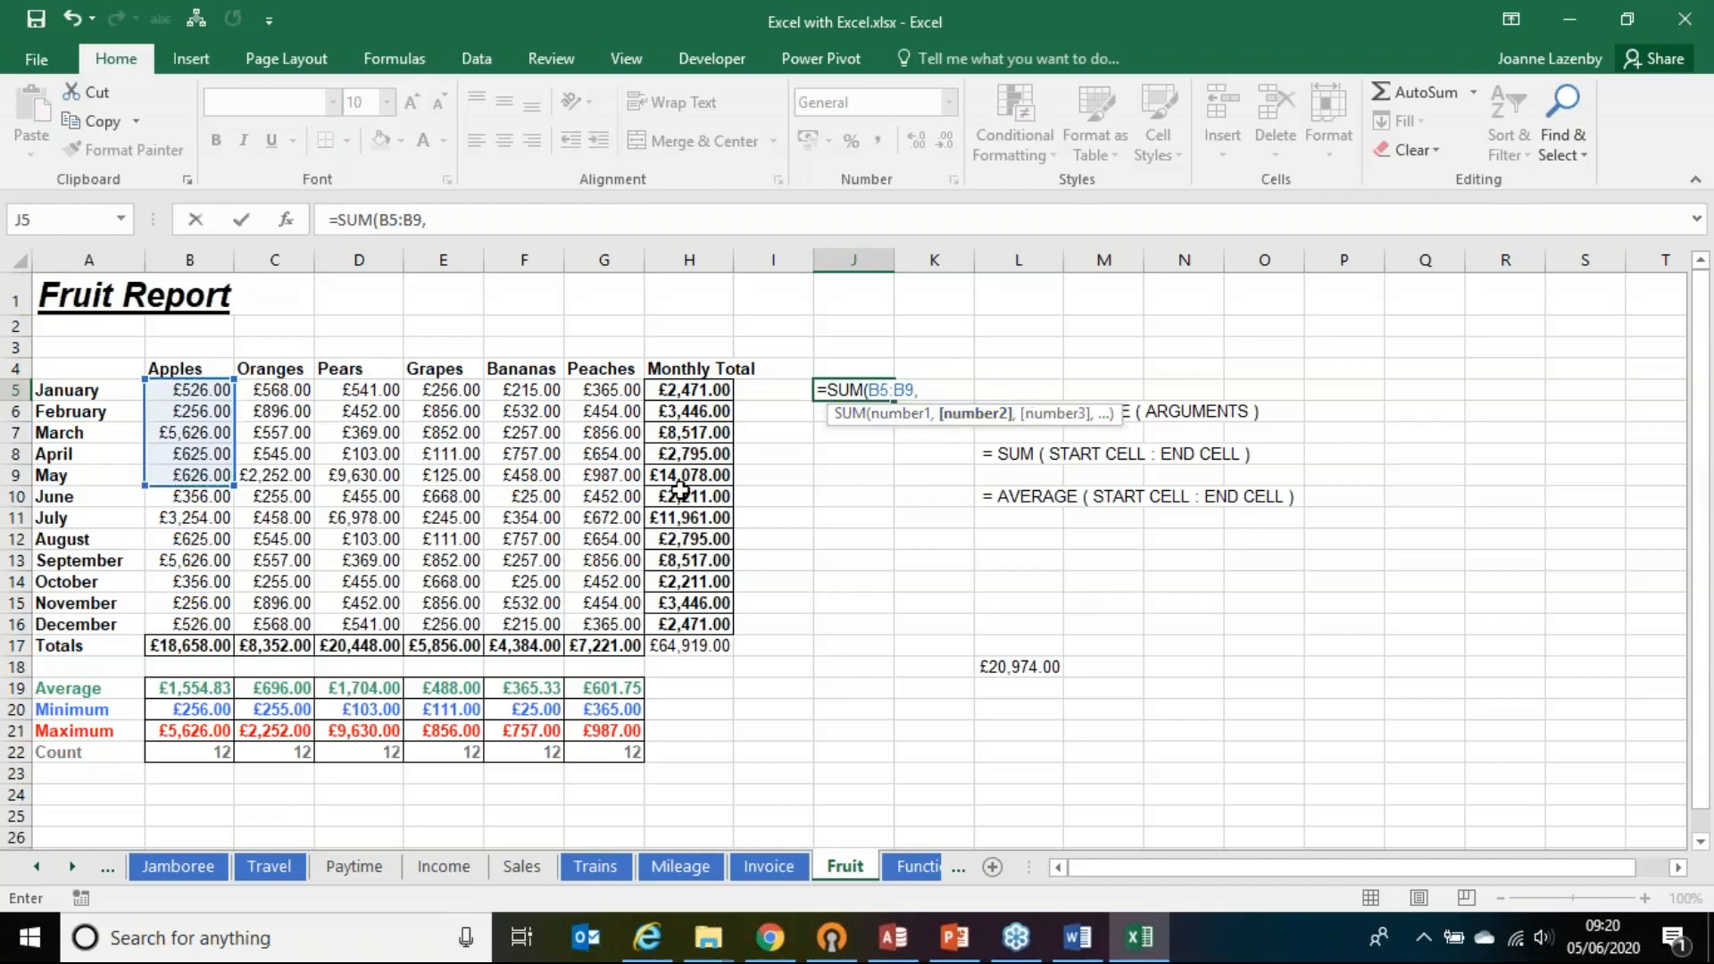
pyautogui.moveTo(191, 560); pyautogui.dragTo(198, 583)
pyautogui.write(',')
pyautogui.moveTo(277, 454); pyautogui.dragTo(277, 496)
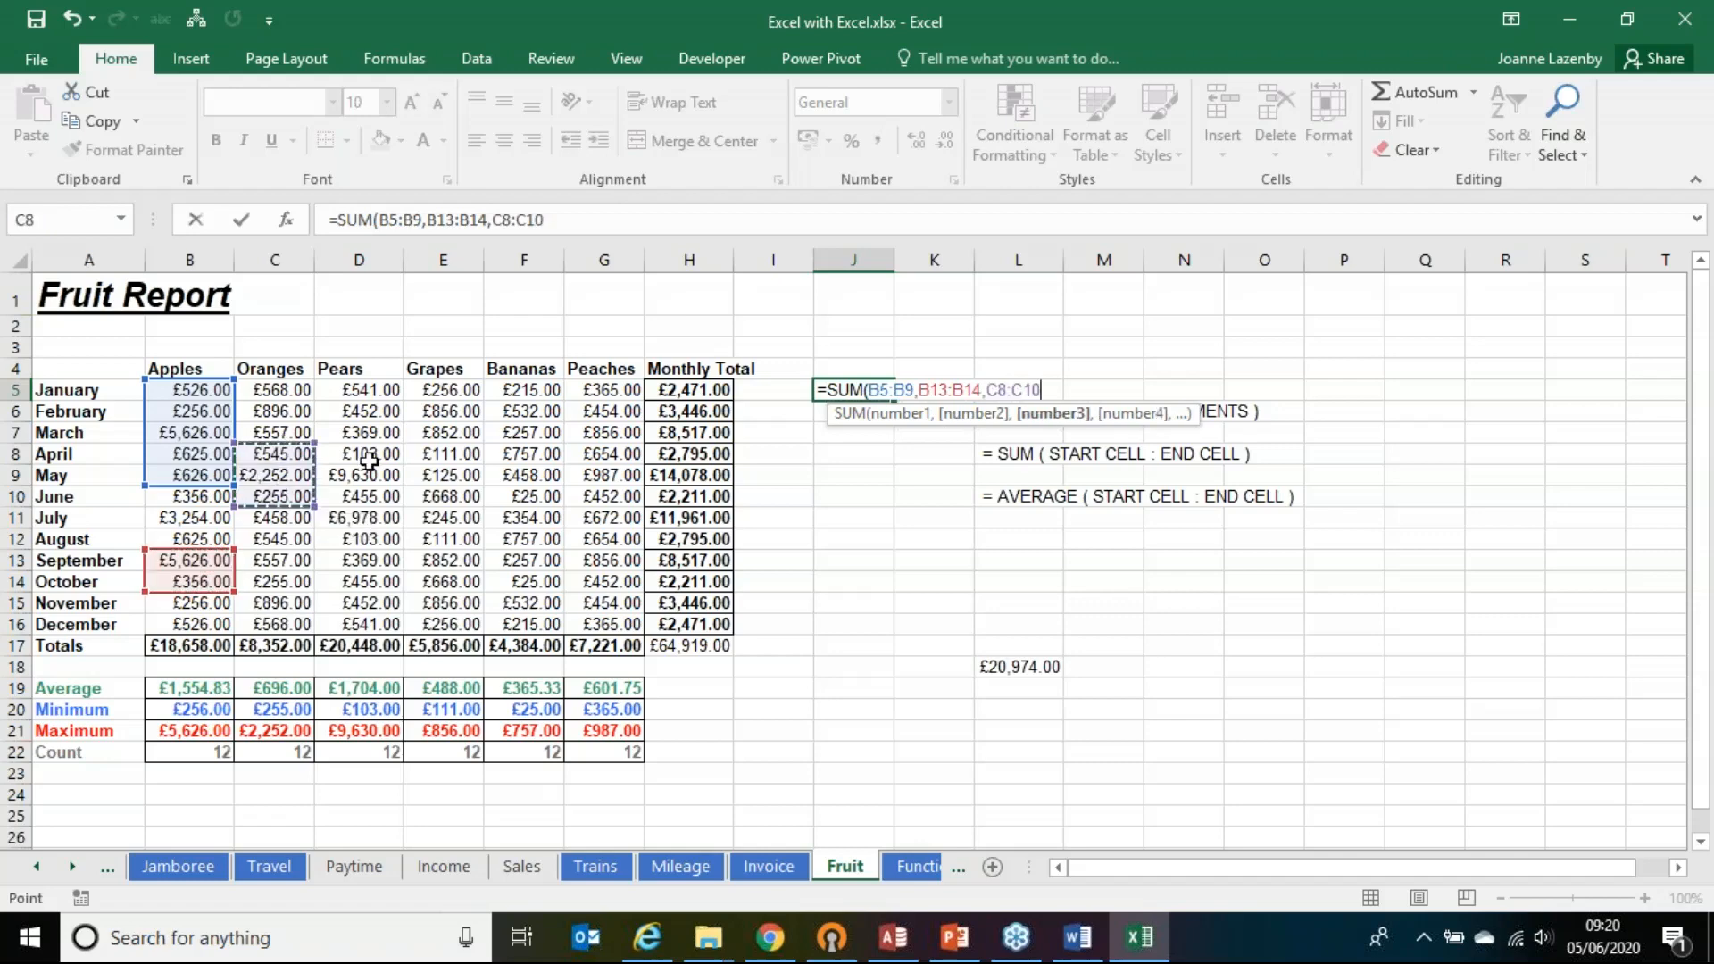
pyautogui.write(',')
pyautogui.moveTo(379, 412); pyautogui.dragTo(385, 477)
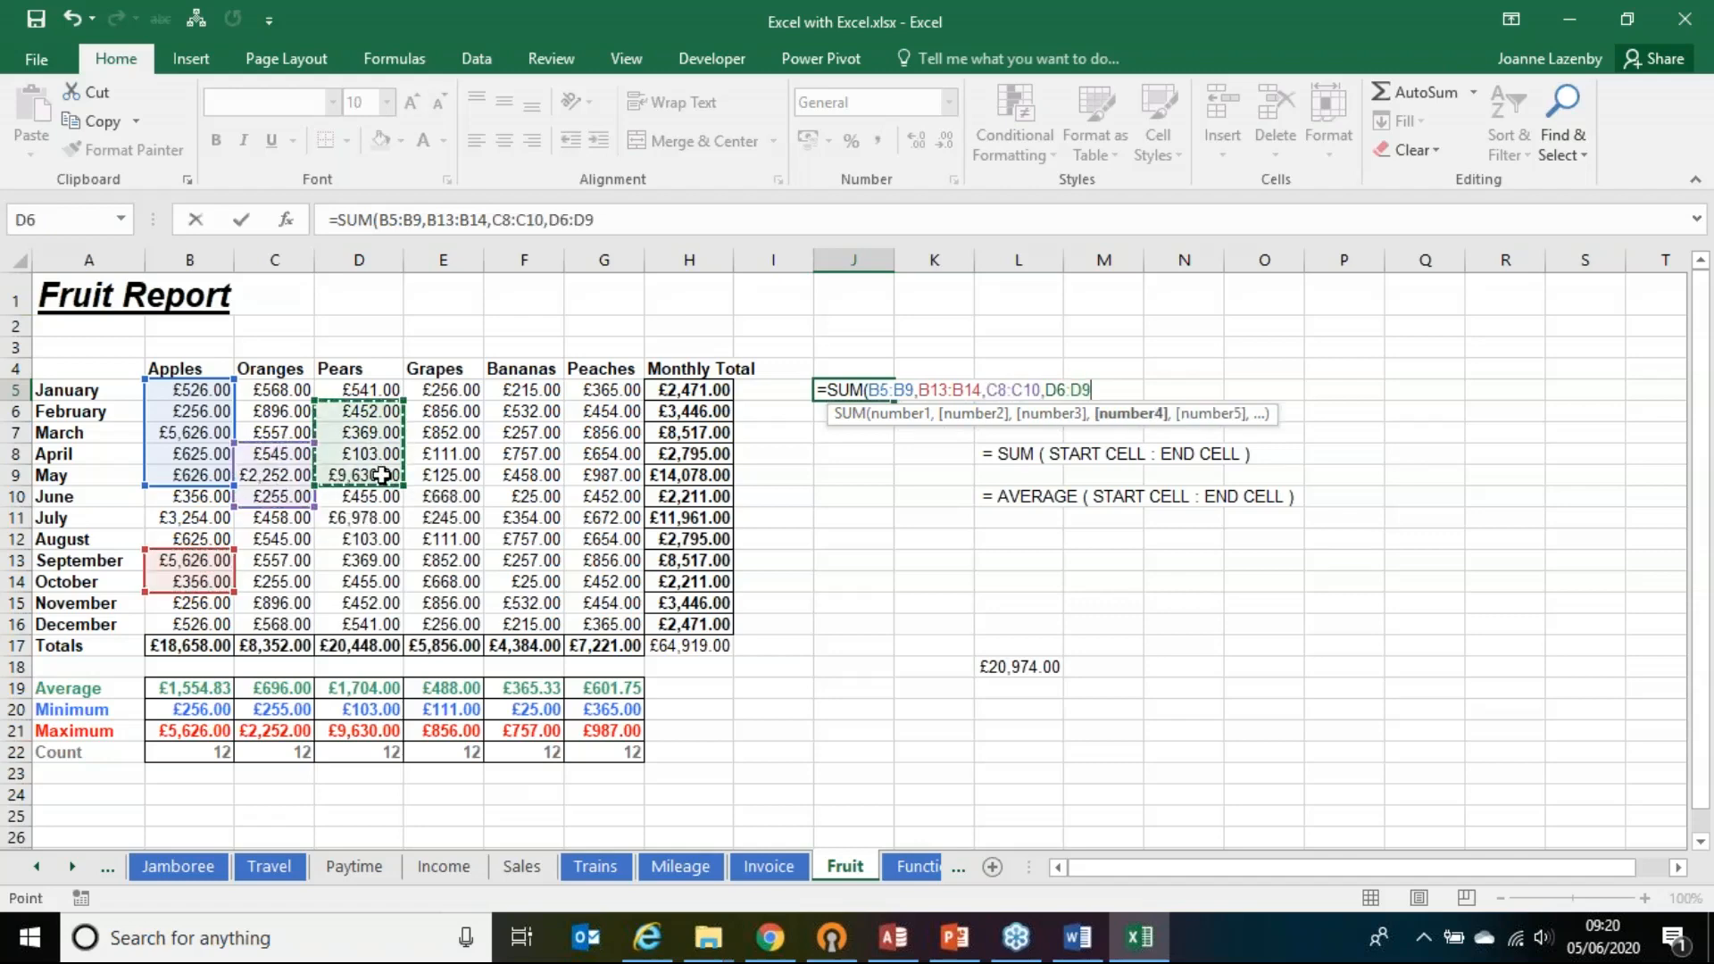
pyautogui.write(',')
pyautogui.moveTo(538, 413); pyautogui.dragTo(534, 454)
pyautogui.write(',')
pyautogui.moveTo(522, 516); pyautogui.dragTo(520, 559)
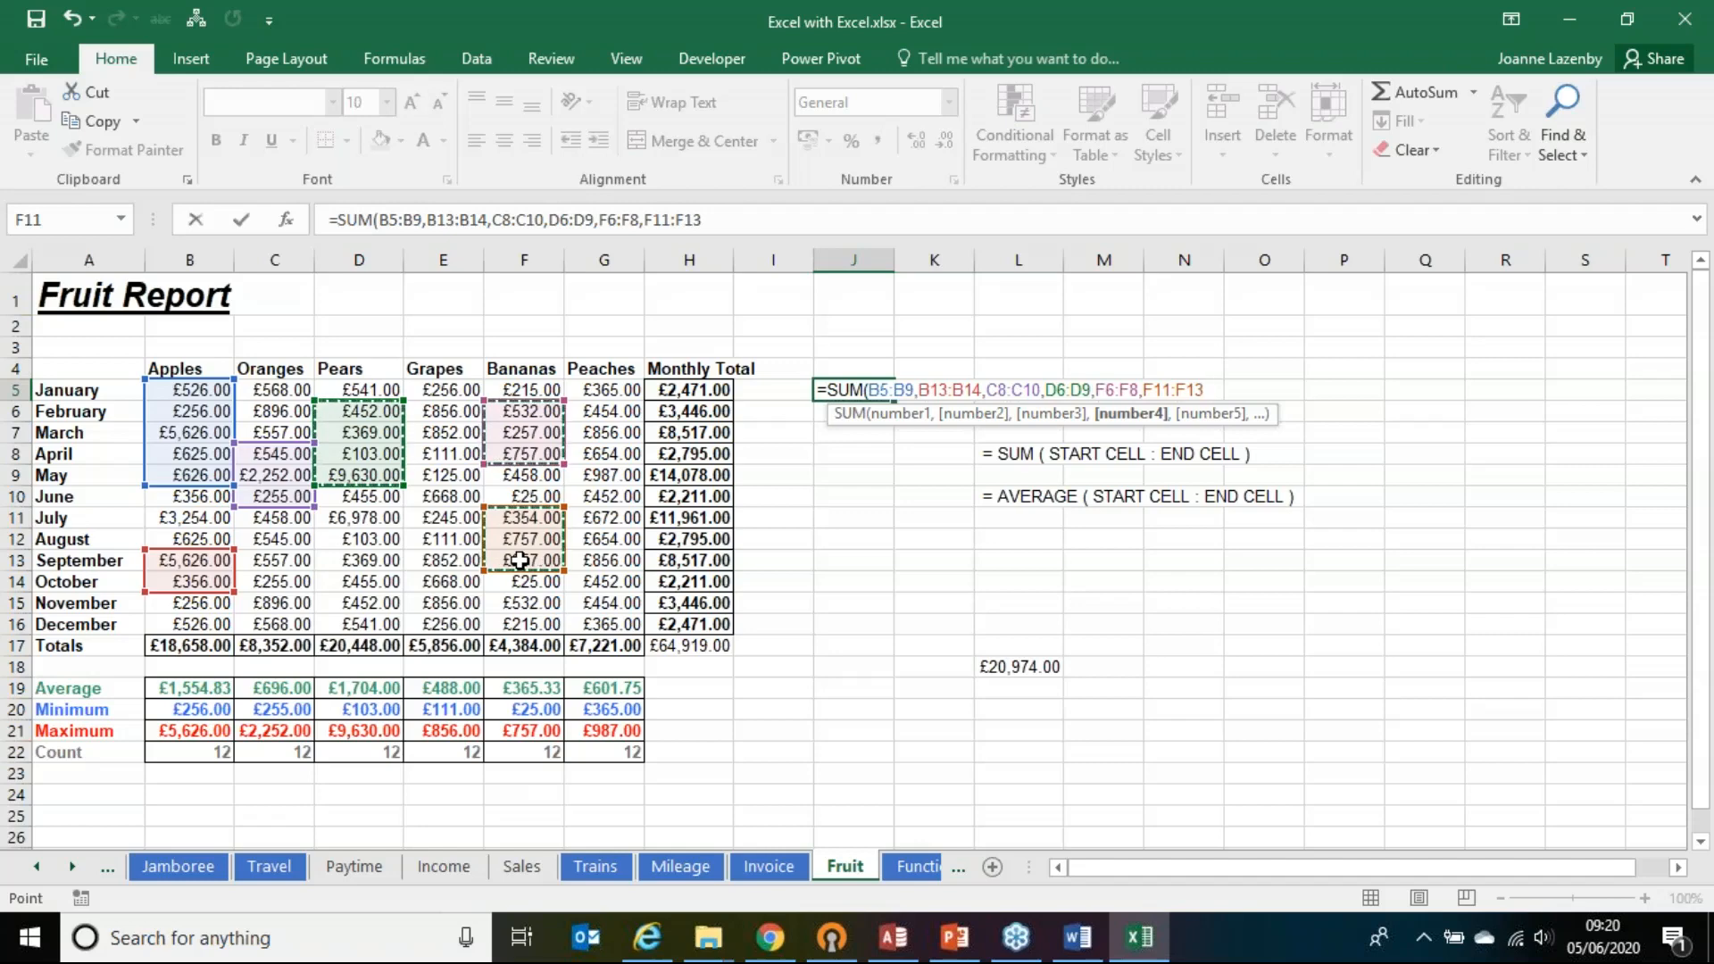
pyautogui.press('Return')
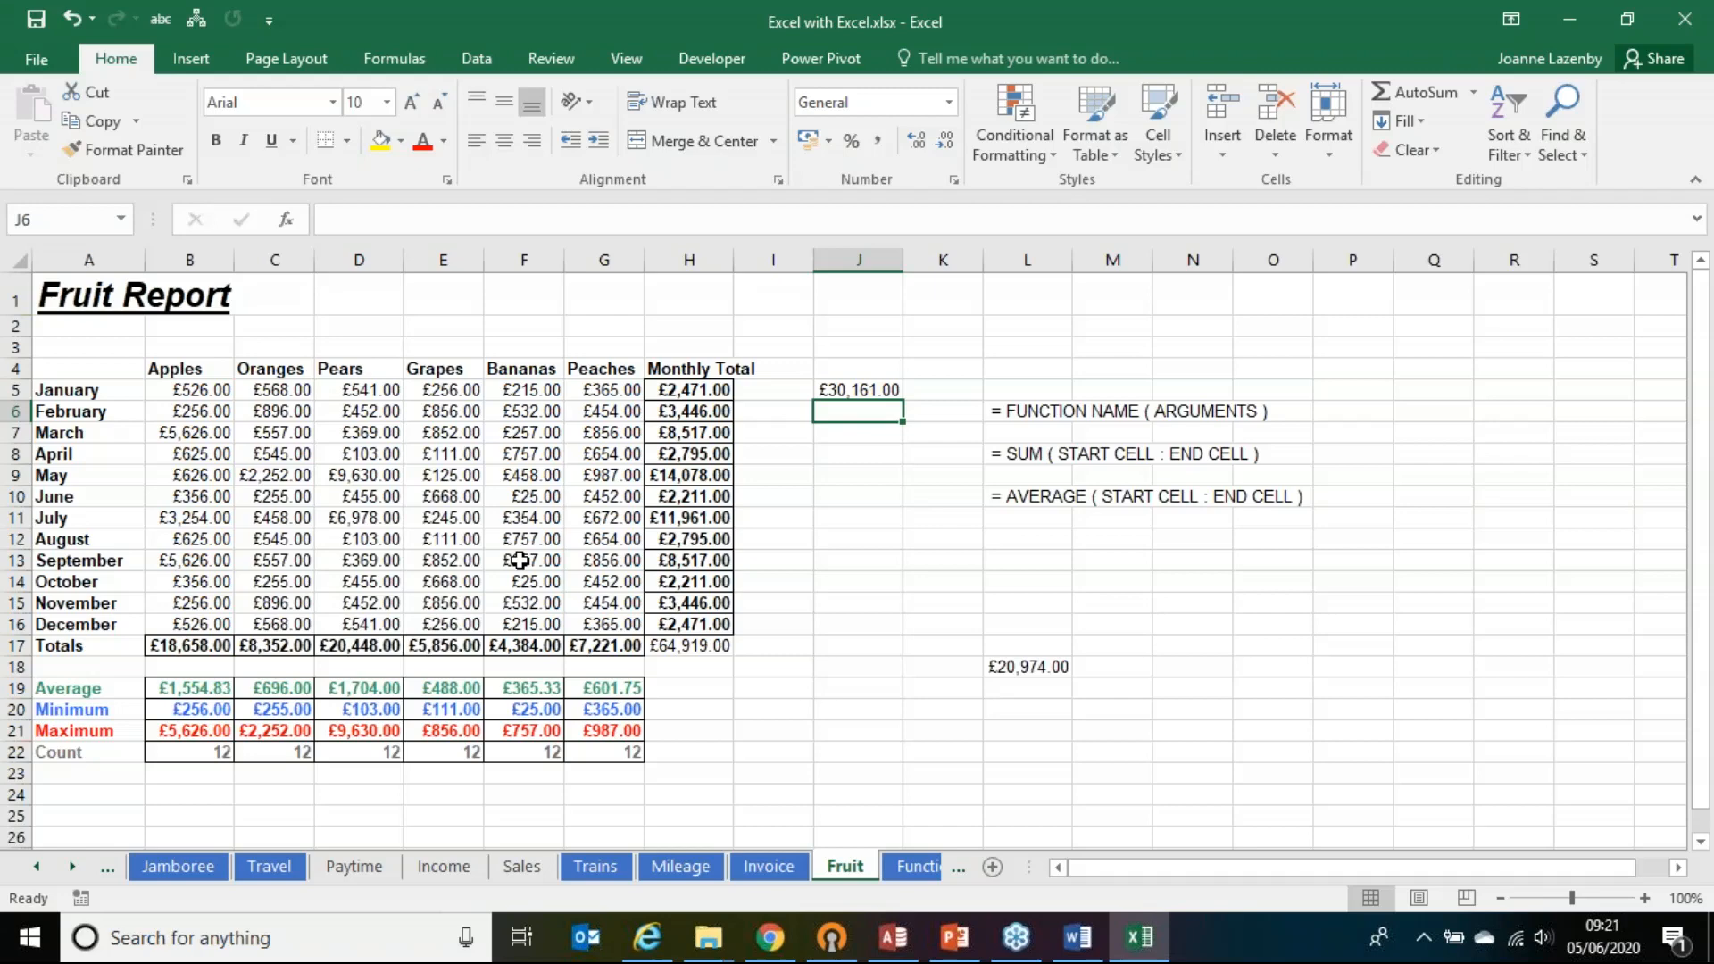
# Step: Calculate the average of the May figures in J11 with the AutoSum Average function over B9:G9
pyautogui.click(878, 516)
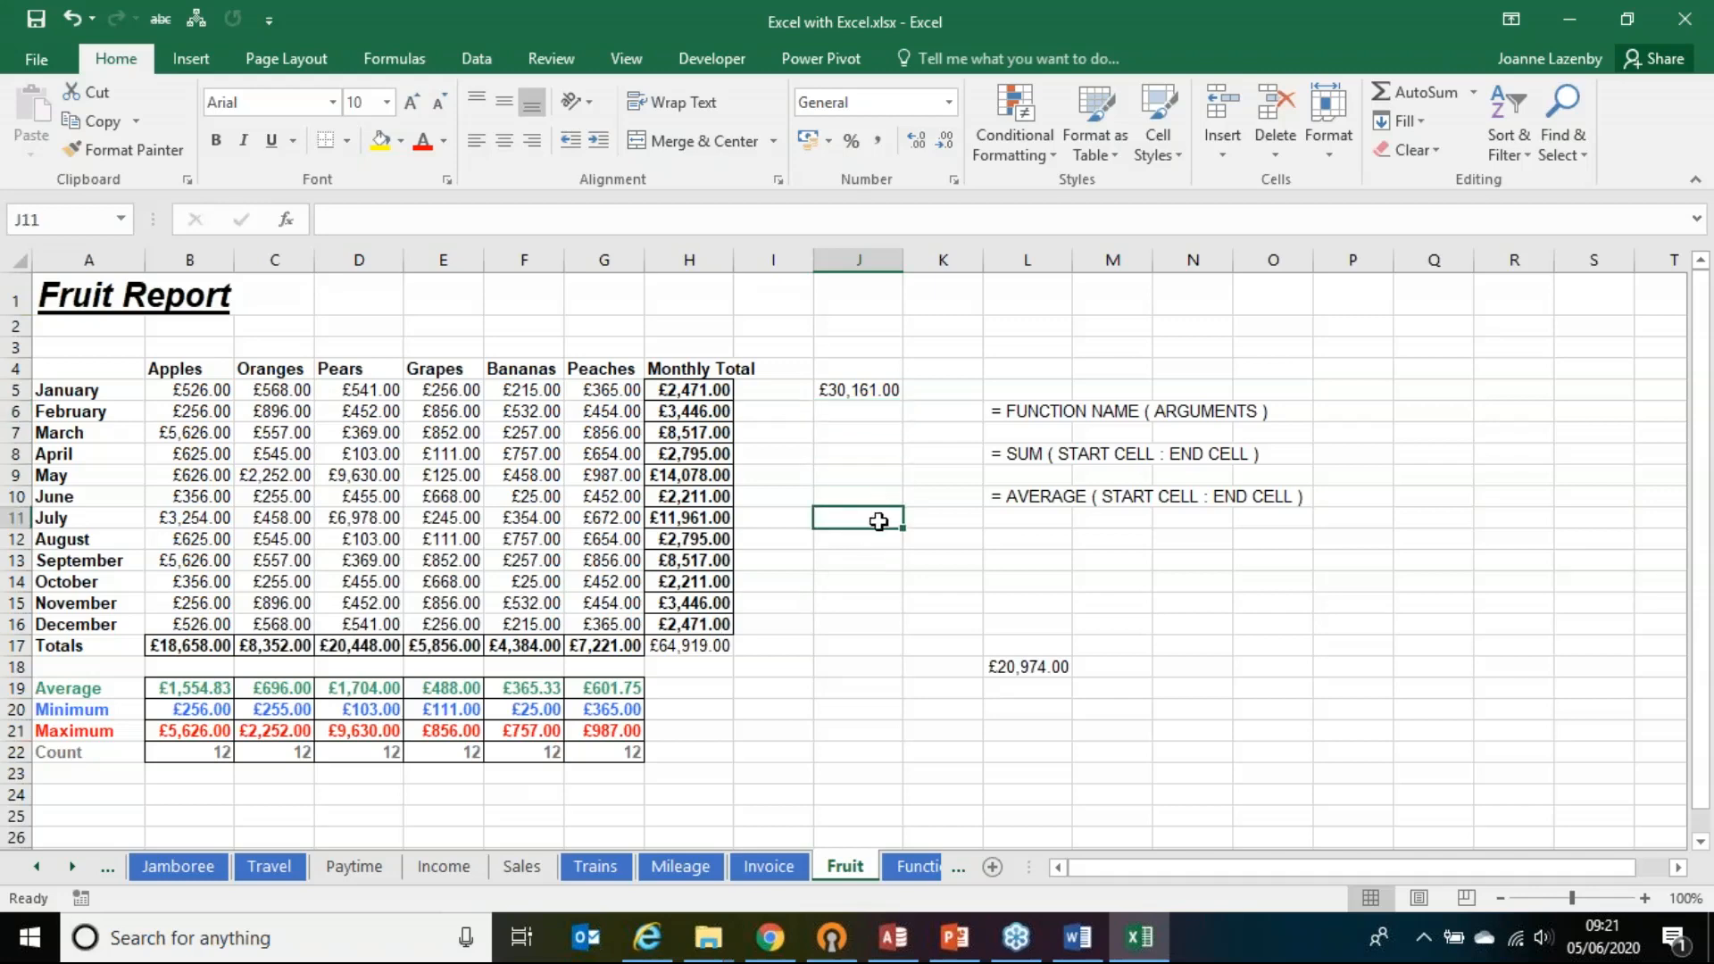
pyautogui.click(1474, 93)
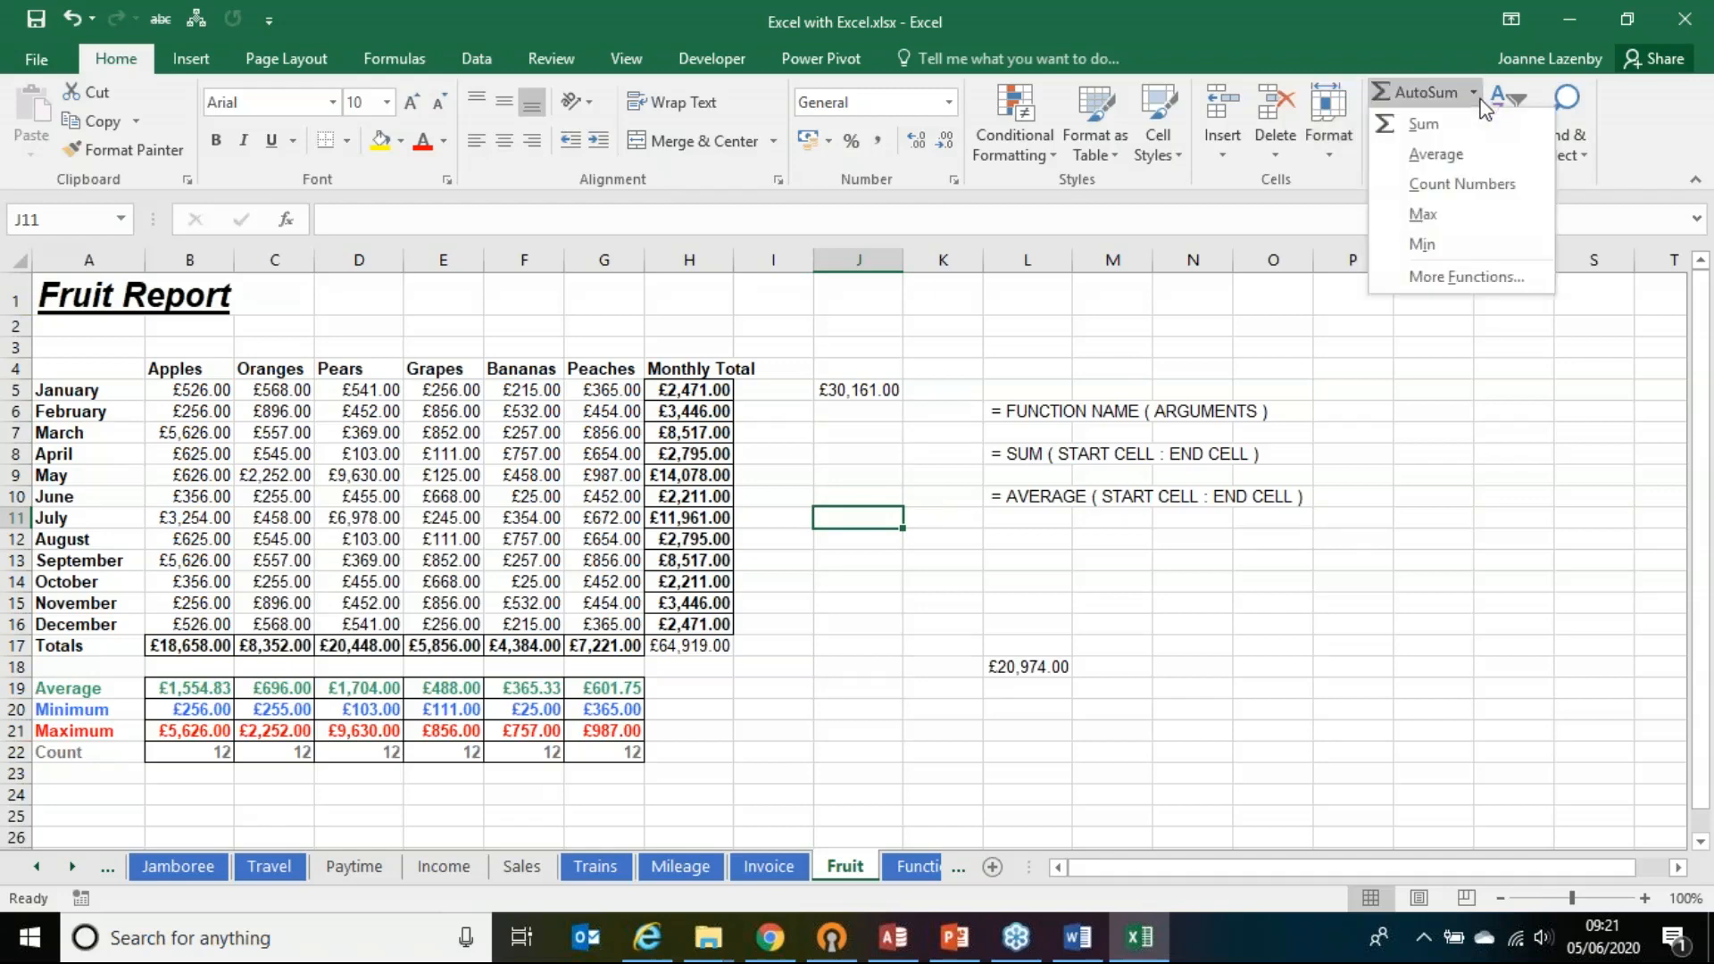
pyautogui.click(1436, 155)
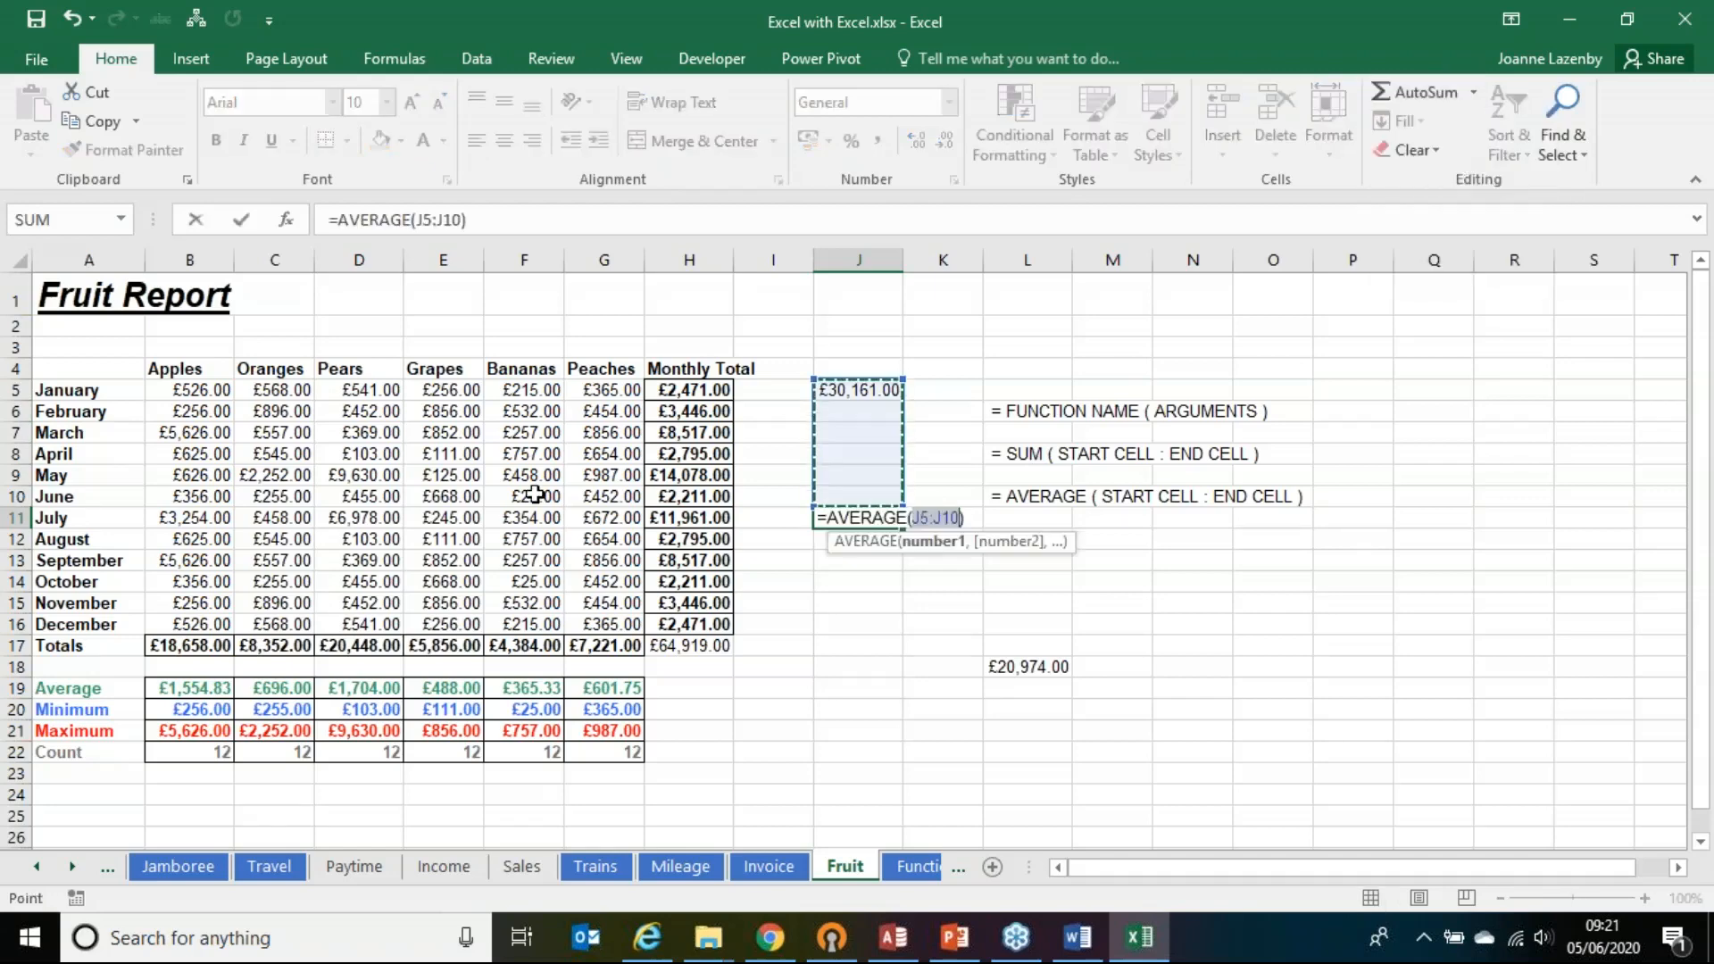
pyautogui.moveTo(201, 482); pyautogui.dragTo(585, 474)
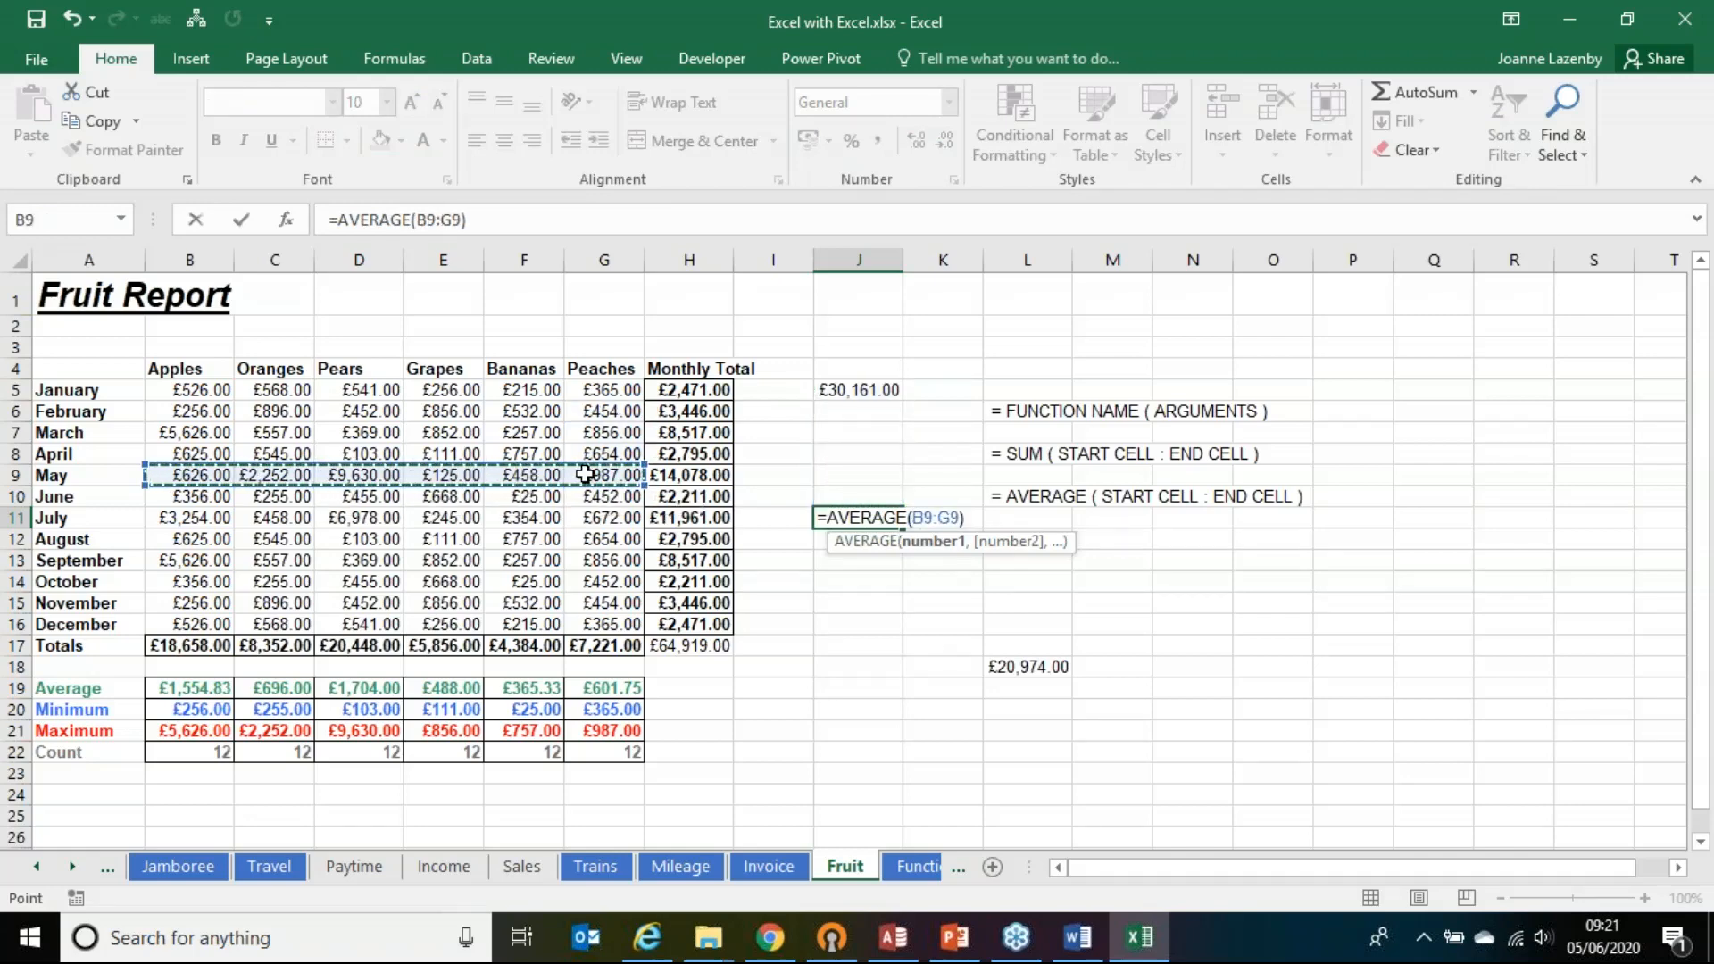
pyautogui.press('Return')
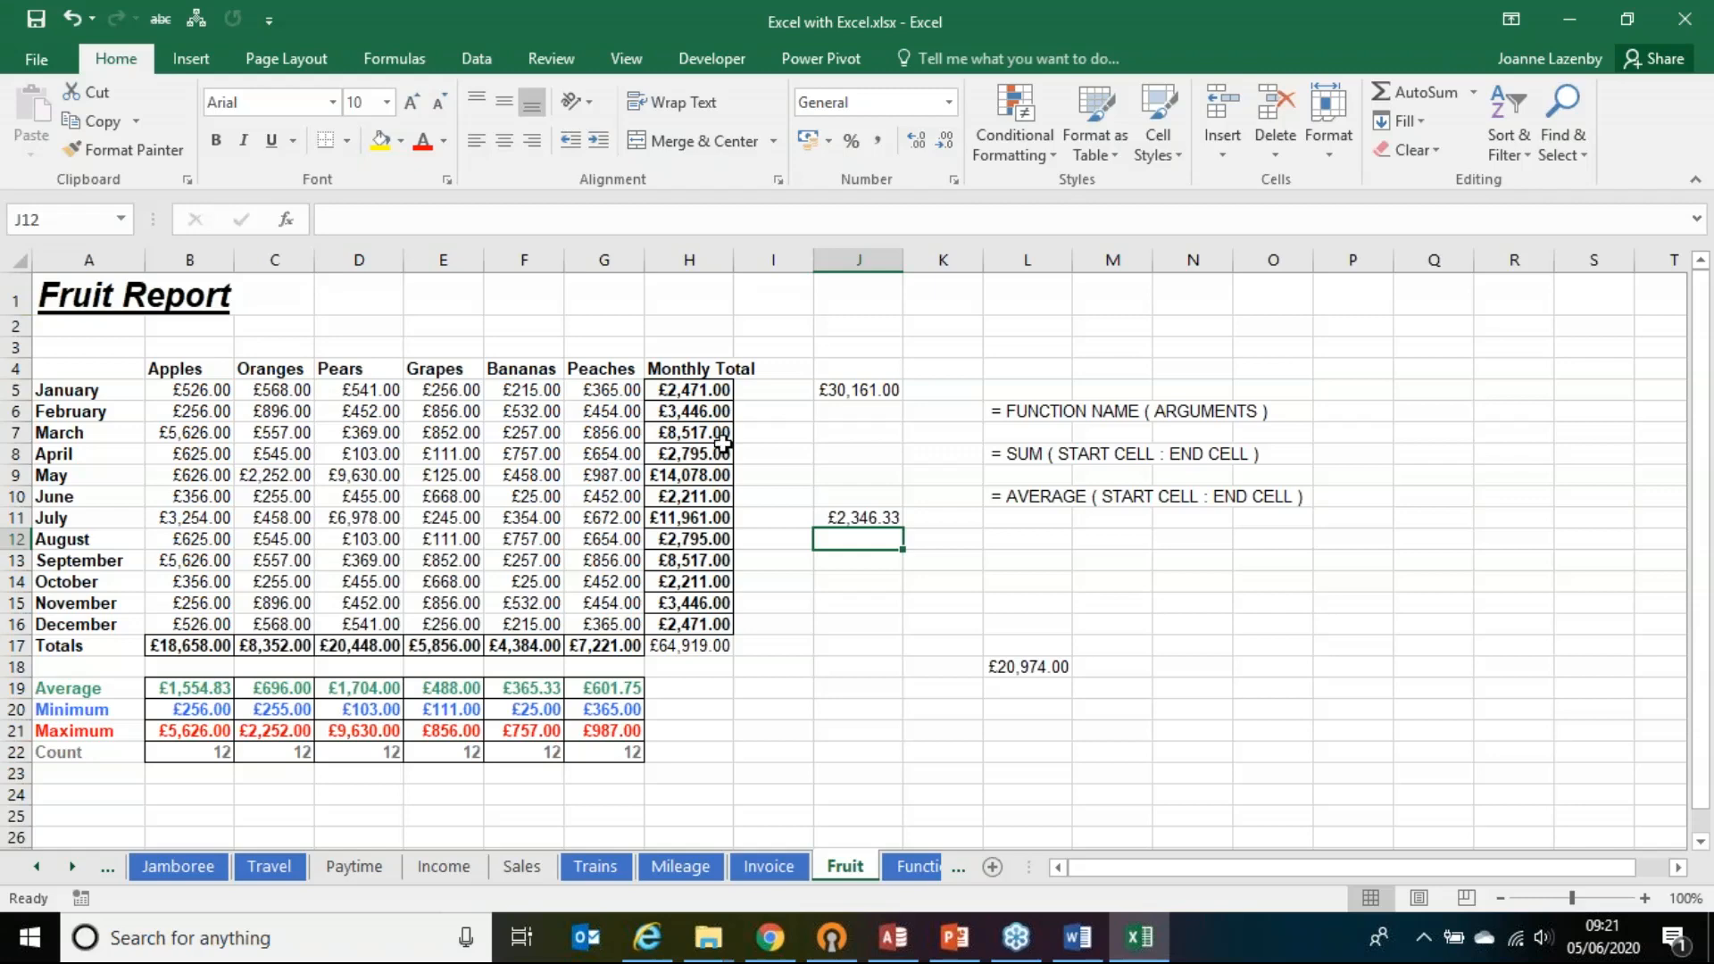
# Step: Switch to Chrome, reopen the Daily Digital Digest Webinar Recordings page from the site's courses and look through the listed webinars
pyautogui.click(1683, 63)
pyautogui.click(769, 938)
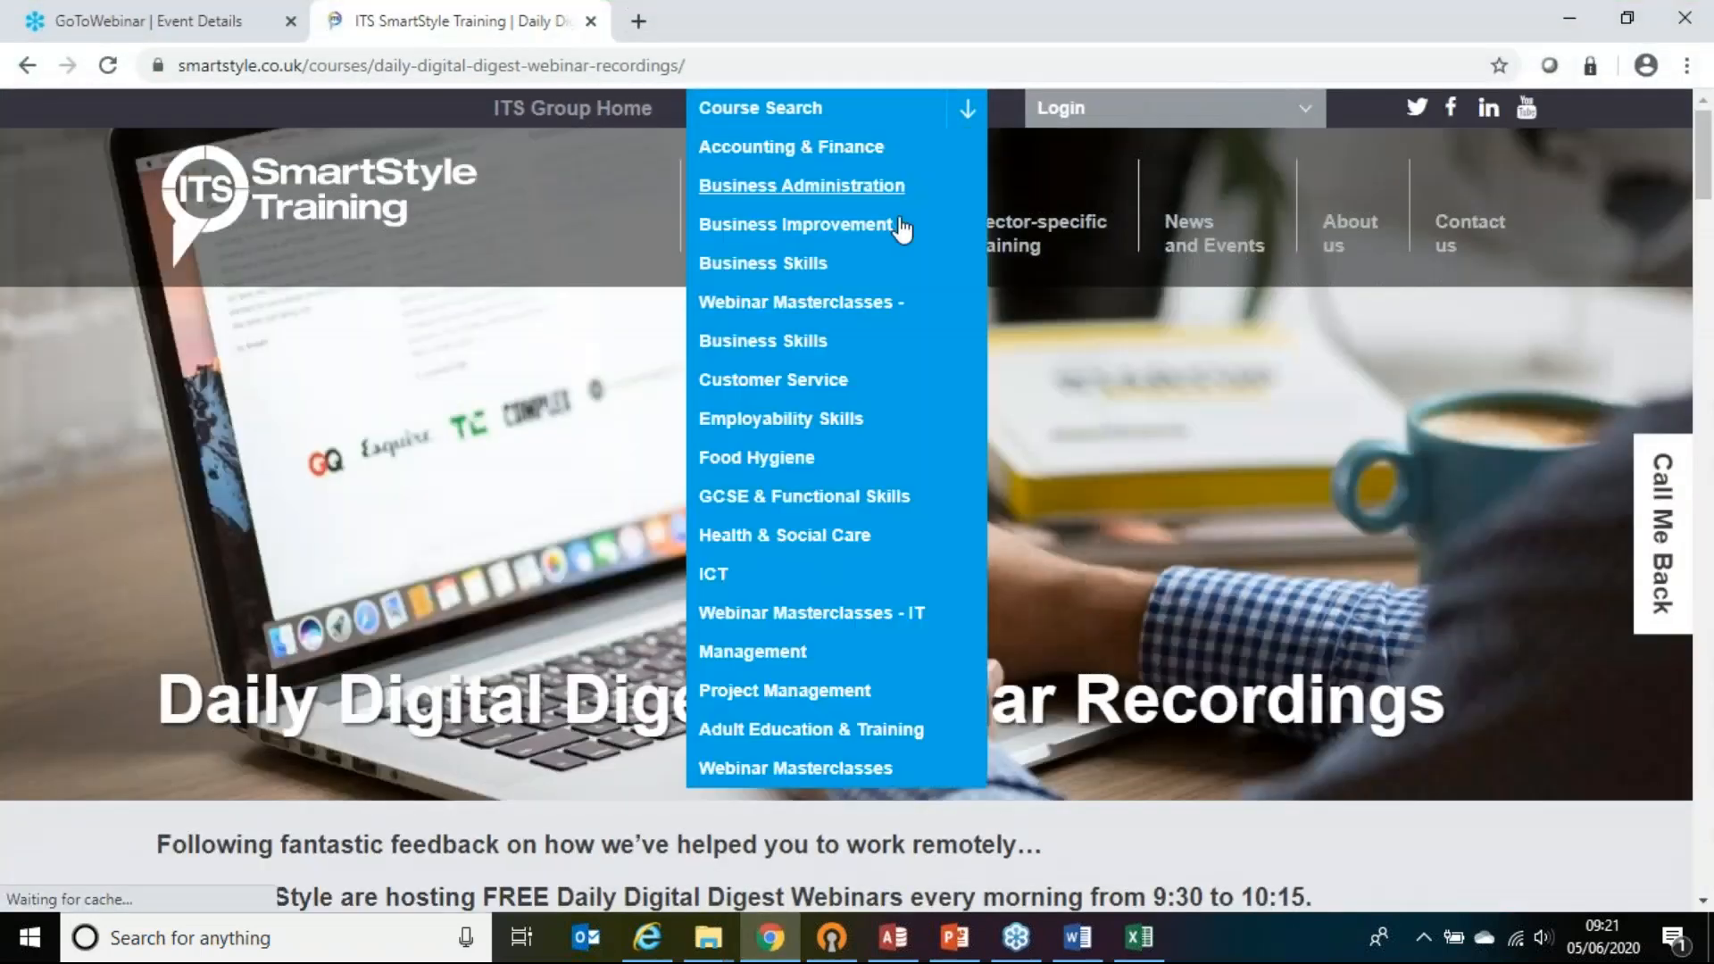
pyautogui.moveTo(890, 228)
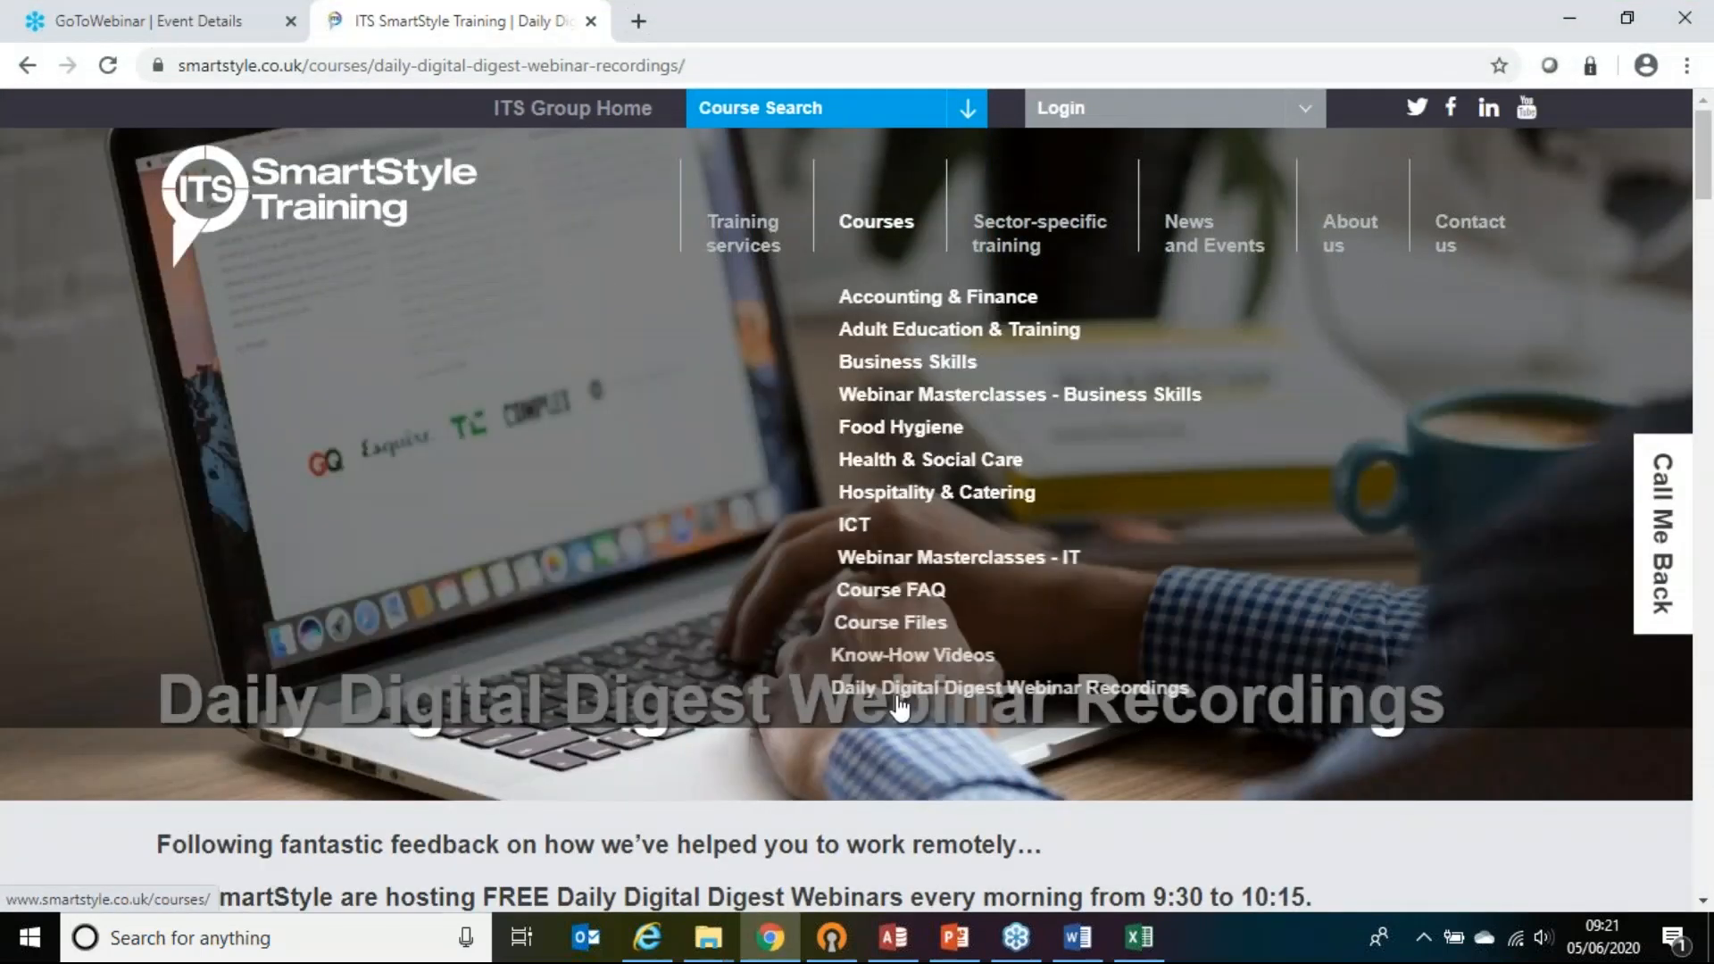
pyautogui.click(896, 693)
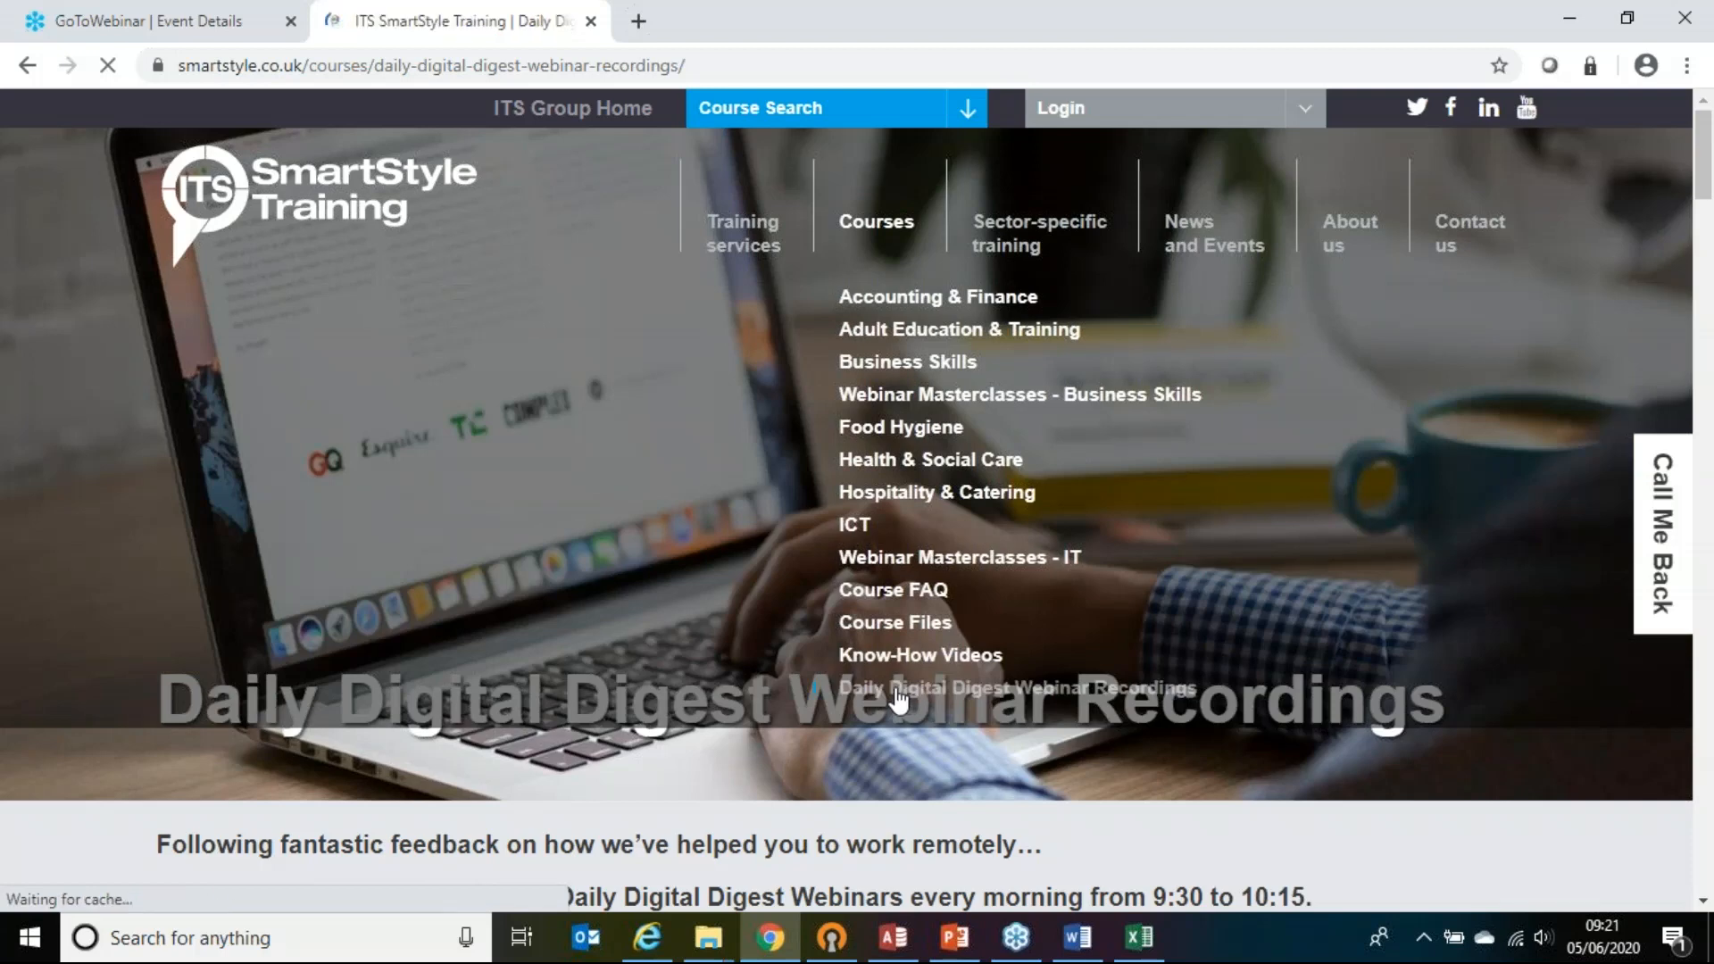
pyautogui.scroll(-5, 895, 700)
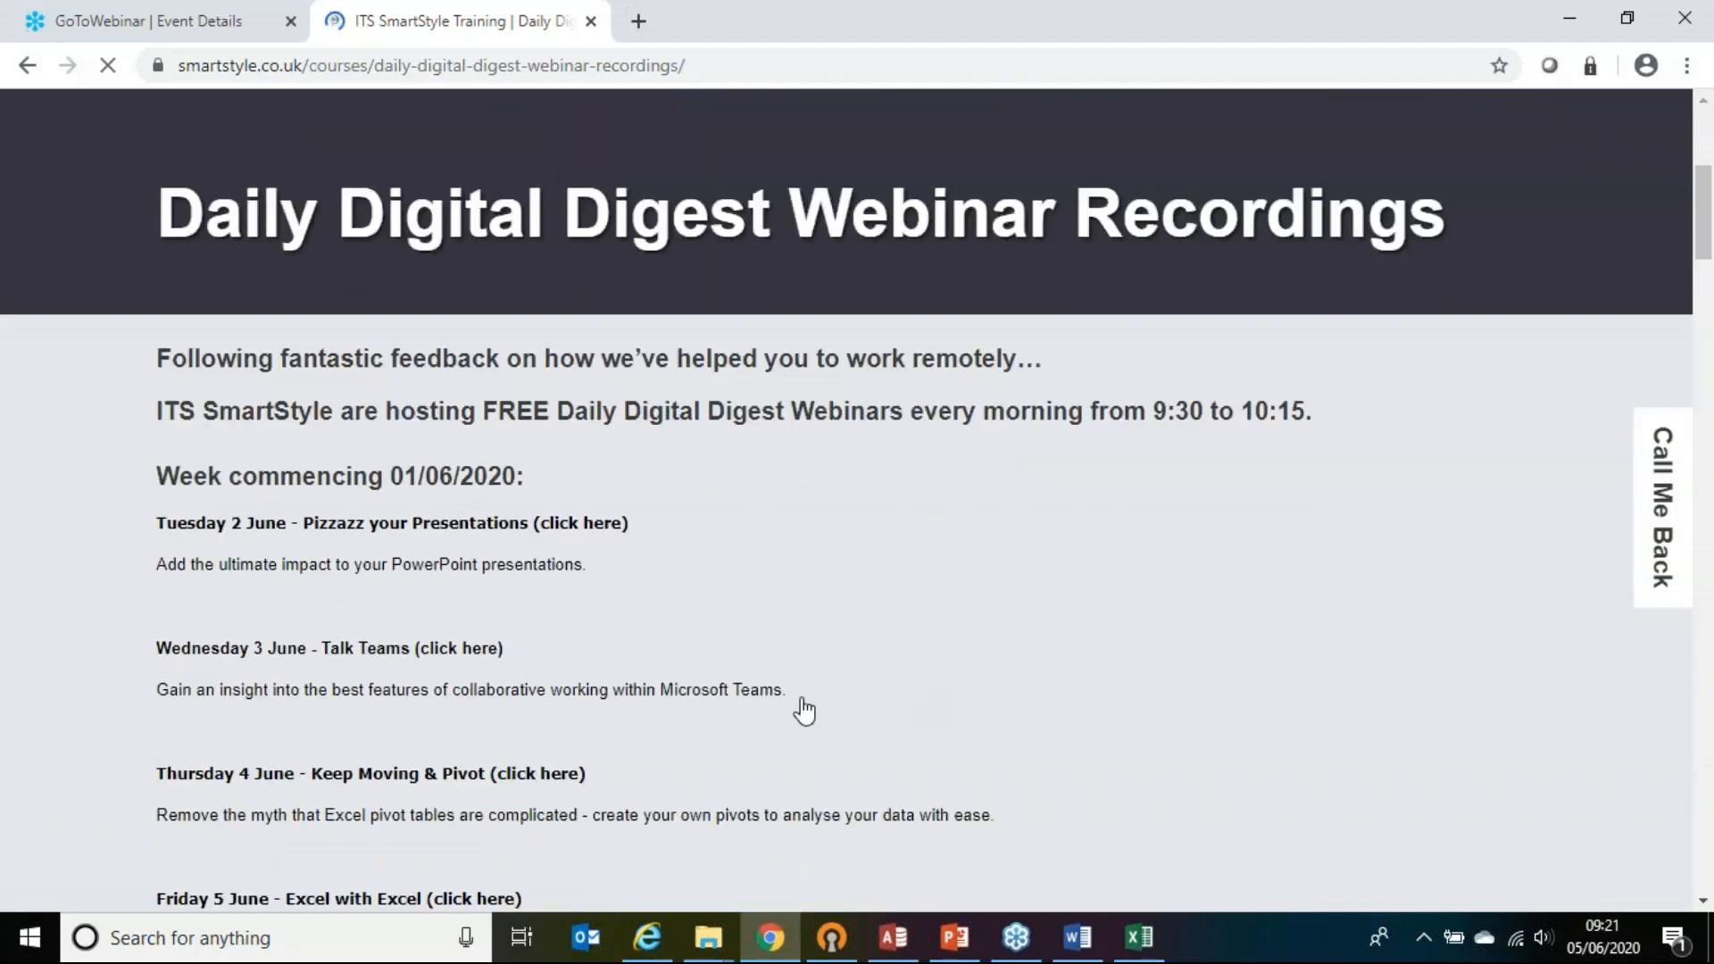
pyautogui.scroll(-3, 803, 712)
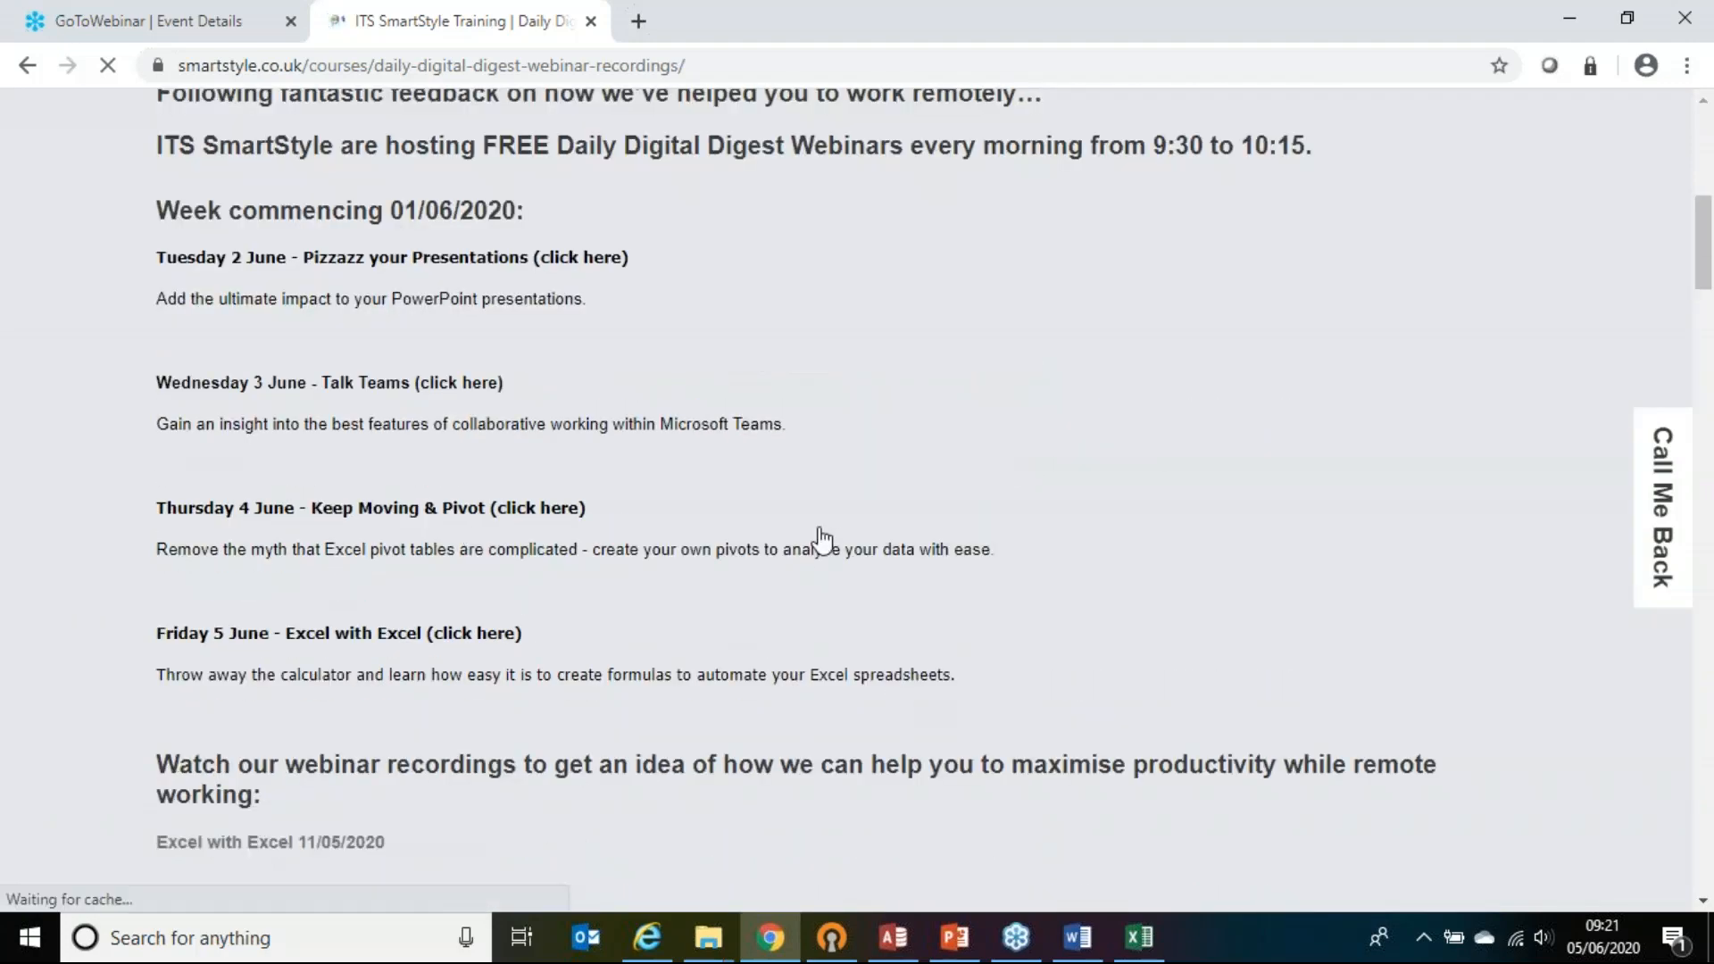
pyautogui.scroll(3, 846, 553)
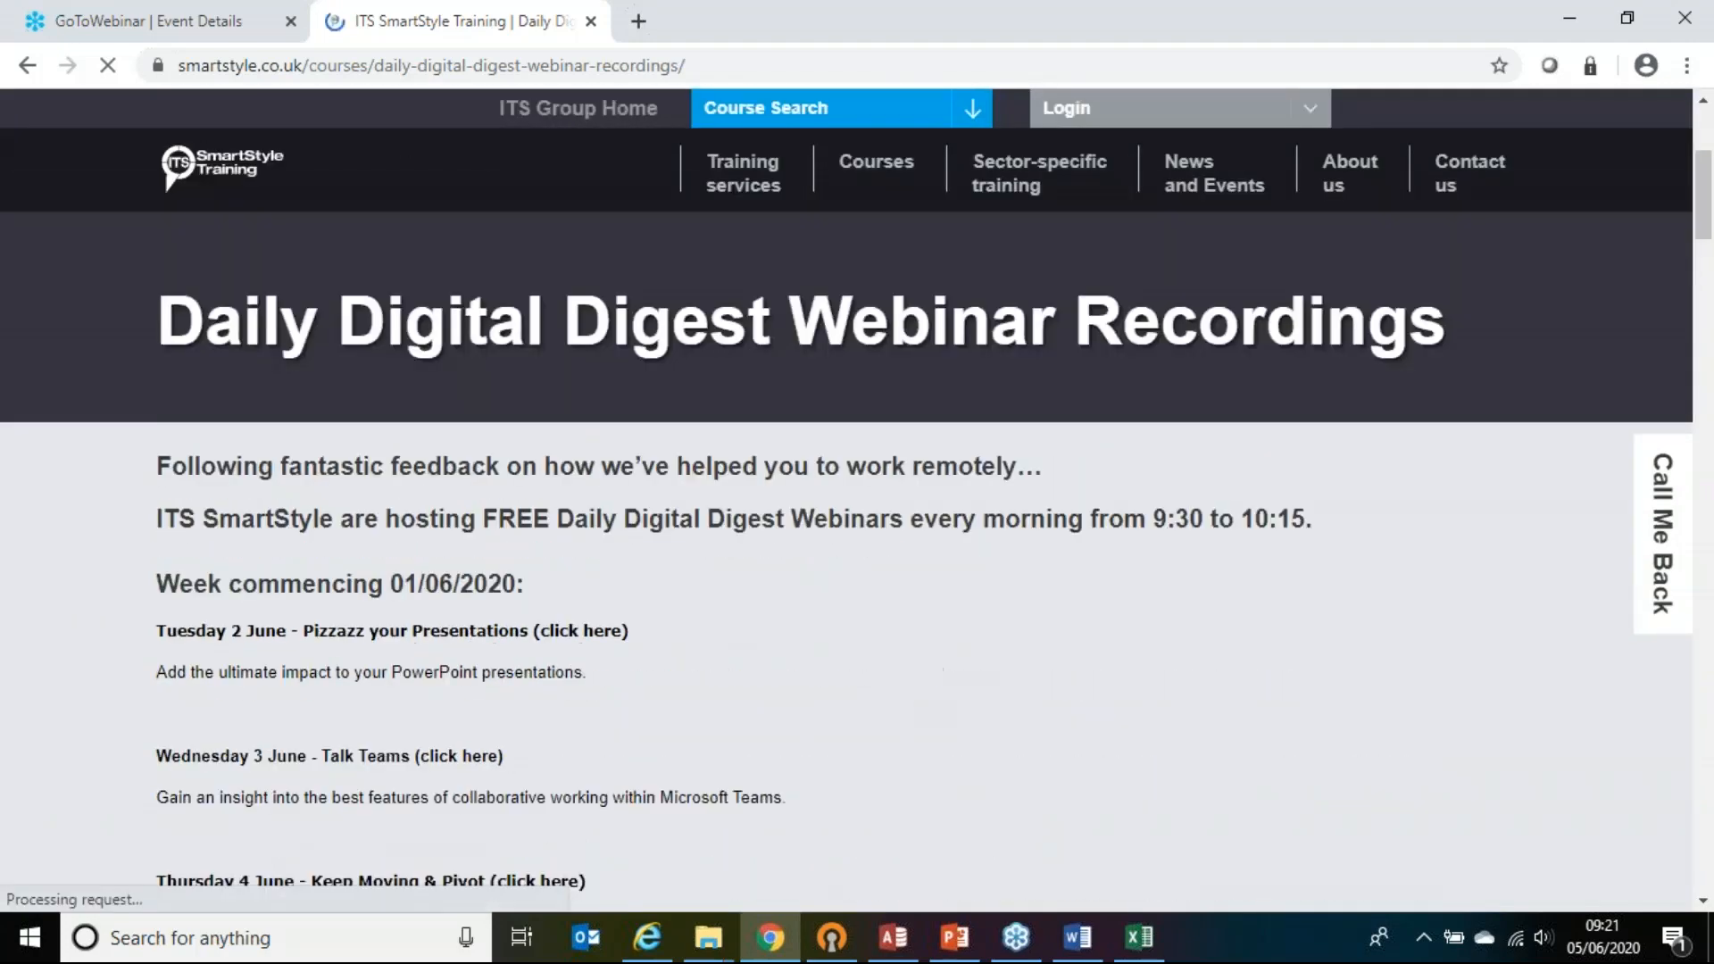